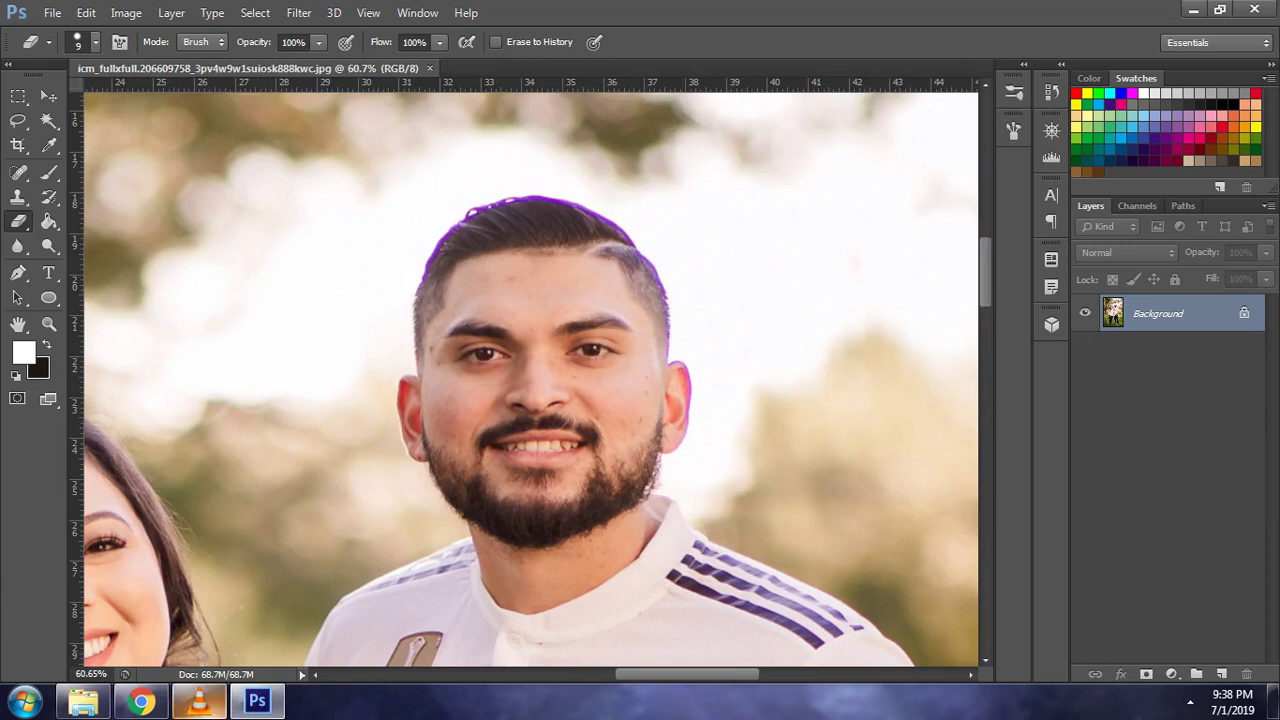
{"action": "left_click", "coordinate": [199, 702]}
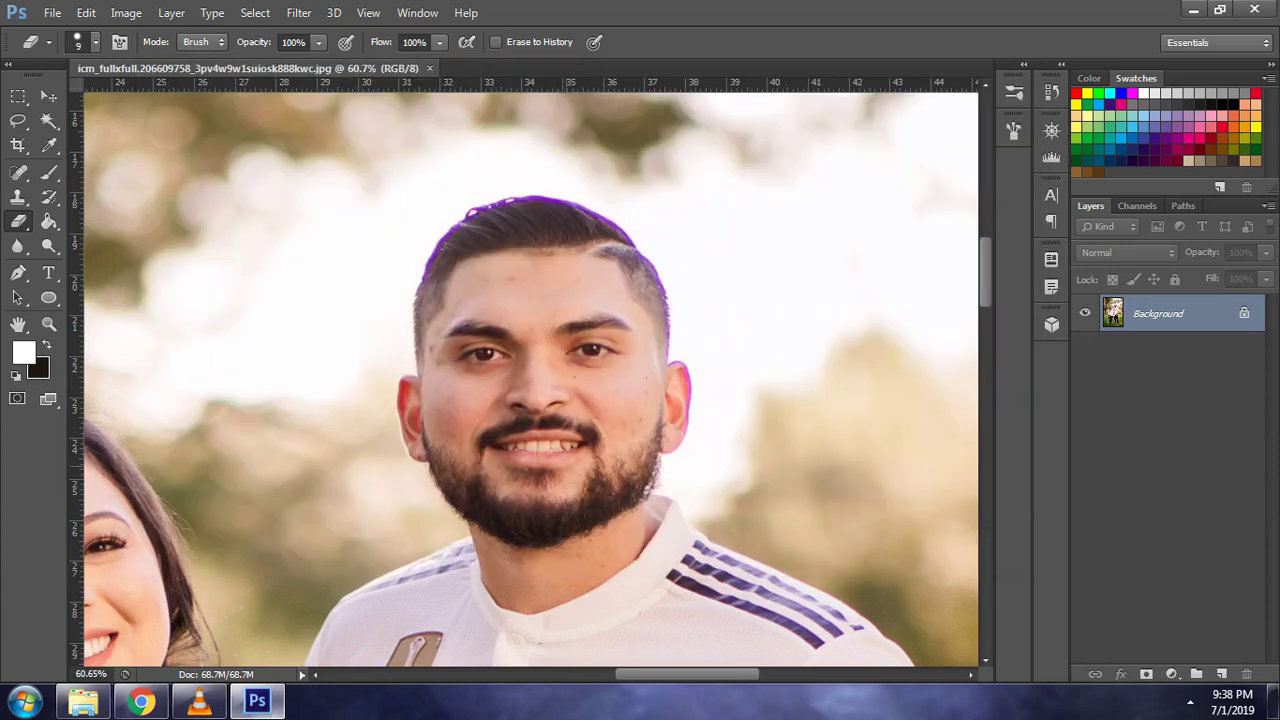
- Add a new layer group above the photo and name it 'head'
{"action": "left_click", "coordinate": [1197, 673]}
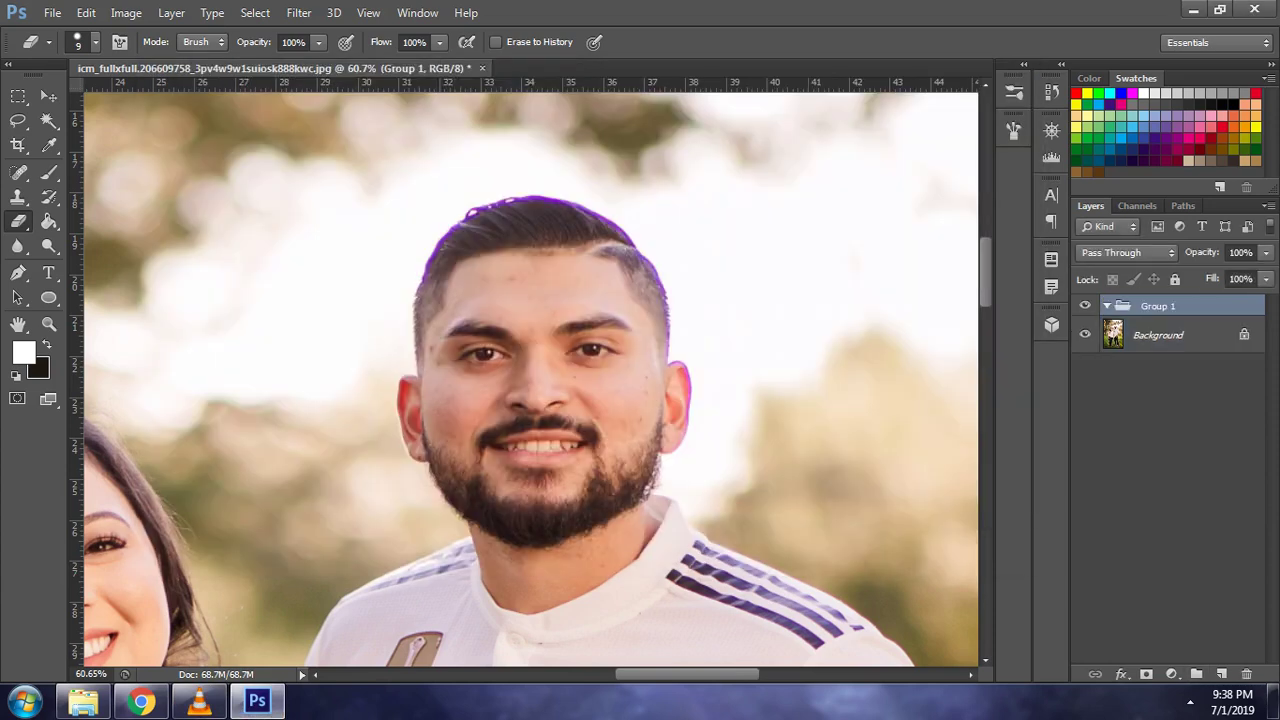
{"action": "double_click", "coordinate": [1158, 306]}
{"action": "type", "text": "head"}
{"action": "key", "text": "Return"}
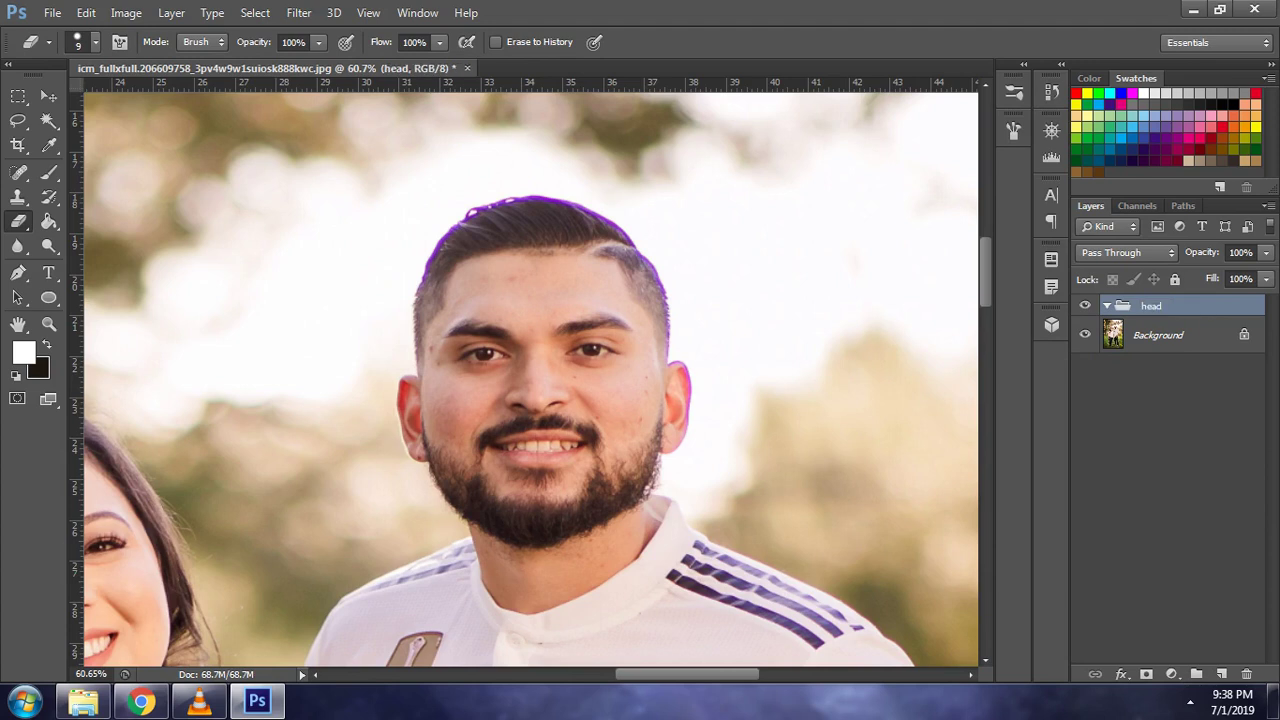
{"action": "key", "text": "p"}
{"action": "scroll", "coordinate": [520, 382], "scroll_direction": "up", "scroll_amount": 5}
{"action": "scroll", "coordinate": [500, 374], "scroll_direction": "up", "scroll_amount": 2}
{"action": "scroll", "coordinate": [500, 374], "scroll_direction": "up", "scroll_amount": 1}
{"action": "scroll", "coordinate": [250, 373], "scroll_direction": "up", "scroll_amount": 1}
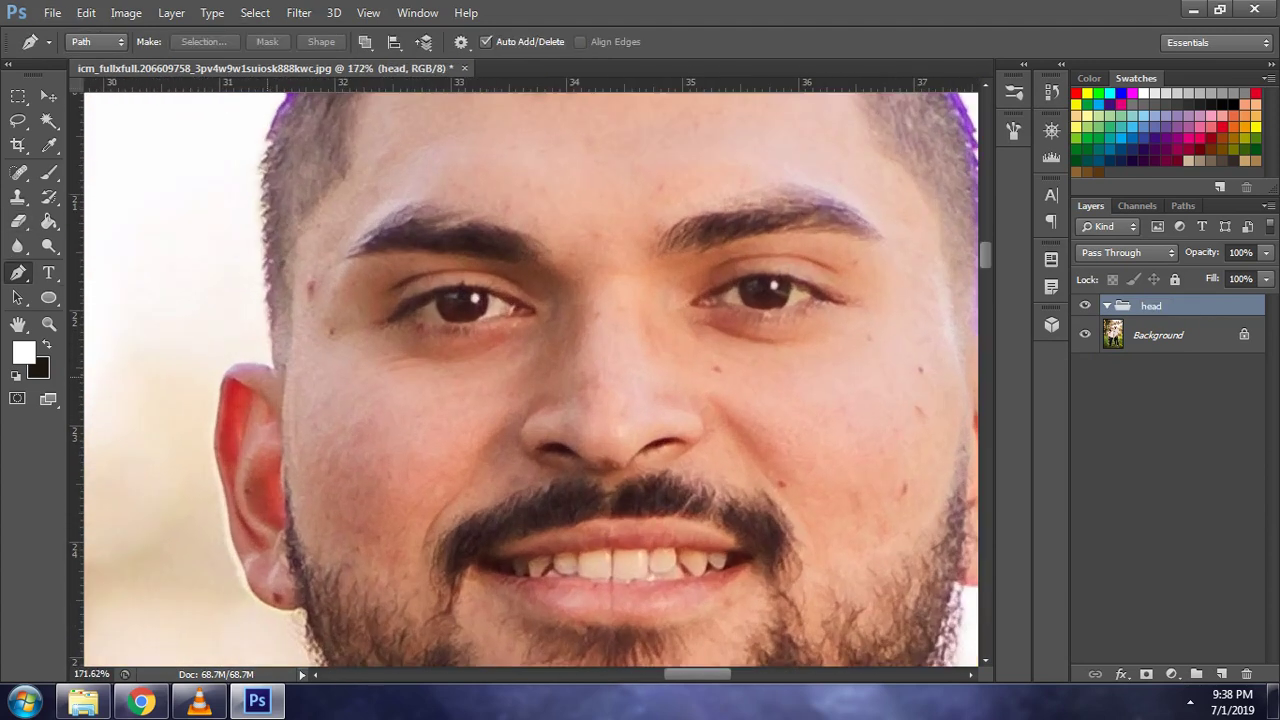
- Switch the Pen to Shape mode and start the outline at the left ear's top
{"action": "left_click", "coordinate": [273, 367]}
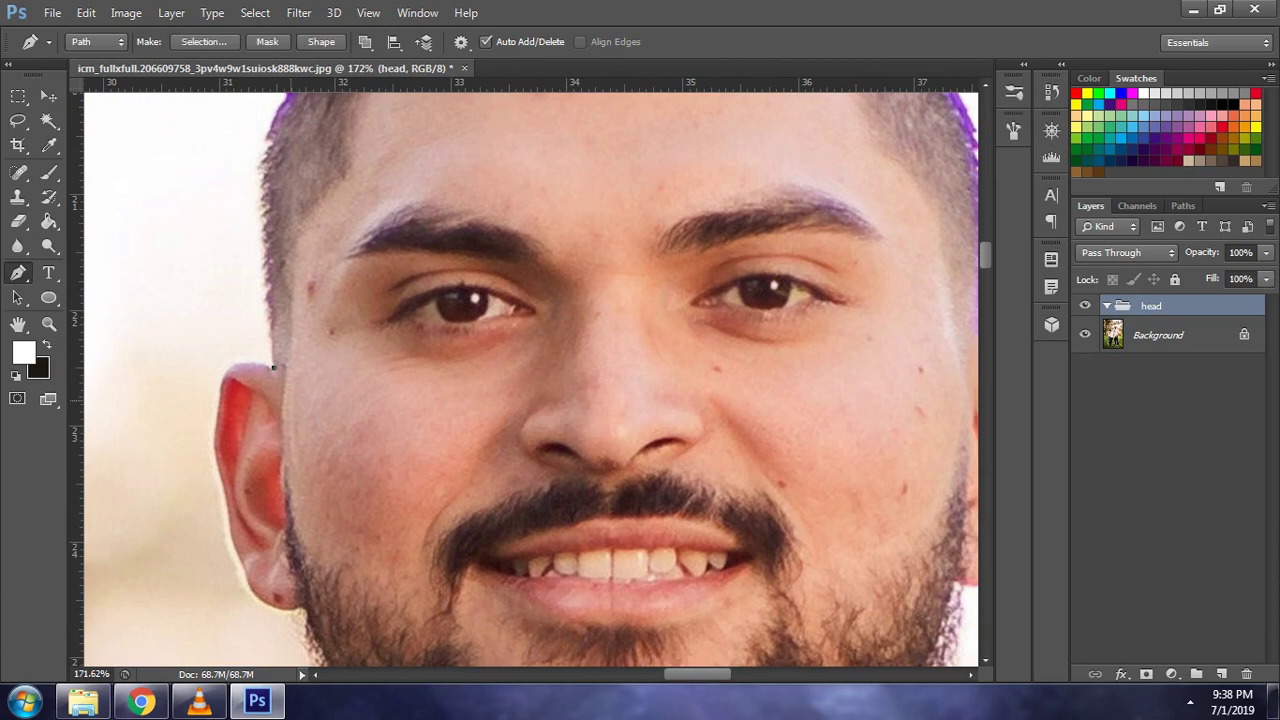
{"action": "left_click", "coordinate": [97, 41]}
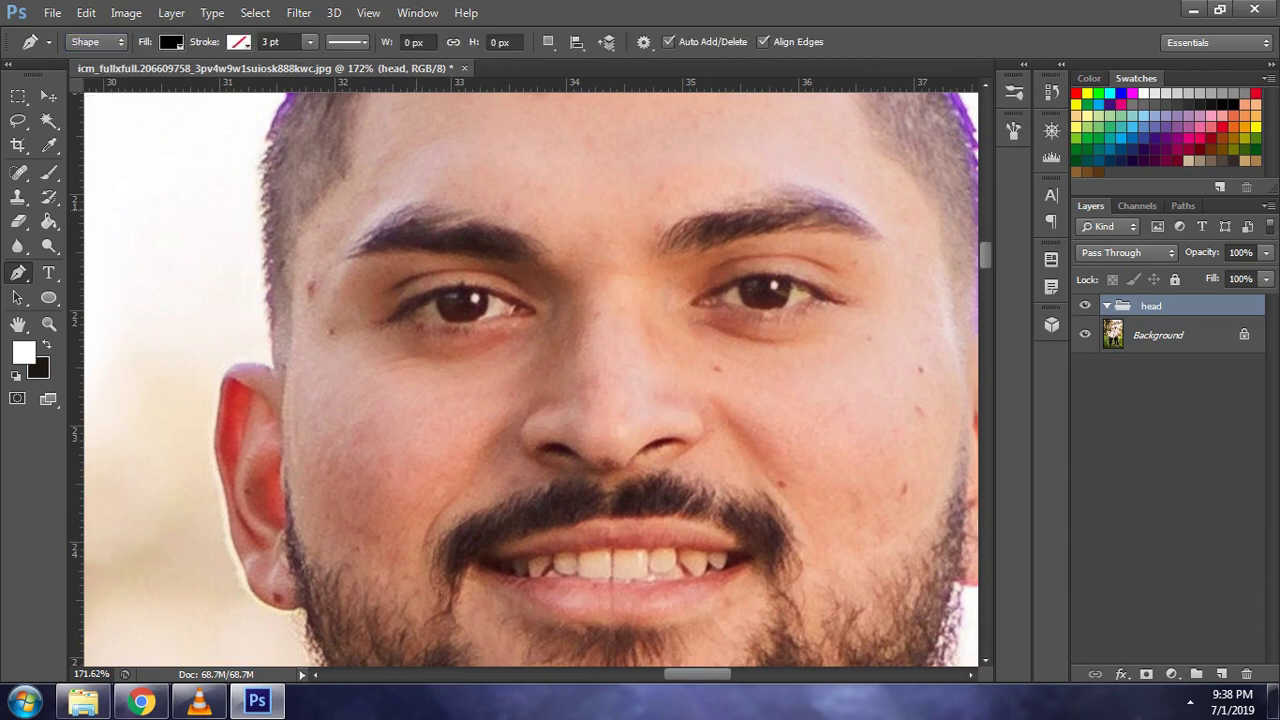
{"action": "left_click", "coordinate": [275, 369]}
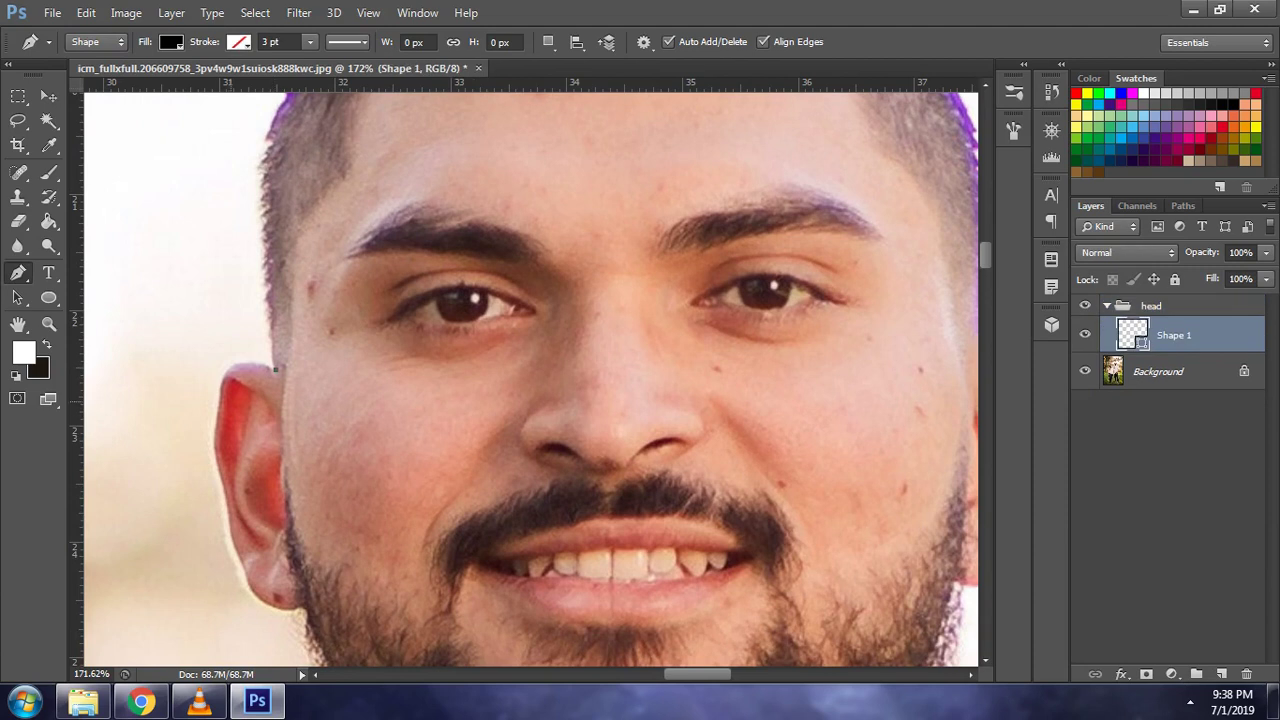
{"action": "left_click_drag", "start_coordinate": [218, 406], "coordinate": [219, 483]}
{"action": "left_click", "coordinate": [1085, 305]}
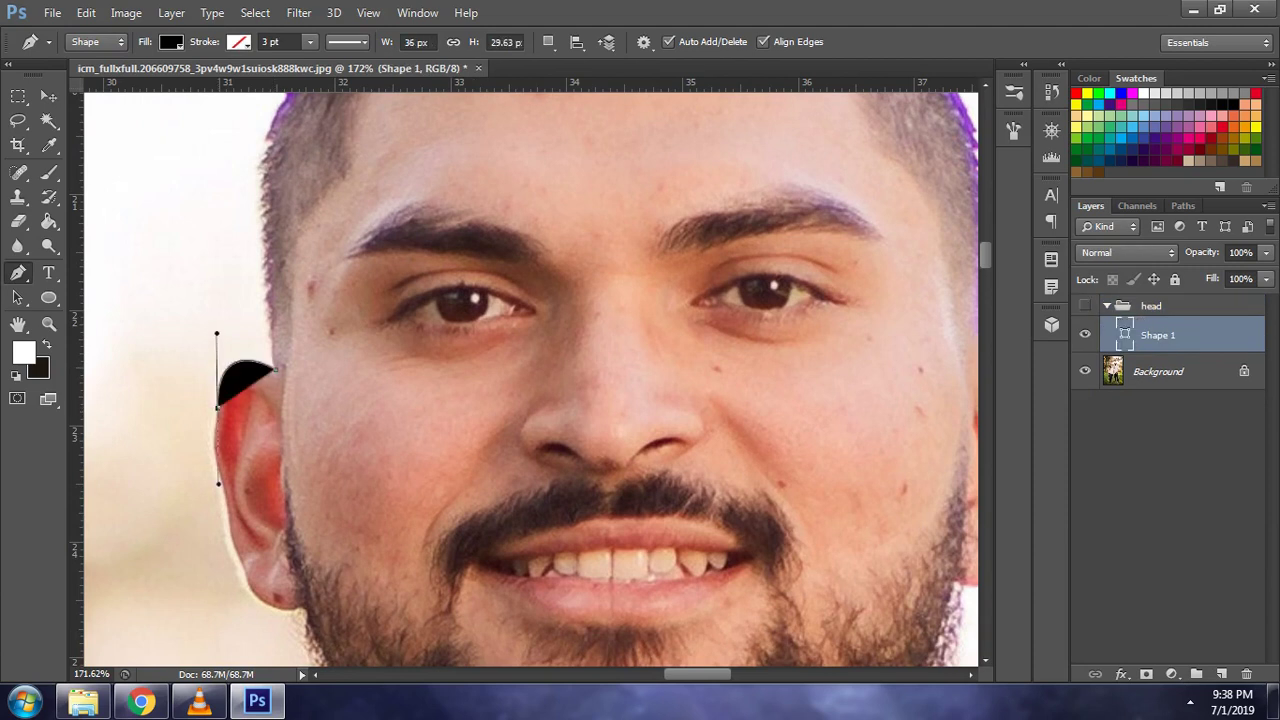
- Trace anchors around the left ear and along the jaw under the beard
{"action": "scroll", "coordinate": [524, 373], "scroll_direction": "down", "scroll_amount": 1}
{"action": "scroll", "coordinate": [524, 380], "scroll_direction": "down", "scroll_amount": 2}
{"action": "left_click_drag", "start_coordinate": [209, 331], "coordinate": [238, 405]}
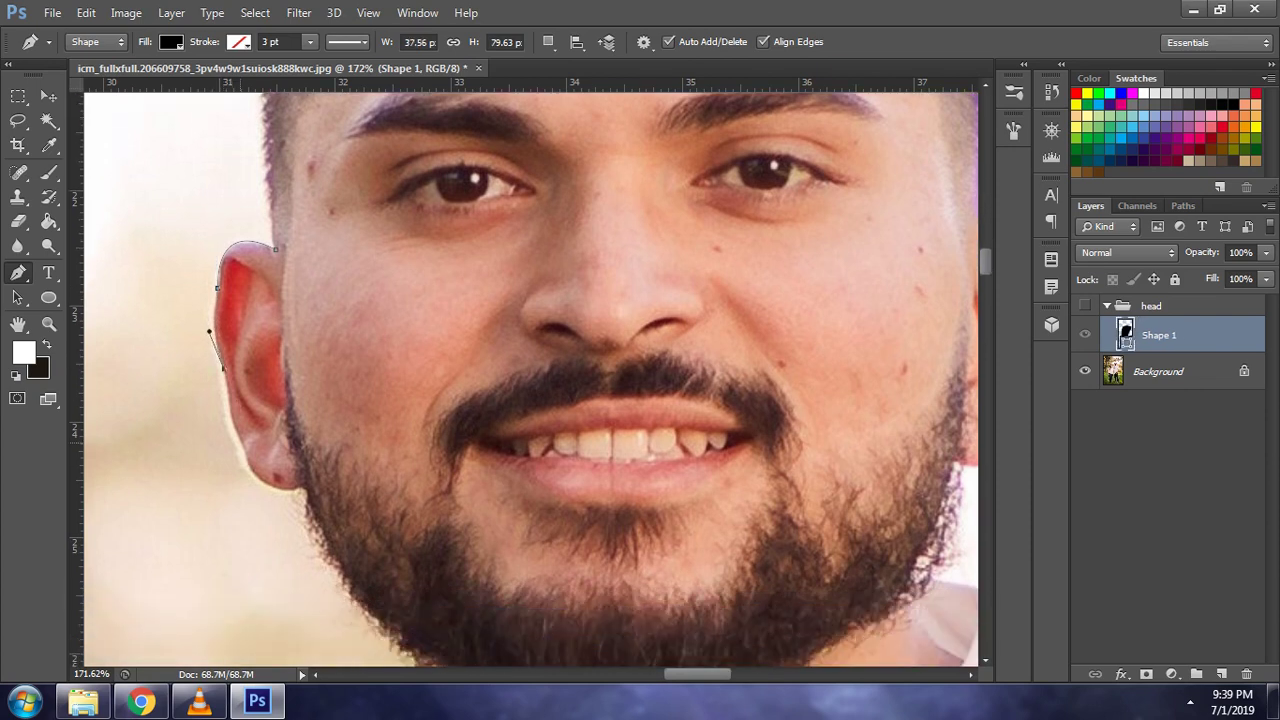
{"action": "left_click_drag", "start_coordinate": [223, 411], "coordinate": [241, 437]}
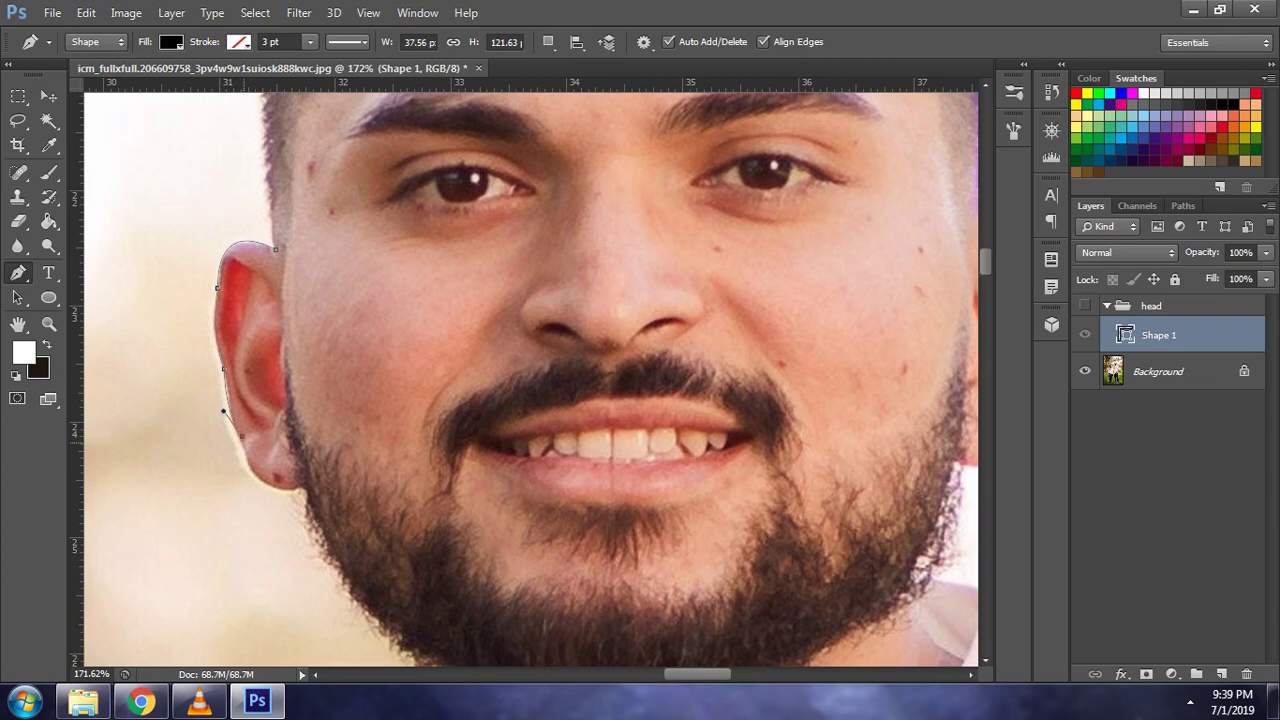
{"action": "left_click_drag", "start_coordinate": [304, 486], "coordinate": [253, 500]}
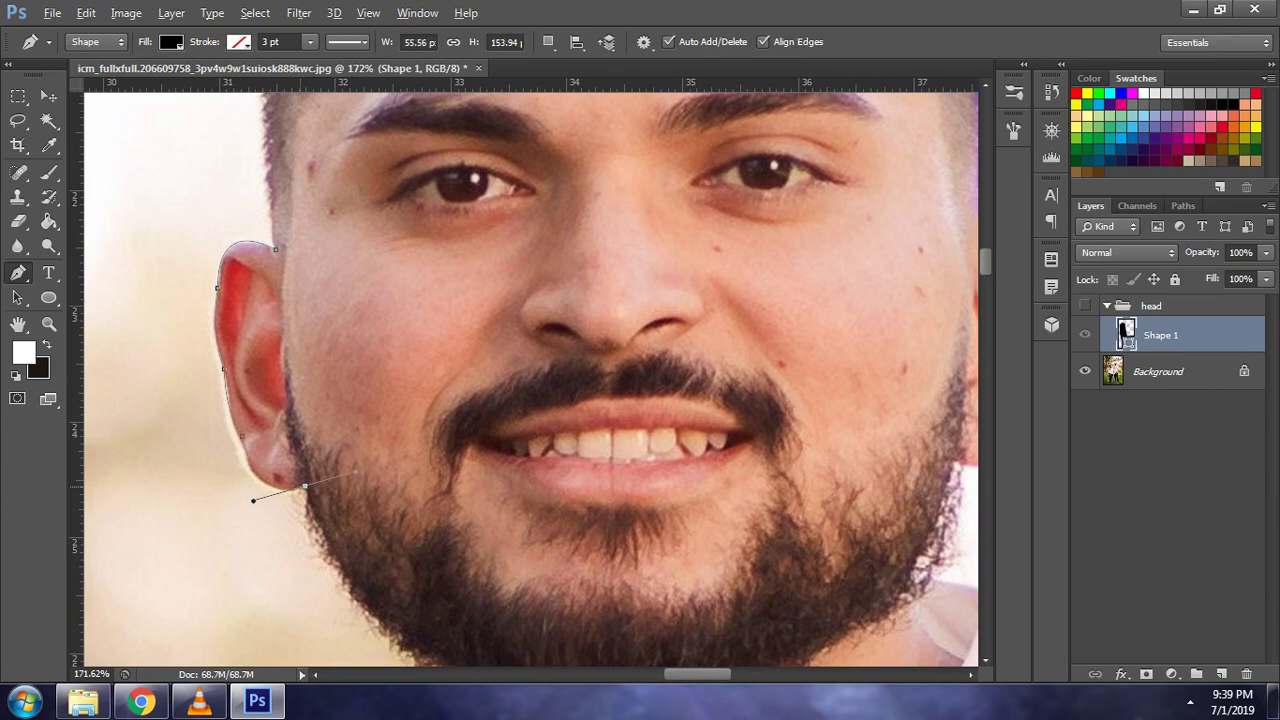
{"action": "scroll", "coordinate": [355, 160], "scroll_direction": "down", "scroll_amount": 4}
{"action": "left_click_drag", "start_coordinate": [440, 517], "coordinate": [545, 567]}
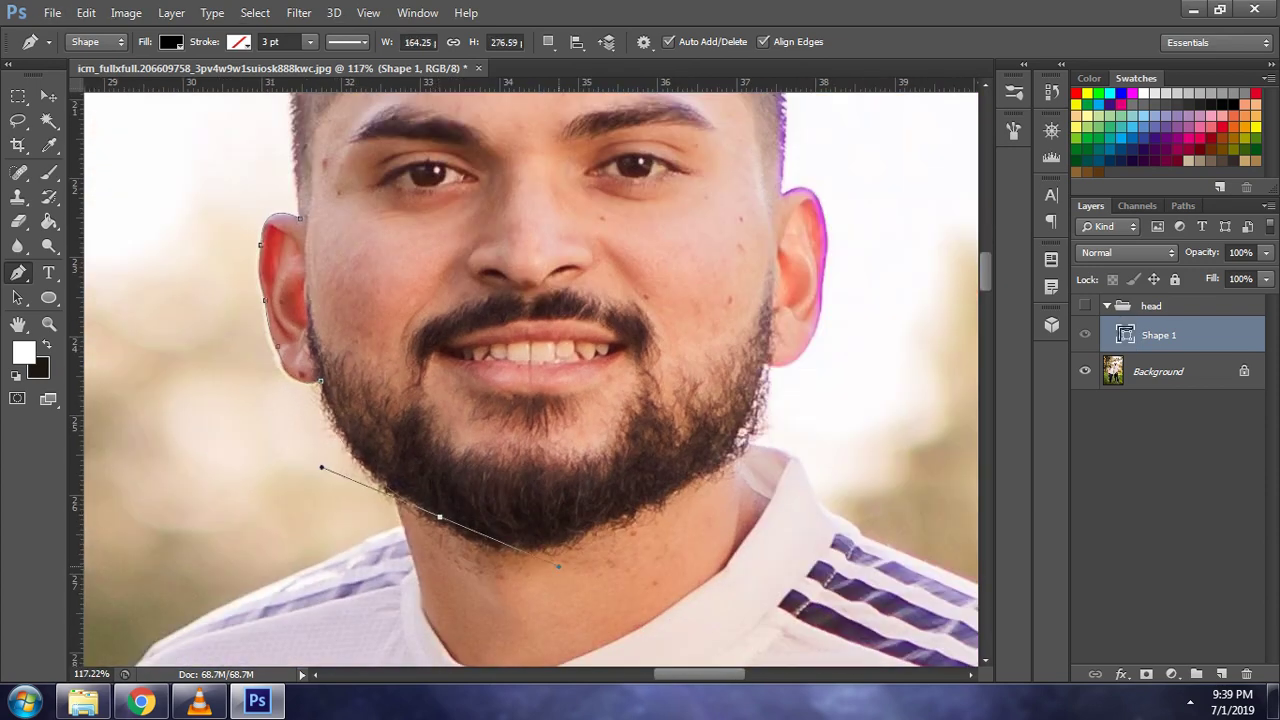
{"action": "left_click", "coordinate": [440, 517], "text": "alt"}
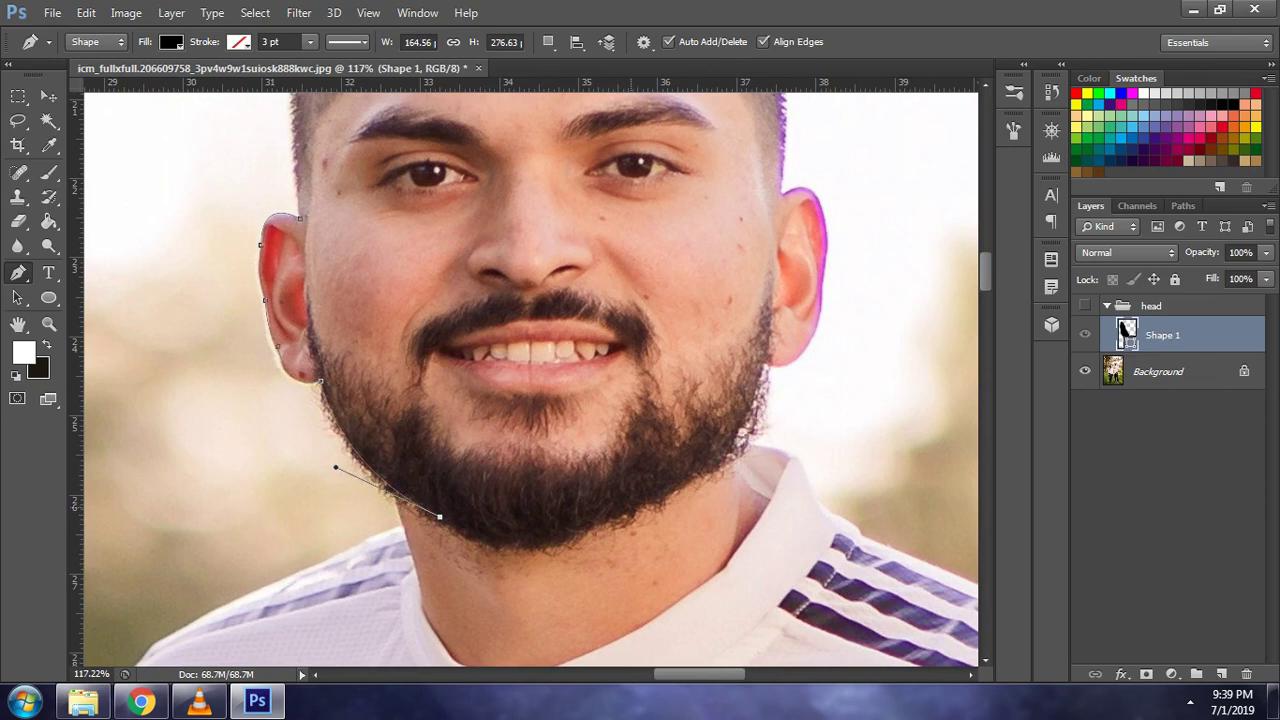
{"action": "left_click_drag", "start_coordinate": [631, 508], "coordinate": [754, 436]}
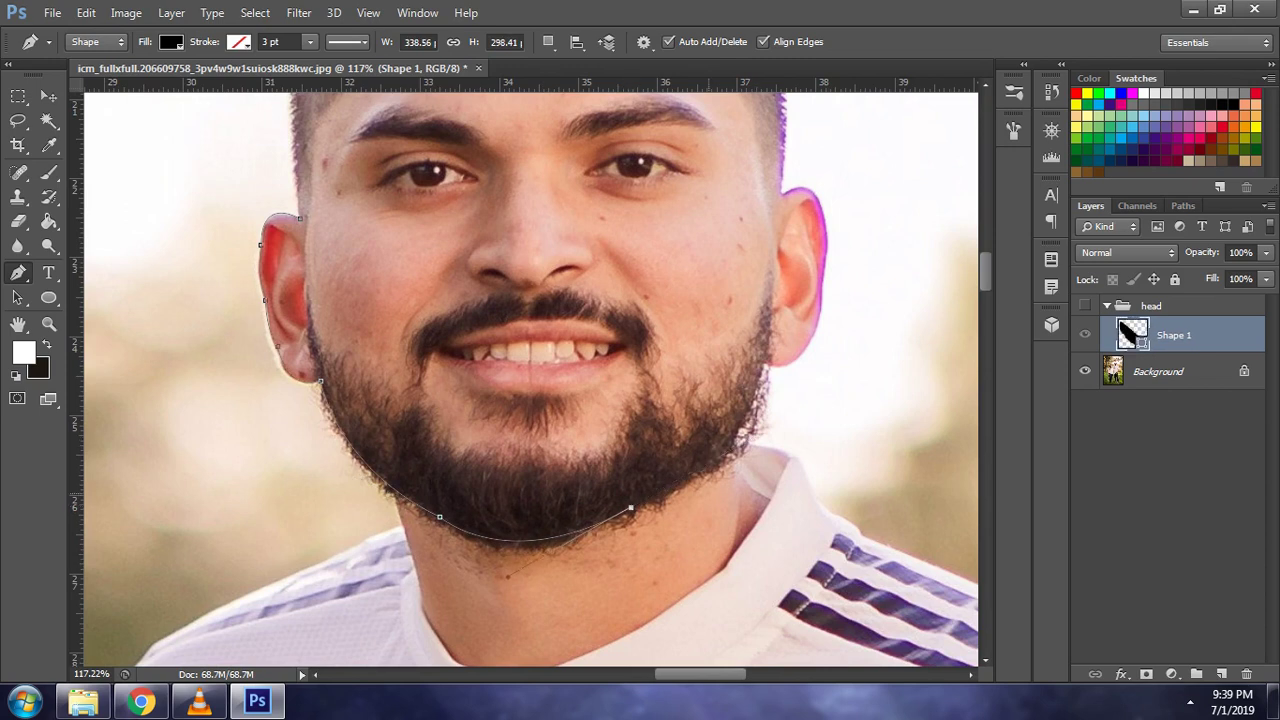
{"action": "scroll", "coordinate": [754, 436], "scroll_direction": "up", "scroll_amount": 1}
{"action": "scroll", "coordinate": [704, 405], "scroll_direction": "up", "scroll_amount": 5}
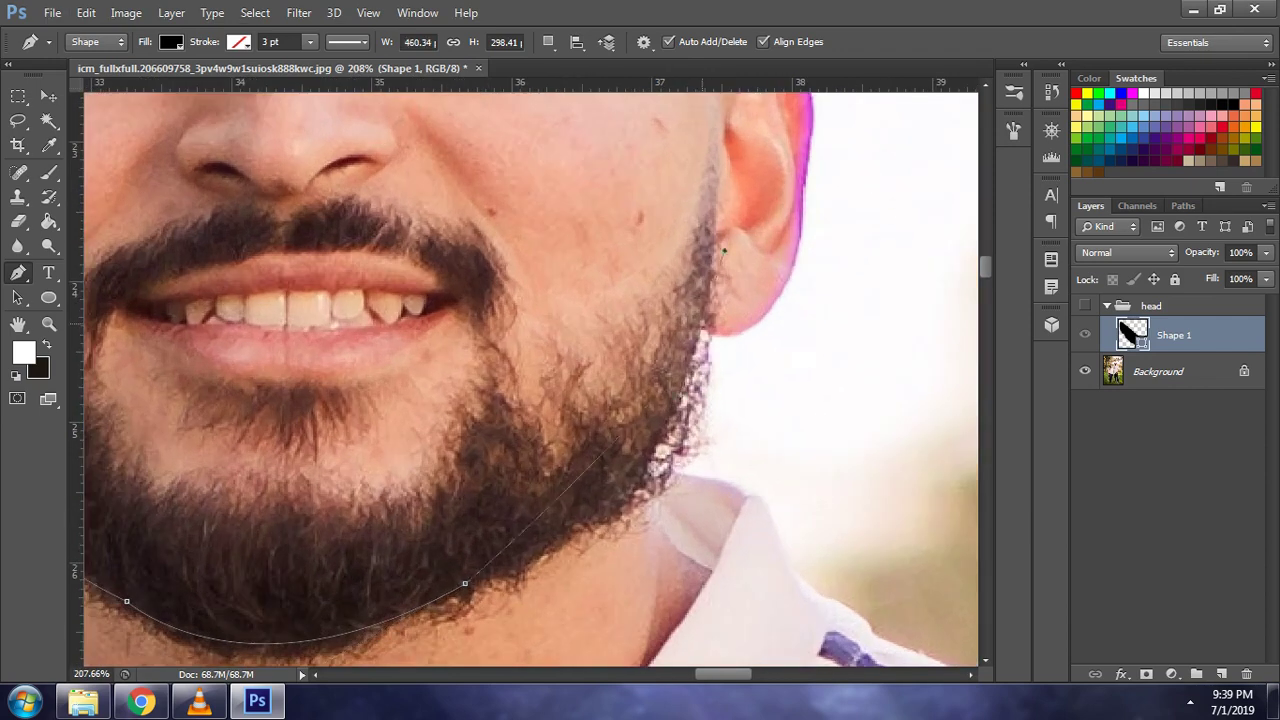
- Extend the outline up the right side of the beard and around the right ear
{"action": "mouse_move", "coordinate": [681, 381]}
{"action": "left_mouse_down"}
{"action": "mouse_move", "coordinate": [706, 210]}
{"action": "mouse_move", "coordinate": [731, 225]}
{"action": "left_mouse_up"}
{"action": "left_click", "coordinate": [681, 381], "text": "alt"}
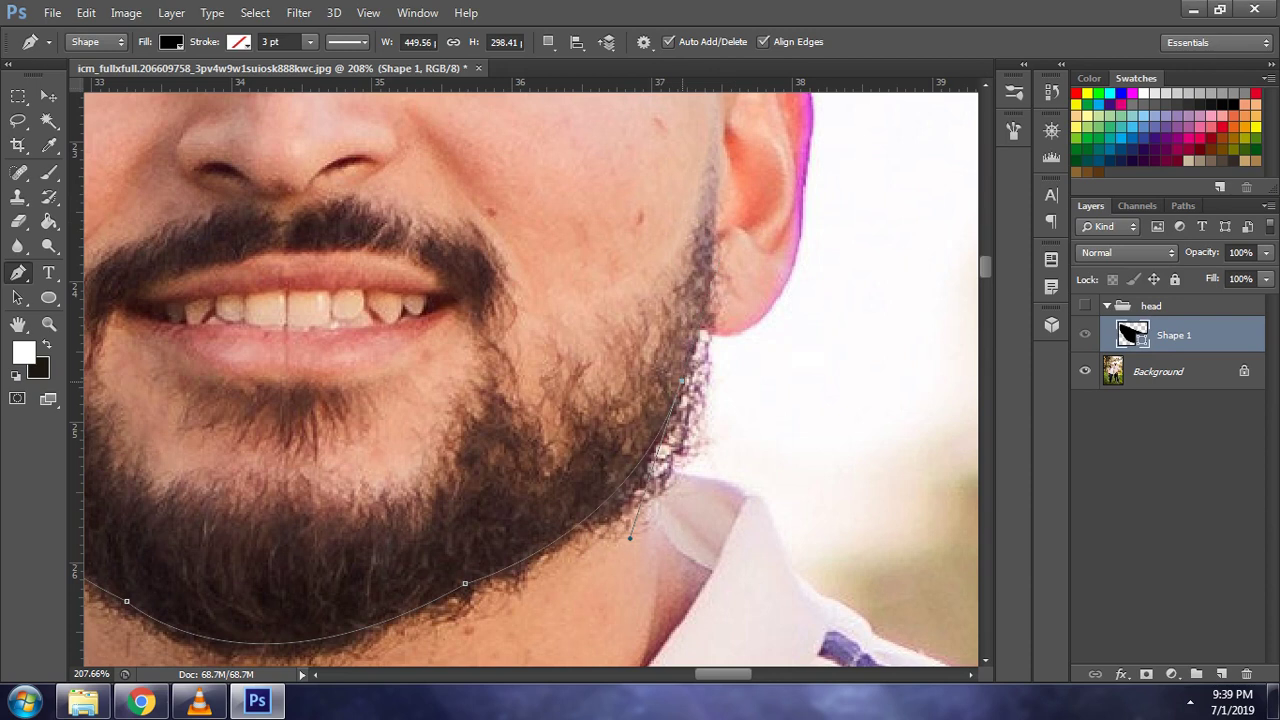
{"action": "scroll", "coordinate": [523, 380], "scroll_direction": "up", "scroll_amount": 1}
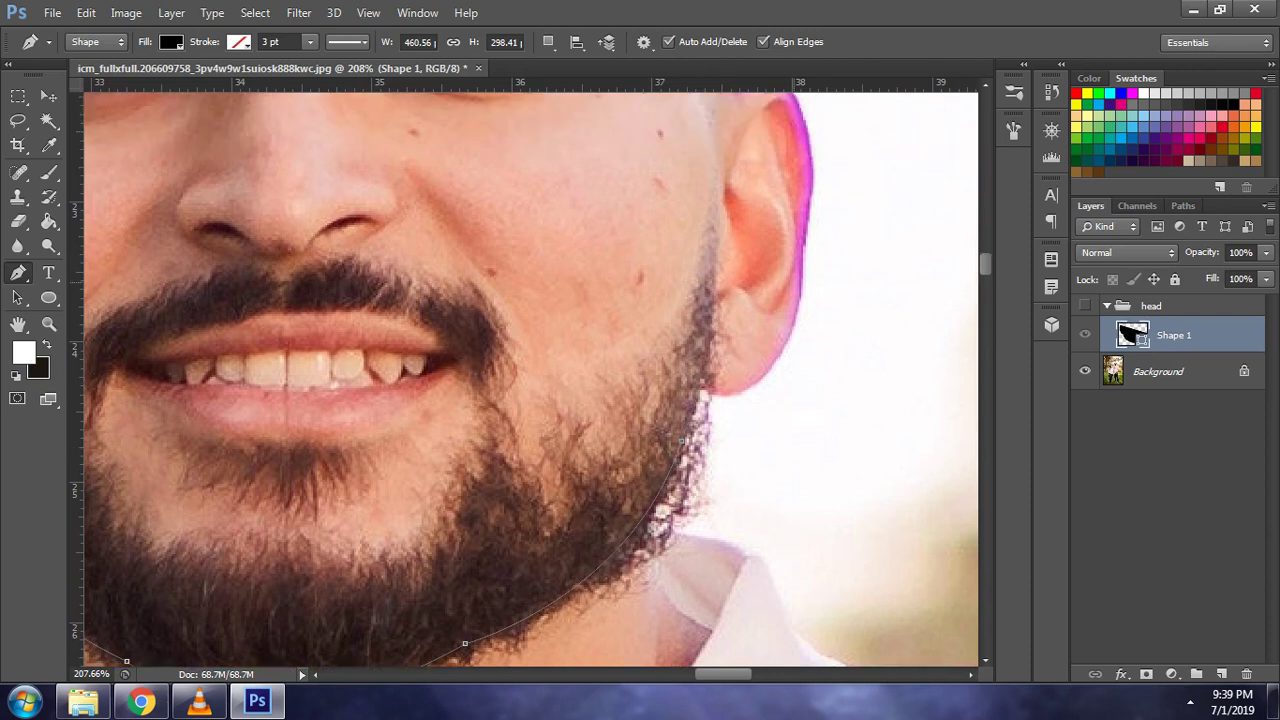
{"action": "left_click_drag", "start_coordinate": [802, 275], "coordinate": [830, 110]}
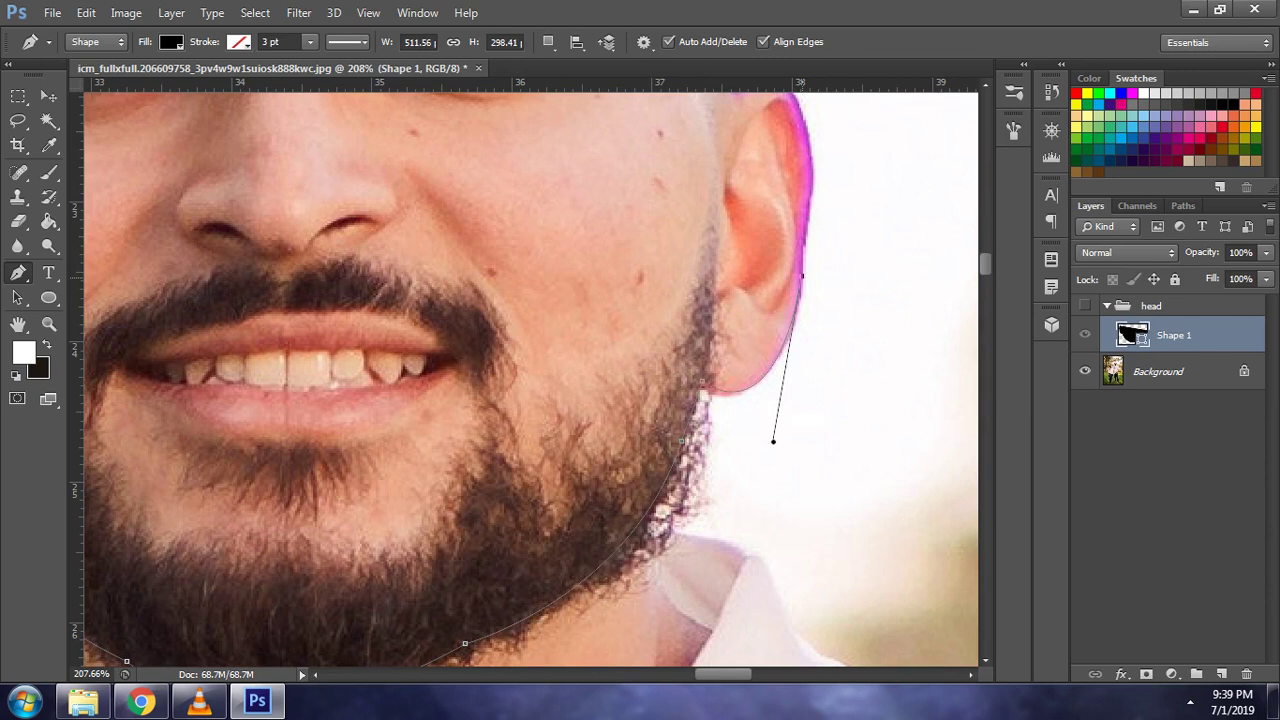
{"action": "scroll", "coordinate": [523, 380], "scroll_direction": "up", "scroll_amount": 1}
{"action": "scroll", "coordinate": [523, 380], "scroll_direction": "up", "scroll_amount": 1}
{"action": "scroll", "coordinate": [523, 380], "scroll_direction": "up", "scroll_amount": 1}
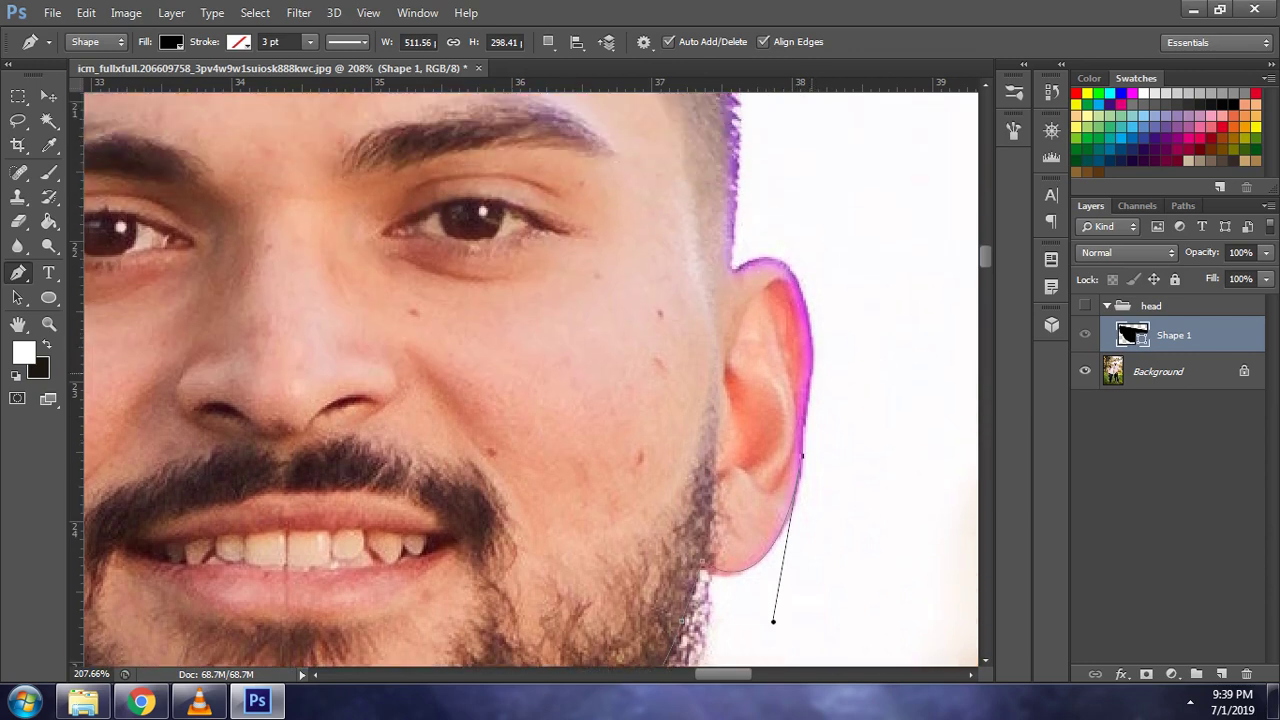
{"action": "left_click_drag", "start_coordinate": [811, 383], "coordinate": [817, 362]}
{"action": "left_click_drag", "start_coordinate": [817, 362], "coordinate": [815, 364]}
{"action": "mouse_move", "coordinate": [734, 270]}
{"action": "left_mouse_down"}
{"action": "mouse_move", "coordinate": [651, 335]}
{"action": "mouse_move", "coordinate": [654, 325]}
{"action": "left_mouse_up"}
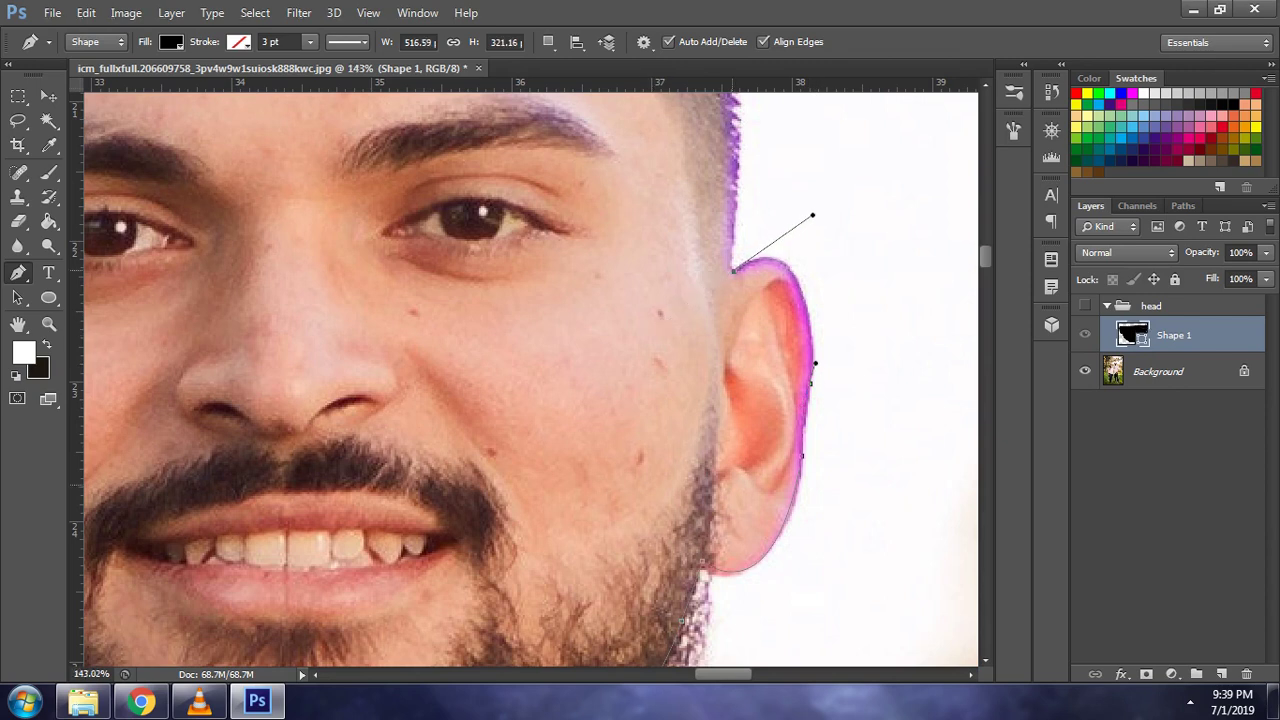
- Trace the right hairline and over the hair, closing the path at the left ear
{"action": "scroll", "coordinate": [734, 555], "scroll_direction": "down", "scroll_amount": 5}
{"action": "scroll", "coordinate": [530, 380], "scroll_direction": "up", "scroll_amount": 2}
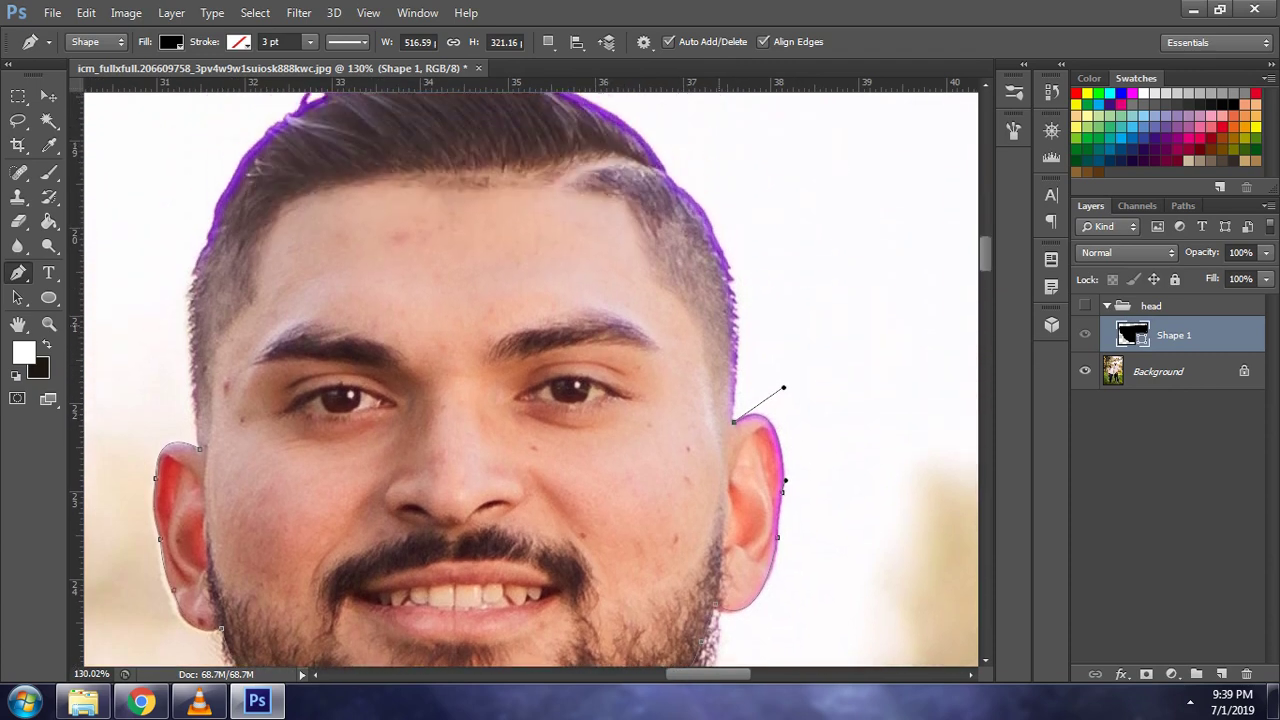
{"action": "left_click_drag", "start_coordinate": [736, 345], "coordinate": [740, 294]}
{"action": "key", "text": "Escape"}
{"action": "left_click_drag", "start_coordinate": [627, 146], "coordinate": [695, 167]}
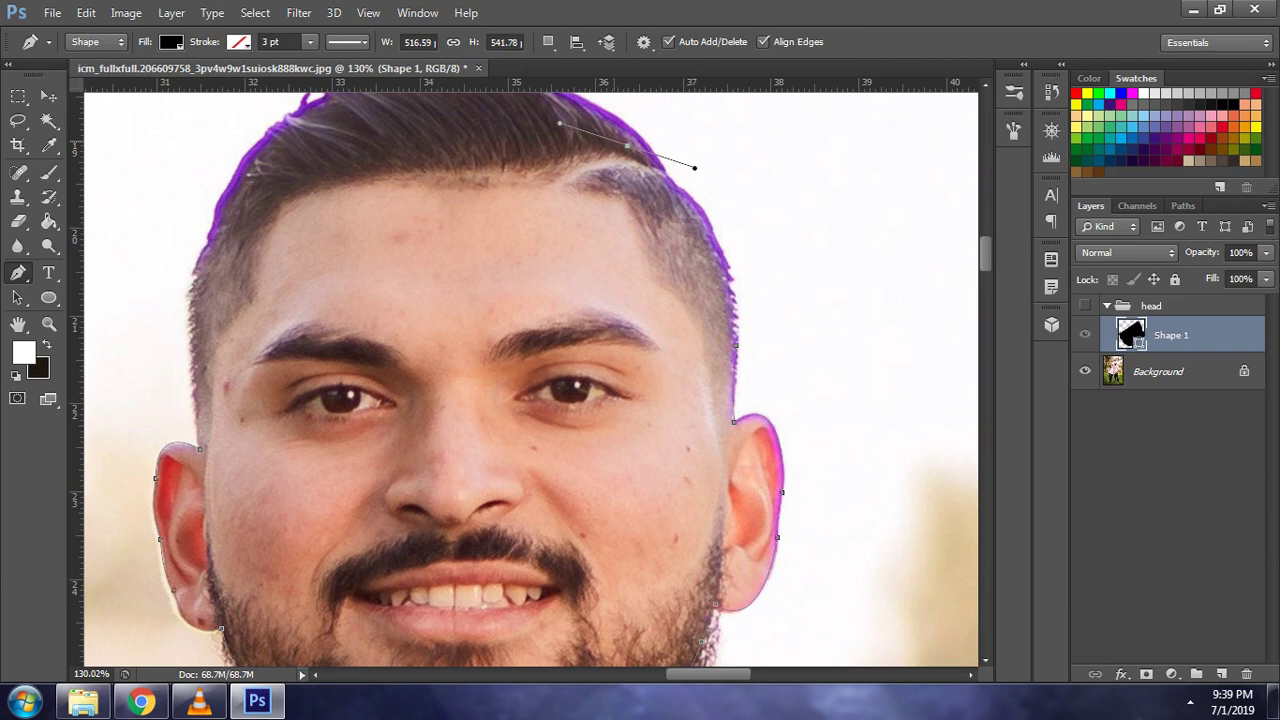
{"action": "scroll", "coordinate": [695, 167], "scroll_direction": "up", "scroll_amount": 2}
{"action": "left_click_drag", "start_coordinate": [412, 169], "coordinate": [270, 222]}
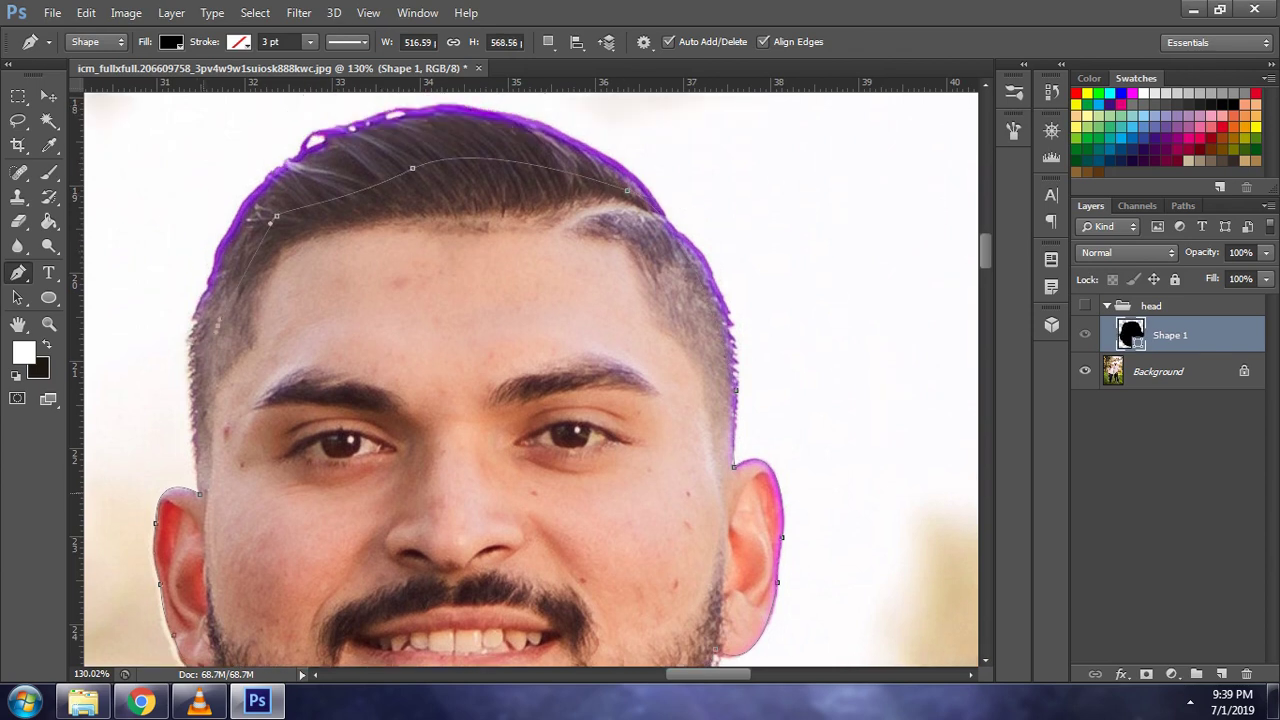
{"action": "left_click_drag", "start_coordinate": [200, 494], "coordinate": [155, 466]}
{"action": "key", "text": "Return"}
- Fill Shape 1 with skin tone #e9bfb3 sampled from the face, then compare with the photo
{"action": "left_click", "coordinate": [1085, 305]}
{"action": "double_click", "coordinate": [1130, 334]}
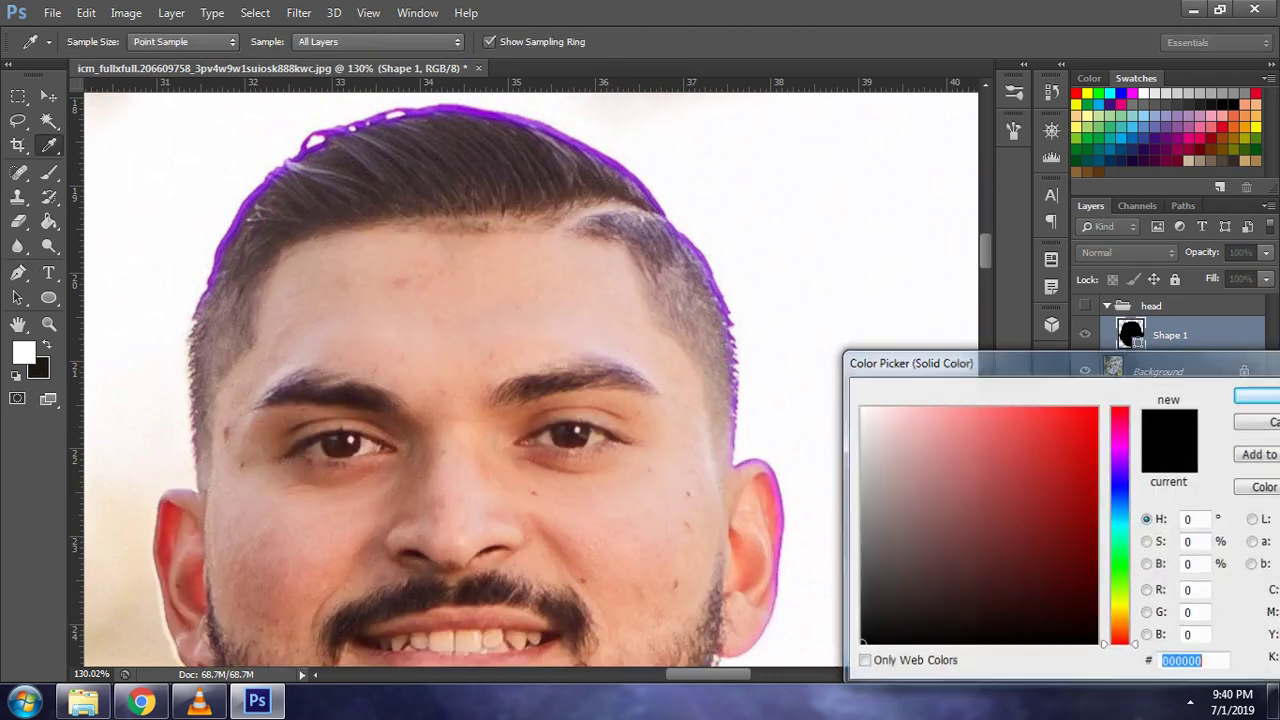
{"action": "left_click", "coordinate": [440, 290]}
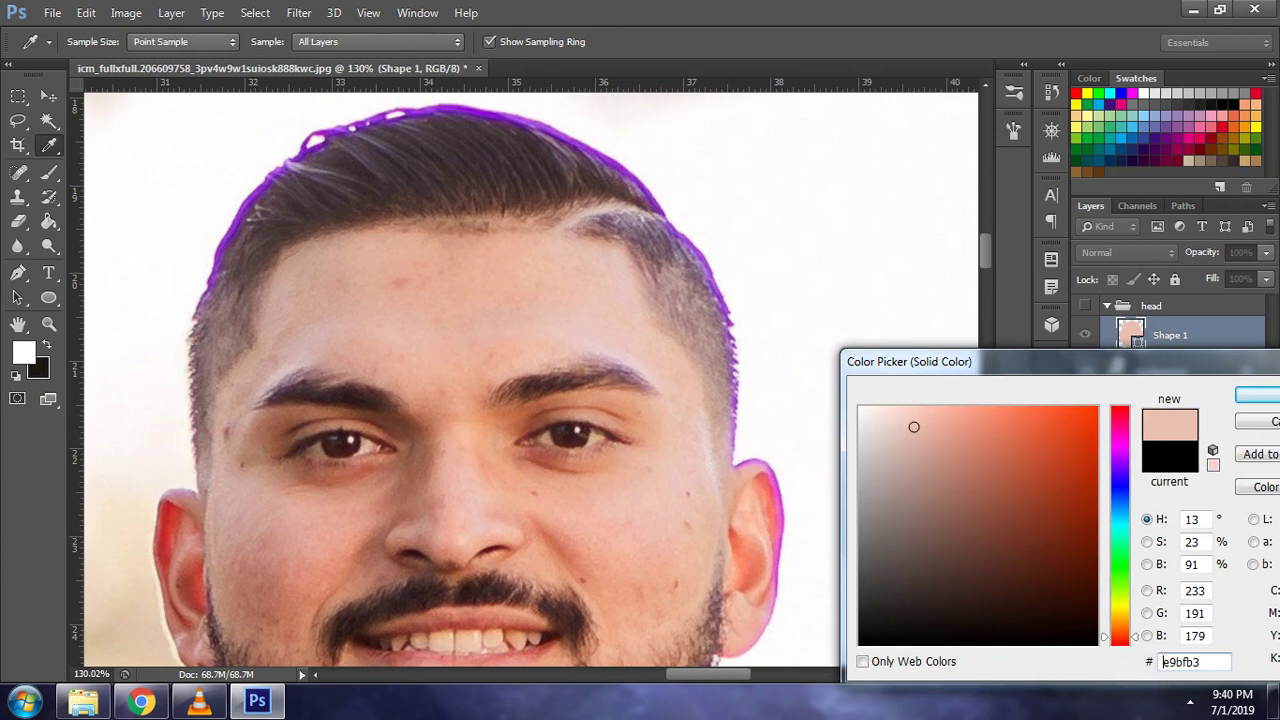
{"action": "key", "text": "Return"}
{"action": "left_click", "coordinate": [1085, 305]}
{"action": "left_click", "coordinate": [1085, 305]}
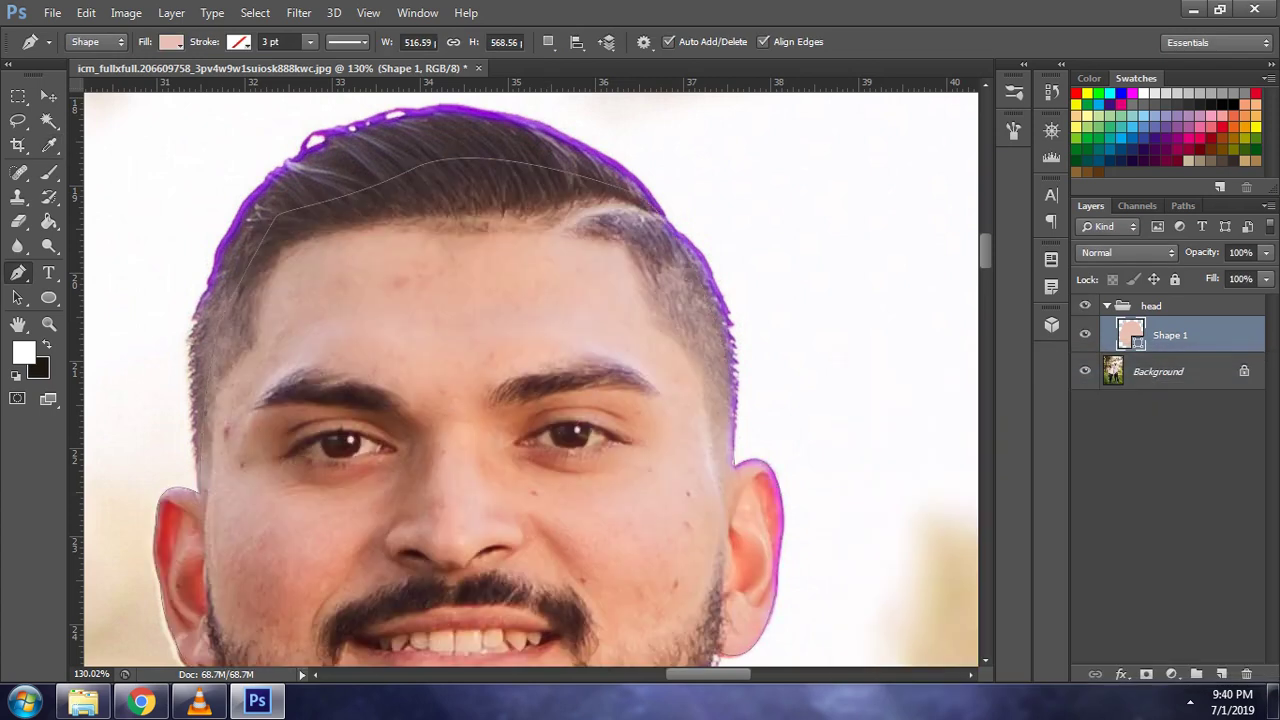
{"action": "left_click", "coordinate": [1085, 305]}
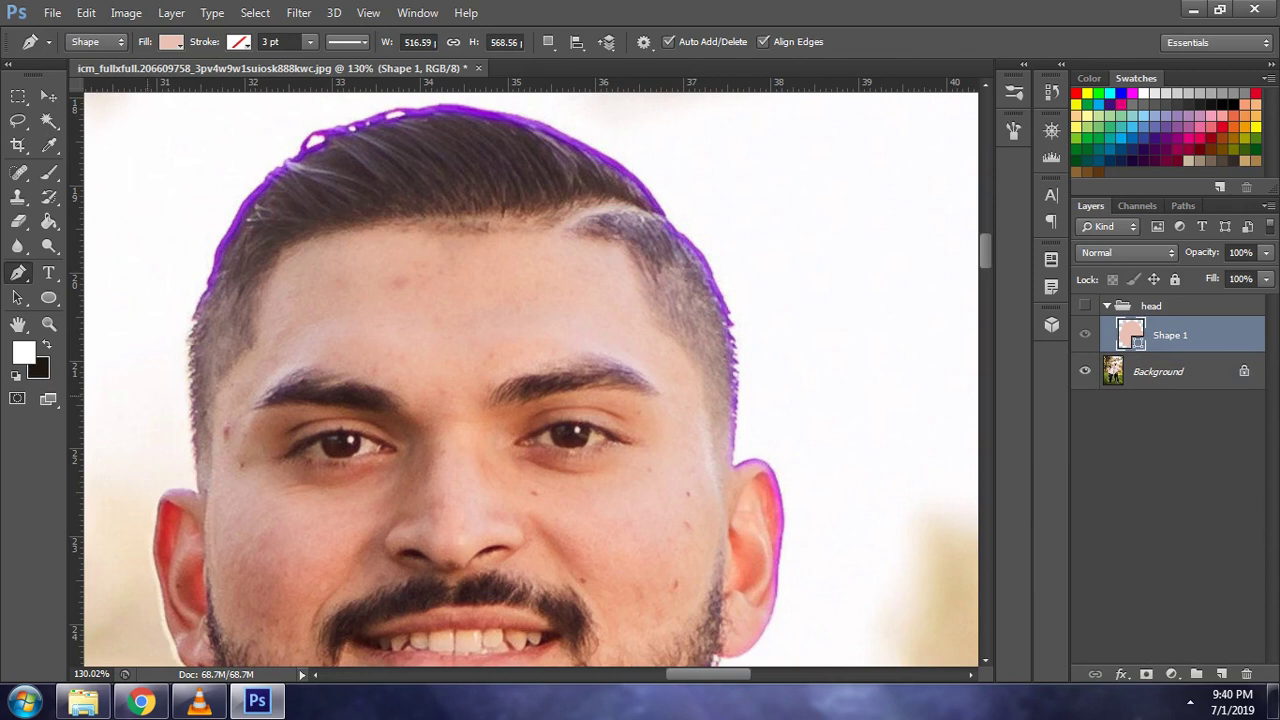
{"action": "scroll", "coordinate": [530, 380], "scroll_direction": "left", "scroll_amount": 3}
{"action": "scroll", "coordinate": [530, 380], "scroll_direction": "up", "scroll_amount": 2}
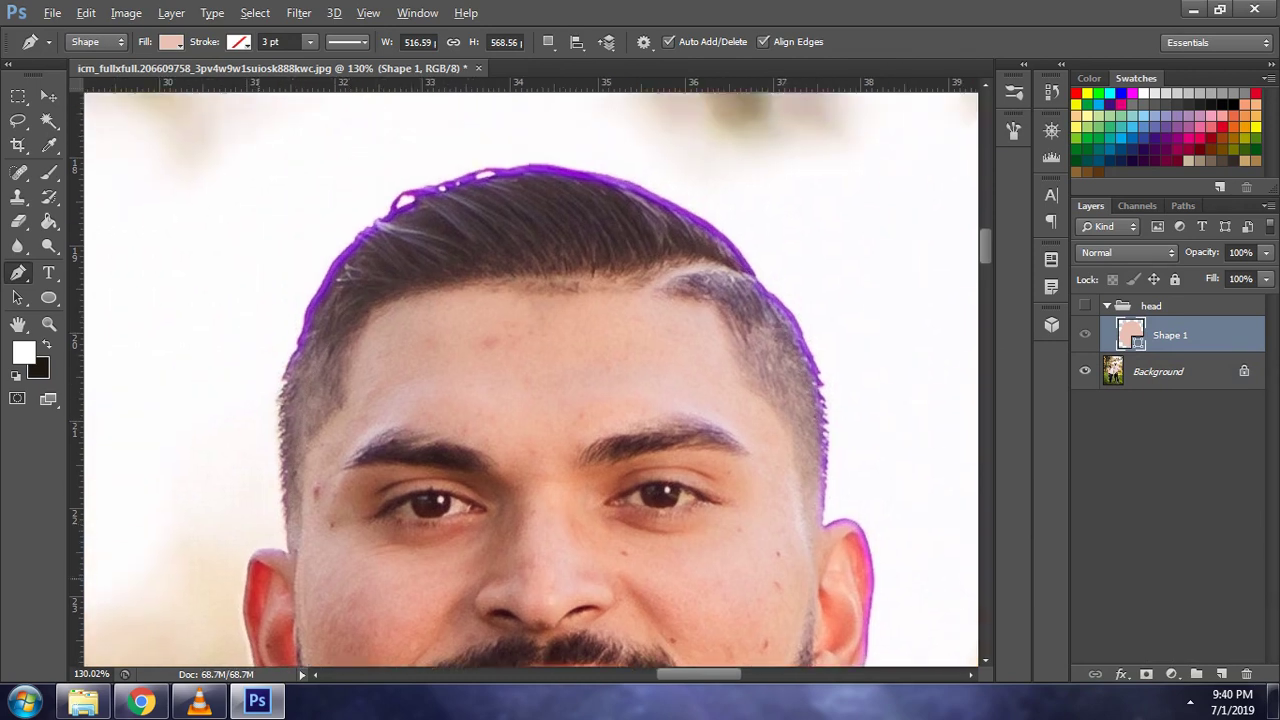
{"action": "scroll", "coordinate": [257, 568], "scroll_direction": "up", "scroll_amount": 3}
- Start a new shape at the left hairline and trace up toward the top of the hair
{"action": "left_click", "coordinate": [303, 541]}
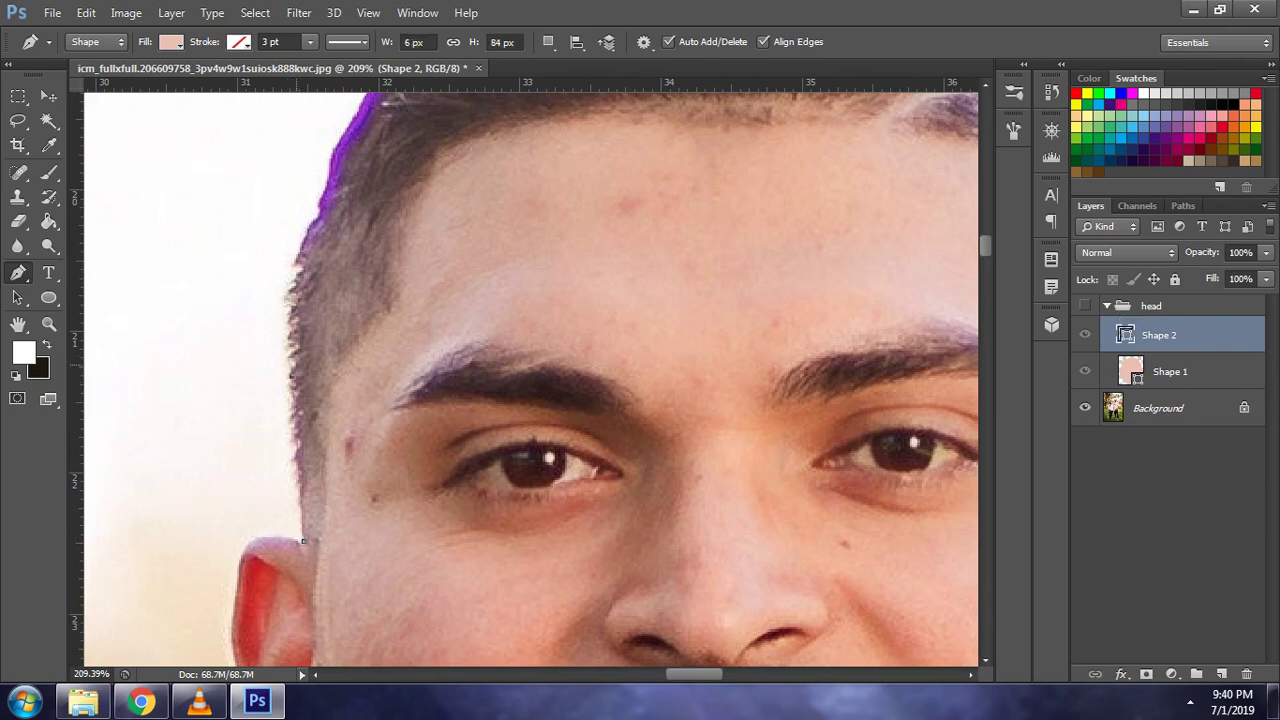
{"action": "left_click", "coordinate": [284, 349]}
{"action": "left_click", "coordinate": [284, 329]}
{"action": "left_click", "coordinate": [284, 308]}
{"action": "left_click_drag", "start_coordinate": [317, 210], "coordinate": [326, 183]}
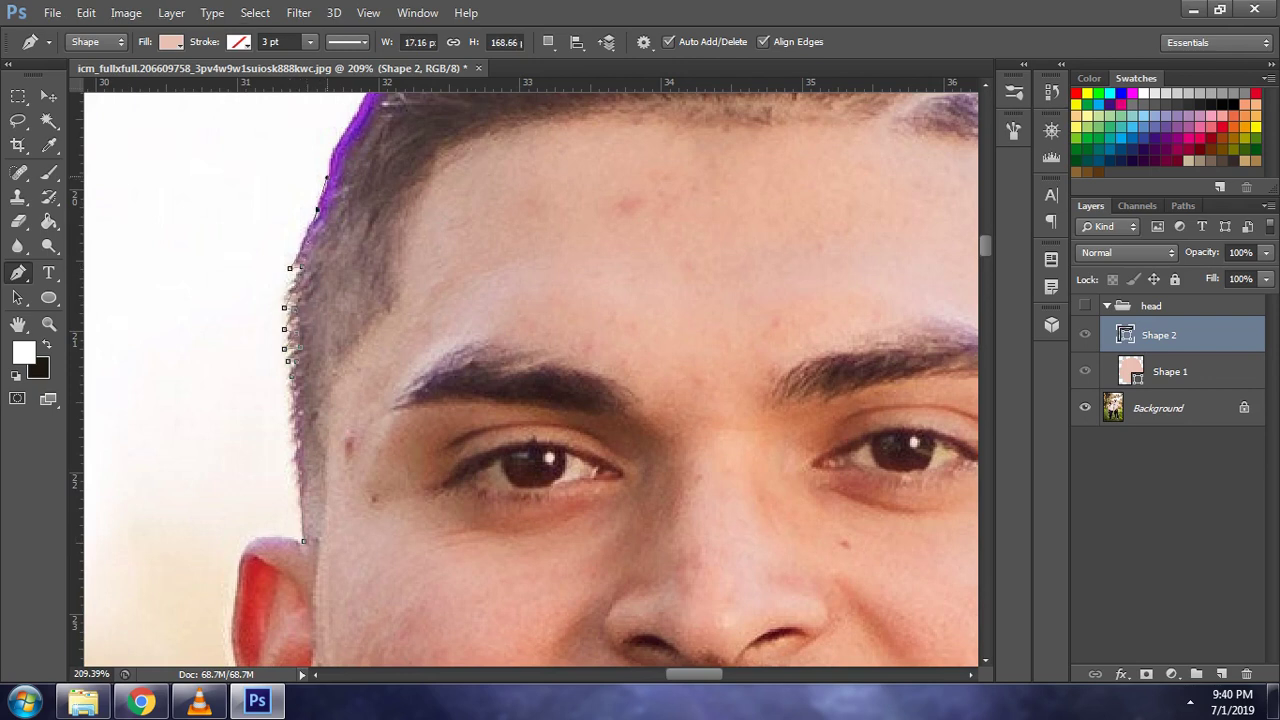
{"action": "scroll", "coordinate": [326, 183], "scroll_direction": "down", "scroll_amount": 3}
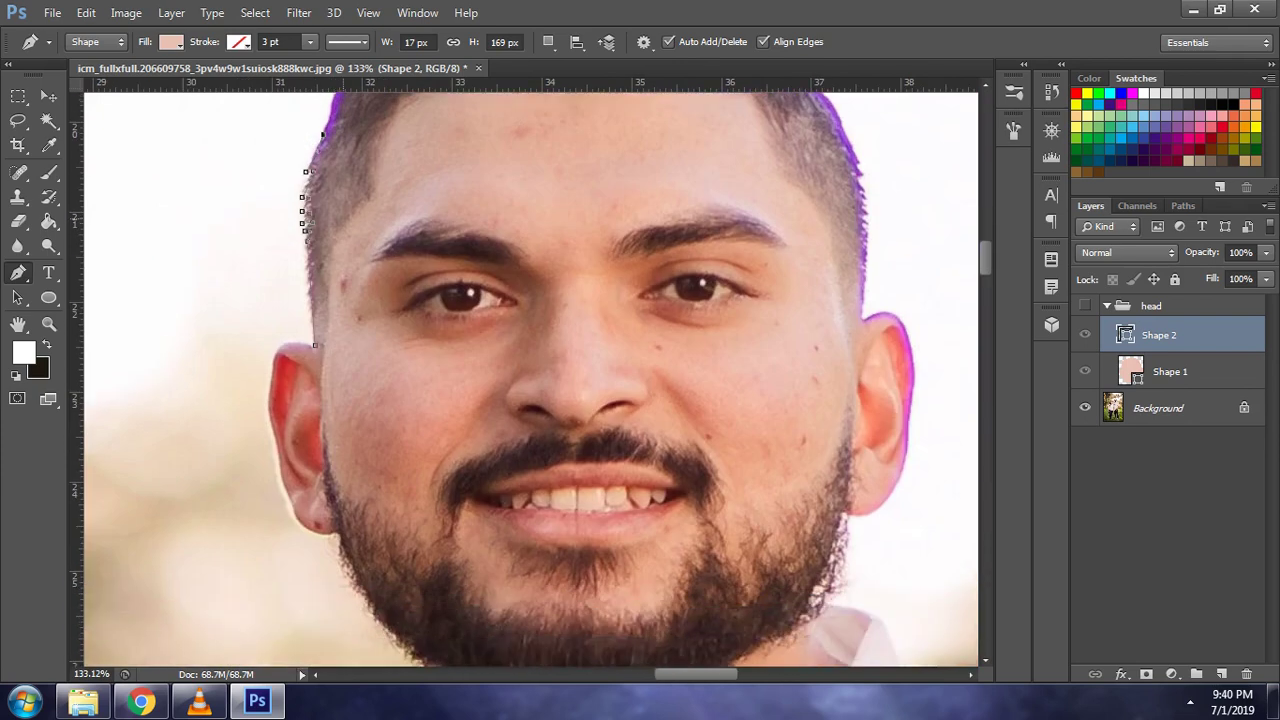
{"action": "scroll", "coordinate": [404, 232], "scroll_direction": "up", "scroll_amount": 3, "text": "alt"}
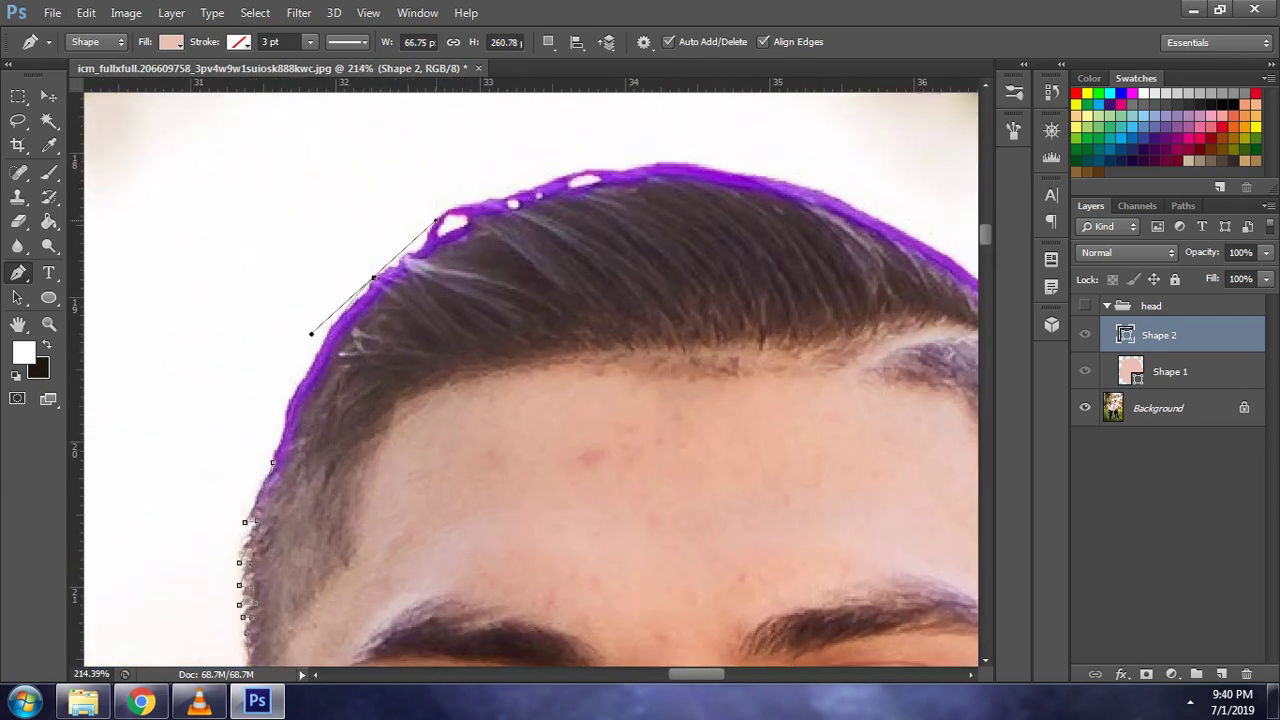
{"action": "left_click_drag", "start_coordinate": [377, 284], "coordinate": [315, 314]}
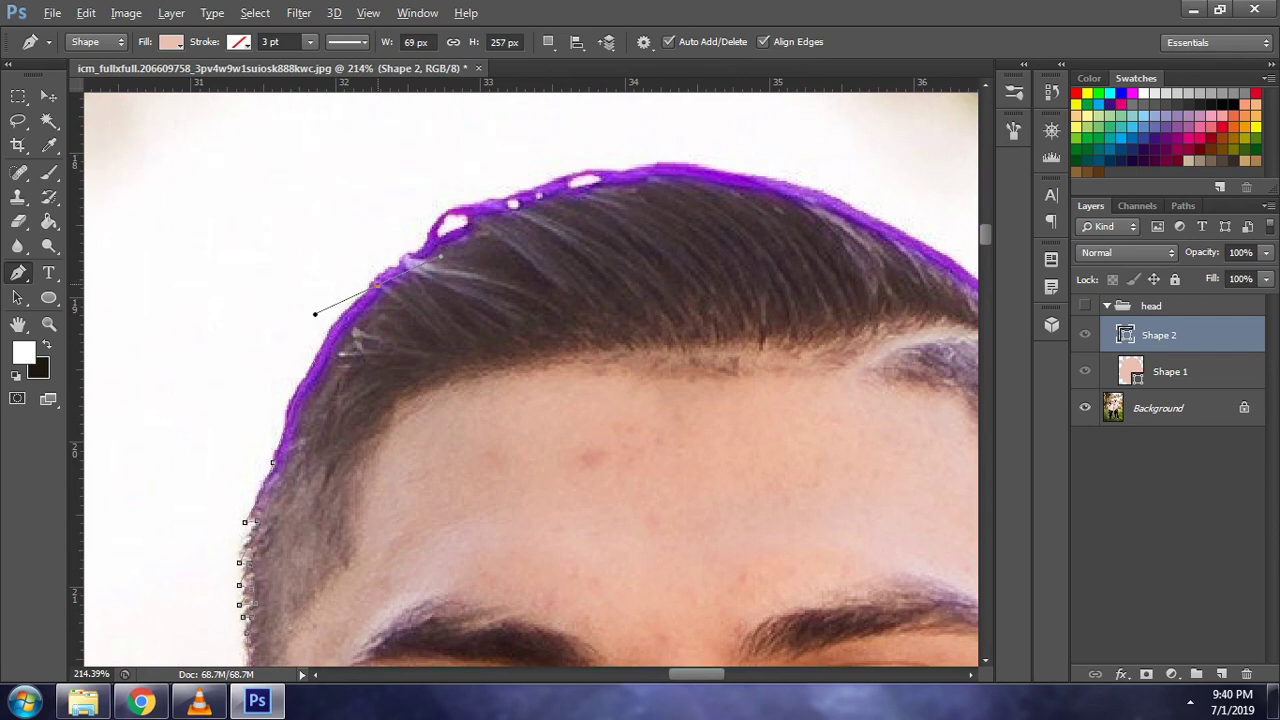
{"action": "left_click", "coordinate": [366, 277]}
{"action": "scroll", "coordinate": [372, 273], "scroll_direction": "up", "scroll_amount": 2}
{"action": "scroll", "coordinate": [369, 273], "scroll_direction": "up", "scroll_amount": 1}
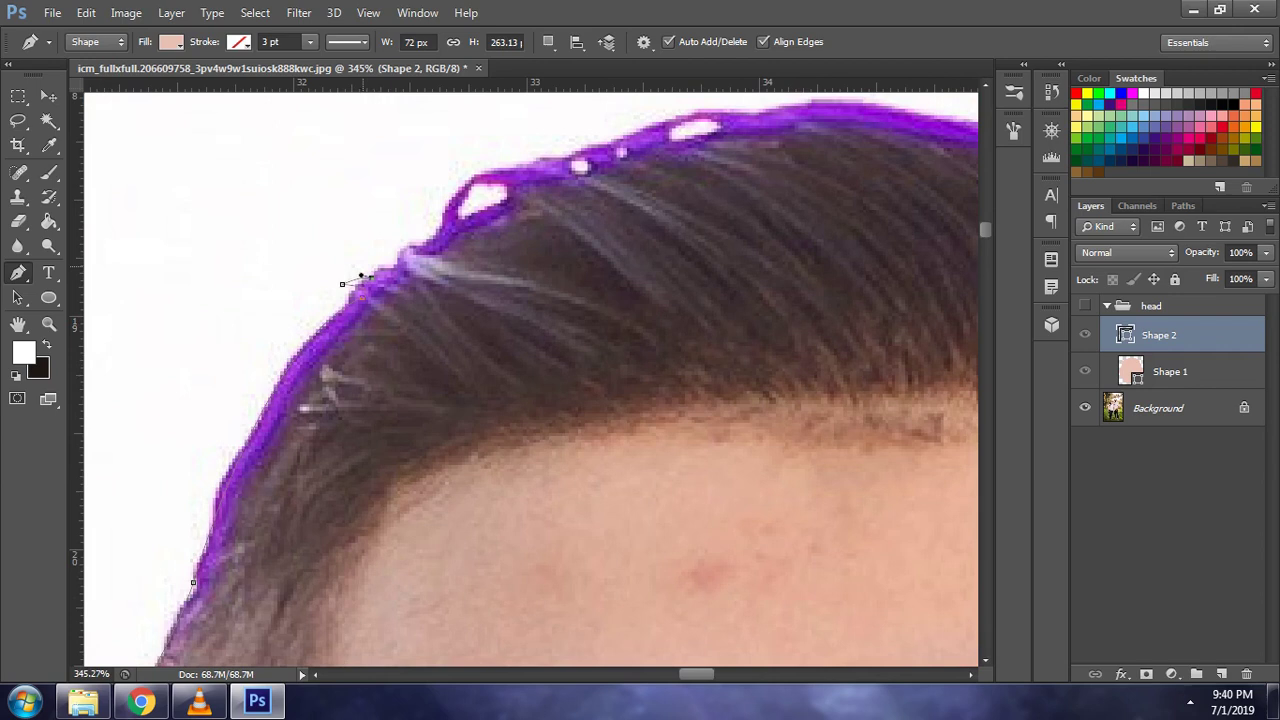
{"action": "mouse_move", "coordinate": [400, 242]}
{"action": "left_mouse_down"}
{"action": "mouse_move", "coordinate": [411, 226]}
{"action": "mouse_move", "coordinate": [458, 242]}
{"action": "left_mouse_up"}
{"action": "scroll", "coordinate": [458, 242], "scroll_direction": "down", "scroll_amount": 1}
{"action": "mouse_move", "coordinate": [459, 244]}
{"action": "left_mouse_down"}
{"action": "mouse_move", "coordinate": [506, 212]}
{"action": "mouse_move", "coordinate": [503, 188]}
{"action": "mouse_move", "coordinate": [594, 190]}
{"action": "left_mouse_up"}
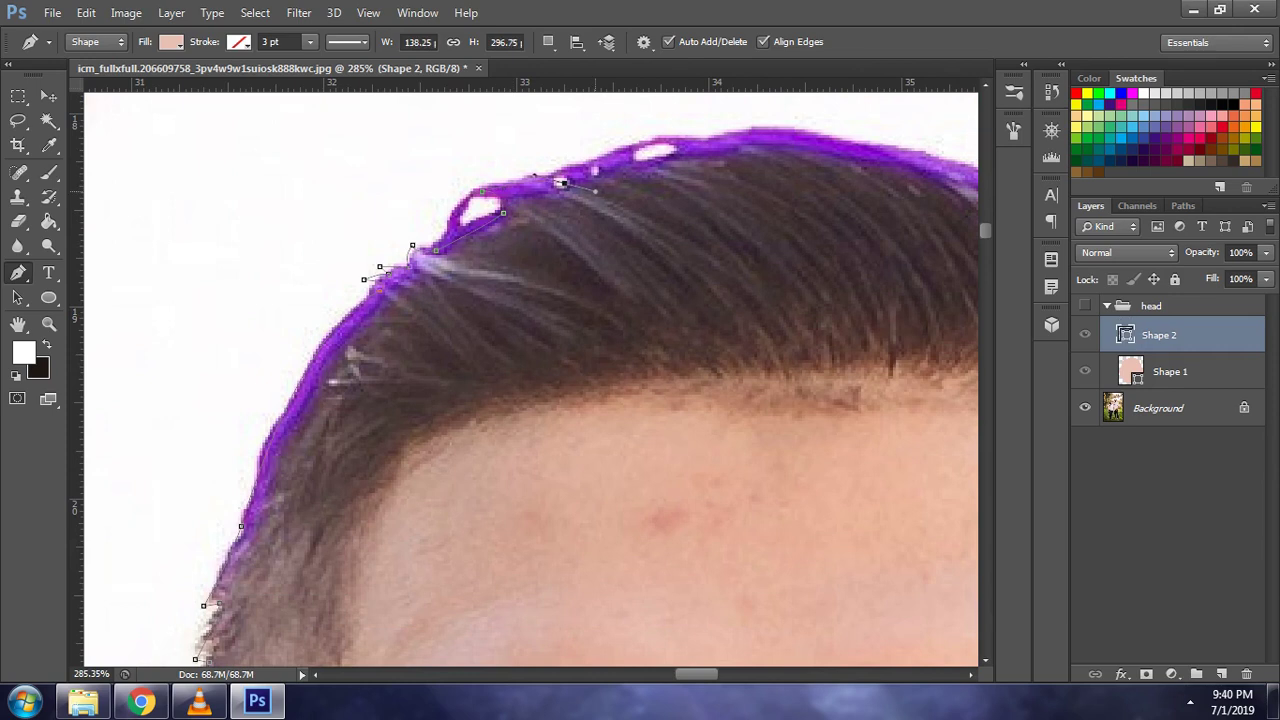
- Curve the hair outline over the top and down the right hair edge
{"action": "scroll", "coordinate": [540, 182], "scroll_direction": "down", "scroll_amount": 1}
{"action": "scroll", "coordinate": [480, 181], "scroll_direction": "down", "scroll_amount": 1}
{"action": "scroll", "coordinate": [420, 185], "scroll_direction": "down", "scroll_amount": 1}
{"action": "scroll", "coordinate": [397, 190], "scroll_direction": "down", "scroll_amount": 1}
{"action": "scroll", "coordinate": [766, 215], "scroll_direction": "down", "scroll_amount": 1}
{"action": "left_click_drag", "start_coordinate": [766, 213], "coordinate": [927, 279]}
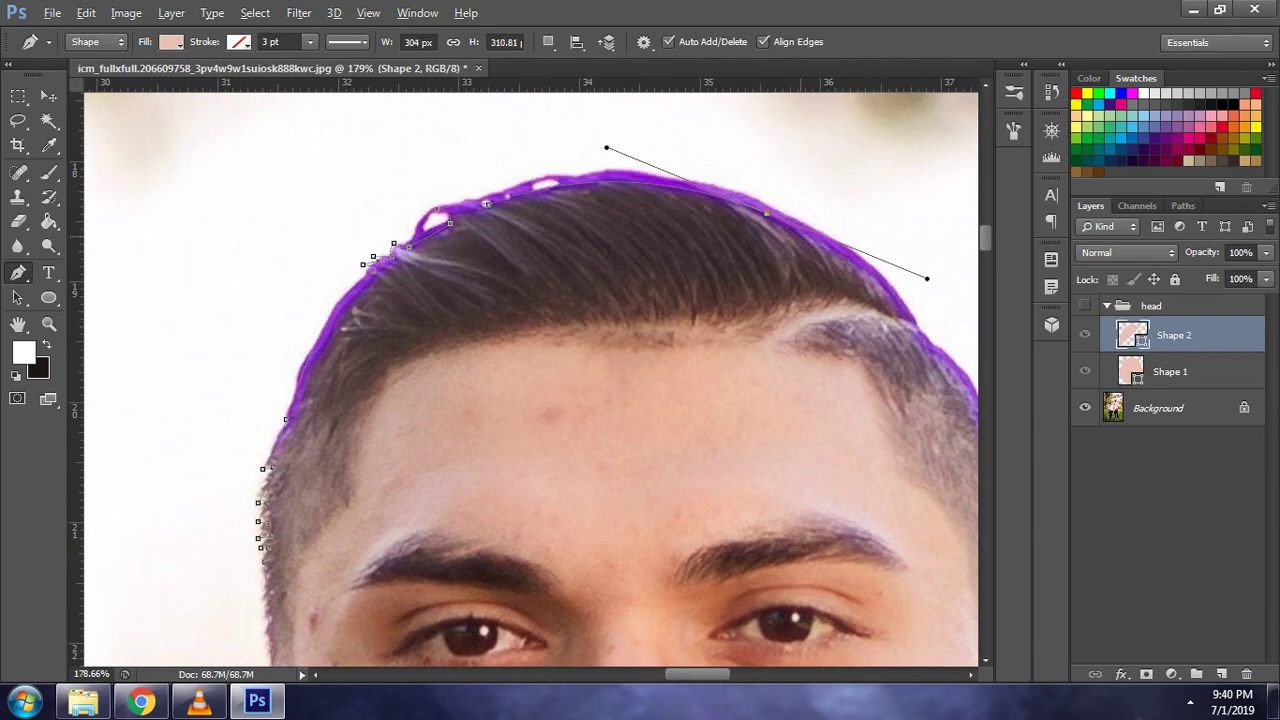
{"action": "scroll", "coordinate": [530, 380], "scroll_direction": "right", "scroll_amount": 2}
{"action": "scroll", "coordinate": [530, 380], "scroll_direction": "right", "scroll_amount": 2}
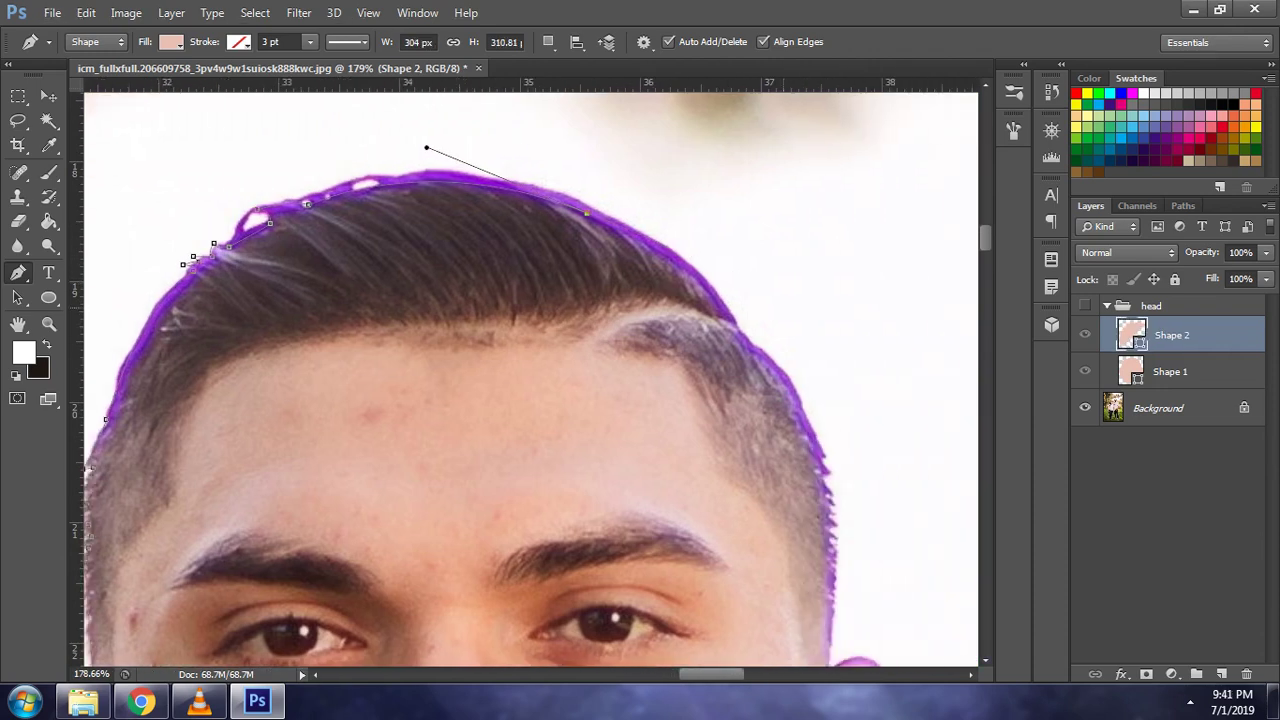
{"action": "left_click_drag", "start_coordinate": [728, 322], "coordinate": [760, 388]}
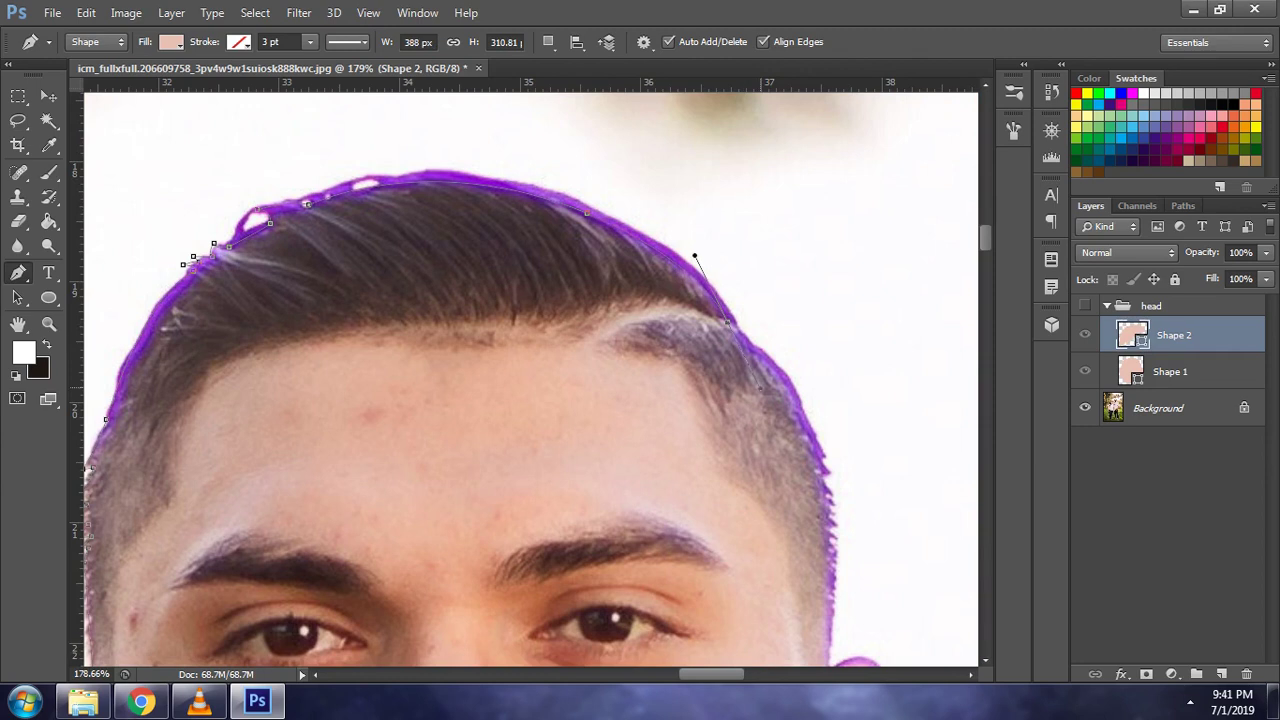
{"action": "scroll", "coordinate": [760, 388], "scroll_direction": "down", "scroll_amount": 2}
{"action": "scroll", "coordinate": [760, 388], "scroll_direction": "down", "scroll_amount": 1}
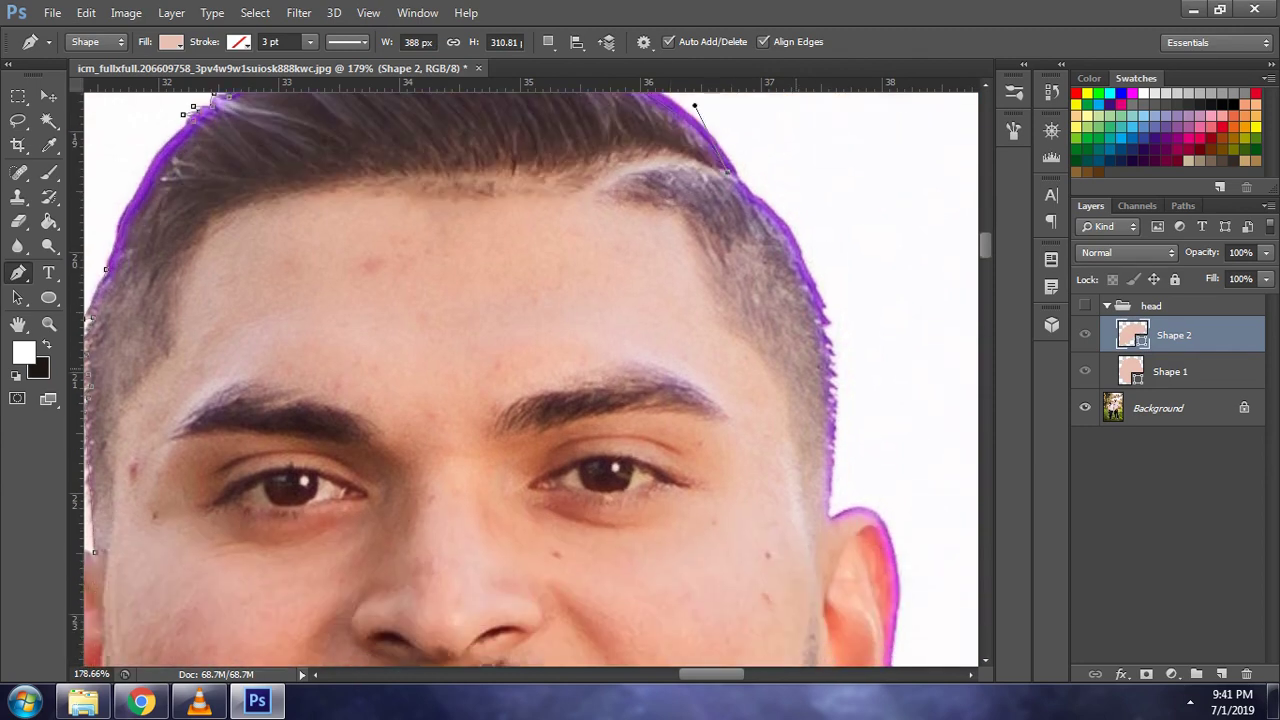
{"action": "left_click_drag", "start_coordinate": [820, 312], "coordinate": [843, 405]}
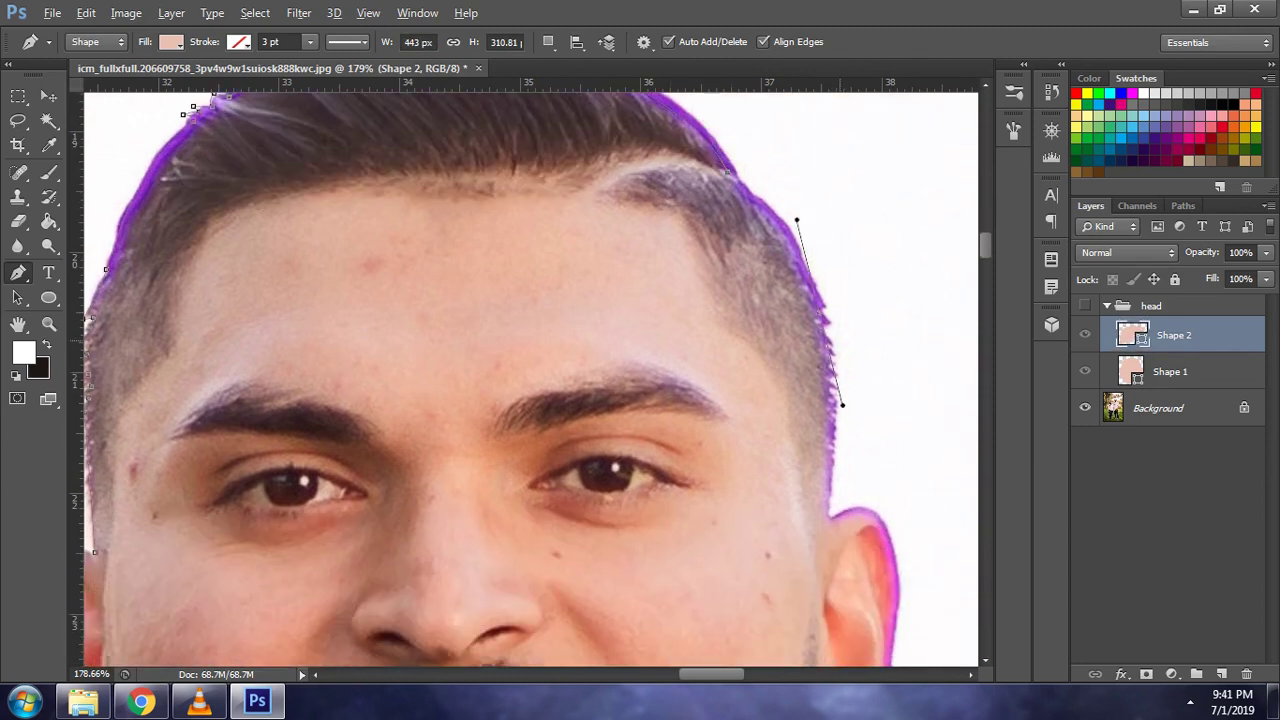
{"action": "scroll", "coordinate": [816, 356], "scroll_direction": "up", "scroll_amount": 3}
{"action": "left_click", "coordinate": [822, 326]}
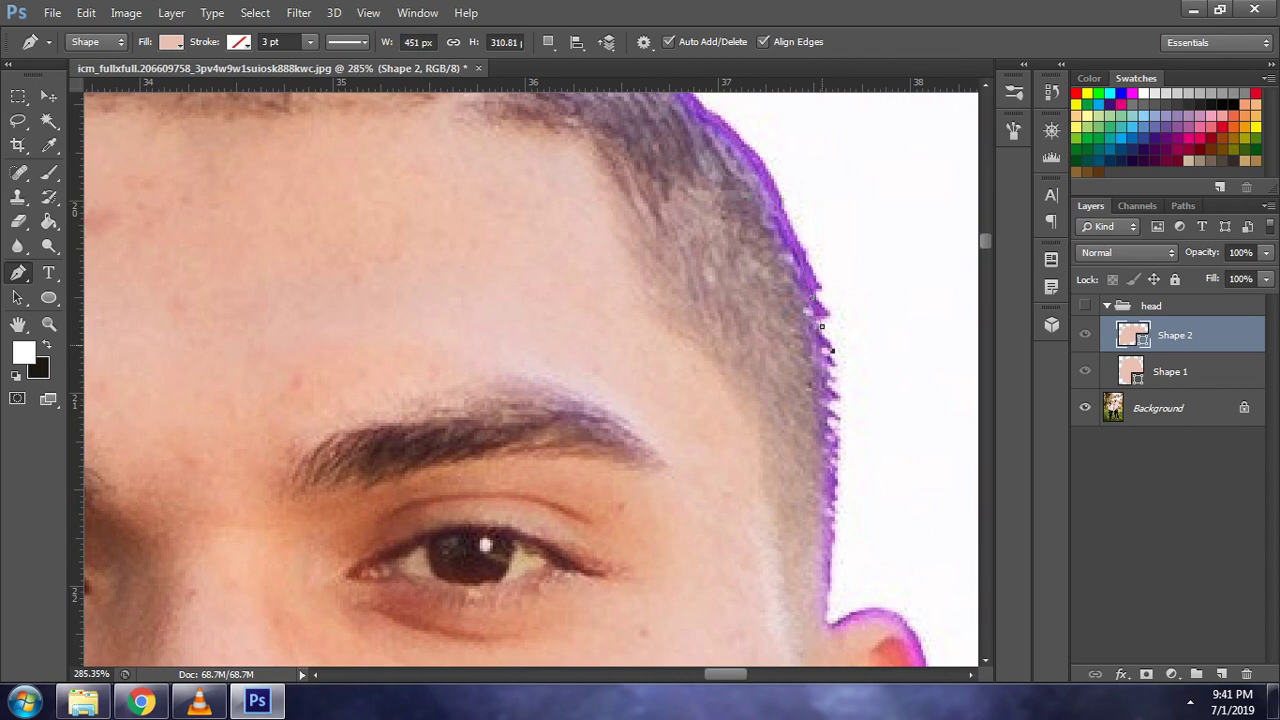
{"action": "left_click", "coordinate": [835, 391]}
- Bring the outline down beside the right ear, then back up the right temple and hairline notch
{"action": "scroll", "coordinate": [835, 391], "scroll_direction": "down", "scroll_amount": 2}
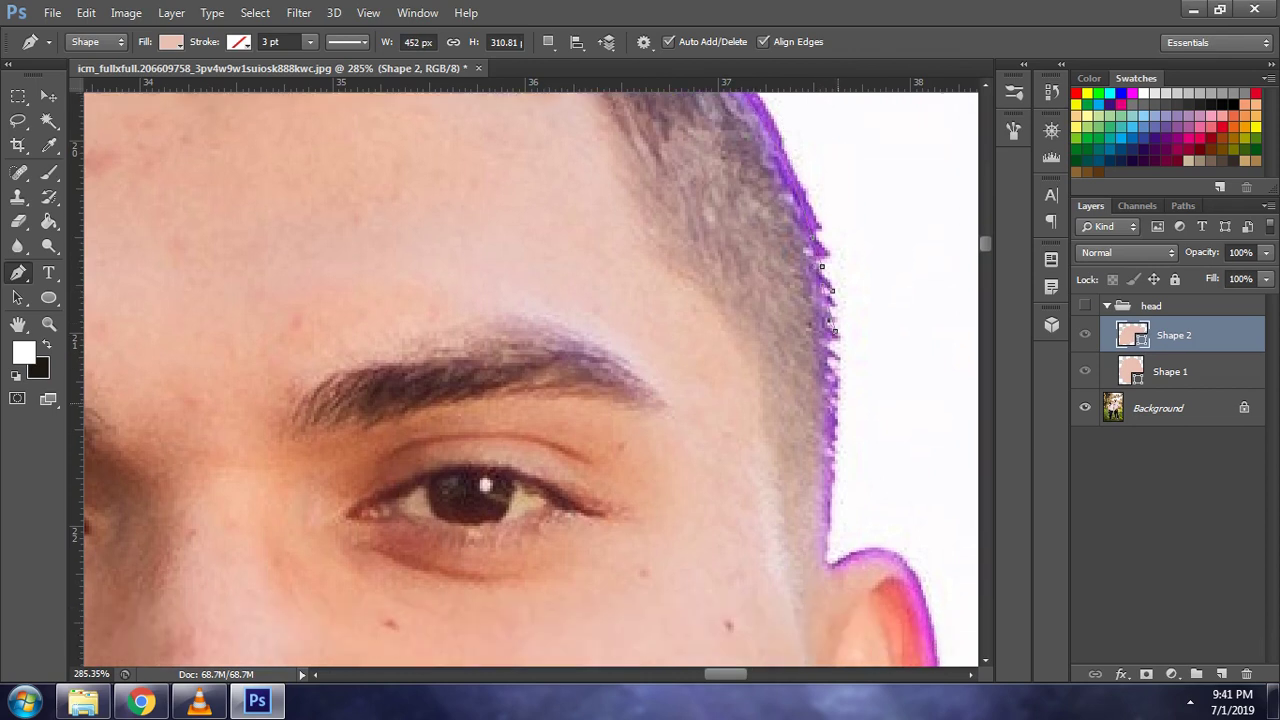
{"action": "left_click_drag", "start_coordinate": [825, 516], "coordinate": [807, 620]}
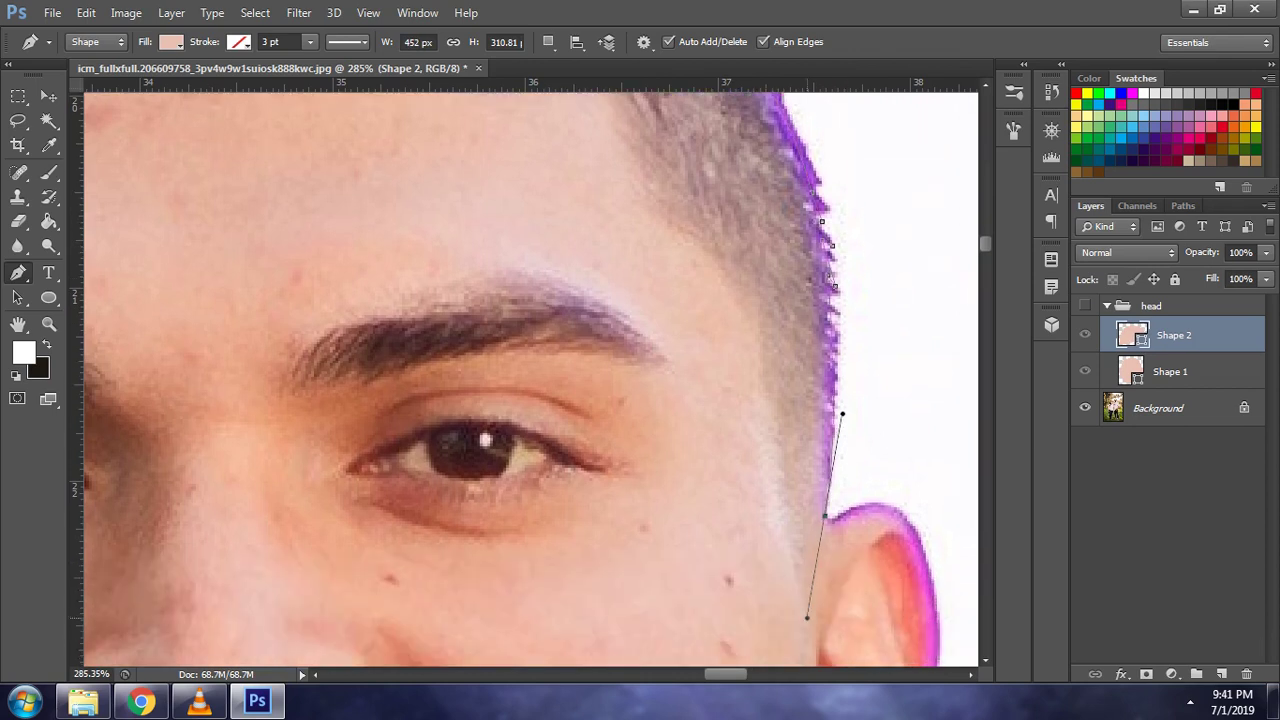
{"action": "scroll", "coordinate": [829, 157], "scroll_direction": "down", "scroll_amount": 3, "text": "alt"}
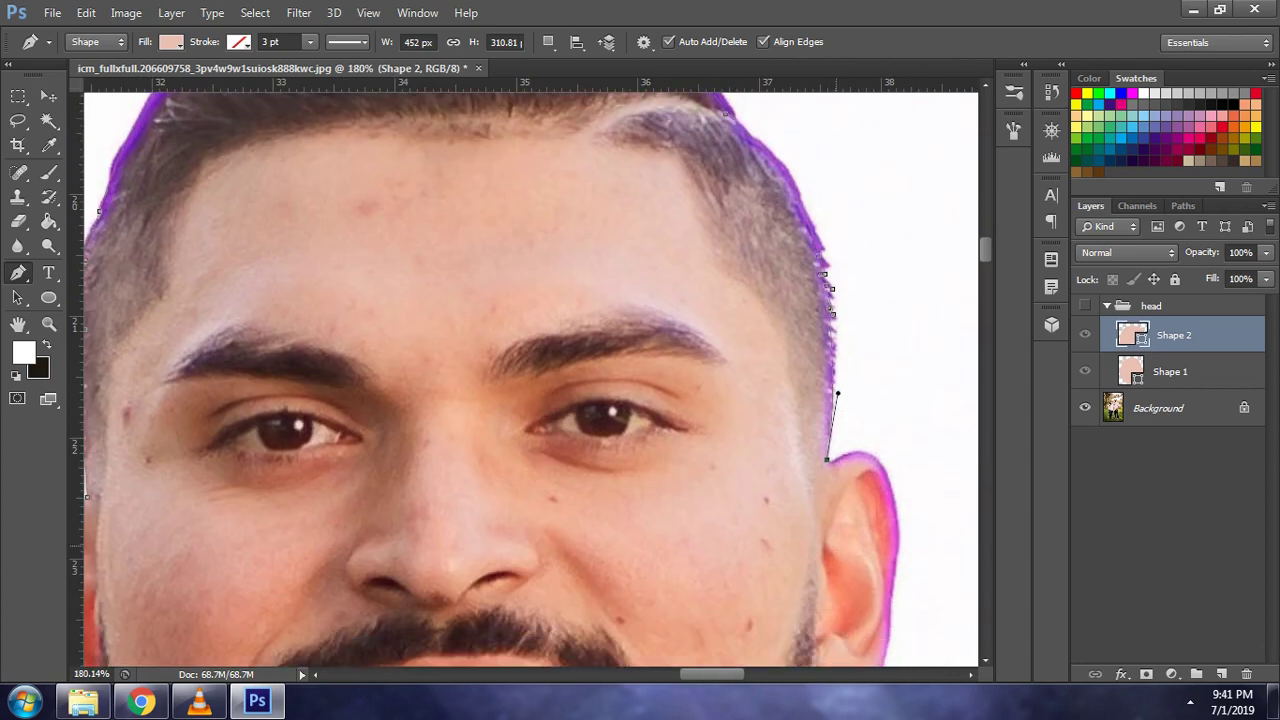
{"action": "left_click_drag", "start_coordinate": [818, 469], "coordinate": [826, 510]}
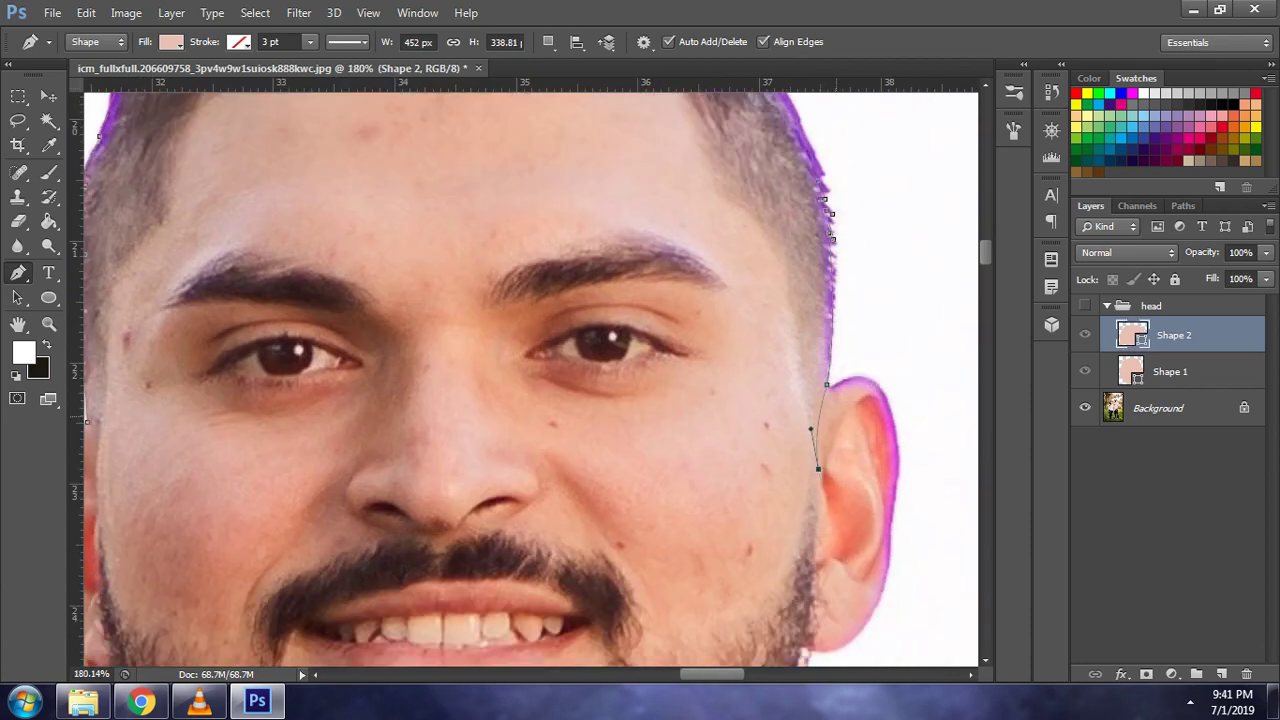
{"action": "scroll", "coordinate": [826, 510], "scroll_direction": "up", "scroll_amount": 3}
{"action": "left_click_drag", "start_coordinate": [792, 391], "coordinate": [797, 438]}
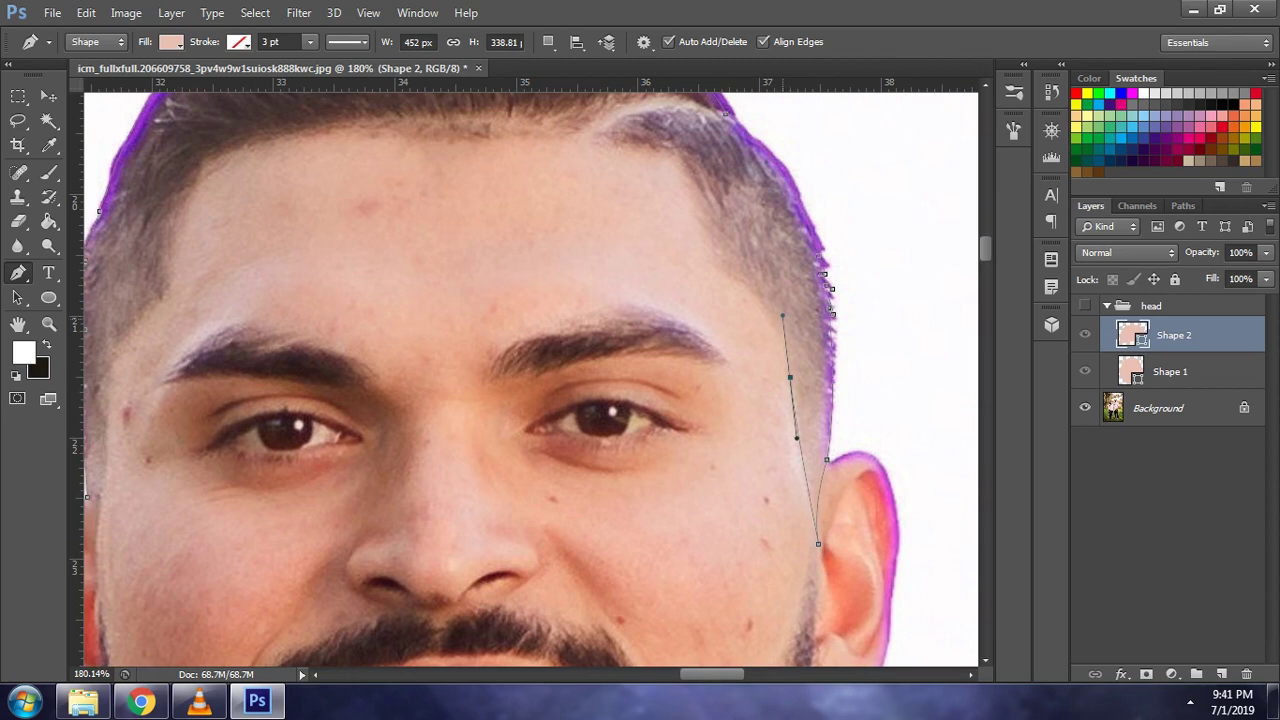
{"action": "left_click", "coordinate": [790, 376], "text": "alt"}
{"action": "left_click_drag", "start_coordinate": [714, 267], "coordinate": [643, 248]}
{"action": "left_click", "coordinate": [714, 267], "text": "alt"}
{"action": "scroll", "coordinate": [714, 267], "scroll_direction": "up", "scroll_amount": 2}
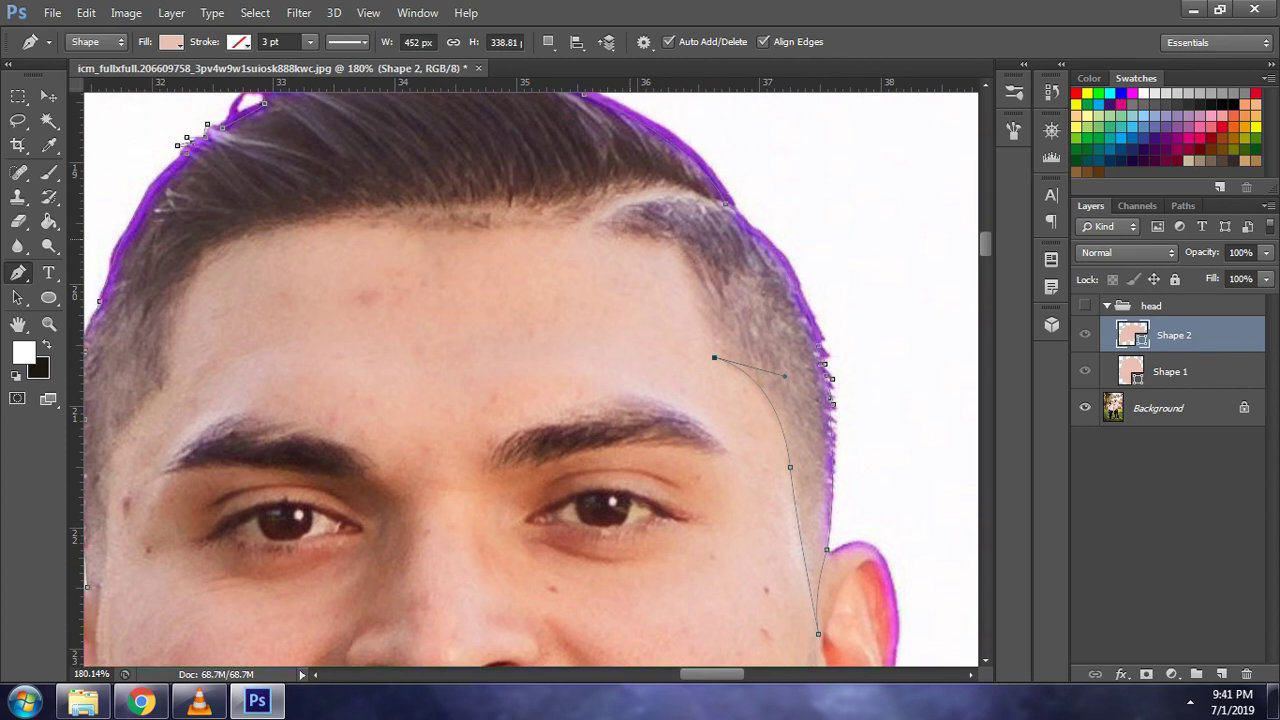
{"action": "left_click_drag", "start_coordinate": [639, 235], "coordinate": [567, 241]}
{"action": "left_click", "coordinate": [639, 235], "text": "alt"}
{"action": "left_click_drag", "start_coordinate": [718, 204], "coordinate": [796, 229]}
{"action": "left_click", "coordinate": [718, 204], "text": "alt"}
- Trace across the forehead hairline and down the left temple to above the left ear
{"action": "left_click_drag", "start_coordinate": [566, 211], "coordinate": [478, 271]}
{"action": "left_click_drag", "start_coordinate": [206, 246], "coordinate": [107, 316]}
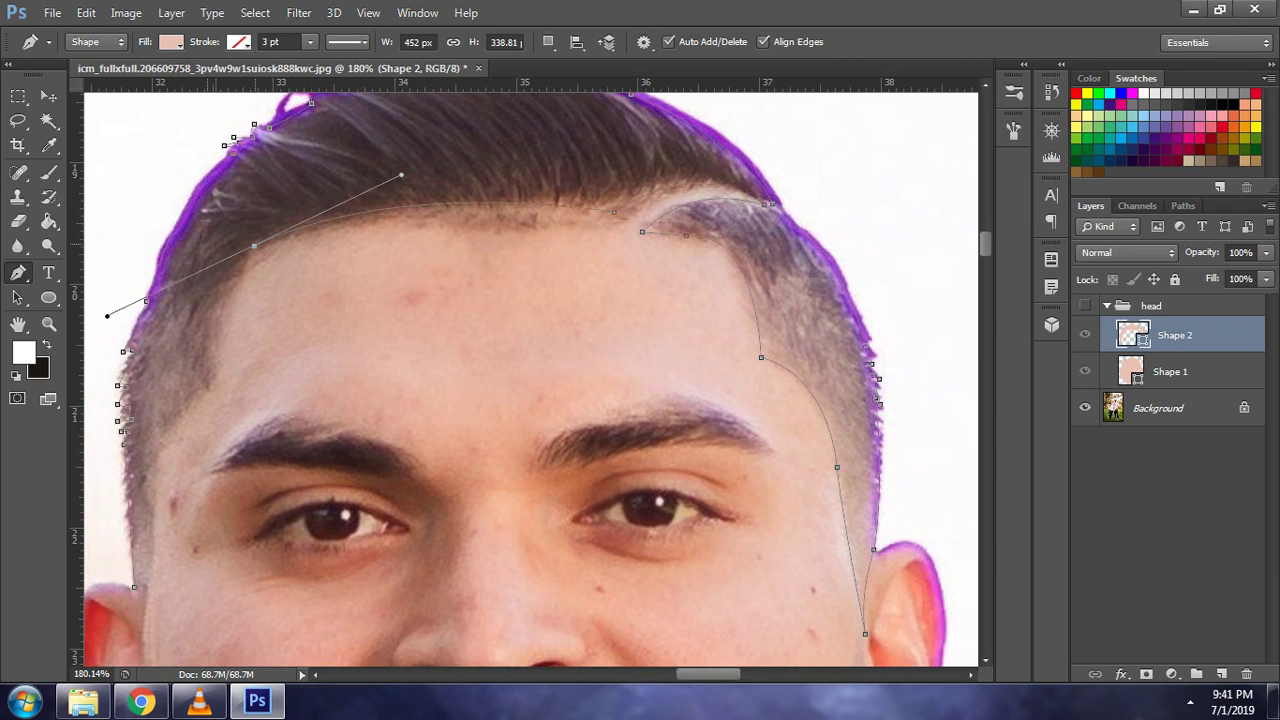
{"action": "scroll", "coordinate": [107, 316], "scroll_direction": "down", "scroll_amount": 3}
{"action": "left_click_drag", "start_coordinate": [211, 305], "coordinate": [210, 403]}
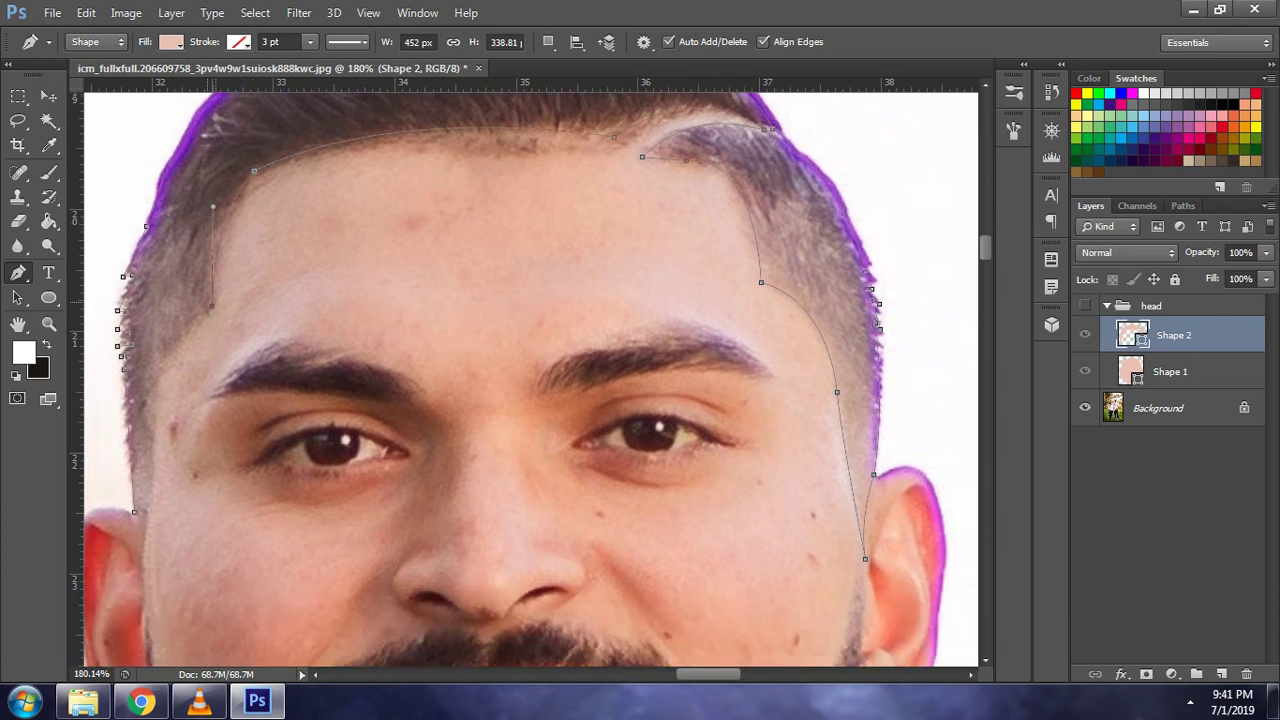
{"action": "scroll", "coordinate": [530, 380], "scroll_direction": "down", "scroll_amount": 1}
{"action": "scroll", "coordinate": [530, 380], "scroll_direction": "left", "scroll_amount": 4}
{"action": "left_click_drag", "start_coordinate": [275, 396], "coordinate": [290, 472]}
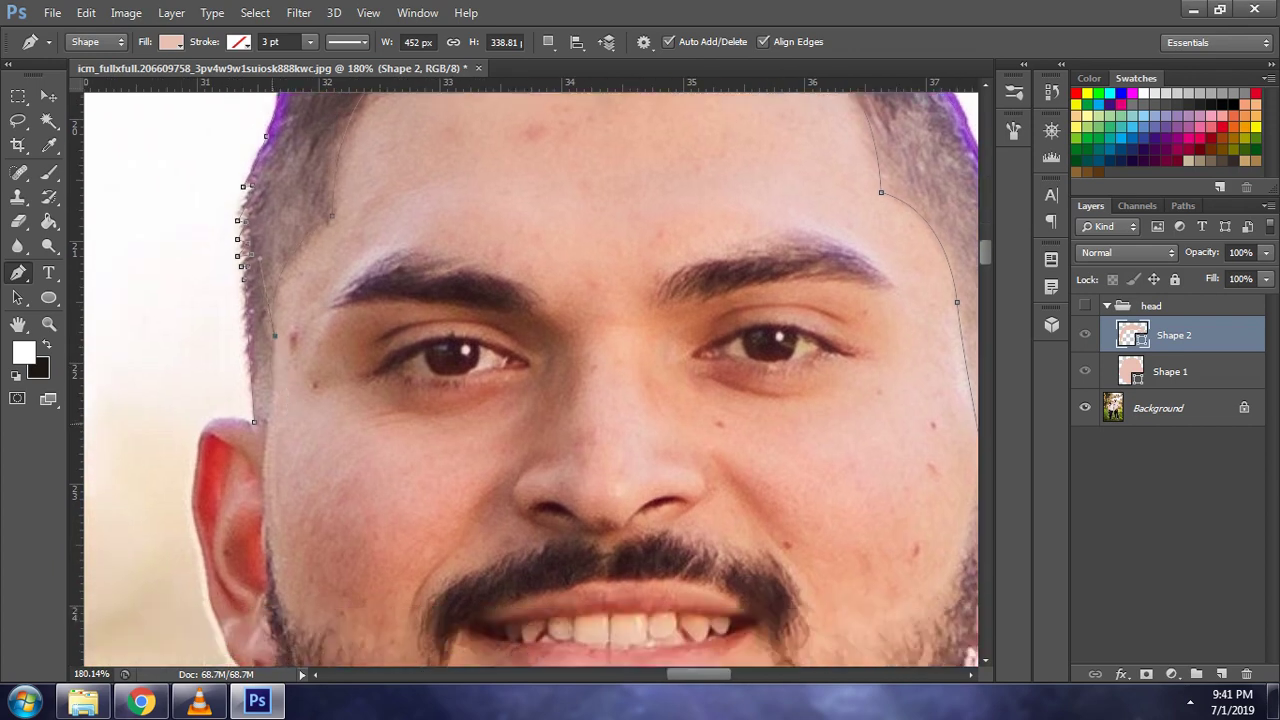
{"action": "scroll", "coordinate": [270, 600], "scroll_direction": "up", "scroll_amount": 5}
{"action": "left_click_drag", "start_coordinate": [268, 369], "coordinate": [251, 420]}
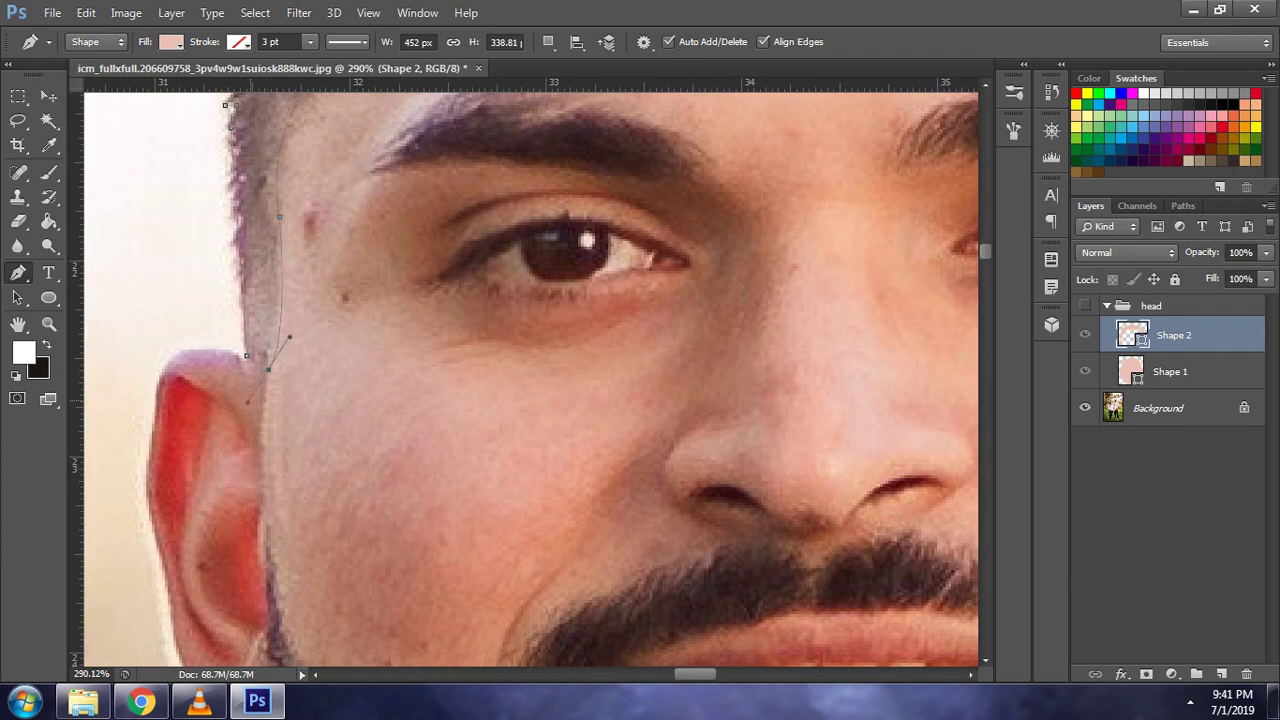
{"action": "left_click_drag", "start_coordinate": [263, 466], "coordinate": [267, 504]}
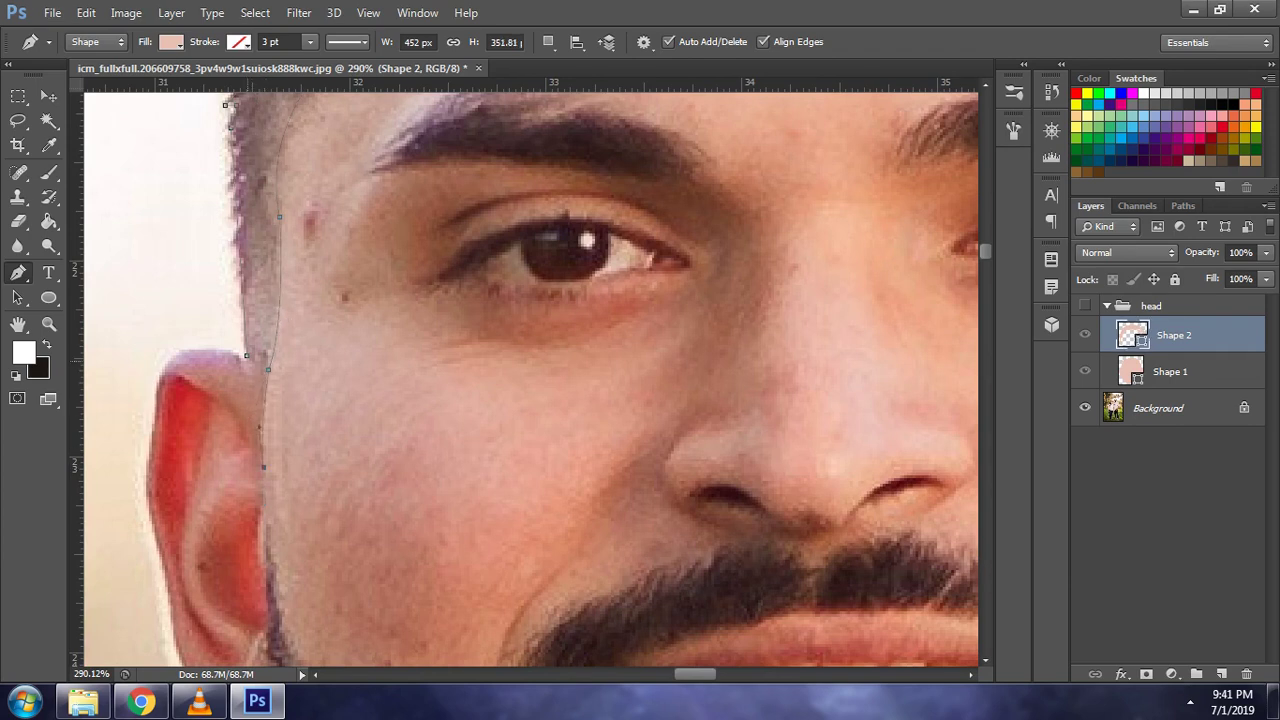
{"action": "scroll", "coordinate": [246, 358], "scroll_direction": "down", "scroll_amount": 5}
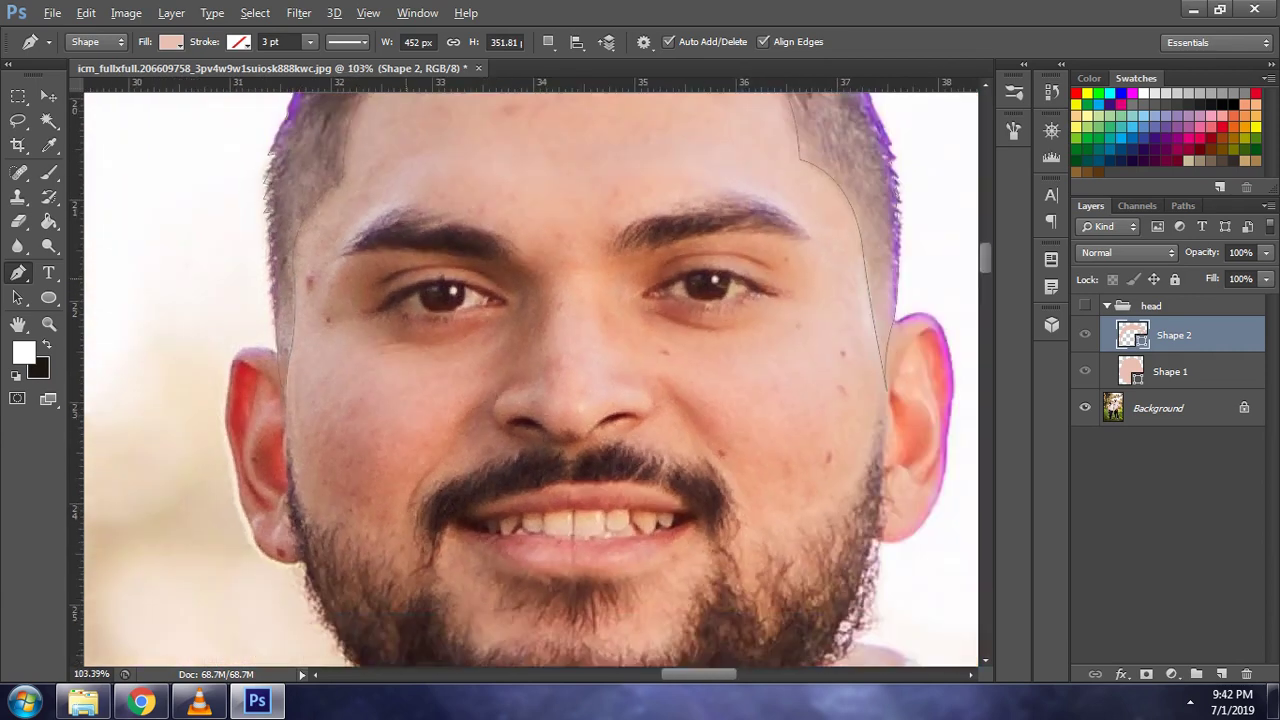
{"action": "scroll", "coordinate": [246, 358], "scroll_direction": "down", "scroll_amount": 3}
{"action": "scroll", "coordinate": [526, 378], "scroll_direction": "up", "scroll_amount": 2}
{"action": "scroll", "coordinate": [526, 378], "scroll_direction": "up", "scroll_amount": 2}
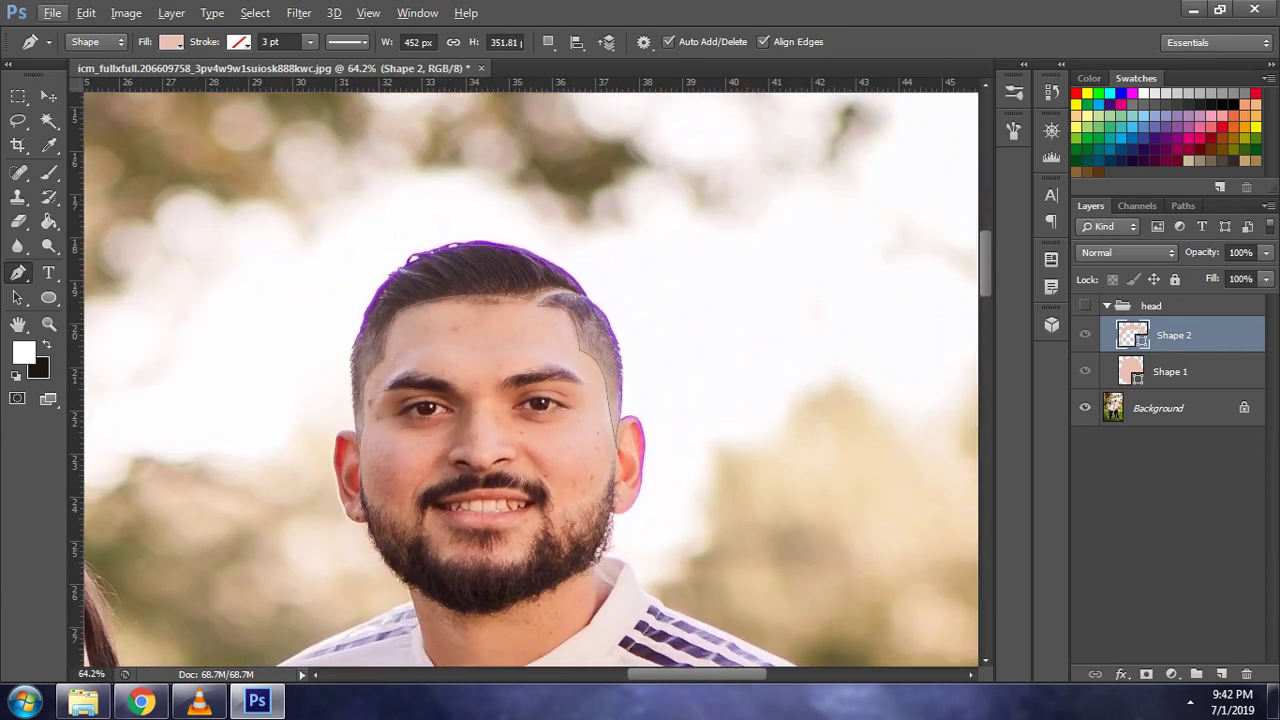
- Give the hair shape (Shape 2) a near-black fill
{"action": "left_click", "coordinate": [1085, 305]}
{"action": "double_click", "coordinate": [1133, 335]}
{"action": "left_click", "coordinate": [859, 634]}
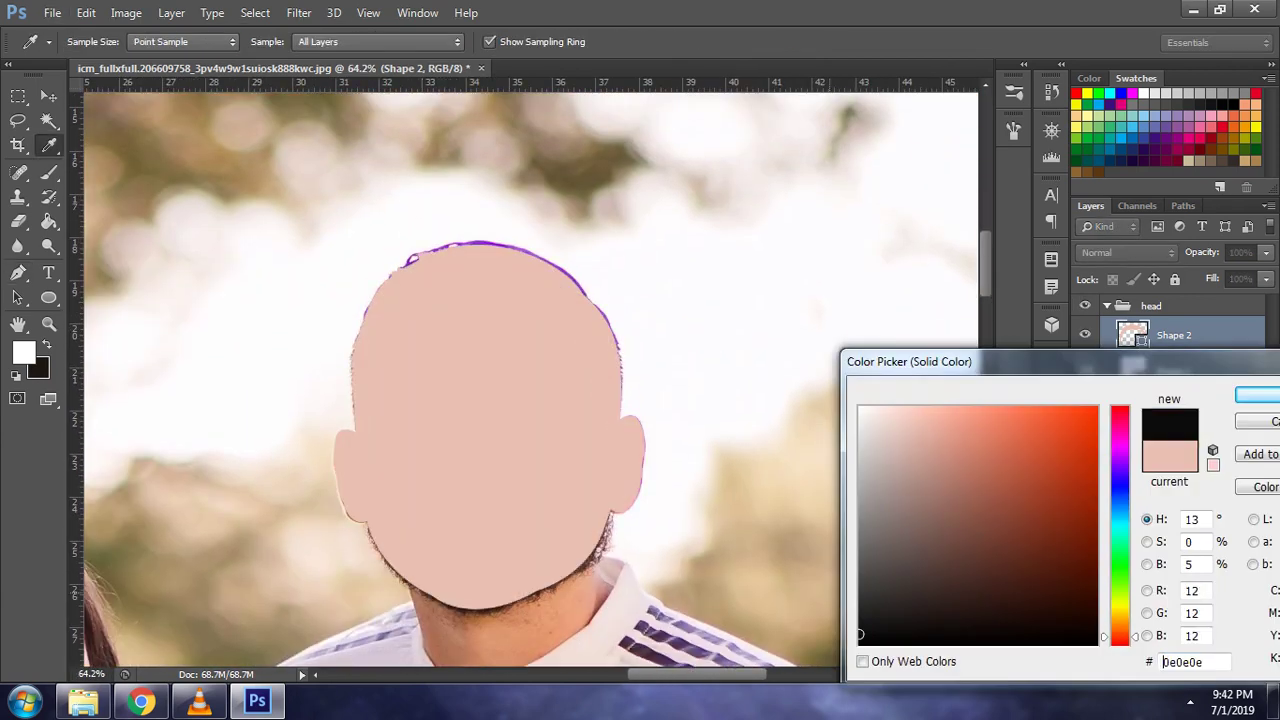
{"action": "left_click", "coordinate": [1257, 395]}
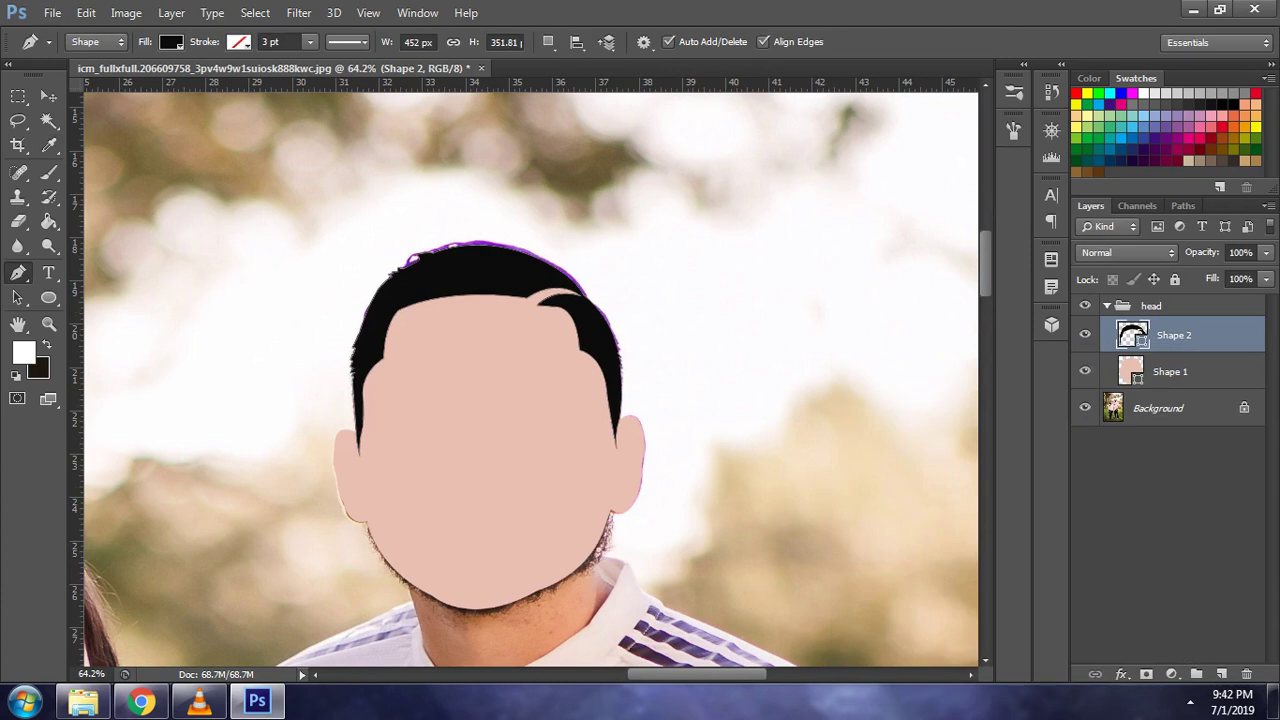
{"action": "left_click", "coordinate": [1085, 305]}
- Set the Pen's path operation to Combine Shapes
{"action": "left_click", "coordinate": [548, 42]}
{"action": "left_click", "coordinate": [600, 83]}
{"action": "scroll", "coordinate": [547, 305], "scroll_direction": "up", "scroll_amount": 2}
{"action": "scroll", "coordinate": [547, 305], "scroll_direction": "up", "scroll_amount": 2}
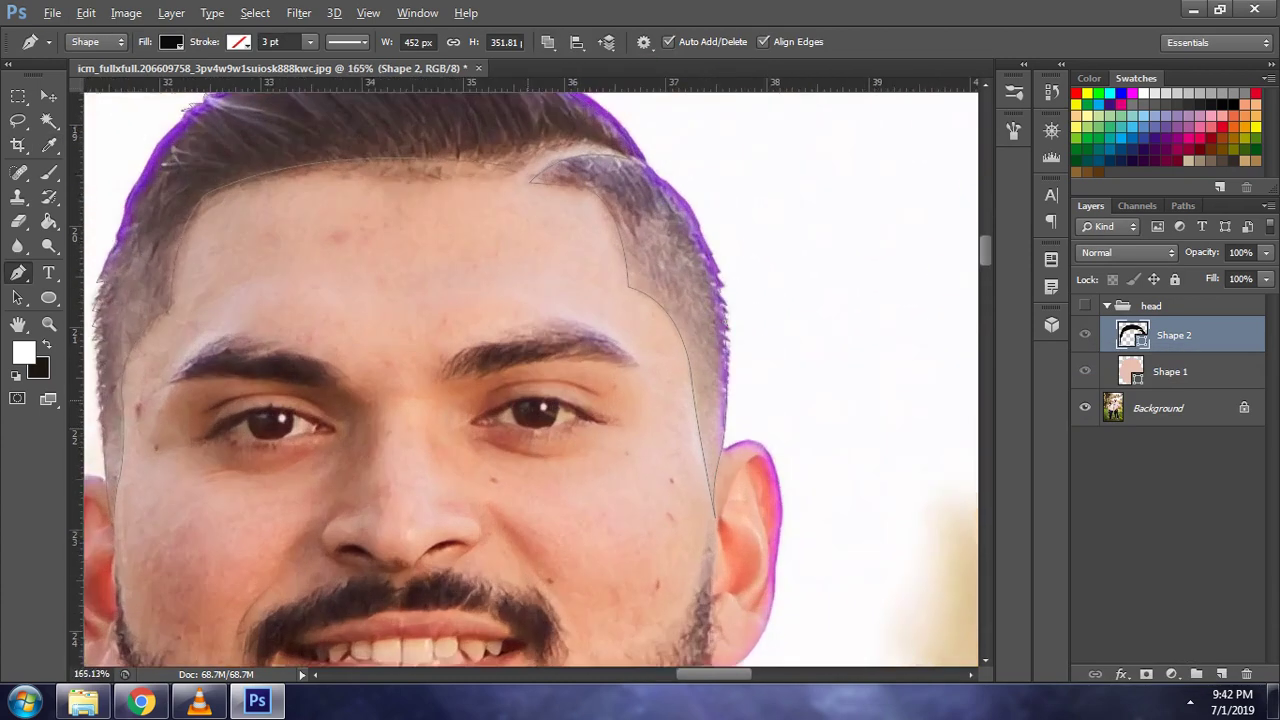
- Trace curves over the right and left upper eyelids, with a sharp corner point
{"action": "scroll", "coordinate": [547, 305], "scroll_direction": "up", "scroll_amount": 1}
{"action": "scroll", "coordinate": [547, 305], "scroll_direction": "up", "scroll_amount": 1}
{"action": "scroll", "coordinate": [495, 390], "scroll_direction": "up", "scroll_amount": 1}
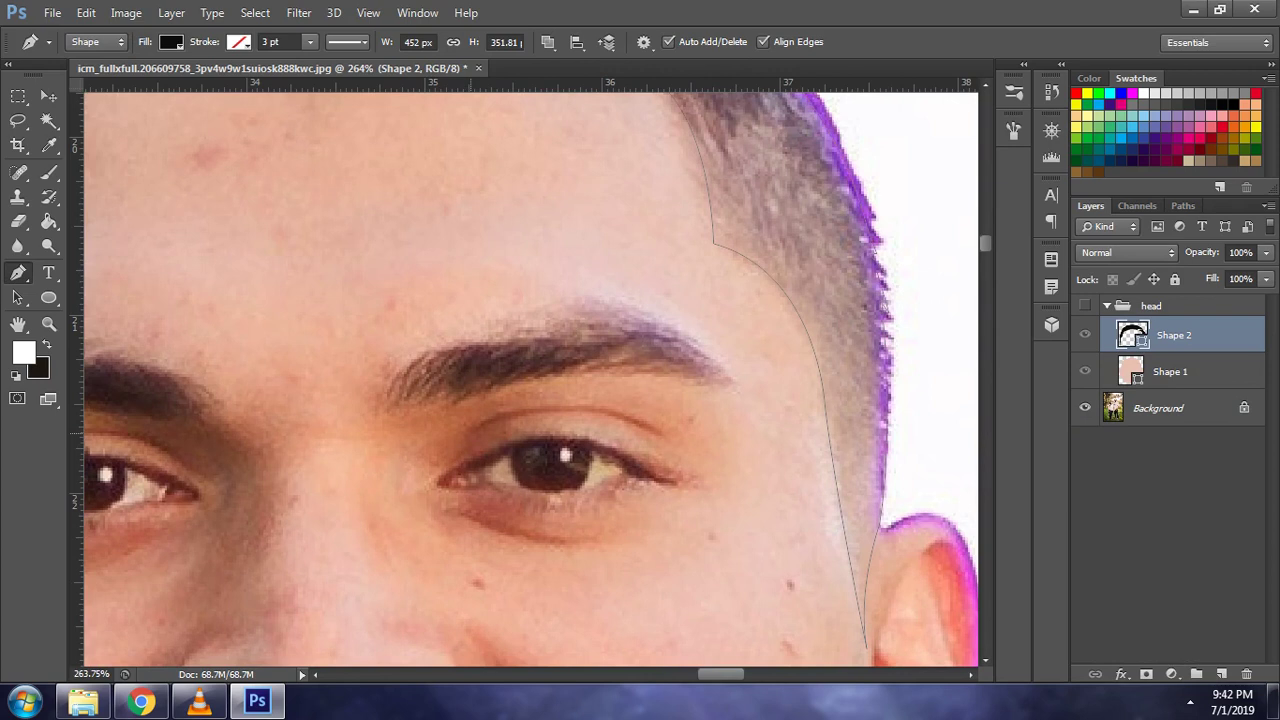
{"action": "left_click_drag", "start_coordinate": [661, 438], "coordinate": [757, 498]}
{"action": "left_click_drag", "start_coordinate": [471, 434], "coordinate": [505, 414]}
{"action": "scroll", "coordinate": [530, 380], "scroll_direction": "left", "scroll_amount": 3}
{"action": "scroll", "coordinate": [530, 380], "scroll_direction": "left", "scroll_amount": 1}
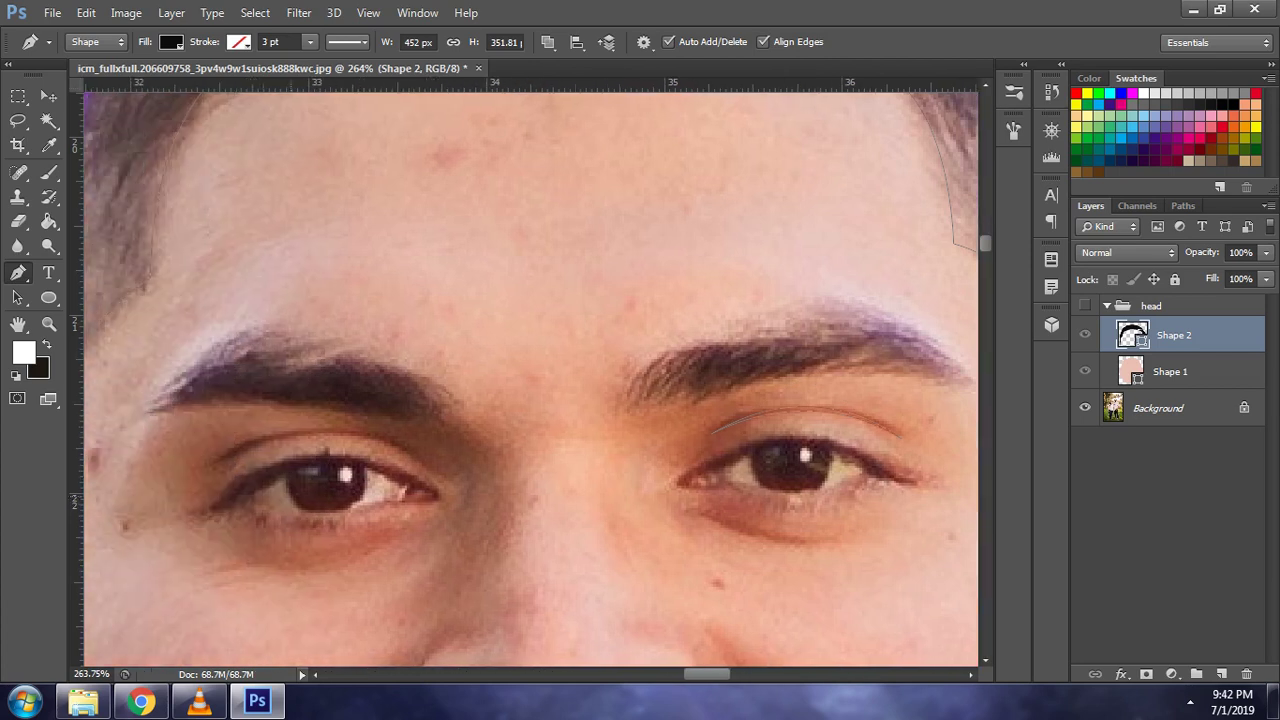
{"action": "left_click_drag", "start_coordinate": [422, 464], "coordinate": [519, 537]}
{"action": "left_click", "coordinate": [422, 464], "text": "alt"}
{"action": "left_click_drag", "start_coordinate": [222, 462], "coordinate": [339, 381]}
{"action": "key", "text": "Return"}
- Outline the left eyebrow with curved anchor points
{"action": "scroll", "coordinate": [300, 360], "scroll_direction": "left", "scroll_amount": 4}
{"action": "left_click", "coordinate": [290, 353]}
{"action": "left_click_drag", "start_coordinate": [290, 353], "coordinate": [411, 298]}
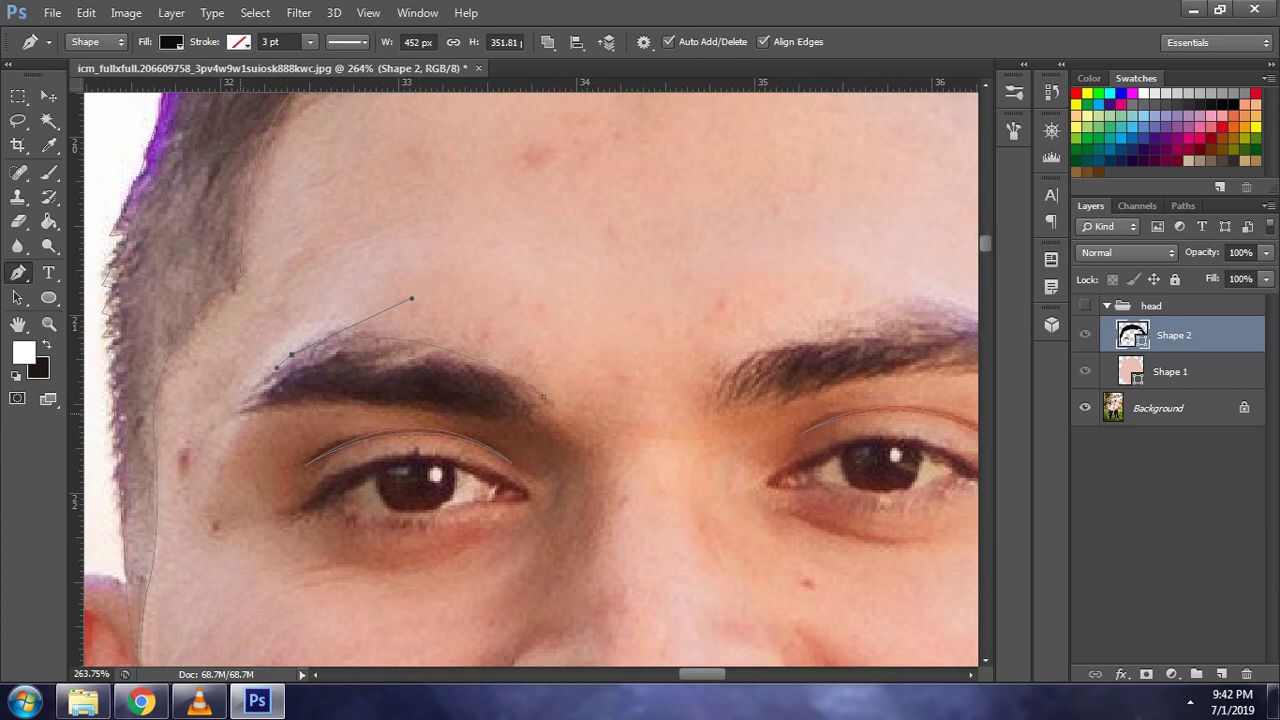
{"action": "left_click_drag", "start_coordinate": [237, 410], "coordinate": [222, 437]}
{"action": "mouse_move", "coordinate": [393, 404]}
{"action": "left_mouse_down"}
{"action": "mouse_move", "coordinate": [483, 424]}
{"action": "mouse_move", "coordinate": [411, 406]}
{"action": "left_mouse_up"}
{"action": "left_click_drag", "start_coordinate": [411, 406], "coordinate": [411, 406]}
- Outline the right eyebrow with a sharp outer tip, closing it at its start
{"action": "scroll", "coordinate": [524, 373], "scroll_direction": "right", "scroll_amount": 1}
{"action": "scroll", "coordinate": [524, 373], "scroll_direction": "right", "scroll_amount": 2}
{"action": "scroll", "coordinate": [524, 373], "scroll_direction": "right", "scroll_amount": 1}
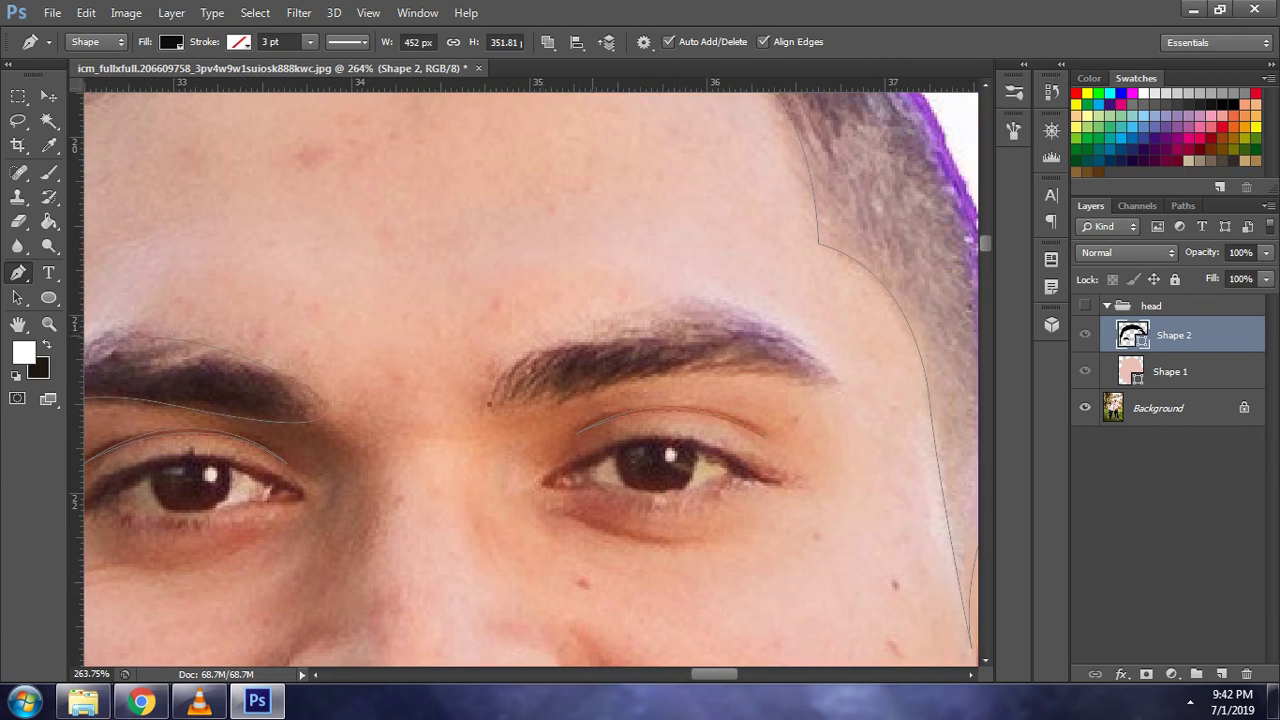
{"action": "mouse_move", "coordinate": [612, 323]}
{"action": "left_mouse_down"}
{"action": "mouse_move", "coordinate": [741, 302]}
{"action": "mouse_move", "coordinate": [640, 318]}
{"action": "left_mouse_up"}
{"action": "left_click_drag", "start_coordinate": [845, 384], "coordinate": [929, 493]}
{"action": "left_click", "coordinate": [845, 384], "text": "alt"}
{"action": "key", "text": "Escape"}
{"action": "left_click_drag", "start_coordinate": [566, 397], "coordinate": [604, 375]}
{"action": "left_click_drag", "start_coordinate": [488, 405], "coordinate": [447, 440]}
{"action": "key", "text": "Escape"}
{"action": "scroll", "coordinate": [480, 420], "scroll_direction": "down", "scroll_amount": 3}
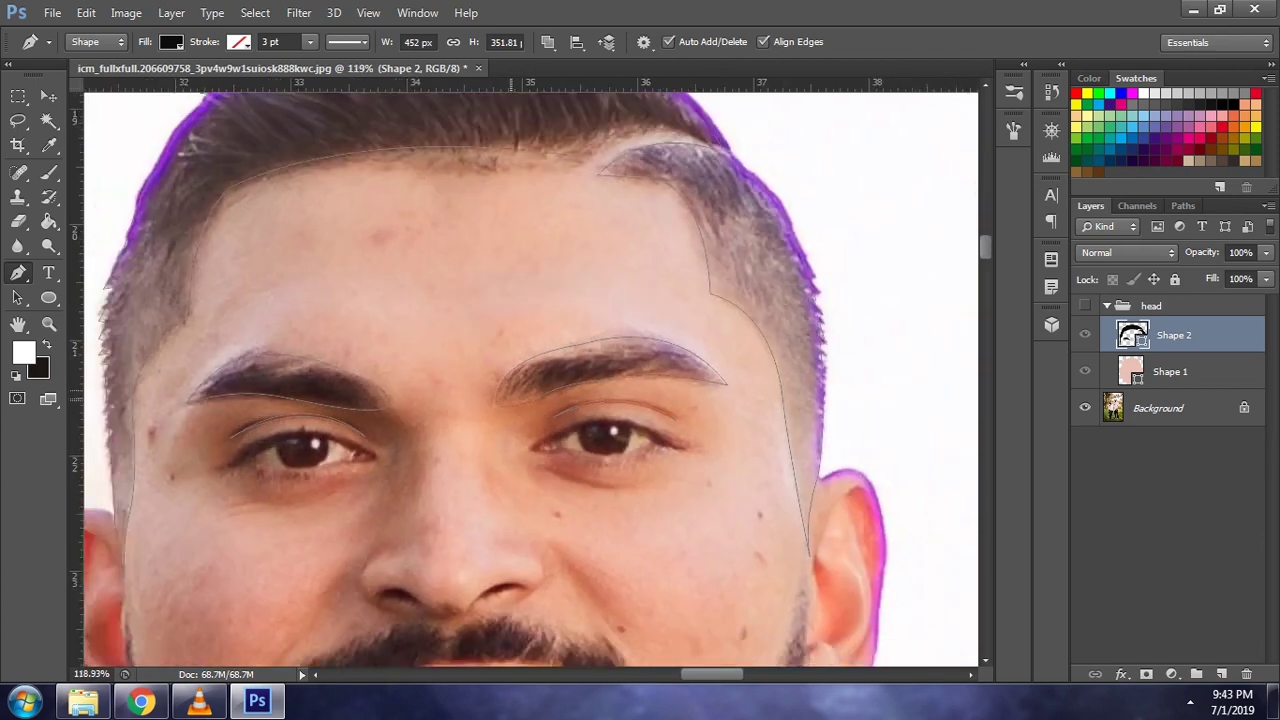
- Toggle the head group's visibility to compare with the photo, leaving it hidden
{"action": "left_click", "coordinate": [1085, 305]}
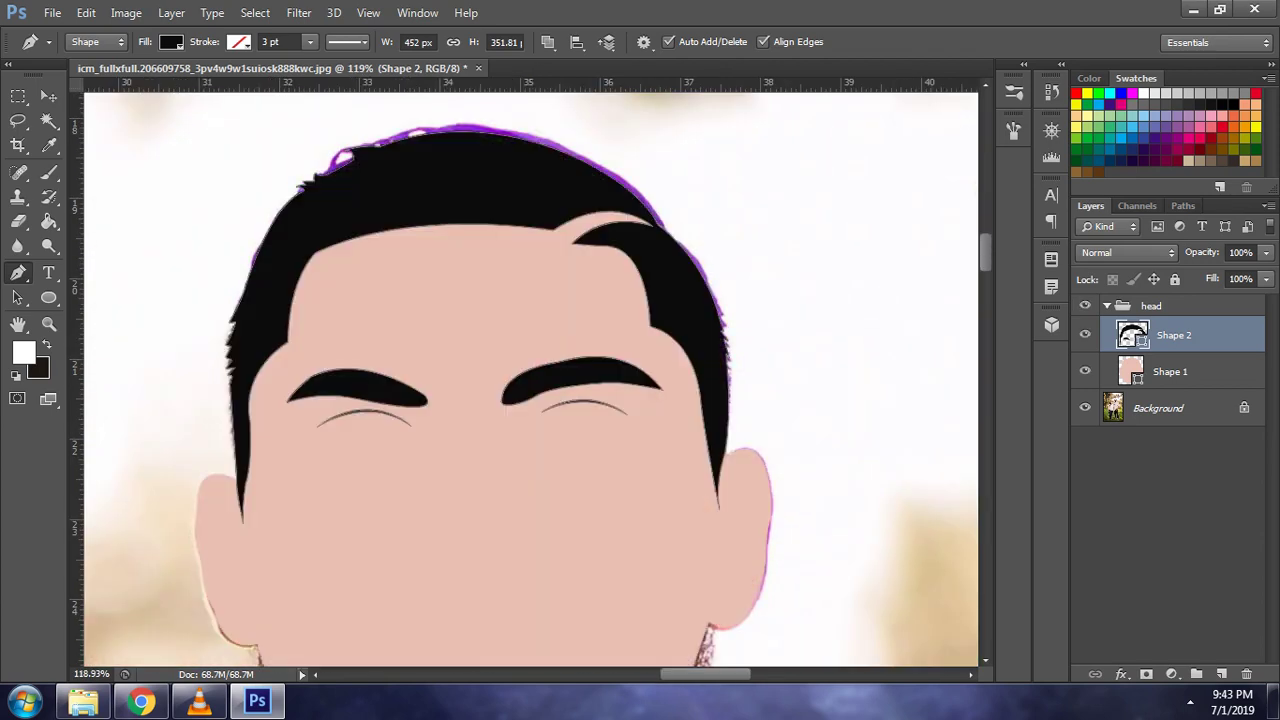
{"action": "left_click", "coordinate": [1085, 305]}
{"action": "left_click", "coordinate": [1085, 305]}
{"action": "scroll", "coordinate": [514, 423], "scroll_direction": "down", "scroll_amount": 3}
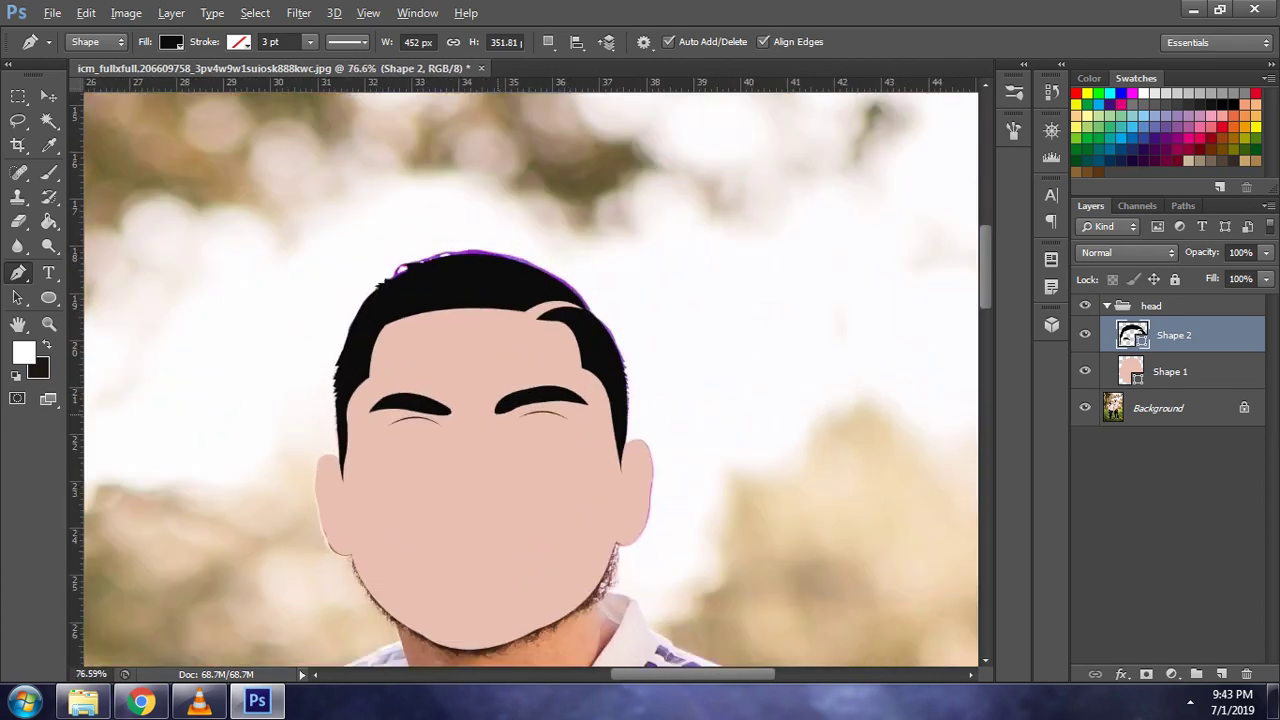
{"action": "scroll", "coordinate": [540, 450], "scroll_direction": "up", "scroll_amount": 5}
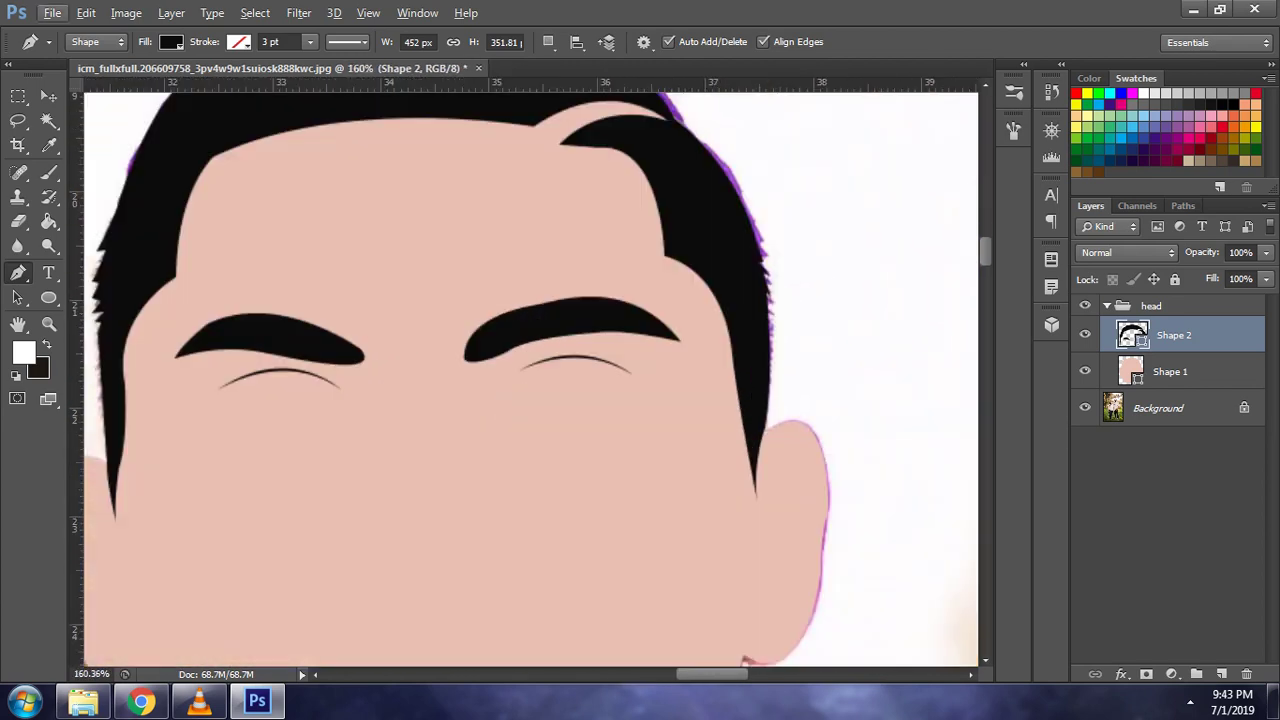
{"action": "scroll", "coordinate": [530, 380], "scroll_direction": "down", "scroll_amount": 2}
{"action": "scroll", "coordinate": [530, 380], "scroll_direction": "down", "scroll_amount": 1}
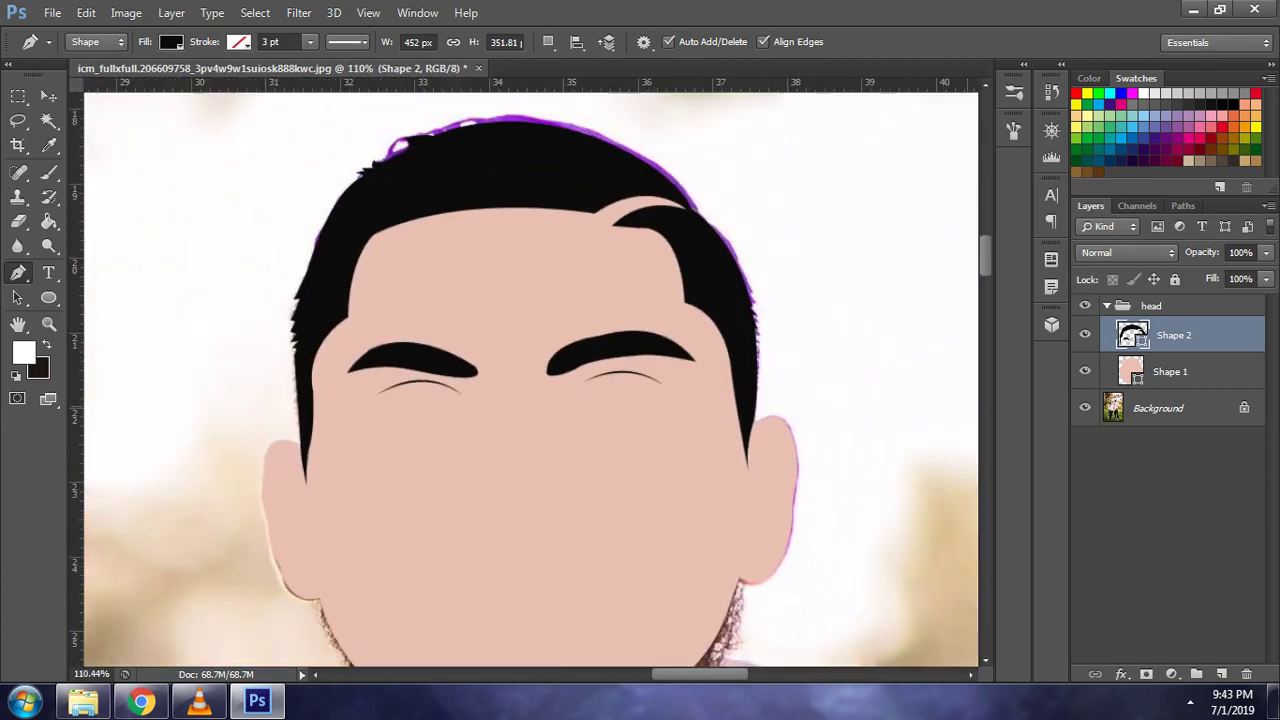
{"action": "left_click", "coordinate": [1085, 305]}
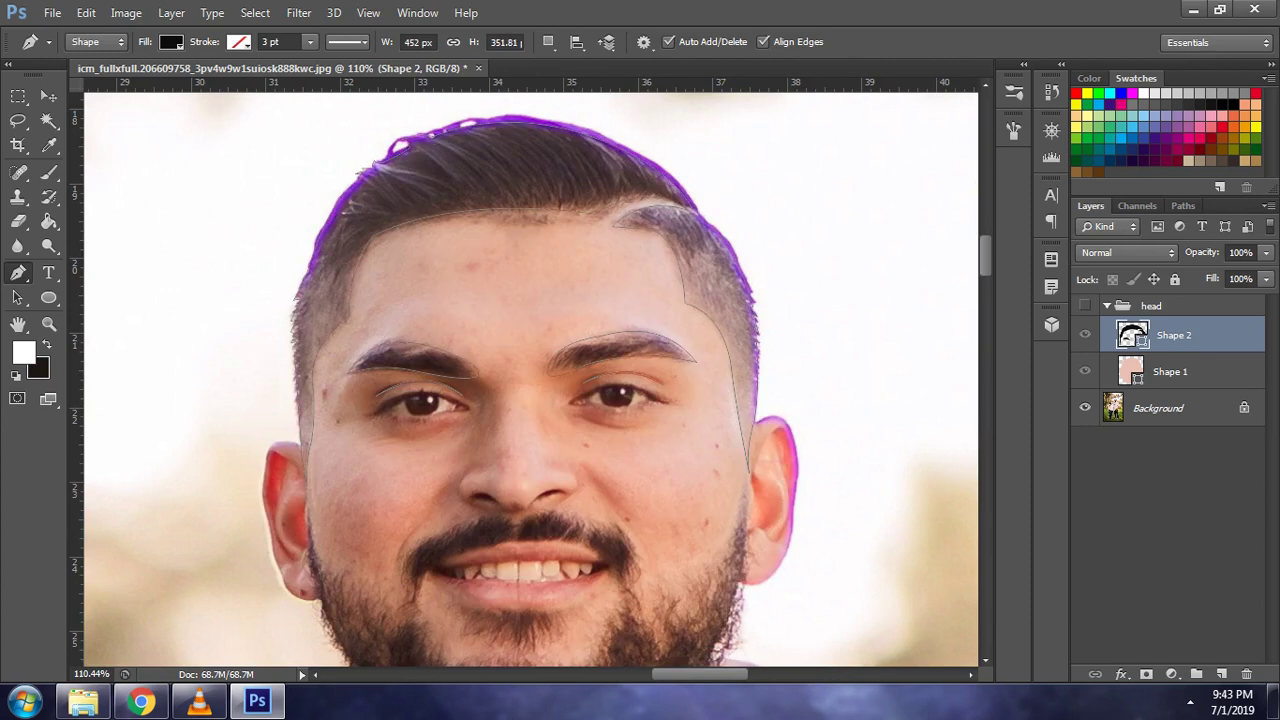
- Set the Pen tool's Path Operations to Combine Shapes
{"action": "left_click", "coordinate": [548, 42]}
{"action": "left_click", "coordinate": [596, 65]}
{"action": "left_click", "coordinate": [548, 42]}
{"action": "left_click", "coordinate": [612, 83]}
{"action": "scroll", "coordinate": [595, 575], "scroll_direction": "up", "scroll_amount": 3}
{"action": "scroll", "coordinate": [595, 575], "scroll_direction": "up", "scroll_amount": 2}
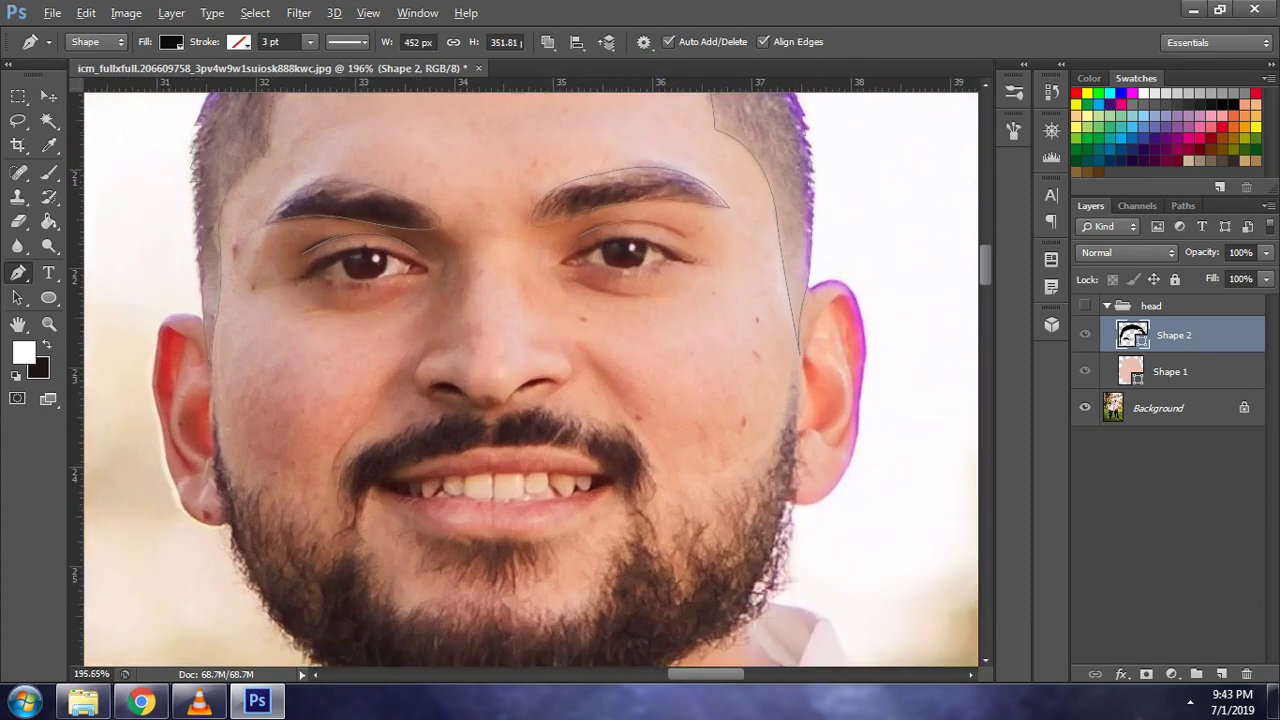
- Trace a curved path around the first nostril
{"action": "scroll", "coordinate": [497, 372], "scroll_direction": "up", "scroll_amount": 1}
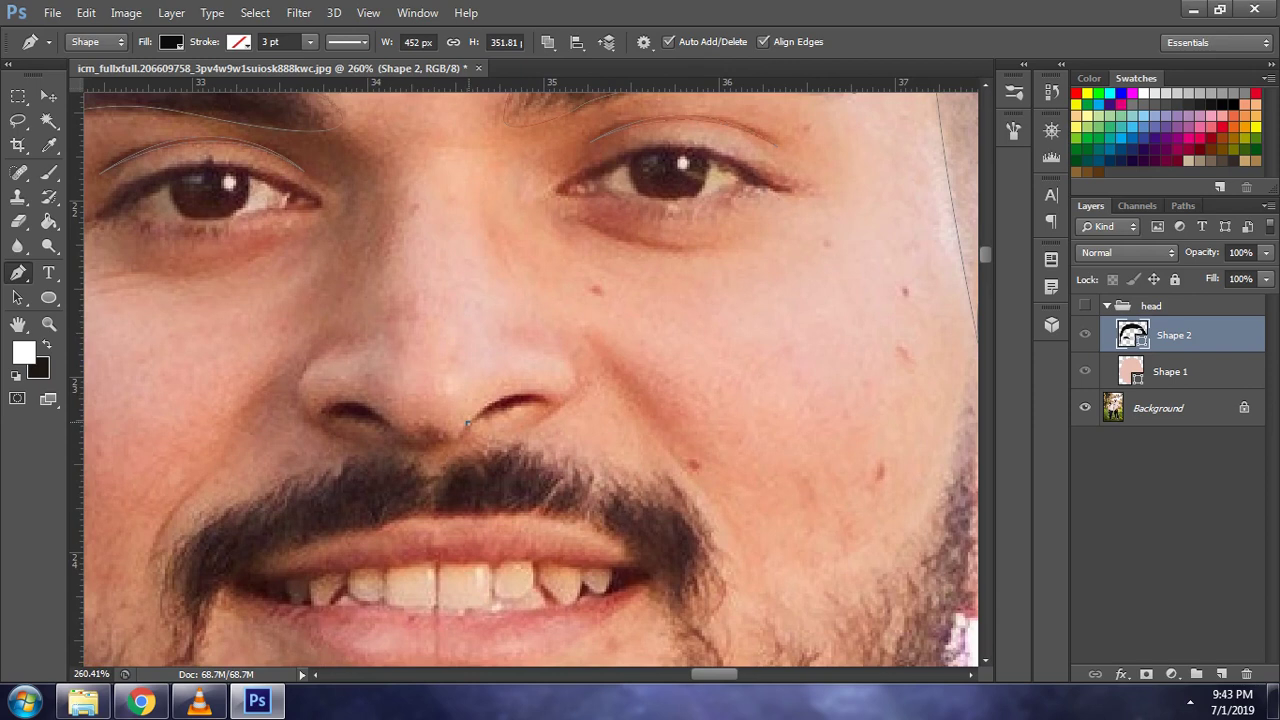
{"action": "left_click_drag", "start_coordinate": [548, 398], "coordinate": [595, 415]}
{"action": "scroll", "coordinate": [530, 409], "scroll_direction": "up", "scroll_amount": 1}
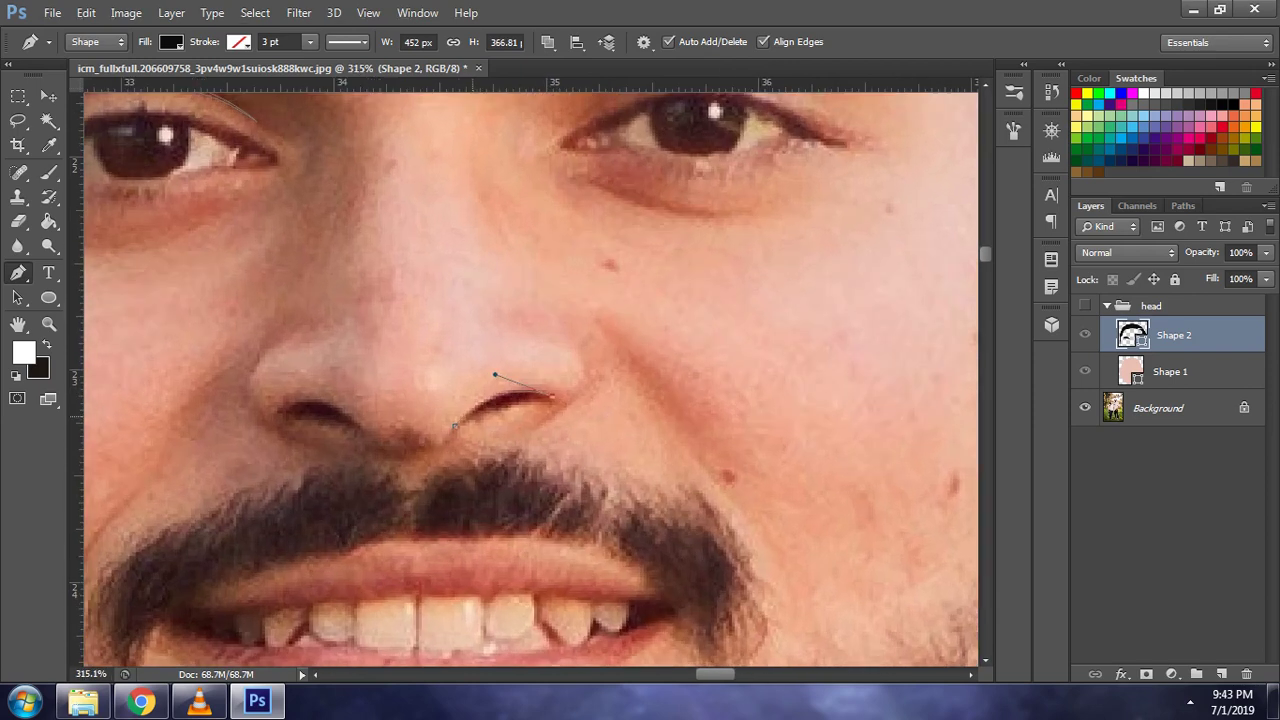
{"action": "left_click_drag", "start_coordinate": [455, 426], "coordinate": [480, 404]}
{"action": "key", "text": "Return"}
- Trace the left nostril with a sharp corner, then check it against the head shapes
{"action": "left_click_drag", "start_coordinate": [359, 428], "coordinate": [409, 485]}
{"action": "left_click", "coordinate": [359, 428], "text": "alt"}
{"action": "left_click", "coordinate": [280, 413]}
{"action": "key", "text": "Return"}
{"action": "scroll", "coordinate": [531, 397], "scroll_direction": "down", "scroll_amount": 2}
{"action": "left_click", "coordinate": [1085, 305]}
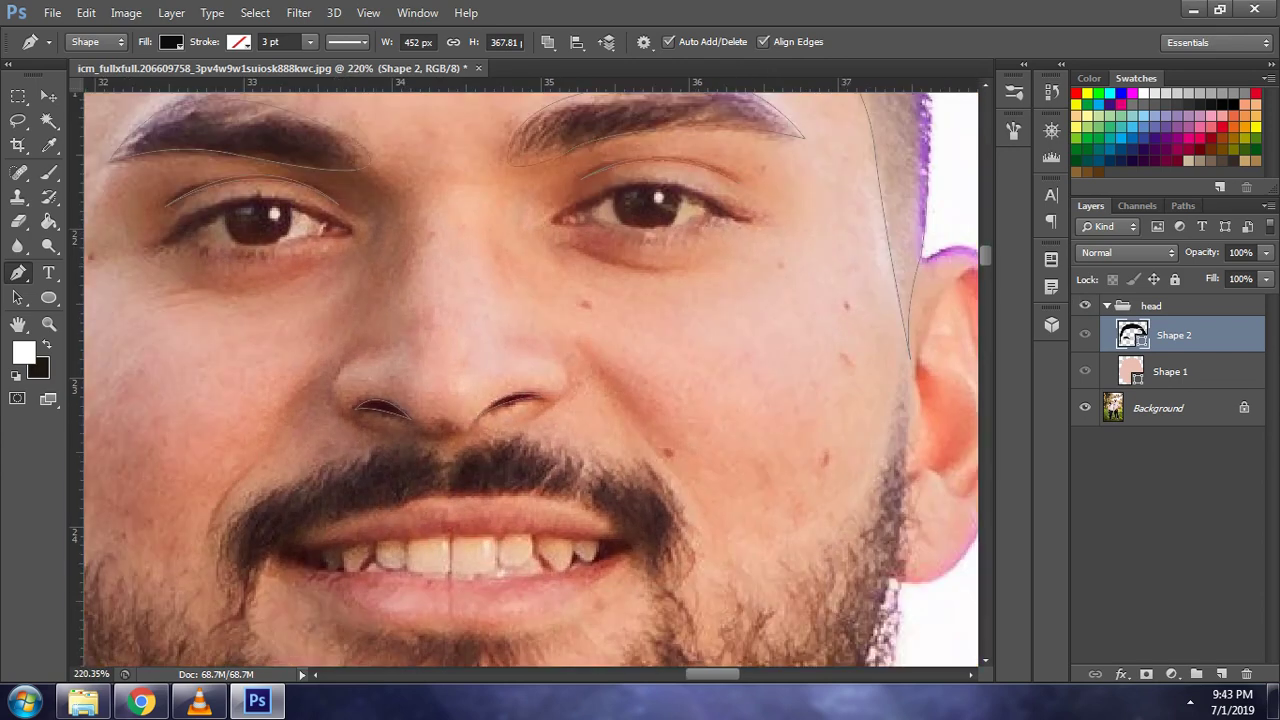
{"action": "scroll", "coordinate": [650, 273], "scroll_direction": "up", "scroll_amount": 2}
{"action": "scroll", "coordinate": [650, 273], "scroll_direction": "up", "scroll_amount": 3}
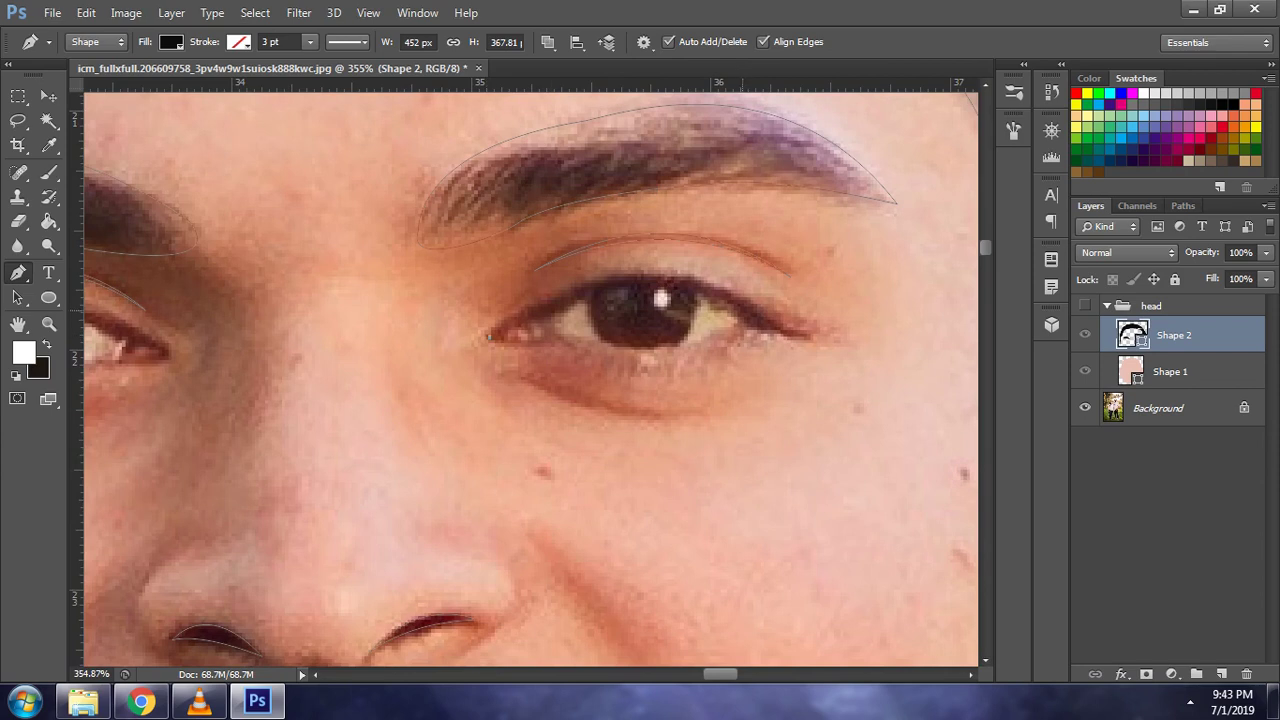
- Trace a closed almond outline along the right eye's upper and lower lids with corner anchors
{"action": "left_click_drag", "start_coordinate": [757, 308], "coordinate": [897, 393]}
{"action": "left_click", "coordinate": [757, 308], "text": "alt"}
{"action": "mouse_move", "coordinate": [806, 334]}
{"action": "left_mouse_down"}
{"action": "mouse_move", "coordinate": [833, 336]}
{"action": "mouse_move", "coordinate": [704, 315]}
{"action": "mouse_move", "coordinate": [737, 323]}
{"action": "left_mouse_up"}
{"action": "left_click_drag", "start_coordinate": [507, 336], "coordinate": [351, 450]}
{"action": "left_click", "coordinate": [745, 323]}
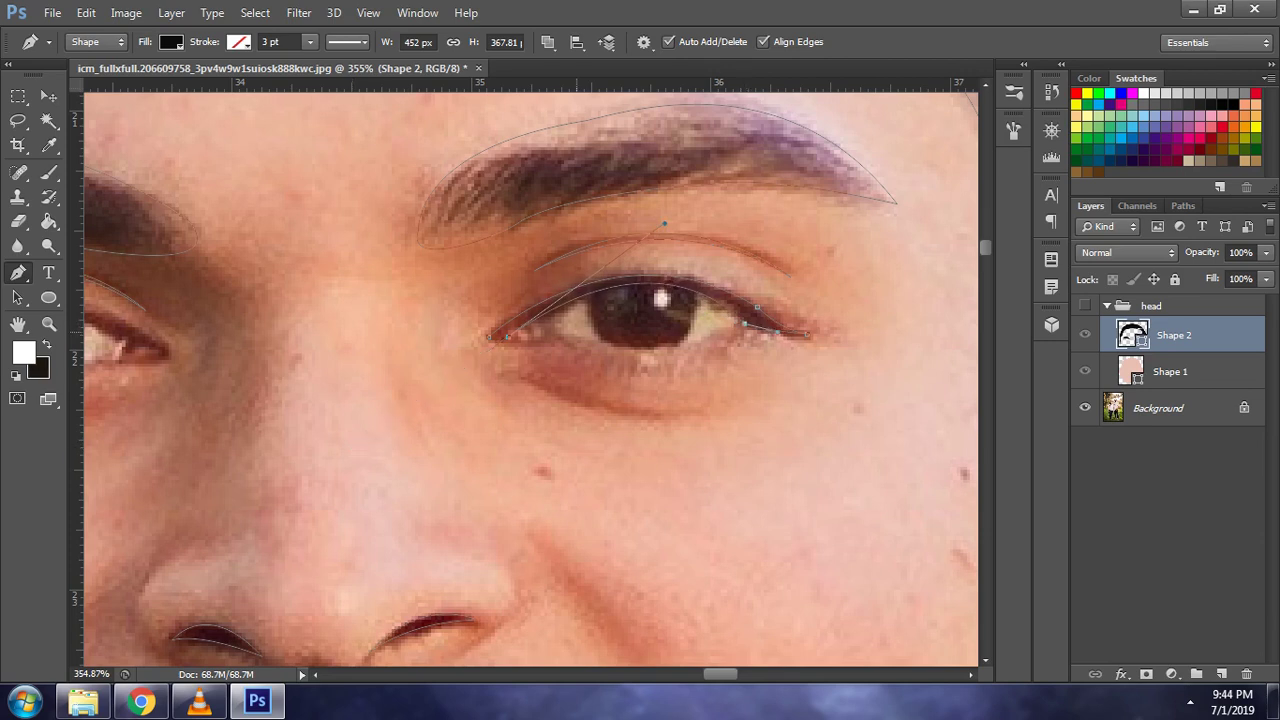
{"action": "left_click_drag", "start_coordinate": [351, 450], "coordinate": [364, 446]}
{"action": "left_click", "coordinate": [490, 336], "text": "alt"}
{"action": "scroll", "coordinate": [551, 300], "scroll_direction": "up", "scroll_amount": 3}
{"action": "scroll", "coordinate": [551, 300], "scroll_direction": "down", "scroll_amount": 1}
{"action": "scroll", "coordinate": [551, 300], "scroll_direction": "down", "scroll_amount": 1}
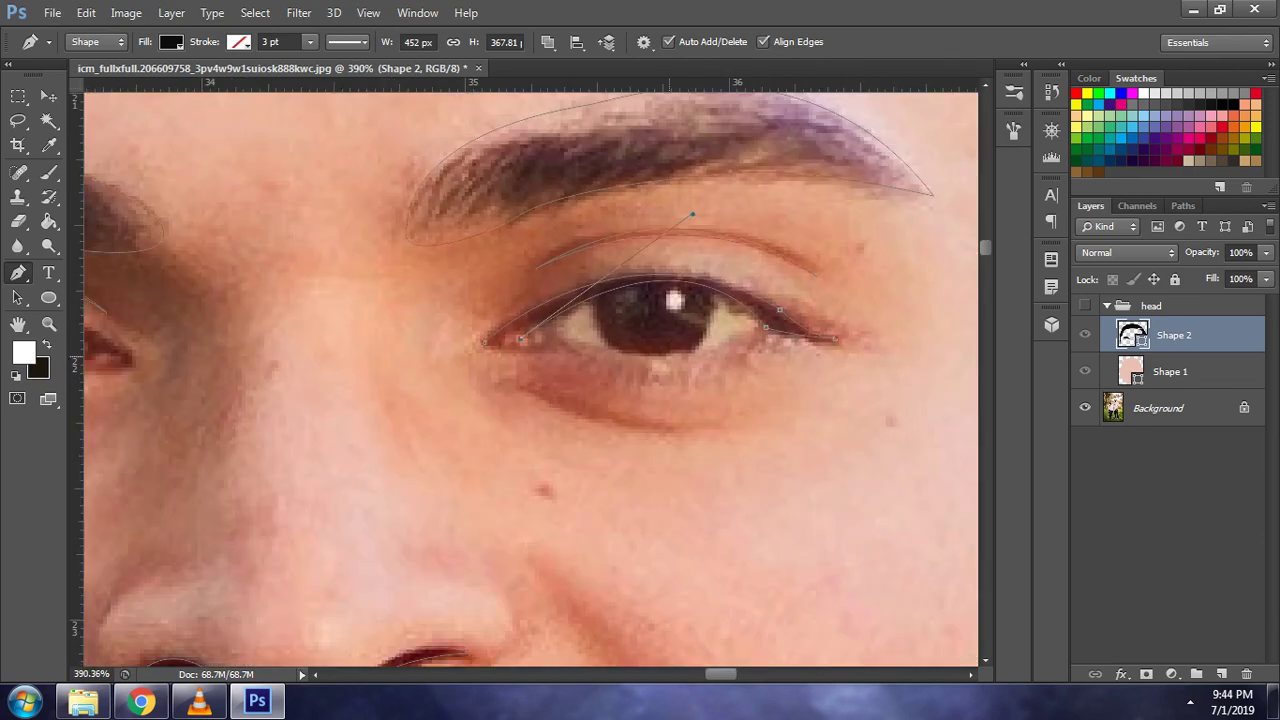
{"action": "left_click_drag", "start_coordinate": [670, 356], "coordinate": [740, 357]}
{"action": "left_click", "coordinate": [670, 356], "text": "alt"}
{"action": "key", "text": "Return"}
- Set the path combination option and trace the right eye's inner lower eyelid curve
{"action": "left_click", "coordinate": [547, 42]}
{"action": "left_click", "coordinate": [600, 84]}
{"action": "scroll", "coordinate": [735, 300], "scroll_direction": "up", "scroll_amount": 3}
{"action": "scroll", "coordinate": [762, 346], "scroll_direction": "down", "scroll_amount": 2}
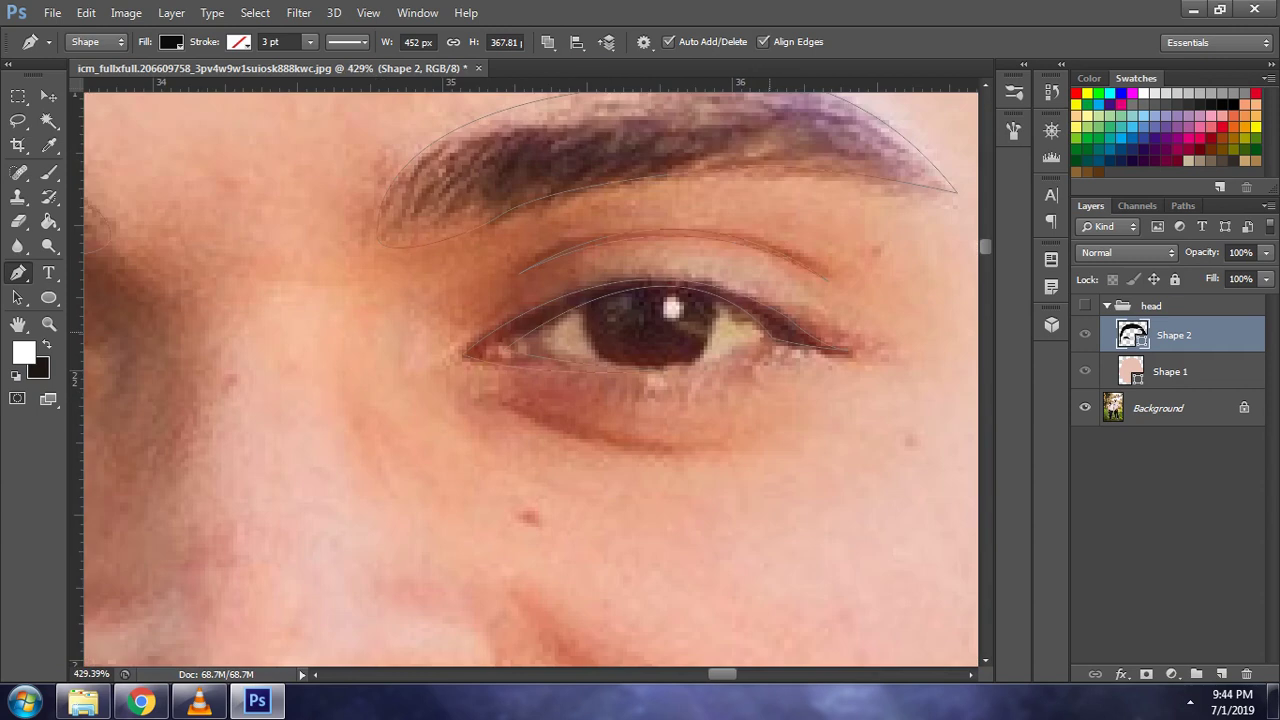
{"action": "left_click_drag", "start_coordinate": [688, 364], "coordinate": [631, 375]}
{"action": "left_click_drag", "start_coordinate": [770, 331], "coordinate": [809, 307]}
{"action": "scroll", "coordinate": [780, 333], "scroll_direction": "left", "scroll_amount": 1}
{"action": "scroll", "coordinate": [780, 333], "scroll_direction": "left", "scroll_amount": 1}
{"action": "scroll", "coordinate": [780, 333], "scroll_direction": "left", "scroll_amount": 1}
{"action": "scroll", "coordinate": [531, 373], "scroll_direction": "left", "scroll_amount": 1}
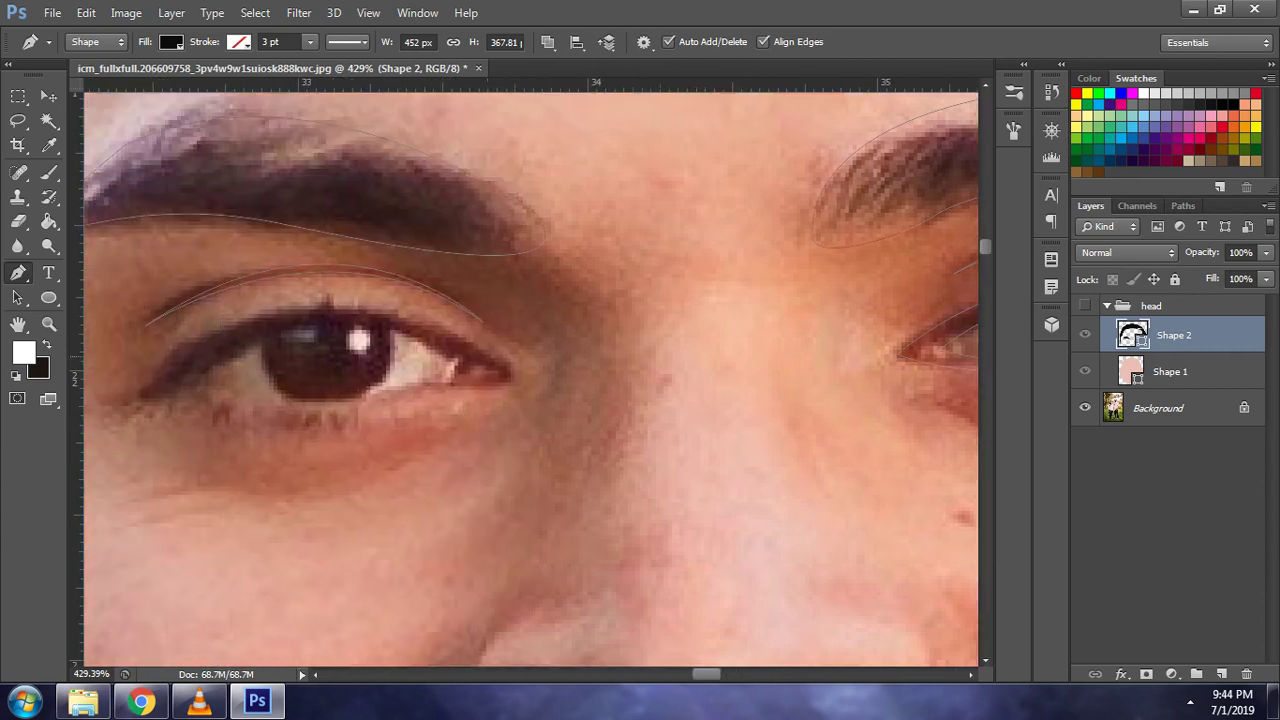
{"action": "scroll", "coordinate": [531, 373], "scroll_direction": "left", "scroll_amount": 2}
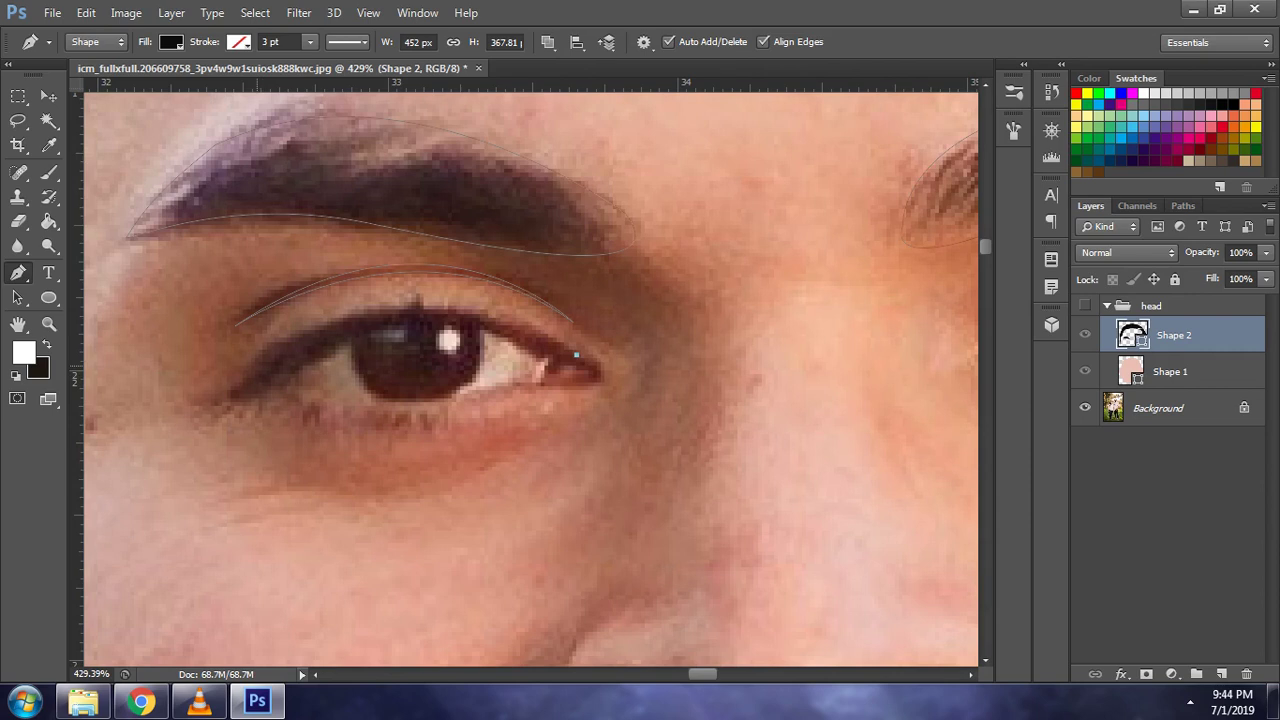
- Trace a closed outline around the left eye with sharp inner and outer corners
{"action": "left_click_drag", "start_coordinate": [259, 366], "coordinate": [115, 488]}
{"action": "left_click", "coordinate": [259, 366], "text": "alt"}
{"action": "left_click_drag", "start_coordinate": [215, 390], "coordinate": [180, 397]}
{"action": "left_click_drag", "start_coordinate": [315, 357], "coordinate": [354, 319]}
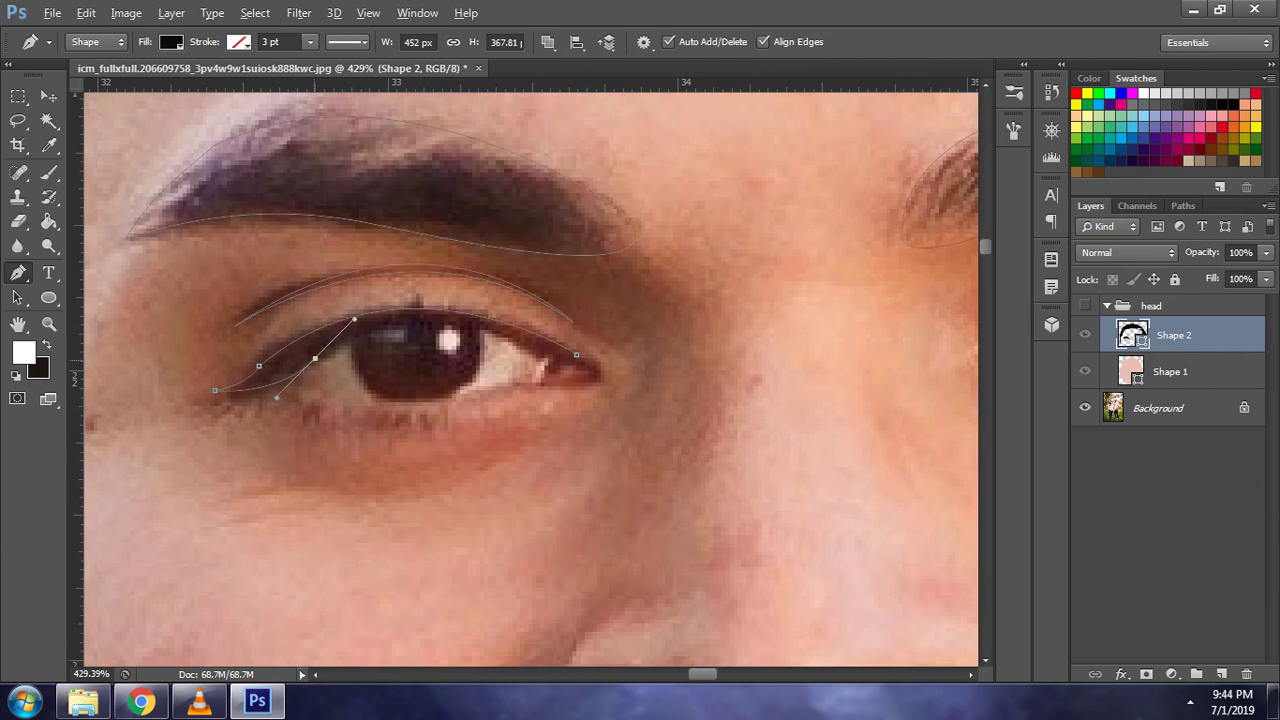
{"action": "left_click", "coordinate": [315, 357], "text": "alt"}
{"action": "left_click_drag", "start_coordinate": [565, 370], "coordinate": [717, 468]}
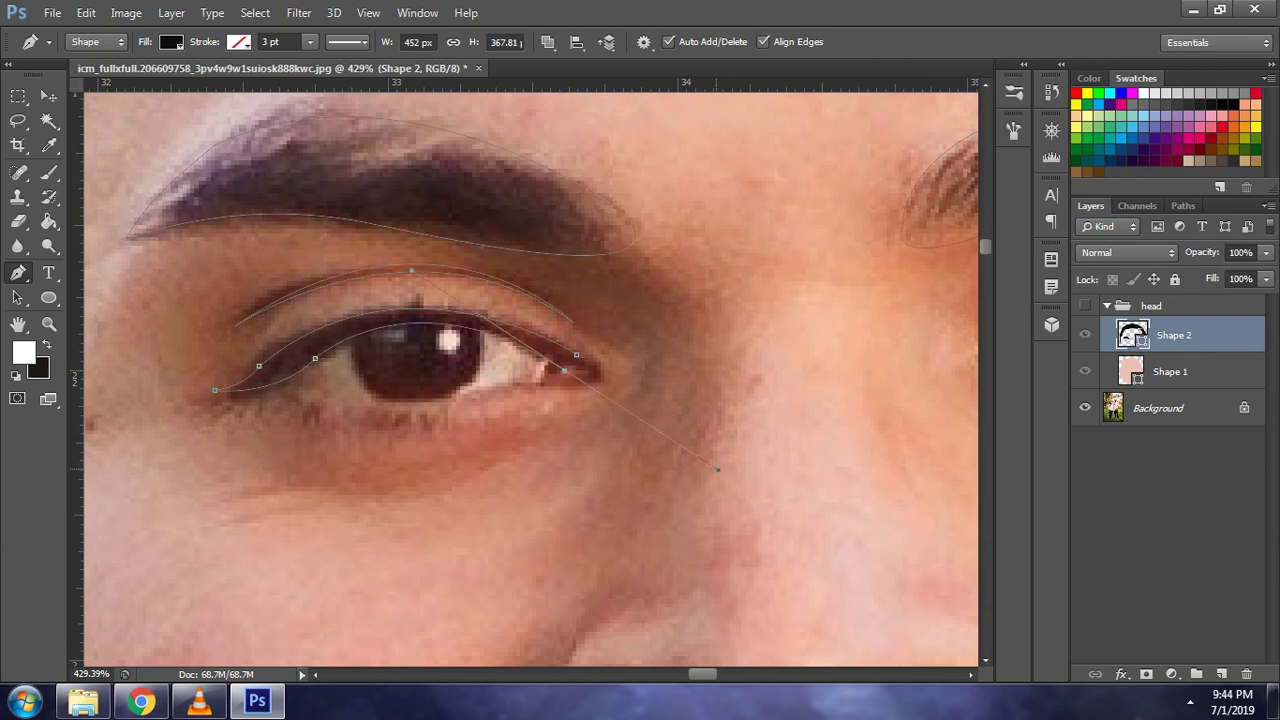
{"action": "left_click", "coordinate": [565, 370], "text": "alt"}
{"action": "left_click_drag", "start_coordinate": [412, 402], "coordinate": [357, 404]}
{"action": "left_click_drag", "start_coordinate": [593, 371], "coordinate": [643, 333]}
{"action": "left_click", "coordinate": [593, 371], "text": "alt"}
{"action": "key", "text": "Return"}
- Trace the left eye's inner lower lash line with a sharp inner corner
{"action": "left_click_drag", "start_coordinate": [395, 403], "coordinate": [447, 400]}
{"action": "left_click", "coordinate": [295, 357]}
{"action": "left_click_drag", "start_coordinate": [283, 366], "coordinate": [249, 328]}
{"action": "left_click", "coordinate": [283, 366], "text": "alt"}
- Compare the eye outlines against the photo, select Shape 1, and show the head shapes
{"action": "scroll", "coordinate": [598, 352], "scroll_direction": "down", "scroll_amount": 5}
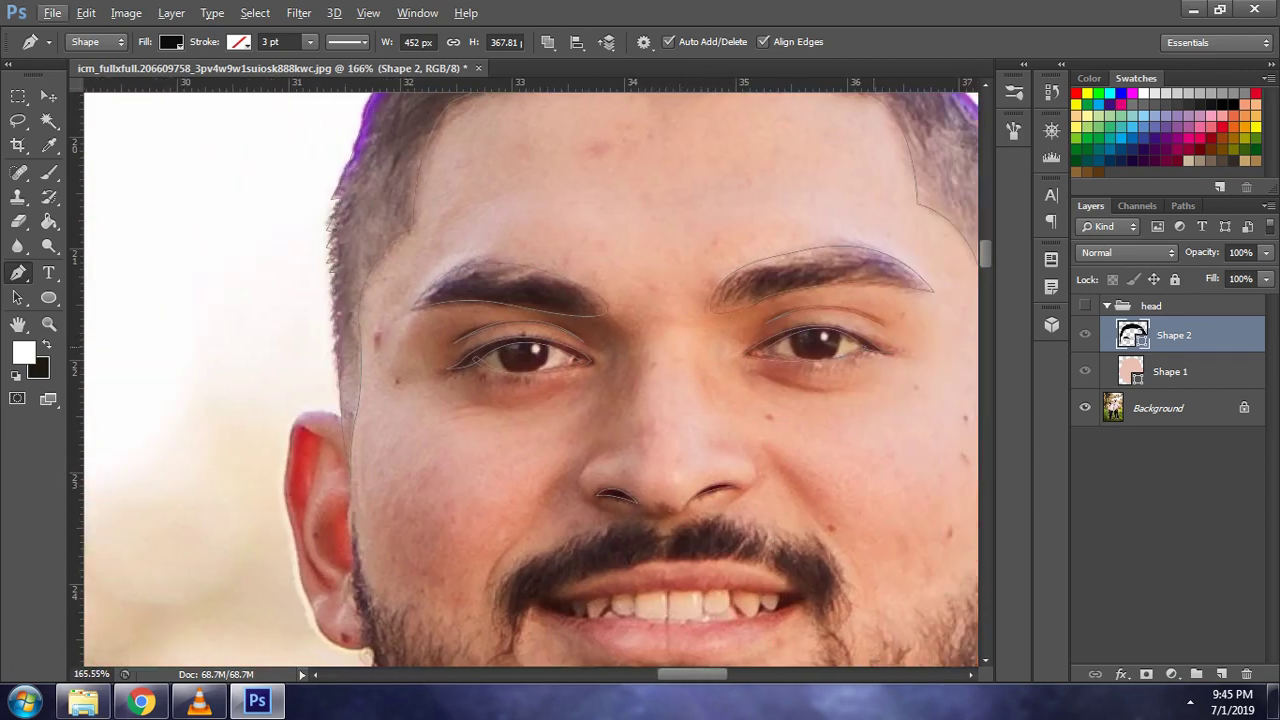
{"action": "left_click", "coordinate": [1085, 305]}
{"action": "left_click", "coordinate": [1085, 305]}
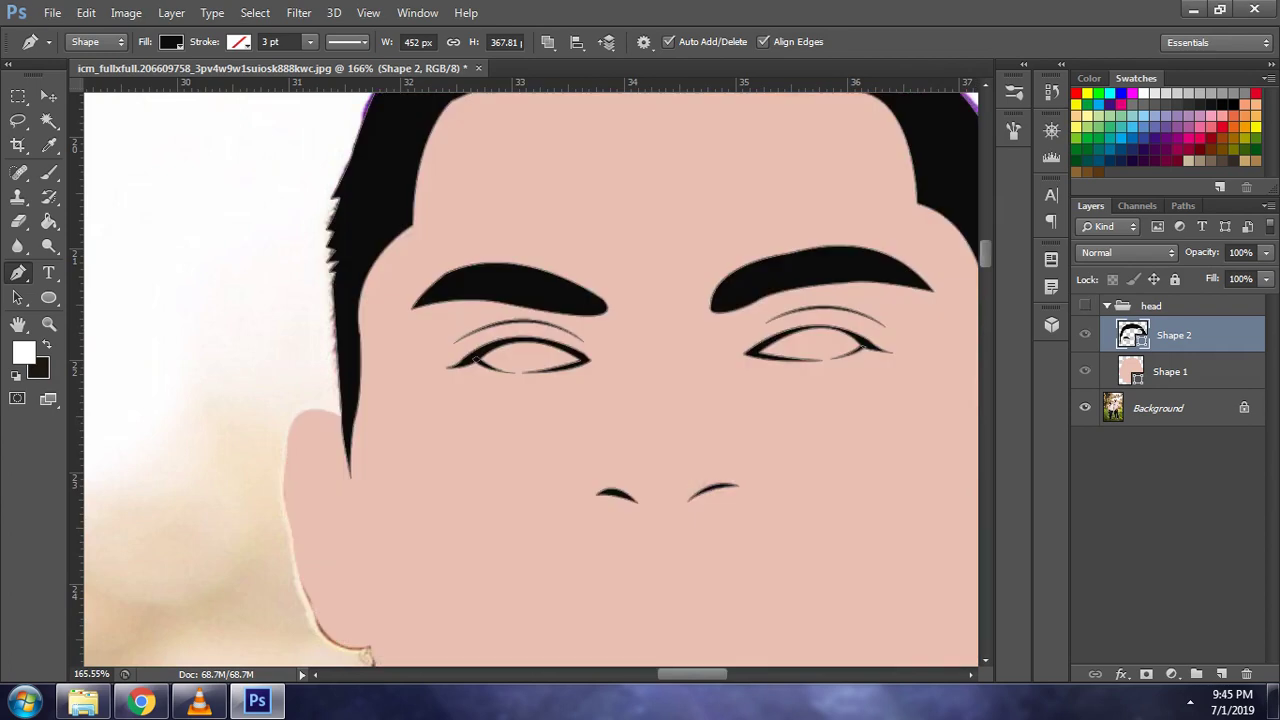
{"action": "left_click", "coordinate": [1085, 305]}
{"action": "scroll", "coordinate": [872, 393], "scroll_direction": "down", "scroll_amount": 1}
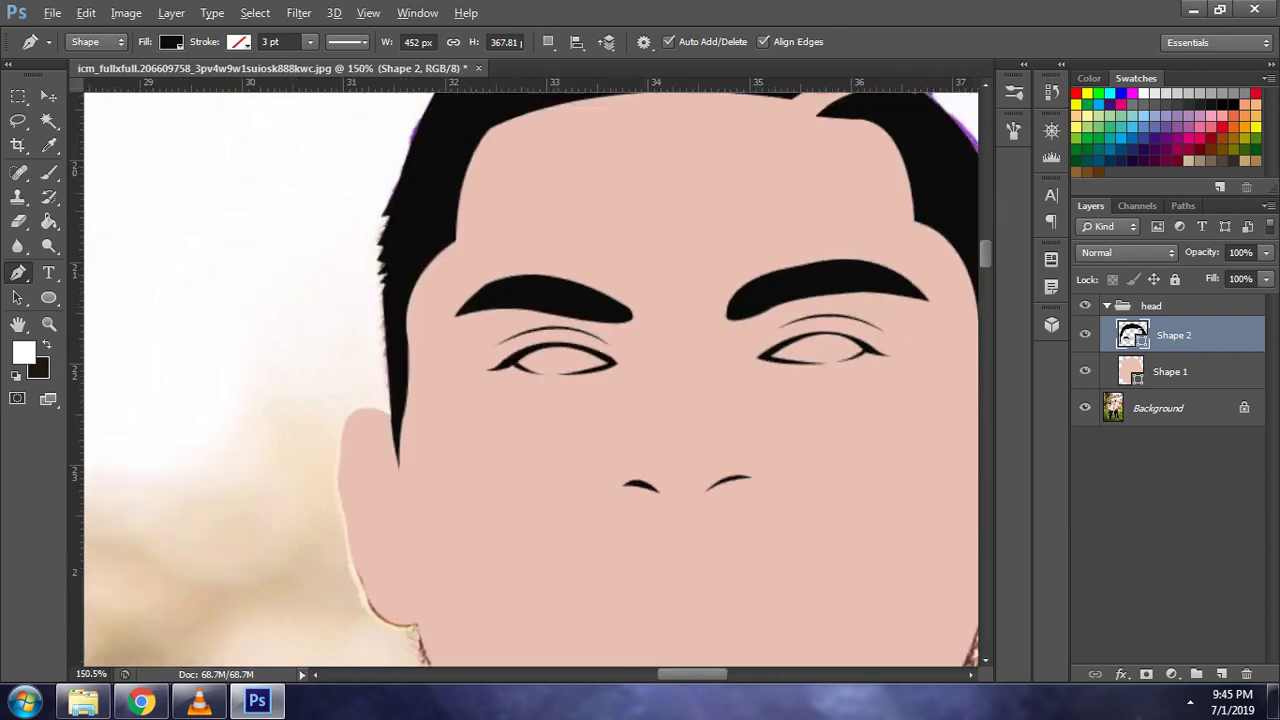
{"action": "scroll", "coordinate": [872, 393], "scroll_direction": "down", "scroll_amount": 4}
{"action": "scroll", "coordinate": [640, 397], "scroll_direction": "up", "scroll_amount": 2}
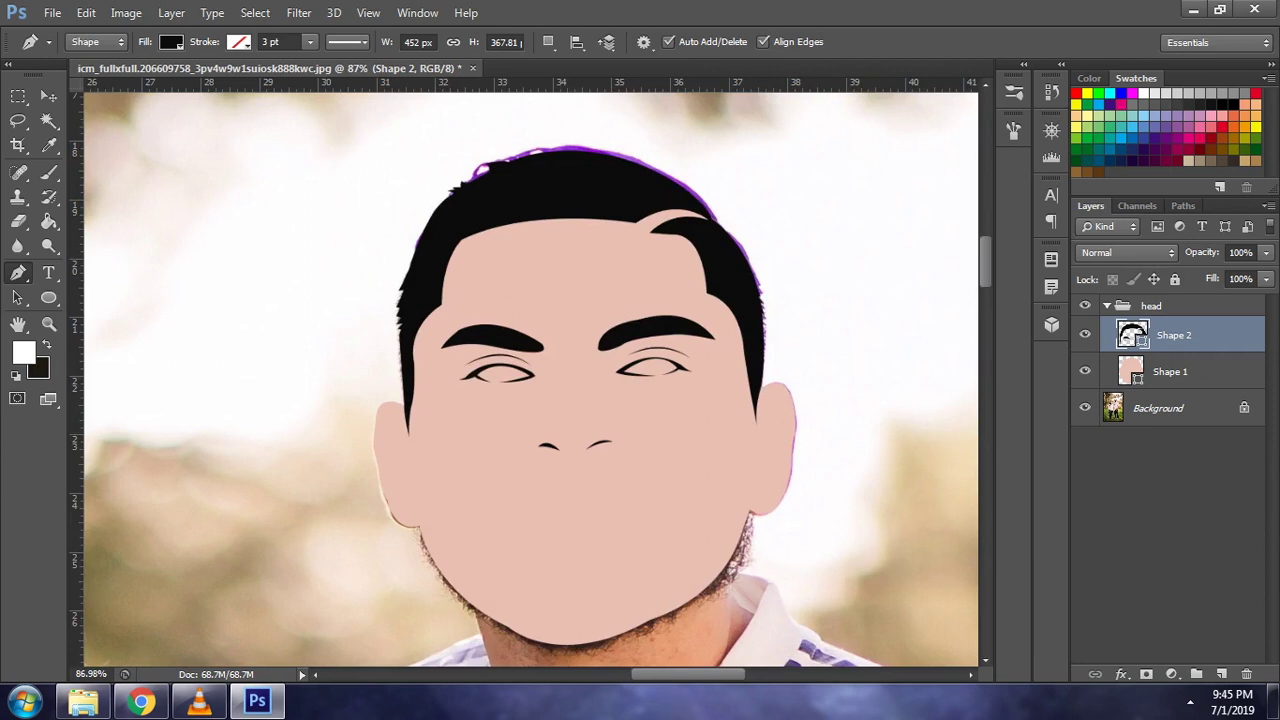
{"action": "left_click", "coordinate": [1085, 305]}
{"action": "scroll", "coordinate": [657, 381], "scroll_direction": "up", "scroll_amount": 2}
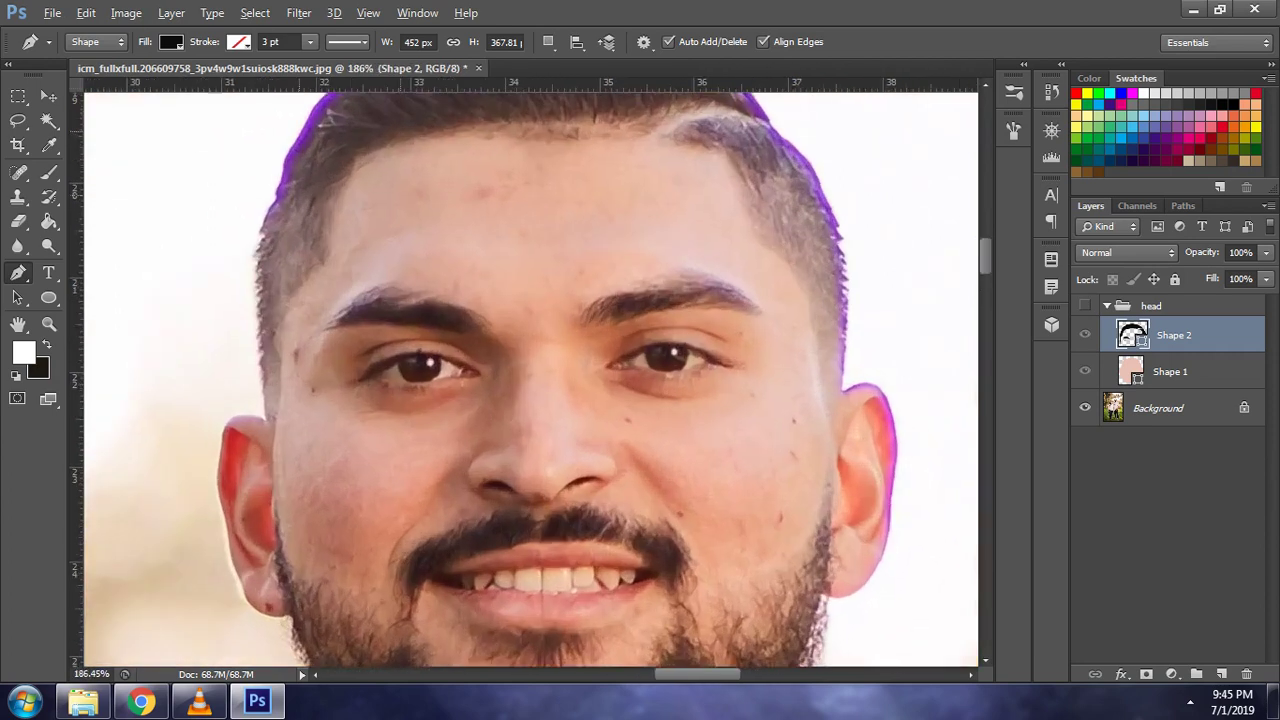
{"action": "scroll", "coordinate": [657, 381], "scroll_direction": "up", "scroll_amount": 2}
{"action": "left_click", "coordinate": [1170, 371]}
{"action": "scroll", "coordinate": [750, 345], "scroll_direction": "up", "scroll_amount": 2}
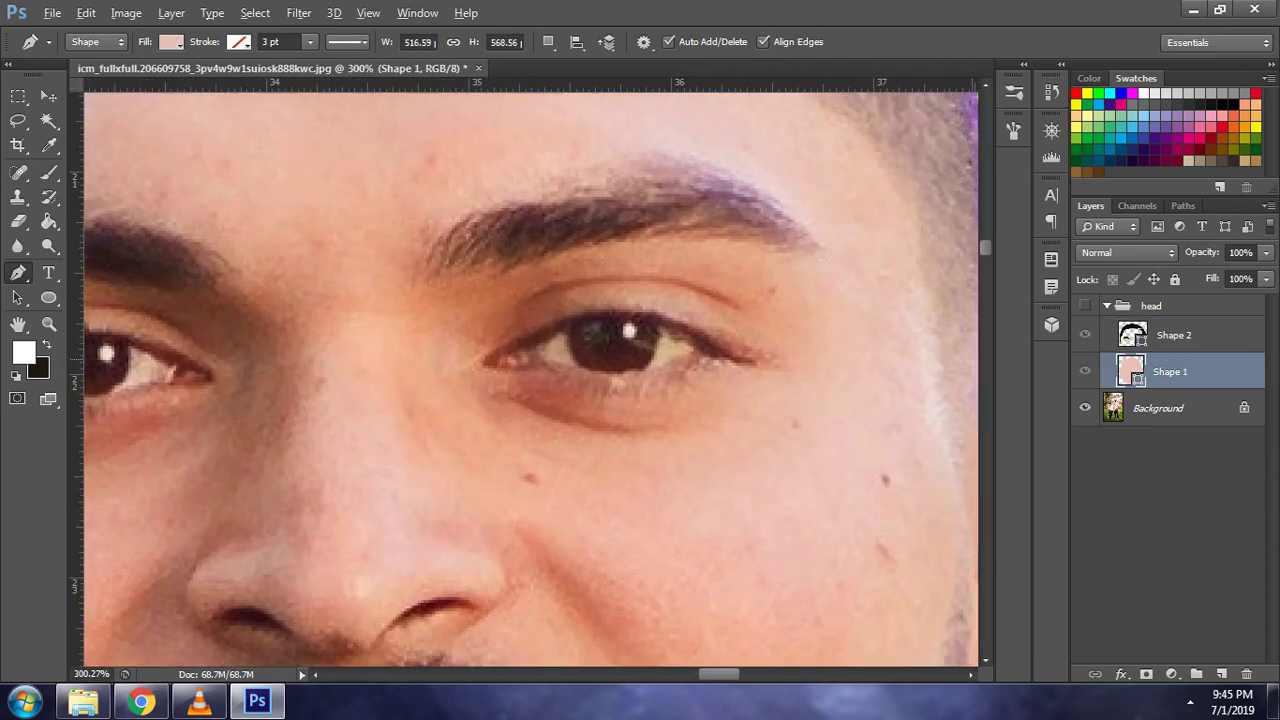
{"action": "scroll", "coordinate": [750, 345], "scroll_direction": "down", "scroll_amount": 2}
{"action": "left_click", "coordinate": [1085, 305]}
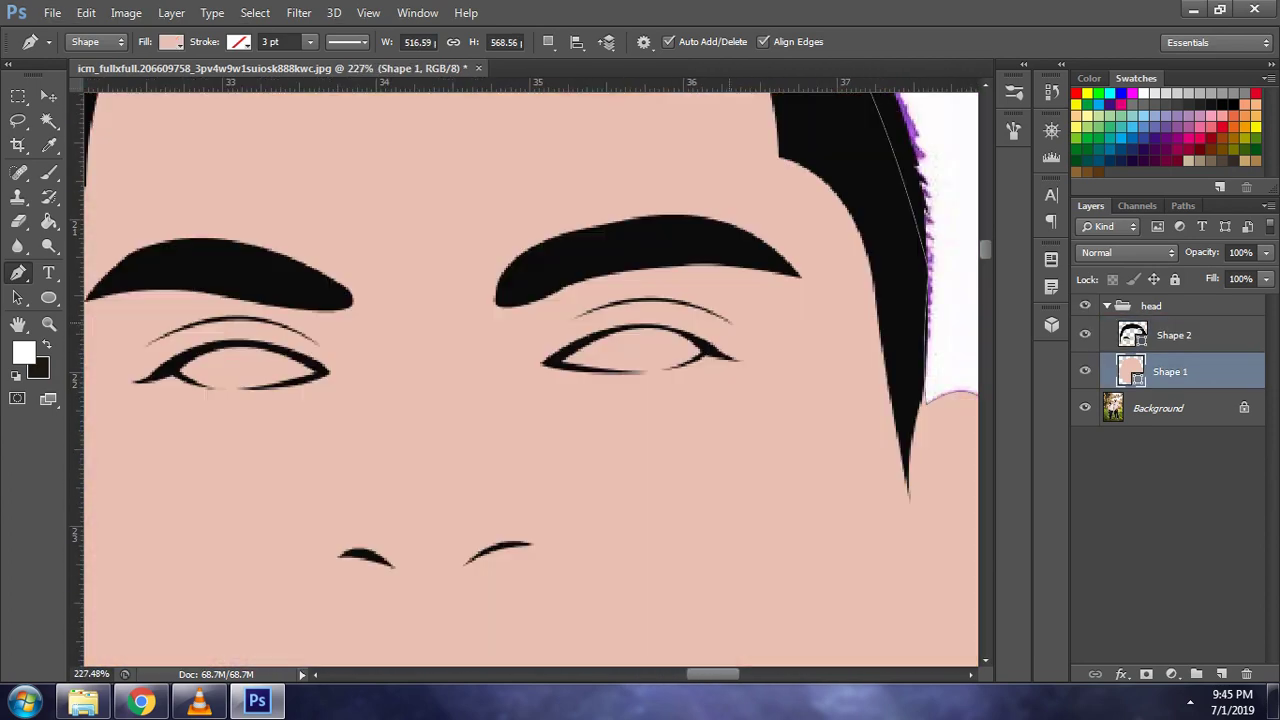
- Draw the right eye-white shape, set it to combine, and fill it white (ffffff)
{"action": "left_click", "coordinate": [708, 349]}
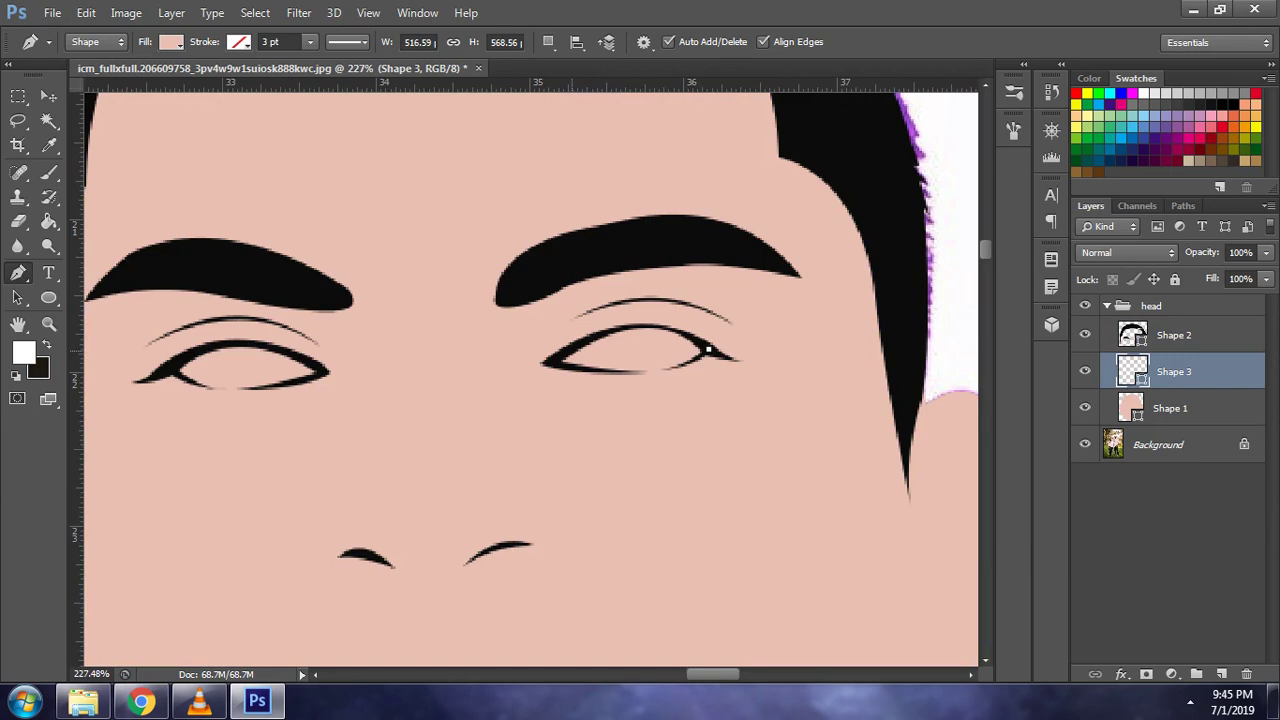
{"action": "left_click_drag", "start_coordinate": [553, 362], "coordinate": [454, 434]}
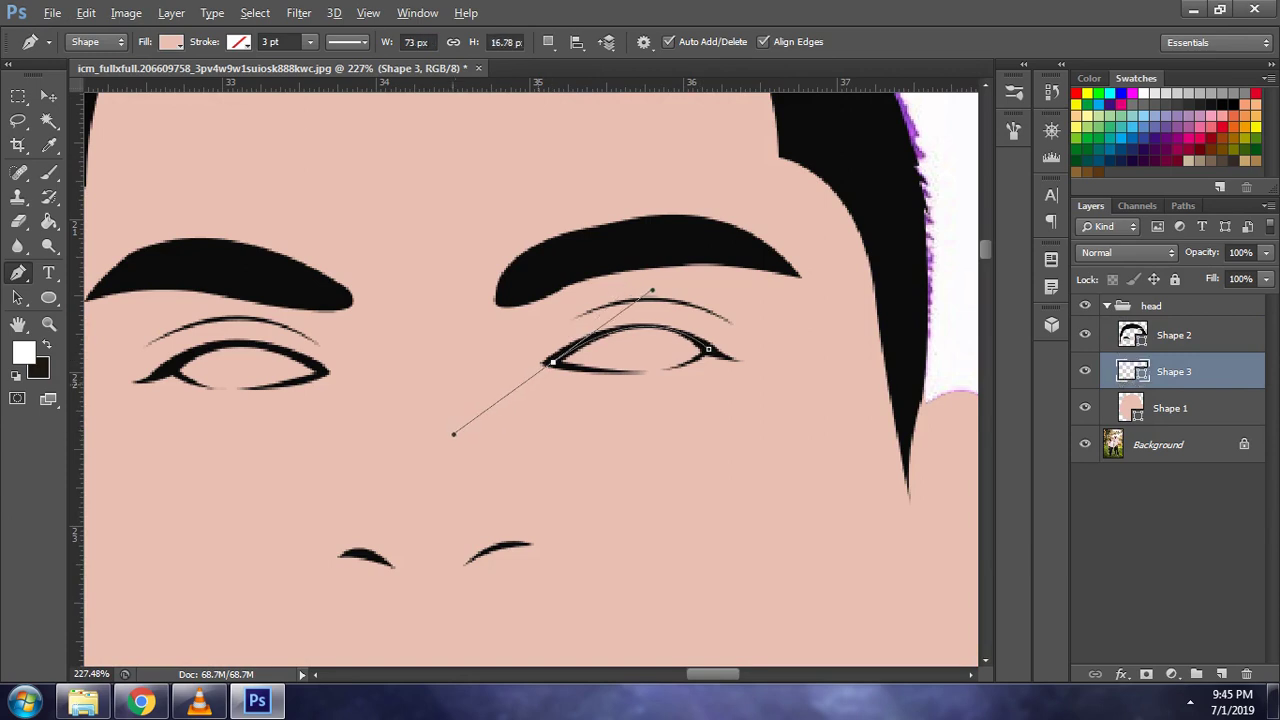
{"action": "left_click", "coordinate": [553, 362], "text": "alt"}
{"action": "left_click_drag", "start_coordinate": [708, 349], "coordinate": [664, 391]}
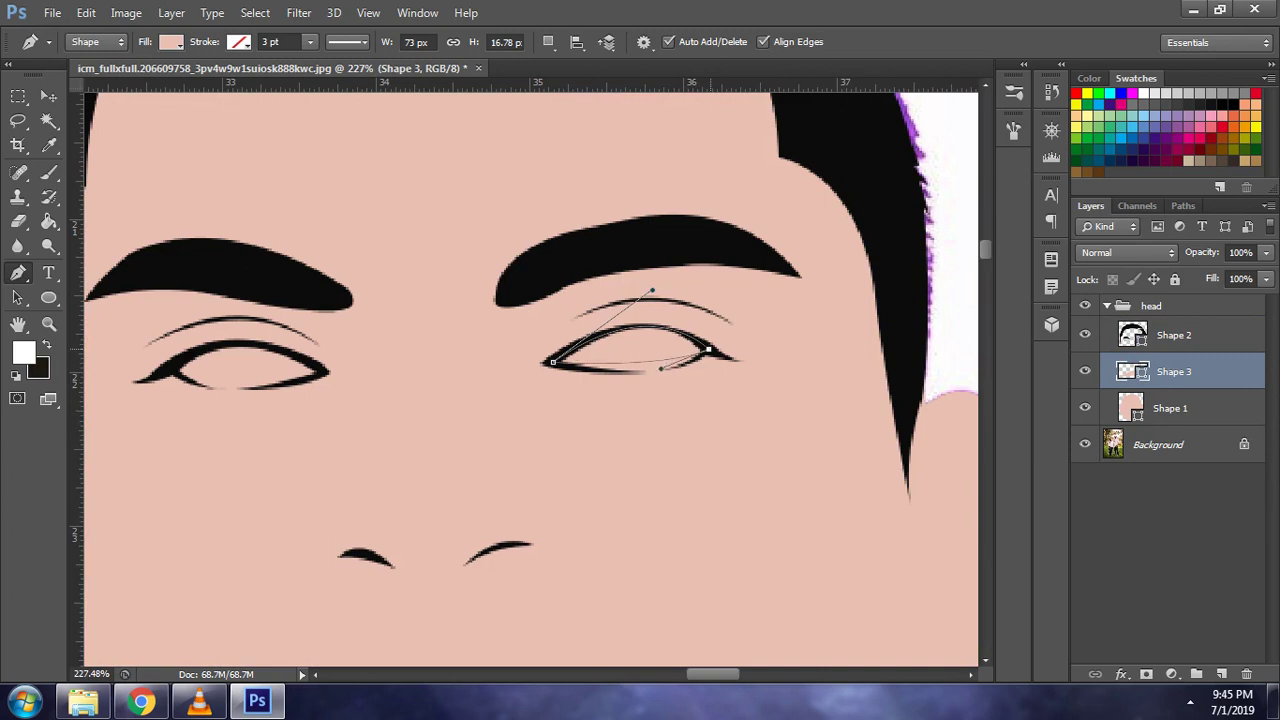
{"action": "key", "text": "Return"}
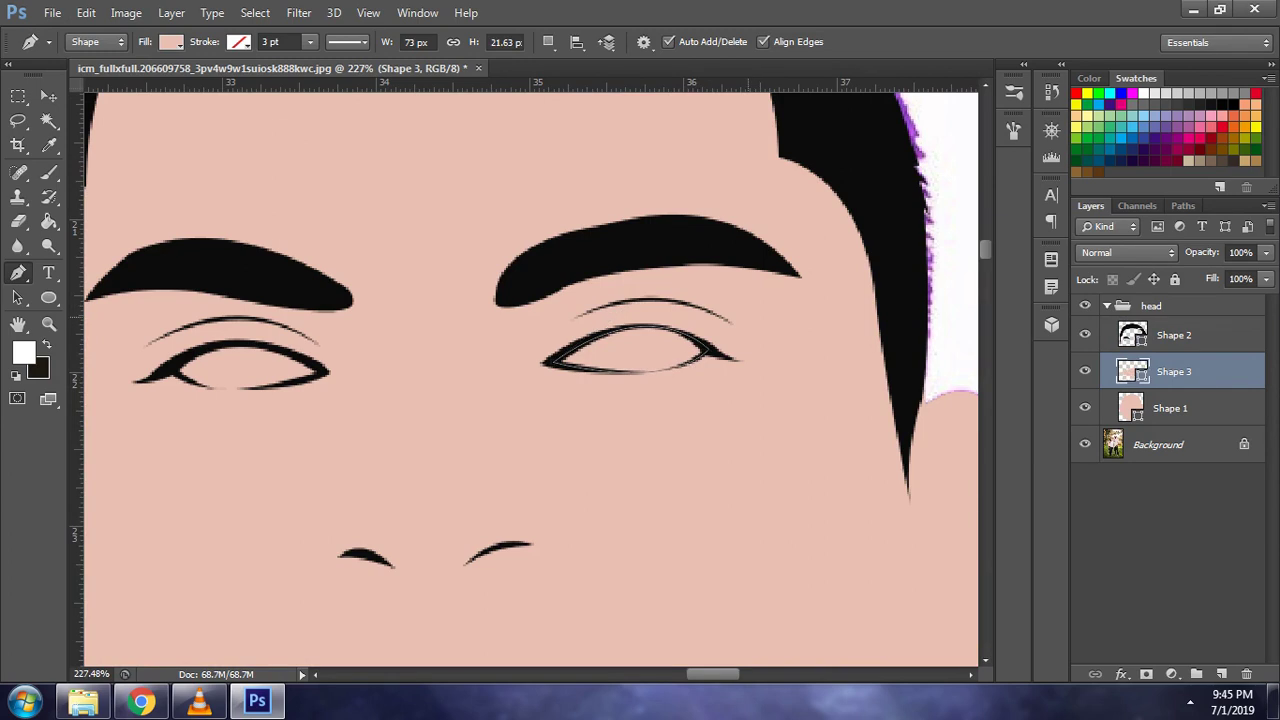
{"action": "left_click", "coordinate": [548, 41]}
{"action": "left_click", "coordinate": [600, 77]}
{"action": "double_click", "coordinate": [1132, 371]}
{"action": "type", "text": "ffffff"}
{"action": "key", "text": "Return"}
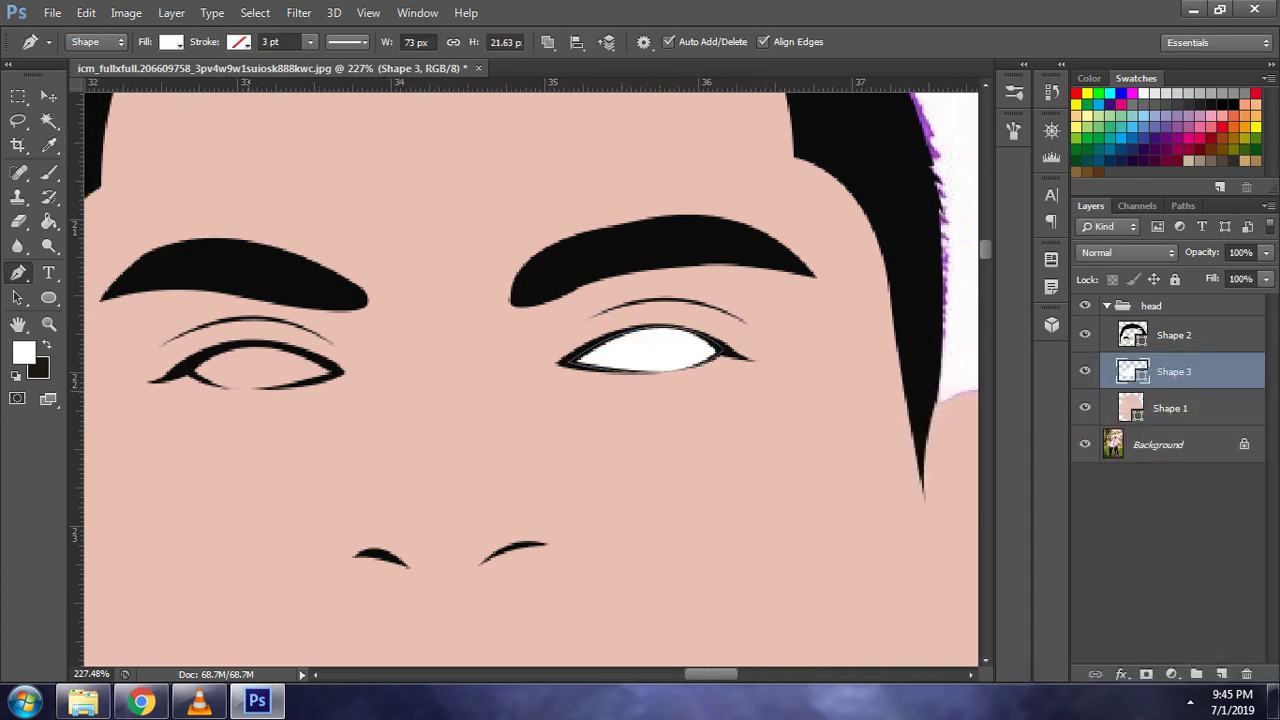
- Draw the left eye-white shape, then undo and tweak its lower curve
{"action": "scroll", "coordinate": [640, 350], "scroll_direction": "up", "scroll_amount": 2}
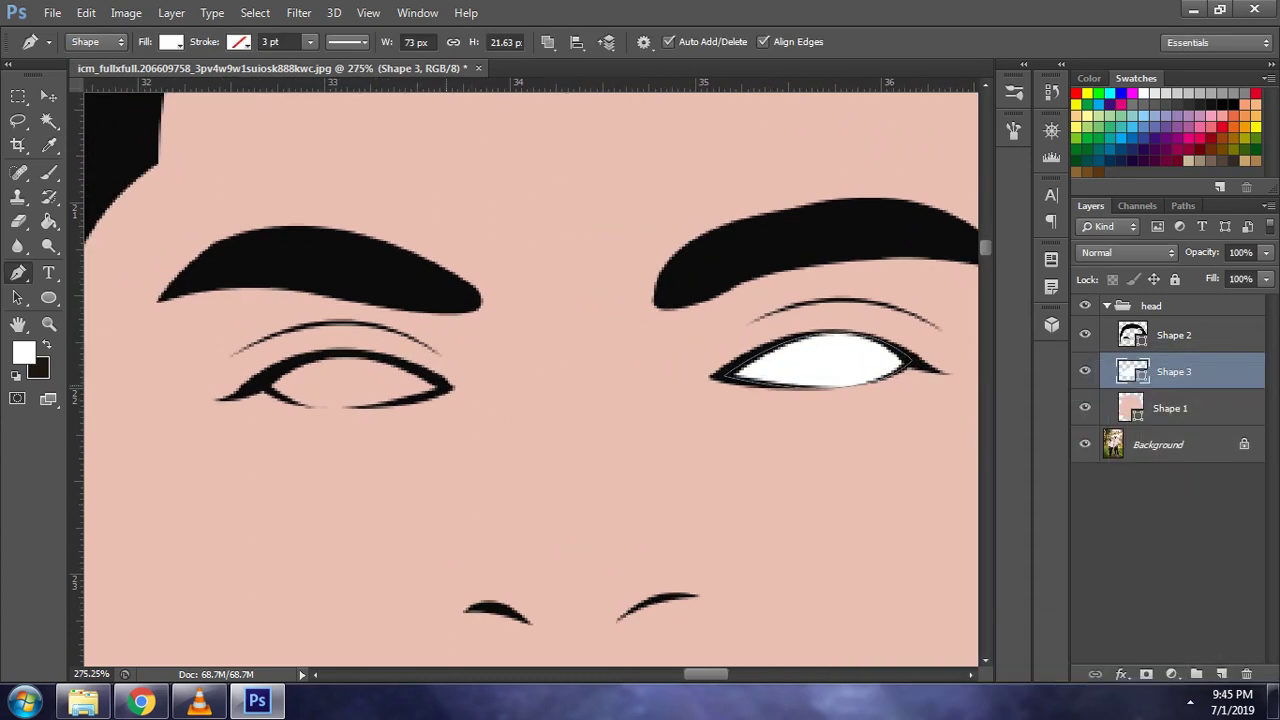
{"action": "left_click", "coordinate": [446, 385]}
{"action": "left_click_drag", "start_coordinate": [261, 384], "coordinate": [172, 450]}
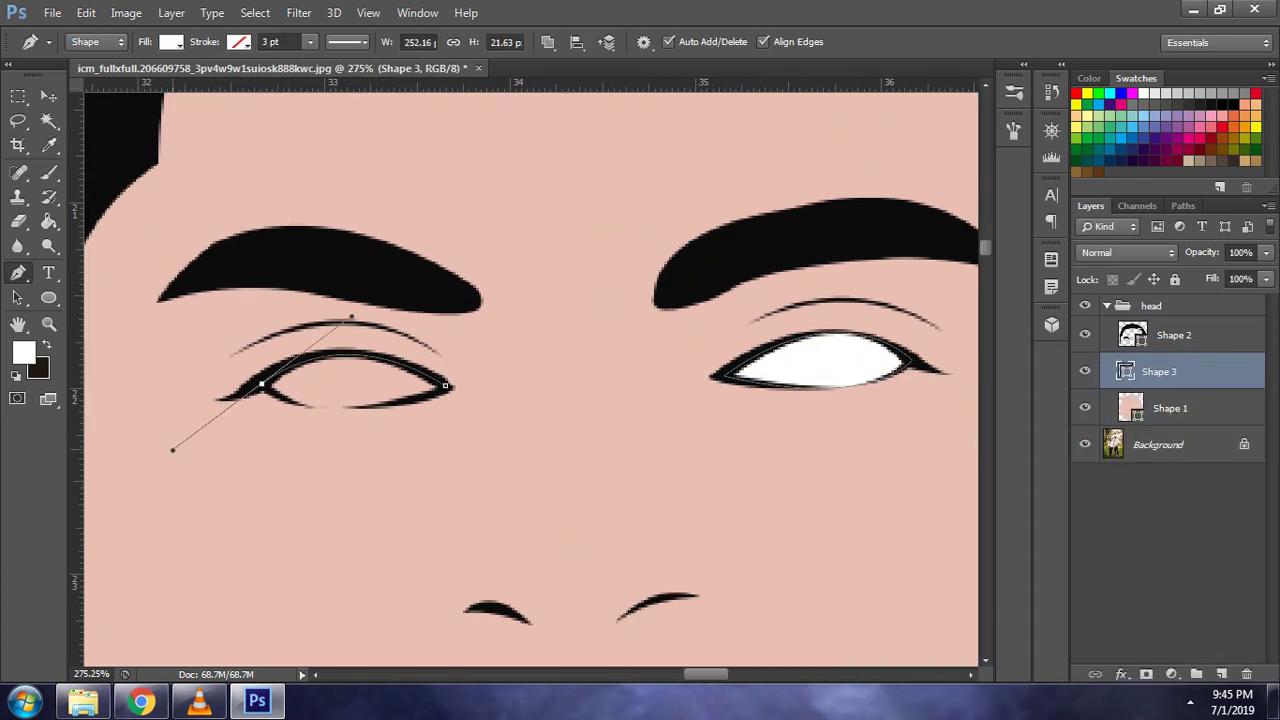
{"action": "left_click", "coordinate": [261, 384], "text": "alt"}
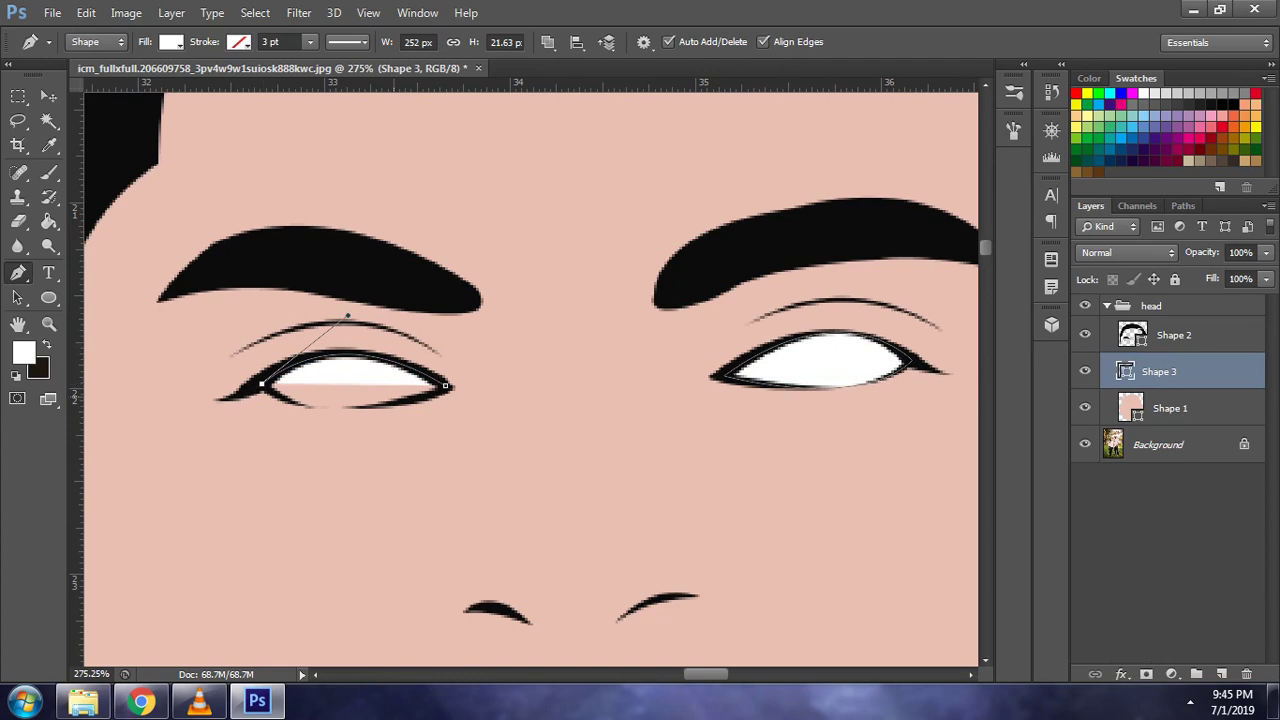
{"action": "left_click_drag", "start_coordinate": [446, 385], "coordinate": [305, 445]}
{"action": "key", "text": "Return"}
{"action": "key", "text": "ctrl+z"}
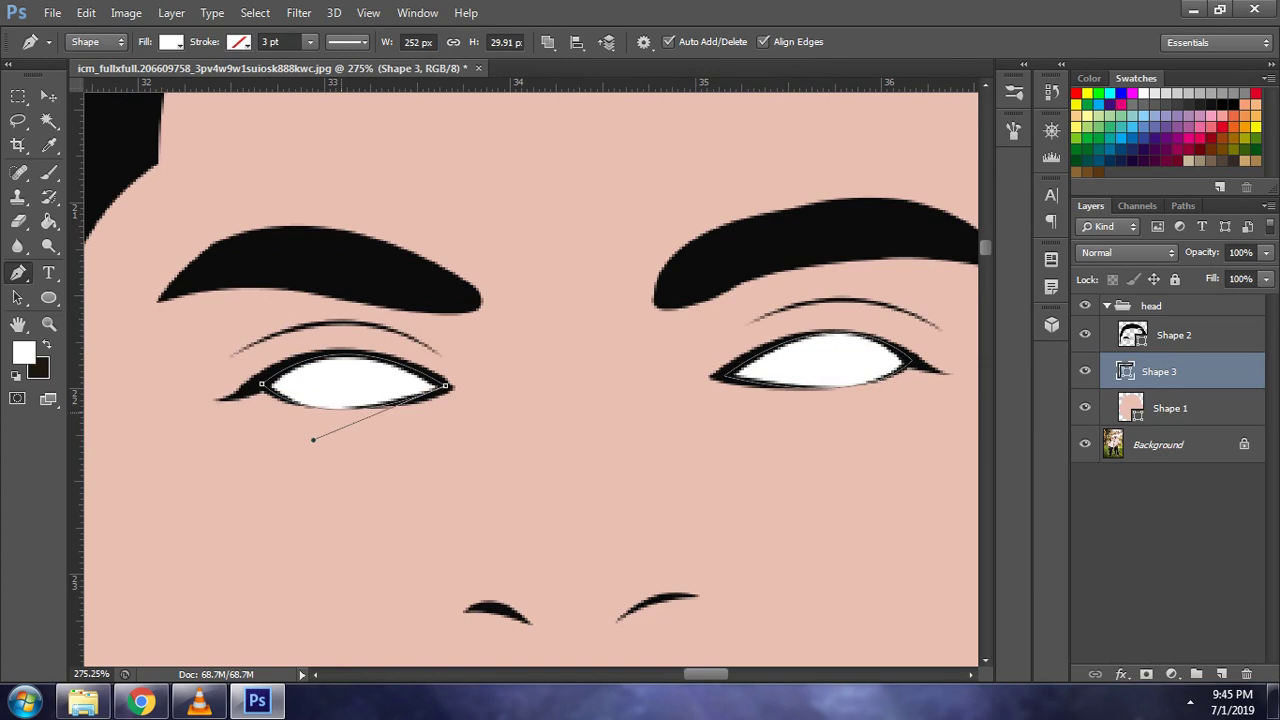
{"action": "left_click_drag", "start_coordinate": [313, 439], "coordinate": [317, 437]}
{"action": "scroll", "coordinate": [396, 415], "scroll_direction": "down", "scroll_amount": 5}
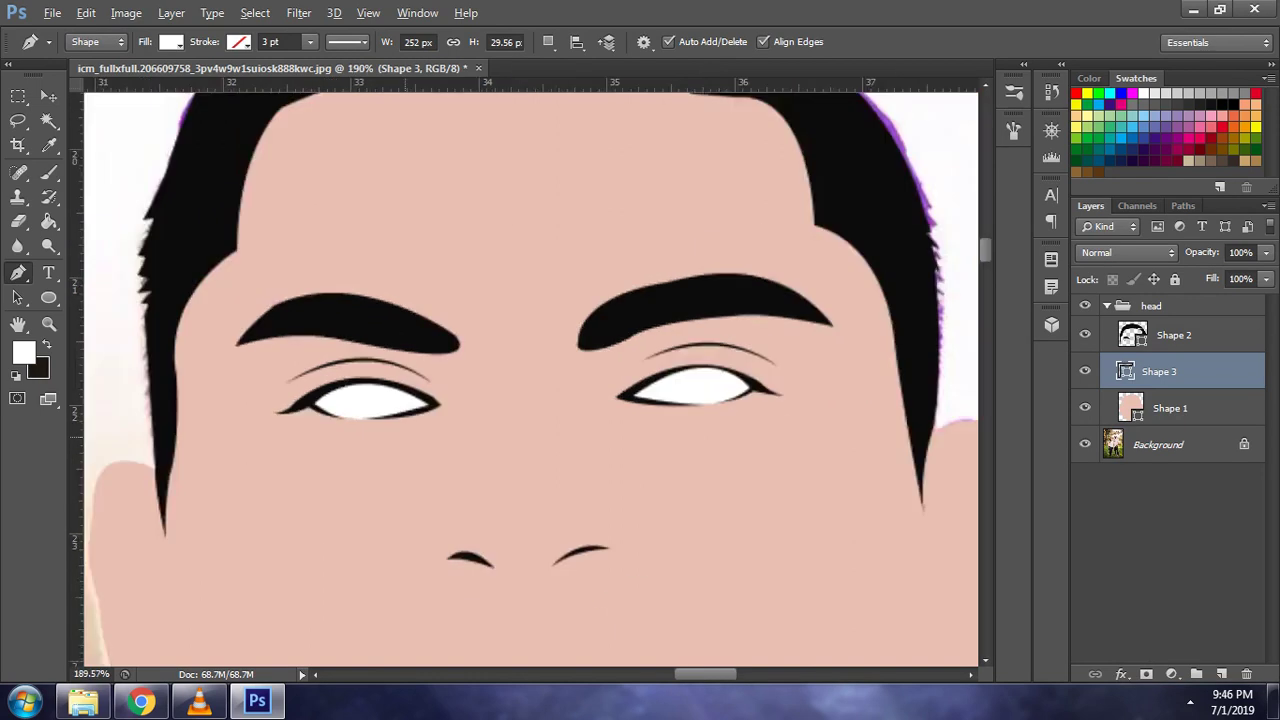
{"action": "scroll", "coordinate": [434, 381], "scroll_direction": "down", "scroll_amount": 2}
{"action": "scroll", "coordinate": [434, 381], "scroll_direction": "down", "scroll_amount": 3}
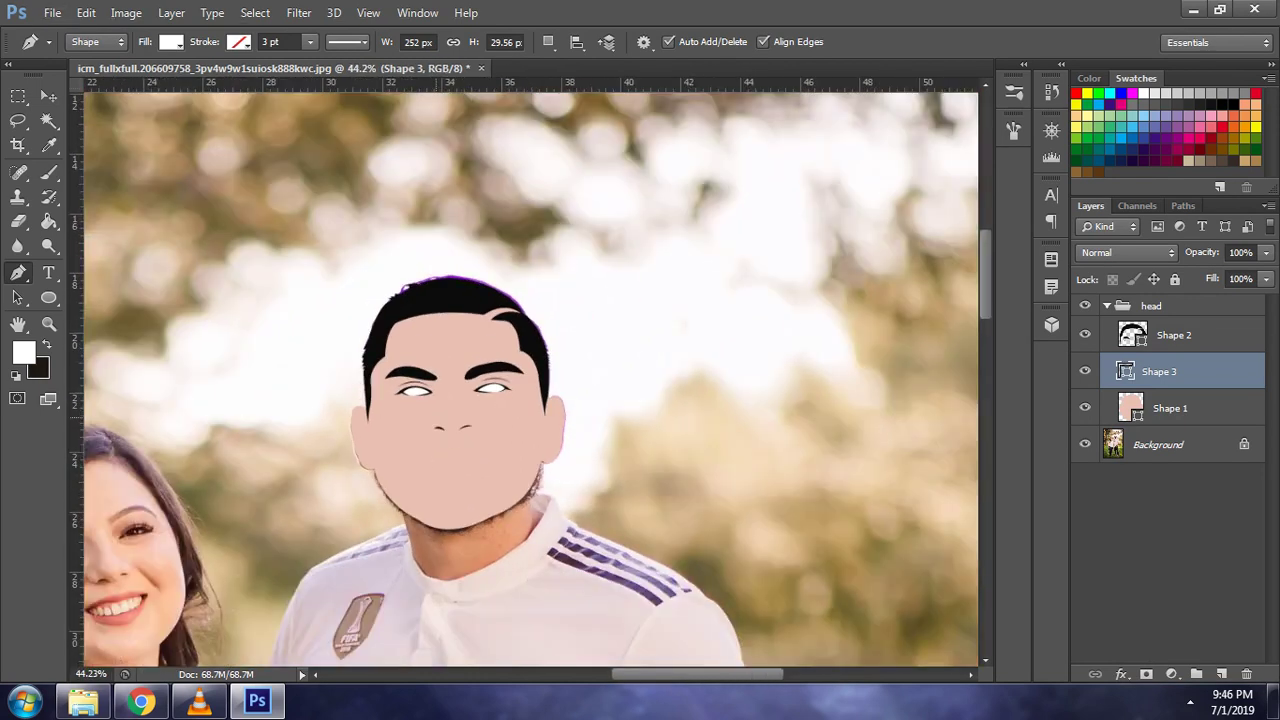
{"action": "scroll", "coordinate": [435, 356], "scroll_direction": "up", "scroll_amount": 1}
- Set the image resolution to 200 pixels/inch in Image Size
{"action": "left_click", "coordinate": [86, 13]}
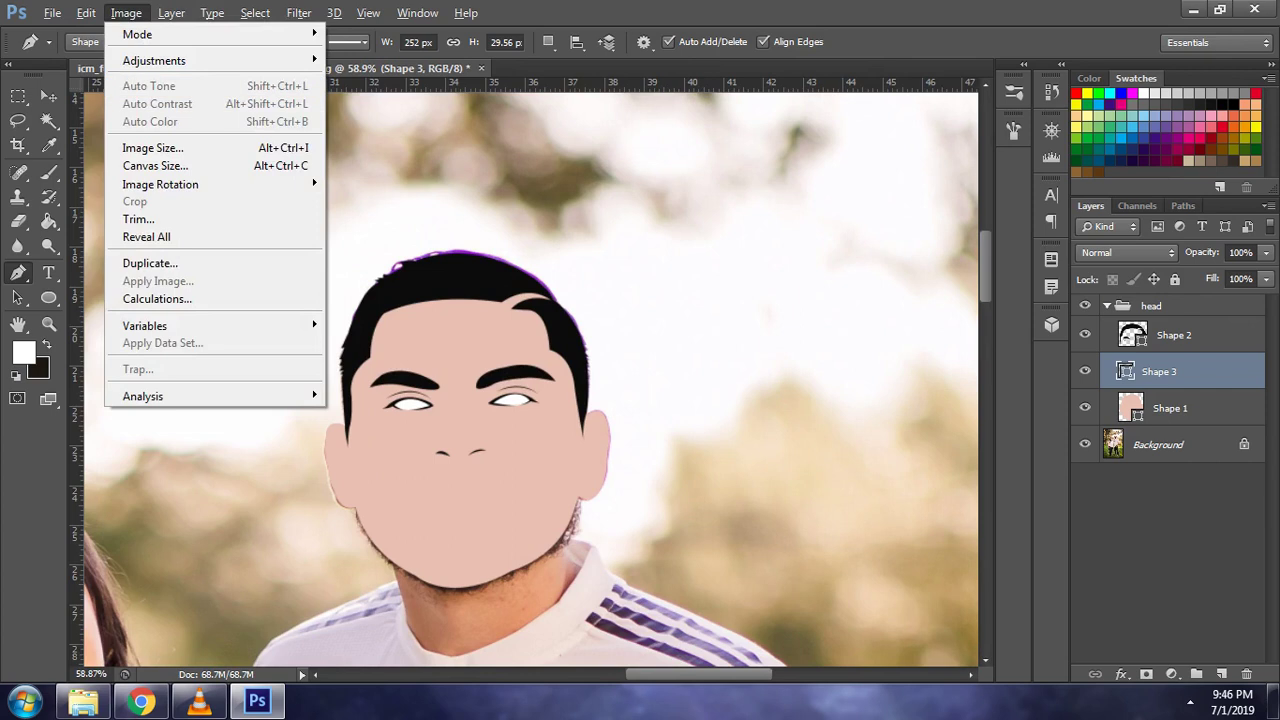
{"action": "left_click", "coordinate": [153, 148]}
{"action": "key", "text": "Tab"}
{"action": "key", "text": "Tab"}
{"action": "key", "text": "Tab"}
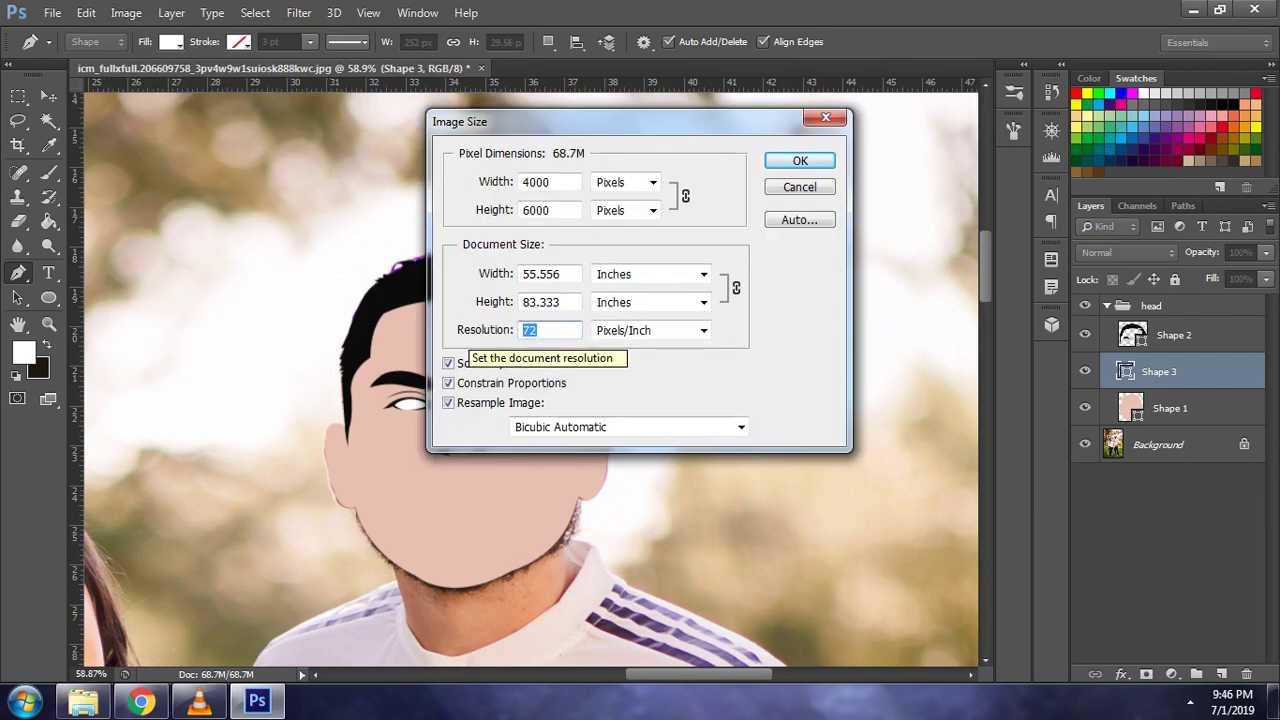
{"action": "type", "text": "200"}
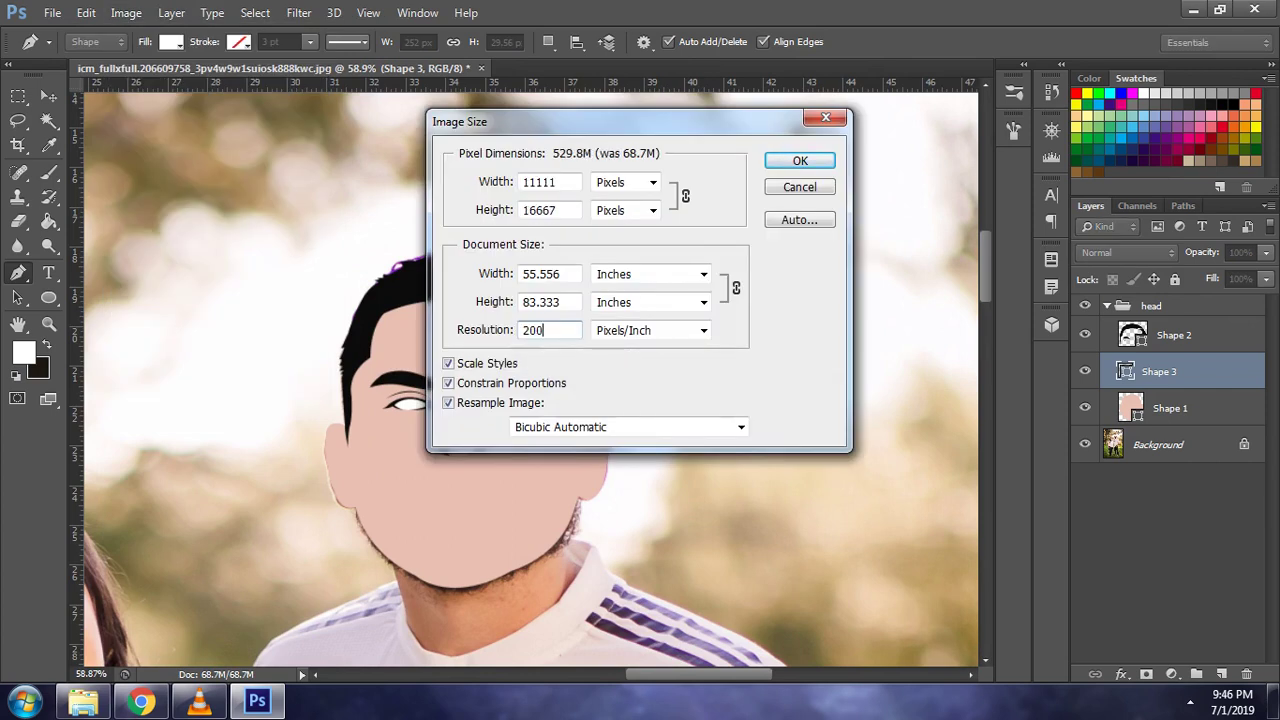
{"action": "key", "text": "Return"}
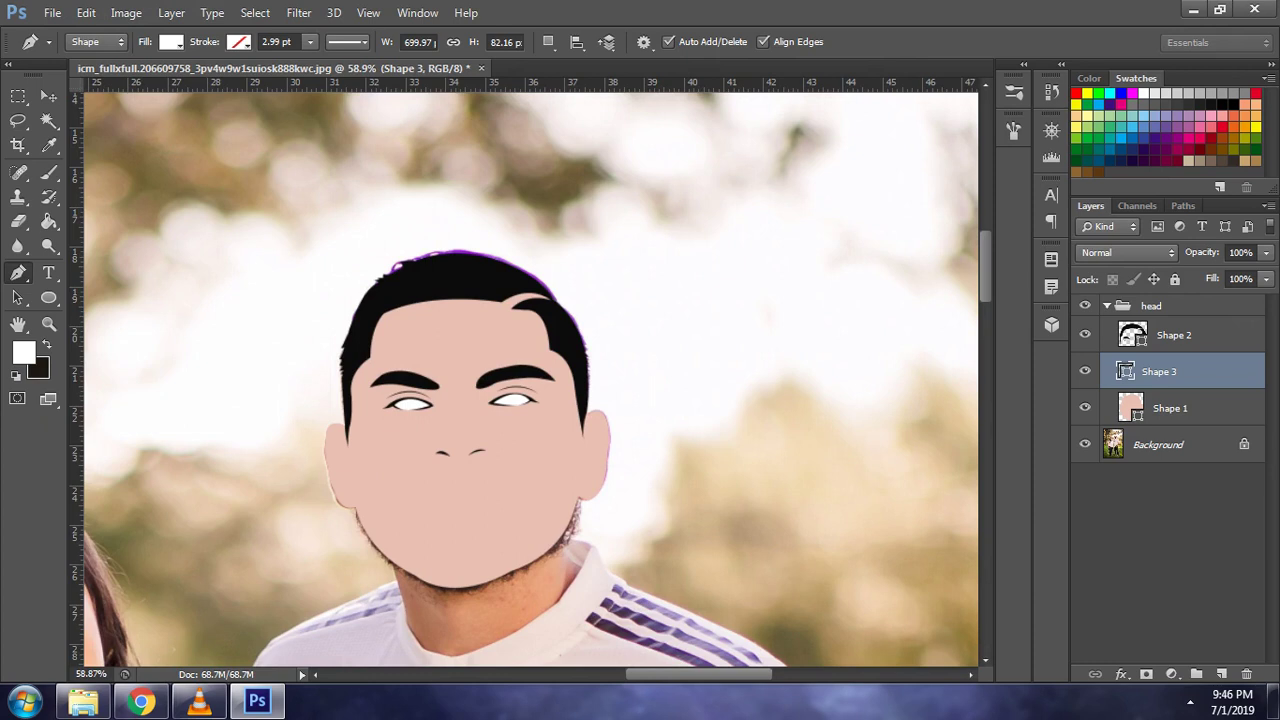
- Commit the left eye shape and briefly hide the cartoon head to compare with the photo
{"action": "scroll", "coordinate": [648, 488], "scroll_direction": "down", "scroll_amount": 3}
{"action": "scroll", "coordinate": [648, 488], "scroll_direction": "up", "scroll_amount": 5}
{"action": "scroll", "coordinate": [750, 499], "scroll_direction": "up", "scroll_amount": 1}
{"action": "scroll", "coordinate": [750, 499], "scroll_direction": "up", "scroll_amount": 1}
{"action": "scroll", "coordinate": [750, 499], "scroll_direction": "up", "scroll_amount": 1}
{"action": "scroll", "coordinate": [750, 499], "scroll_direction": "up", "scroll_amount": 1}
{"action": "key", "text": "Return"}
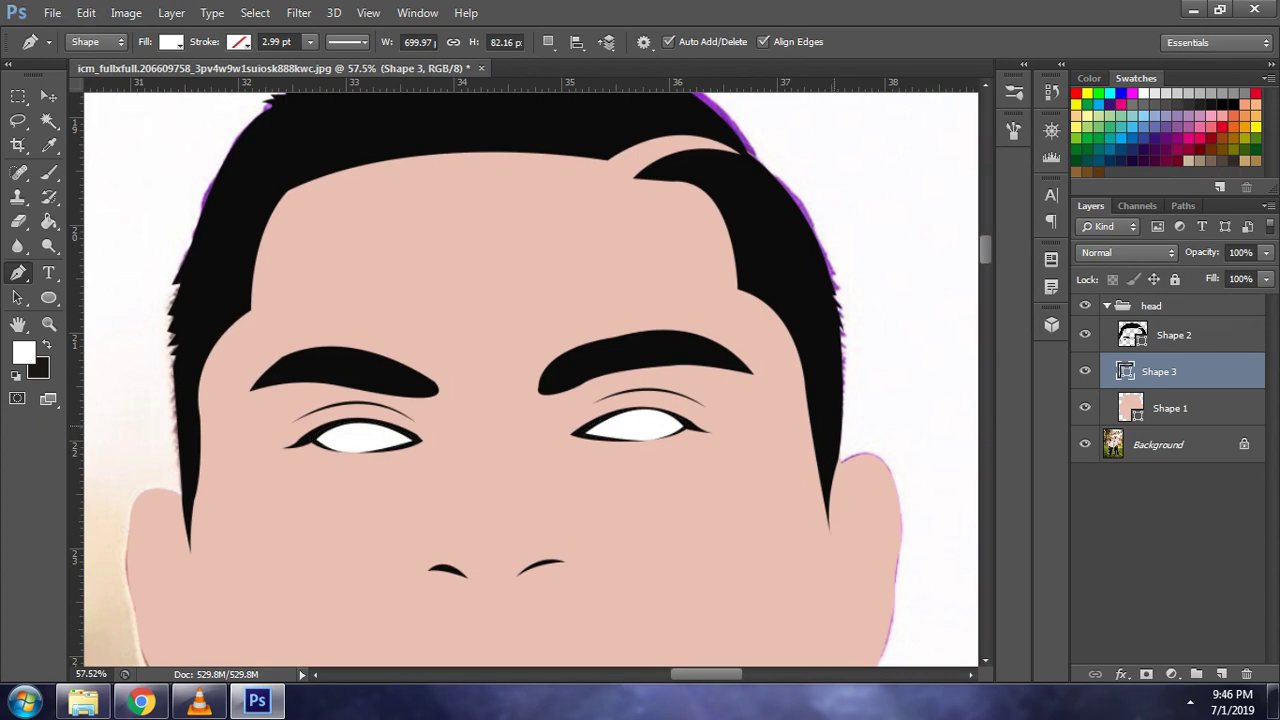
{"action": "left_click", "coordinate": [1085, 305]}
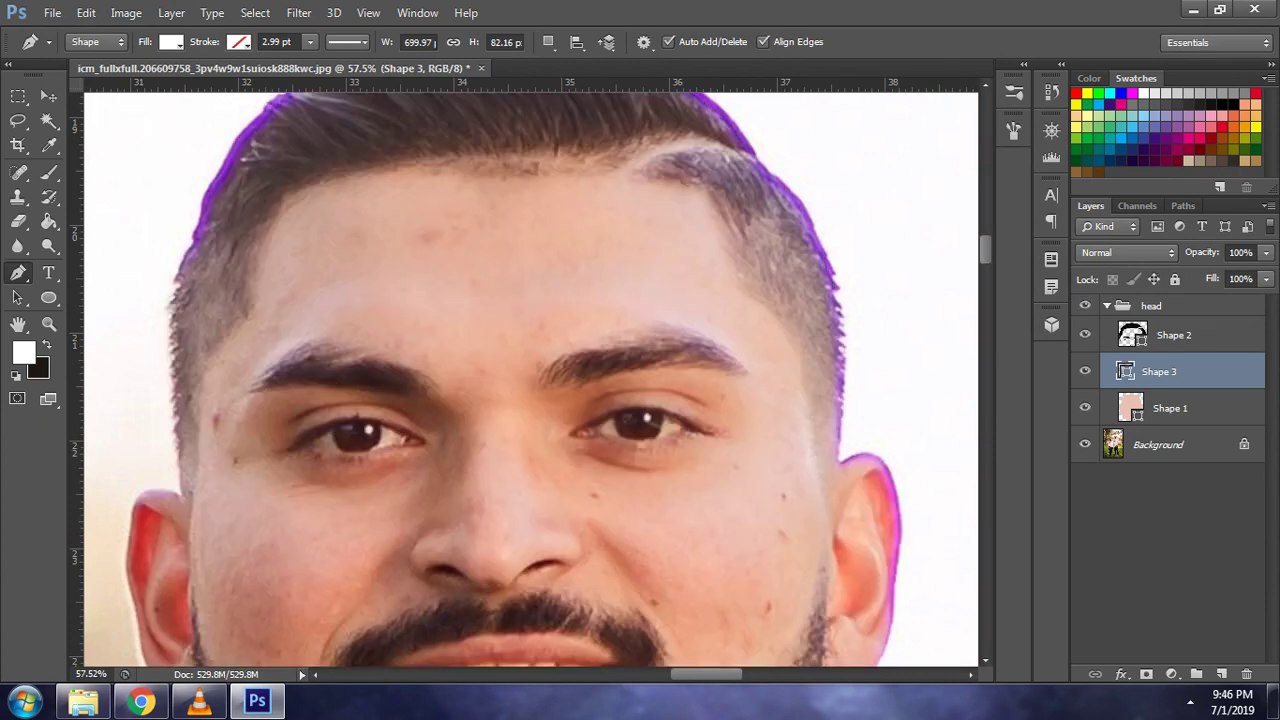
{"action": "left_click", "coordinate": [1085, 305]}
- Draw an Ellipse circle and position it over the right eye's iris
{"action": "left_click", "coordinate": [48, 297]}
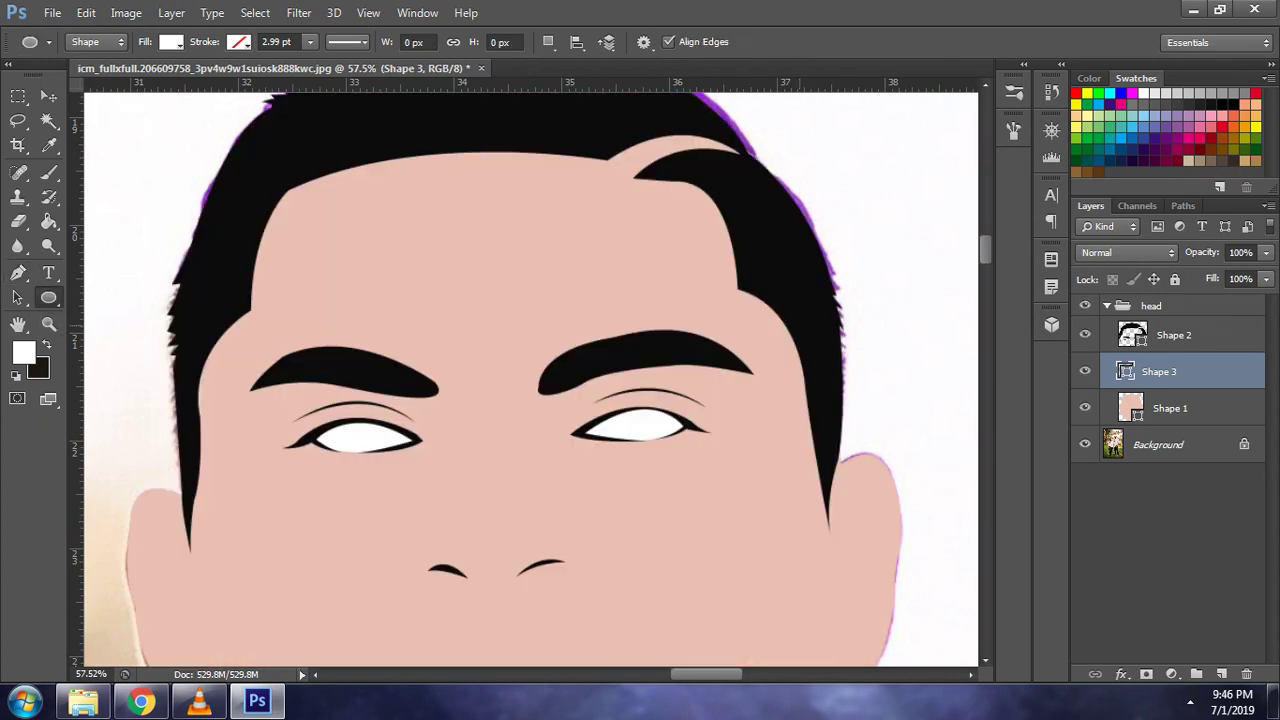
{"action": "left_click", "coordinate": [1085, 305]}
{"action": "left_click_drag", "start_coordinate": [616, 406], "coordinate": [668, 458]}
{"action": "scroll", "coordinate": [640, 422], "scroll_direction": "up", "scroll_amount": 2}
{"action": "scroll", "coordinate": [625, 415], "scroll_direction": "up", "scroll_amount": 1}
{"action": "key", "text": "ctrl+t"}
{"action": "mouse_move", "coordinate": [611, 410]}
{"action": "left_mouse_down"}
{"action": "mouse_move", "coordinate": [621, 407]}
{"action": "mouse_move", "coordinate": [584, 372]}
{"action": "left_mouse_up"}
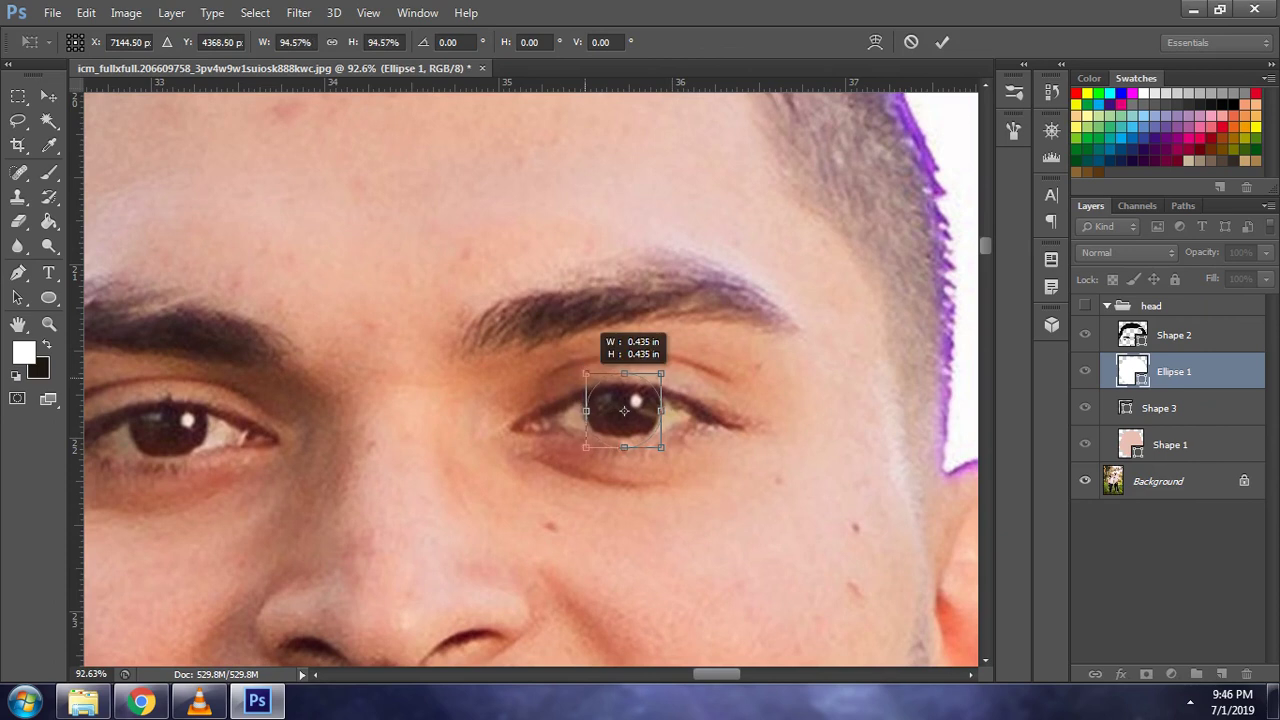
{"action": "left_click_drag", "start_coordinate": [622, 409], "coordinate": [620, 408]}
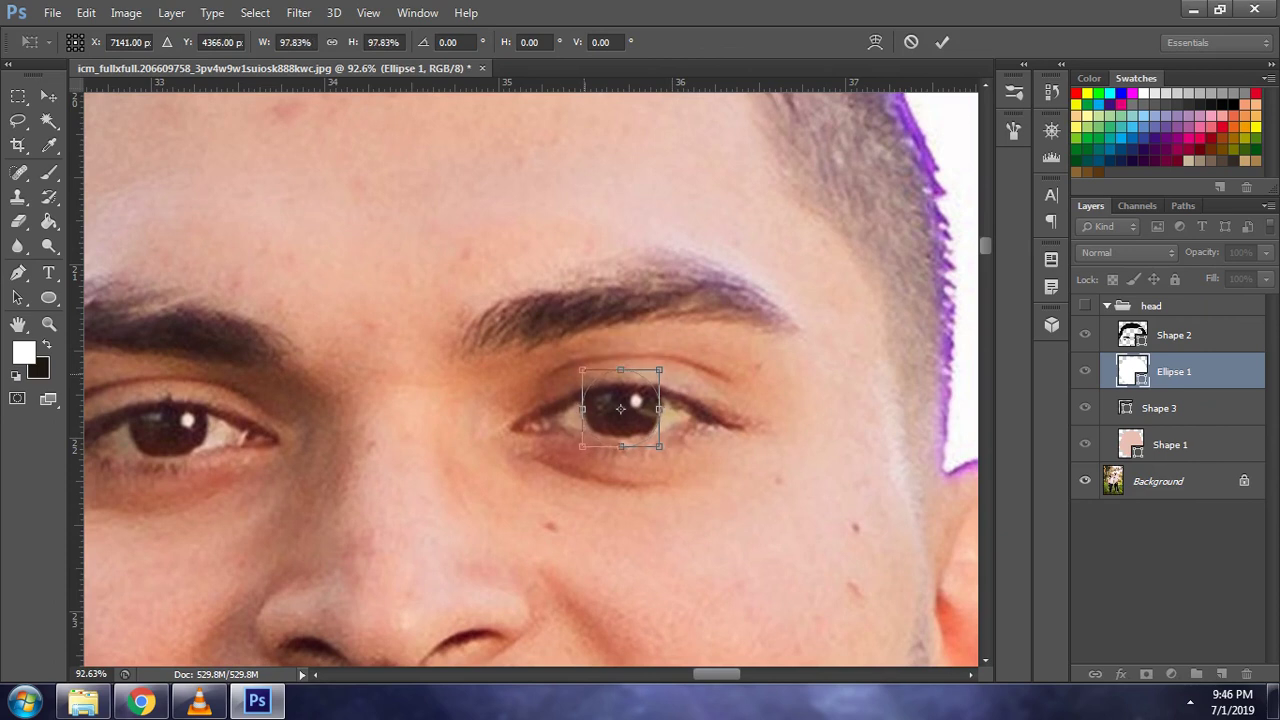
{"action": "key", "text": "Return"}
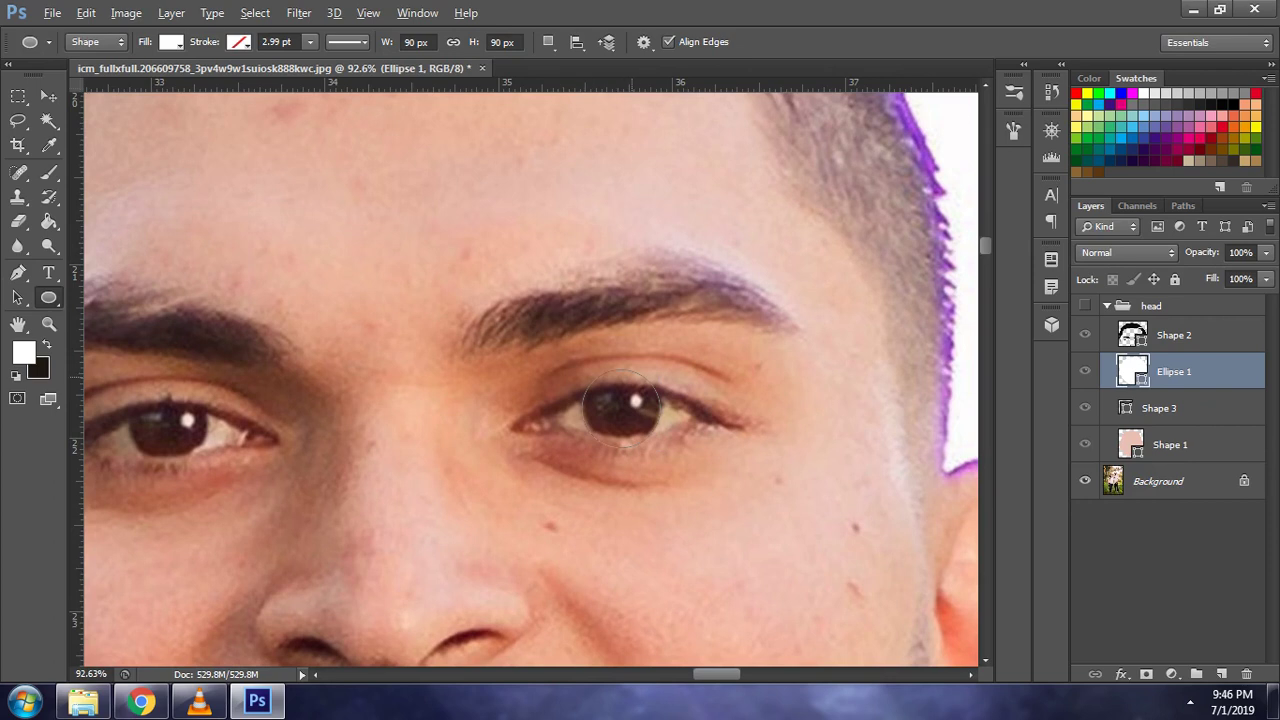
- Copy the pupil circle to the left eye and nudge it onto the iris
{"action": "left_click_drag", "start_coordinate": [637, 368], "coordinate": [187, 385]}
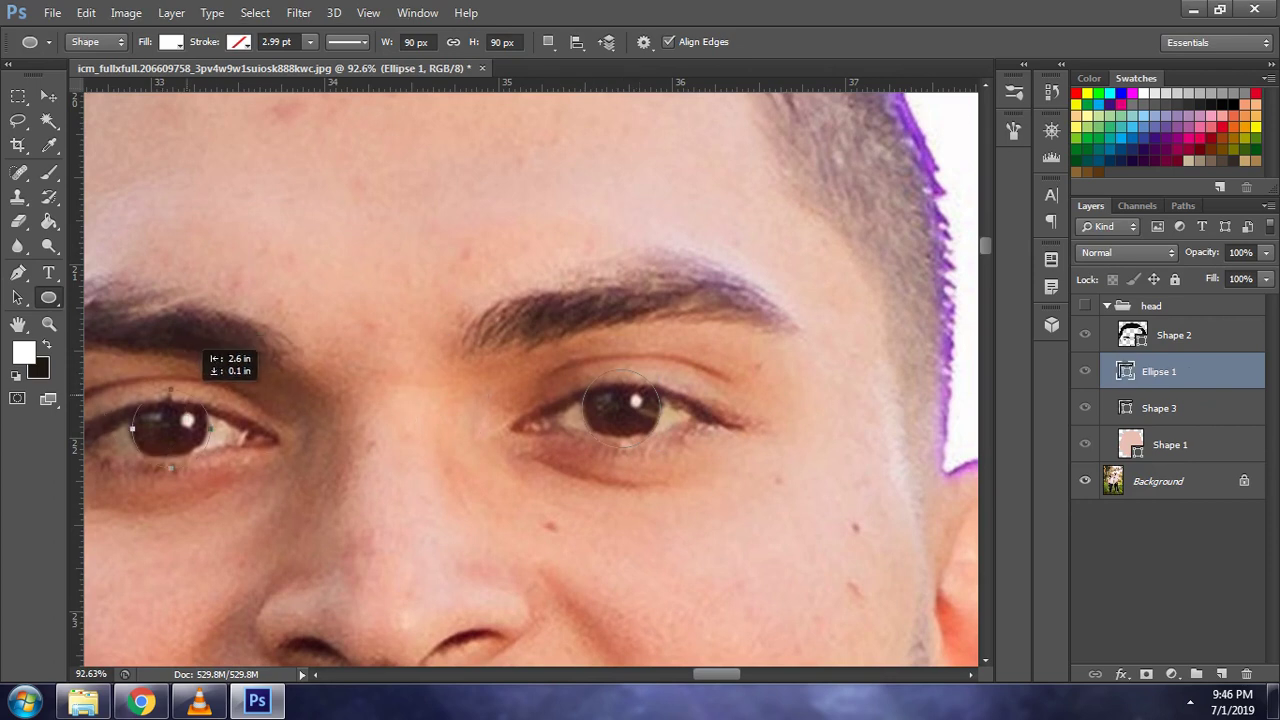
{"action": "left_click_drag", "start_coordinate": [187, 385], "coordinate": [181, 384]}
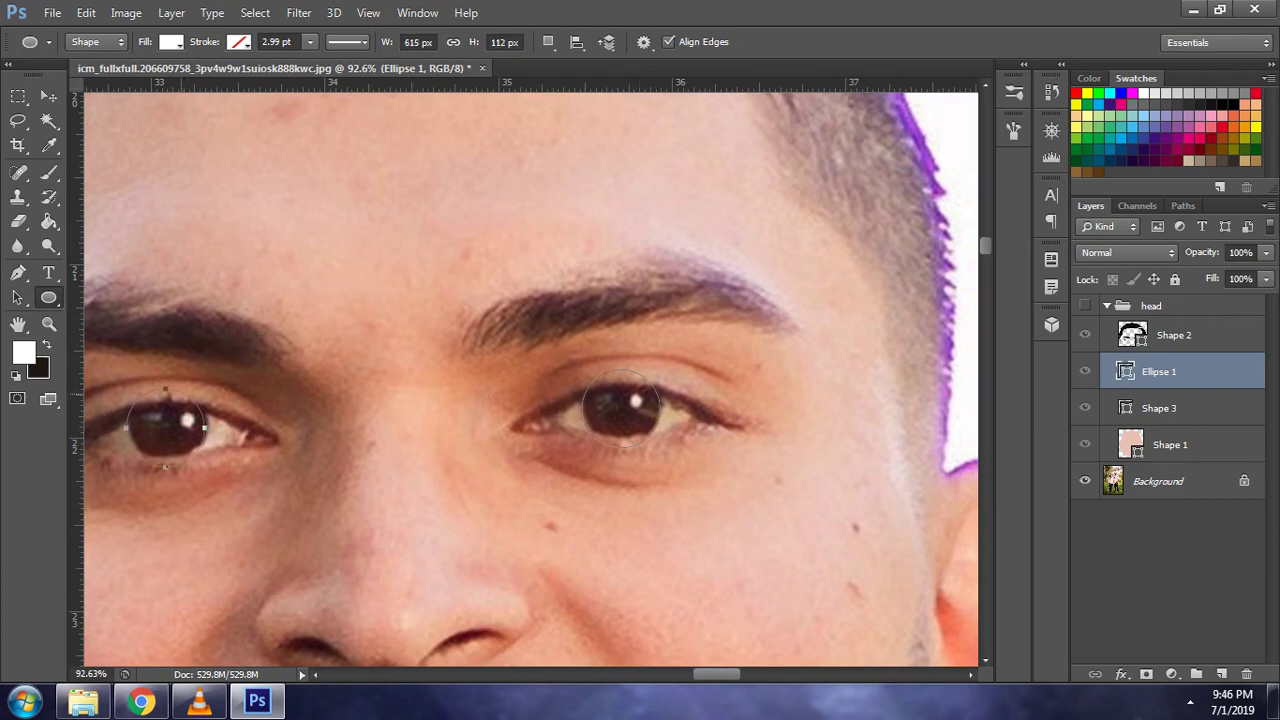
{"action": "key", "text": "ctrl+t"}
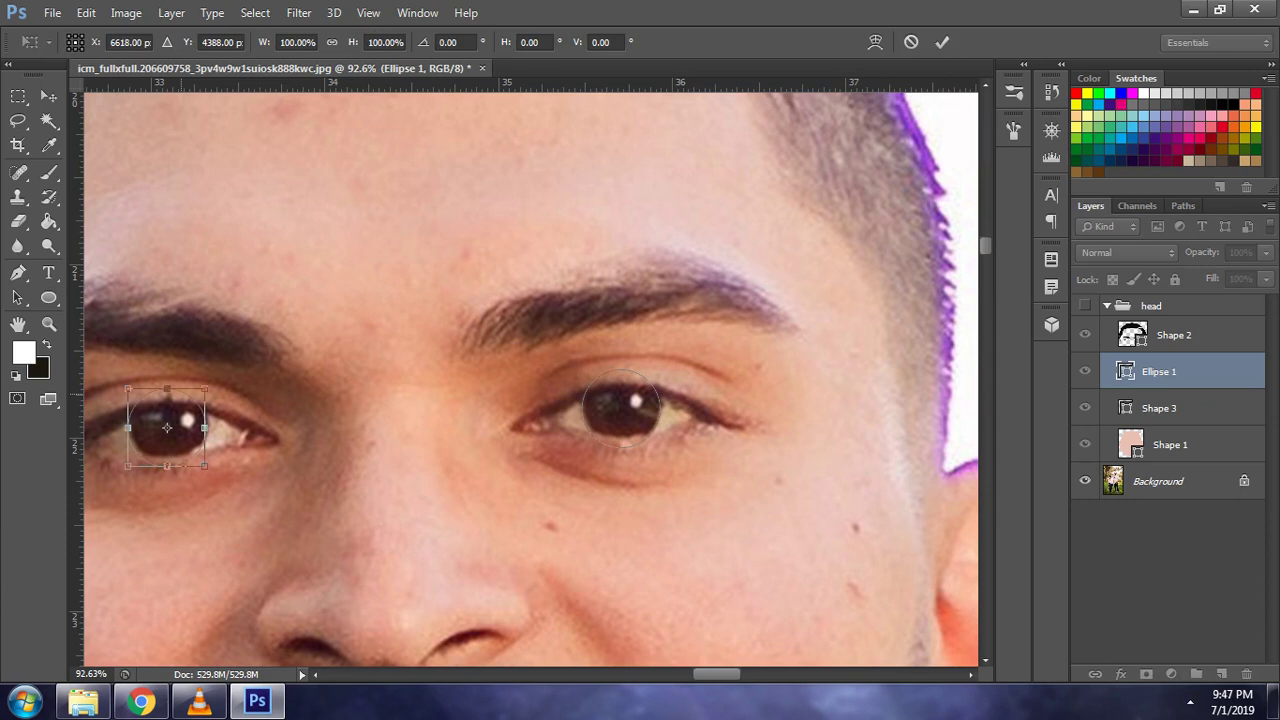
{"action": "key", "text": "Right"}
{"action": "key", "text": "Up"}
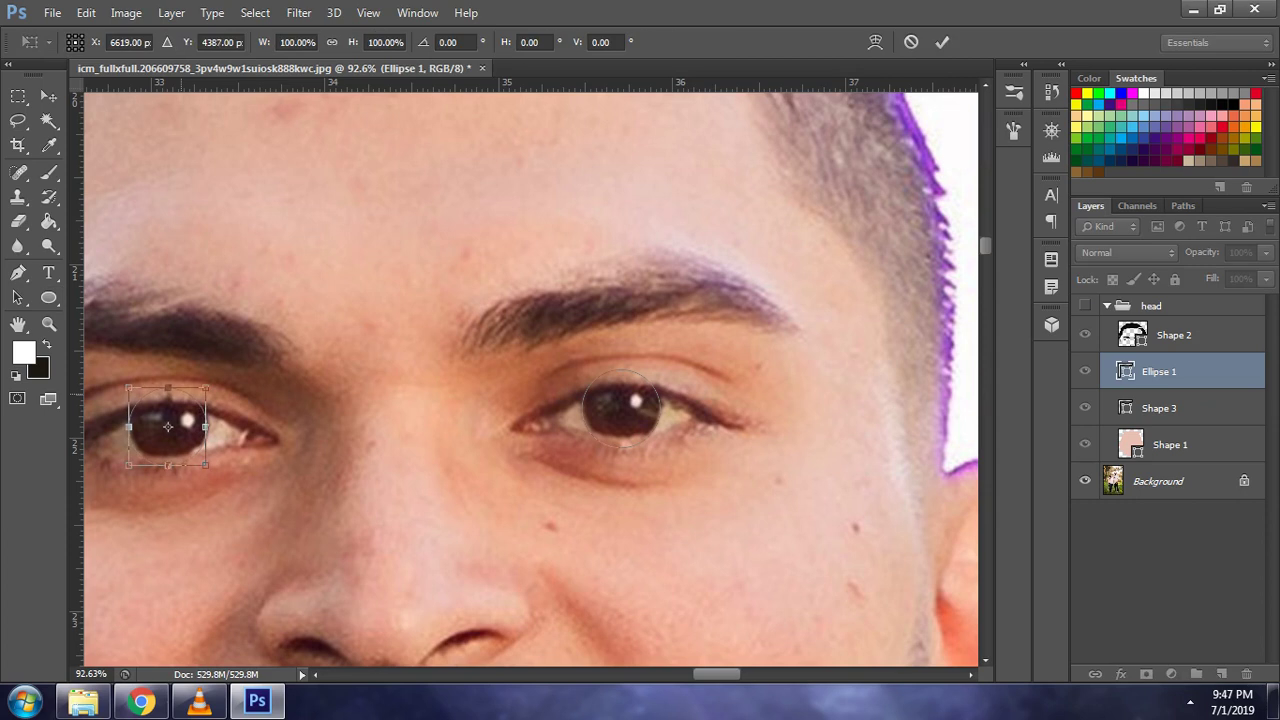
{"action": "key", "text": "Return"}
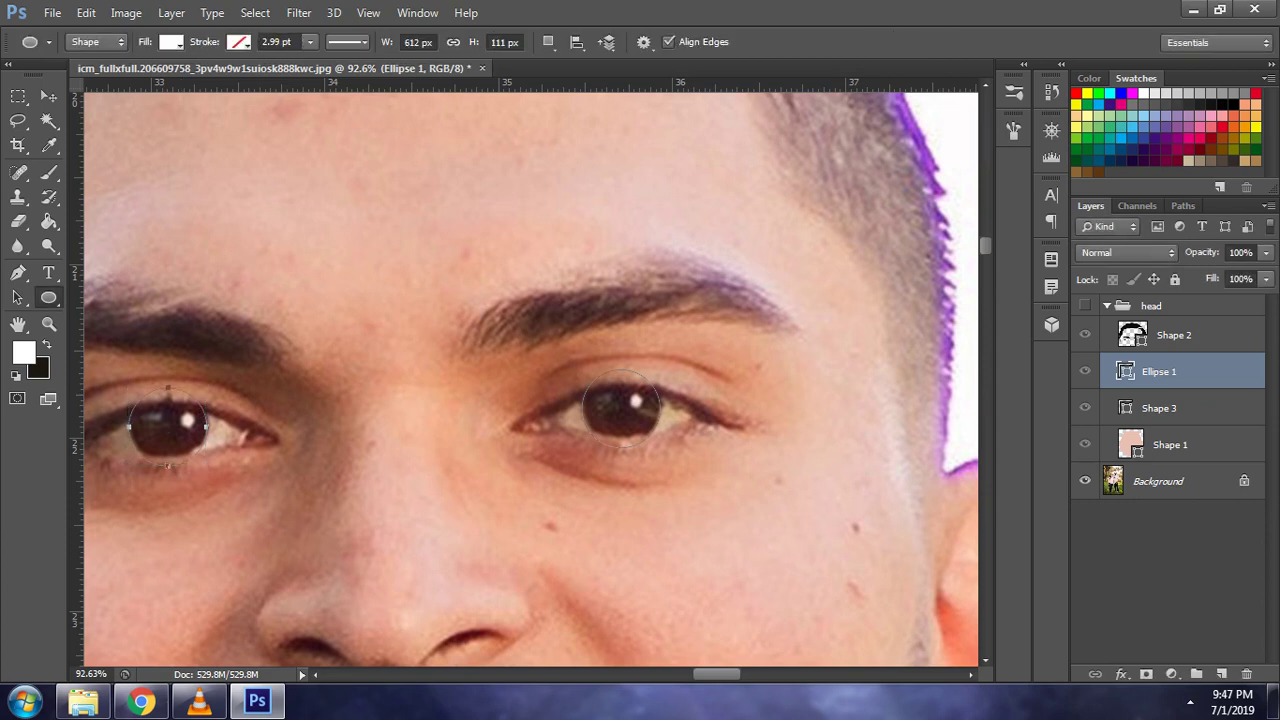
- Fill the pupils with near-black 0c0c0c and clip them to the eye whites
{"action": "left_click", "coordinate": [1085, 305]}
{"action": "left_click", "coordinate": [1085, 305]}
{"action": "left_click", "coordinate": [1085, 305]}
{"action": "double_click", "coordinate": [1125, 371]}
{"action": "left_click", "coordinate": [620, 295]}
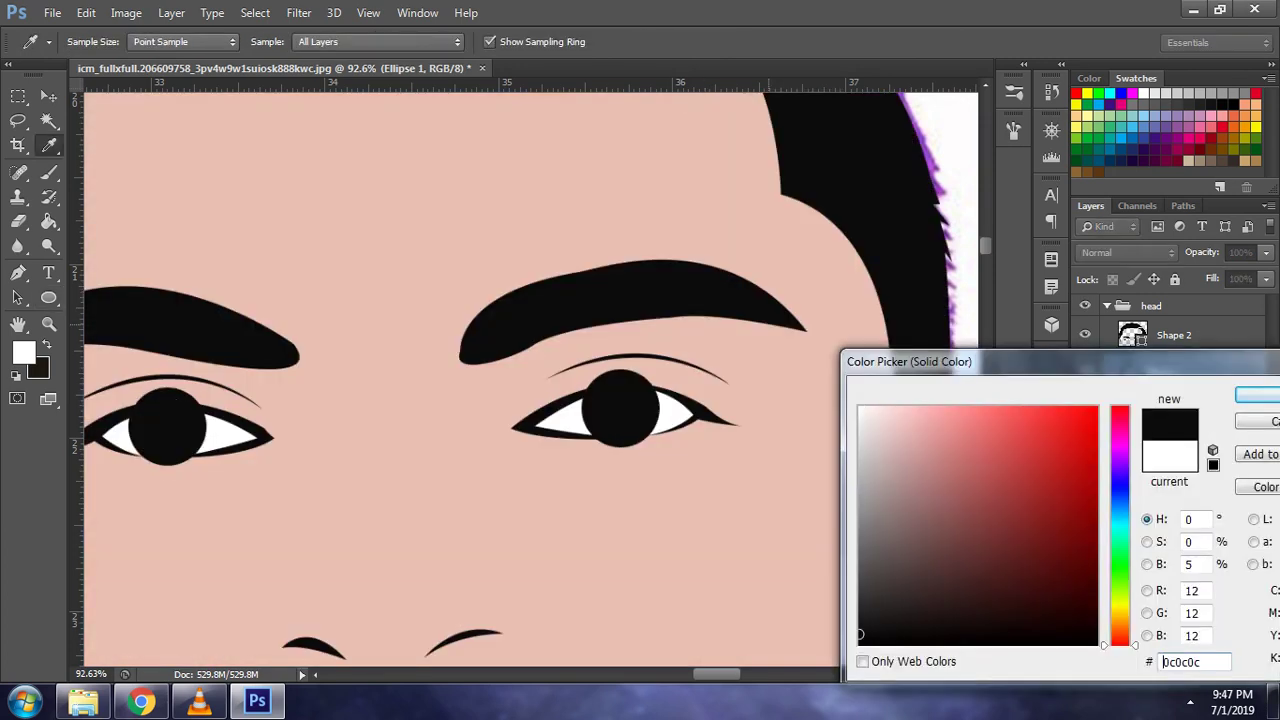
{"action": "left_click", "coordinate": [1257, 395]}
{"action": "right_click", "coordinate": [1180, 371]}
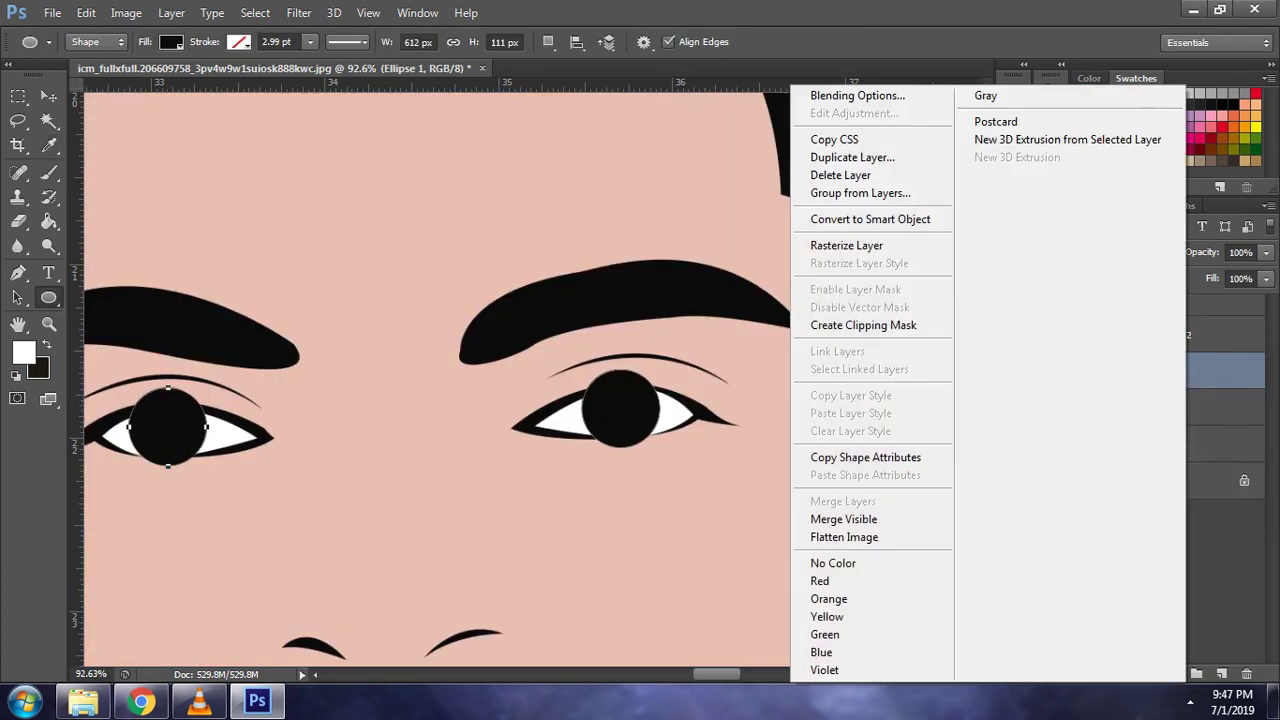
{"action": "left_click", "coordinate": [863, 325]}
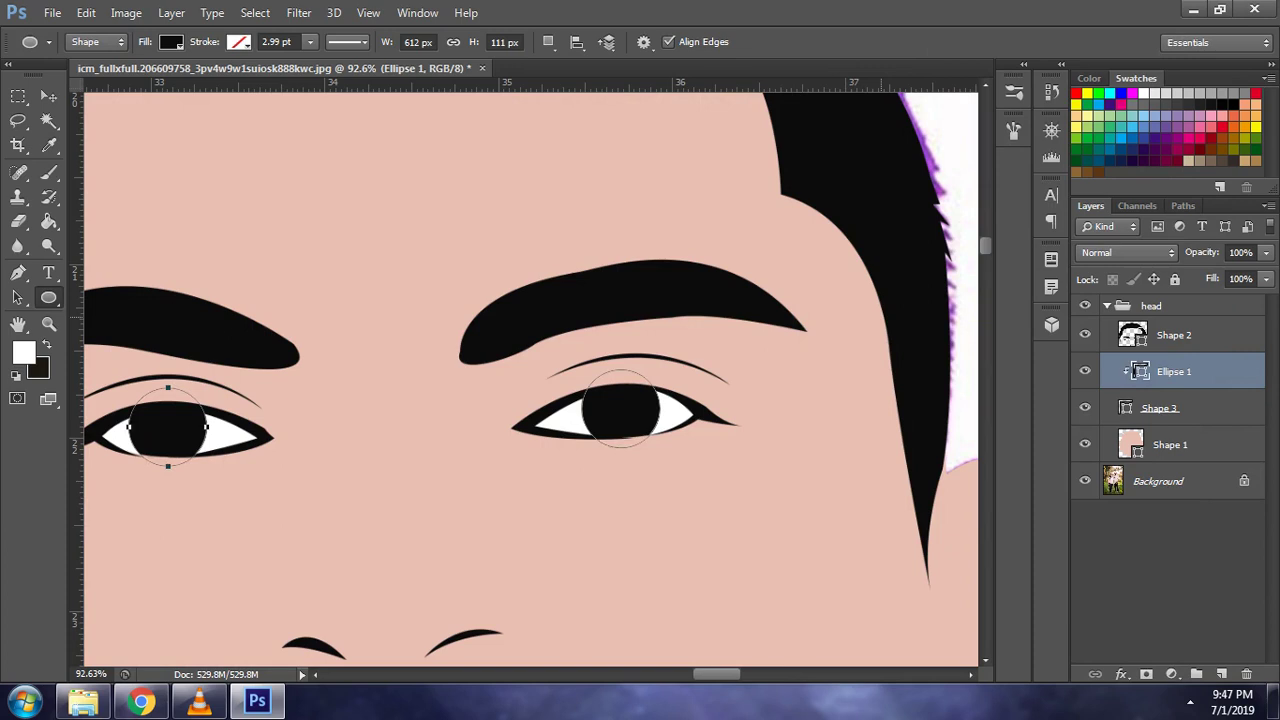
- Add a layer mask to Ellipse 1, switch to the Eraser and swap foreground/background colours
{"action": "left_click", "coordinate": [1146, 674]}
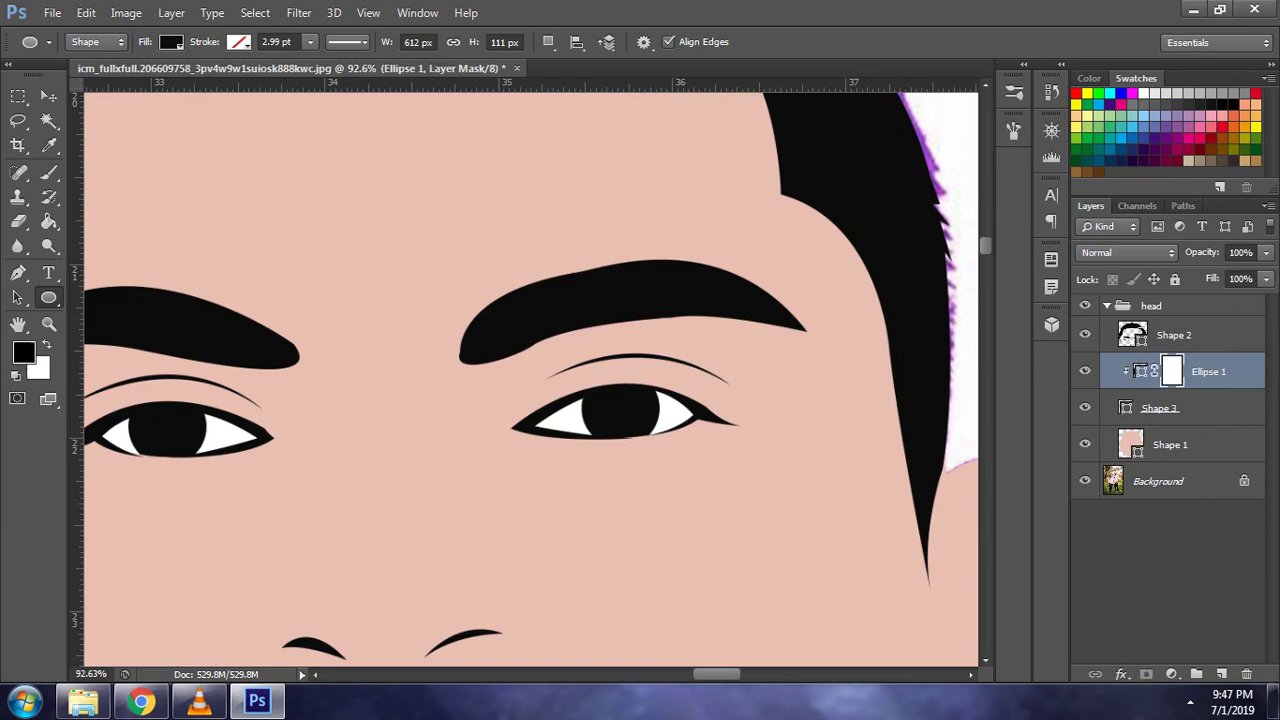
{"action": "left_click", "coordinate": [1085, 305]}
{"action": "key", "text": "e"}
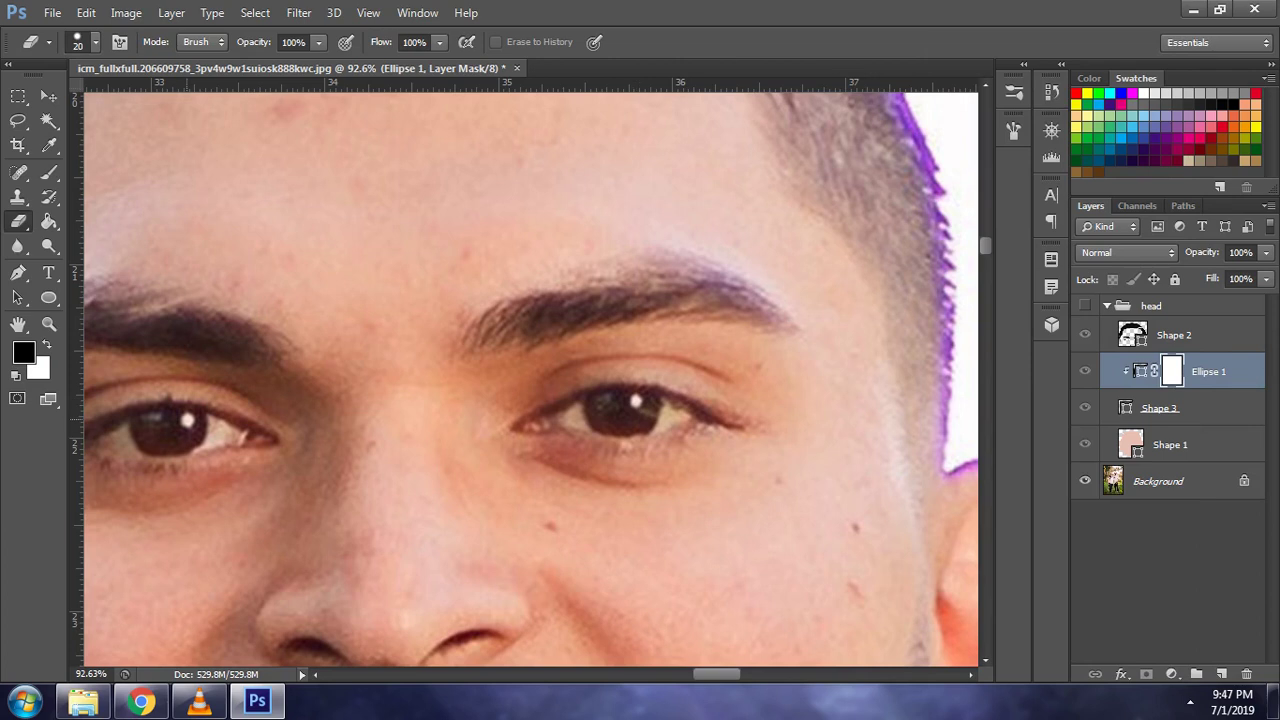
{"action": "left_click", "coordinate": [1085, 305]}
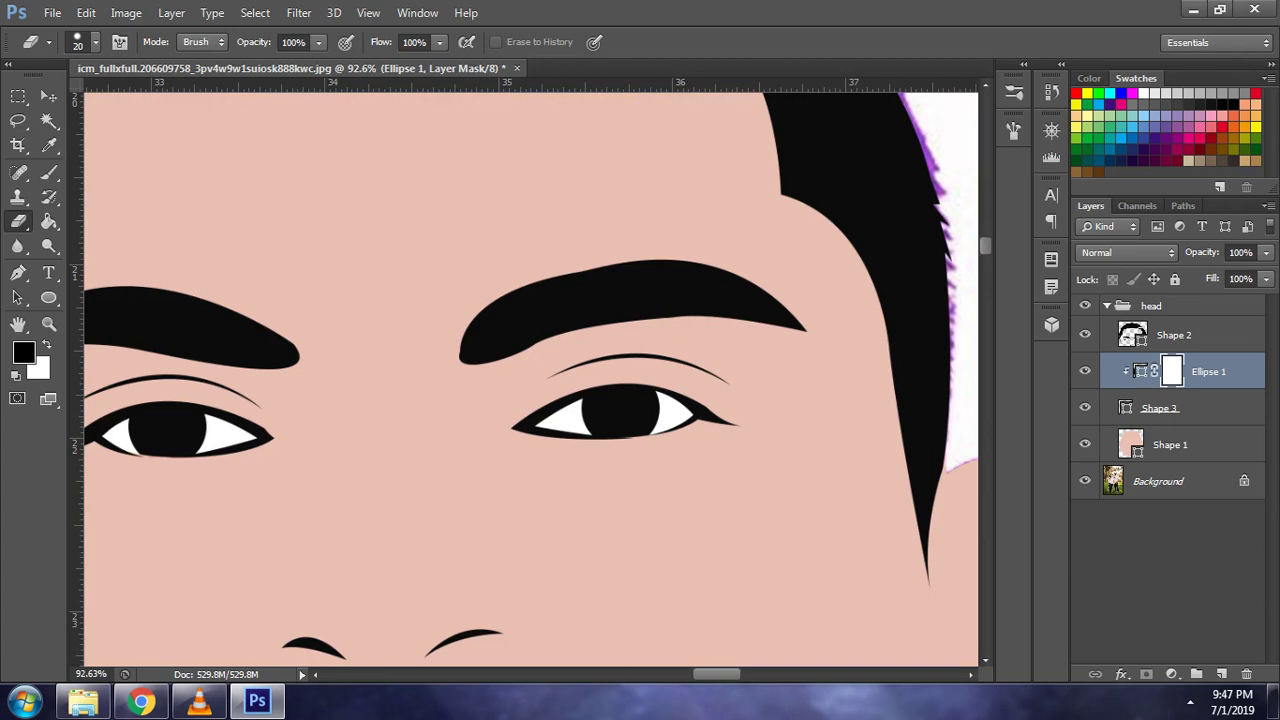
{"action": "key", "text": "x"}
- Hide the cartoon head group and zoom in on the photo's beard area
{"action": "left_click", "coordinate": [1085, 305]}
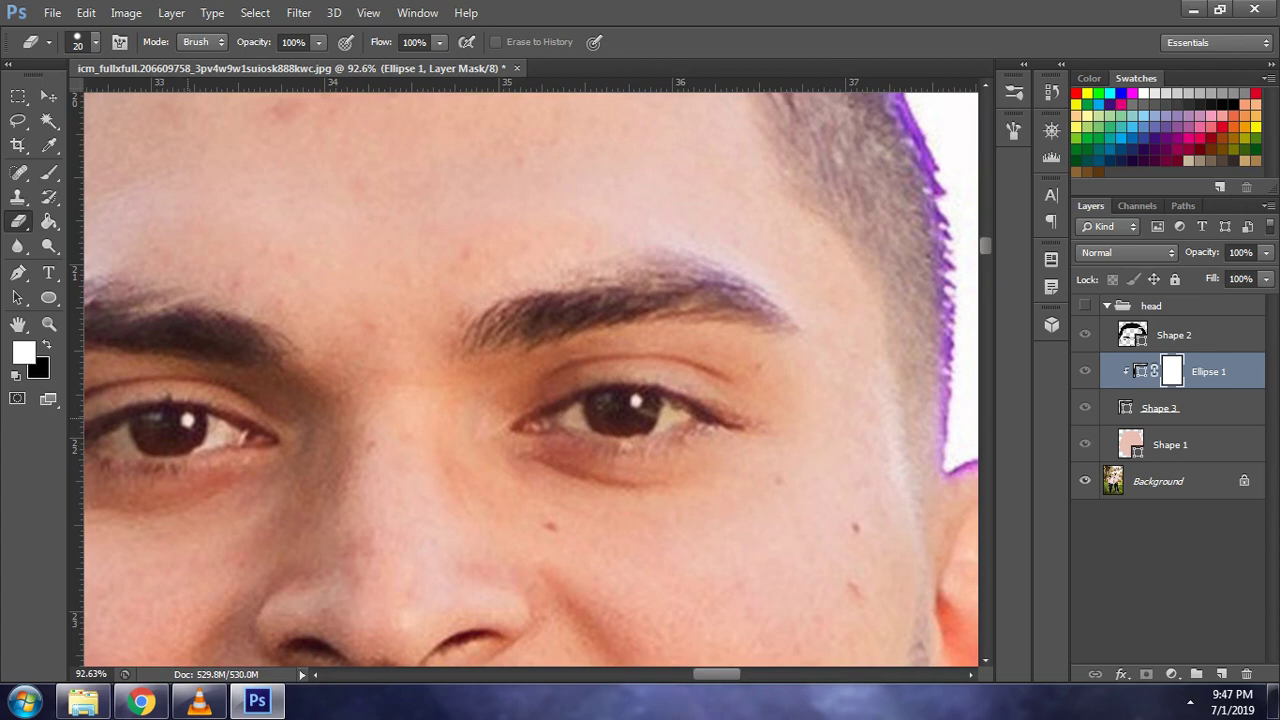
{"action": "left_click", "coordinate": [1085, 305]}
{"action": "scroll", "coordinate": [709, 420], "scroll_direction": "down", "scroll_amount": 3}
{"action": "scroll", "coordinate": [709, 420], "scroll_direction": "down", "scroll_amount": 3}
{"action": "scroll", "coordinate": [530, 380], "scroll_direction": "down", "scroll_amount": 3}
{"action": "scroll", "coordinate": [530, 380], "scroll_direction": "up", "scroll_amount": 1}
{"action": "scroll", "coordinate": [530, 380], "scroll_direction": "up", "scroll_amount": 2}
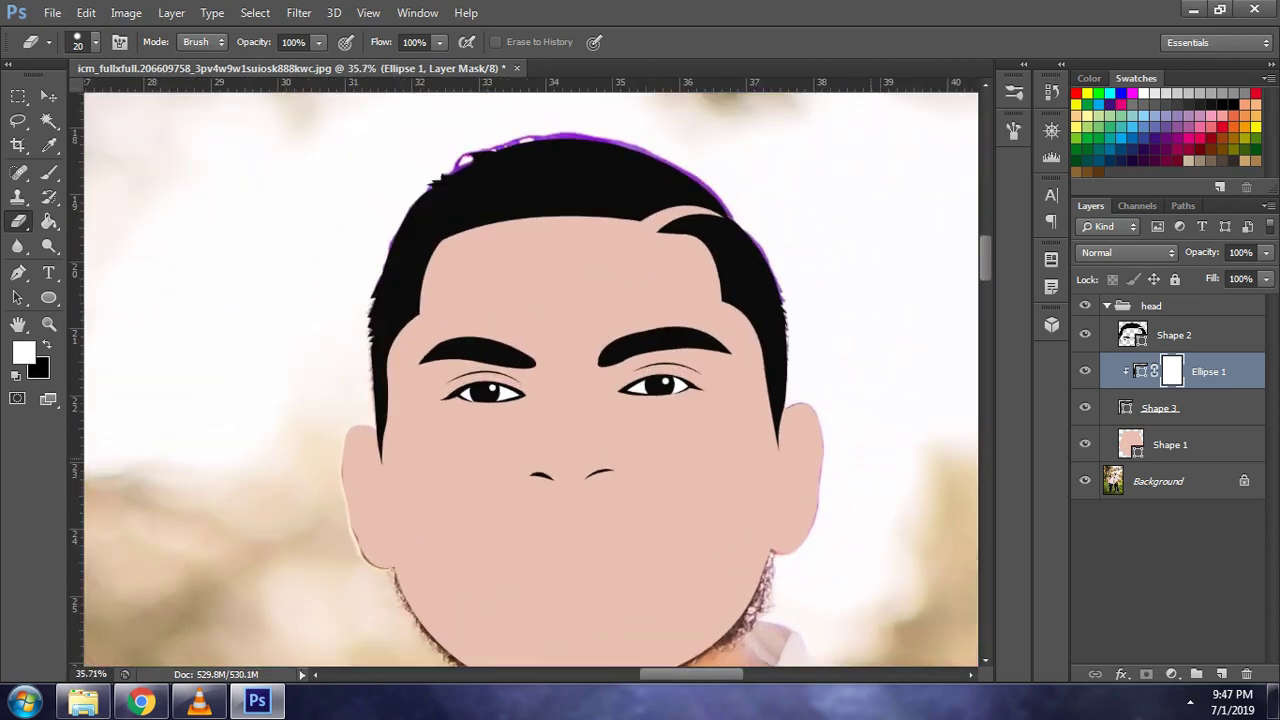
{"action": "left_click", "coordinate": [1085, 305]}
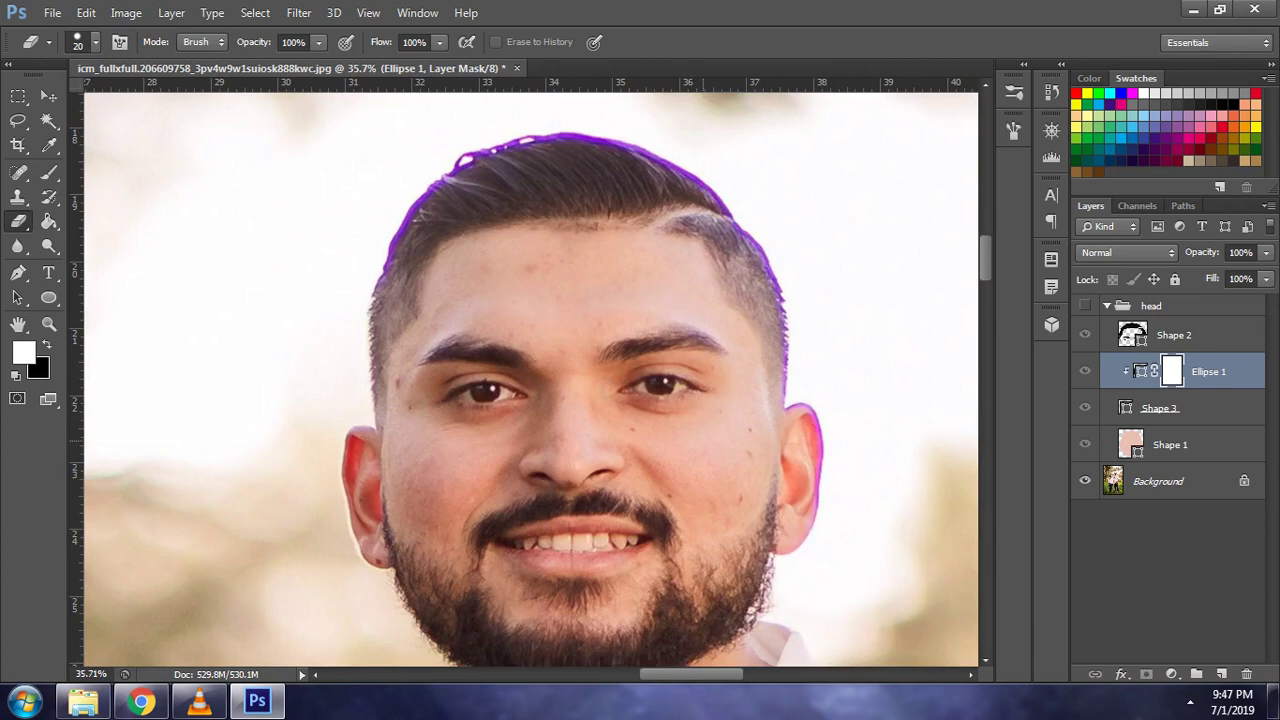
{"action": "scroll", "coordinate": [530, 380], "scroll_direction": "up", "scroll_amount": 2}
{"action": "scroll", "coordinate": [530, 380], "scroll_direction": "up", "scroll_amount": 2}
{"action": "scroll", "coordinate": [530, 380], "scroll_direction": "down", "scroll_amount": 2}
{"action": "scroll", "coordinate": [530, 380], "scroll_direction": "down", "scroll_amount": 2}
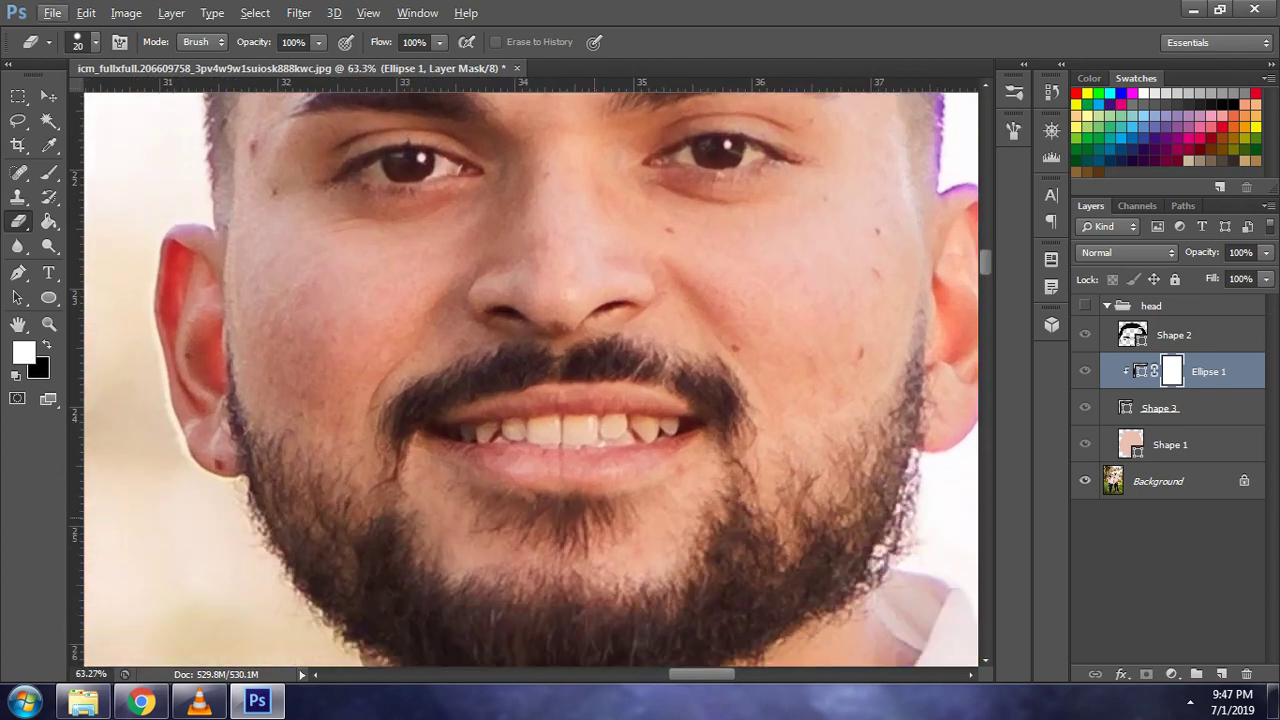
- Start the Pen shape path at the left ear and trace down along the jaw
{"action": "key", "text": "p"}
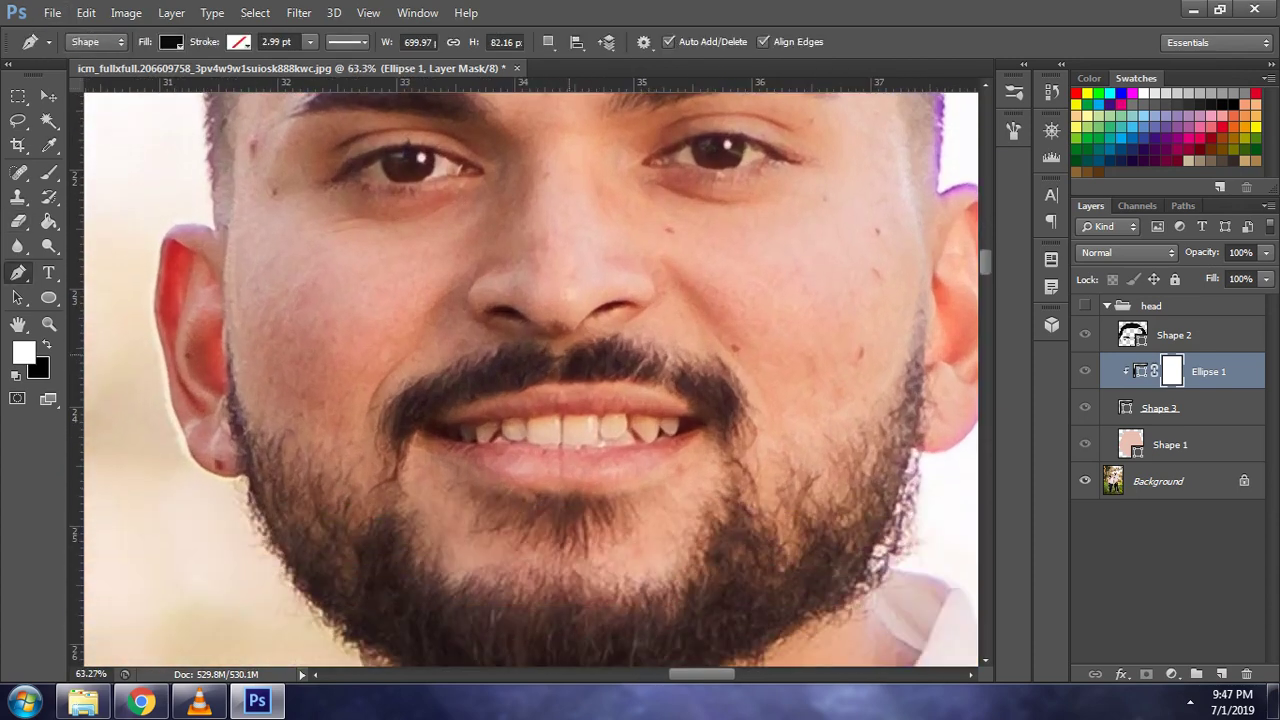
{"action": "scroll", "coordinate": [530, 380], "scroll_direction": "down", "scroll_amount": 2}
{"action": "scroll", "coordinate": [530, 380], "scroll_direction": "up", "scroll_amount": 2}
{"action": "scroll", "coordinate": [530, 380], "scroll_direction": "up", "scroll_amount": 1}
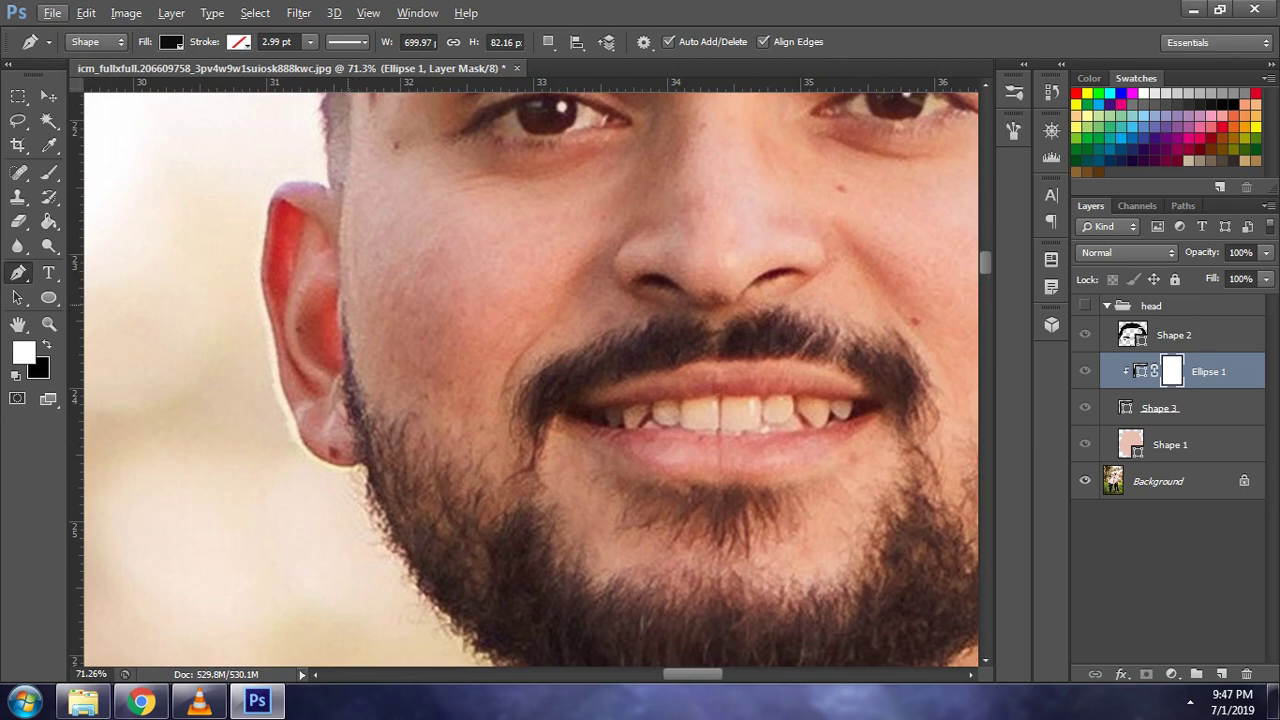
{"action": "left_click", "coordinate": [341, 298]}
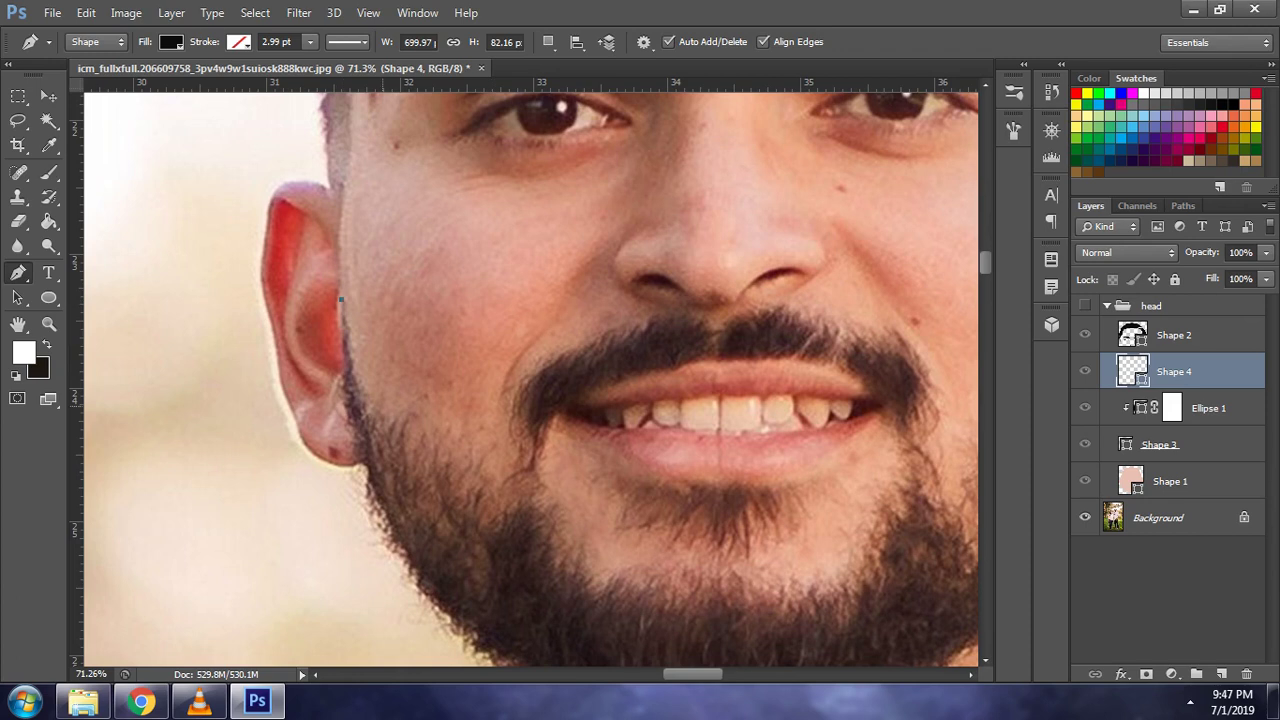
{"action": "left_click_drag", "start_coordinate": [376, 411], "coordinate": [406, 434]}
{"action": "scroll", "coordinate": [405, 414], "scroll_direction": "down", "scroll_amount": 2}
{"action": "scroll", "coordinate": [470, 430], "scroll_direction": "down", "scroll_amount": 1}
{"action": "left_click_drag", "start_coordinate": [473, 432], "coordinate": [498, 467]}
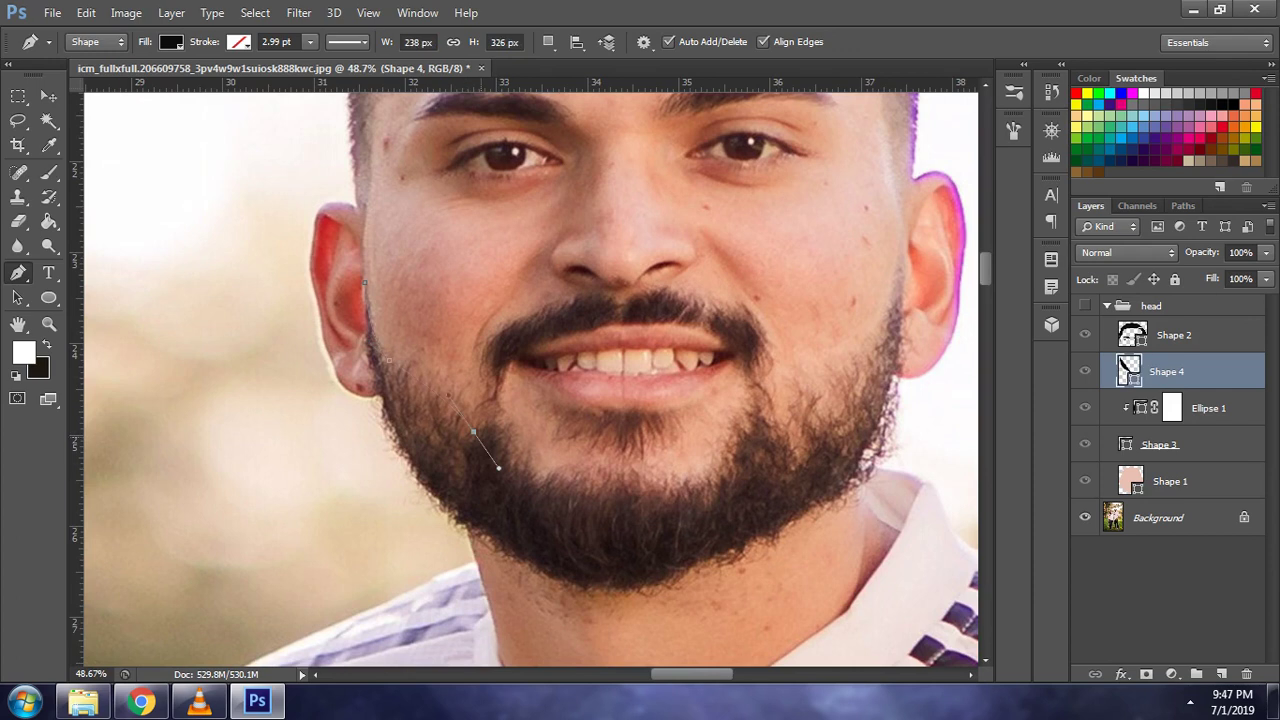
{"action": "scroll", "coordinate": [498, 467], "scroll_direction": "up", "scroll_amount": 2}
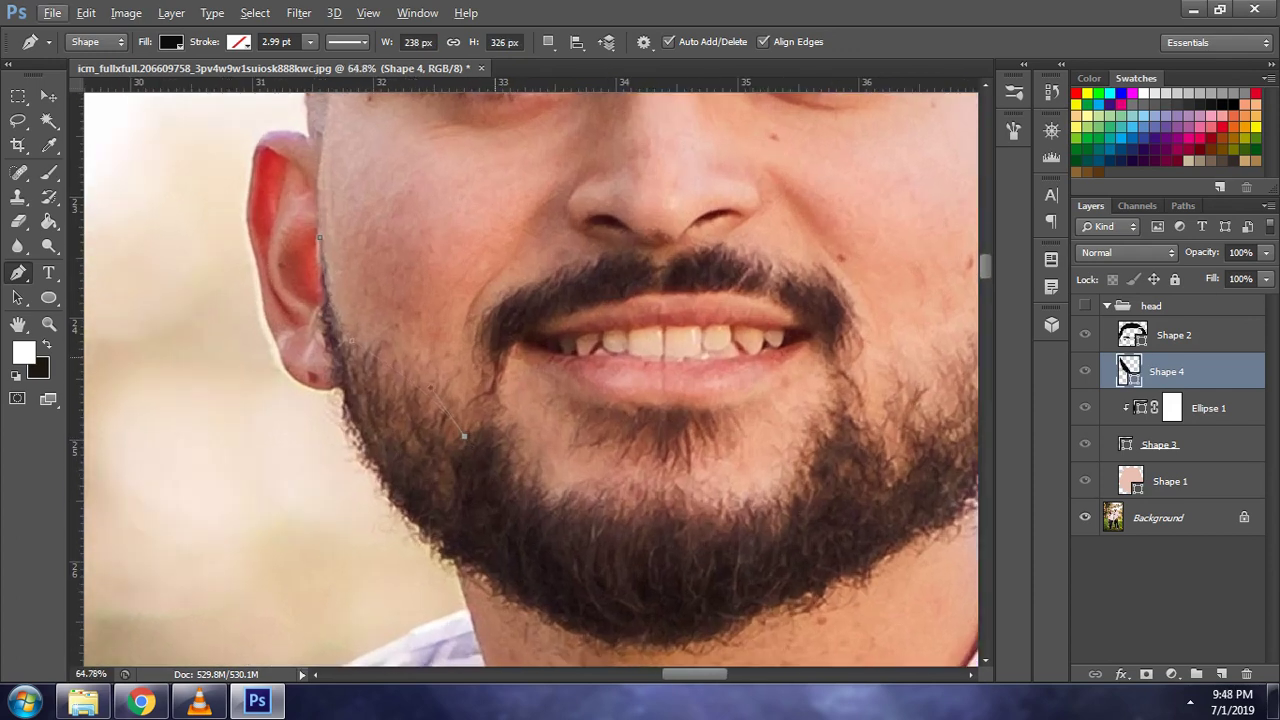
- Trace the beard edge around the top and underside of the moustache and past the mouth corner
{"action": "left_click", "coordinate": [479, 332]}
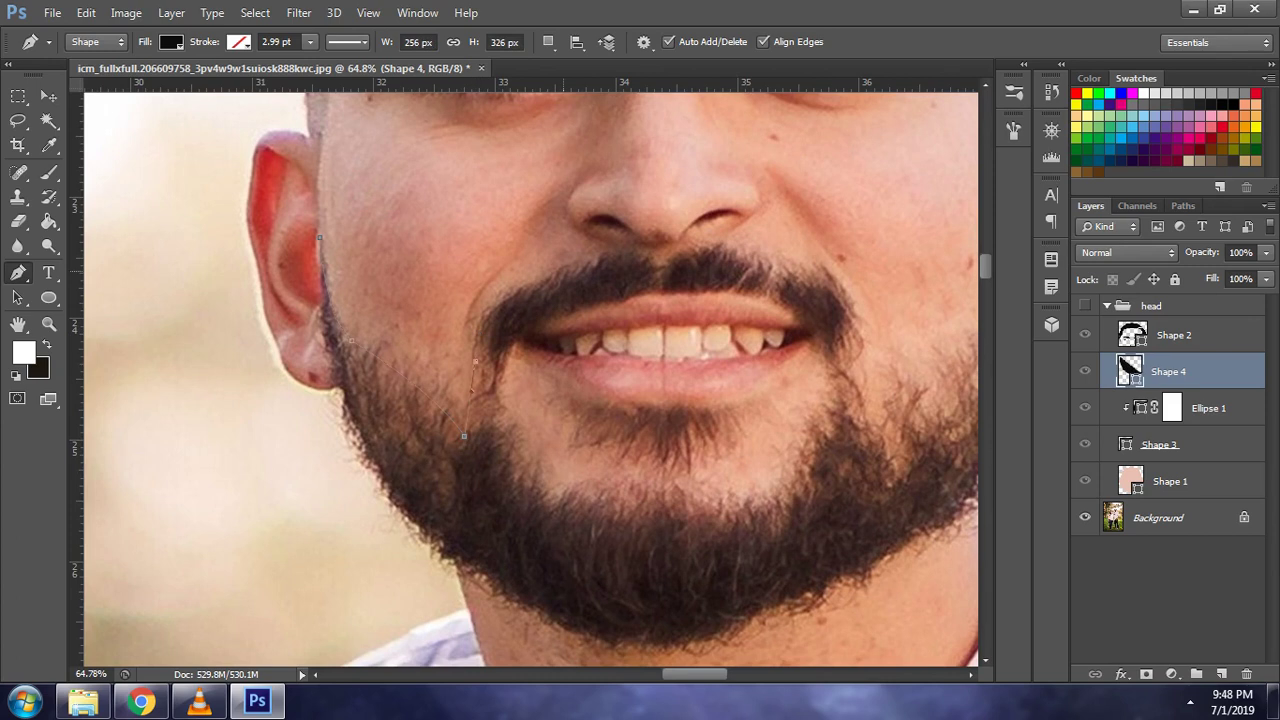
{"action": "left_click_drag", "start_coordinate": [612, 256], "coordinate": [774, 226]}
{"action": "left_click", "coordinate": [612, 256], "text": "alt"}
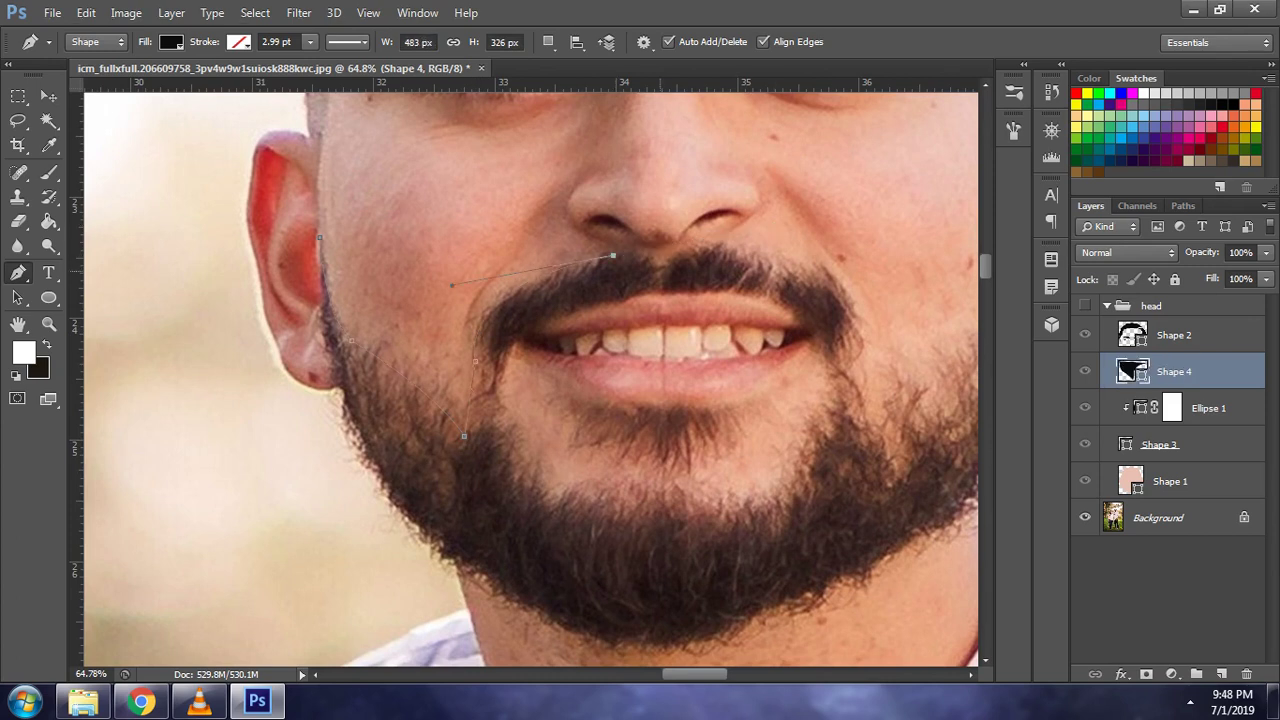
{"action": "left_click_drag", "start_coordinate": [659, 281], "coordinate": [659, 322]}
{"action": "mouse_move", "coordinate": [560, 313]}
{"action": "left_mouse_down"}
{"action": "mouse_move", "coordinate": [463, 326]}
{"action": "mouse_move", "coordinate": [500, 411]}
{"action": "left_mouse_up"}
{"action": "left_click", "coordinate": [560, 313], "text": "alt"}
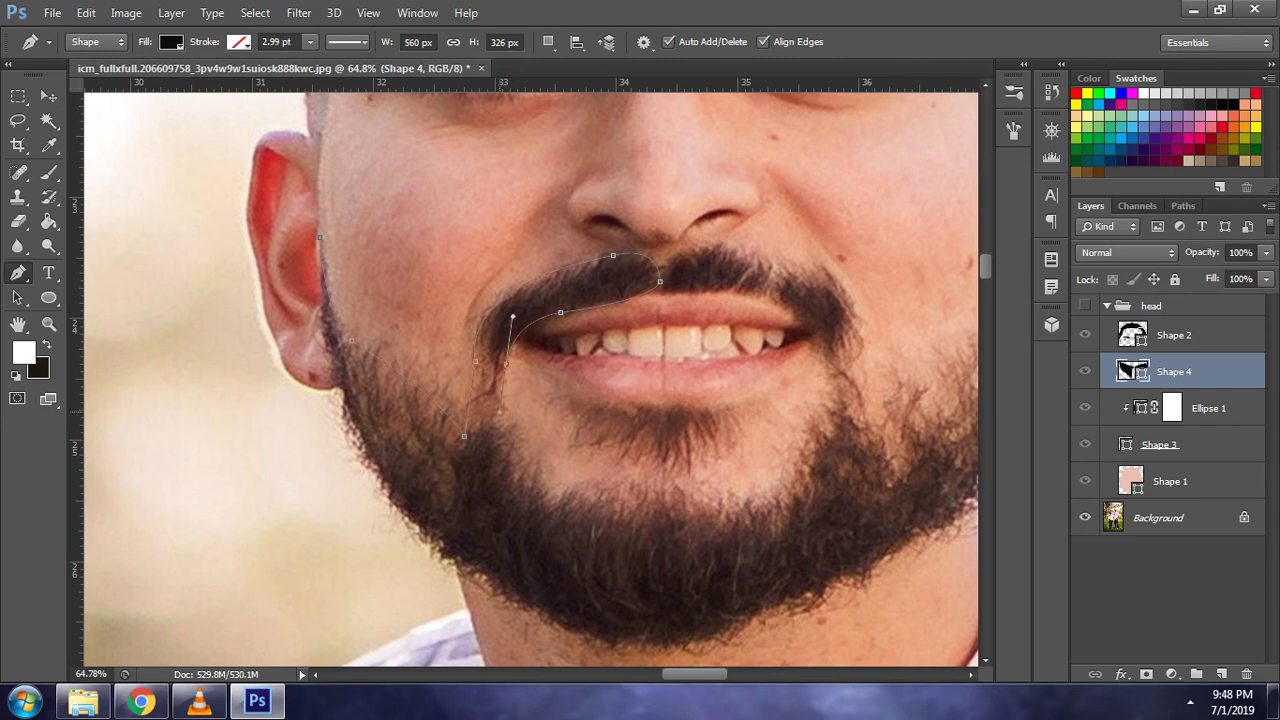
{"action": "left_click_drag", "start_coordinate": [490, 424], "coordinate": [516, 445]}
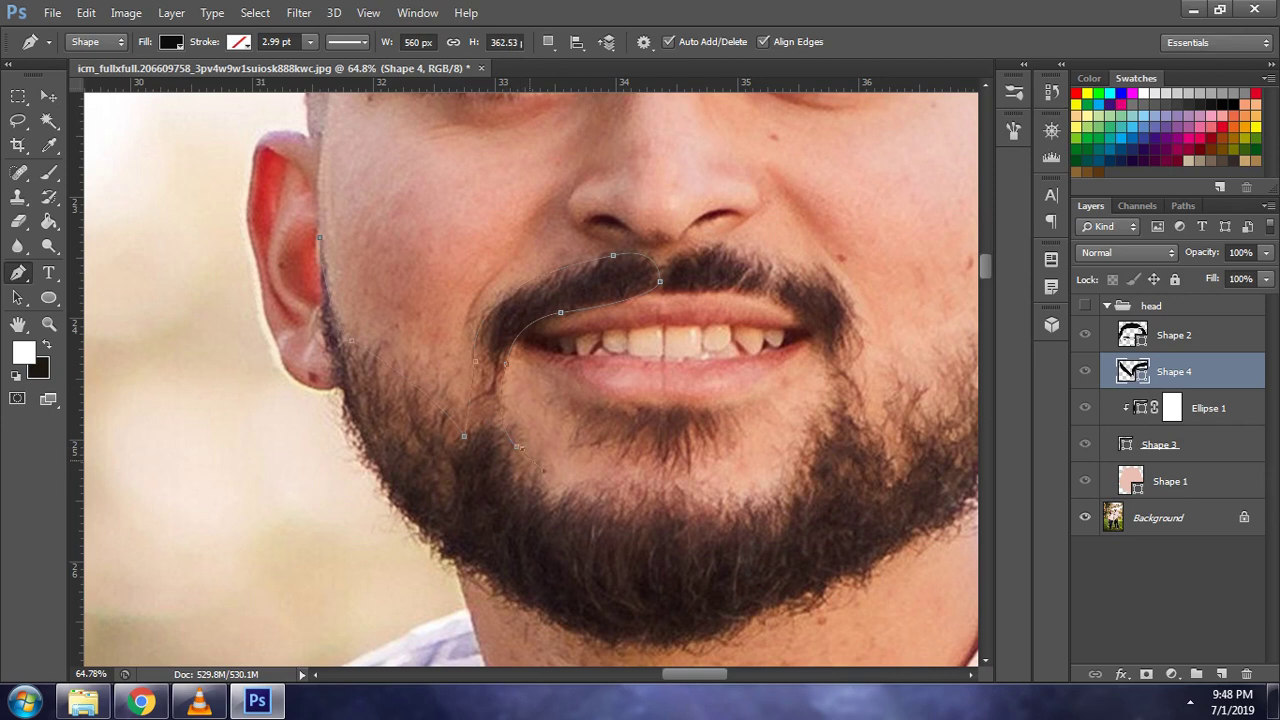
{"action": "left_click_drag", "start_coordinate": [572, 489], "coordinate": [608, 458]}
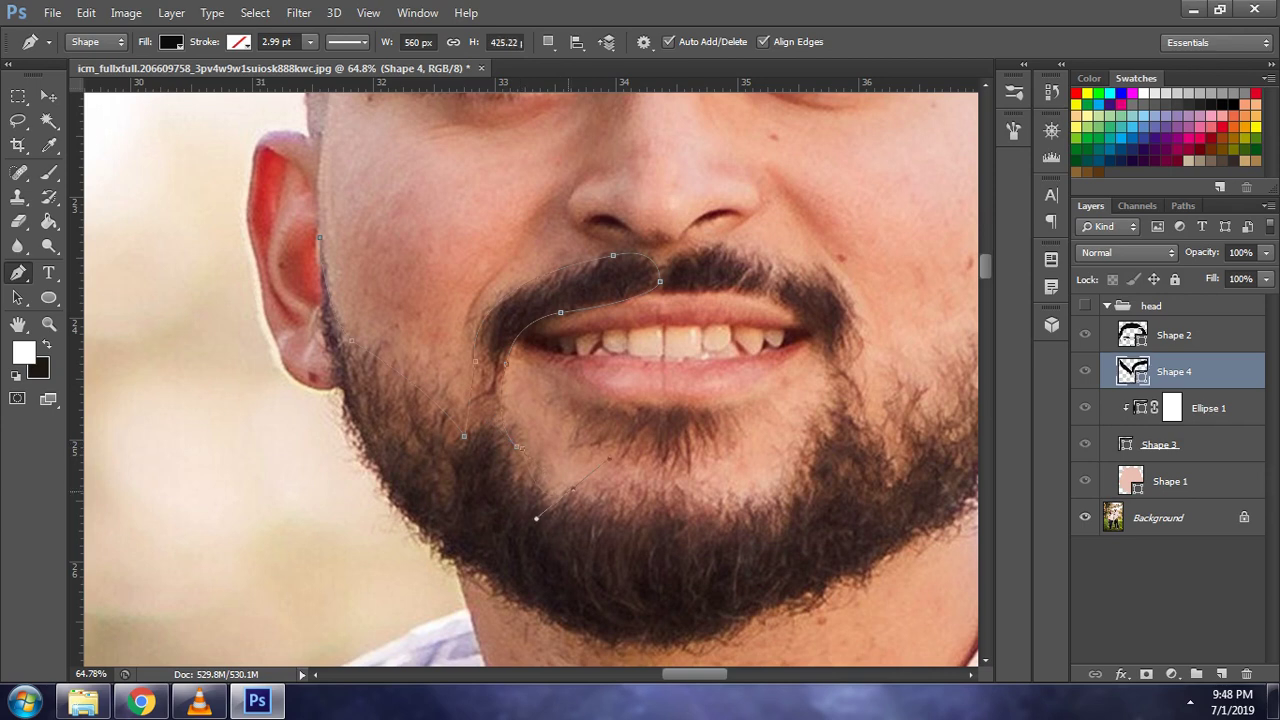
- Continue the outline across the chin, replacing one misplaced point
{"action": "scroll", "coordinate": [681, 490], "scroll_direction": "down", "scroll_amount": 2}
{"action": "scroll", "coordinate": [688, 500], "scroll_direction": "up", "scroll_amount": 2}
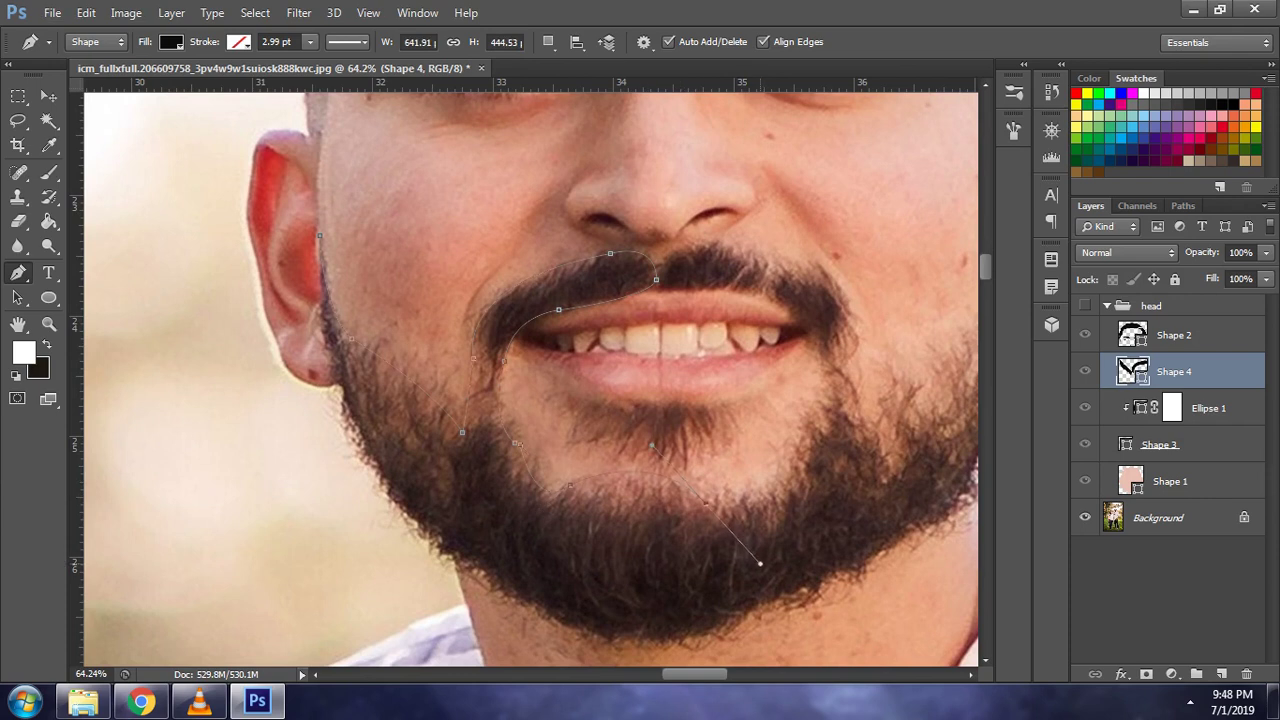
{"action": "left_click", "coordinate": [627, 471]}
{"action": "key", "text": "ctrl+z"}
{"action": "left_click", "coordinate": [683, 492]}
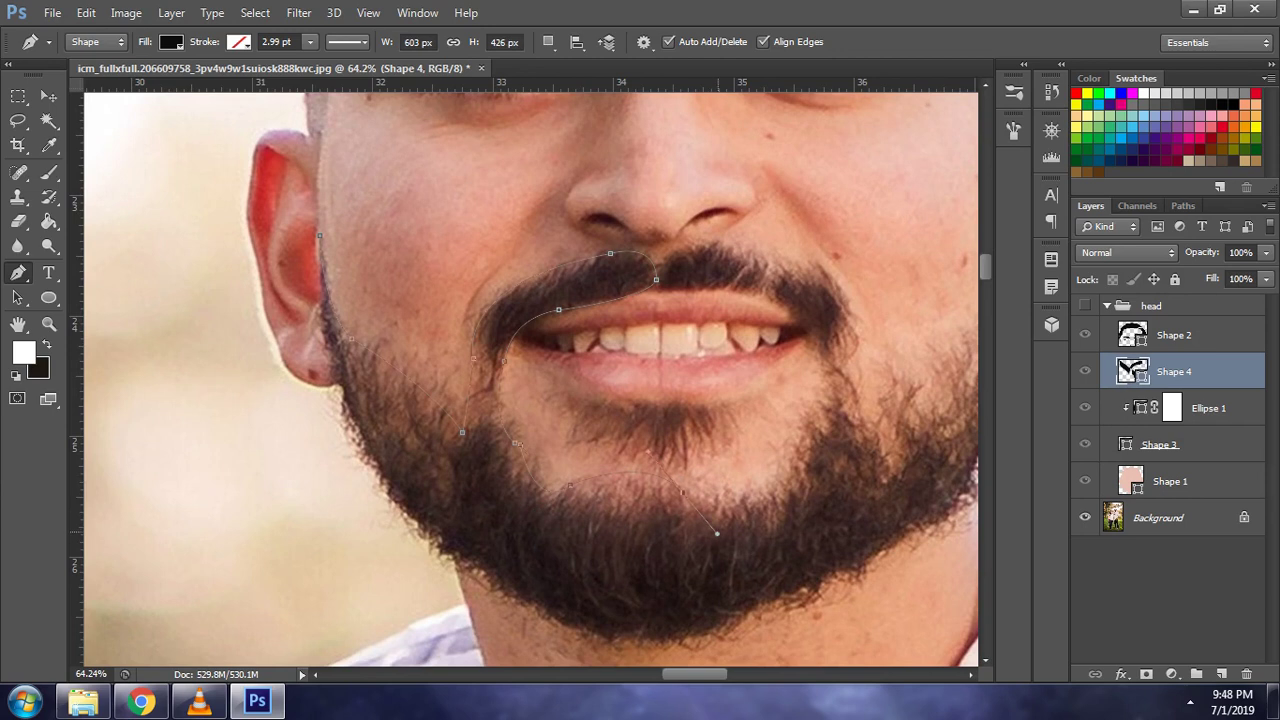
{"action": "left_click", "coordinate": [683, 493]}
{"action": "left_click_drag", "start_coordinate": [791, 475], "coordinate": [820, 433]}
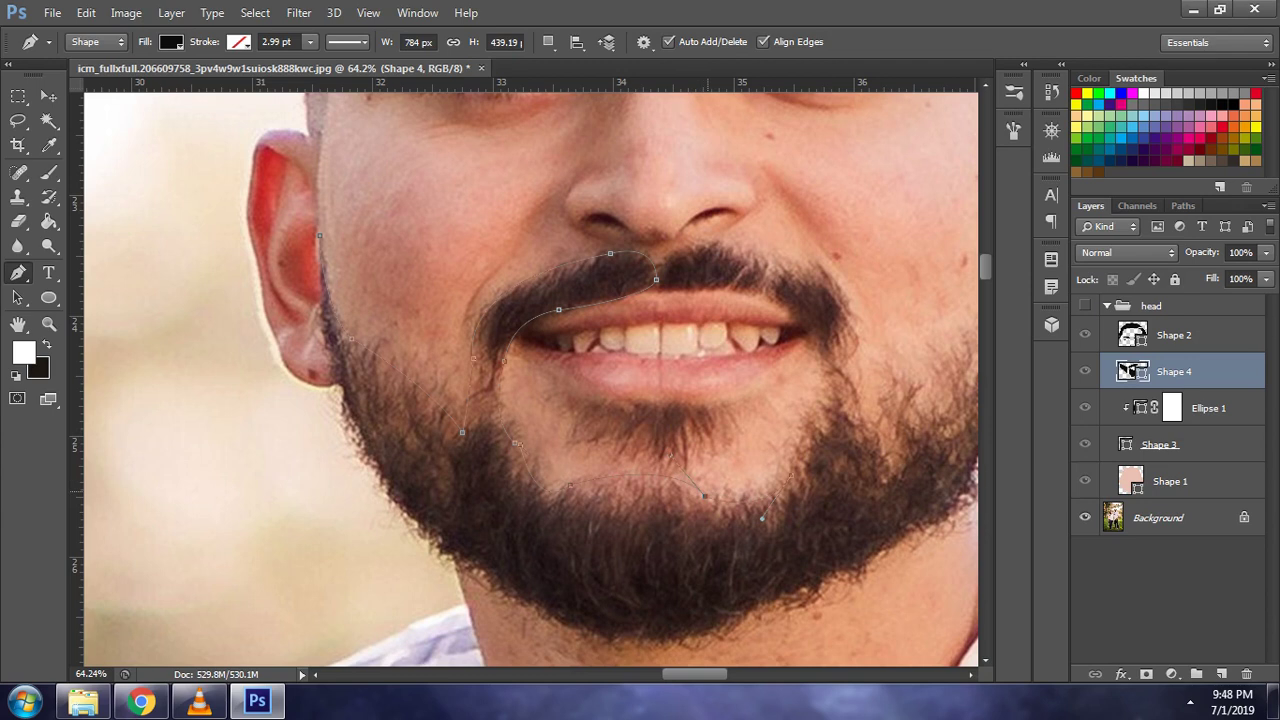
{"action": "left_click_drag", "start_coordinate": [707, 496], "coordinate": [672, 455]}
- Extend the outline up around the right mouth corner and over the moustache's right half
{"action": "left_click", "coordinate": [828, 393]}
{"action": "left_click_drag", "start_coordinate": [758, 294], "coordinate": [822, 299]}
{"action": "left_click", "coordinate": [758, 294], "text": "alt"}
{"action": "left_click_drag", "start_coordinate": [679, 283], "coordinate": [695, 280]}
{"action": "left_click_drag", "start_coordinate": [695, 280], "coordinate": [727, 238]}
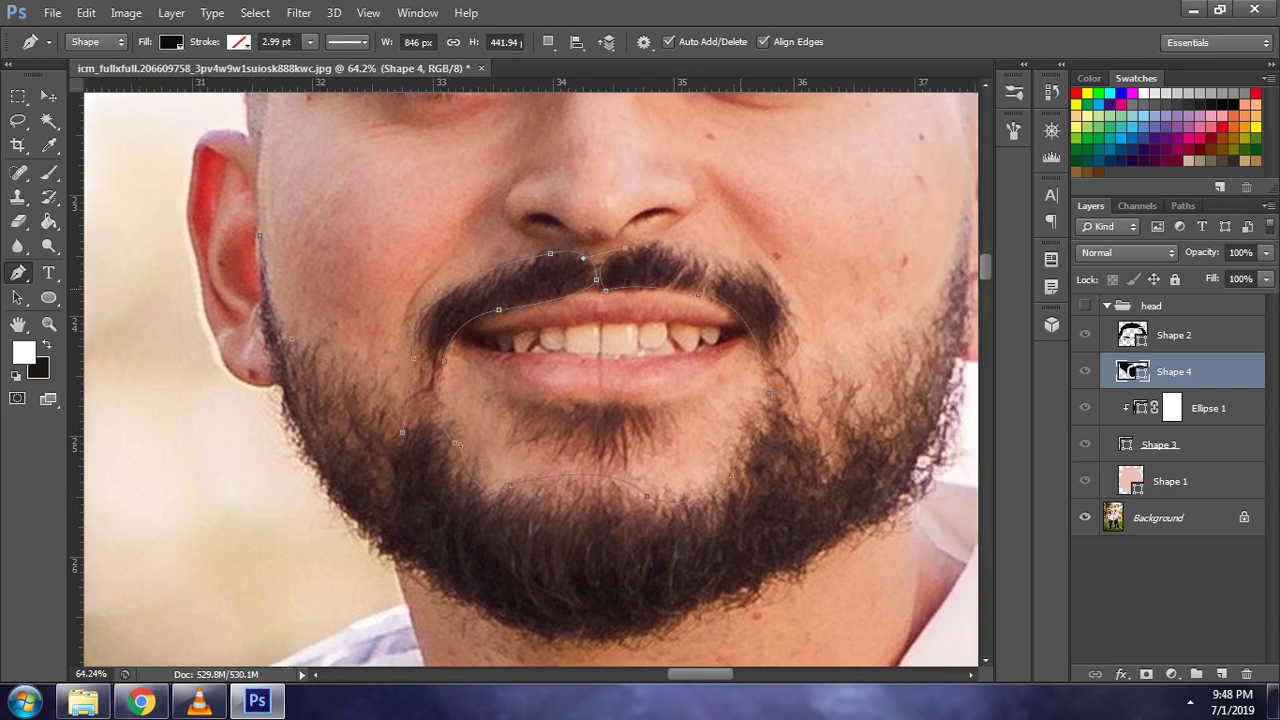
{"action": "scroll", "coordinate": [640, 380], "scroll_direction": "right", "scroll_amount": 3}
{"action": "mouse_move", "coordinate": [731, 302]}
{"action": "left_mouse_down"}
{"action": "mouse_move", "coordinate": [768, 367]}
{"action": "mouse_move", "coordinate": [748, 363]}
{"action": "mouse_move", "coordinate": [773, 365]}
{"action": "left_mouse_up"}
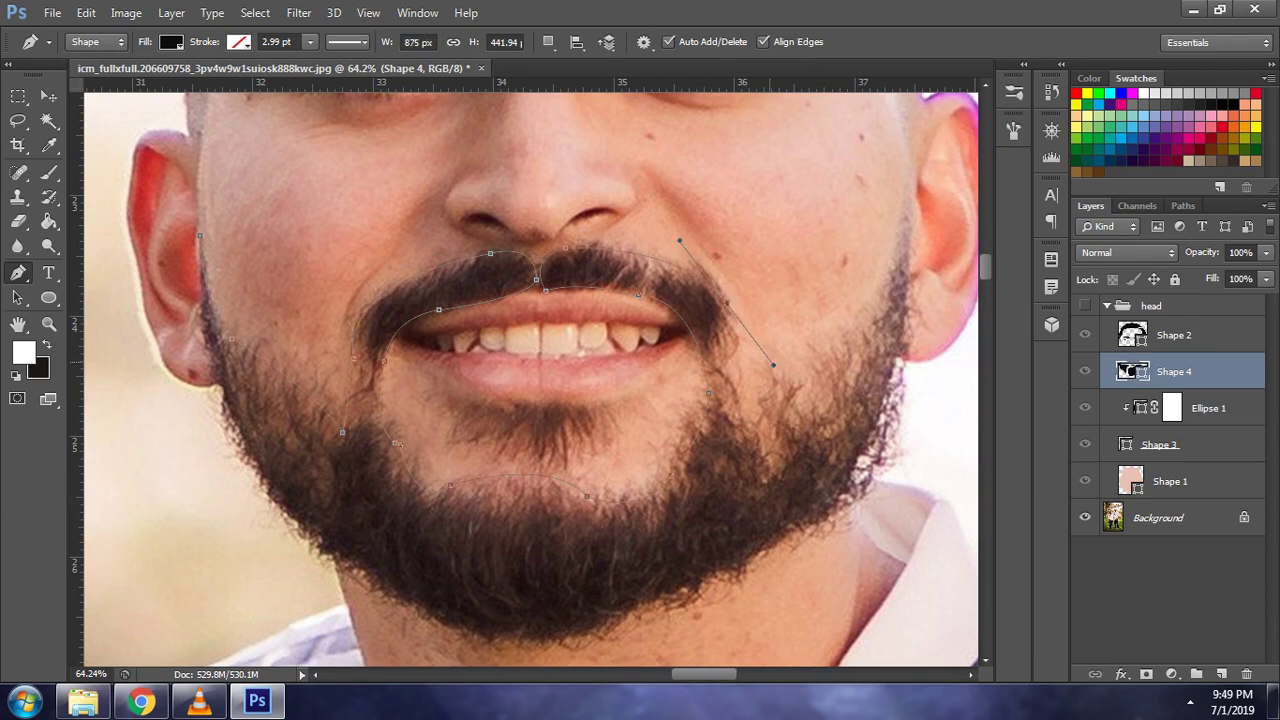
- Carry the outline from the right jaw beside the mouth across the cheek to the sideburn
{"action": "scroll", "coordinate": [773, 365], "scroll_direction": "down", "scroll_amount": 1}
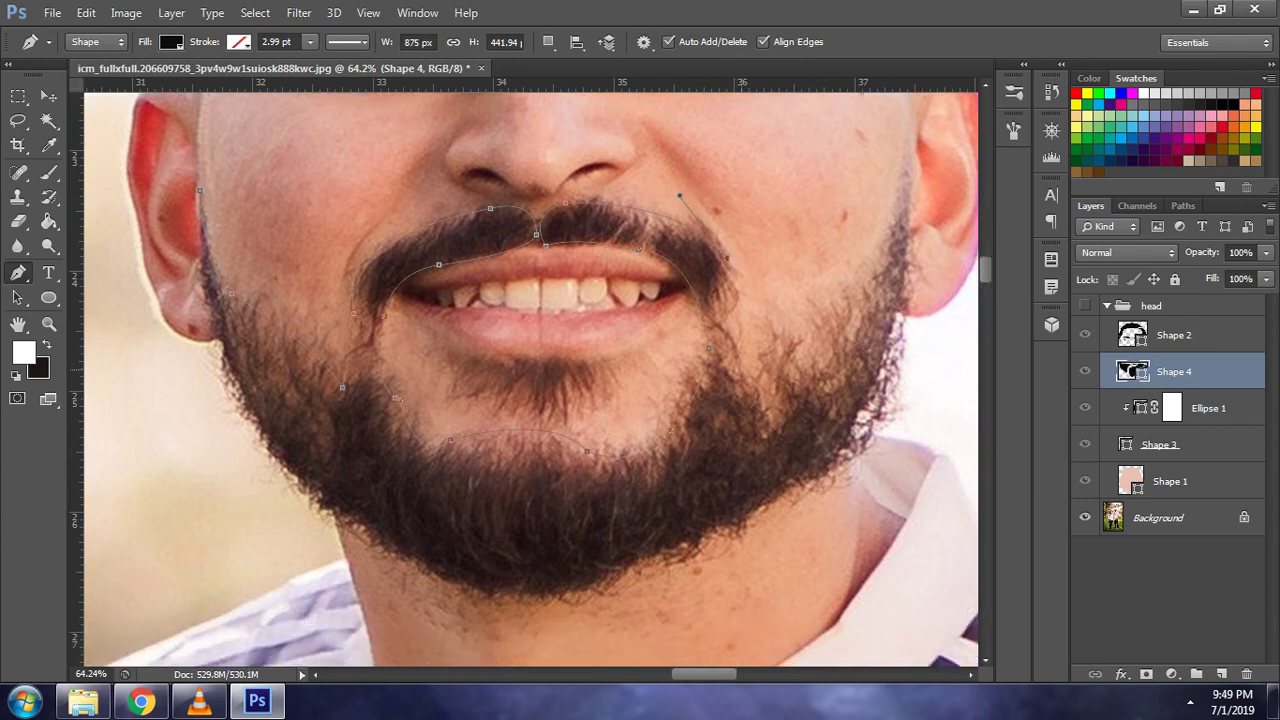
{"action": "left_click_drag", "start_coordinate": [741, 370], "coordinate": [737, 426]}
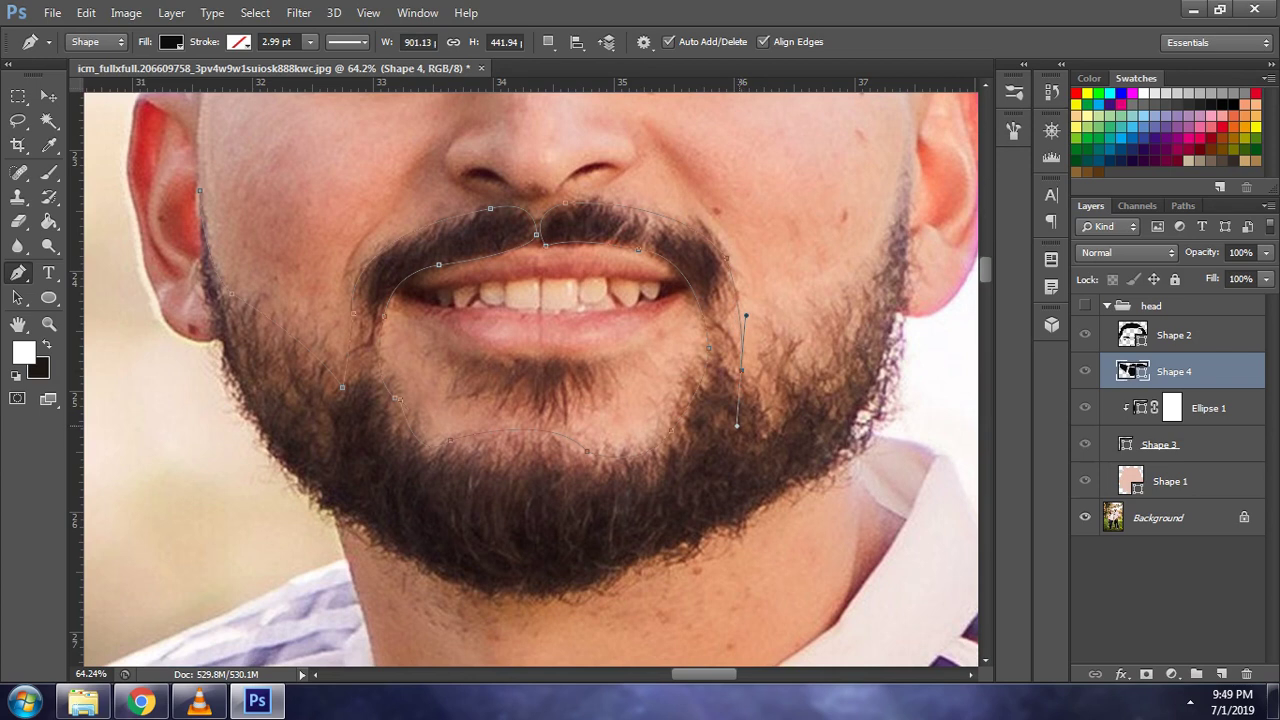
{"action": "left_click", "coordinate": [741, 370], "text": "alt"}
{"action": "mouse_move", "coordinate": [866, 297]}
{"action": "left_mouse_down"}
{"action": "mouse_move", "coordinate": [918, 262]}
{"action": "mouse_move", "coordinate": [800, 324]}
{"action": "left_mouse_up"}
{"action": "scroll", "coordinate": [800, 324], "scroll_direction": "up", "scroll_amount": 2}
{"action": "scroll", "coordinate": [800, 324], "scroll_direction": "up", "scroll_amount": 2}
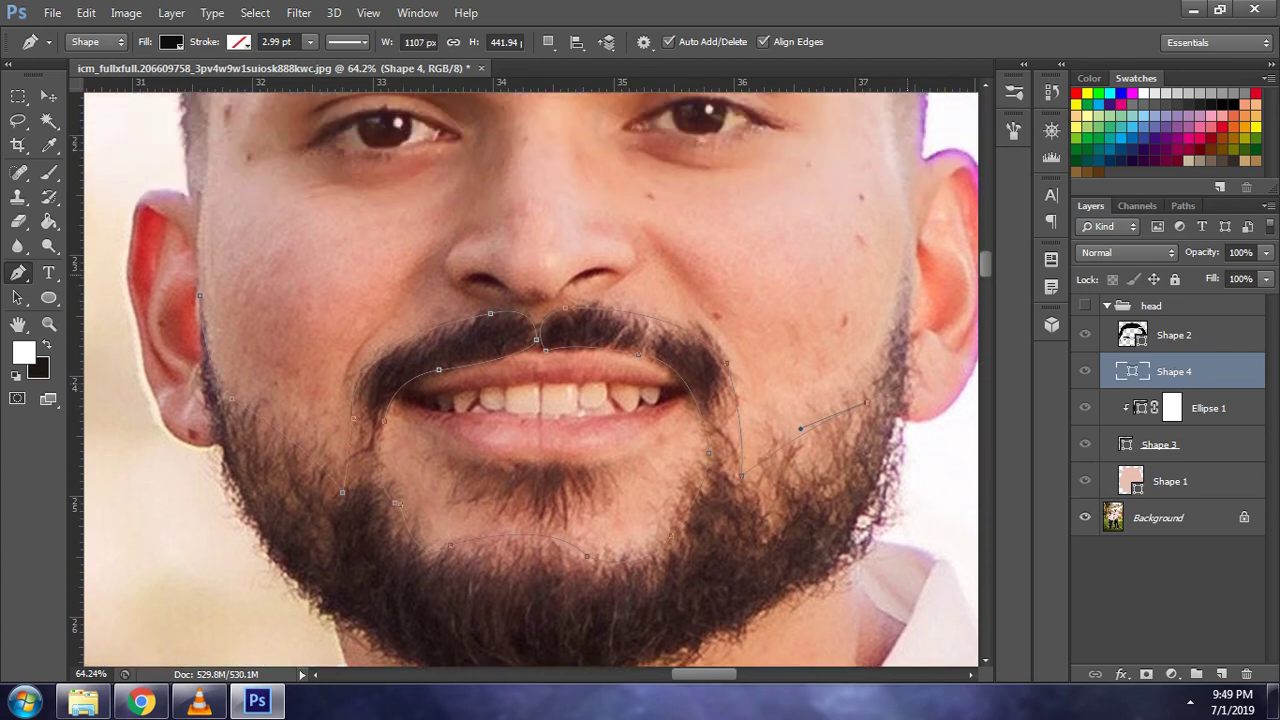
{"action": "left_click_drag", "start_coordinate": [908, 226], "coordinate": [916, 141]}
{"action": "left_click", "coordinate": [908, 226], "text": "alt"}
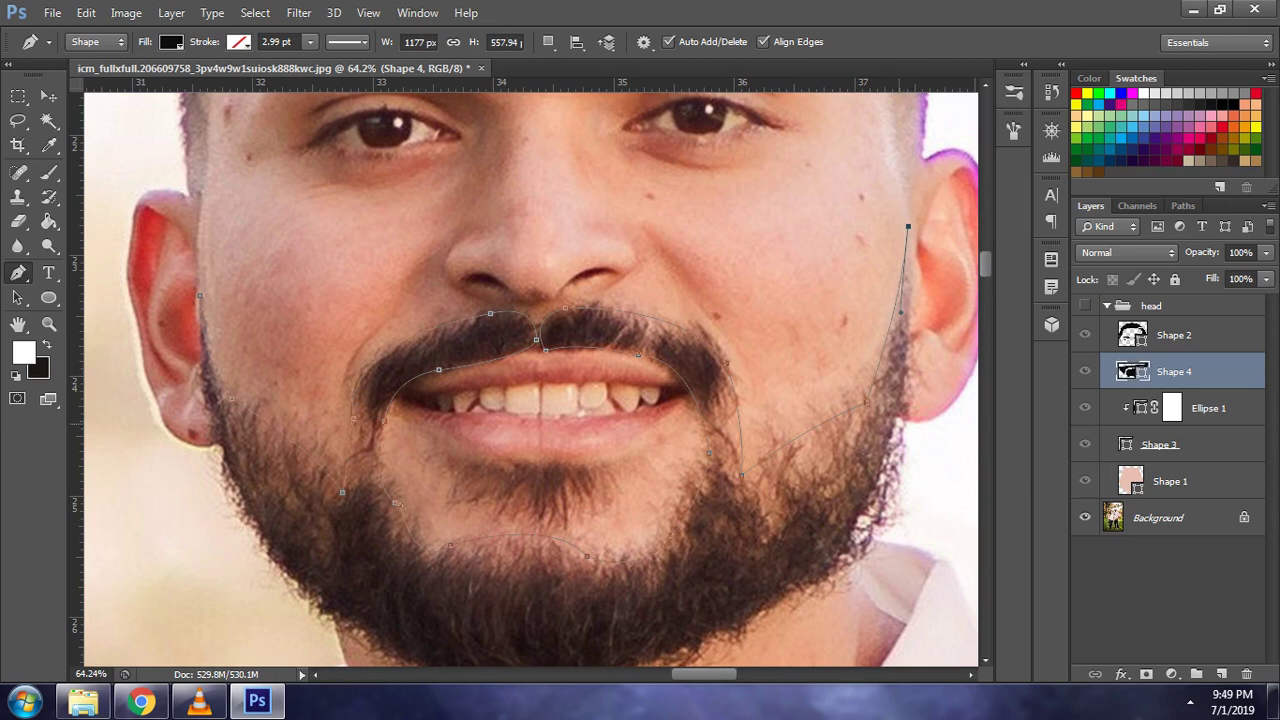
- Curve the outline down the right jawline toward the chin
{"action": "left_click_drag", "start_coordinate": [900, 423], "coordinate": [883, 509]}
{"action": "scroll", "coordinate": [870, 480], "scroll_direction": "down", "scroll_amount": 2}
{"action": "scroll", "coordinate": [860, 465], "scroll_direction": "down", "scroll_amount": 2}
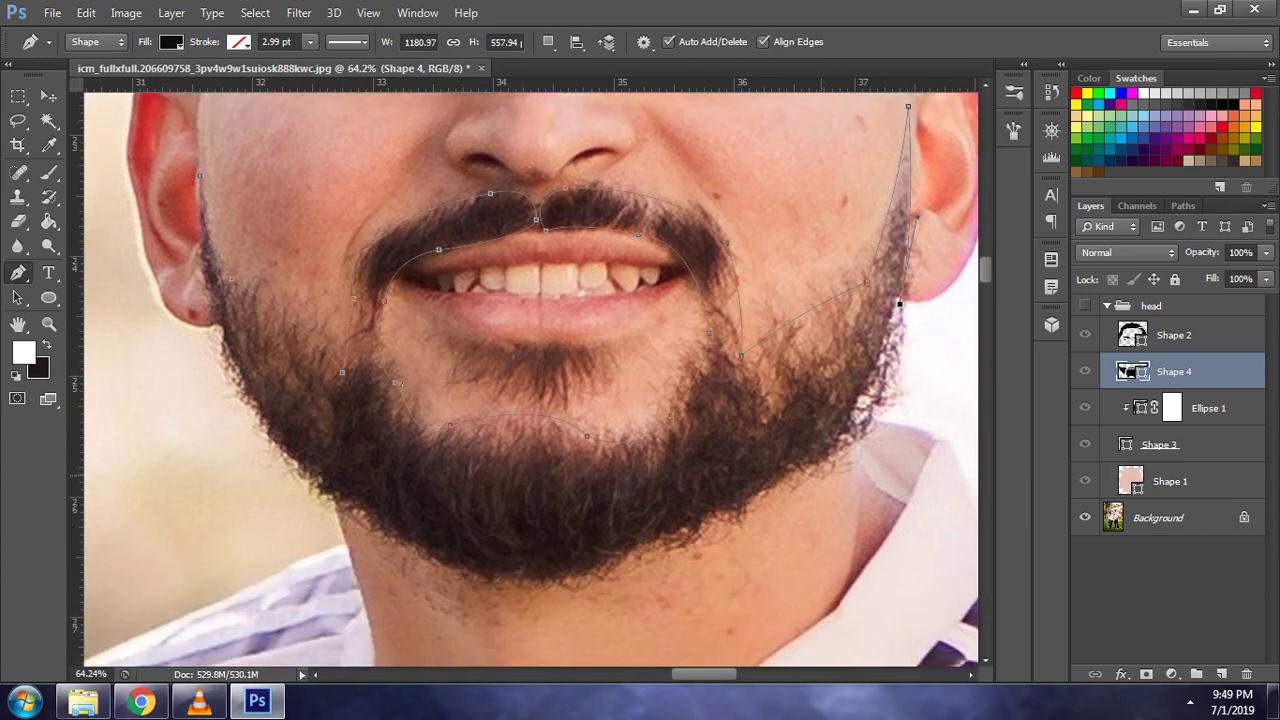
{"action": "left_click_drag", "start_coordinate": [852, 457], "coordinate": [875, 437]}
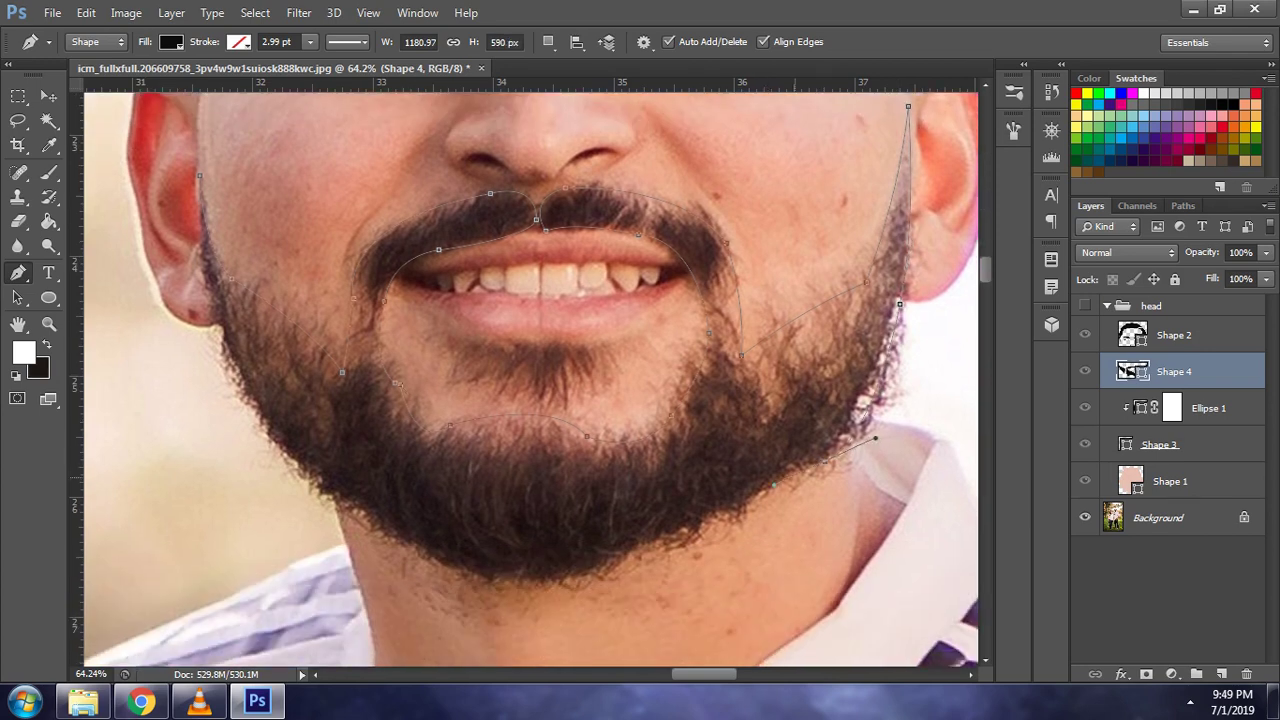
{"action": "left_click_drag", "start_coordinate": [699, 522], "coordinate": [652, 541]}
{"action": "left_click_drag", "start_coordinate": [631, 549], "coordinate": [648, 546]}
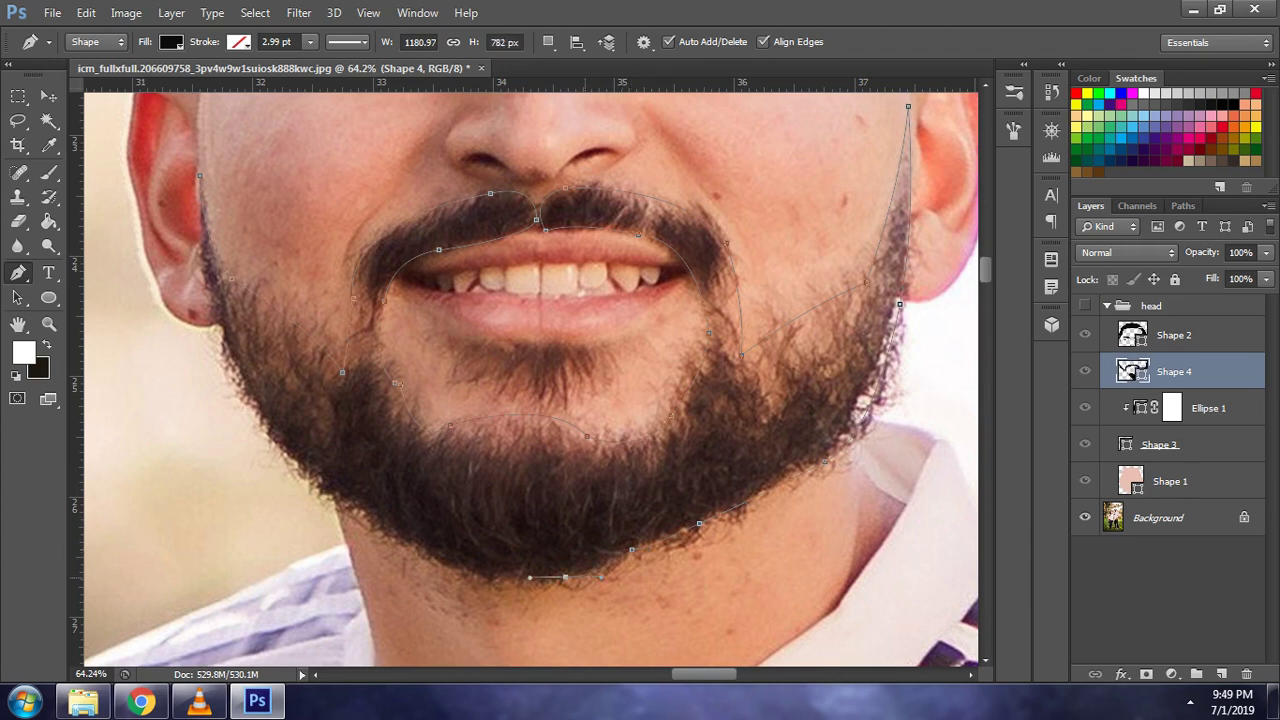
- Round the lower chin and run up the left jaw, closing the path at its first anchor
{"action": "left_click", "coordinate": [612, 550]}
{"action": "left_click_drag", "start_coordinate": [504, 576], "coordinate": [431, 562]}
{"action": "left_click", "coordinate": [504, 576], "text": "alt"}
{"action": "left_click_drag", "start_coordinate": [387, 531], "coordinate": [345, 493]}
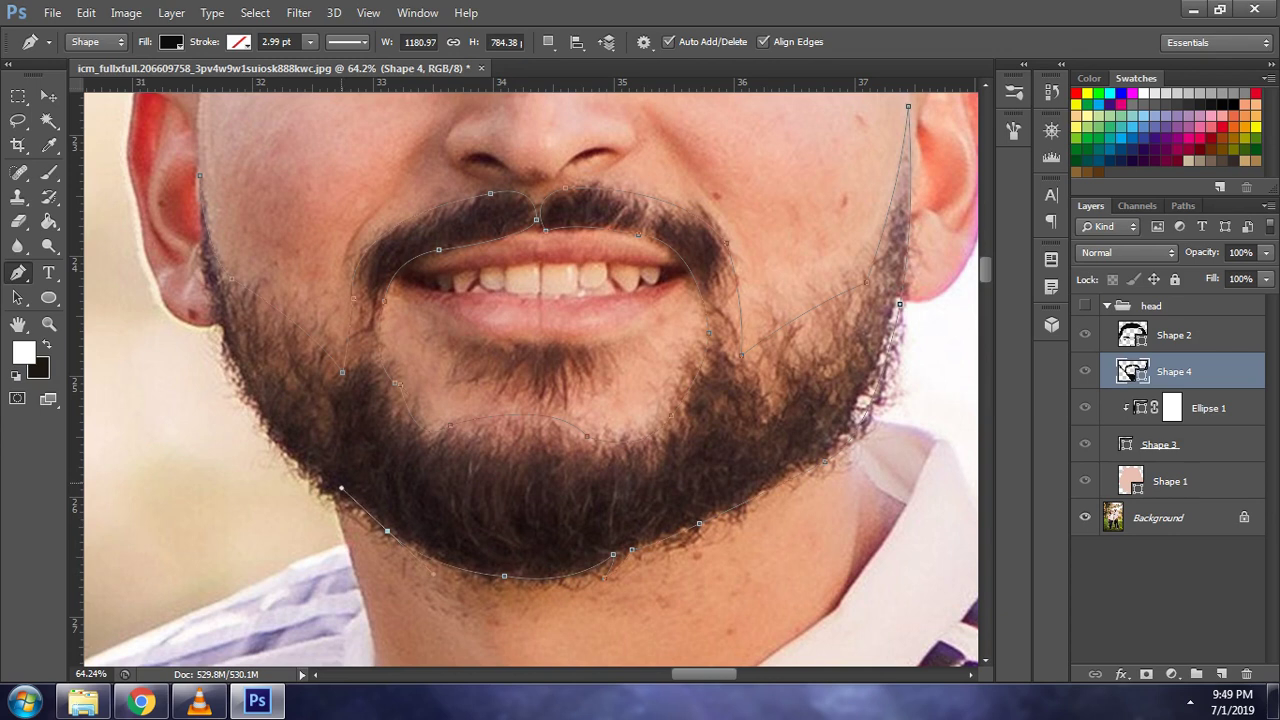
{"action": "left_click", "coordinate": [387, 531], "text": "alt"}
{"action": "scroll", "coordinate": [195, 420], "scroll_direction": "up", "scroll_amount": 5}
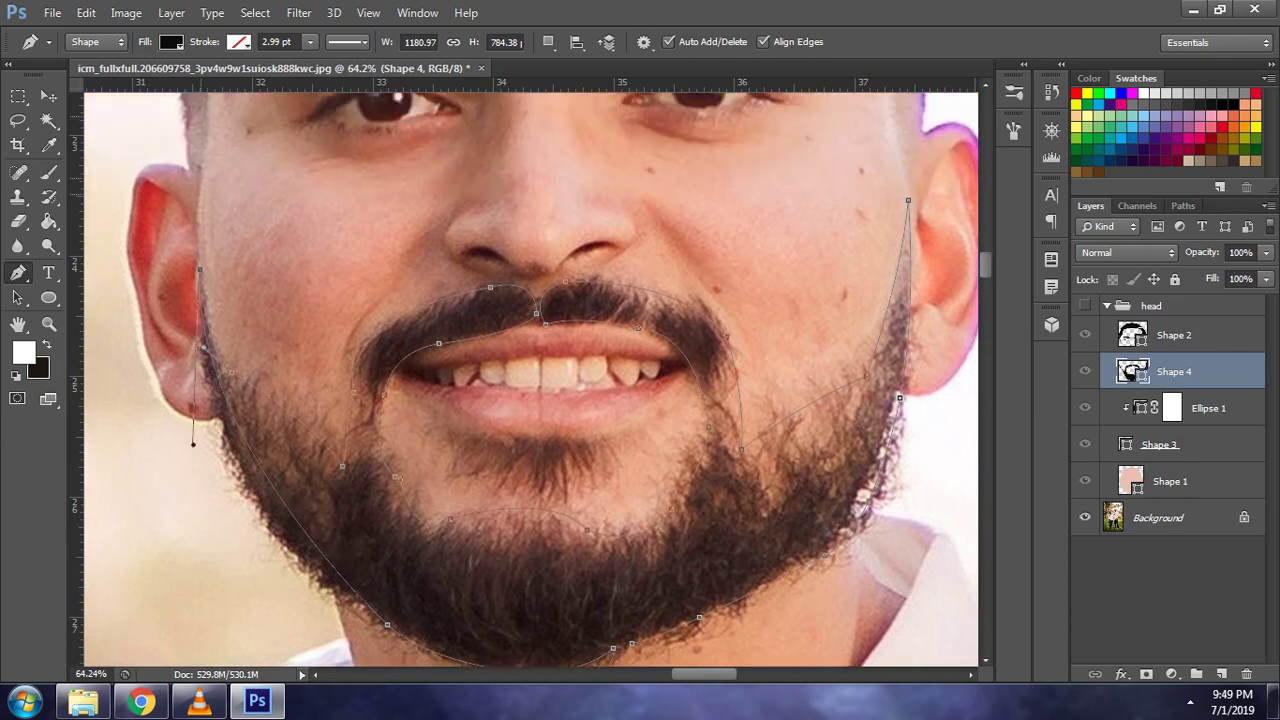
{"action": "scroll", "coordinate": [185, 634], "scroll_direction": "up", "scroll_amount": 1}
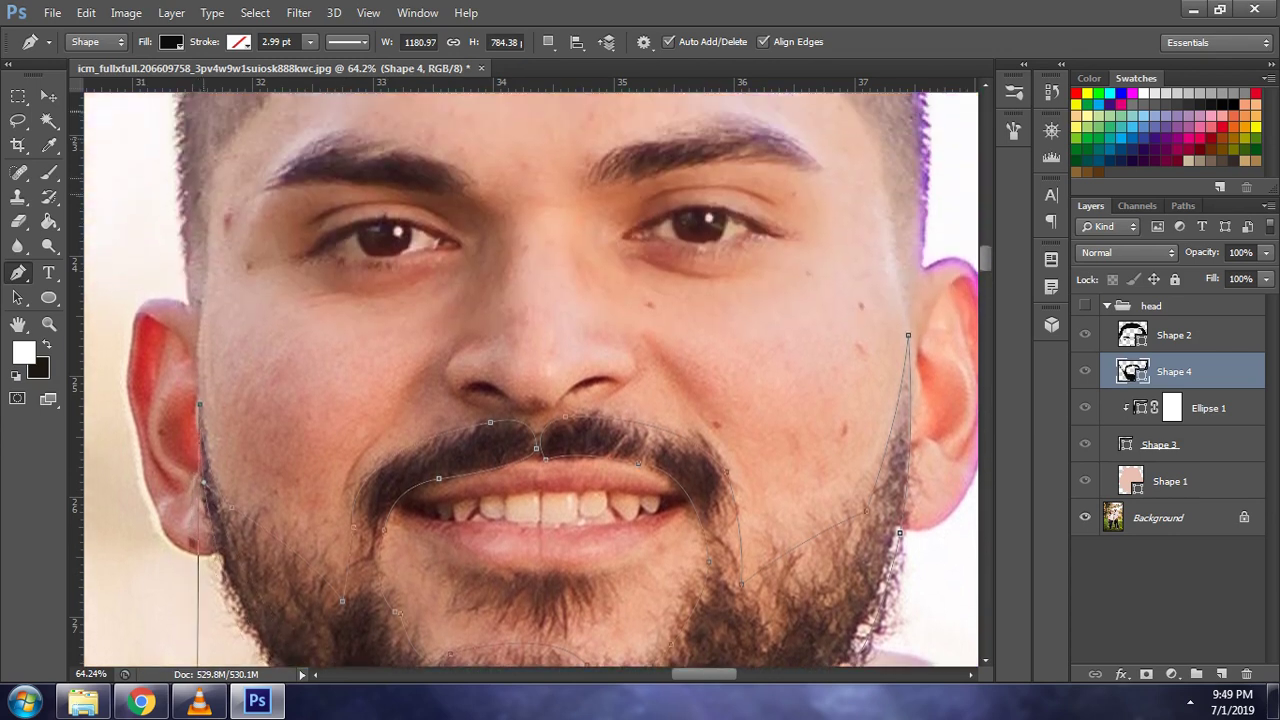
{"action": "left_click", "coordinate": [193, 662]}
{"action": "scroll", "coordinate": [193, 662], "scroll_direction": "down", "scroll_amount": 2}
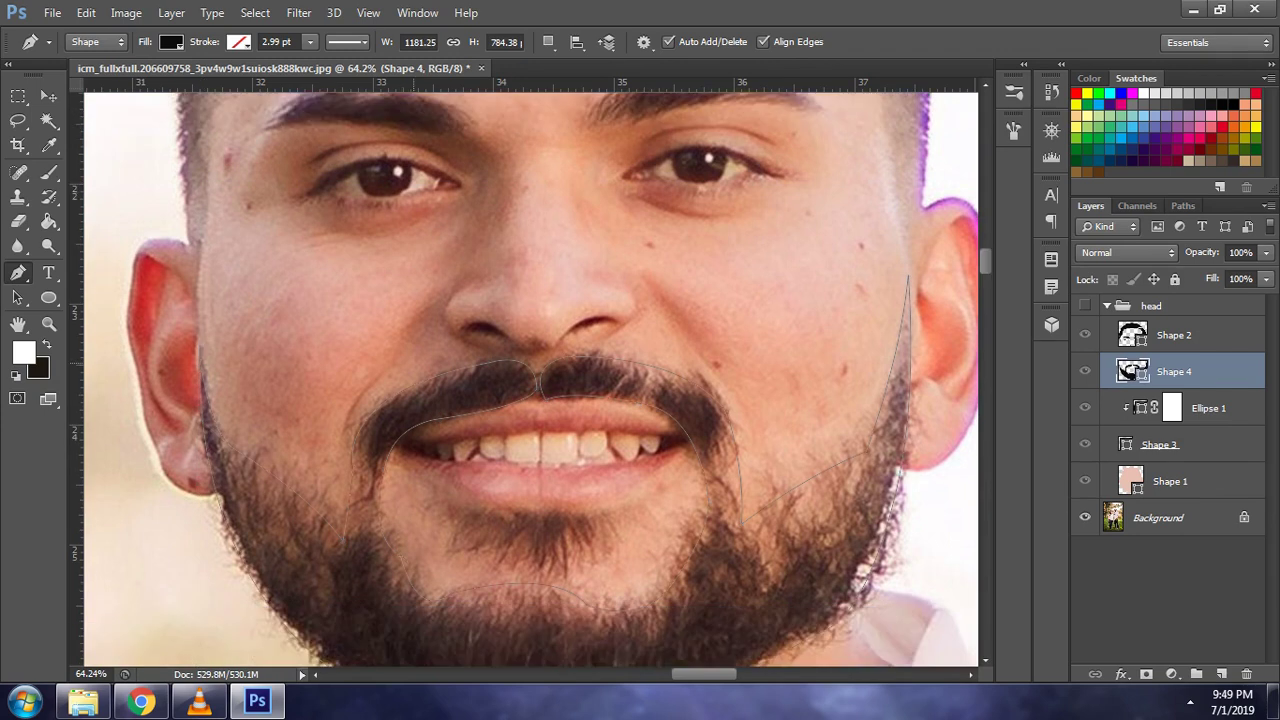
{"action": "scroll", "coordinate": [193, 662], "scroll_direction": "down", "scroll_amount": 3}
{"action": "left_click", "coordinate": [548, 41]}
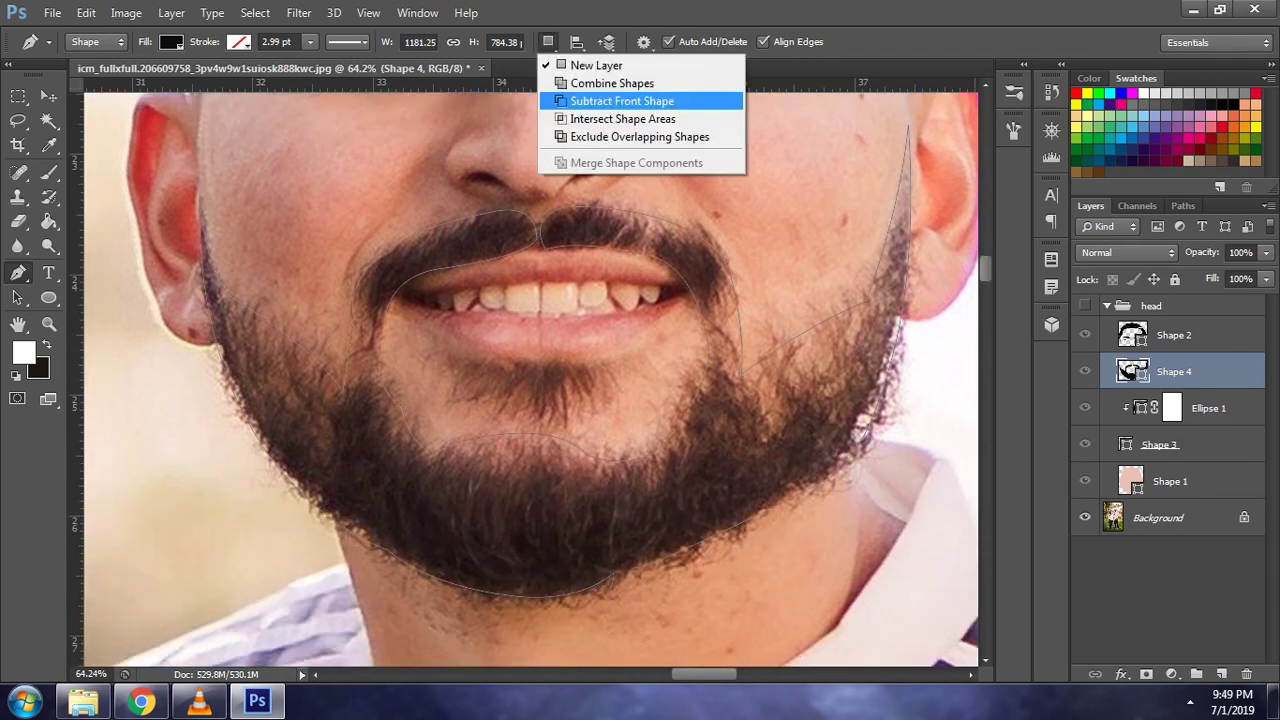
- Switch to Subtract Front Shape and outline the skin patch beneath the lower lip
{"action": "left_click", "coordinate": [622, 101]}
{"action": "scroll", "coordinate": [540, 307], "scroll_direction": "up", "scroll_amount": 1}
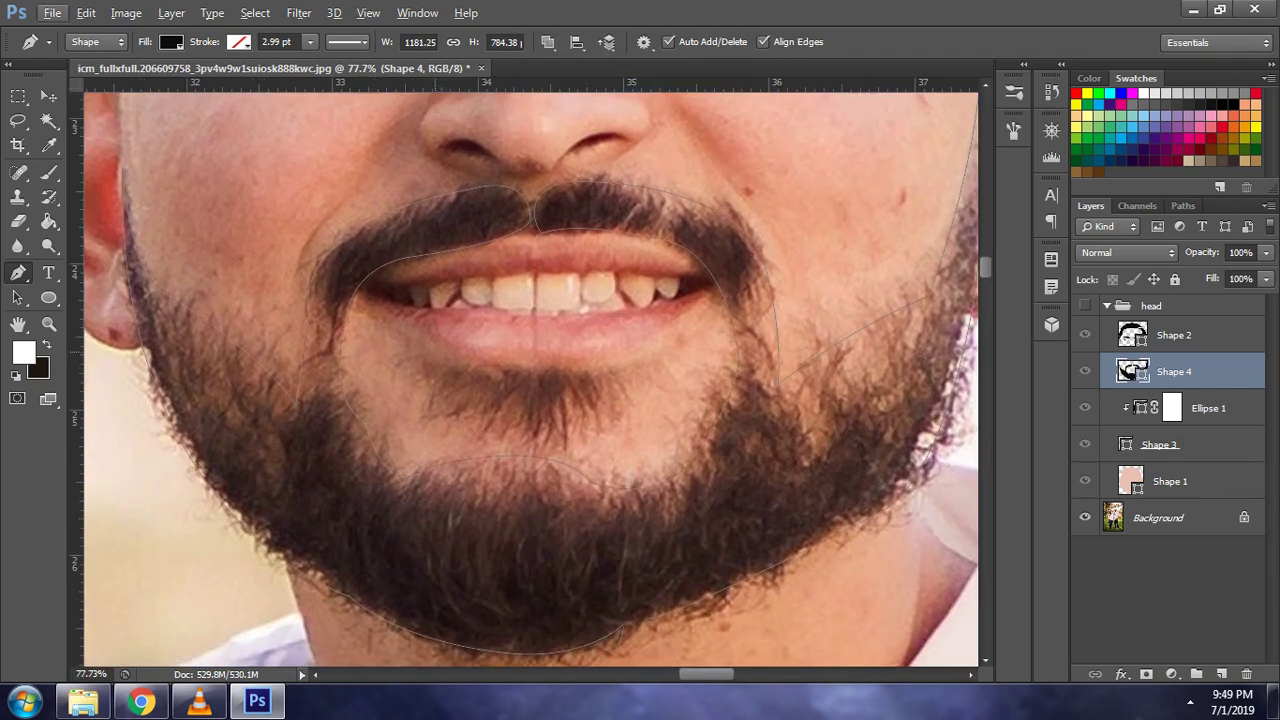
{"action": "left_click_drag", "start_coordinate": [624, 368], "coordinate": [730, 341]}
{"action": "left_click_drag", "start_coordinate": [634, 412], "coordinate": [647, 420]}
{"action": "left_click_drag", "start_coordinate": [607, 433], "coordinate": [612, 451]}
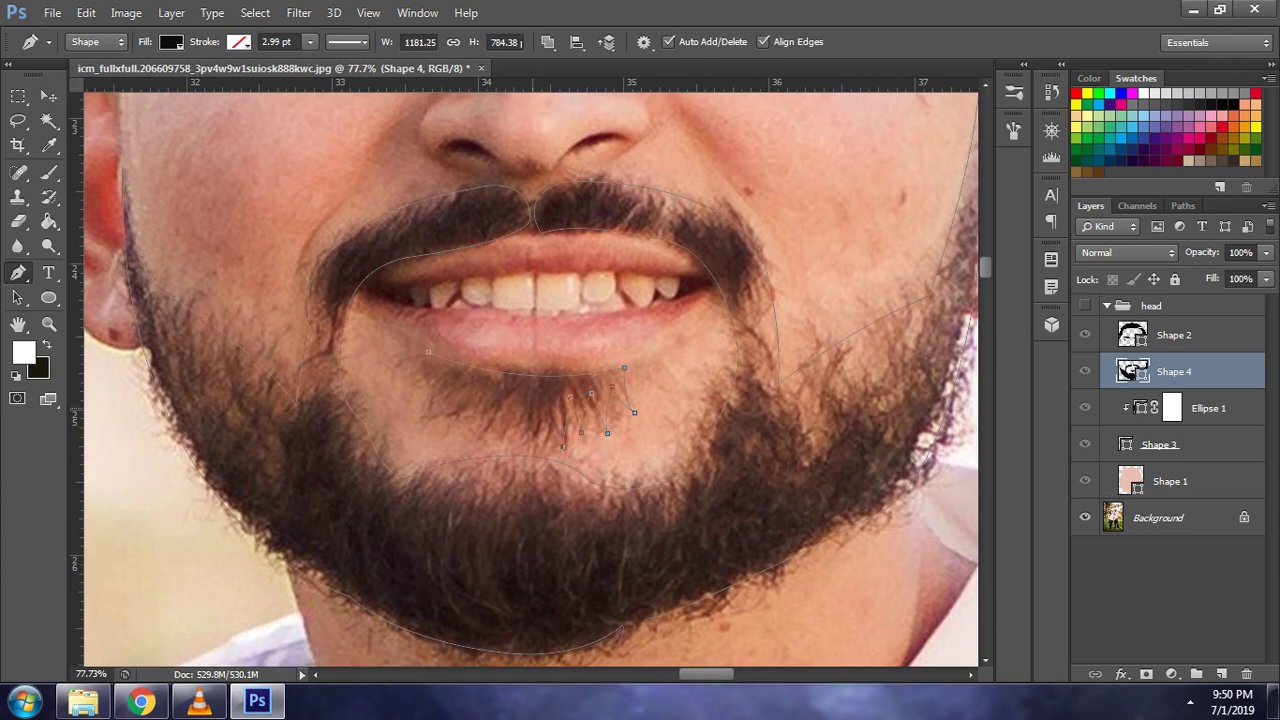
{"action": "left_click", "coordinate": [552, 407]}
{"action": "left_click", "coordinate": [534, 437]}
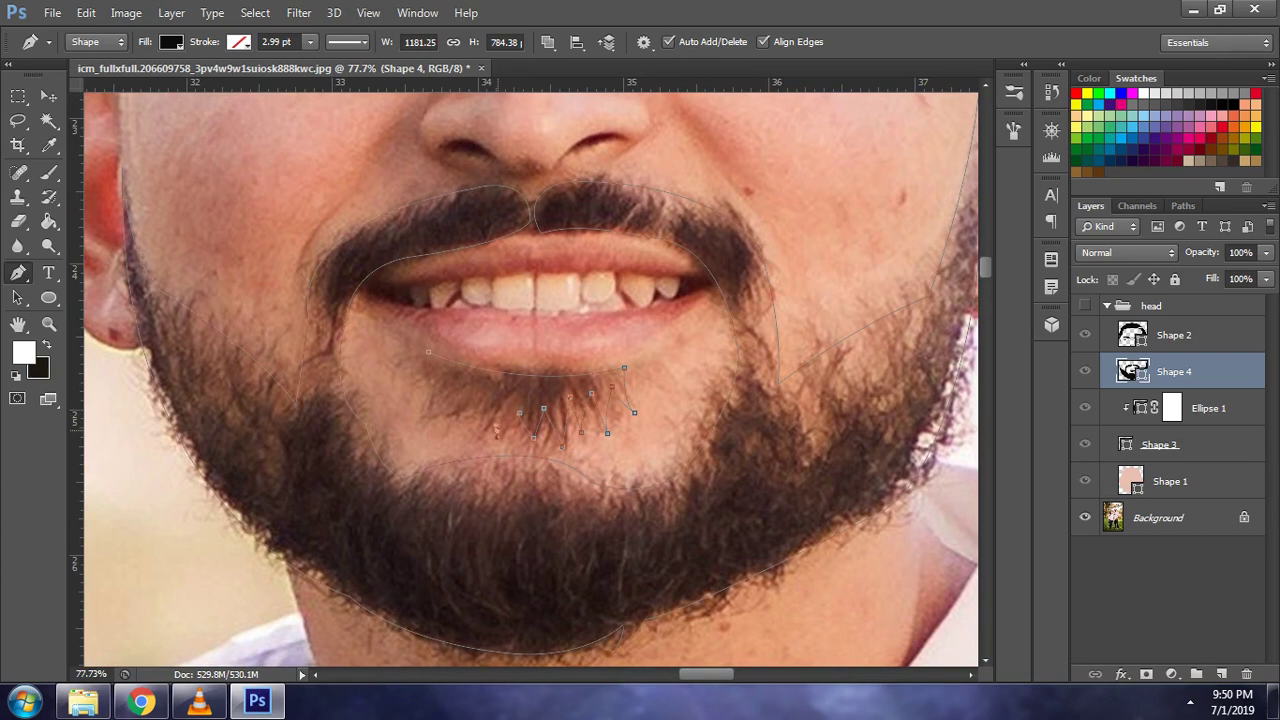
- Shape the jagged beard tuft under the lower lip on Shape 4 and finish the path
{"action": "left_click_drag", "start_coordinate": [490, 405], "coordinate": [497, 389]}
{"action": "left_click", "coordinate": [490, 404], "text": "alt"}
{"action": "left_click_drag", "start_coordinate": [624, 368], "coordinate": [518, 393]}
{"action": "left_click_drag", "start_coordinate": [419, 410], "coordinate": [408, 423]}
{"action": "key", "text": "Return"}
- Show the cartoon head group to check it, hide it again, and select Shape 1
{"action": "left_click", "coordinate": [1085, 305]}
{"action": "scroll", "coordinate": [530, 375], "scroll_direction": "down", "scroll_amount": 10}
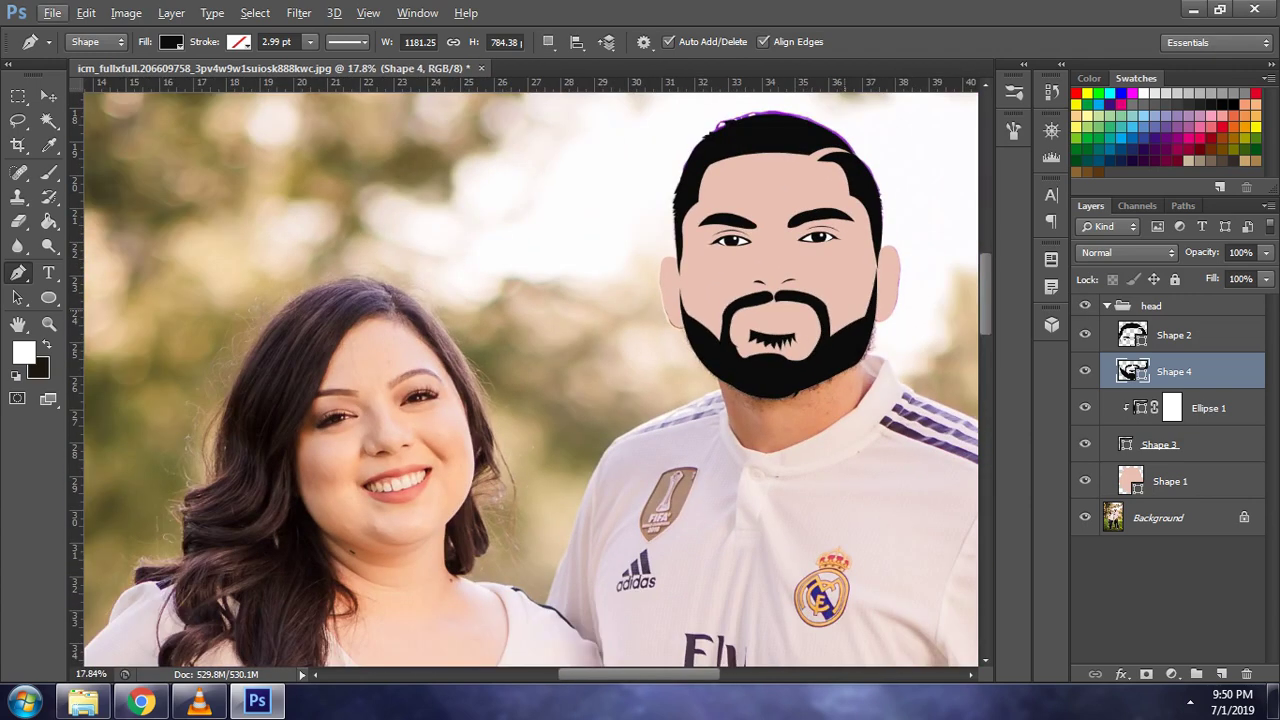
{"action": "scroll", "coordinate": [892, 285], "scroll_direction": "up", "scroll_amount": 2}
{"action": "scroll", "coordinate": [892, 285], "scroll_direction": "up", "scroll_amount": 2}
{"action": "scroll", "coordinate": [892, 285], "scroll_direction": "up", "scroll_amount": 1}
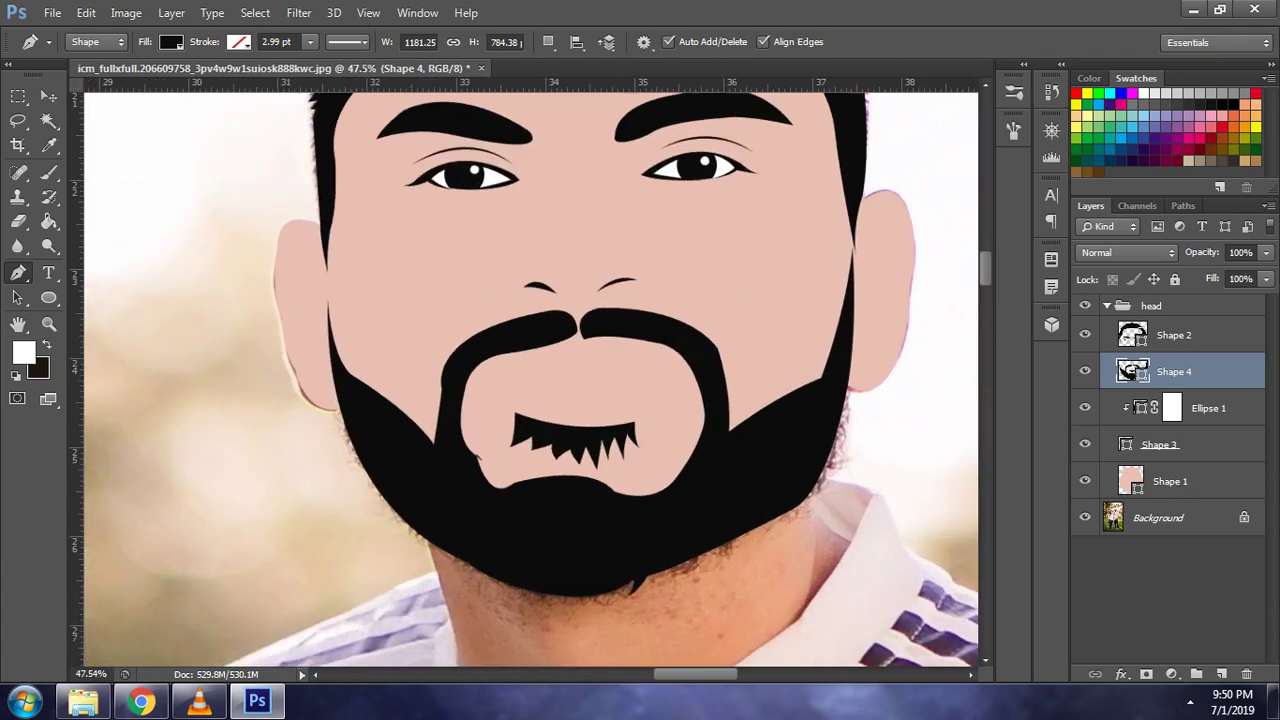
{"action": "left_click", "coordinate": [1085, 305]}
{"action": "scroll", "coordinate": [530, 375], "scroll_direction": "up", "scroll_amount": 2}
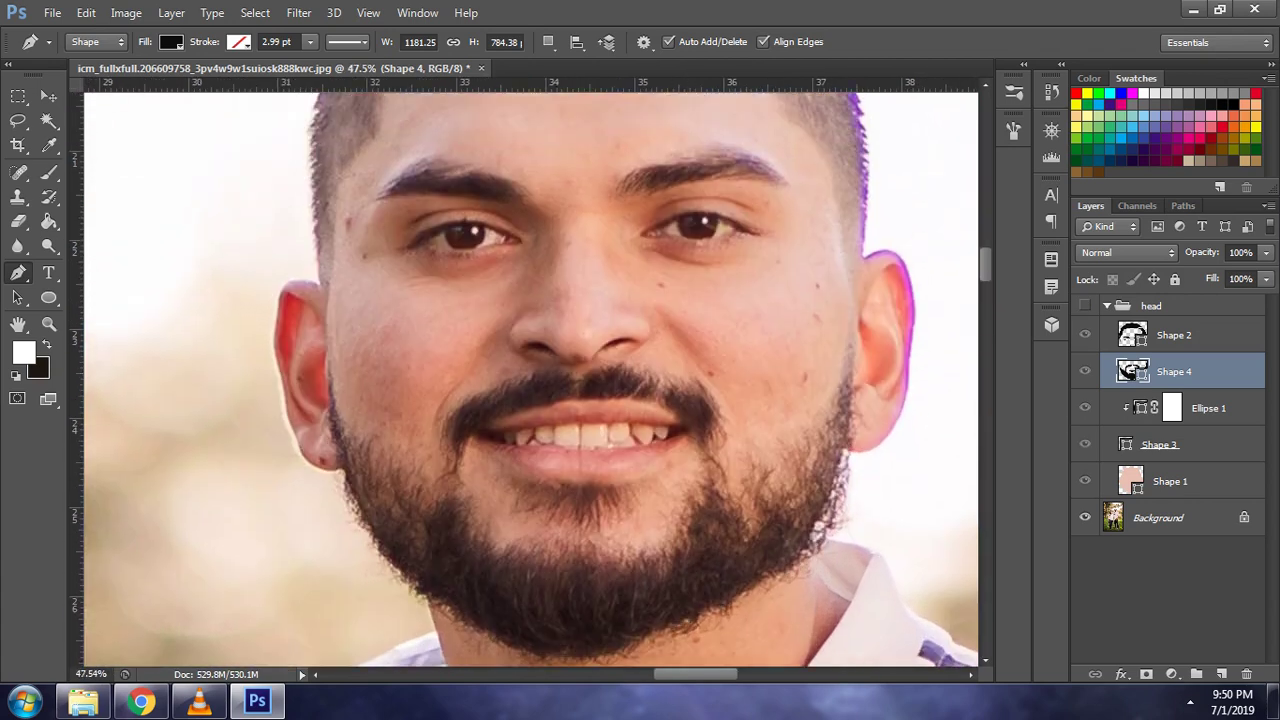
{"action": "left_click", "coordinate": [1170, 481]}
{"action": "scroll", "coordinate": [343, 287], "scroll_direction": "up", "scroll_amount": 2}
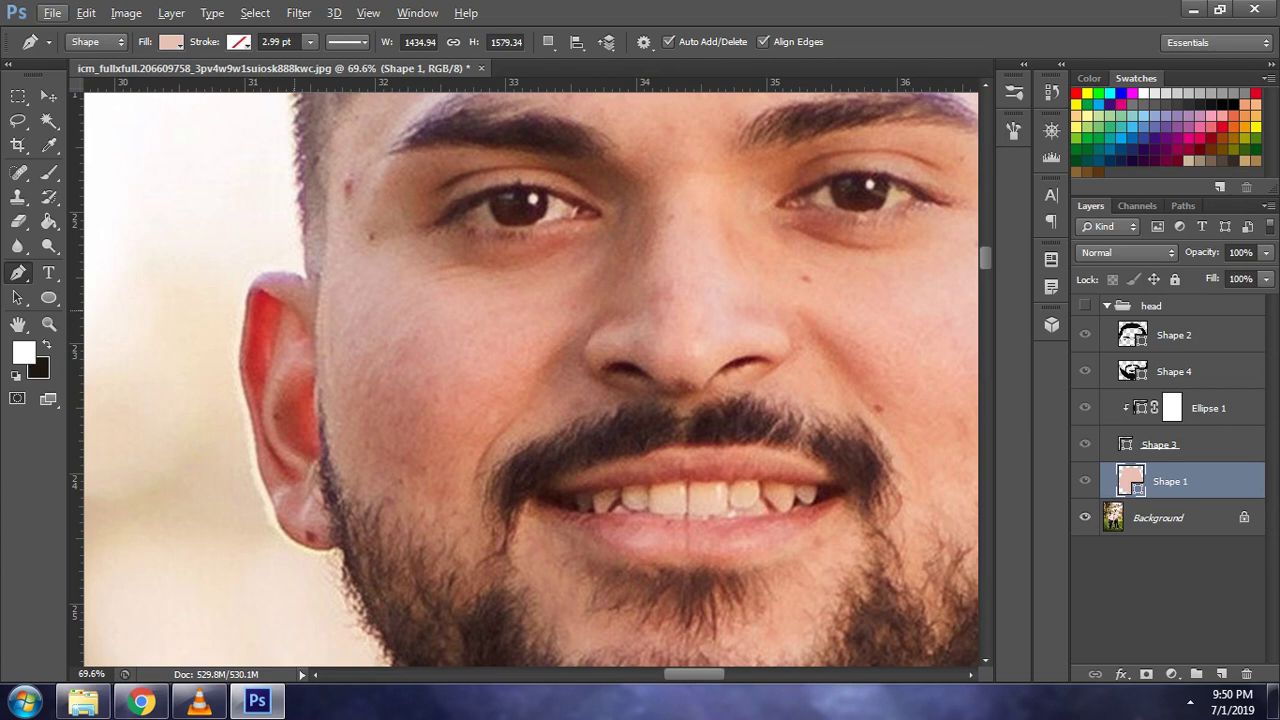
- Trace the left inner-ear outline as a new shape, from the ear top down to the lobe
{"action": "left_click", "coordinate": [294, 311]}
{"action": "left_click_drag", "start_coordinate": [250, 316], "coordinate": [248, 262]}
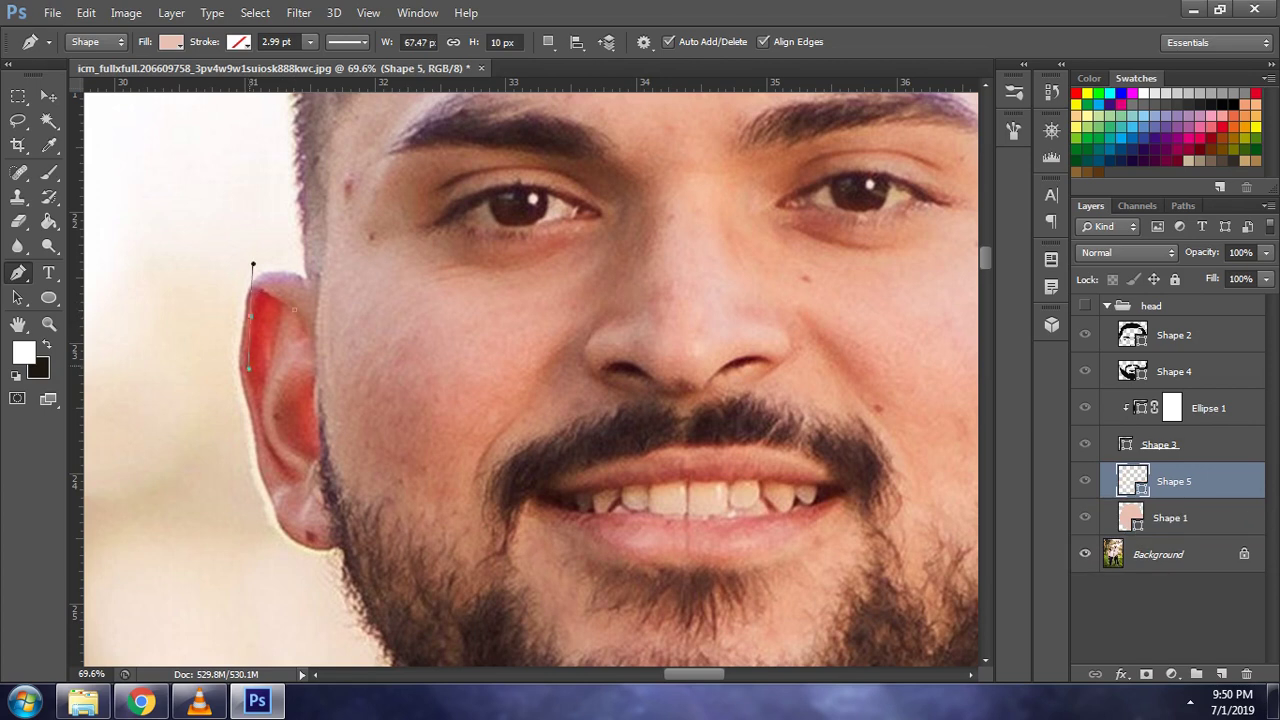
{"action": "left_click_drag", "start_coordinate": [242, 362], "coordinate": [233, 373]}
{"action": "left_click", "coordinate": [234, 362]}
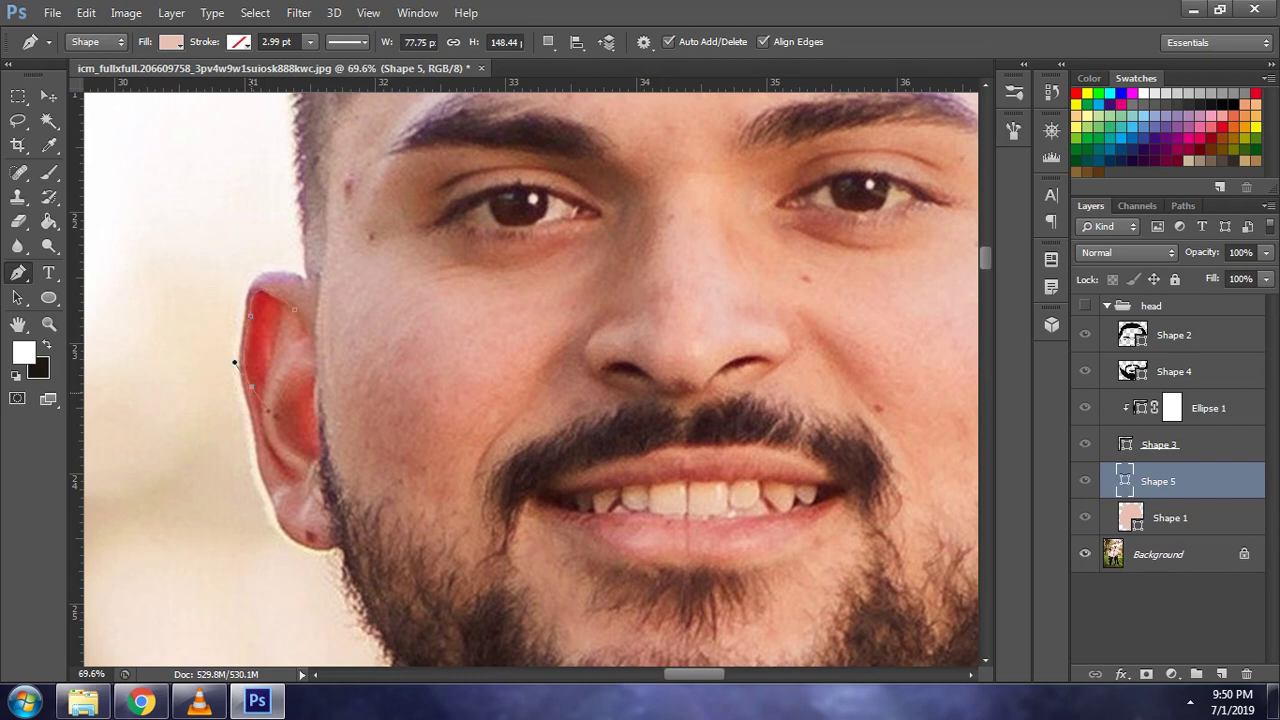
{"action": "left_click_drag", "start_coordinate": [296, 487], "coordinate": [334, 506]}
{"action": "scroll", "coordinate": [256, 464], "scroll_direction": "up", "scroll_amount": 3}
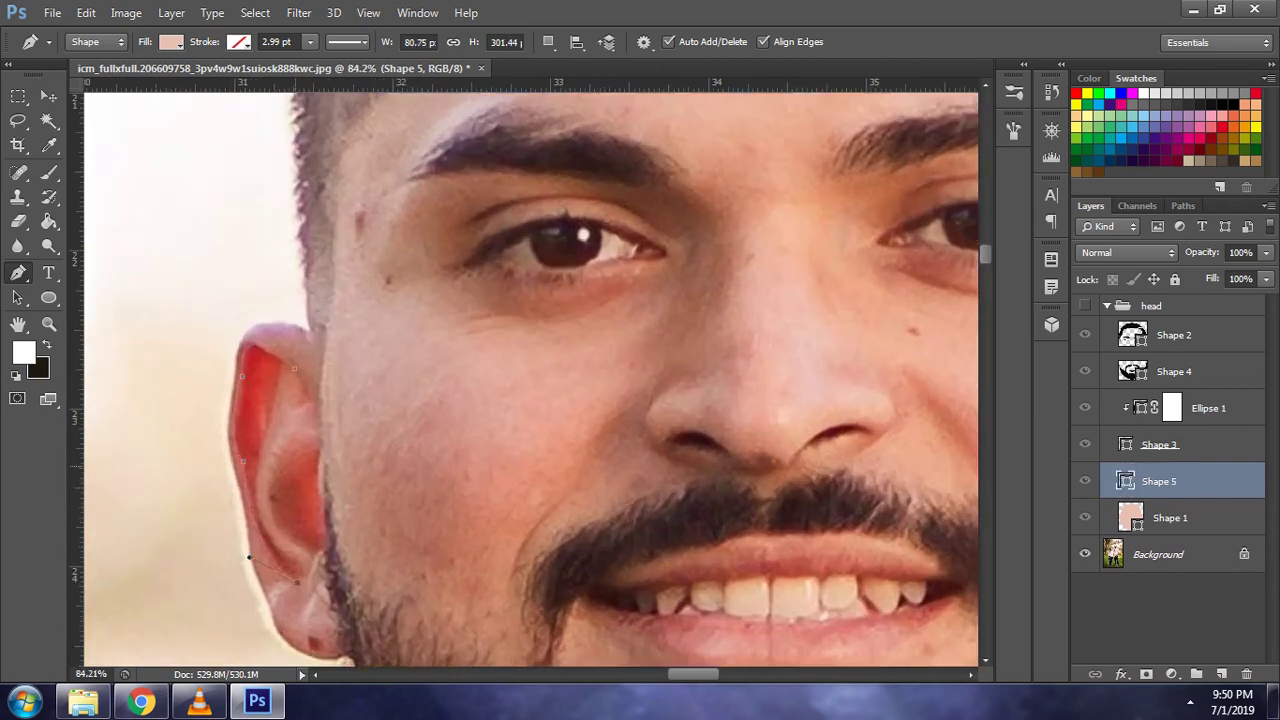
{"action": "scroll", "coordinate": [249, 496], "scroll_direction": "up", "scroll_amount": 3}
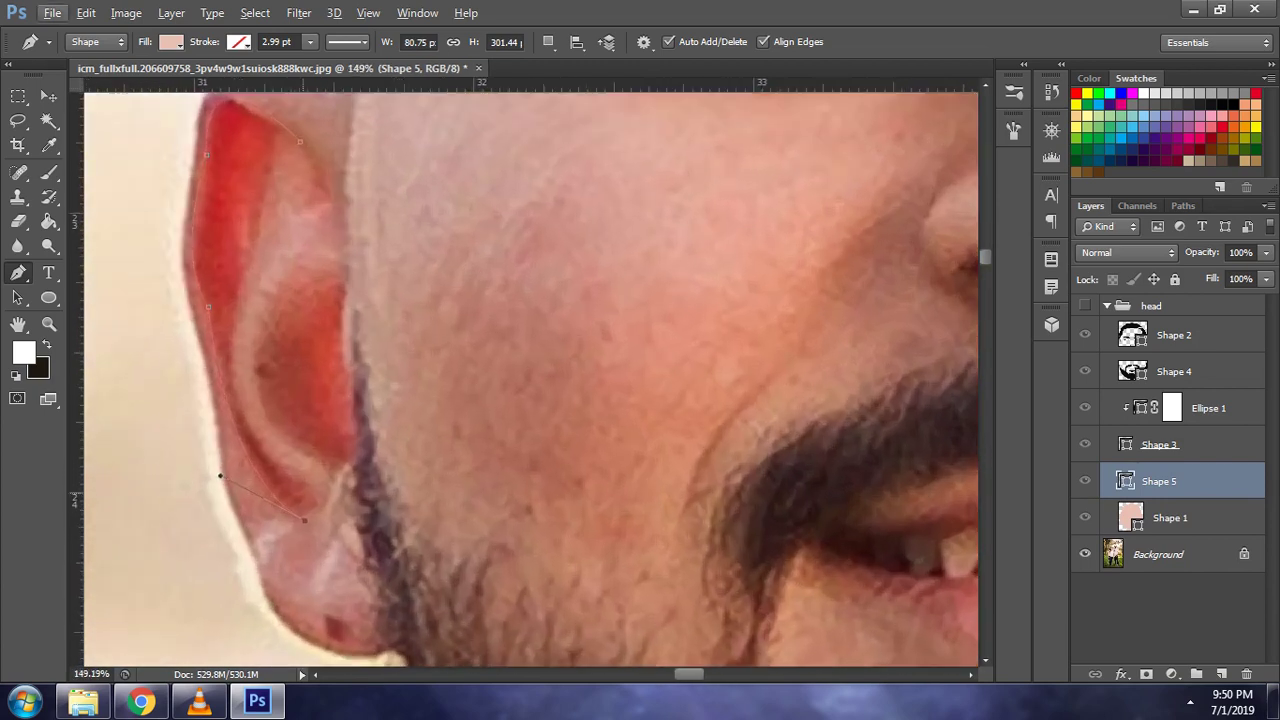
{"action": "left_click_drag", "start_coordinate": [276, 472], "coordinate": [283, 472]}
{"action": "left_click_drag", "start_coordinate": [245, 275], "coordinate": [186, 391]}
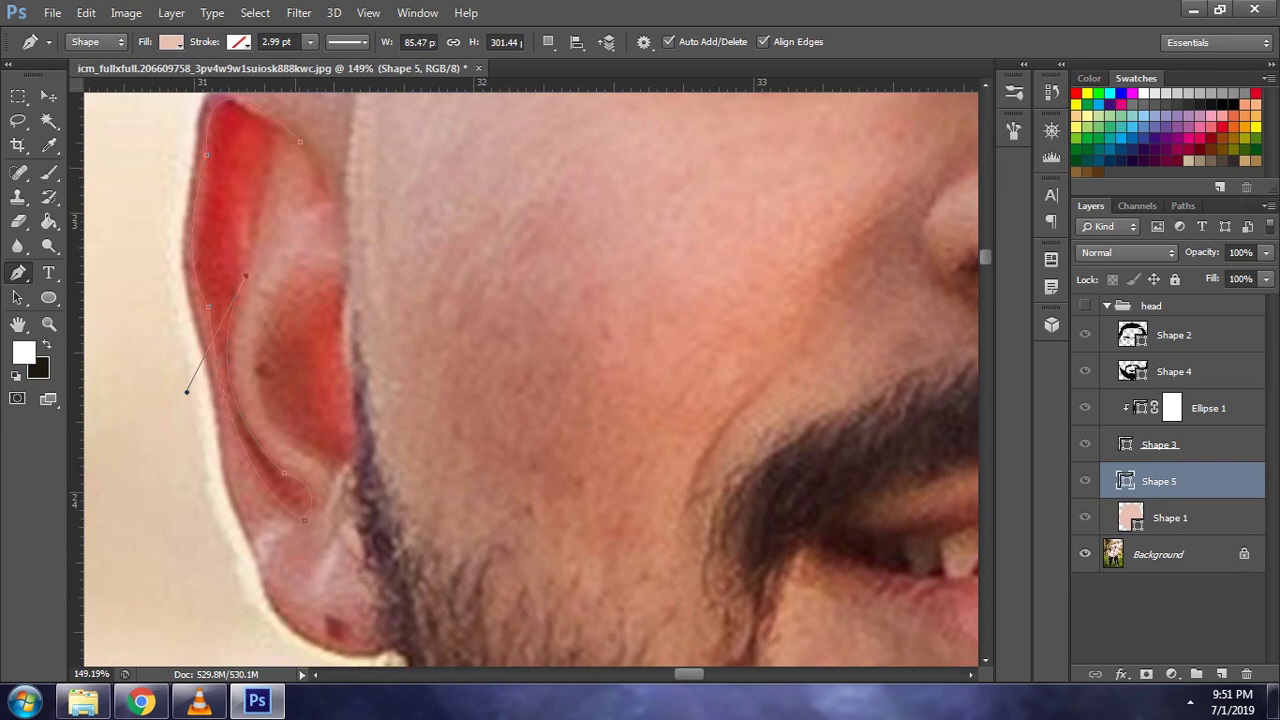
{"action": "key", "text": "Escape"}
- Set the path operation to Combine Shapes and add a cornered point on the left ear edge
{"action": "scroll", "coordinate": [424, 222], "scroll_direction": "down", "scroll_amount": 5}
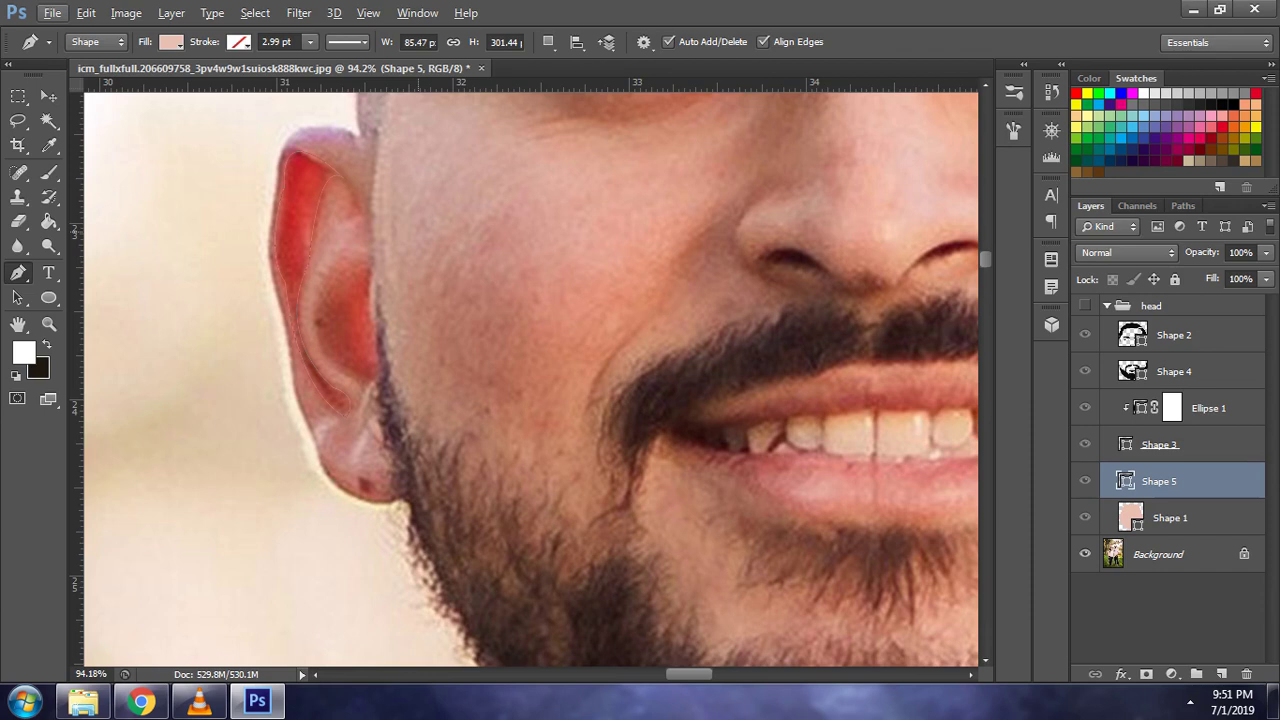
{"action": "scroll", "coordinate": [380, 287], "scroll_direction": "up", "scroll_amount": 1}
{"action": "scroll", "coordinate": [380, 287], "scroll_direction": "up", "scroll_amount": 2}
{"action": "left_click", "coordinate": [548, 42]}
{"action": "left_click", "coordinate": [612, 83]}
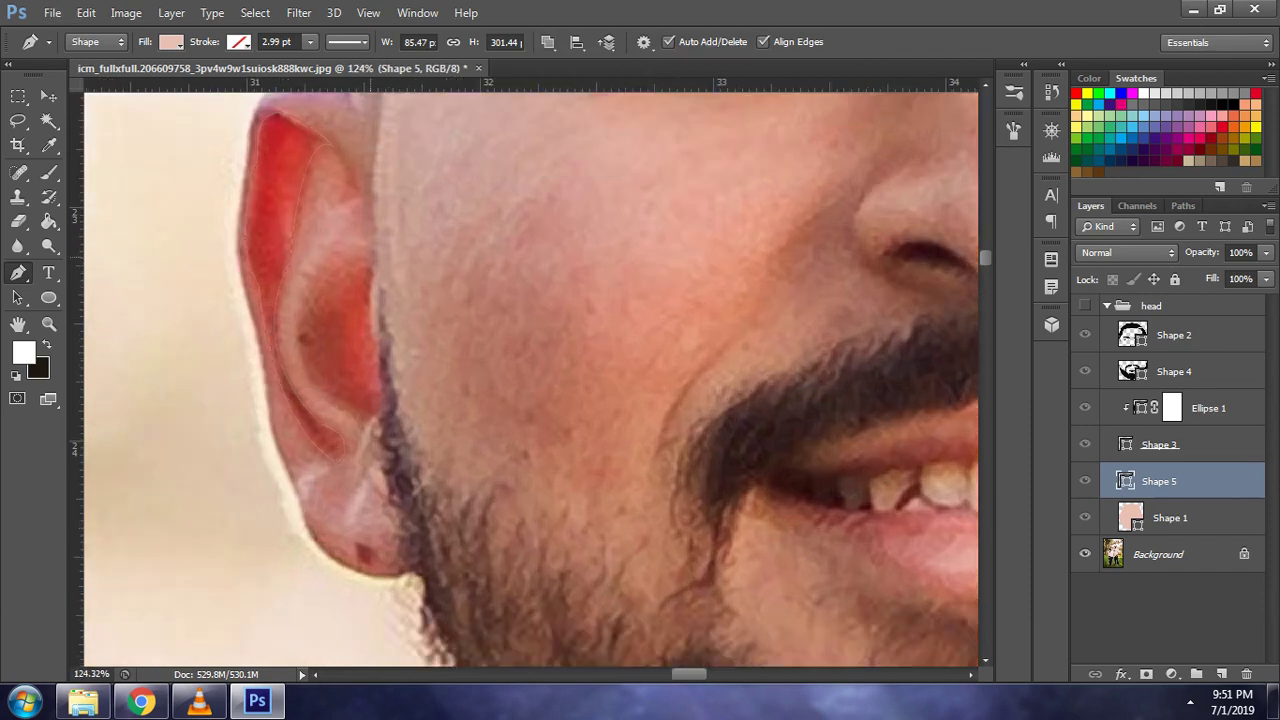
{"action": "left_click_drag", "start_coordinate": [386, 408], "coordinate": [412, 470]}
{"action": "left_click", "coordinate": [385, 408], "text": "alt"}
- Start the right ear's inner-ear outline and curve it down along the ear rim
{"action": "scroll", "coordinate": [530, 275], "scroll_direction": "down", "scroll_amount": 2}
{"action": "scroll", "coordinate": [530, 375], "scroll_direction": "right", "scroll_amount": 2}
{"action": "scroll", "coordinate": [530, 375], "scroll_direction": "right", "scroll_amount": 3}
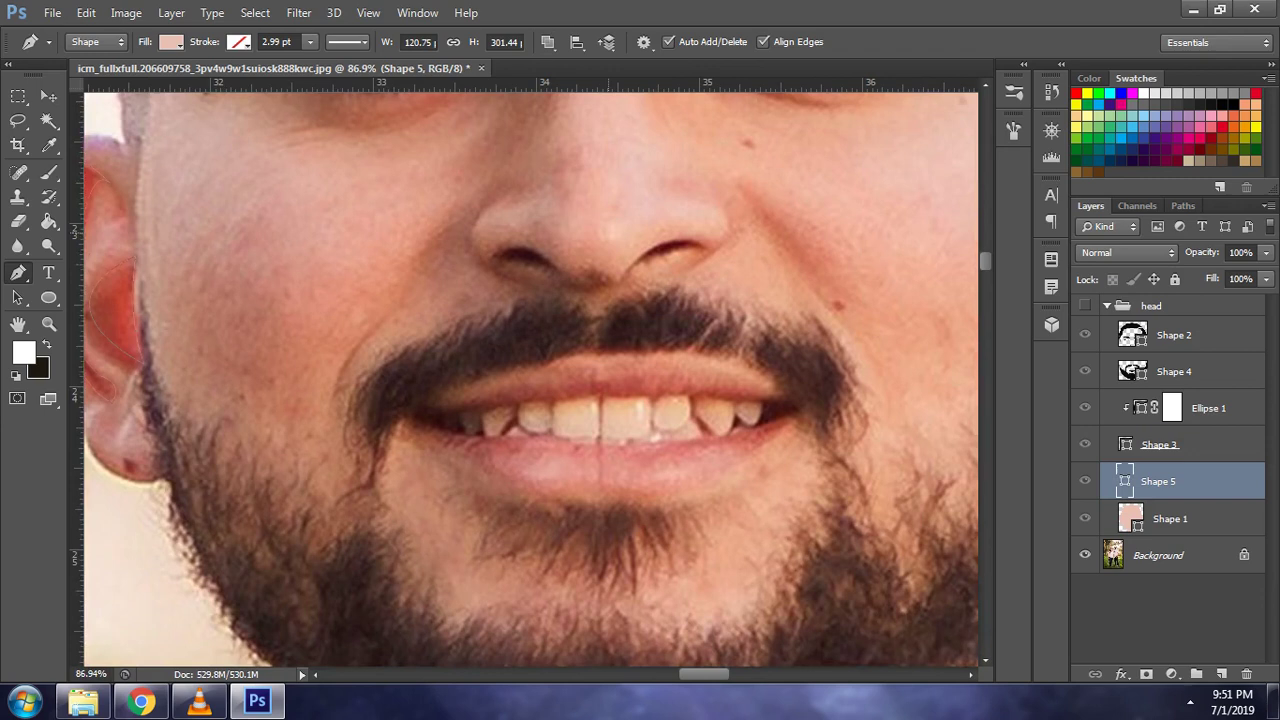
{"action": "scroll", "coordinate": [530, 375], "scroll_direction": "right", "scroll_amount": 3}
{"action": "scroll", "coordinate": [530, 375], "scroll_direction": "right", "scroll_amount": 5}
{"action": "scroll", "coordinate": [530, 375], "scroll_direction": "right", "scroll_amount": 2}
{"action": "scroll", "coordinate": [530, 375], "scroll_direction": "up", "scroll_amount": 1}
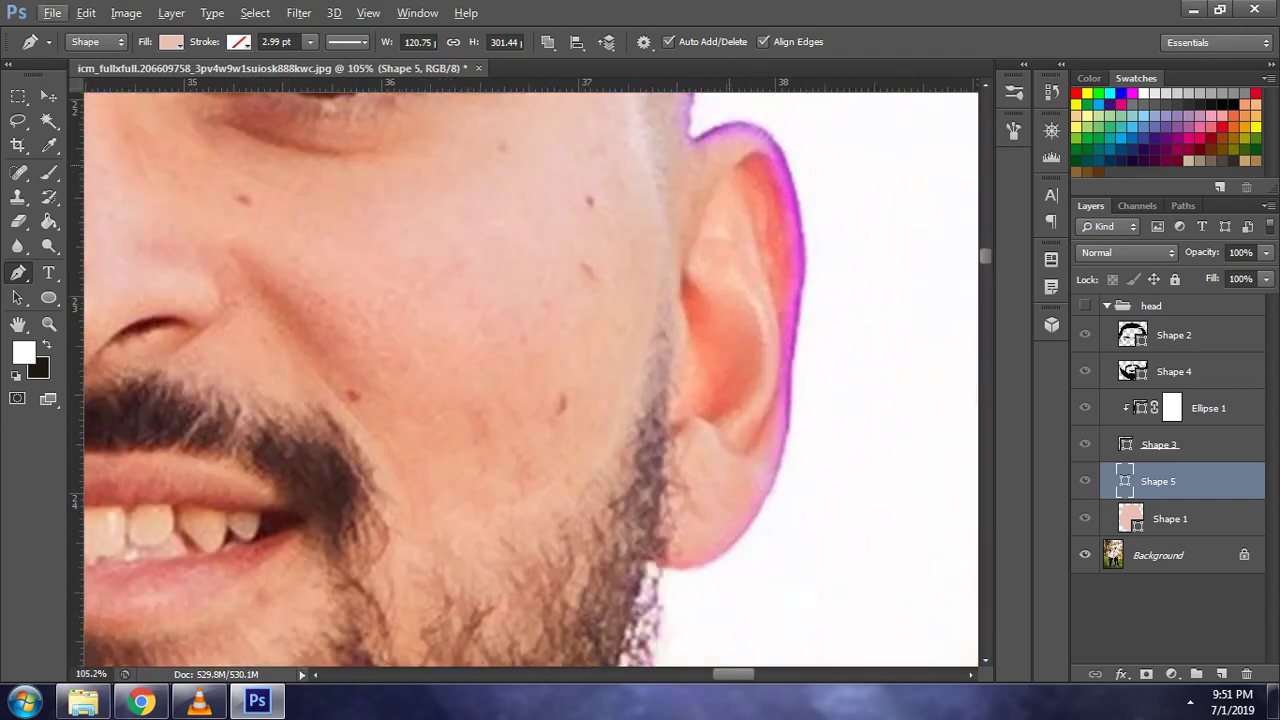
{"action": "left_click", "coordinate": [730, 163]}
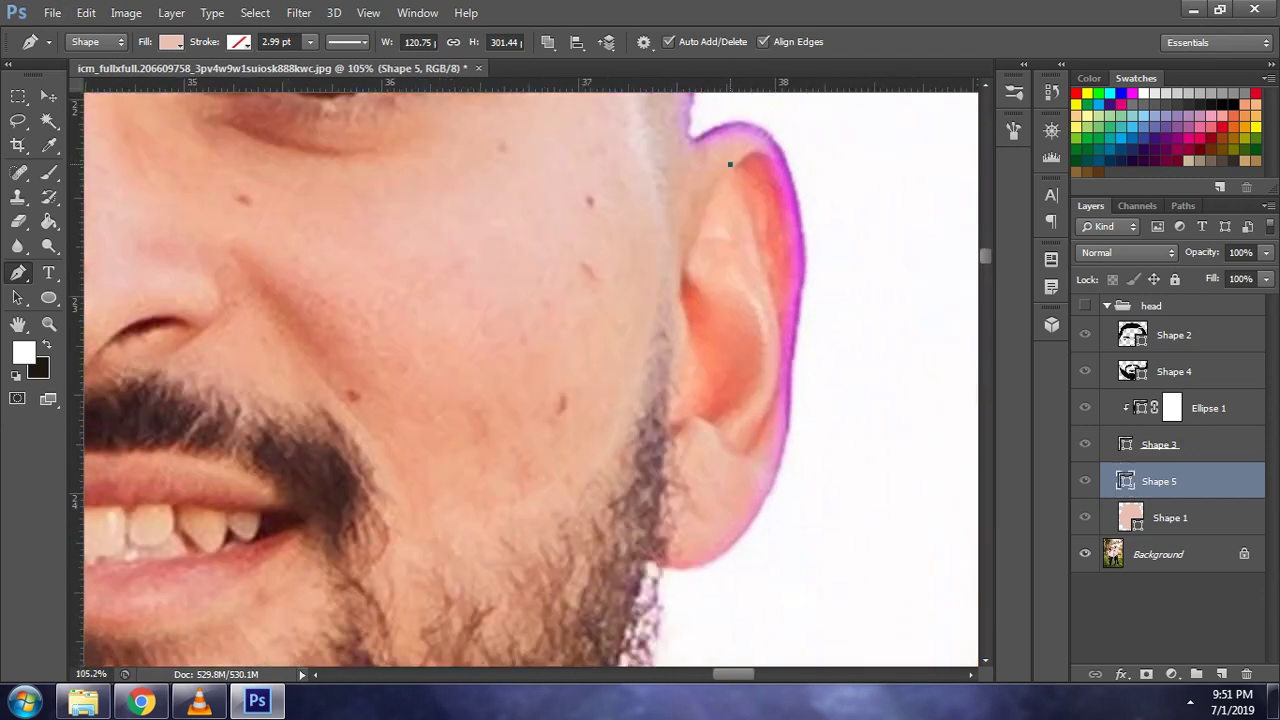
{"action": "left_click_drag", "start_coordinate": [730, 163], "coordinate": [735, 170]}
{"action": "left_click_drag", "start_coordinate": [786, 215], "coordinate": [801, 321]}
- Bring the right inner-ear outline around the lobe and back up to close it
{"action": "scroll", "coordinate": [801, 321], "scroll_direction": "down", "scroll_amount": 1}
{"action": "left_click_drag", "start_coordinate": [746, 422], "coordinate": [685, 469]}
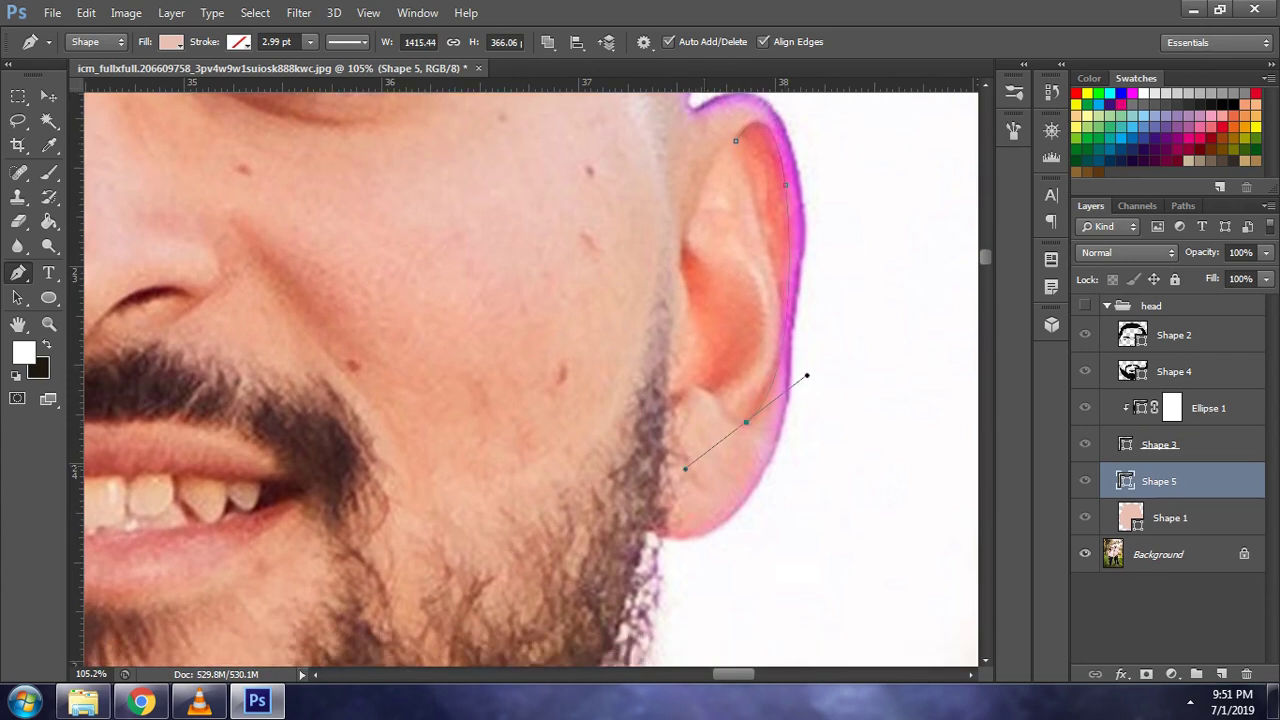
{"action": "left_click_drag", "start_coordinate": [750, 390], "coordinate": [722, 414]}
{"action": "left_click", "coordinate": [750, 390], "text": "alt"}
{"action": "left_click_drag", "start_coordinate": [762, 240], "coordinate": [718, 153]}
{"action": "left_click", "coordinate": [762, 240], "text": "alt"}
{"action": "left_click", "coordinate": [735, 140]}
- Trace a second inner contour on the right ear down to the lobe and close it
{"action": "left_click", "coordinate": [681, 264]}
{"action": "left_click_drag", "start_coordinate": [670, 356], "coordinate": [630, 397]}
{"action": "left_click", "coordinate": [670, 356], "text": "alt"}
{"action": "left_click_drag", "start_coordinate": [670, 356], "coordinate": [679, 357]}
{"action": "left_click_drag", "start_coordinate": [686, 395], "coordinate": [707, 385]}
{"action": "left_click_drag", "start_coordinate": [739, 412], "coordinate": [741, 411]}
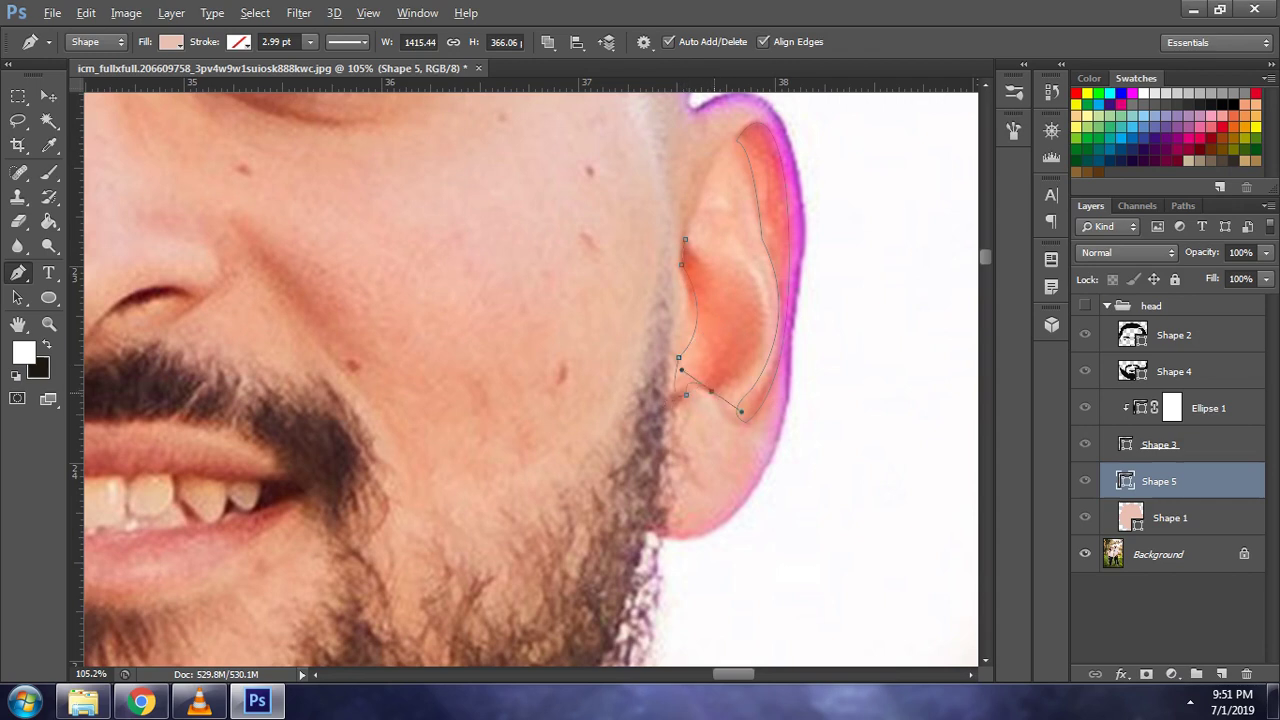
{"action": "left_click", "coordinate": [741, 411]}
{"action": "left_click_drag", "start_coordinate": [685, 240], "coordinate": [835, 291]}
- Fill the Shape 5 ear shapes with #cda093 and clip them to the Shape 1 skin layer
{"action": "key", "text": "ctrl+0"}
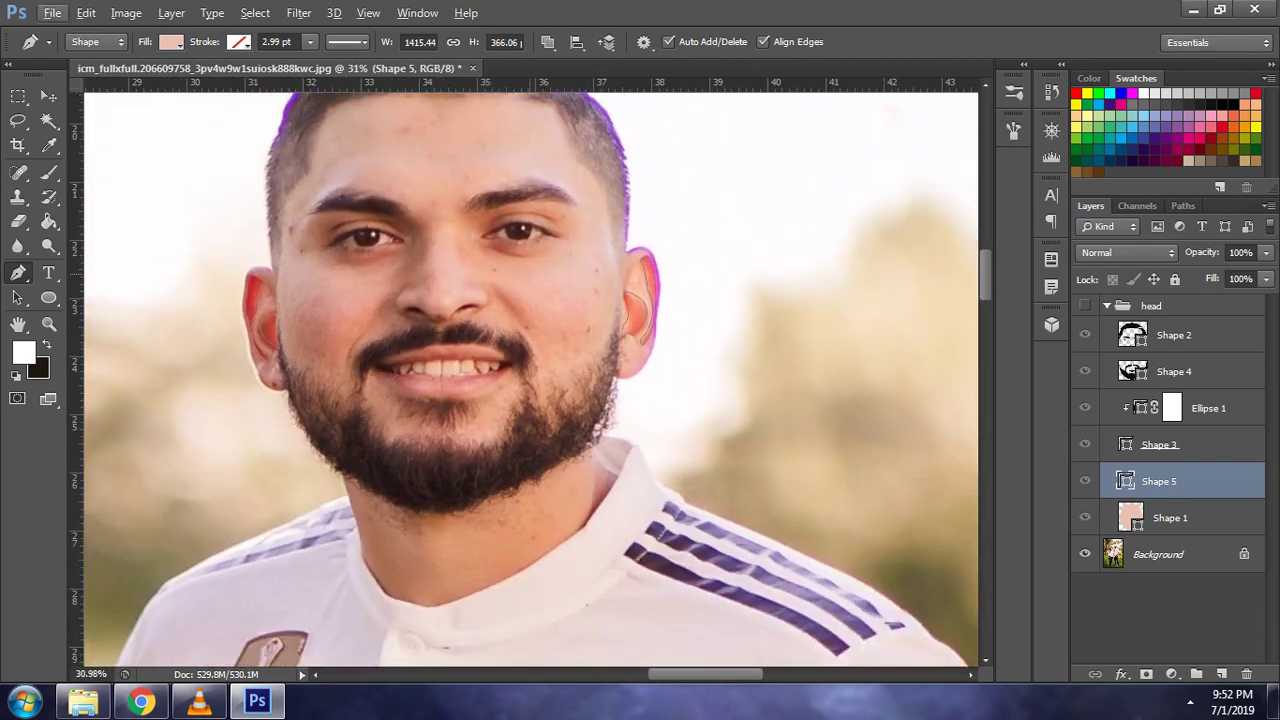
{"action": "scroll", "coordinate": [530, 373], "scroll_direction": "up", "scroll_amount": 1}
{"action": "scroll", "coordinate": [530, 373], "scroll_direction": "up", "scroll_amount": 2}
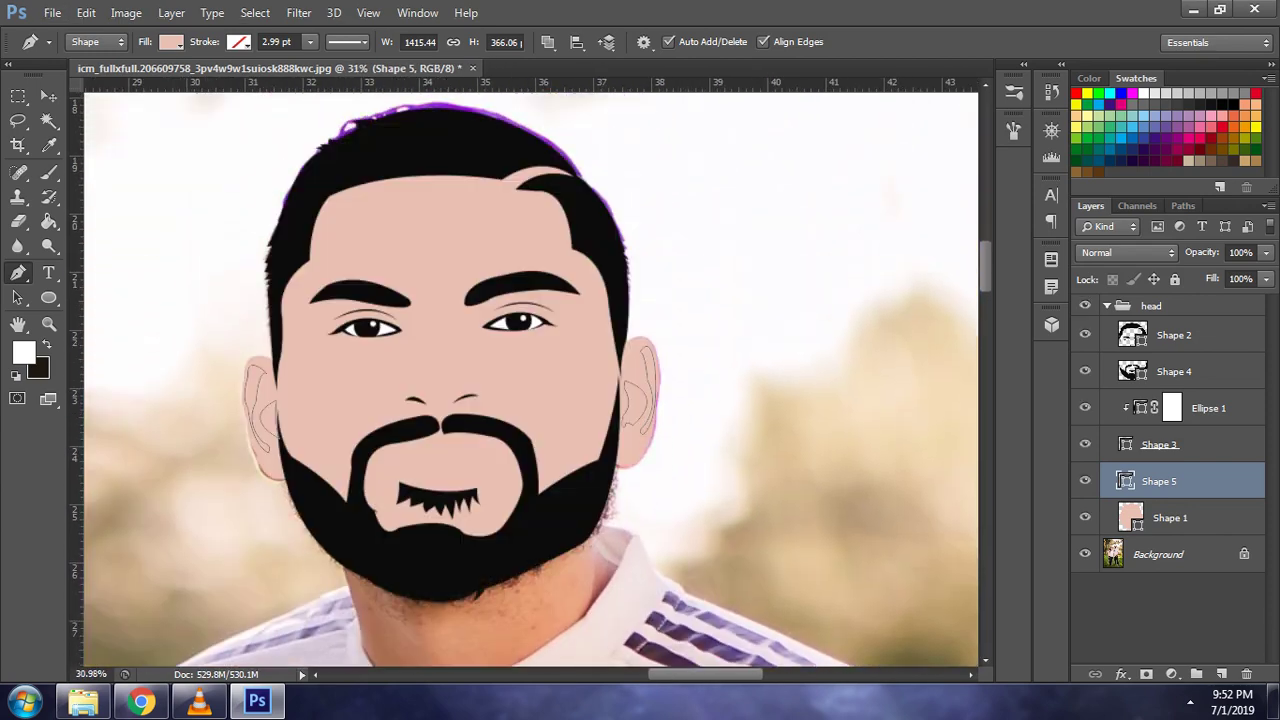
{"action": "double_click", "coordinate": [1125, 481]}
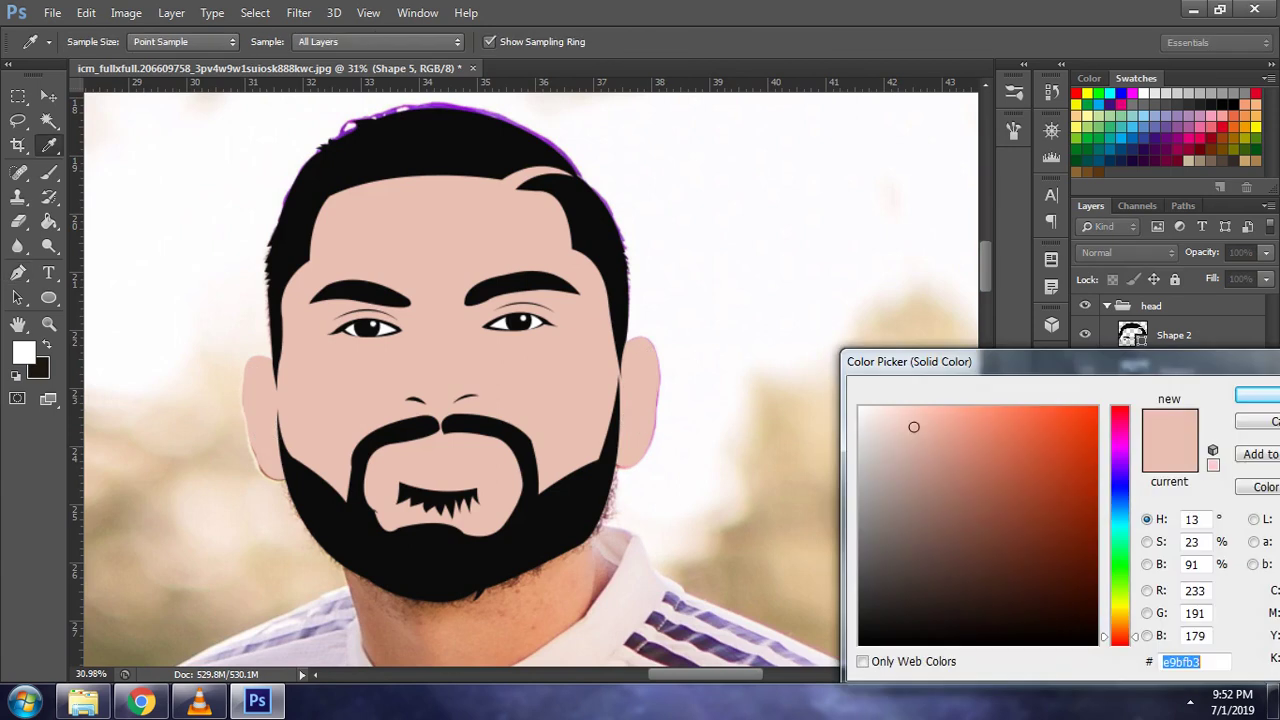
{"action": "type", "text": "d4a79b"}
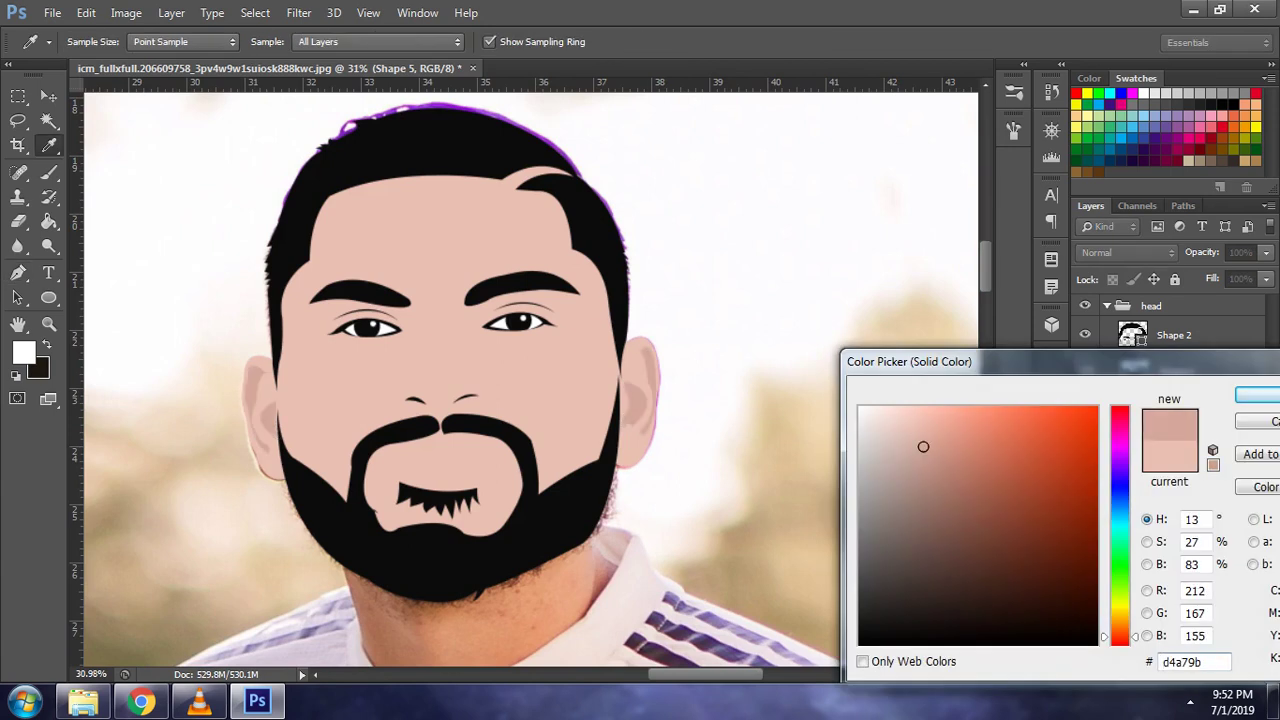
{"action": "type", "text": "cda093"}
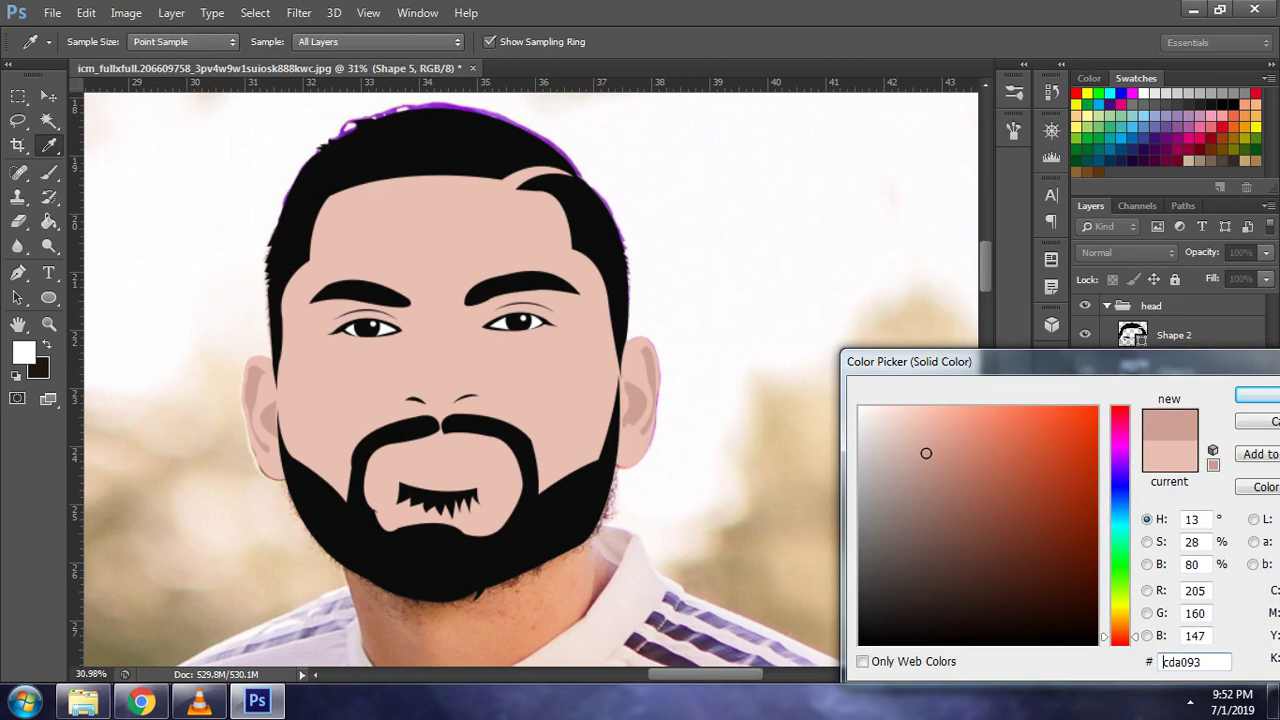
{"action": "left_click", "coordinate": [1258, 395]}
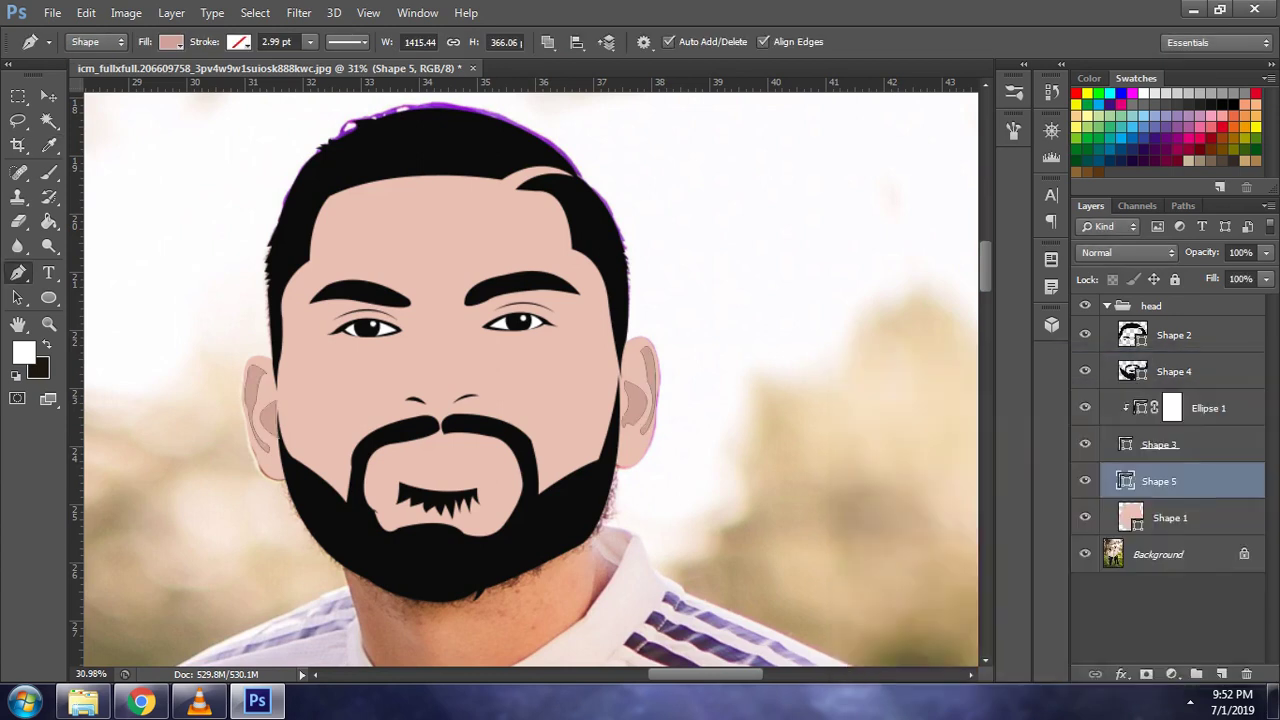
{"action": "right_click", "coordinate": [1190, 482]}
{"action": "left_click", "coordinate": [873, 325]}
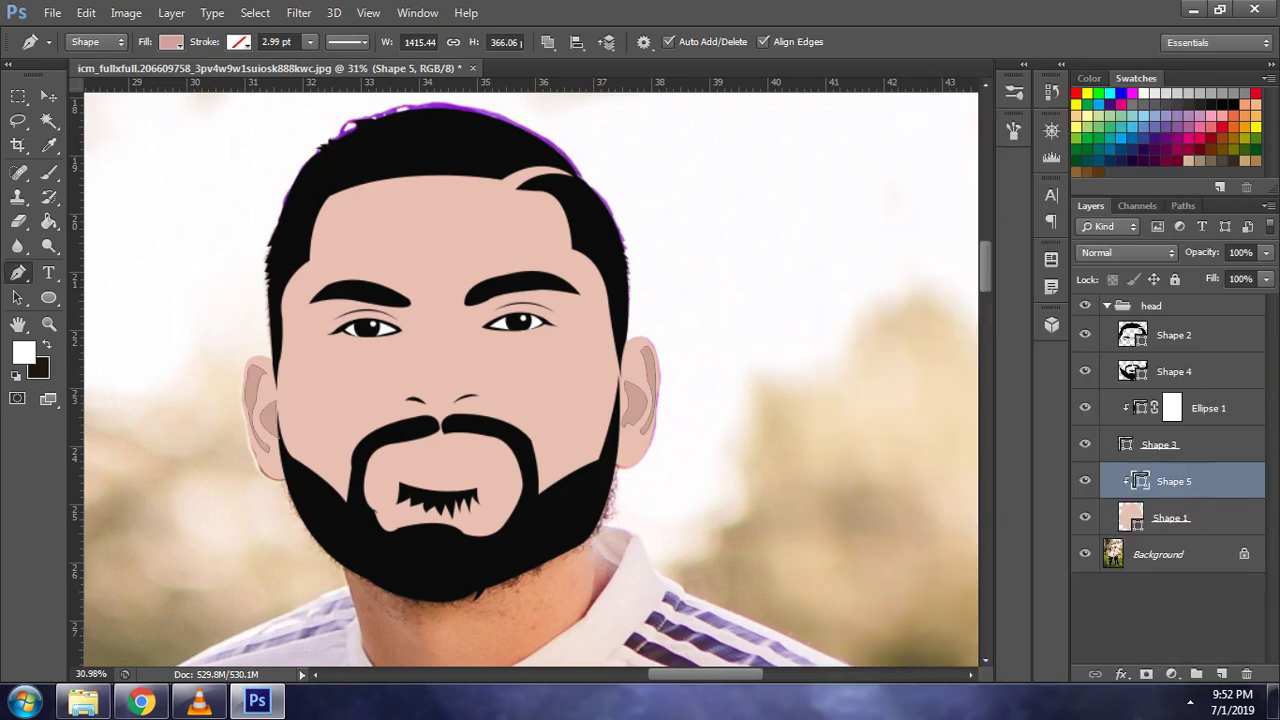
- Start the nose outline at the left nostril and curve it along the base of the nose
{"action": "scroll", "coordinate": [375, 385], "scroll_direction": "up", "scroll_amount": 5}
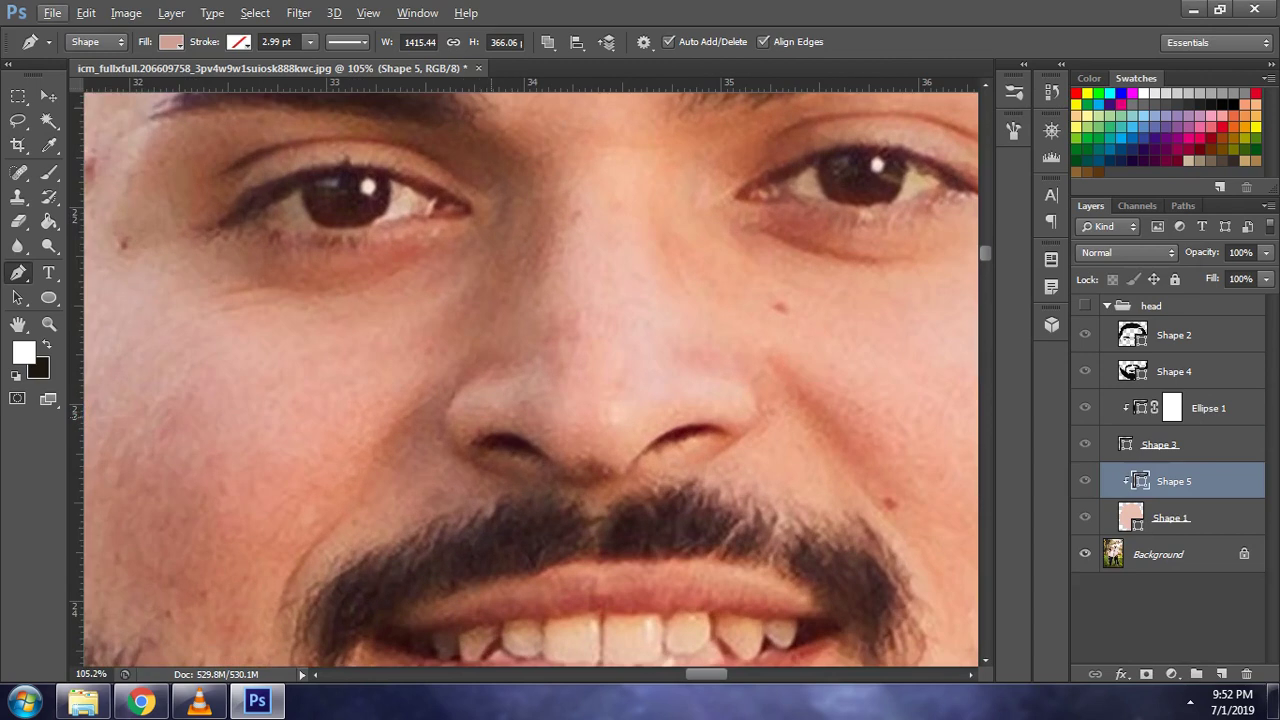
{"action": "scroll", "coordinate": [369, 380], "scroll_direction": "right", "scroll_amount": 2}
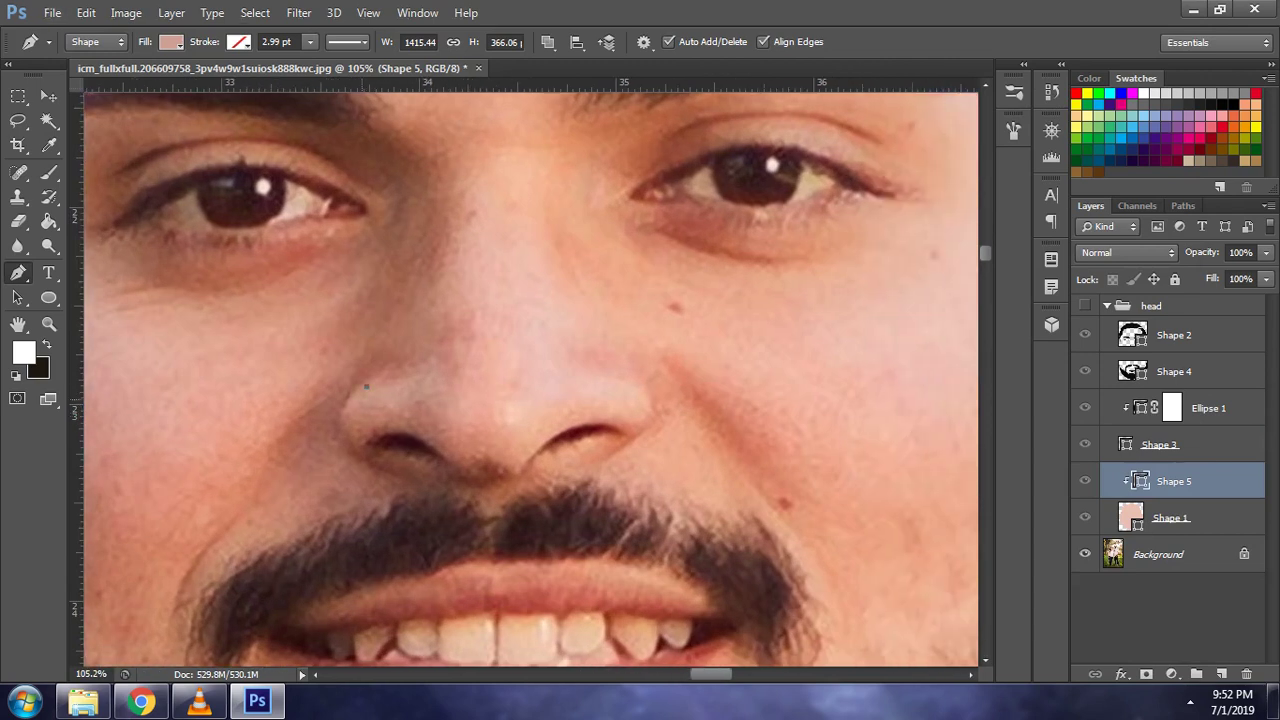
{"action": "scroll", "coordinate": [369, 380], "scroll_direction": "up", "scroll_amount": 2}
{"action": "left_click_drag", "start_coordinate": [370, 448], "coordinate": [430, 455]}
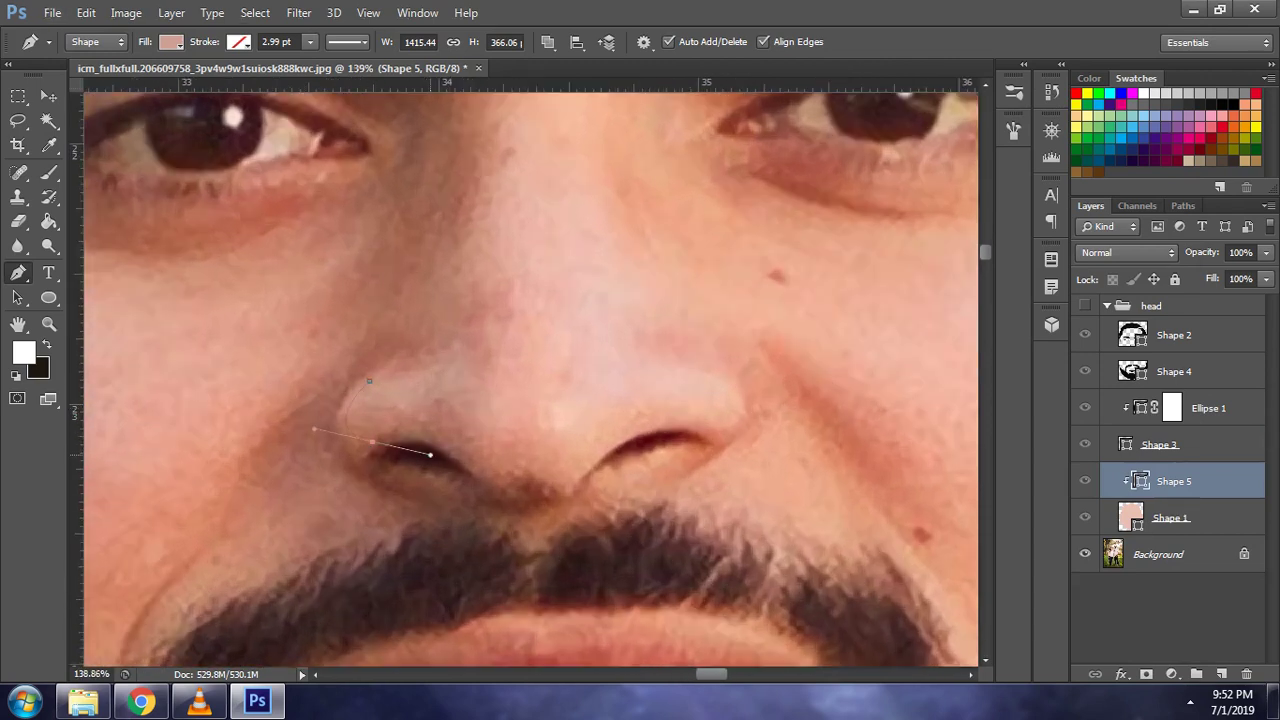
{"action": "left_click_drag", "start_coordinate": [430, 455], "coordinate": [429, 455]}
{"action": "left_click", "coordinate": [376, 442], "text": "alt"}
{"action": "key", "text": "ctrl+z"}
{"action": "left_click_drag", "start_coordinate": [429, 455], "coordinate": [390, 446]}
{"action": "left_click_drag", "start_coordinate": [470, 463], "coordinate": [530, 514]}
{"action": "left_click_drag", "start_coordinate": [530, 514], "coordinate": [490, 481]}
{"action": "mouse_move", "coordinate": [570, 481]}
{"action": "left_mouse_down"}
{"action": "mouse_move", "coordinate": [620, 452]}
{"action": "mouse_move", "coordinate": [583, 467]}
{"action": "left_mouse_up"}
- Curve the nose outline around the right nostril and close the shape
{"action": "left_click_drag", "start_coordinate": [714, 428], "coordinate": [815, 455]}
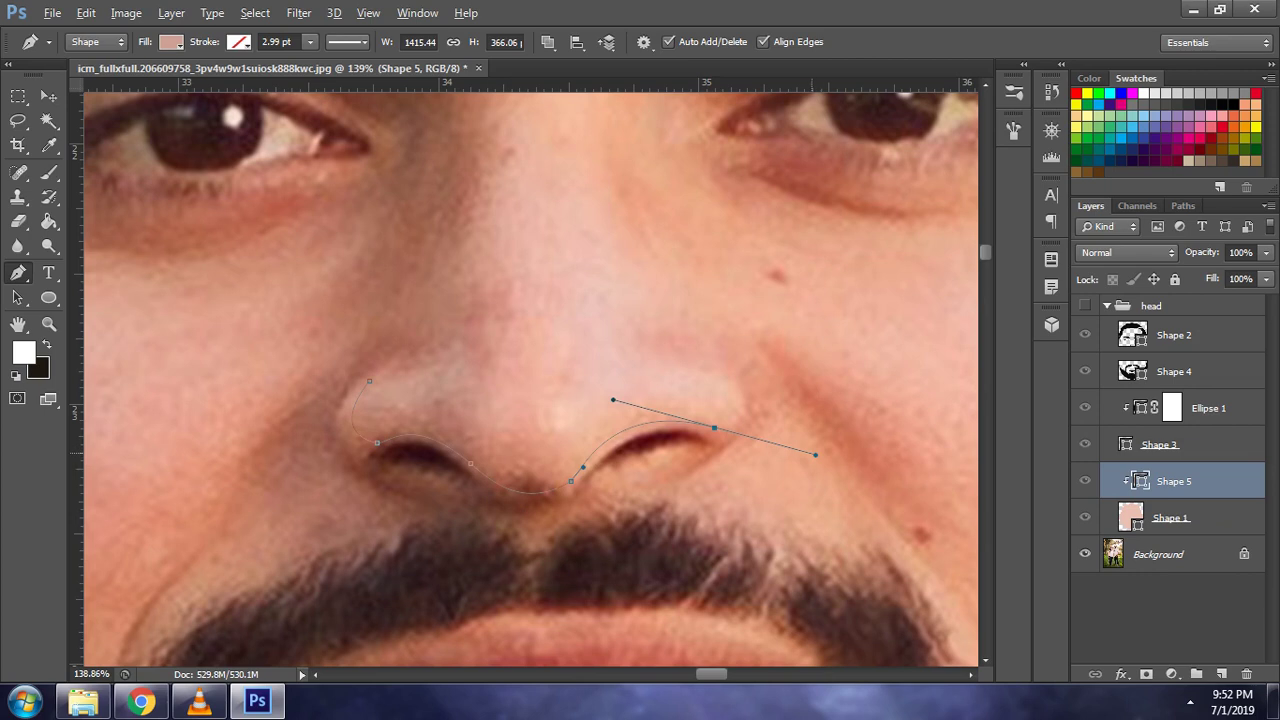
{"action": "left_click_drag", "start_coordinate": [815, 455], "coordinate": [725, 430]}
{"action": "left_click_drag", "start_coordinate": [697, 343], "coordinate": [638, 303]}
{"action": "left_click_drag", "start_coordinate": [638, 303], "coordinate": [689, 338]}
{"action": "mouse_move", "coordinate": [689, 338]}
{"action": "left_mouse_down"}
{"action": "mouse_move", "coordinate": [636, 301]}
{"action": "mouse_move", "coordinate": [697, 343]}
{"action": "left_mouse_up"}
{"action": "left_click_drag", "start_coordinate": [713, 453], "coordinate": [799, 414]}
{"action": "left_click_drag", "start_coordinate": [799, 414], "coordinate": [814, 404]}
{"action": "left_click_drag", "start_coordinate": [613, 502], "coordinate": [699, 459]}
{"action": "left_click_drag", "start_coordinate": [570, 481], "coordinate": [506, 576]}
{"action": "left_click_drag", "start_coordinate": [507, 577], "coordinate": [568, 500]}
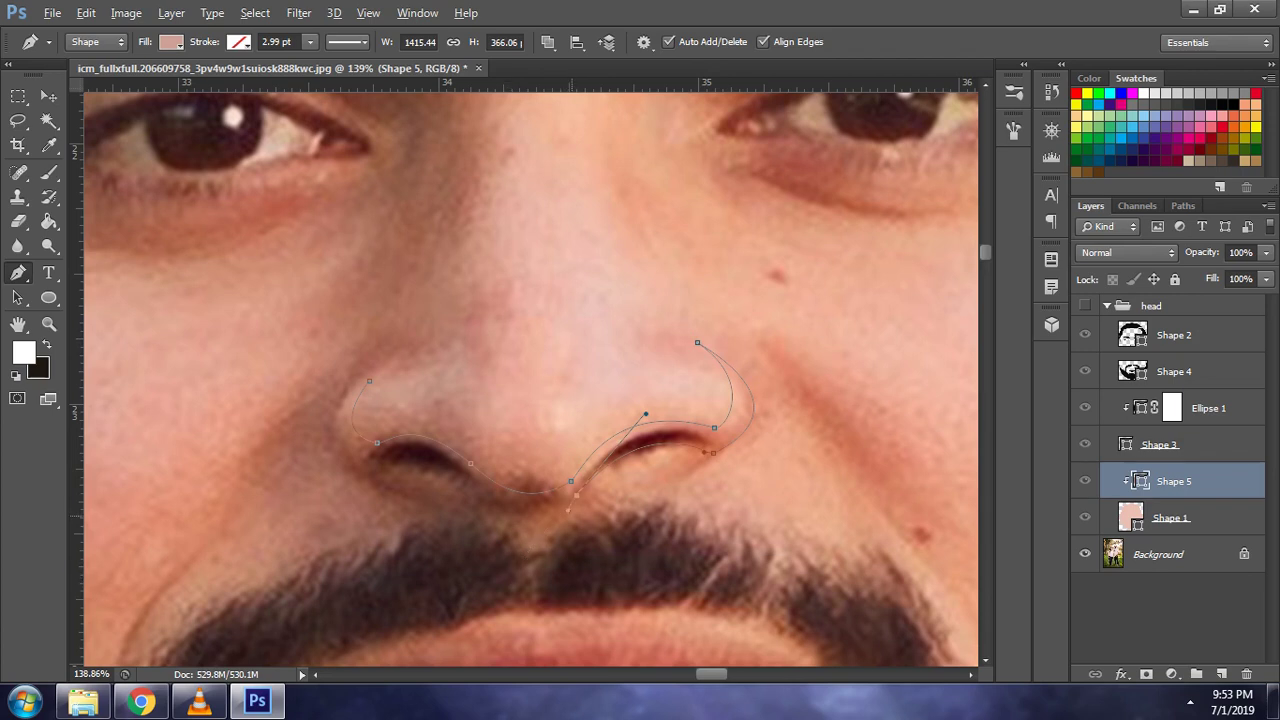
- Refine the anchors along the nose's lower edge and the top-left nostril curve
{"action": "left_click_drag", "start_coordinate": [475, 485], "coordinate": [517, 537]}
{"action": "left_click_drag", "start_coordinate": [432, 433], "coordinate": [469, 477]}
{"action": "left_click_drag", "start_coordinate": [368, 471], "coordinate": [318, 533]}
{"action": "left_click_drag", "start_coordinate": [318, 533], "coordinate": [344, 491]}
{"action": "left_click_drag", "start_coordinate": [369, 381], "coordinate": [292, 420]}
{"action": "left_click_drag", "start_coordinate": [369, 381], "coordinate": [383, 350]}
{"action": "left_click_drag", "start_coordinate": [301, 395], "coordinate": [281, 423]}
{"action": "left_click", "coordinate": [1085, 305]}
- Toggle the cartoon head group on and off repeatedly to compare the nose with the photo
{"action": "key", "text": "Escape"}
{"action": "scroll", "coordinate": [900, 380], "scroll_direction": "down", "scroll_amount": 5}
{"action": "scroll", "coordinate": [737, 312], "scroll_direction": "down", "scroll_amount": 5}
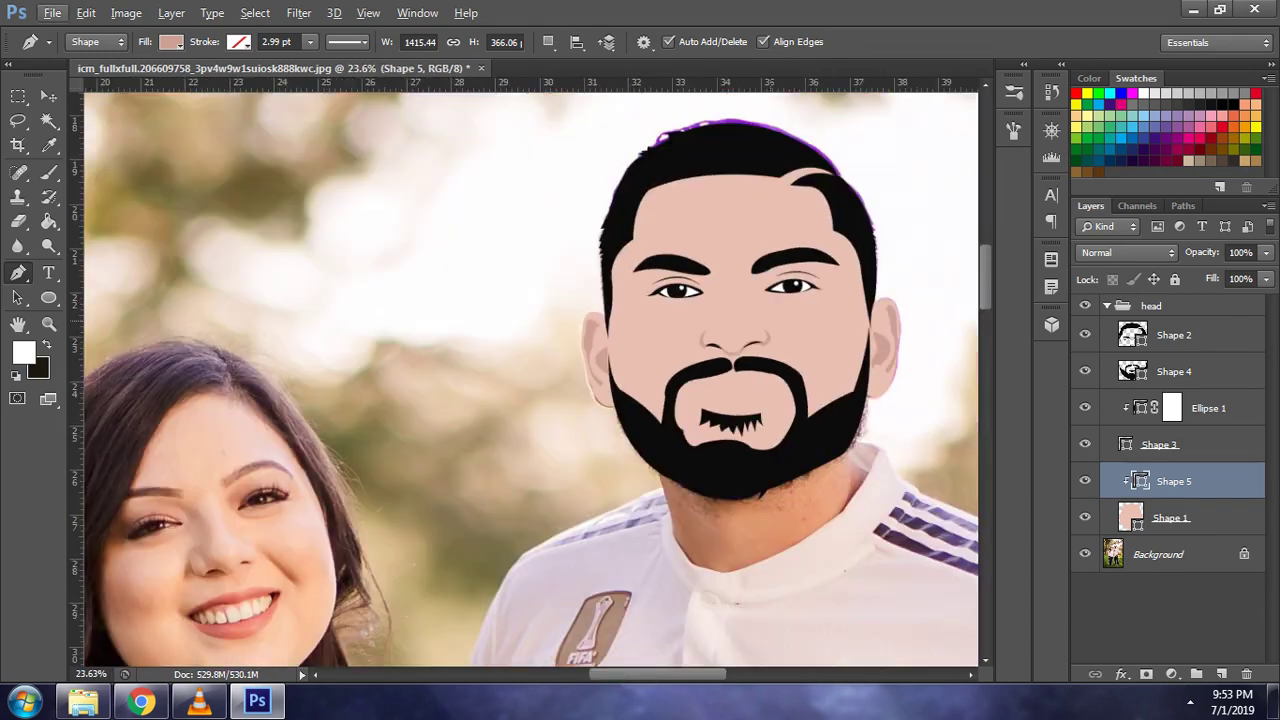
{"action": "left_click", "coordinate": [1085, 305]}
{"action": "left_click", "coordinate": [1085, 305]}
{"action": "key", "text": "alt+bracketleft"}
{"action": "key", "text": "alt+bracketright"}
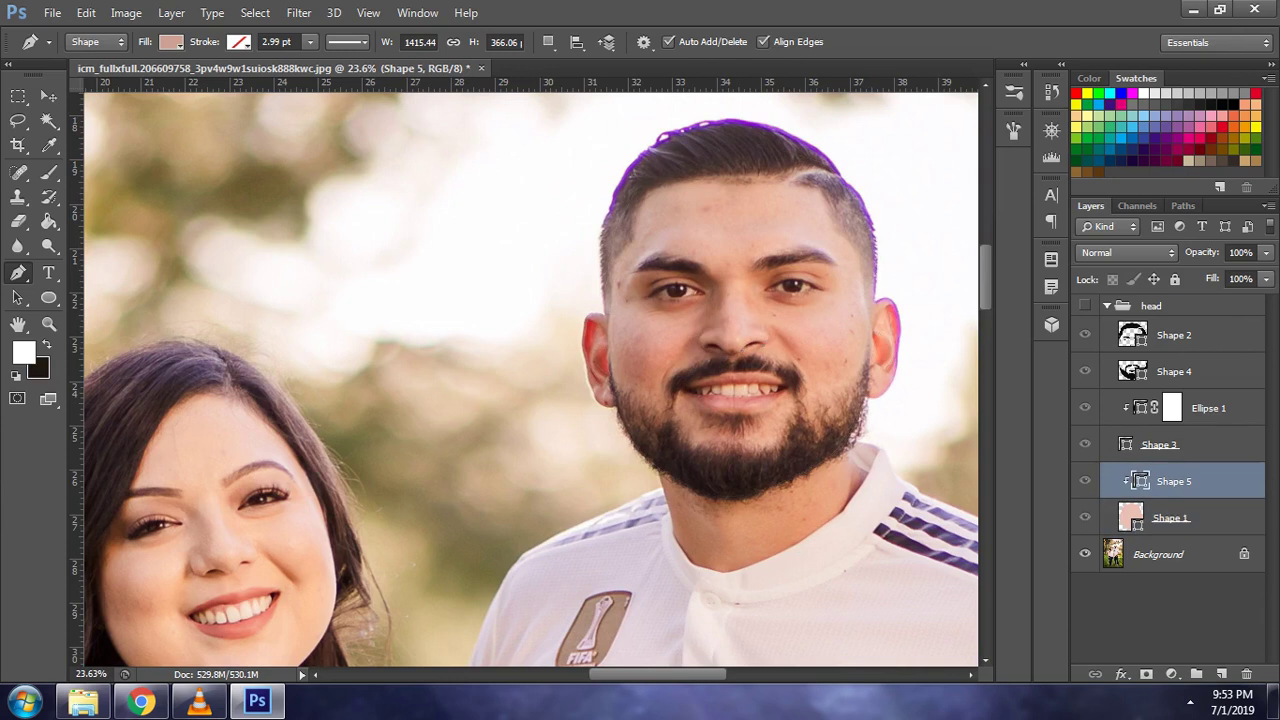
{"action": "left_click", "coordinate": [1085, 305]}
{"action": "left_click", "coordinate": [1085, 305]}
{"action": "left_click", "coordinate": [1085, 305]}
{"action": "left_click", "coordinate": [1085, 305]}
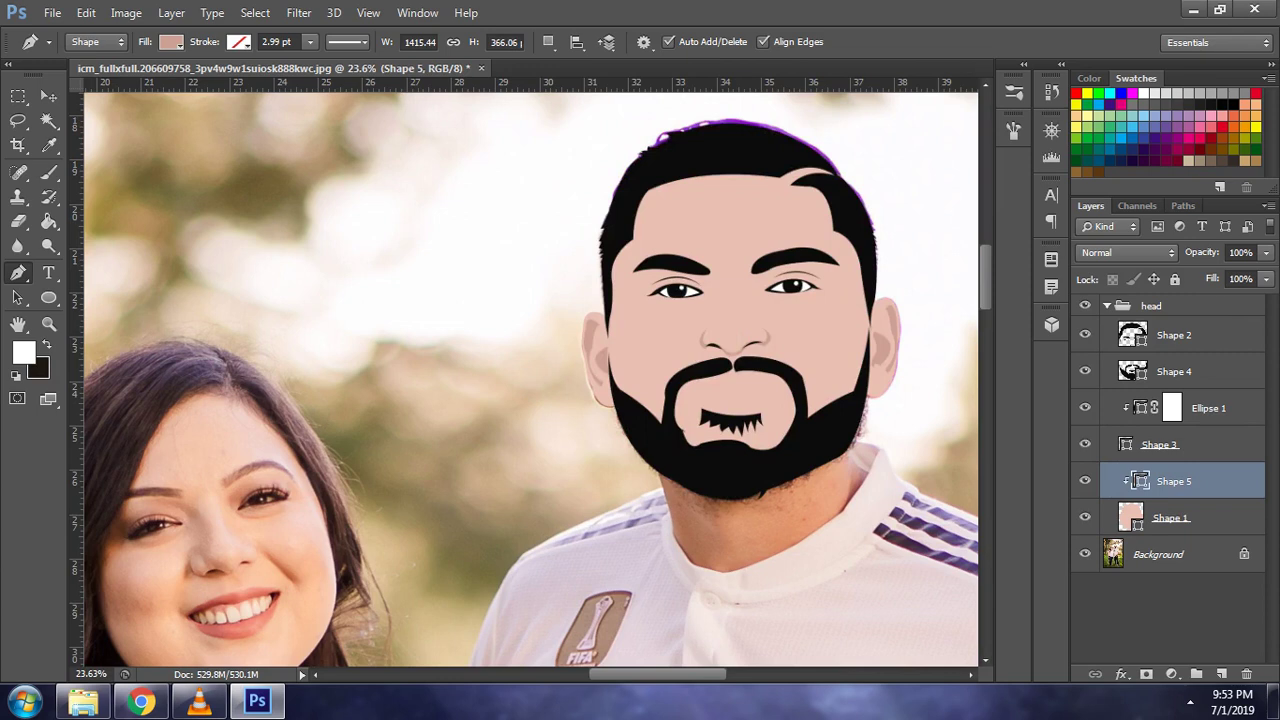
{"action": "left_click", "coordinate": [1085, 305]}
{"action": "scroll", "coordinate": [820, 393], "scroll_direction": "up", "scroll_amount": 5}
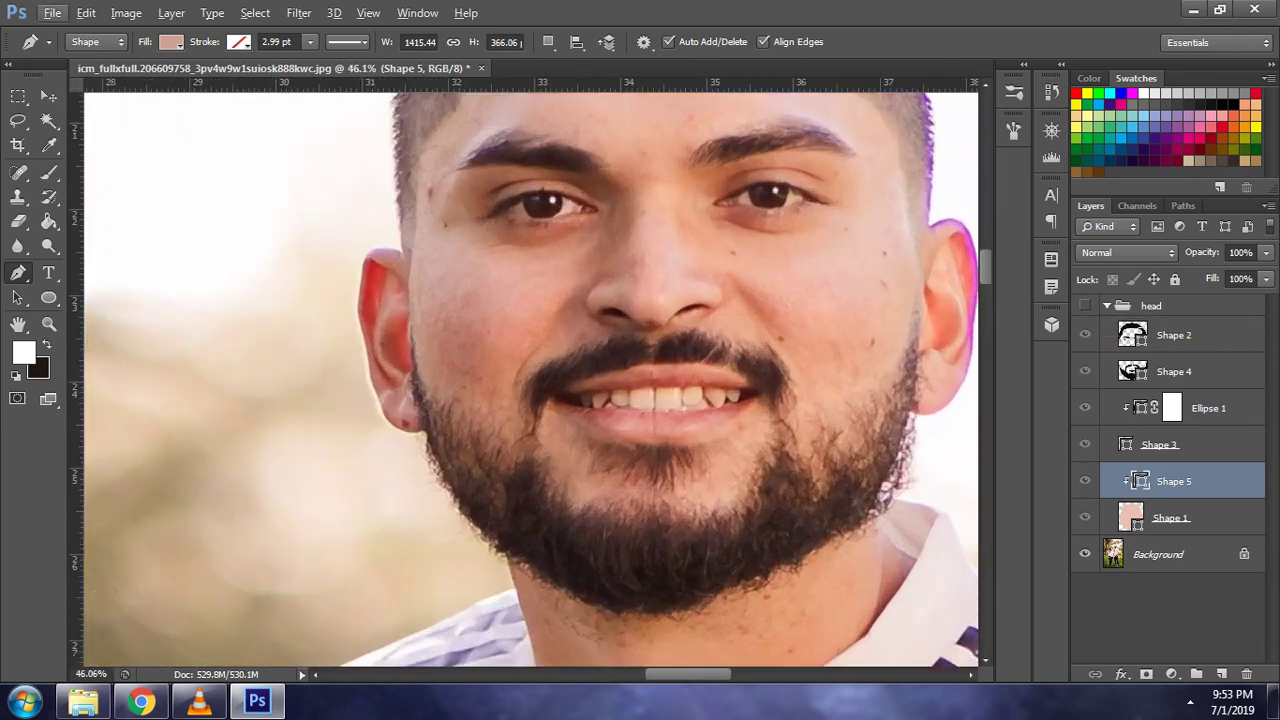
- Select Shape 4 and reshape its beard curve near the jaw against the photo
{"action": "left_click", "coordinate": [1174, 371]}
{"action": "scroll", "coordinate": [774, 357], "scroll_direction": "up", "scroll_amount": 2}
{"action": "scroll", "coordinate": [774, 357], "scroll_direction": "up", "scroll_amount": 1}
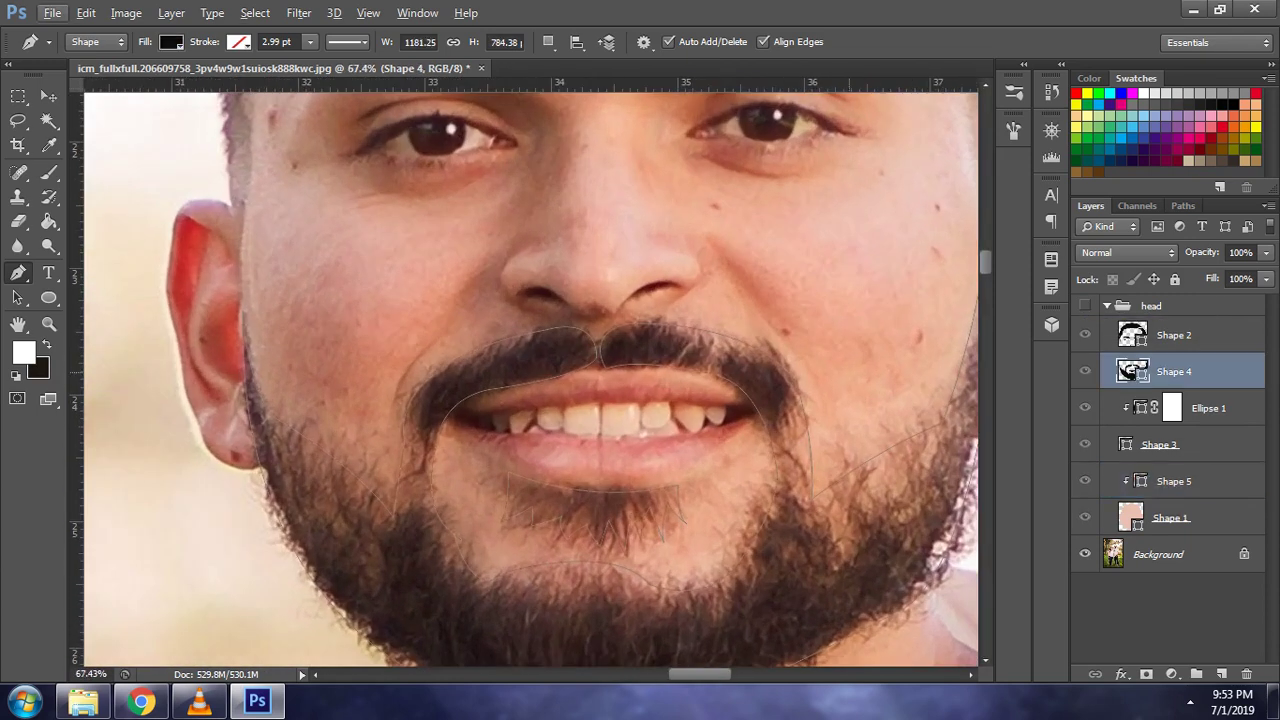
{"action": "left_click", "coordinate": [1085, 305]}
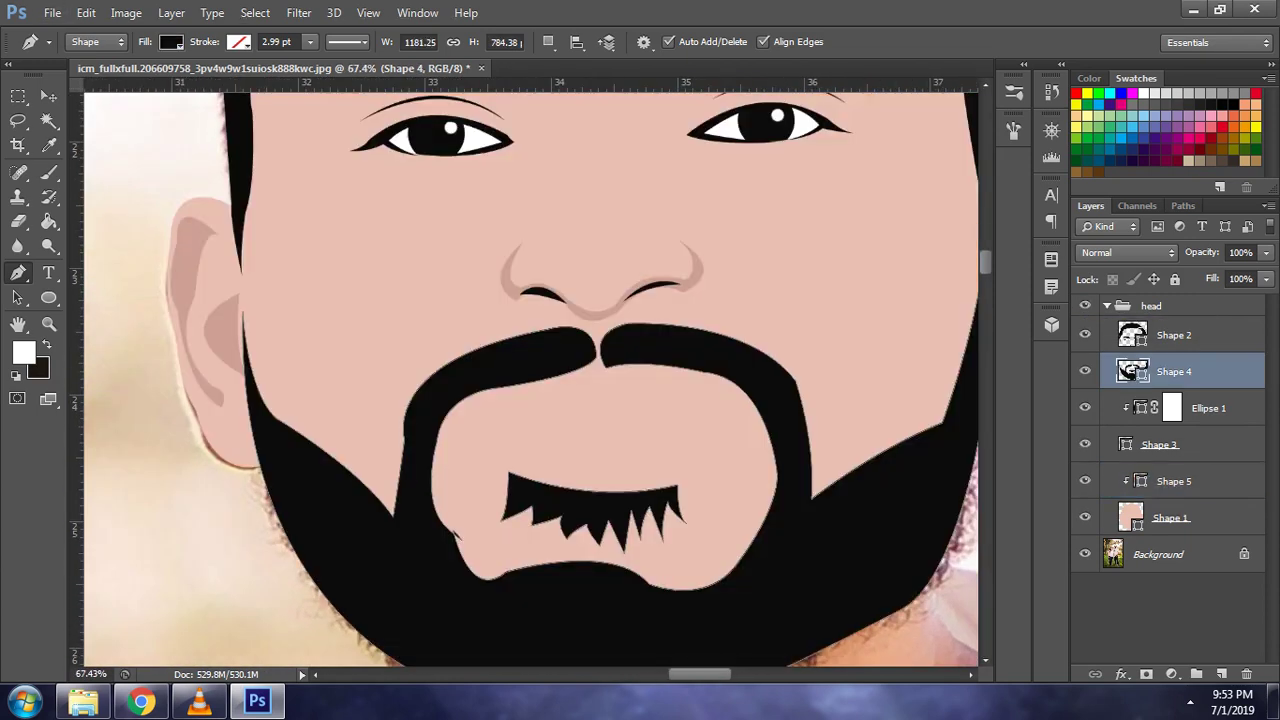
{"action": "left_click", "coordinate": [1085, 305]}
{"action": "left_click", "coordinate": [812, 486], "text": "ctrl"}
{"action": "left_click_drag", "start_coordinate": [816, 440], "coordinate": [755, 323]}
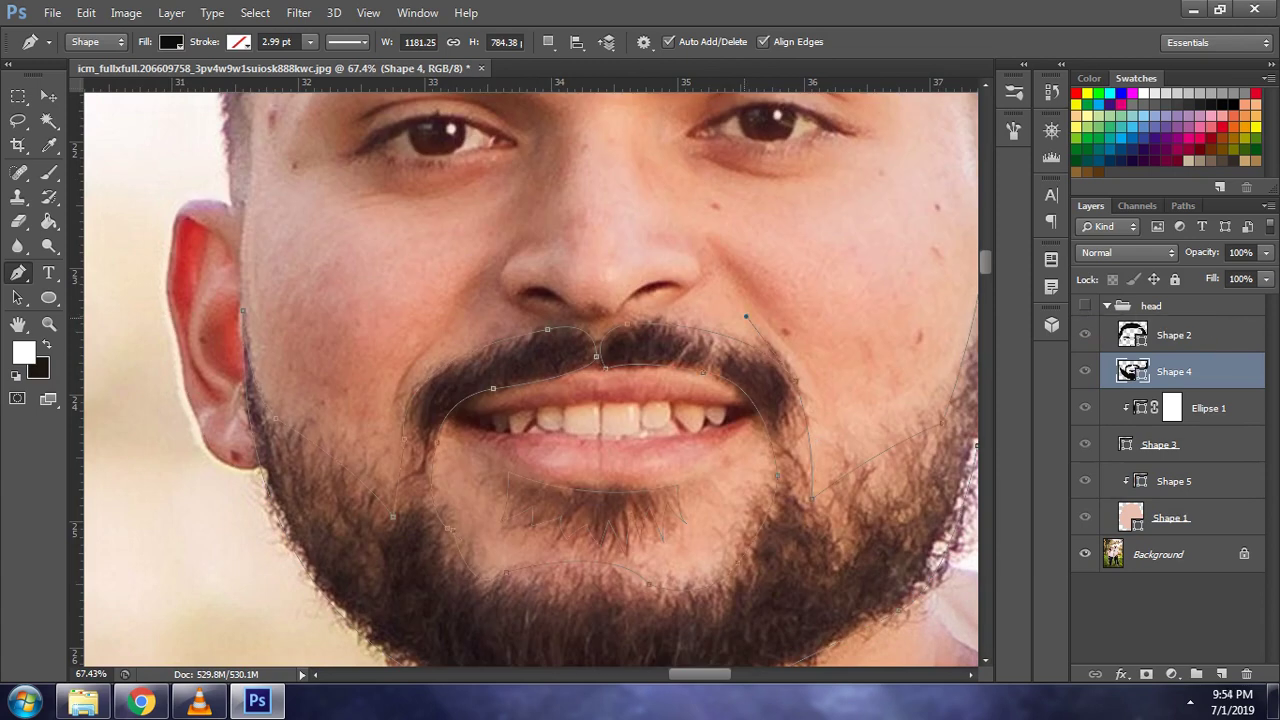
{"action": "left_click_drag", "start_coordinate": [755, 323], "coordinate": [737, 324]}
{"action": "left_click", "coordinate": [1160, 444]}
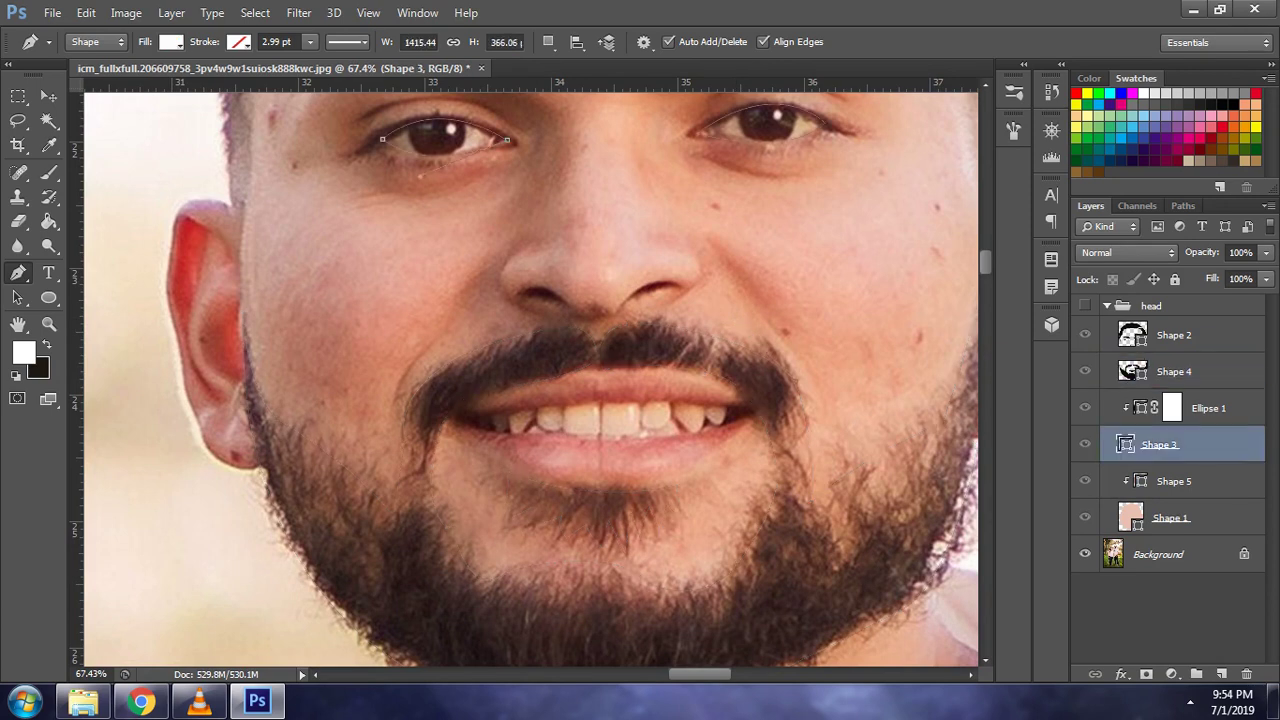
{"action": "left_click", "coordinate": [1174, 481]}
{"action": "scroll", "coordinate": [556, 404], "scroll_direction": "up", "scroll_amount": 3}
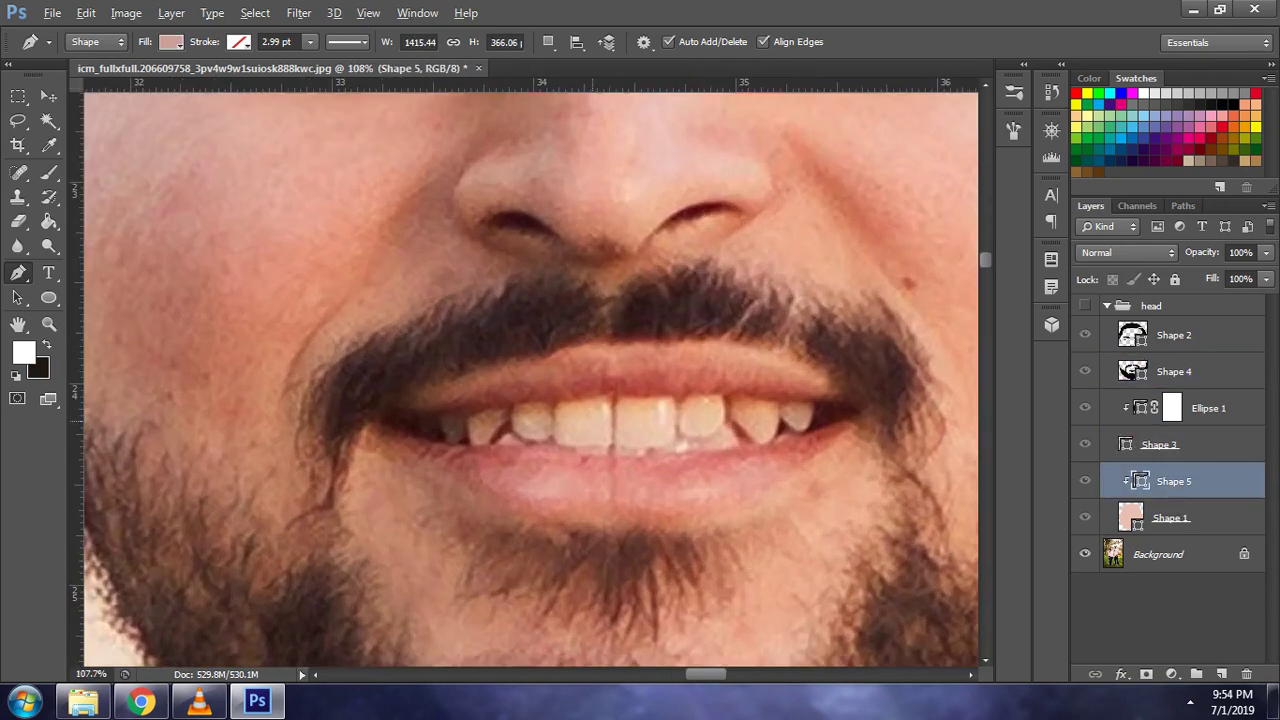
- Trace the lips from the upper lip around the left corner and lower lip to the right corner
{"action": "left_click", "coordinate": [621, 362]}
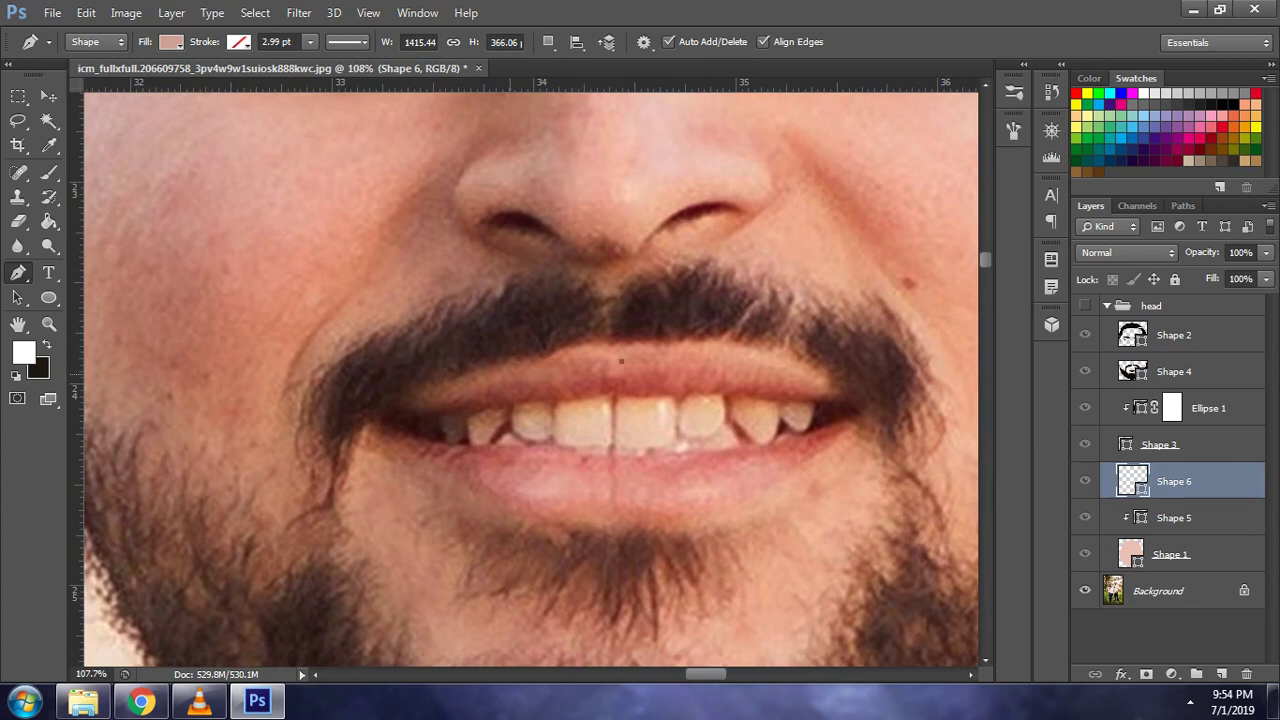
{"action": "left_click_drag", "start_coordinate": [499, 378], "coordinate": [434, 413]}
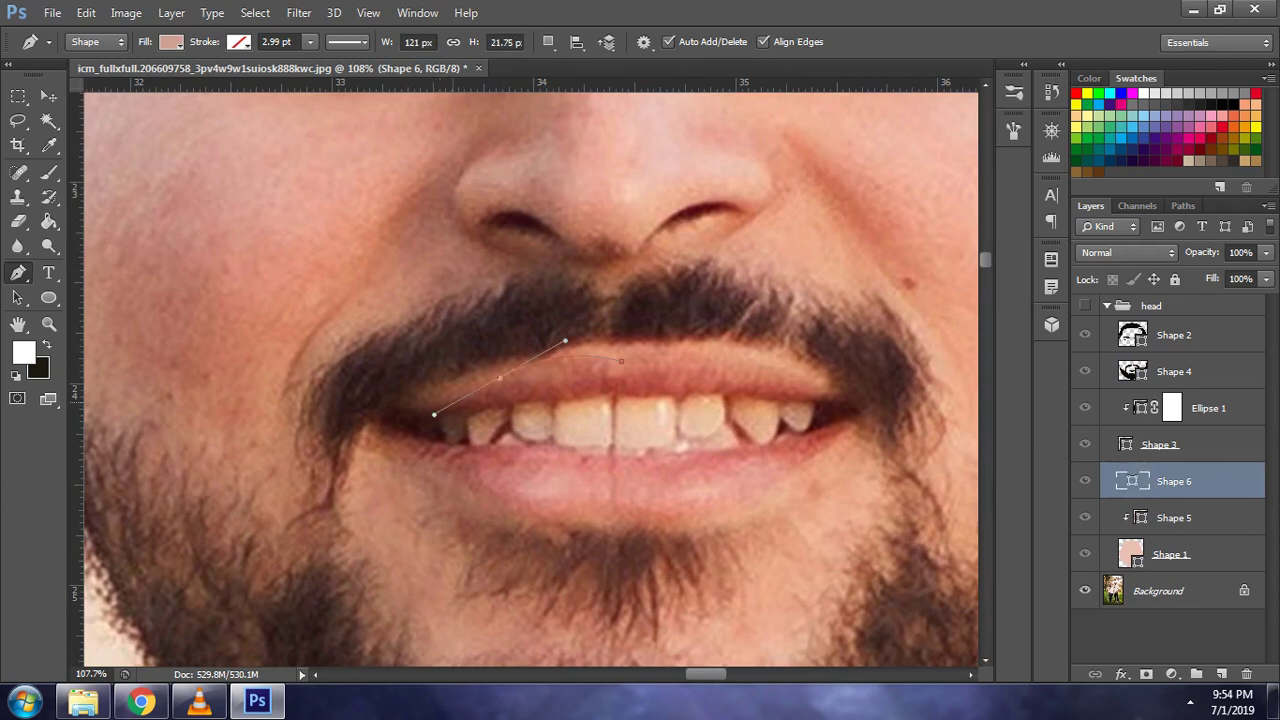
{"action": "left_click", "coordinate": [499, 378], "text": "alt"}
{"action": "left_click_drag", "start_coordinate": [380, 409], "coordinate": [319, 406]}
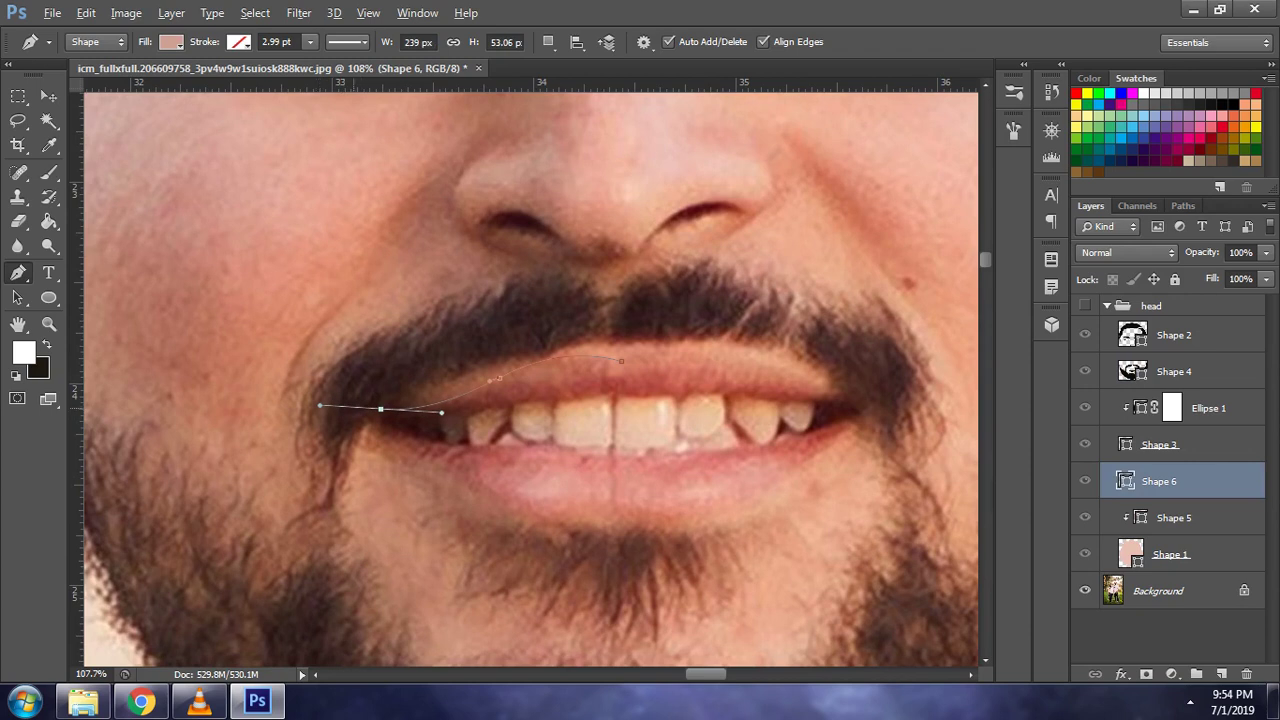
{"action": "left_click_drag", "start_coordinate": [319, 406], "coordinate": [367, 408]}
{"action": "left_click_drag", "start_coordinate": [456, 478], "coordinate": [502, 507]}
{"action": "left_click", "coordinate": [456, 478], "text": "alt"}
{"action": "left_click_drag", "start_coordinate": [784, 477], "coordinate": [948, 364]}
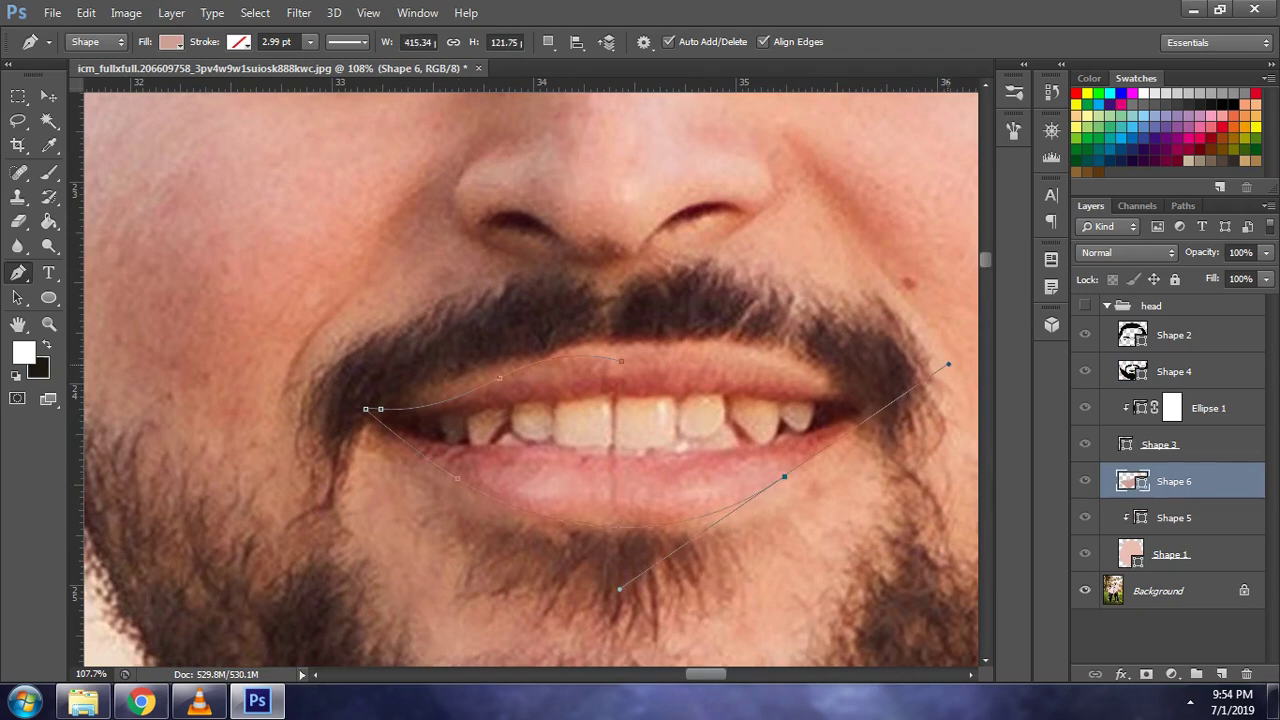
{"action": "left_click_drag", "start_coordinate": [948, 364], "coordinate": [797, 467]}
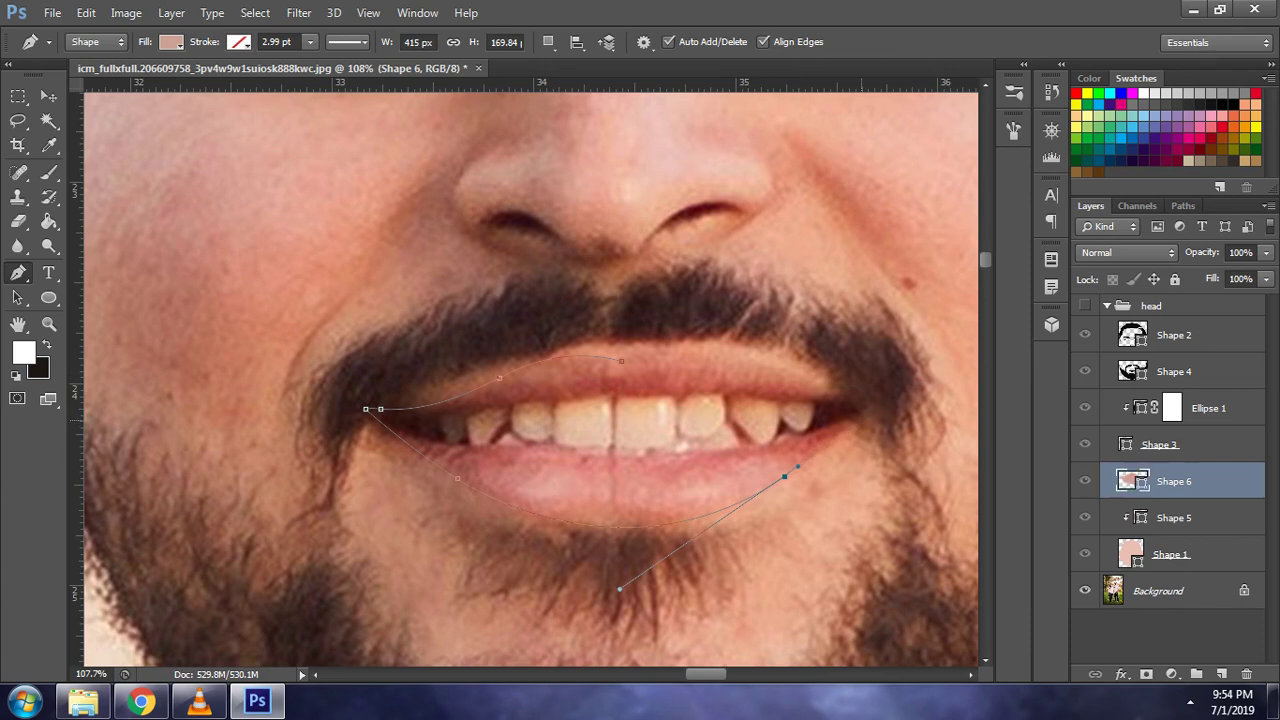
{"action": "left_click_drag", "start_coordinate": [868, 410], "coordinate": [900, 385]}
{"action": "left_click", "coordinate": [869, 409], "text": "alt"}
- Complete the upper-right lip curve and adjust the upper-lip anchors to refine the outline
{"action": "left_click_drag", "start_coordinate": [760, 364], "coordinate": [703, 332]}
{"action": "left_click_drag", "start_coordinate": [732, 348], "coordinate": [750, 362]}
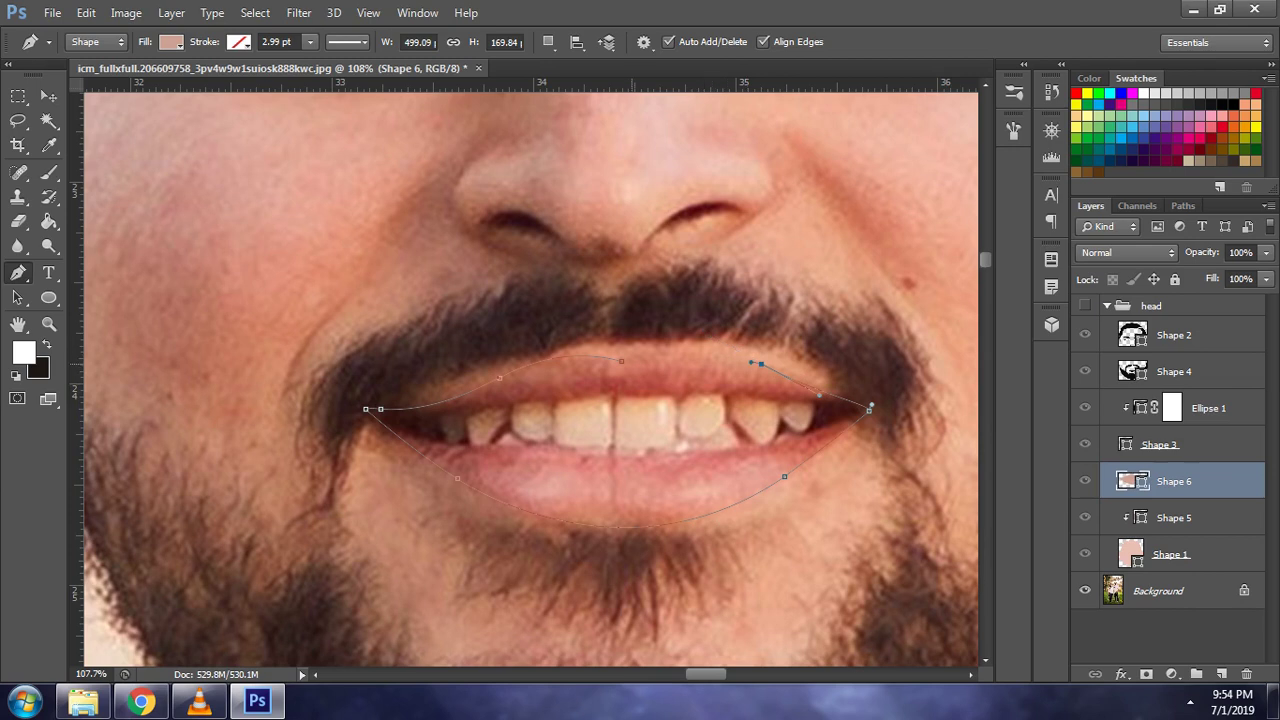
{"action": "left_click_drag", "start_coordinate": [621, 361], "coordinate": [683, 335]}
{"action": "key", "text": "Return"}
{"action": "scroll", "coordinate": [748, 400], "scroll_direction": "up", "scroll_amount": 2}
{"action": "scroll", "coordinate": [730, 380], "scroll_direction": "up", "scroll_amount": 1}
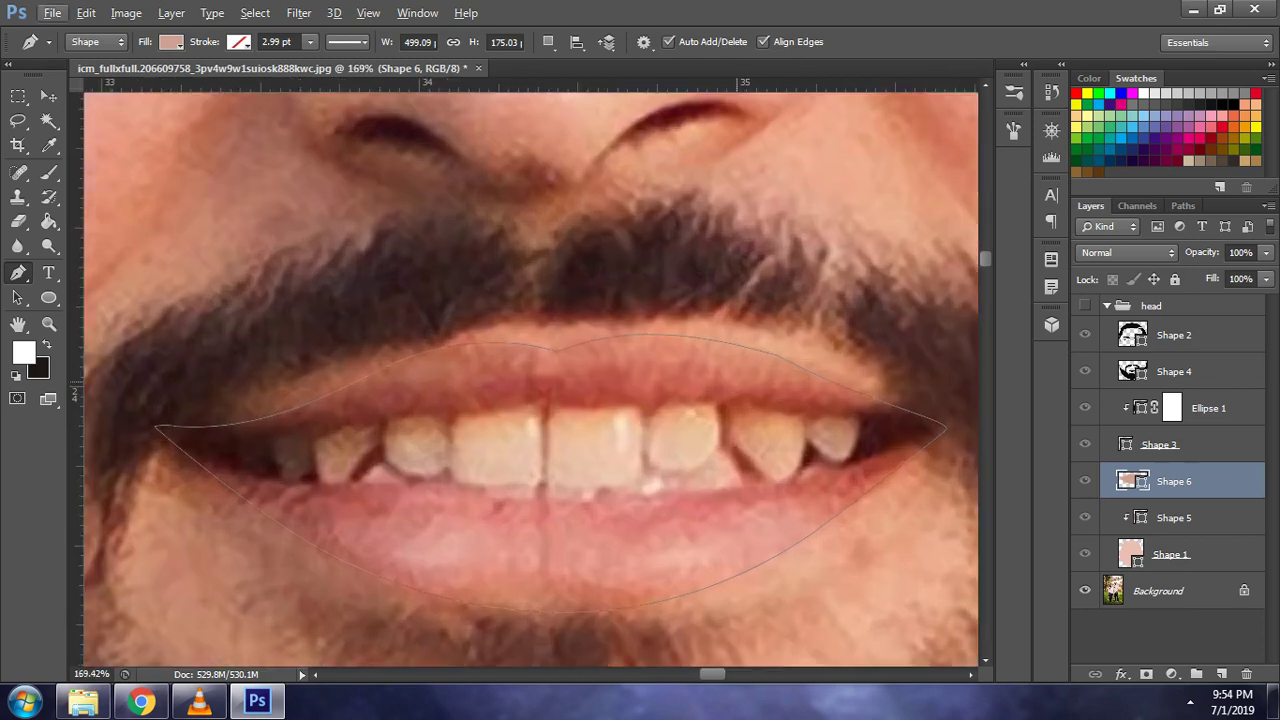
{"action": "key", "text": "ctrl+z"}
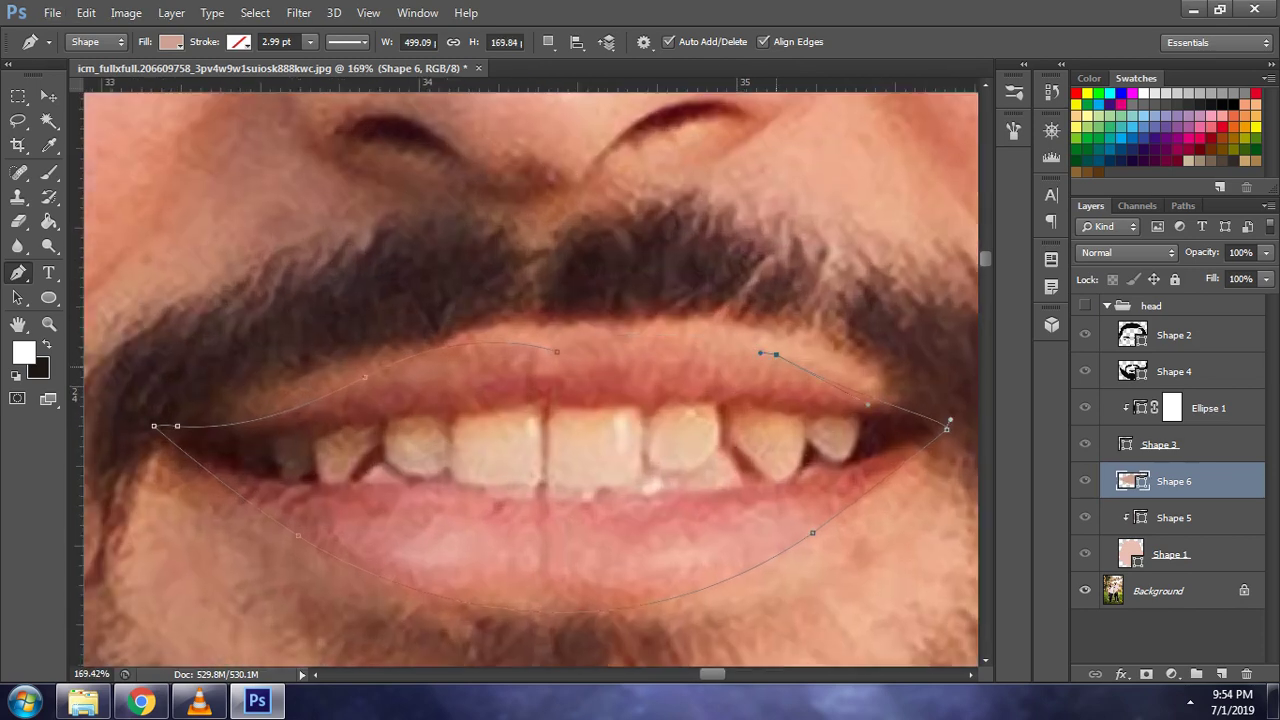
{"action": "left_click_drag", "start_coordinate": [776, 354], "coordinate": [780, 363]}
{"action": "left_click_drag", "start_coordinate": [870, 411], "coordinate": [880, 405]}
{"action": "left_click_drag", "start_coordinate": [556, 351], "coordinate": [636, 321]}
{"action": "scroll", "coordinate": [520, 391], "scroll_direction": "down", "scroll_amount": 5}
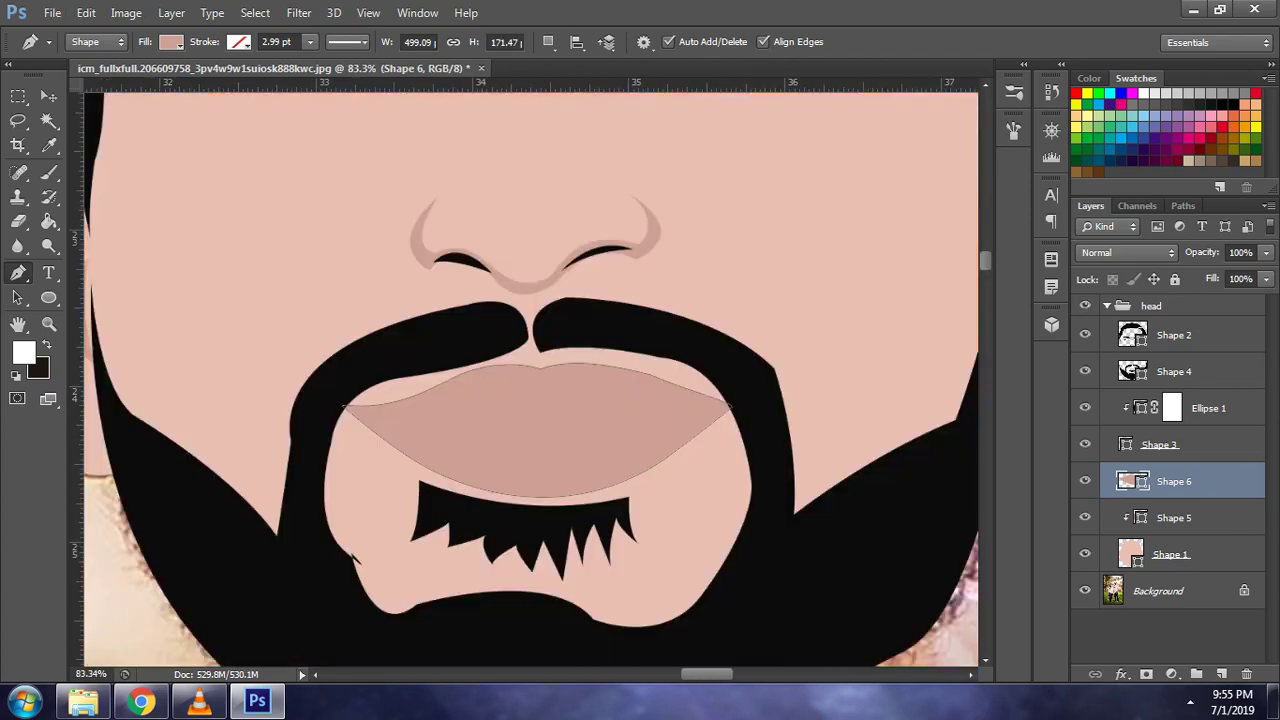
- Give the Shape 6 lips a rosier pink fill
{"action": "key", "text": "i"}
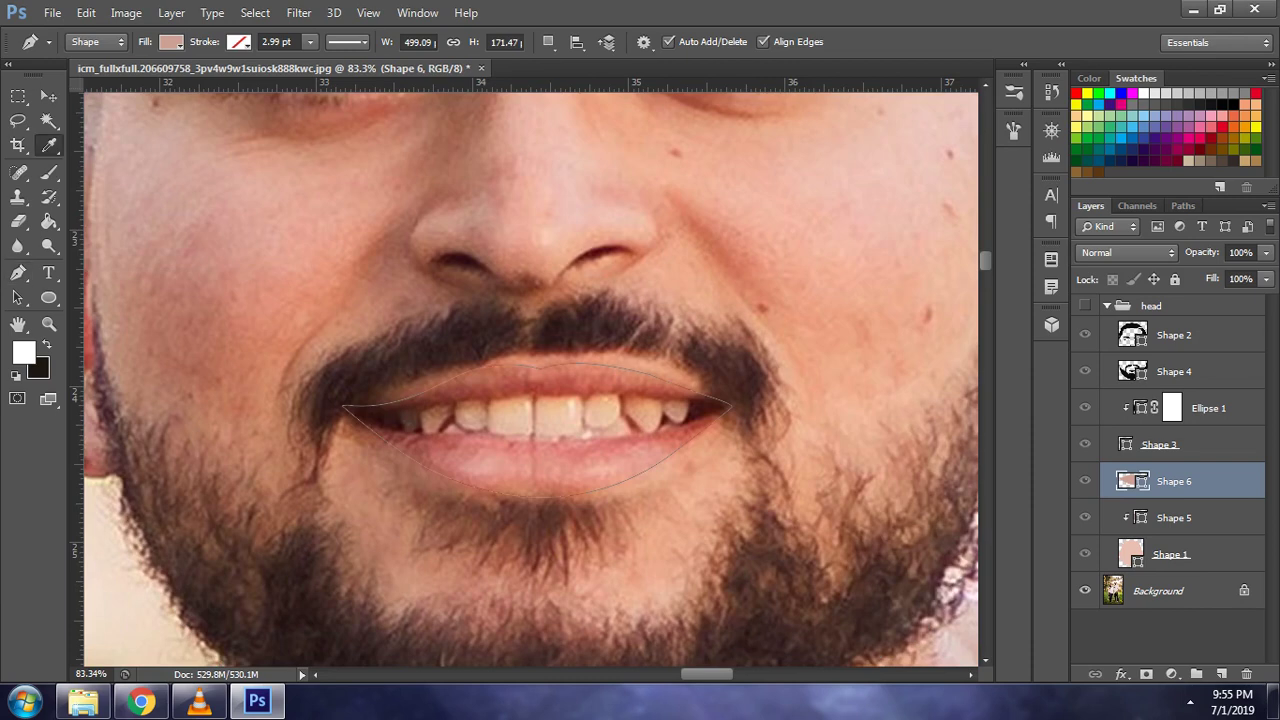
{"action": "double_click", "coordinate": [1131, 481]}
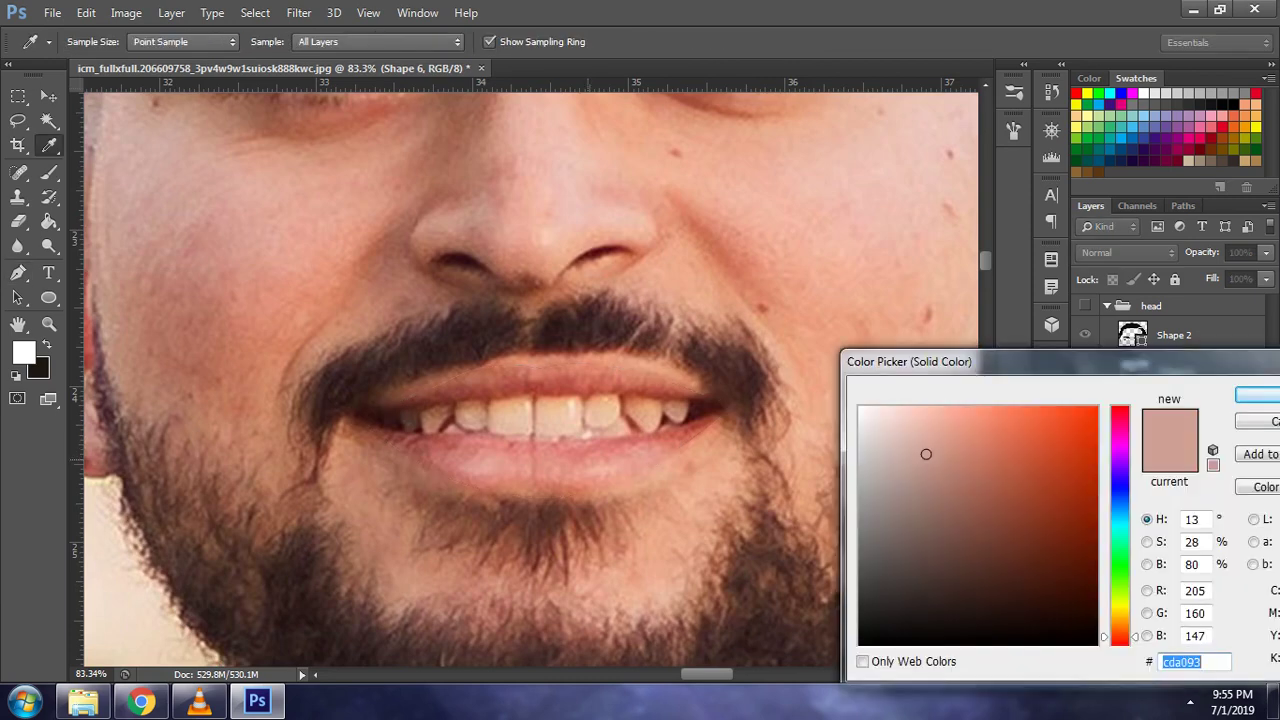
{"action": "left_click", "coordinate": [540, 455]}
{"action": "left_click", "coordinate": [1257, 395]}
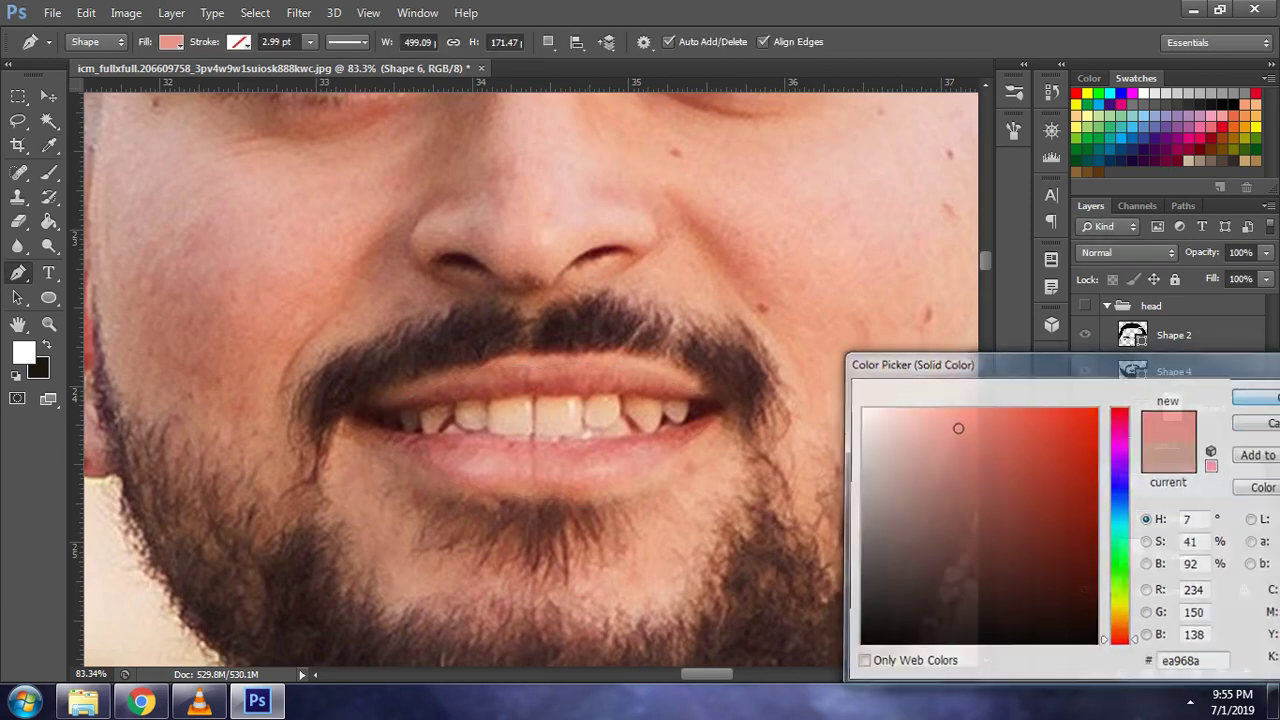
- Toggle the cartoon head group on and off to compare the lips with the photo
{"action": "left_click", "coordinate": [1085, 305]}
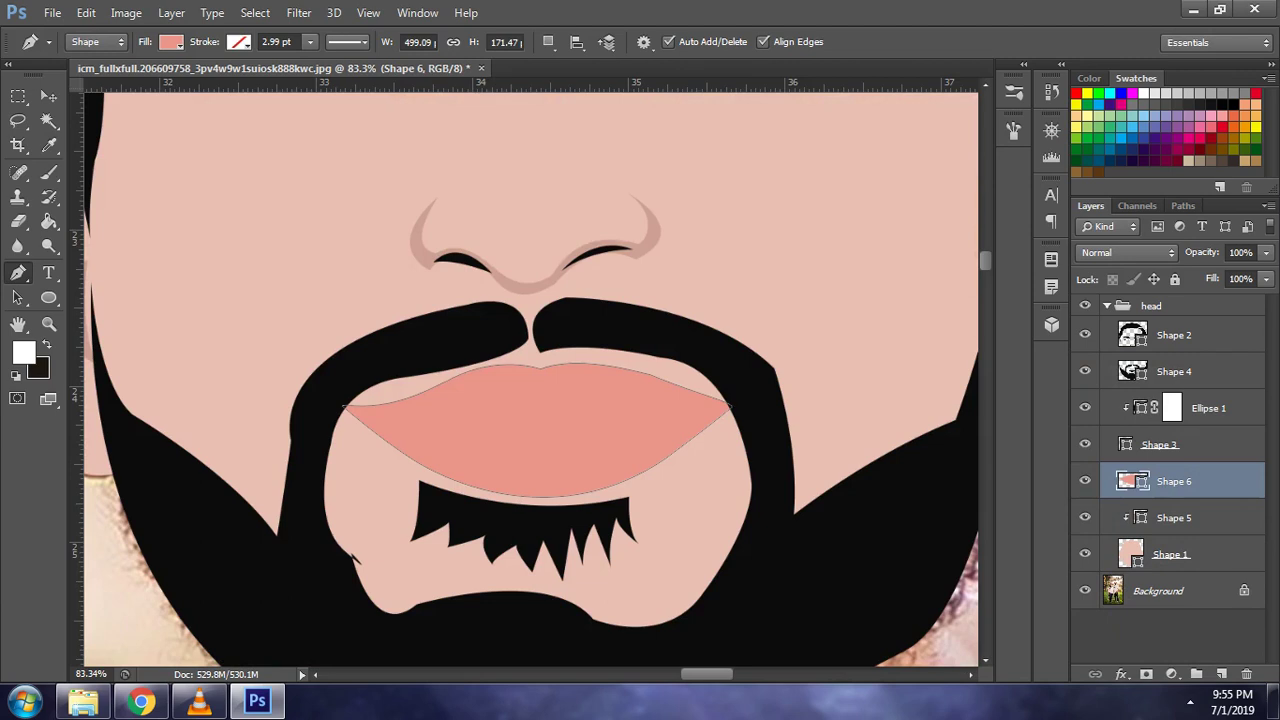
{"action": "scroll", "coordinate": [591, 286], "scroll_direction": "down", "scroll_amount": 1}
{"action": "scroll", "coordinate": [591, 286], "scroll_direction": "down", "scroll_amount": 3}
{"action": "scroll", "coordinate": [591, 286], "scroll_direction": "down", "scroll_amount": 2}
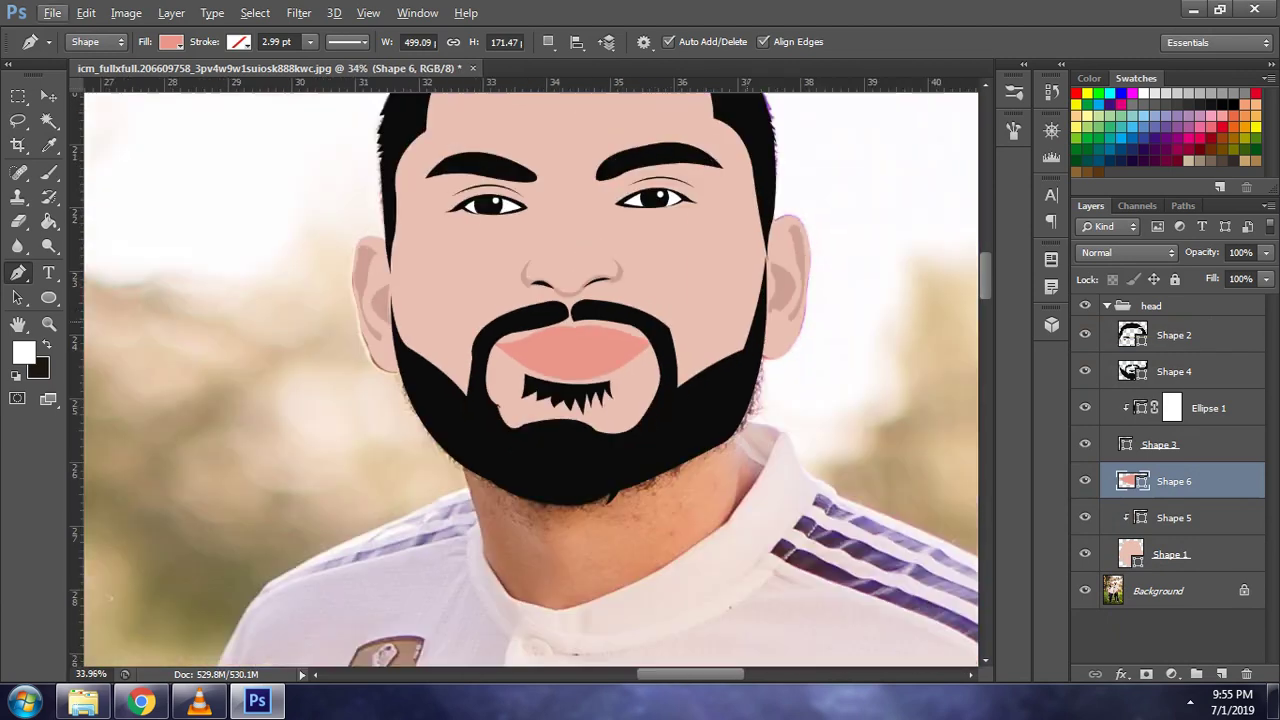
{"action": "scroll", "coordinate": [531, 378], "scroll_direction": "up", "scroll_amount": 1}
{"action": "scroll", "coordinate": [531, 378], "scroll_direction": "up", "scroll_amount": 3}
{"action": "left_click", "coordinate": [1085, 305]}
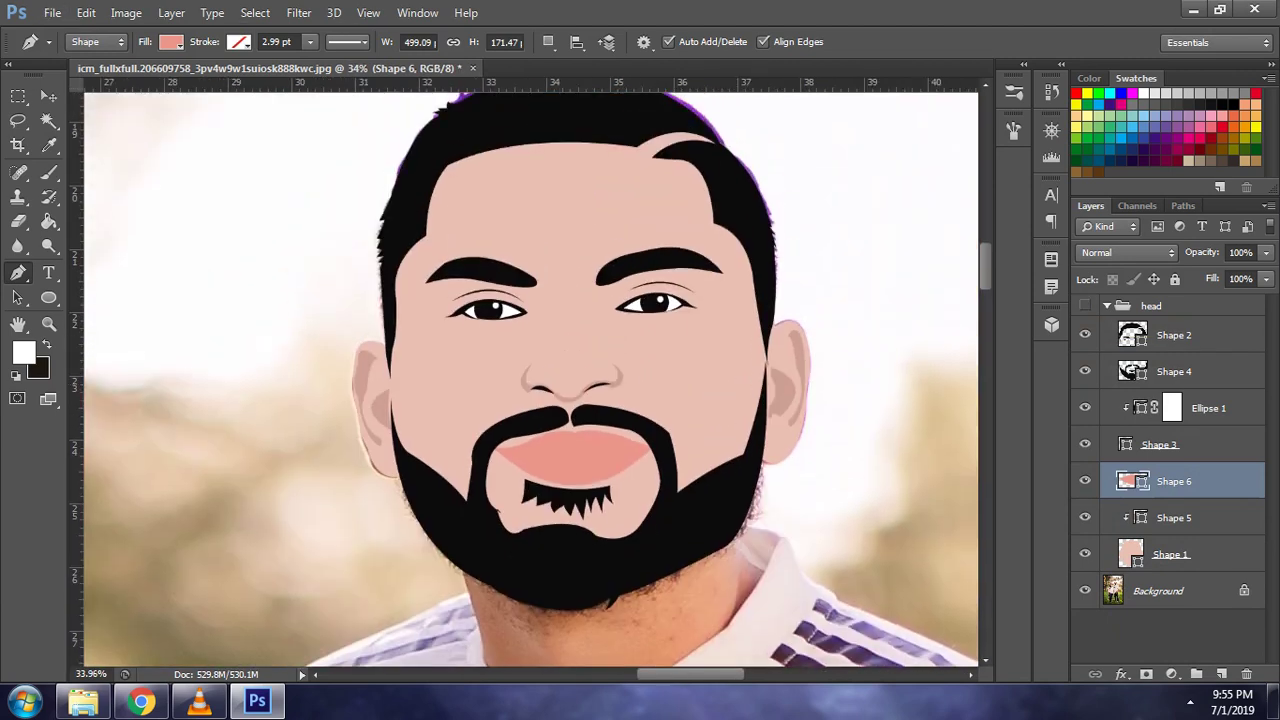
{"action": "left_click", "coordinate": [1085, 305]}
{"action": "left_click", "coordinate": [1085, 305]}
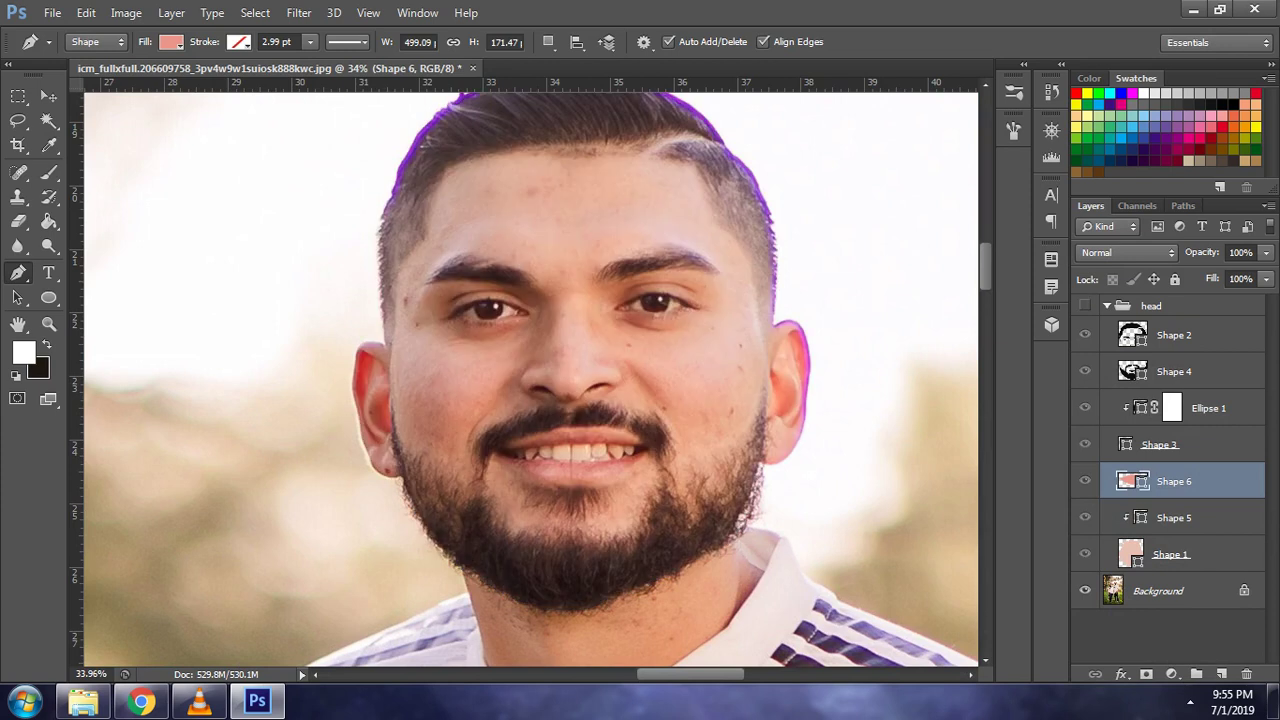
{"action": "left_click", "coordinate": [1085, 305]}
- Darken the Shape 6 lip fill to coral #d77061
{"action": "double_click", "coordinate": [1132, 481]}
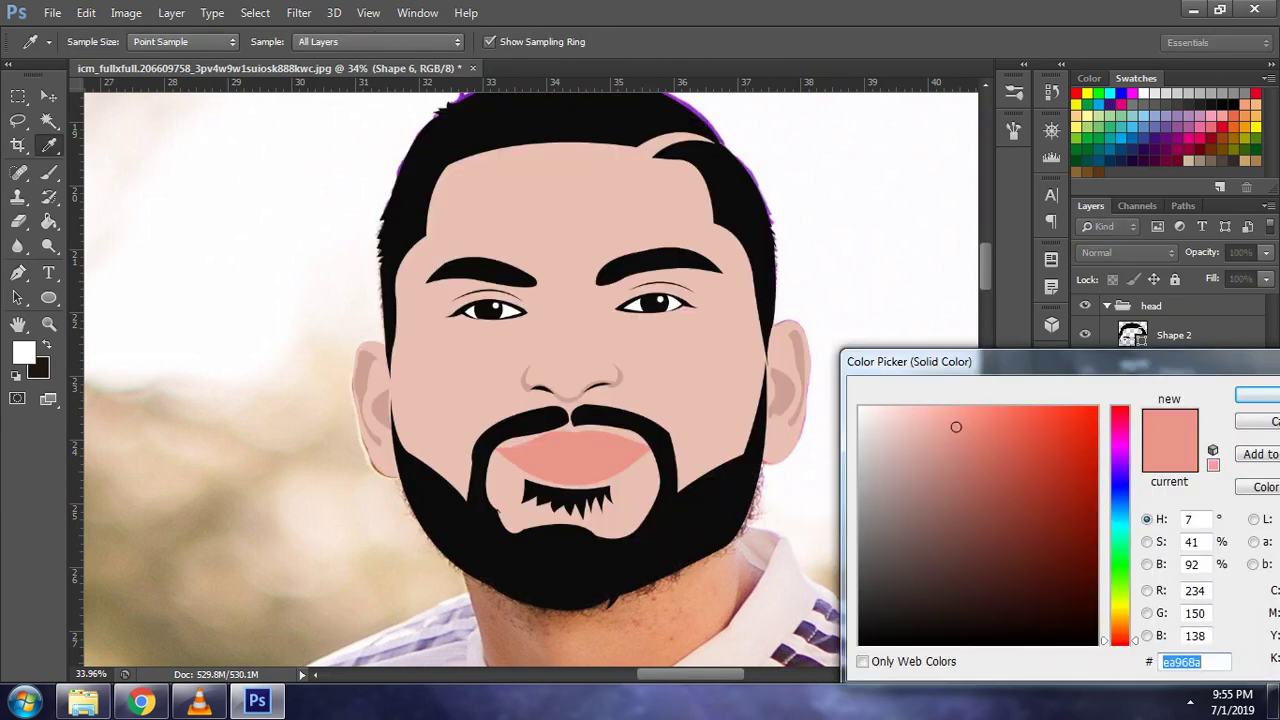
{"action": "left_click", "coordinate": [971, 443]}
{"action": "left_click", "coordinate": [998, 441]}
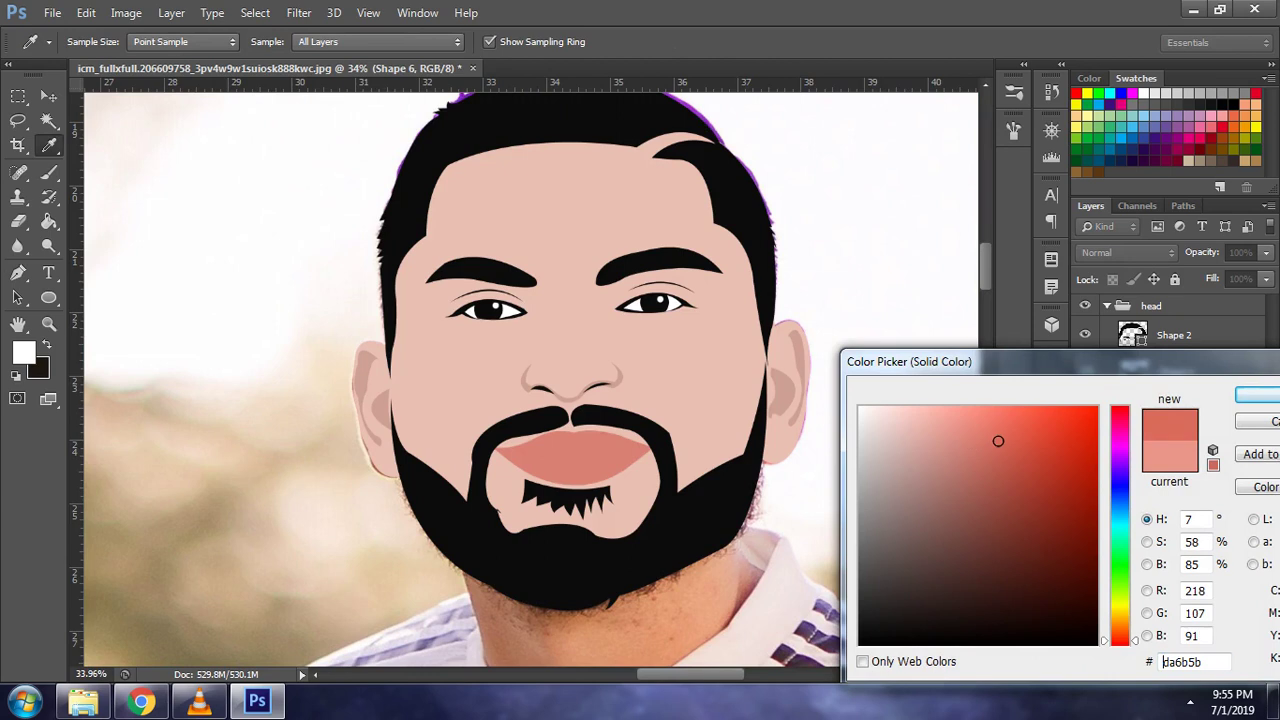
{"action": "left_click", "coordinate": [977, 423]}
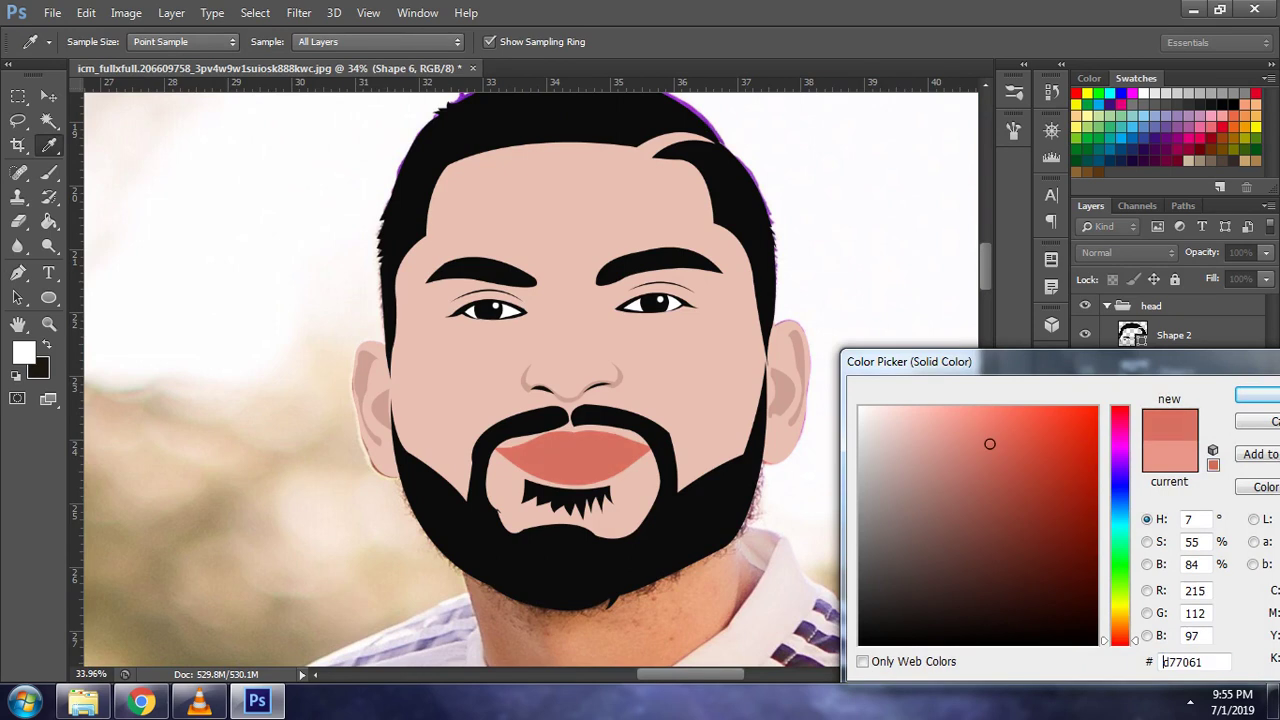
{"action": "key", "text": "Return"}
- Hide the cartoon head, zoom into the mouth and place the first teeth anchor
{"action": "left_click", "coordinate": [1085, 305]}
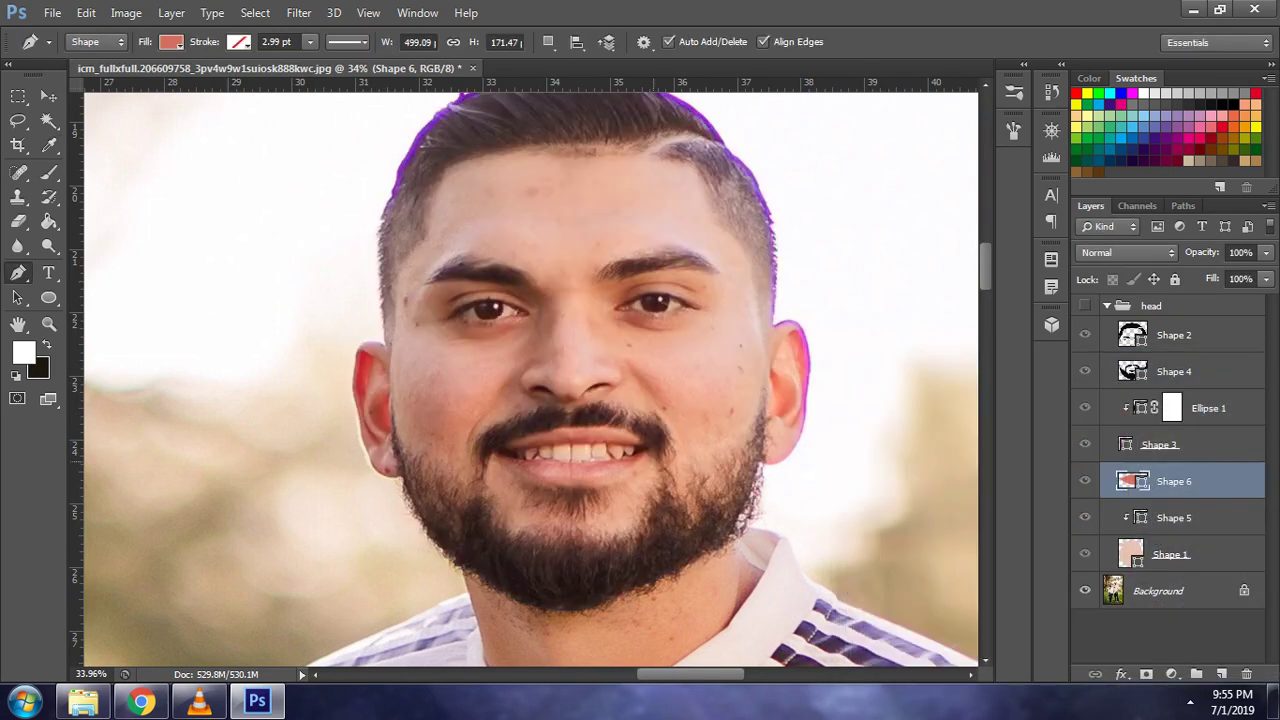
{"action": "scroll", "coordinate": [566, 433], "scroll_direction": "up", "scroll_amount": 2}
{"action": "scroll", "coordinate": [566, 433], "scroll_direction": "up", "scroll_amount": 3}
{"action": "scroll", "coordinate": [640, 490], "scroll_direction": "up", "scroll_amount": 4}
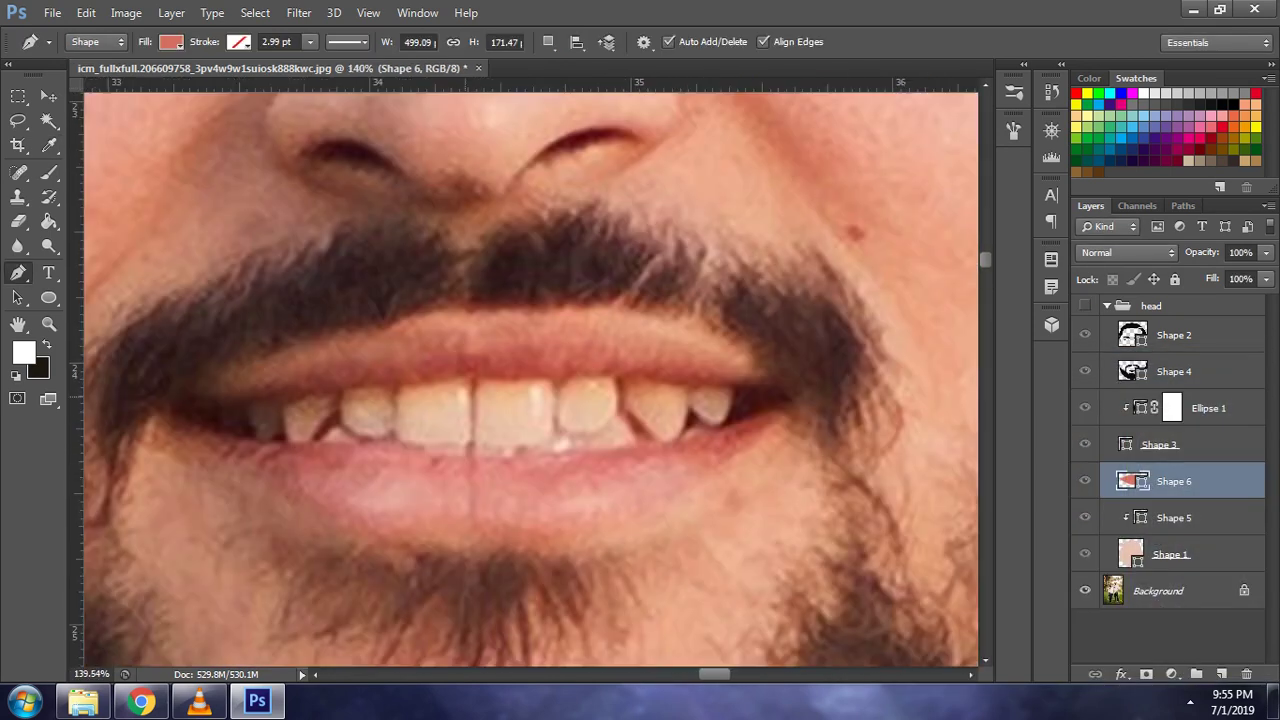
{"action": "left_click", "coordinate": [214, 405]}
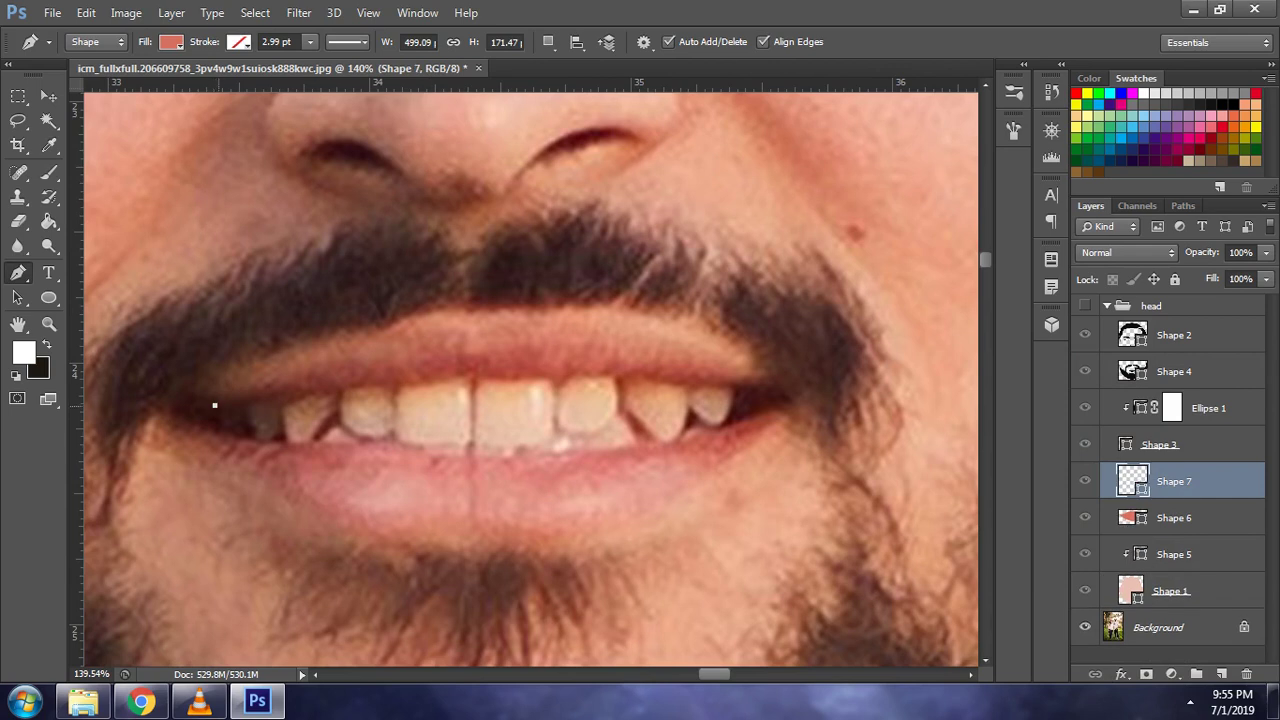
- Trace the teeth outline along the bottom and up around the right mouth corner
{"action": "left_click_drag", "start_coordinate": [213, 406], "coordinate": [216, 427]}
{"action": "left_click_drag", "start_coordinate": [742, 423], "coordinate": [973, 353]}
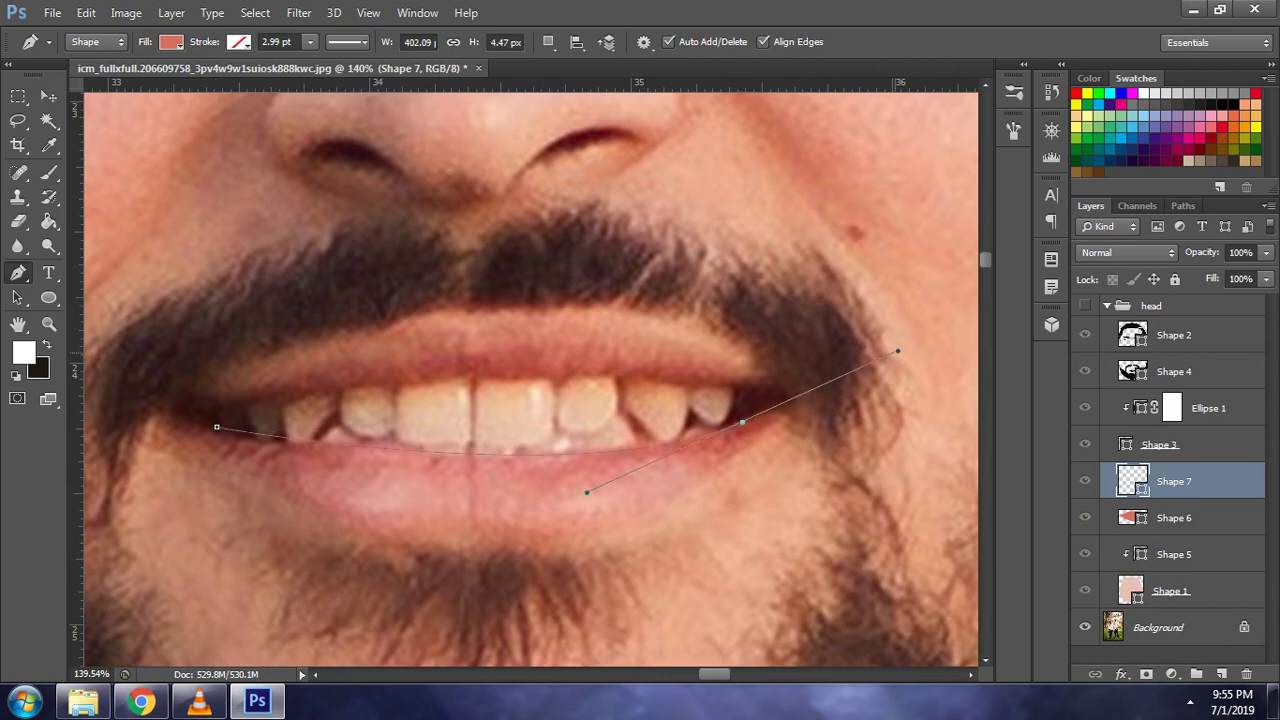
{"action": "left_click", "coordinate": [742, 423], "text": "alt"}
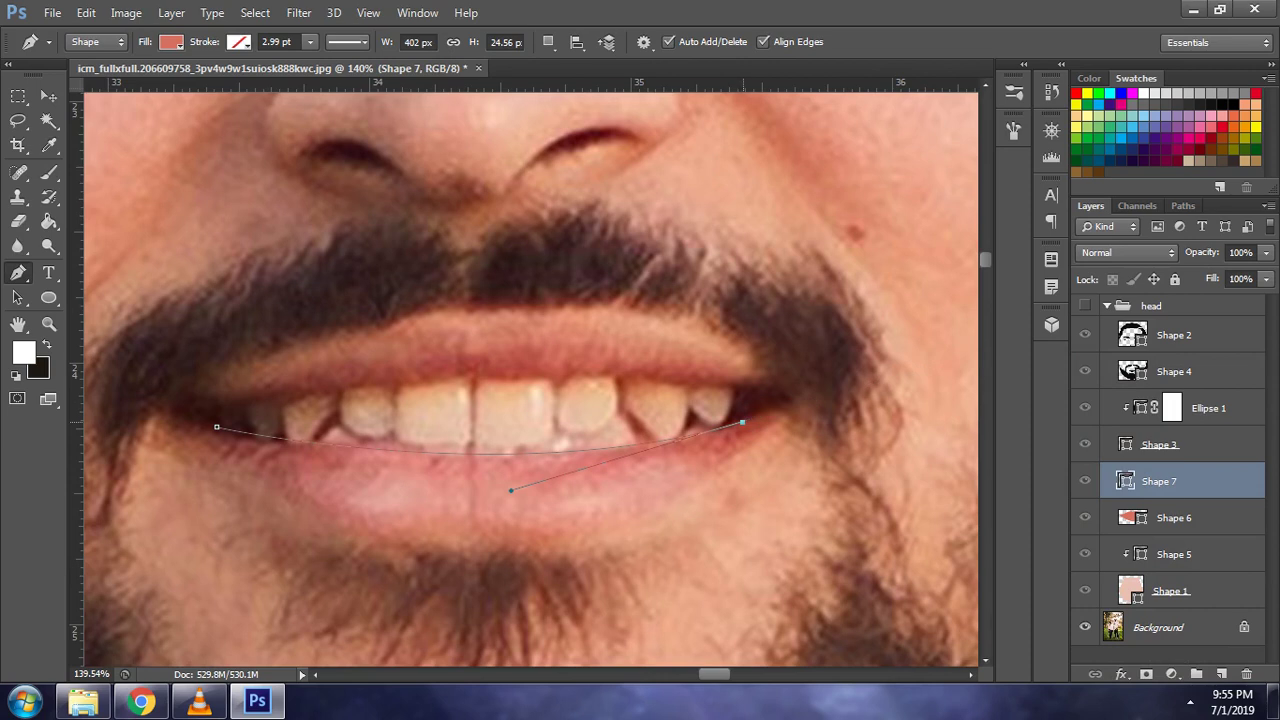
{"action": "left_click_drag", "start_coordinate": [742, 423], "coordinate": [725, 427]}
{"action": "left_click_drag", "start_coordinate": [732, 386], "coordinate": [744, 407]}
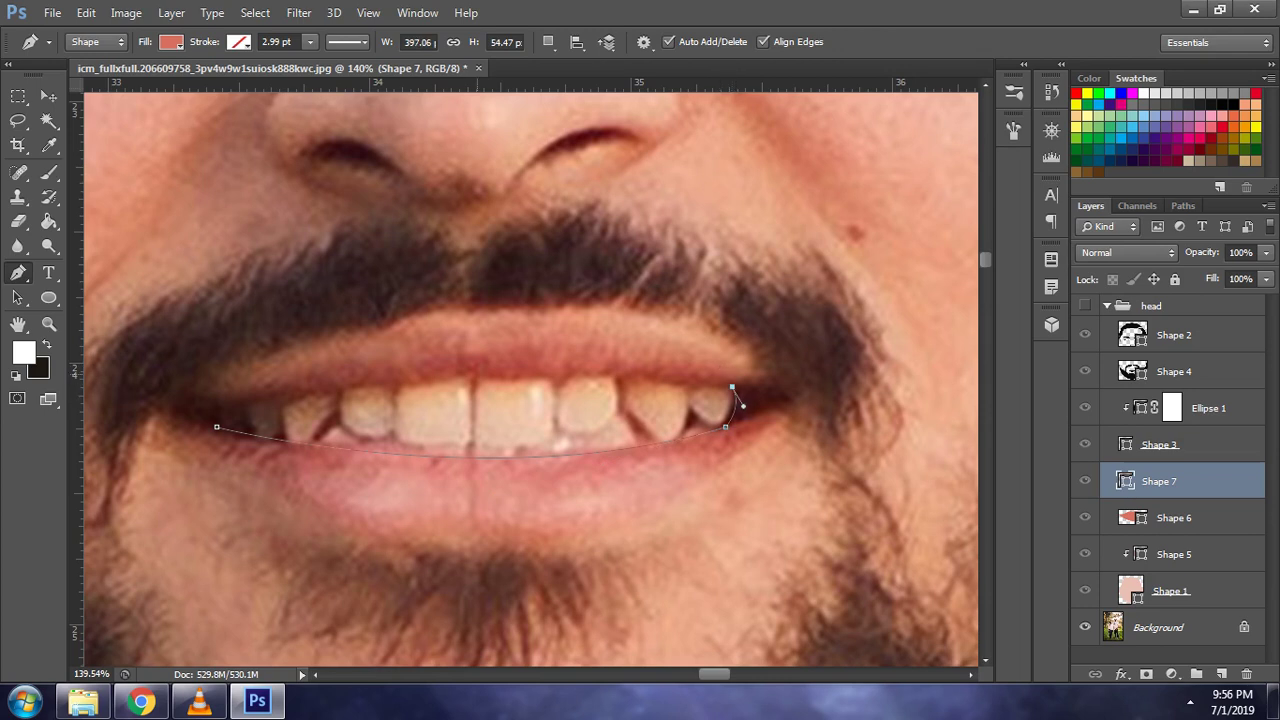
{"action": "mouse_move", "coordinate": [477, 371]}
{"action": "left_mouse_down"}
{"action": "mouse_move", "coordinate": [366, 379]}
{"action": "mouse_move", "coordinate": [411, 386]}
{"action": "left_mouse_up"}
- Close the teeth outline across the top to the left corner and refine its corner points
{"action": "left_click", "coordinate": [477, 374], "text": "alt"}
{"action": "left_click_drag", "start_coordinate": [224, 407], "coordinate": [155, 425]}
{"action": "left_click", "coordinate": [224, 407], "text": "alt"}
{"action": "left_click_drag", "start_coordinate": [224, 407], "coordinate": [226, 405]}
{"action": "left_click_drag", "start_coordinate": [216, 427], "coordinate": [223, 427]}
{"action": "left_click_drag", "start_coordinate": [223, 427], "coordinate": [220, 425]}
{"action": "key", "text": "Escape"}
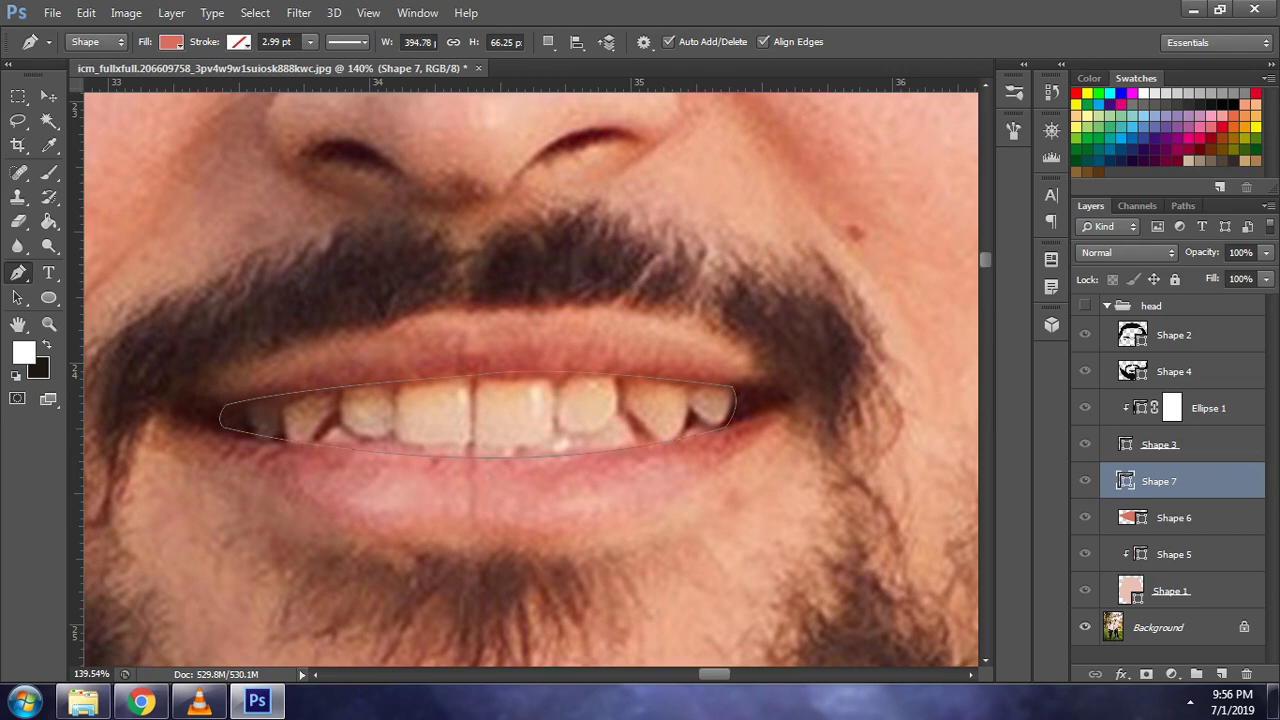
{"action": "double_click", "coordinate": [1220, 481]}
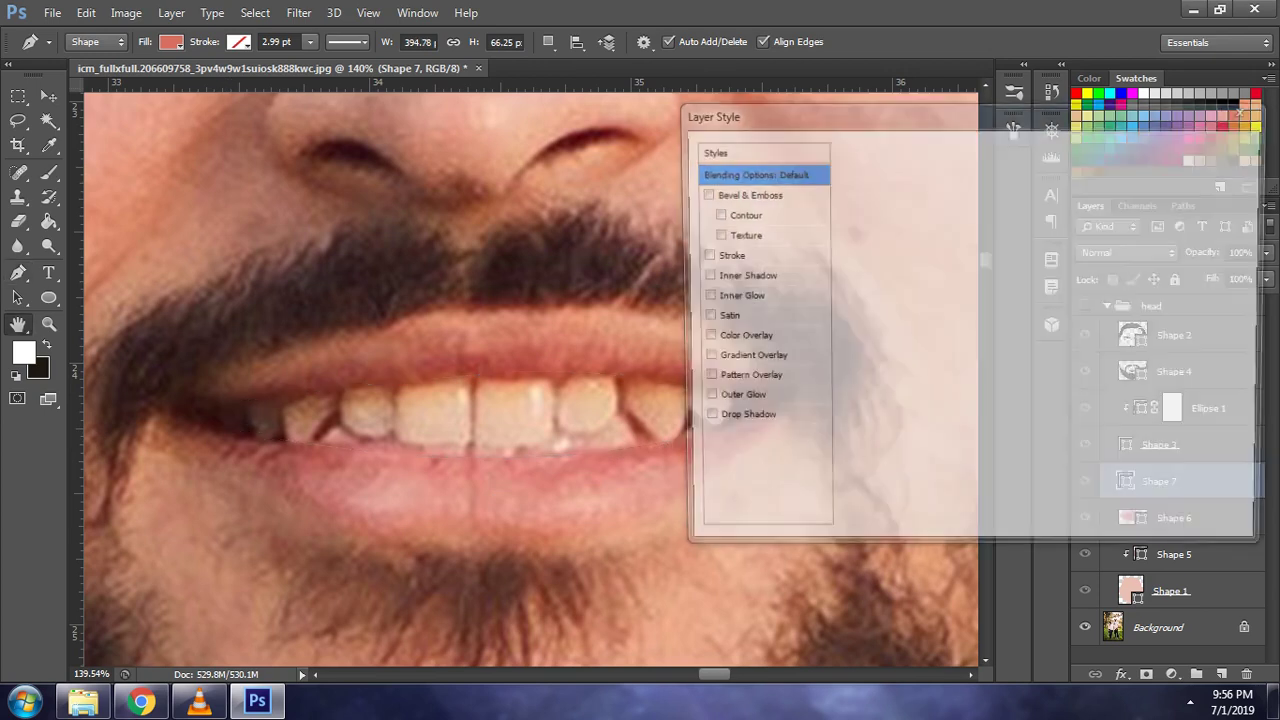
- Fill the Shape 7 teeth white, #ffffff
{"action": "key", "text": "Escape"}
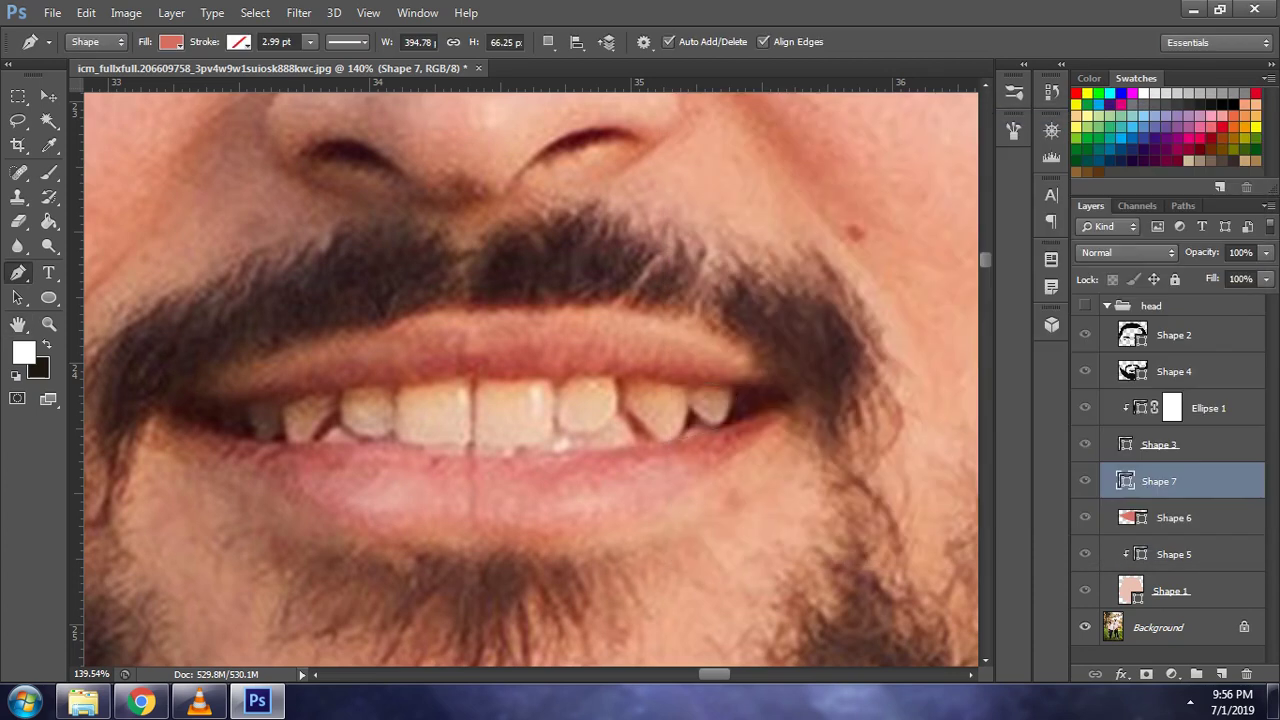
{"action": "double_click", "coordinate": [1131, 487]}
{"action": "type", "text": "ffffff"}
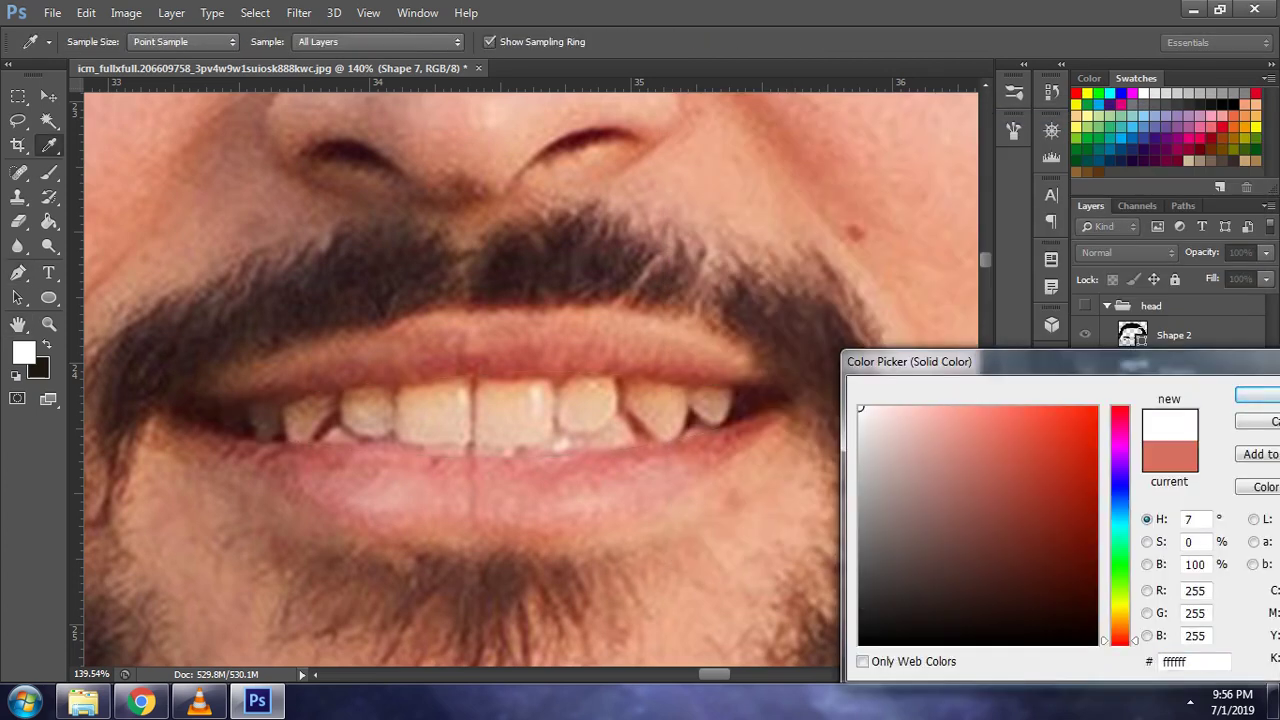
{"action": "key", "text": "Return"}
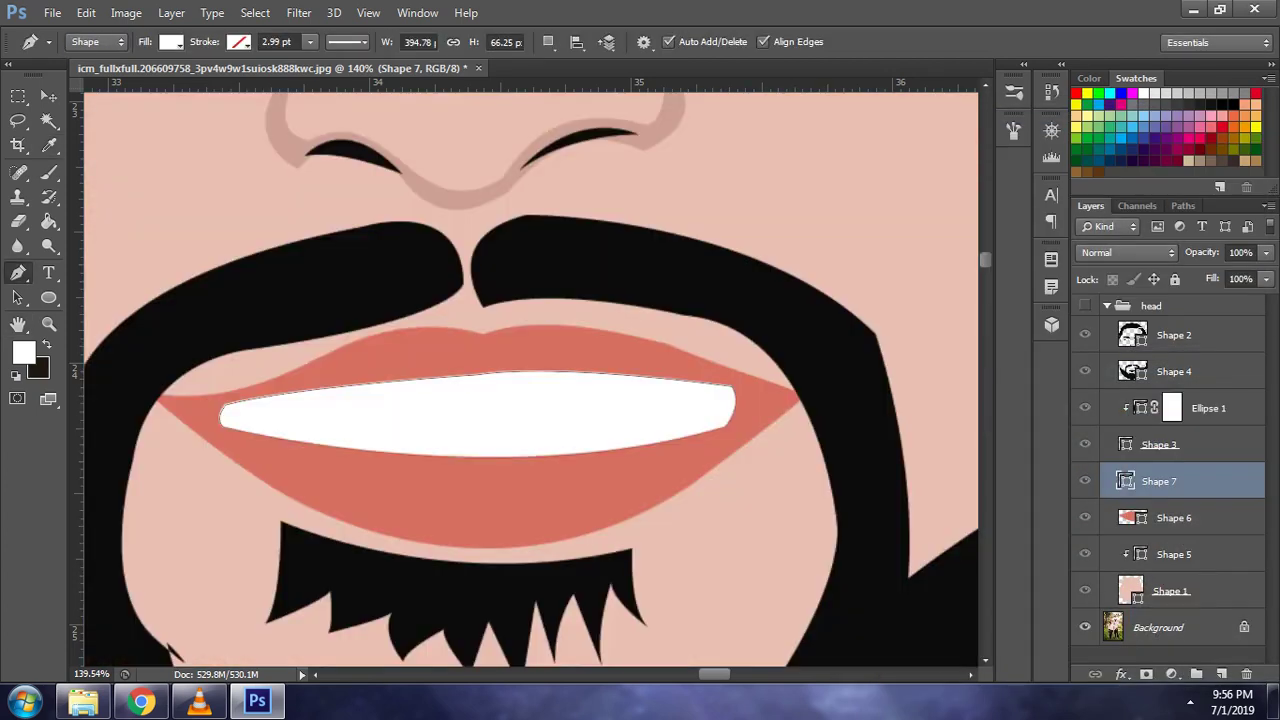
- Set Path Operations to Subtract Front Shape and hide the cartoon head group
{"action": "left_click", "coordinate": [1085, 305]}
{"action": "left_click", "coordinate": [1085, 305]}
{"action": "left_click", "coordinate": [548, 41]}
{"action": "left_click", "coordinate": [620, 101]}
{"action": "left_click", "coordinate": [1085, 305]}
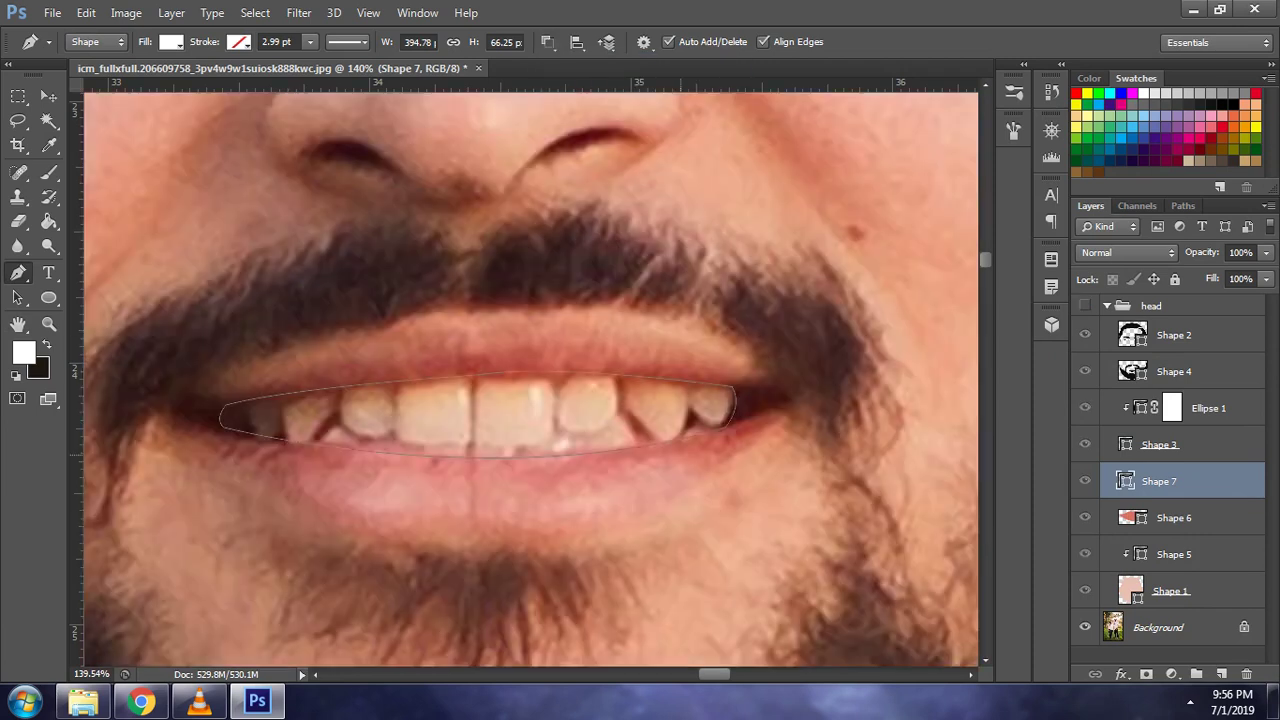
- Cut a curved gap beside the rightmost tooth at the right mouth corner
{"action": "scroll", "coordinate": [692, 445], "scroll_direction": "up", "scroll_amount": 3}
{"action": "scroll", "coordinate": [692, 445], "scroll_direction": "up", "scroll_amount": 2}
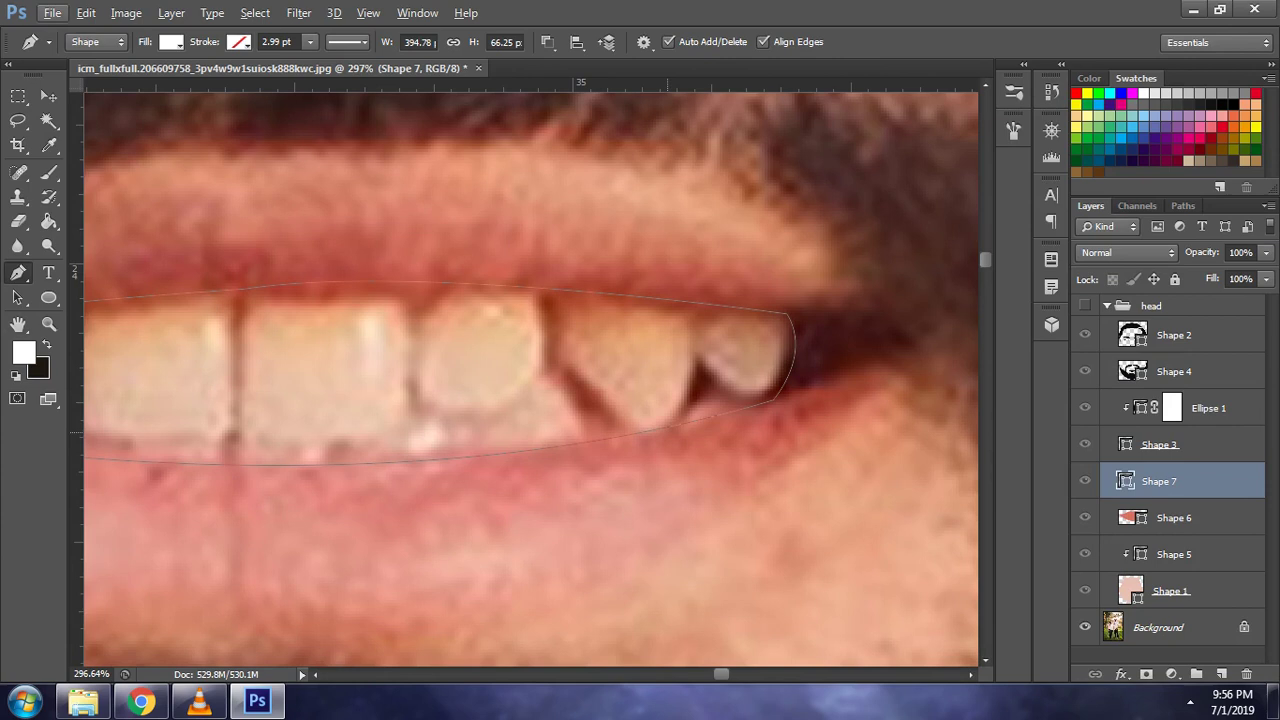
{"action": "mouse_move", "coordinate": [700, 359]}
{"action": "left_mouse_down"}
{"action": "mouse_move", "coordinate": [697, 409]}
{"action": "mouse_move", "coordinate": [802, 395]}
{"action": "left_mouse_up"}
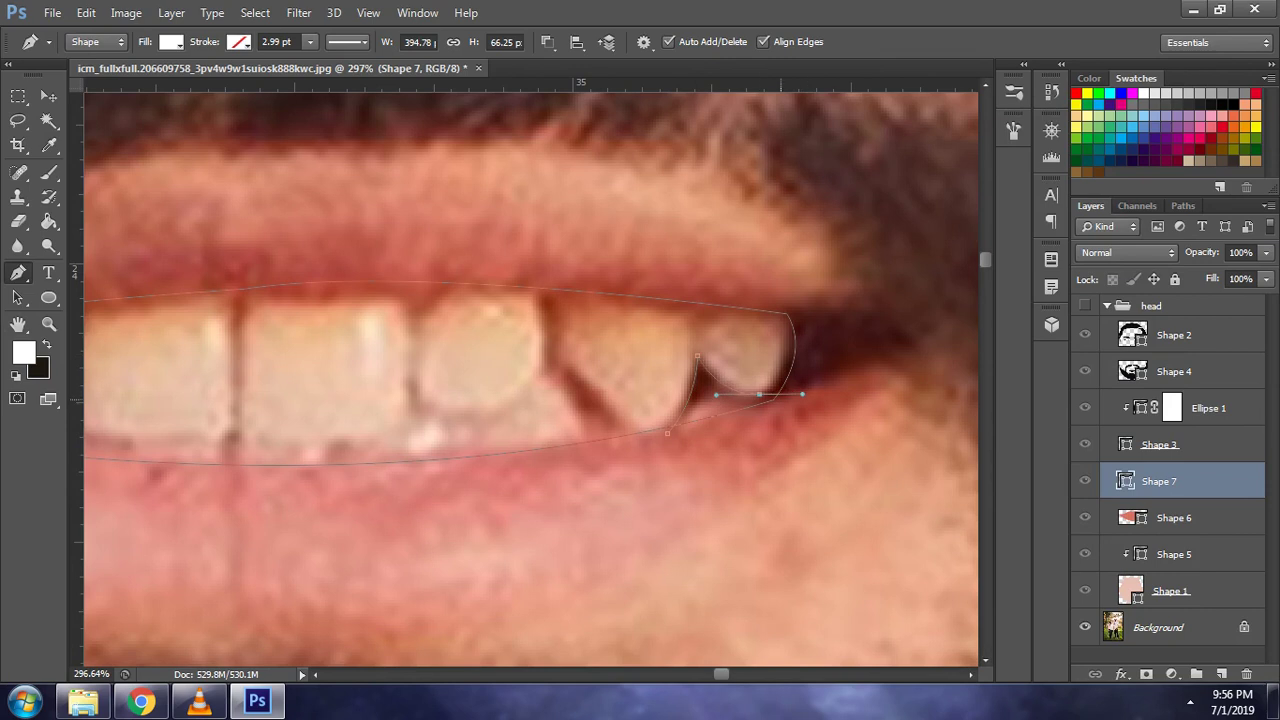
{"action": "left_click", "coordinate": [759, 395], "text": "alt"}
{"action": "left_click_drag", "start_coordinate": [797, 316], "coordinate": [809, 237]}
{"action": "left_click_drag", "start_coordinate": [794, 469], "coordinate": [848, 457]}
{"action": "key", "text": "Return"}
- Cut two small triangular tooth gaps at the left mouth corner
{"action": "scroll", "coordinate": [530, 370], "scroll_direction": "down", "scroll_amount": 3}
{"action": "scroll", "coordinate": [530, 370], "scroll_direction": "up", "scroll_amount": 1}
{"action": "scroll", "coordinate": [530, 370], "scroll_direction": "up", "scroll_amount": 1}
{"action": "scroll", "coordinate": [530, 370], "scroll_direction": "up", "scroll_amount": 1}
{"action": "scroll", "coordinate": [333, 467], "scroll_direction": "up", "scroll_amount": 3}
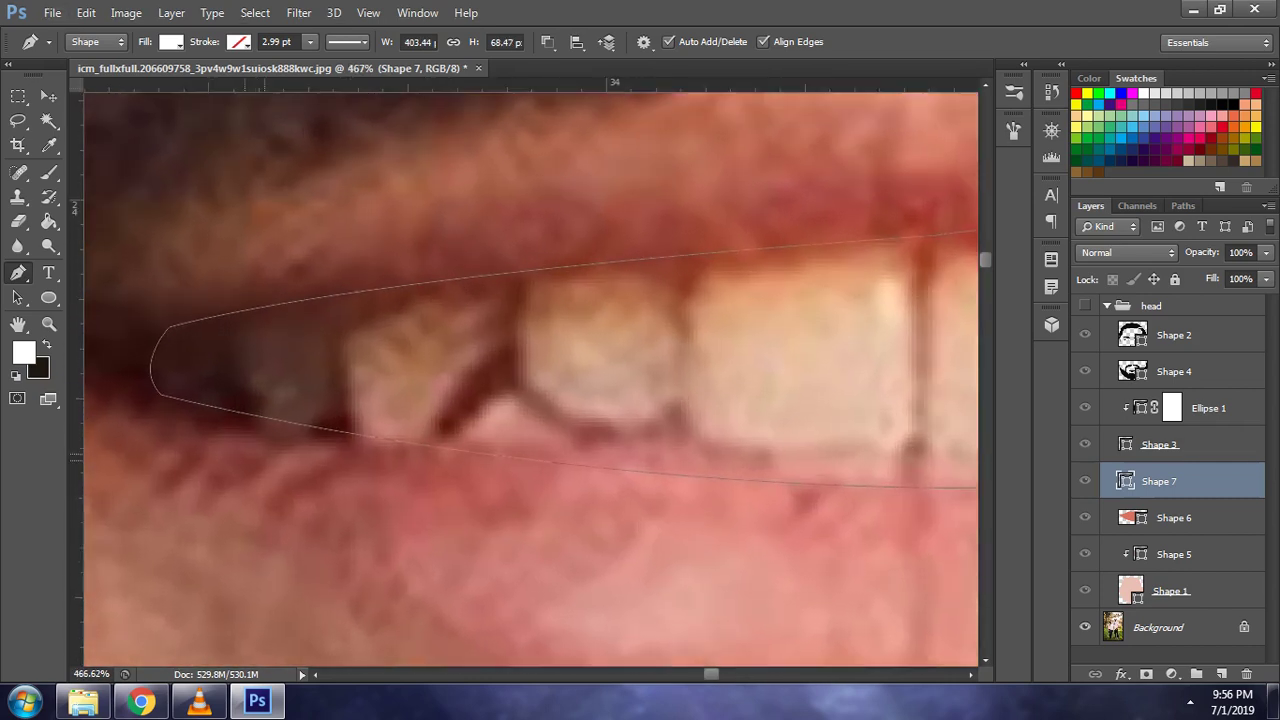
{"action": "scroll", "coordinate": [333, 467], "scroll_direction": "up", "scroll_amount": 1}
{"action": "left_click_drag", "start_coordinate": [223, 405], "coordinate": [227, 379]}
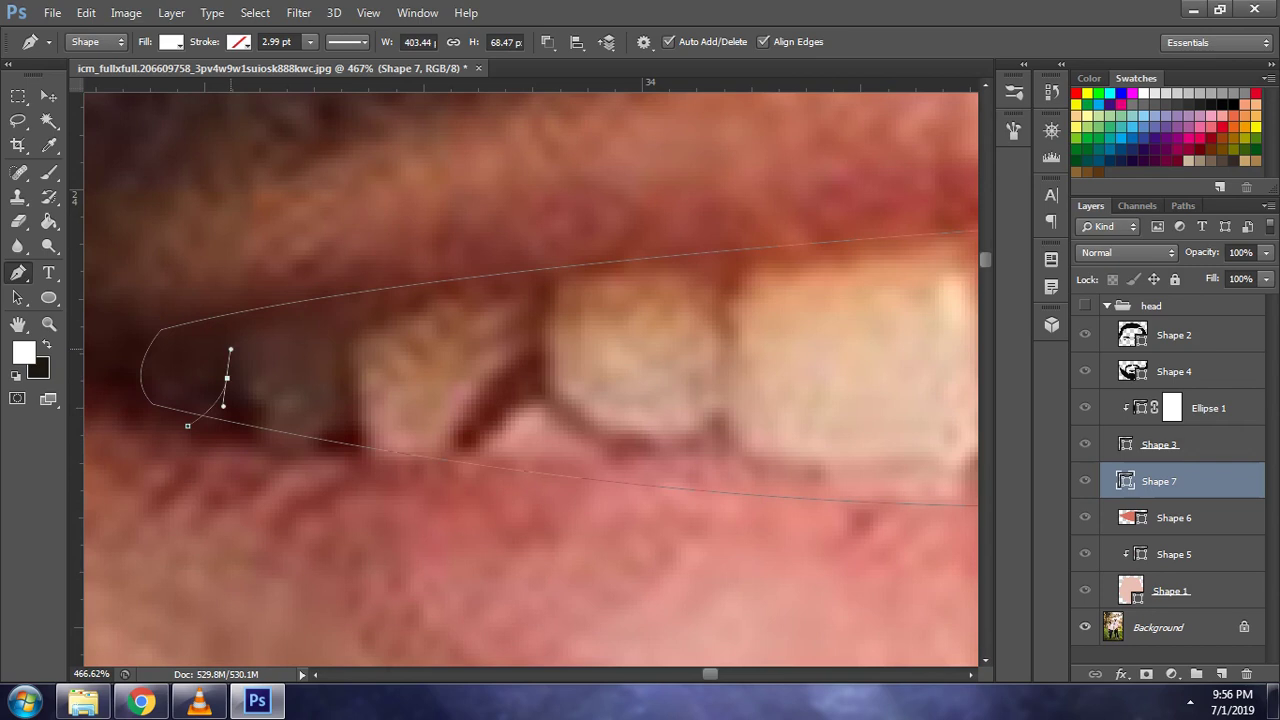
{"action": "left_click_drag", "start_coordinate": [264, 440], "coordinate": [292, 450]}
{"action": "left_click", "coordinate": [187, 426]}
{"action": "left_click", "coordinate": [309, 443]}
{"action": "left_click_drag", "start_coordinate": [353, 408], "coordinate": [361, 381]}
{"action": "left_click", "coordinate": [361, 456]}
{"action": "left_click", "coordinate": [309, 443]}
- Begin a subtract path tracing the wavy lower edge of the teeth
{"action": "scroll", "coordinate": [335, 442], "scroll_direction": "down", "scroll_amount": 1}
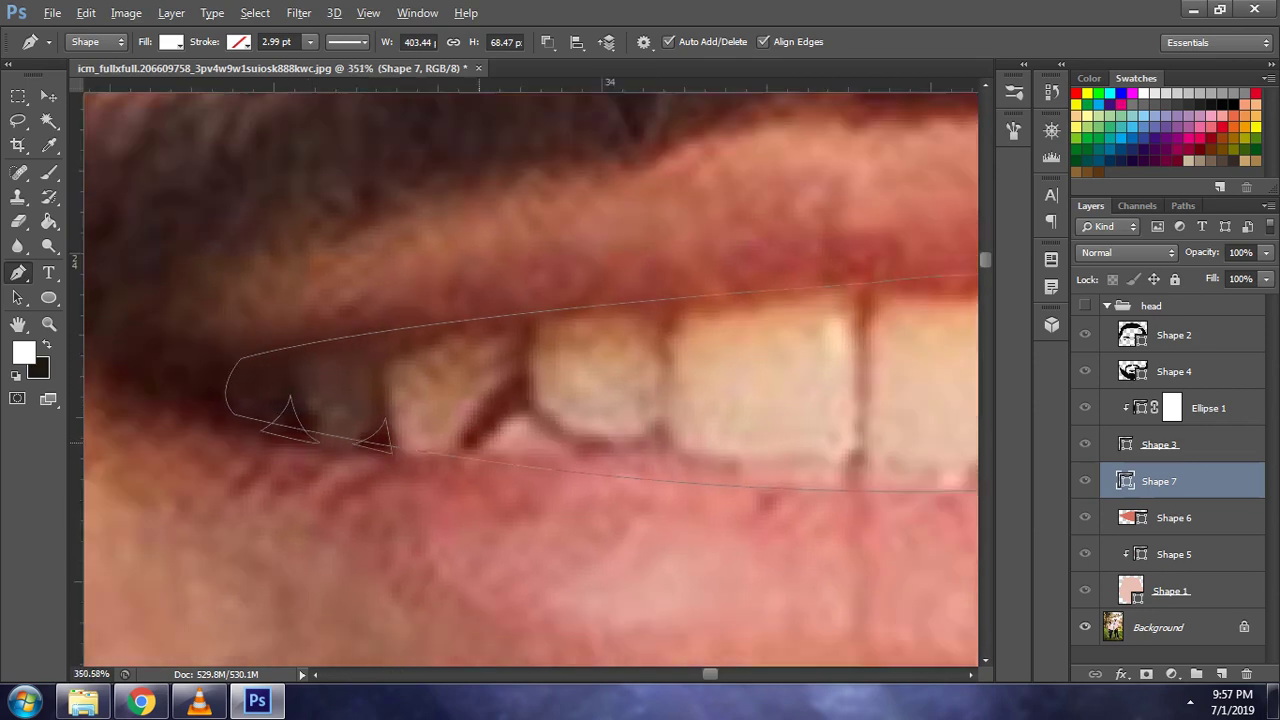
{"action": "scroll", "coordinate": [335, 442], "scroll_direction": "down", "scroll_amount": 1}
{"action": "scroll", "coordinate": [335, 442], "scroll_direction": "down", "scroll_amount": 1}
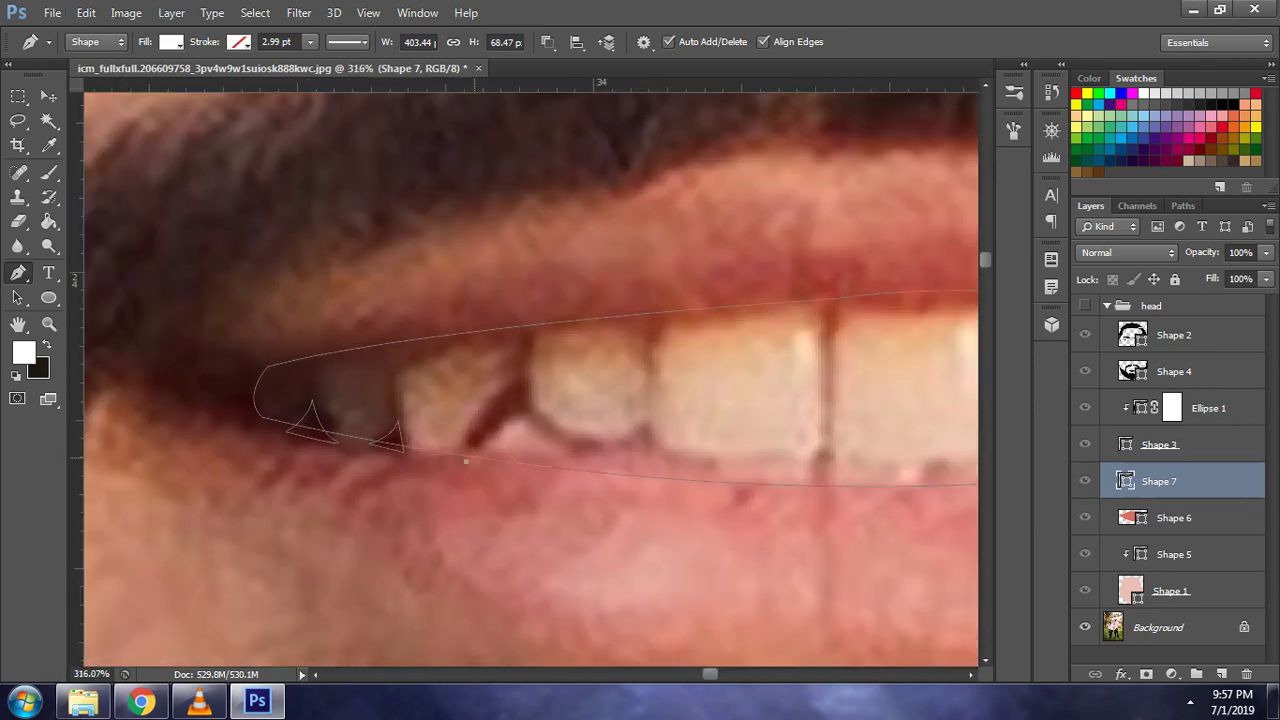
{"action": "left_click_drag", "start_coordinate": [524, 399], "coordinate": [545, 383]}
{"action": "scroll", "coordinate": [570, 465], "scroll_direction": "down", "scroll_amount": 3, "text": "alt"}
{"action": "left_click_drag", "start_coordinate": [620, 445], "coordinate": [671, 422]}
{"action": "left_click", "coordinate": [620, 445], "text": "alt"}
{"action": "left_click_drag", "start_coordinate": [727, 458], "coordinate": [843, 434]}
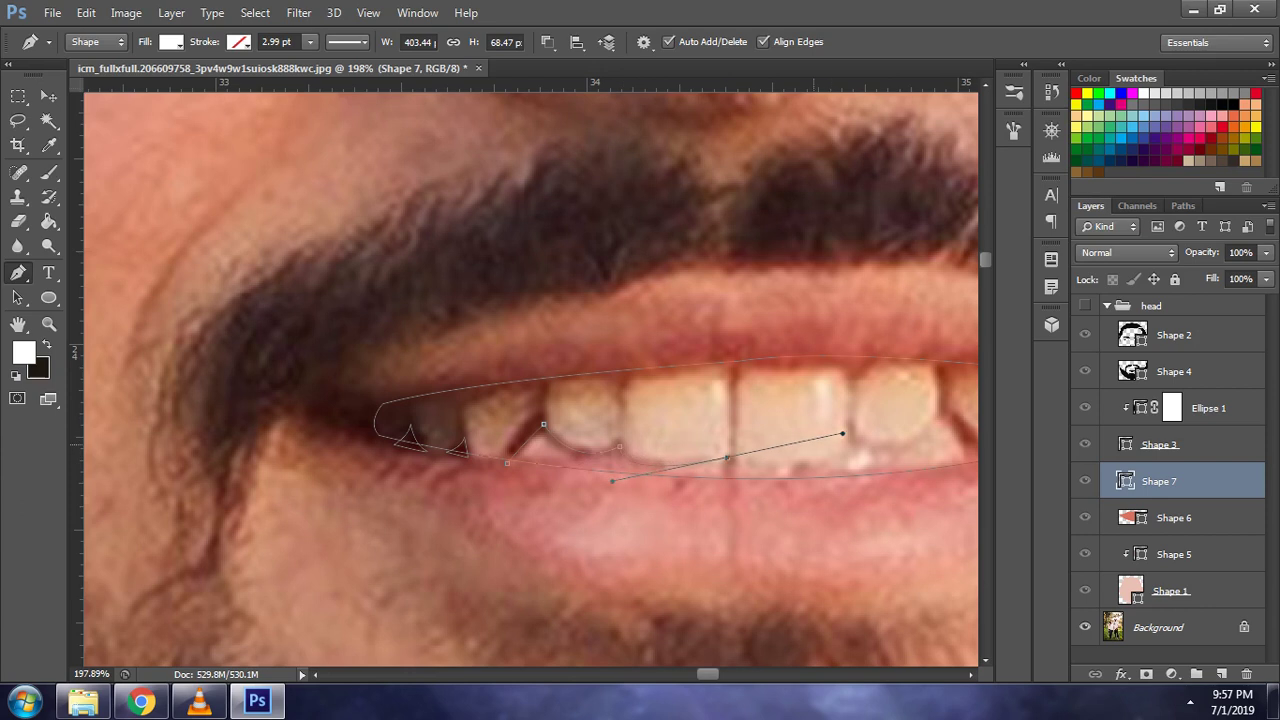
{"action": "scroll", "coordinate": [682, 459], "scroll_direction": "up", "scroll_amount": 1}
{"action": "scroll", "coordinate": [682, 459], "scroll_direction": "up", "scroll_amount": 1}
- Continue the lower tooth edge path with sharp corners at the front tooth gaps
{"action": "mouse_move", "coordinate": [638, 465]}
{"action": "left_mouse_down"}
{"action": "mouse_move", "coordinate": [747, 471]}
{"action": "mouse_move", "coordinate": [736, 467]}
{"action": "left_mouse_up"}
{"action": "left_click", "coordinate": [638, 465], "text": "alt"}
{"action": "left_click_drag", "start_coordinate": [782, 443], "coordinate": [799, 401]}
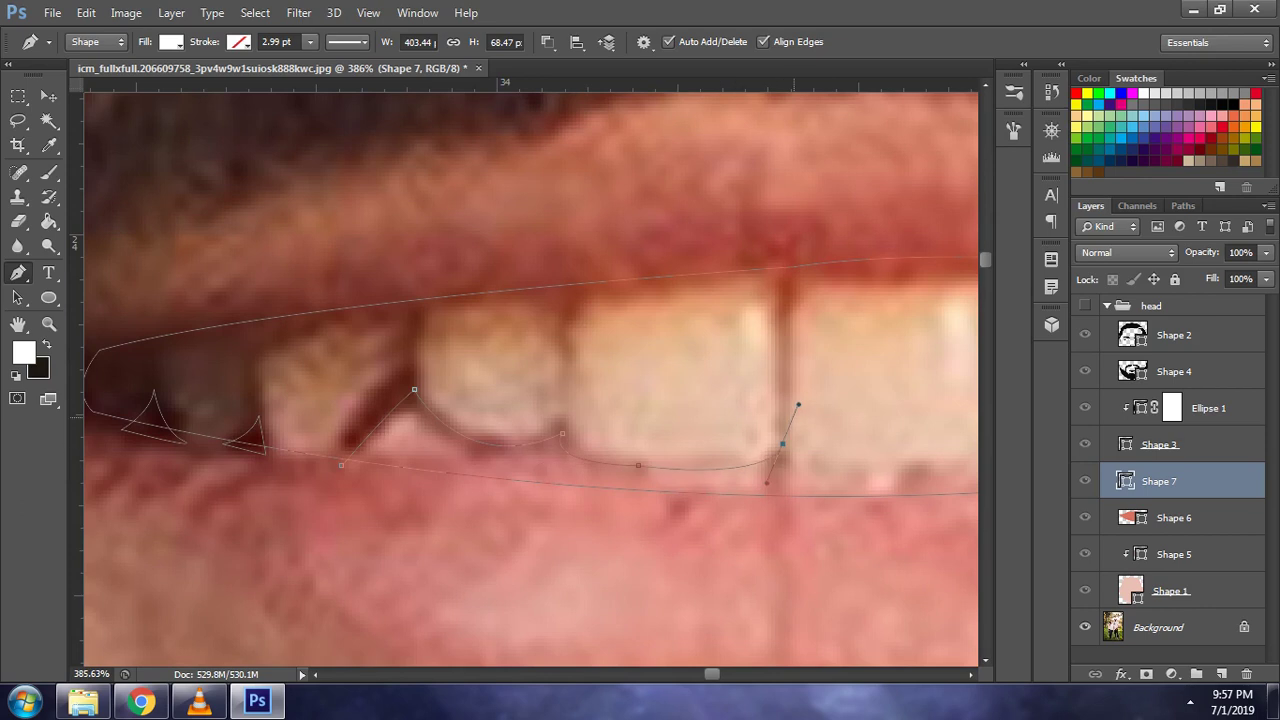
{"action": "left_click_drag", "start_coordinate": [799, 401], "coordinate": [589, 401]}
{"action": "mouse_move", "coordinate": [670, 465]}
{"action": "left_mouse_down"}
{"action": "mouse_move", "coordinate": [769, 460]}
{"action": "mouse_move", "coordinate": [757, 461]}
{"action": "left_mouse_up"}
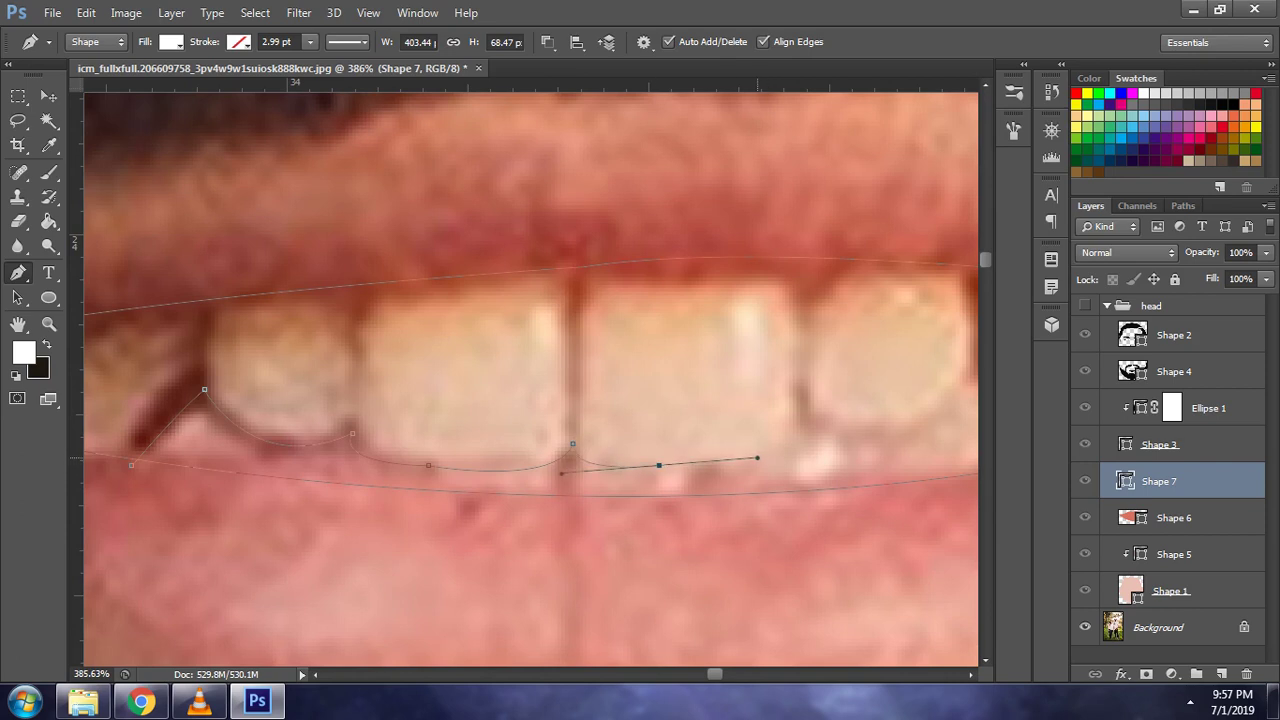
{"action": "left_click", "coordinate": [659, 465], "text": "alt"}
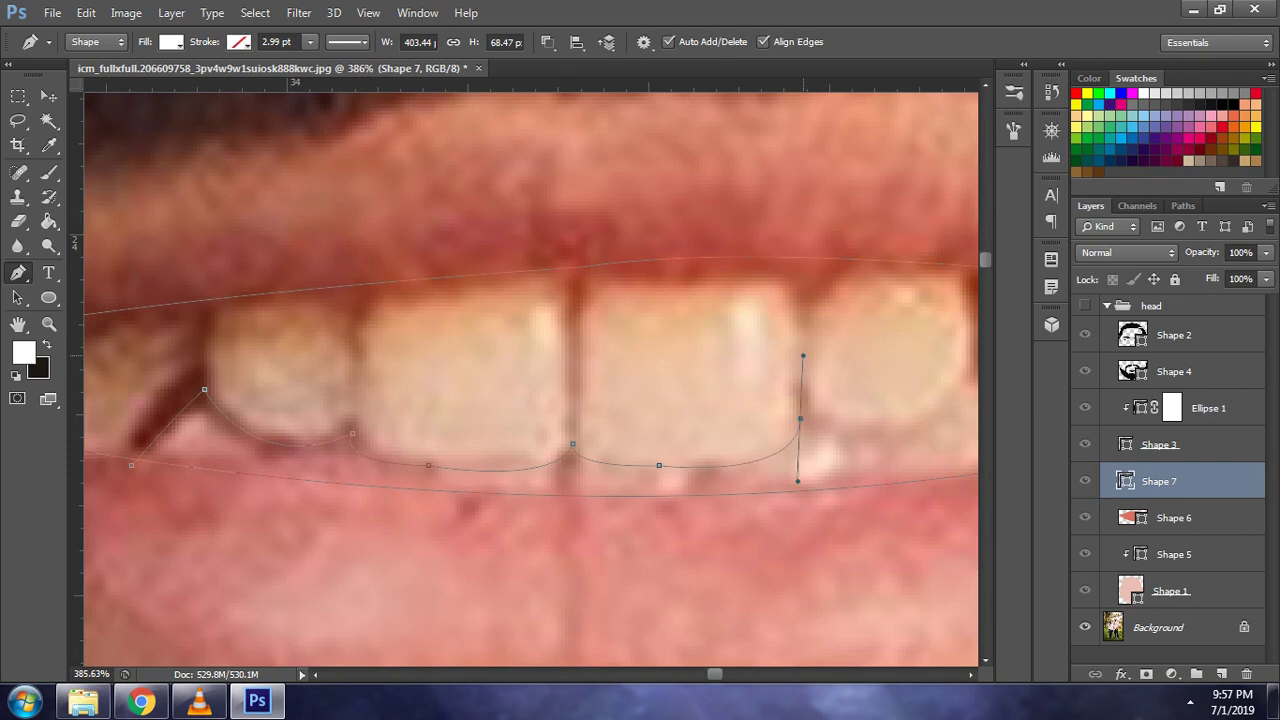
{"action": "left_click", "coordinate": [753, 461]}
{"action": "mouse_move", "coordinate": [793, 418]}
{"action": "left_mouse_down"}
{"action": "mouse_move", "coordinate": [787, 366]}
{"action": "mouse_move", "coordinate": [790, 378]}
{"action": "left_mouse_up"}
{"action": "left_click", "coordinate": [793, 420], "text": "alt"}
{"action": "scroll", "coordinate": [142, 422], "scroll_direction": "down", "scroll_amount": 5}
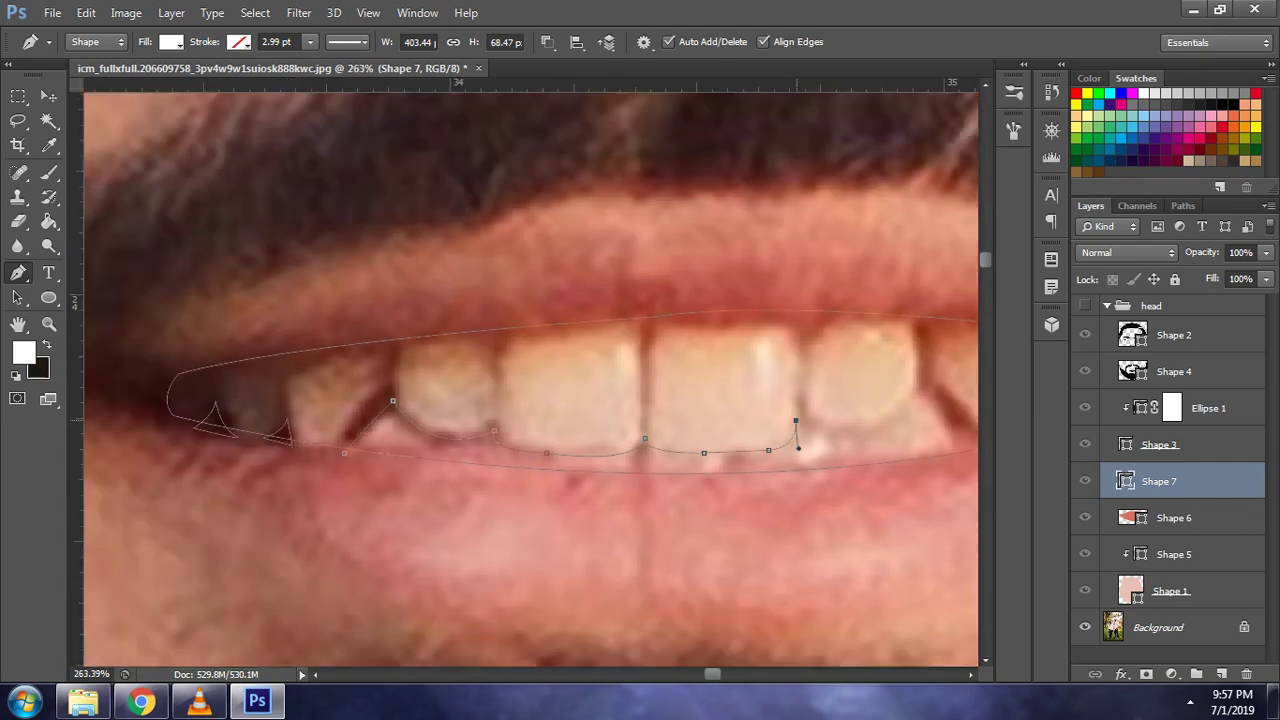
{"action": "scroll", "coordinate": [142, 422], "scroll_direction": "up", "scroll_amount": 2}
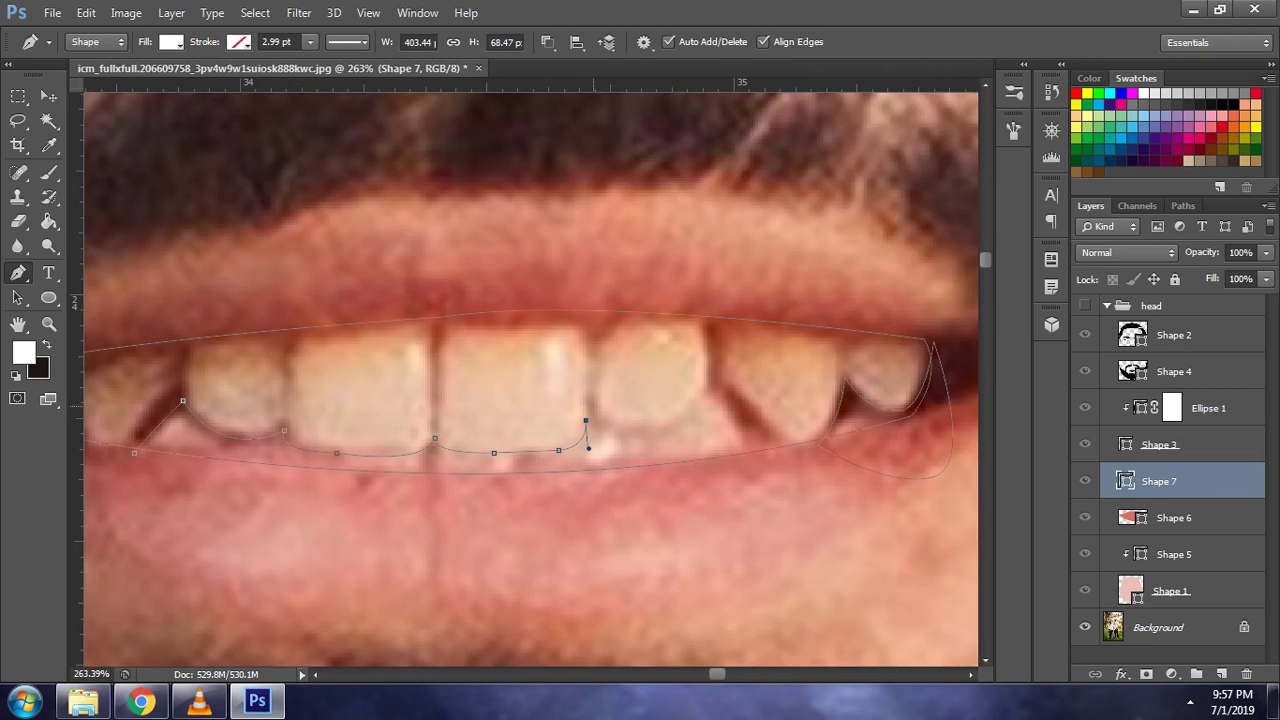
{"action": "scroll", "coordinate": [595, 408], "scroll_direction": "up", "scroll_amount": 1}
- Reshape the lower teeth outline points and curves to follow the front tooth edges
{"action": "key", "text": "Escape"}
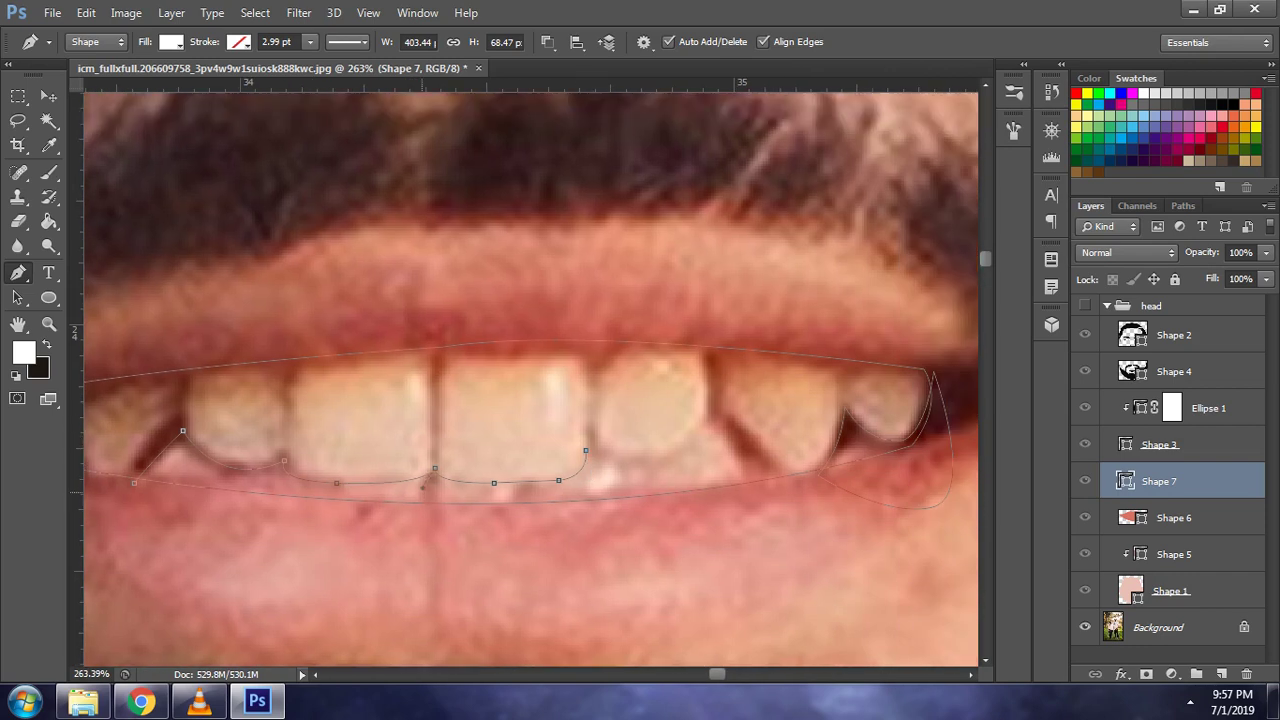
{"action": "left_click_drag", "start_coordinate": [337, 482], "coordinate": [339, 477]}
{"action": "left_click_drag", "start_coordinate": [423, 487], "coordinate": [421, 485]}
{"action": "left_click_drag", "start_coordinate": [421, 485], "coordinate": [418, 491]}
{"action": "left_click", "coordinate": [585, 450]}
{"action": "mouse_move", "coordinate": [588, 478]}
{"action": "left_mouse_down"}
{"action": "mouse_move", "coordinate": [587, 433]}
{"action": "mouse_move", "coordinate": [649, 458]}
{"action": "left_mouse_up"}
{"action": "left_click", "coordinate": [618, 461], "text": "alt"}
- Extend the outline past the right mouth corner and close it along the mouth bottom
{"action": "left_click_drag", "start_coordinate": [716, 407], "coordinate": [739, 341]}
{"action": "left_click", "coordinate": [716, 408], "text": "alt"}
{"action": "left_click_drag", "start_coordinate": [793, 481], "coordinate": [828, 493]}
{"action": "scroll", "coordinate": [795, 485], "scroll_direction": "down", "scroll_amount": 2}
{"action": "left_click", "coordinate": [370, 540]}
{"action": "left_click", "coordinate": [299, 486]}
- Preview the cartoon over the photo, hide it again, and select Shape 6
{"action": "left_click", "coordinate": [1085, 305]}
{"action": "left_click", "coordinate": [1085, 305]}
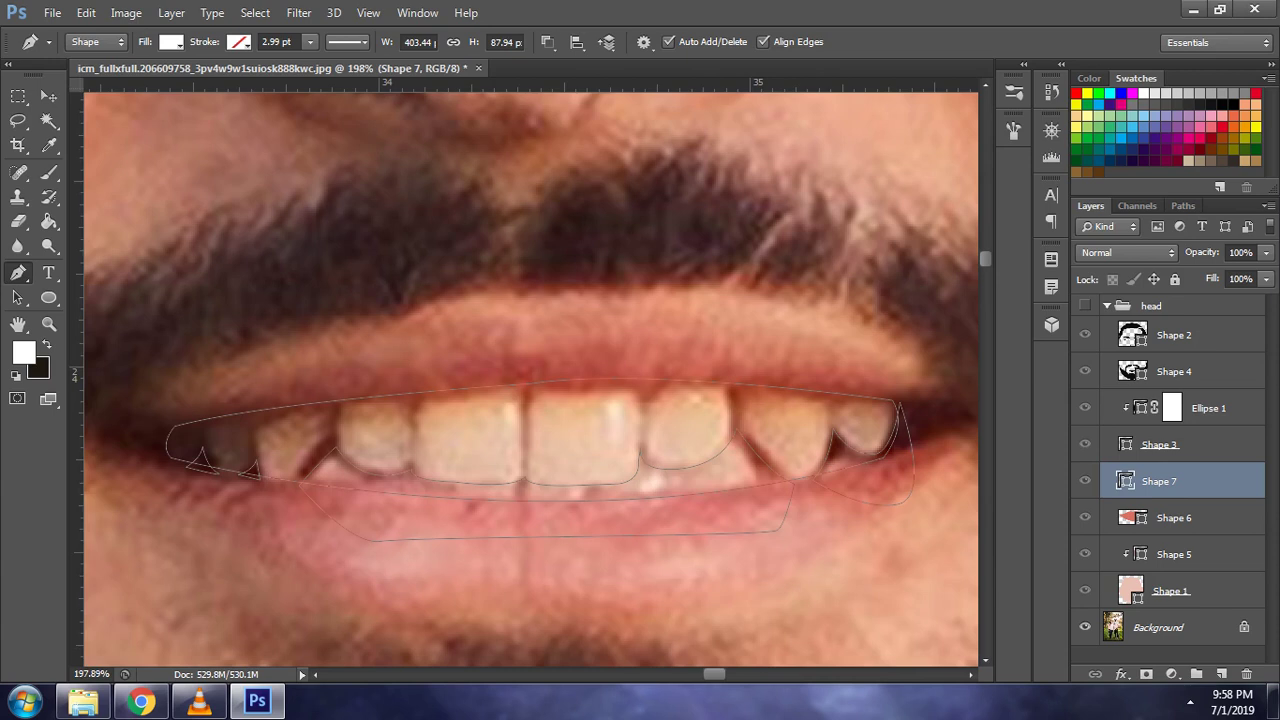
{"action": "left_click", "coordinate": [1174, 517]}
{"action": "scroll", "coordinate": [530, 380], "scroll_direction": "up", "scroll_amount": 2}
- Start the inner-mouth shape at the right lip corner and trace along the lower lip edge
{"action": "scroll", "coordinate": [530, 380], "scroll_direction": "down", "scroll_amount": 2}
{"action": "scroll", "coordinate": [530, 380], "scroll_direction": "down", "scroll_amount": 2}
{"action": "scroll", "coordinate": [530, 380], "scroll_direction": "up", "scroll_amount": 2}
{"action": "scroll", "coordinate": [830, 405], "scroll_direction": "up", "scroll_amount": 1}
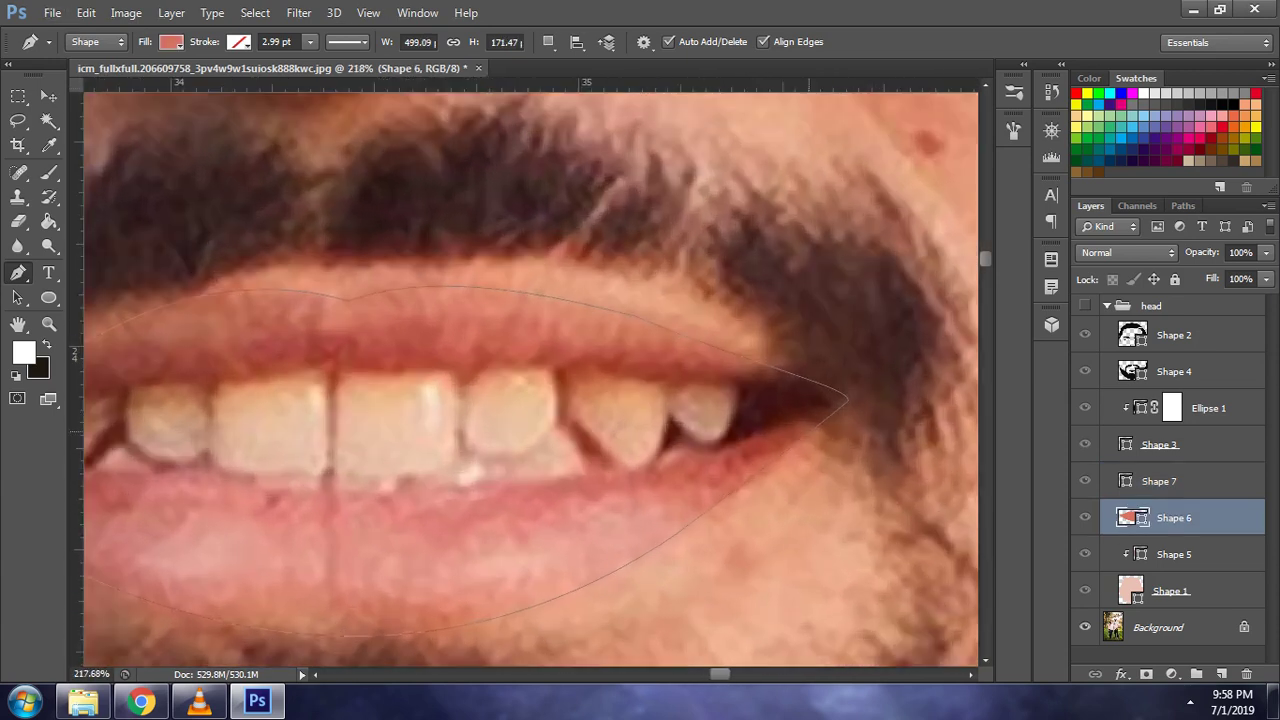
{"action": "left_click", "coordinate": [829, 407]}
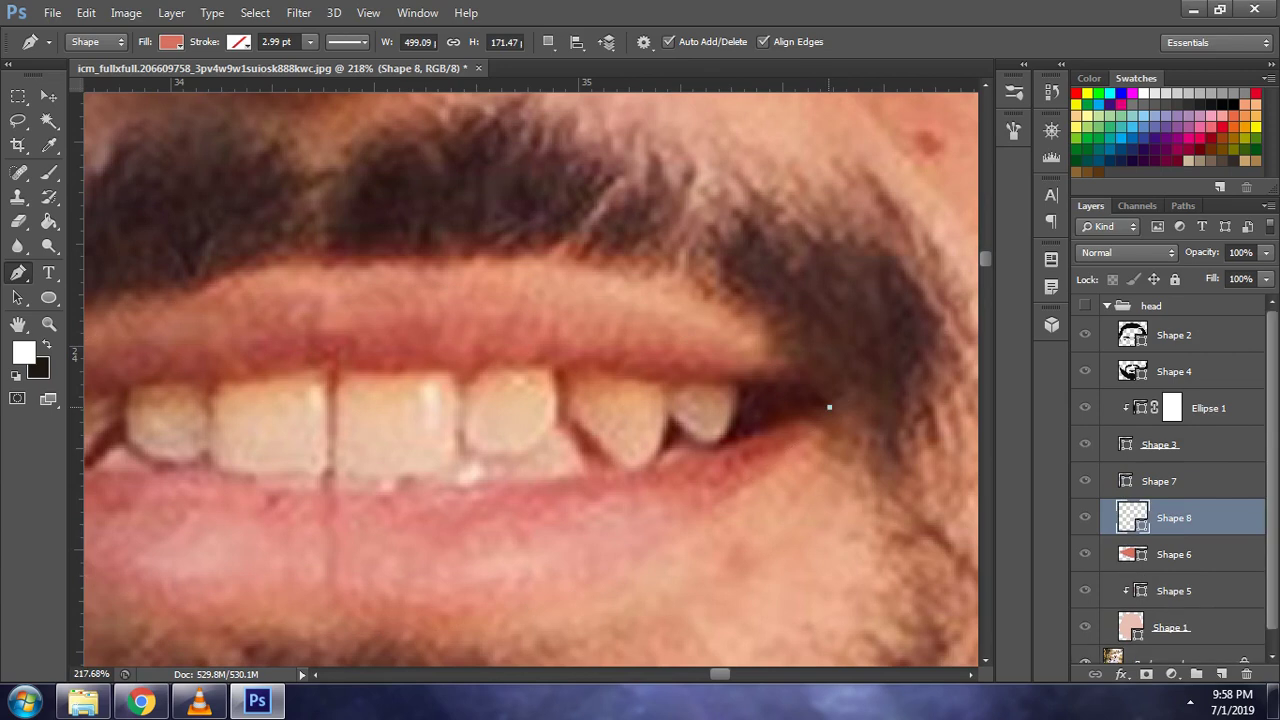
{"action": "scroll", "coordinate": [449, 548], "scroll_direction": "down", "scroll_amount": 1}
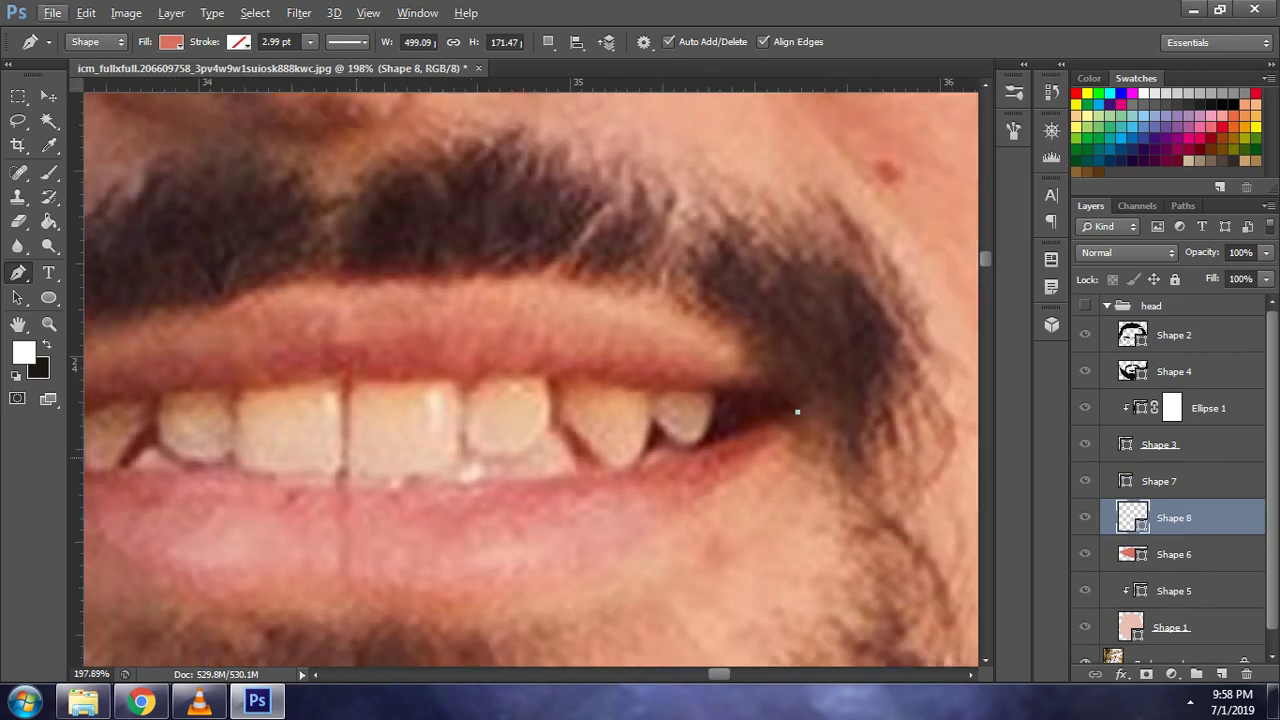
{"action": "scroll", "coordinate": [530, 380], "scroll_direction": "left", "scroll_amount": 3}
{"action": "scroll", "coordinate": [530, 380], "scroll_direction": "left", "scroll_amount": 2}
{"action": "scroll", "coordinate": [474, 482], "scroll_direction": "down", "scroll_amount": 3}
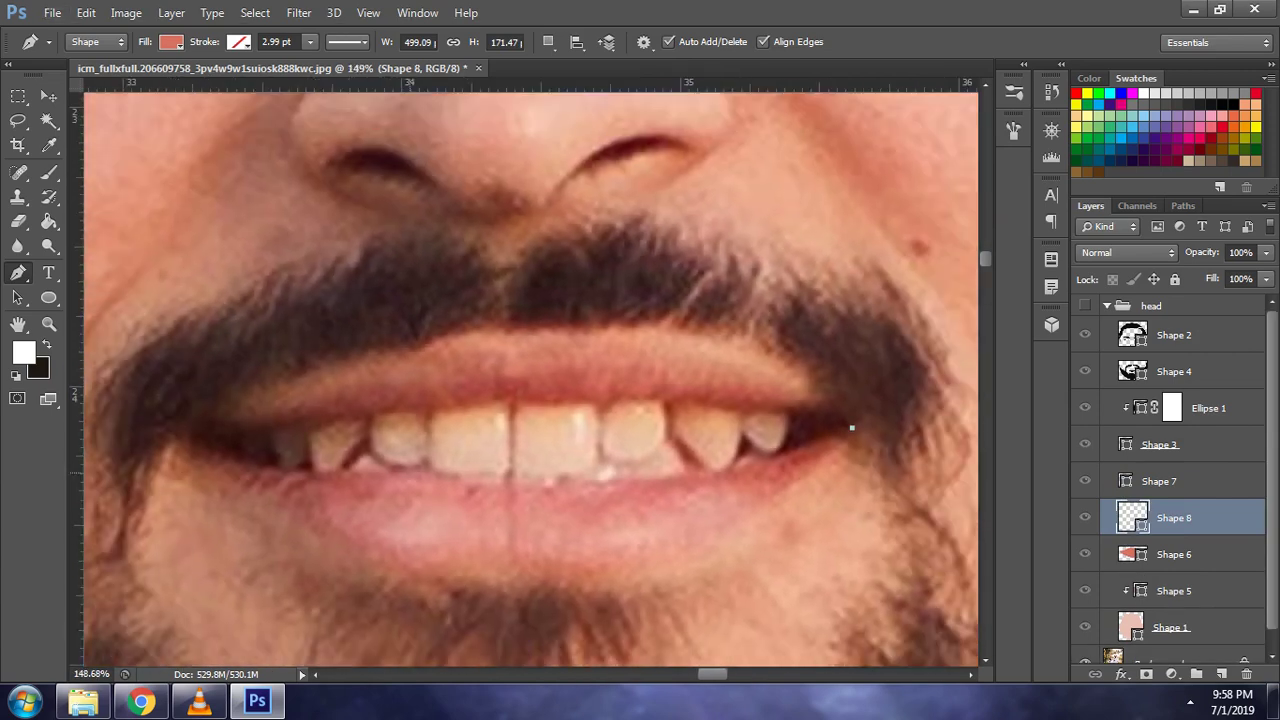
{"action": "left_click_drag", "start_coordinate": [172, 435], "coordinate": [138, 325]}
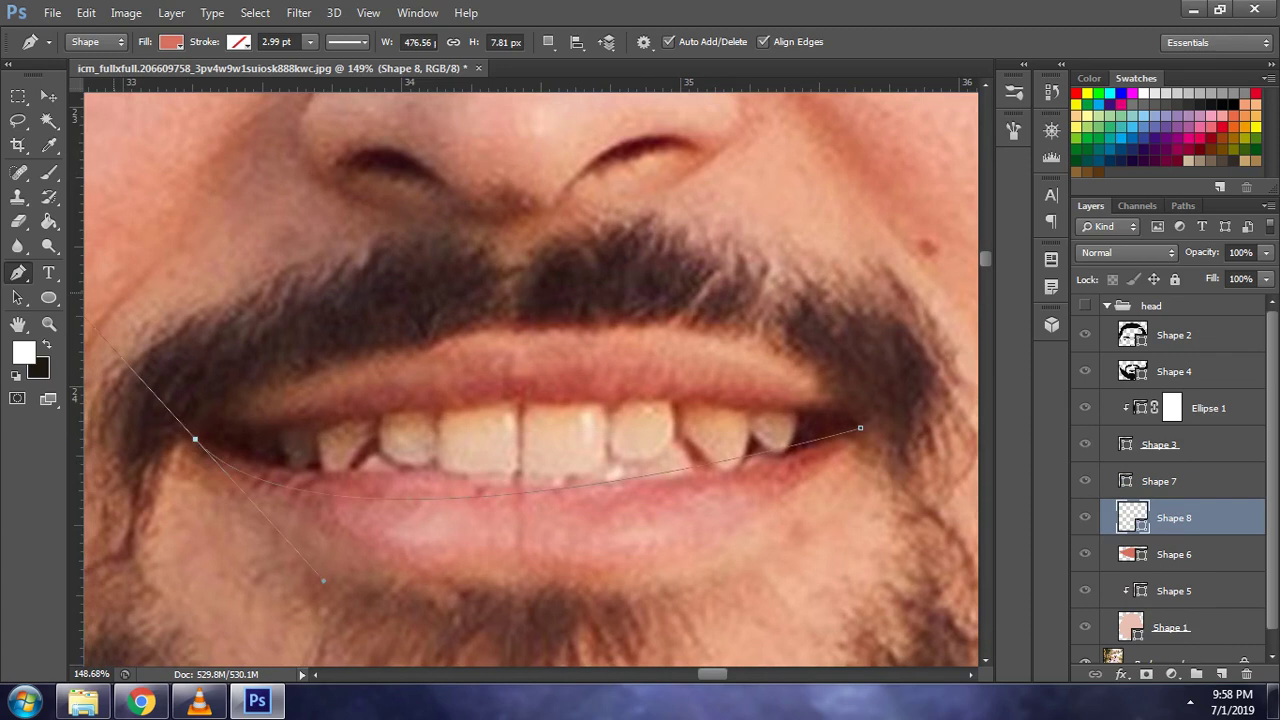
{"action": "scroll", "coordinate": [138, 325], "scroll_direction": "down", "scroll_amount": 3}
{"action": "scroll", "coordinate": [500, 400], "scroll_direction": "left", "scroll_amount": 3}
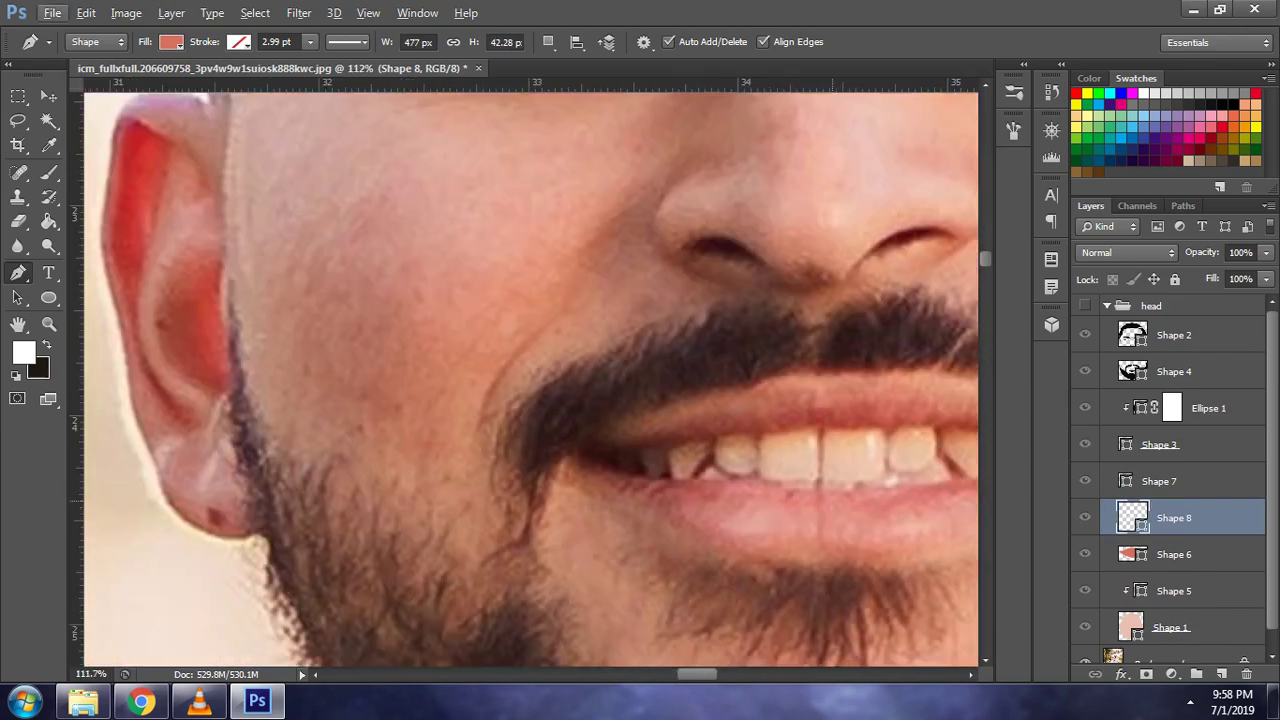
{"action": "scroll", "coordinate": [895, 447], "scroll_direction": "right", "scroll_amount": 5}
{"action": "left_click_drag", "start_coordinate": [676, 488], "coordinate": [812, 494]}
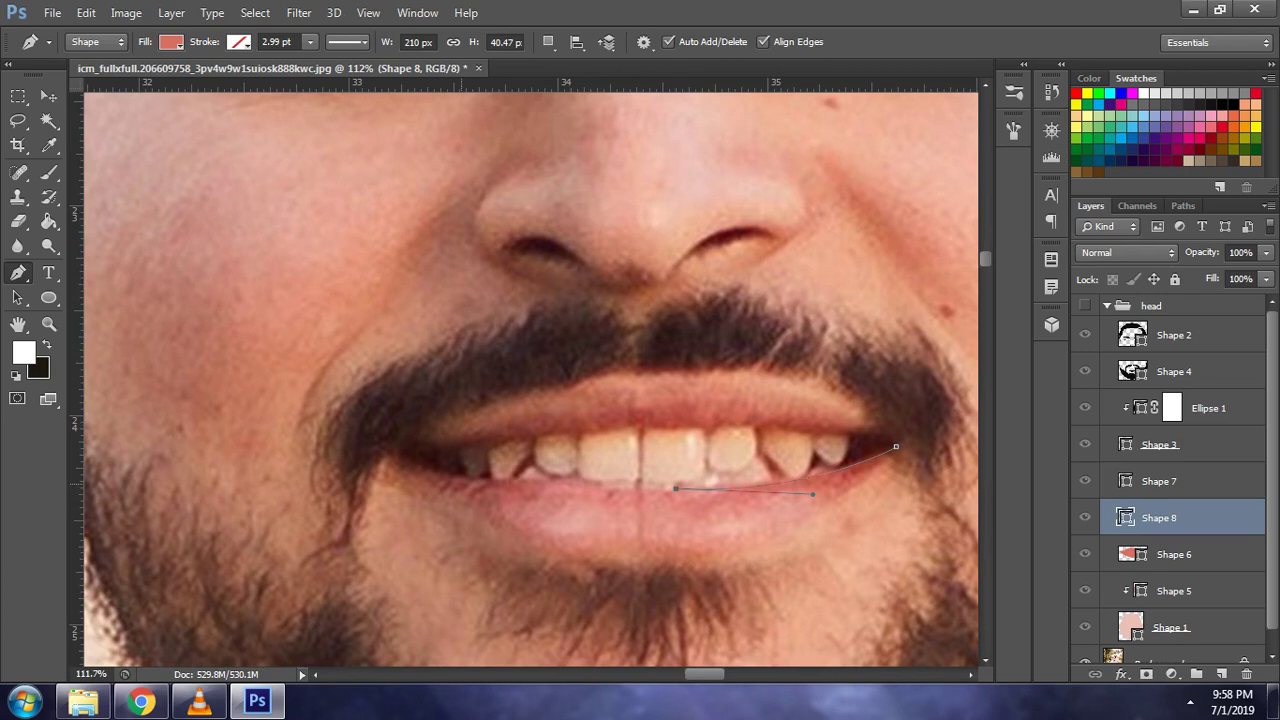
- Continue the outline along the lower teeth to the left mouth corner and above the left teeth
{"action": "left_click_drag", "start_coordinate": [450, 476], "coordinate": [382, 465]}
{"action": "left_click", "coordinate": [450, 476], "text": "alt"}
{"action": "left_click_drag", "start_coordinate": [387, 450], "coordinate": [370, 436]}
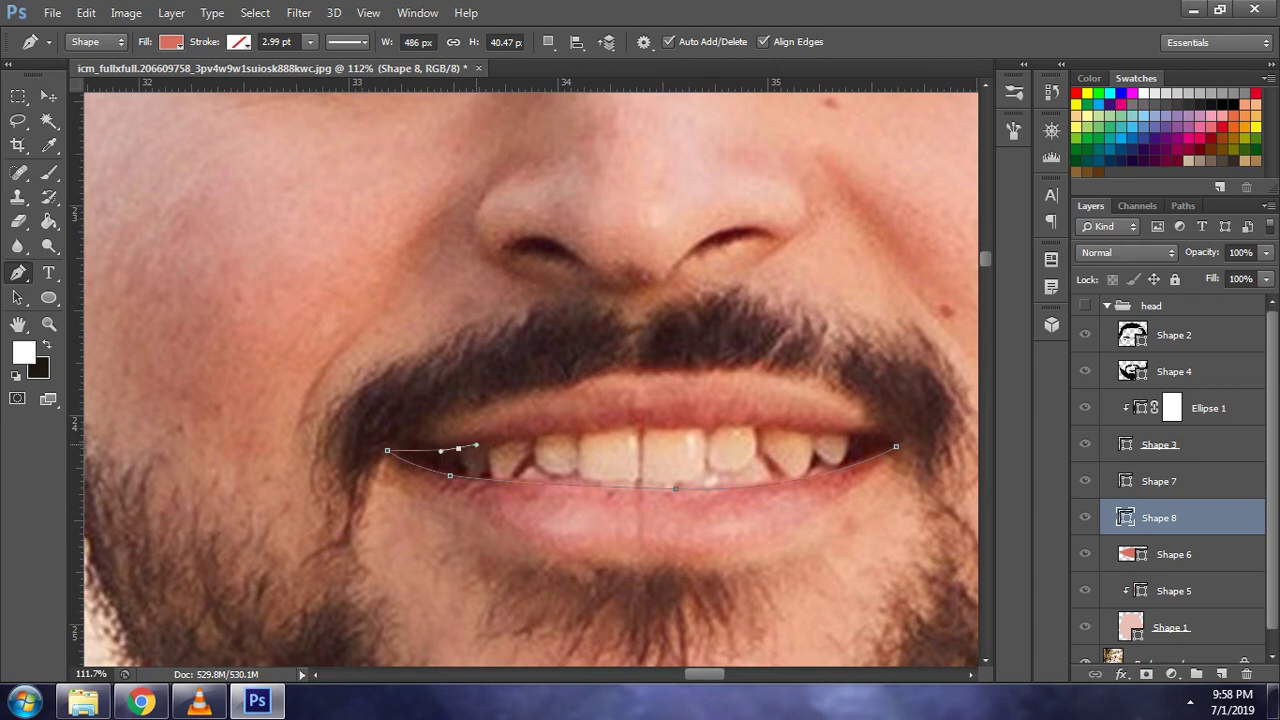
{"action": "left_click_drag", "start_coordinate": [481, 443], "coordinate": [510, 443]}
{"action": "key", "text": "ctrl+z"}
{"action": "scroll", "coordinate": [413, 441], "scroll_direction": "up", "scroll_amount": 3}
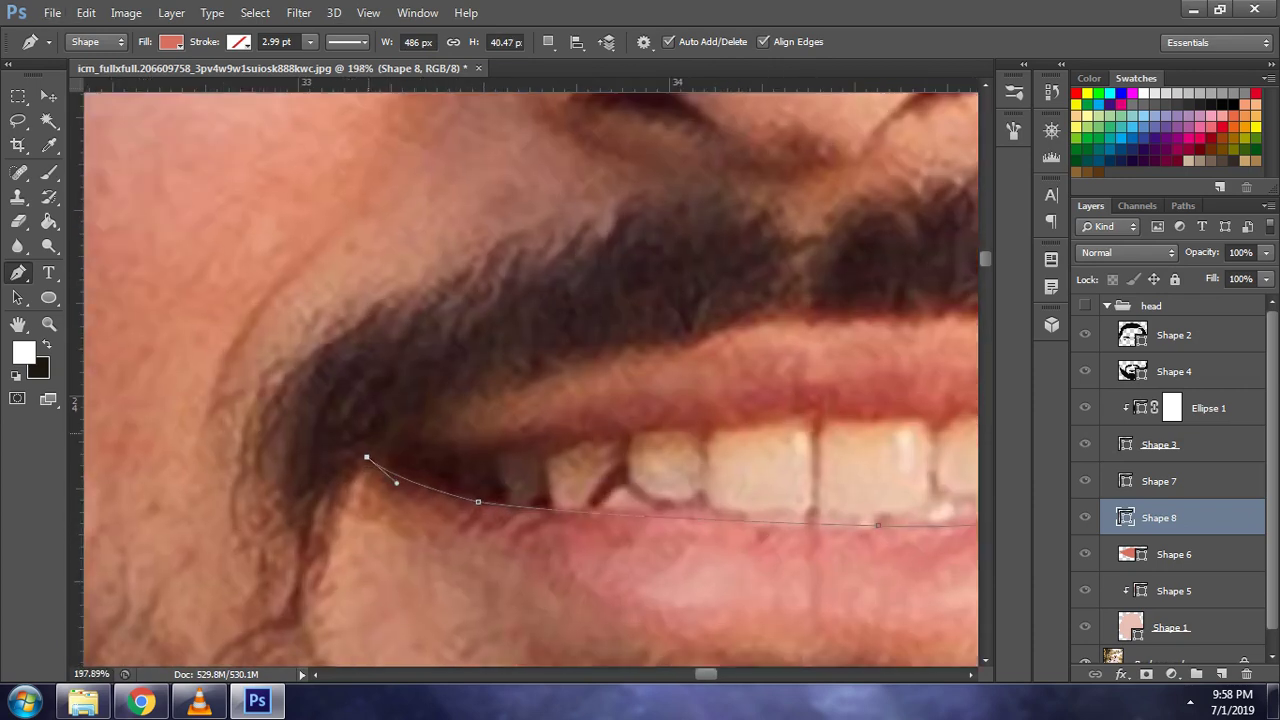
{"action": "mouse_move", "coordinate": [366, 457]}
{"action": "left_mouse_down"}
{"action": "mouse_move", "coordinate": [383, 454]}
{"action": "mouse_move", "coordinate": [365, 440]}
{"action": "left_mouse_up"}
{"action": "left_click_drag", "start_coordinate": [529, 429], "coordinate": [580, 409]}
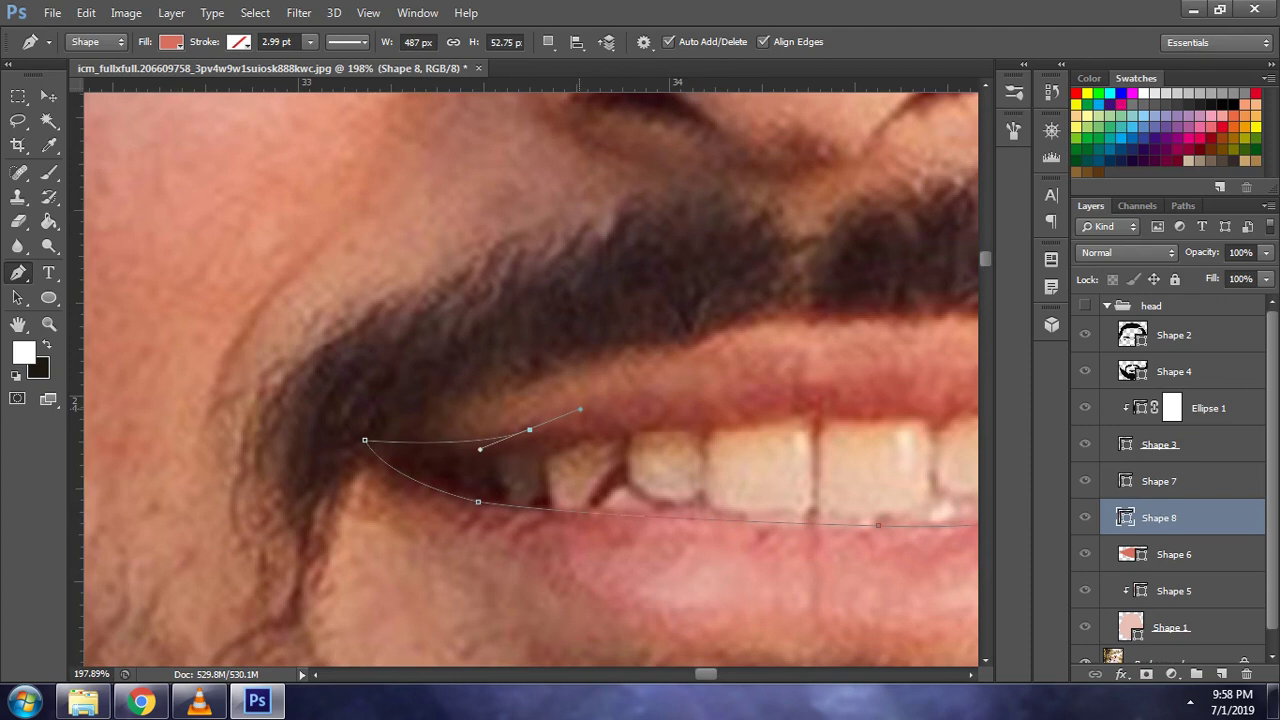
{"action": "left_click", "coordinate": [529, 429], "text": "alt"}
{"action": "left_click_drag", "start_coordinate": [529, 429], "coordinate": [535, 440]}
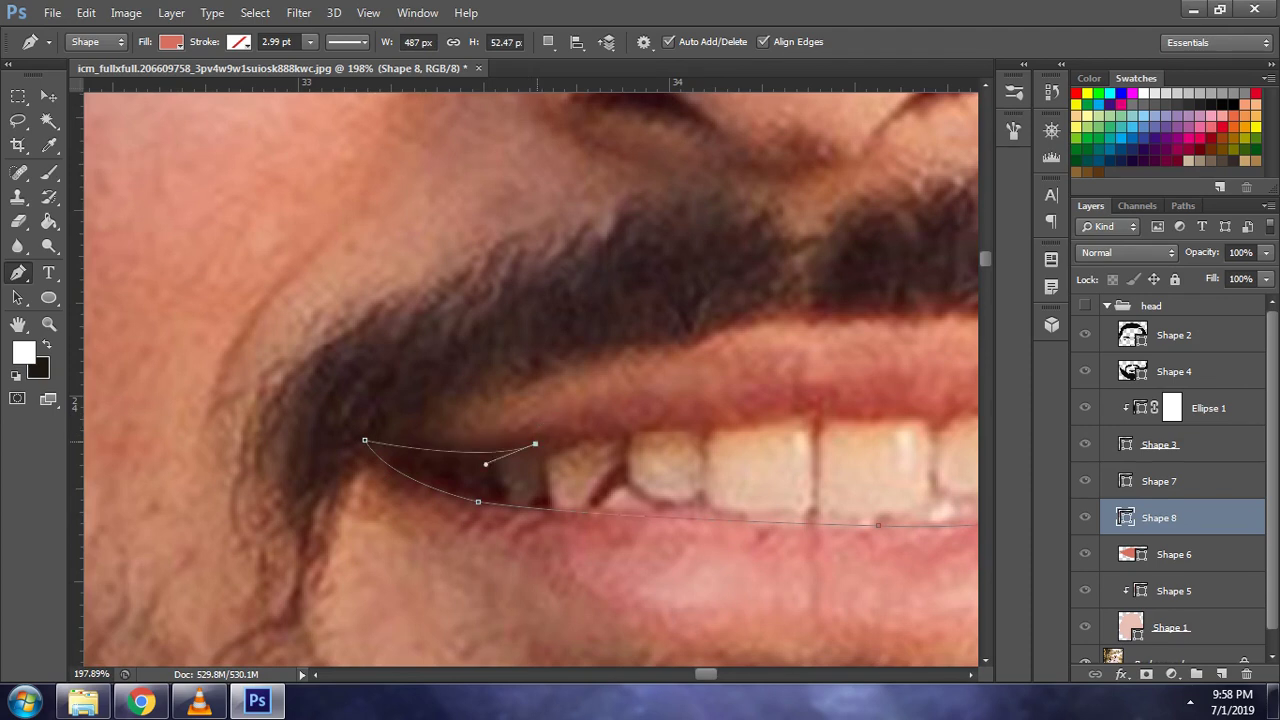
- Extend the outline across the upper teeth and close the shape at the right mouth corner
{"action": "scroll", "coordinate": [138, 403], "scroll_direction": "up", "scroll_amount": 3}
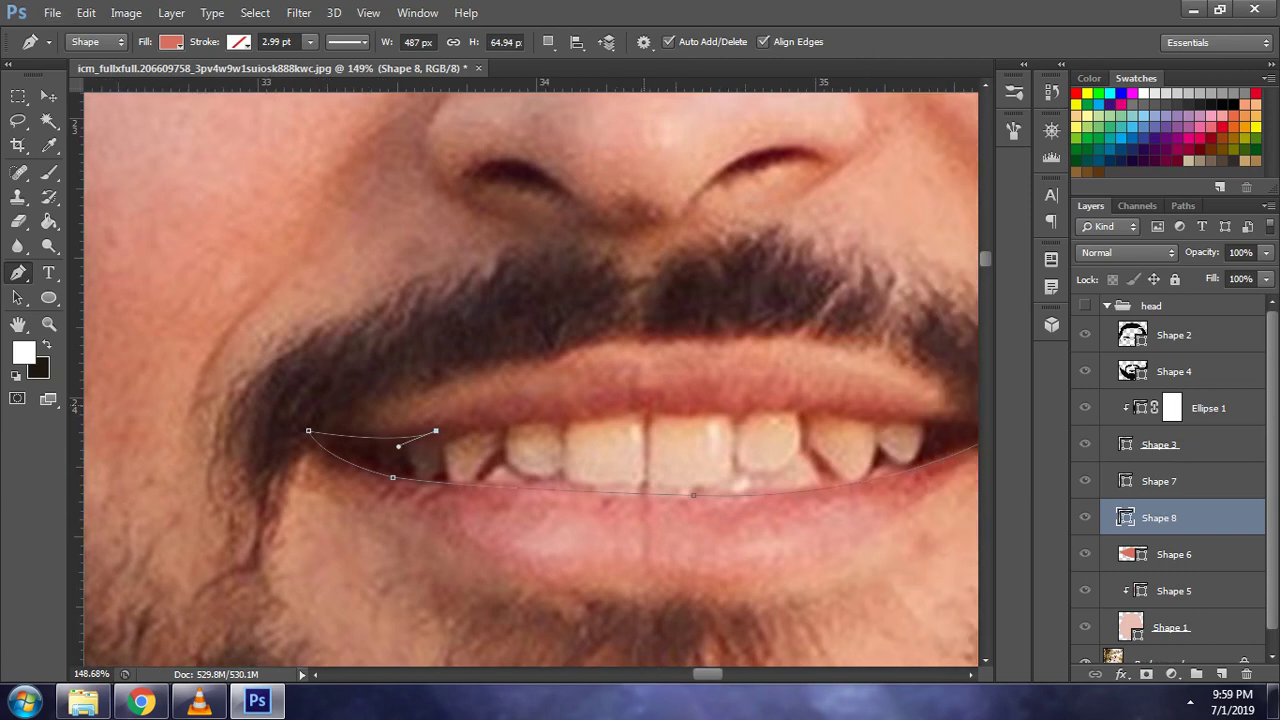
{"action": "left_click_drag", "start_coordinate": [643, 406], "coordinate": [693, 399]}
{"action": "mouse_move", "coordinate": [899, 418]}
{"action": "left_mouse_down"}
{"action": "mouse_move", "coordinate": [1000, 456]}
{"action": "mouse_move", "coordinate": [960, 443]}
{"action": "left_mouse_up"}
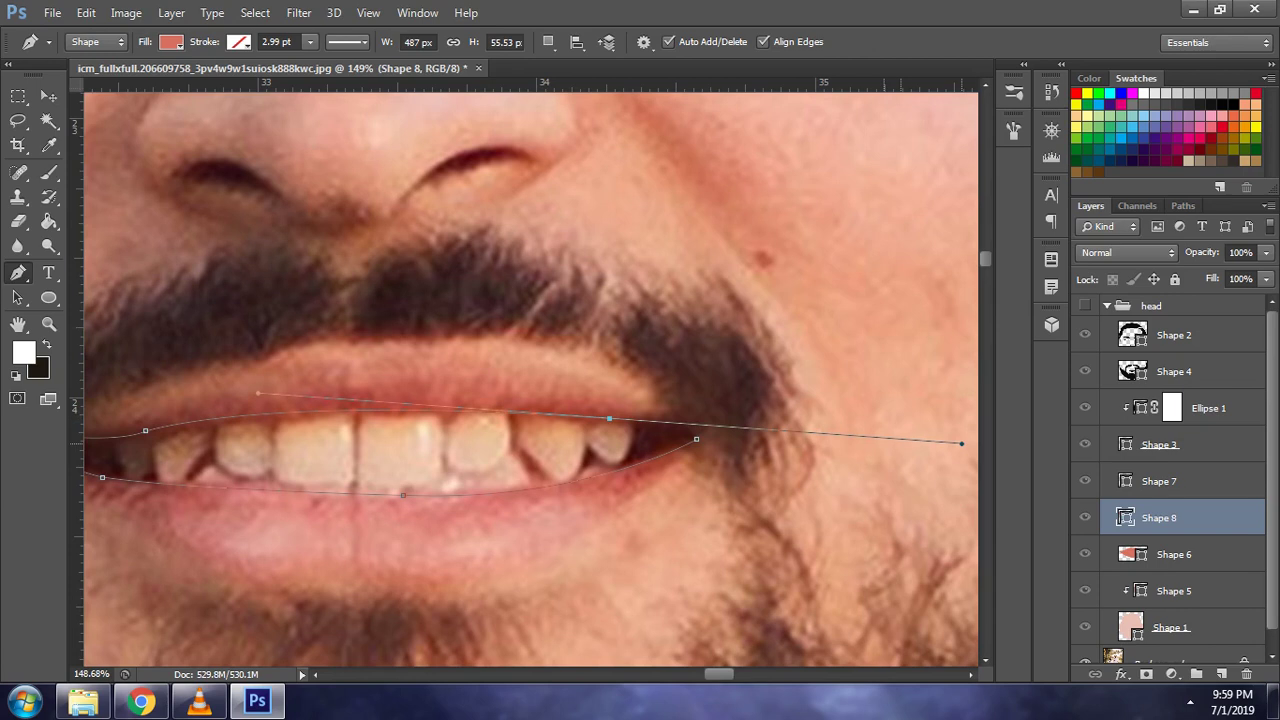
{"action": "left_click", "coordinate": [609, 418], "text": "alt"}
{"action": "left_click_drag", "start_coordinate": [715, 426], "coordinate": [723, 426]}
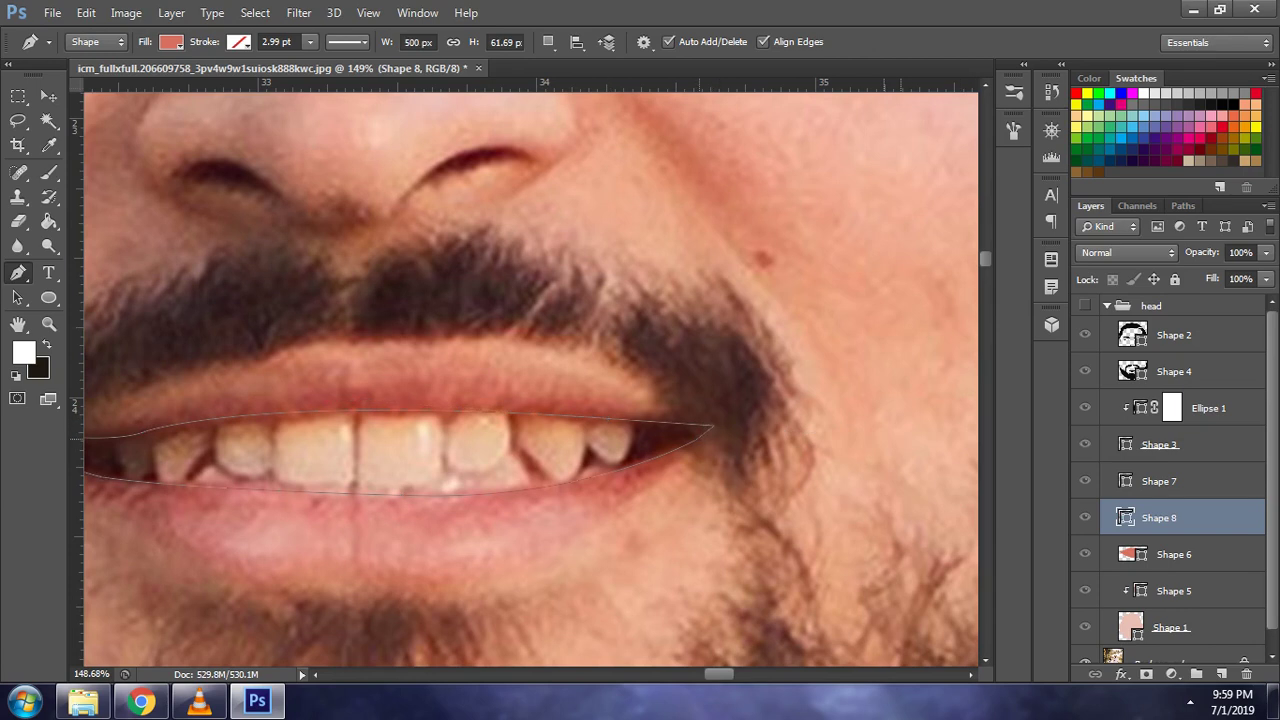
- Show the head group over the photo and fill Shape 8 with dark red c25e50
{"action": "left_click", "coordinate": [1085, 305]}
{"action": "double_click", "coordinate": [1125, 517]}
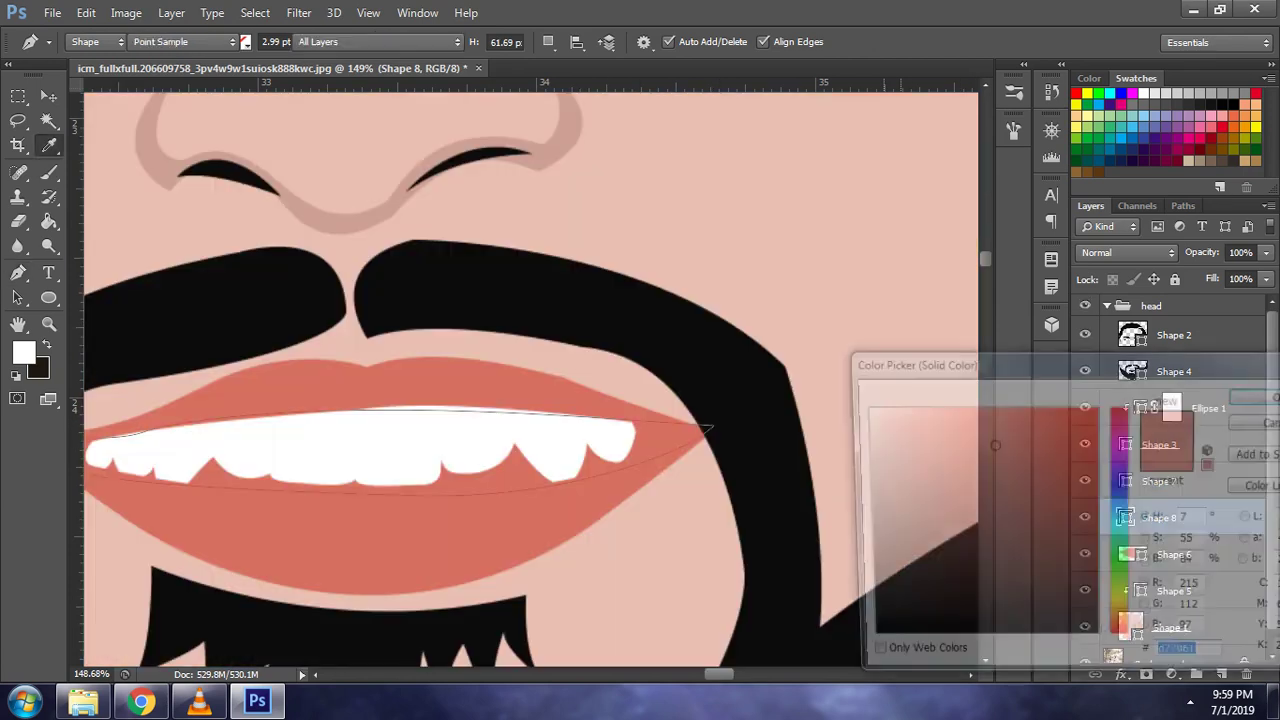
{"action": "left_click", "coordinate": [998, 463]}
{"action": "left_click", "coordinate": [998, 459]}
{"action": "left_click", "coordinate": [1257, 395]}
{"action": "scroll", "coordinate": [705, 428], "scroll_direction": "down", "scroll_amount": 1}
{"action": "scroll", "coordinate": [705, 428], "scroll_direction": "down", "scroll_amount": 2}
{"action": "scroll", "coordinate": [705, 428], "scroll_direction": "down", "scroll_amount": 2}
{"action": "scroll", "coordinate": [705, 428], "scroll_direction": "down", "scroll_amount": 1}
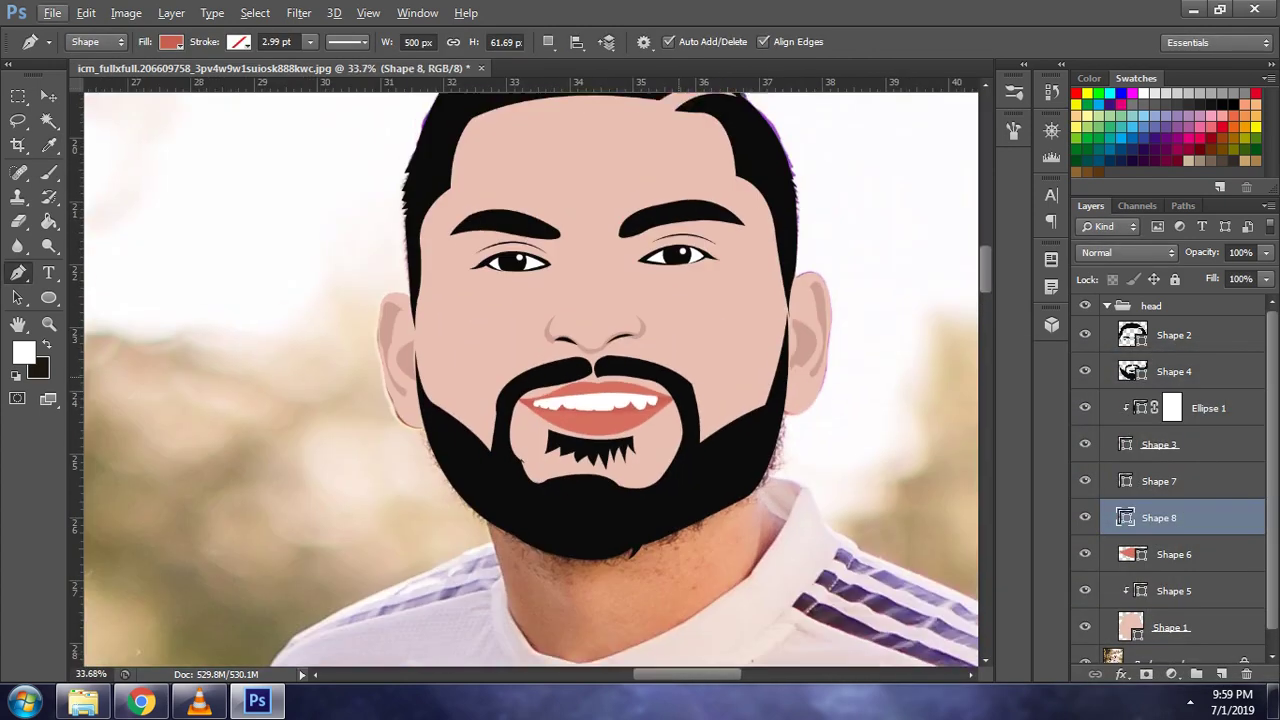
- With the illustration hidden and Shape 6 selected, start Shape 9 along the lower teeth
{"action": "left_click", "coordinate": [1085, 305]}
{"action": "scroll", "coordinate": [622, 450], "scroll_direction": "up", "scroll_amount": 2}
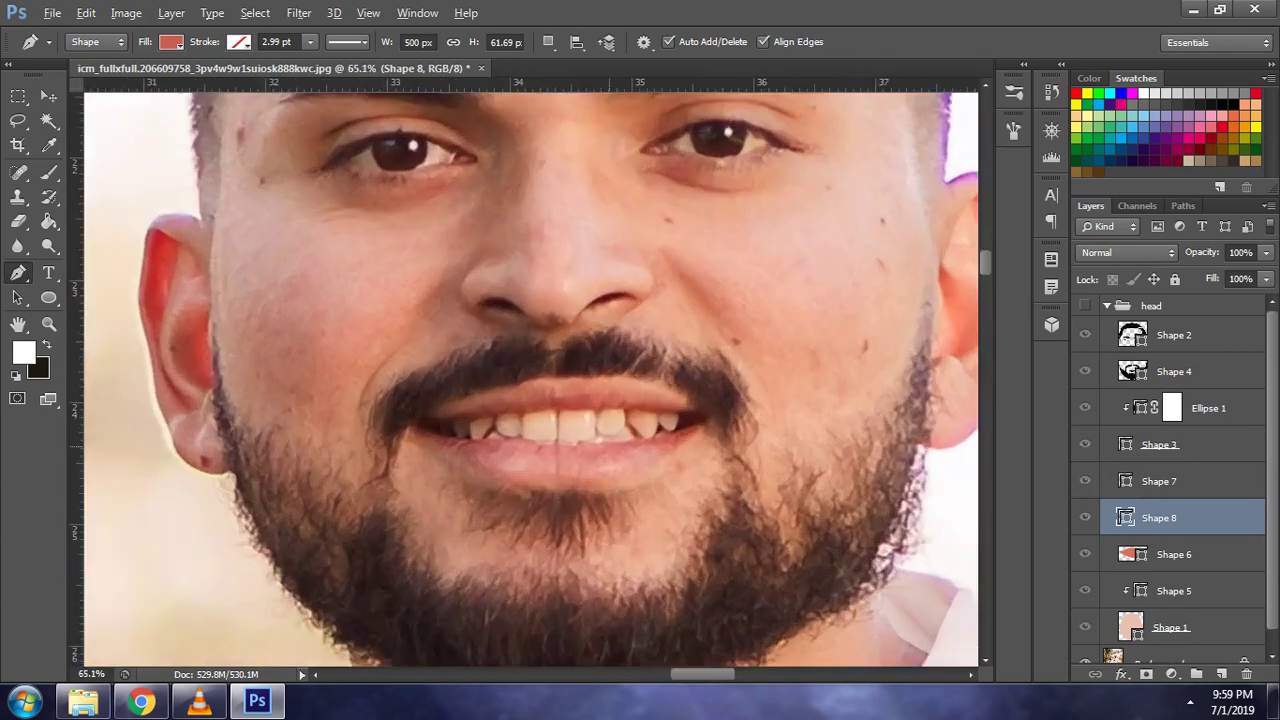
{"action": "scroll", "coordinate": [622, 450], "scroll_direction": "up", "scroll_amount": 2}
{"action": "key", "text": "alt+bracketleft"}
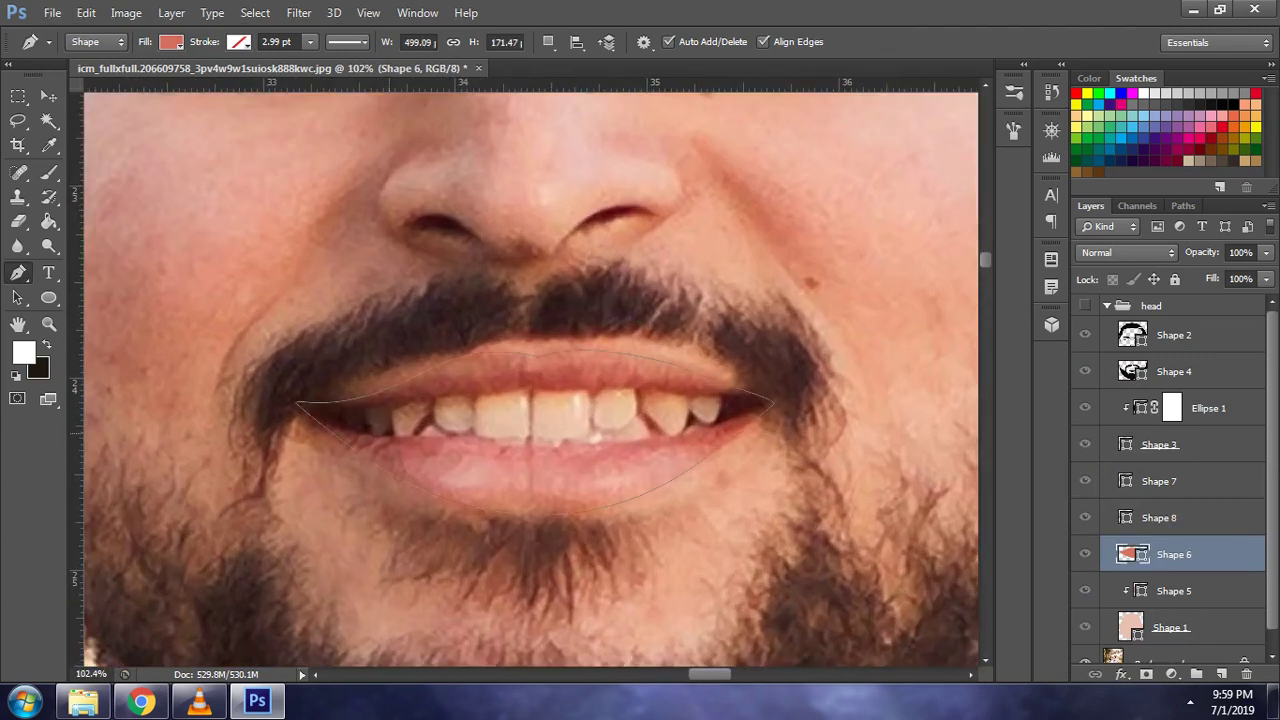
{"action": "left_click", "coordinate": [381, 431]}
{"action": "scroll", "coordinate": [518, 419], "scroll_direction": "up", "scroll_amount": 1}
{"action": "left_click", "coordinate": [738, 436]}
- Curve the outline along the teeth, add points over both sides, and close the shading shape
{"action": "left_click_drag", "start_coordinate": [738, 436], "coordinate": [853, 403]}
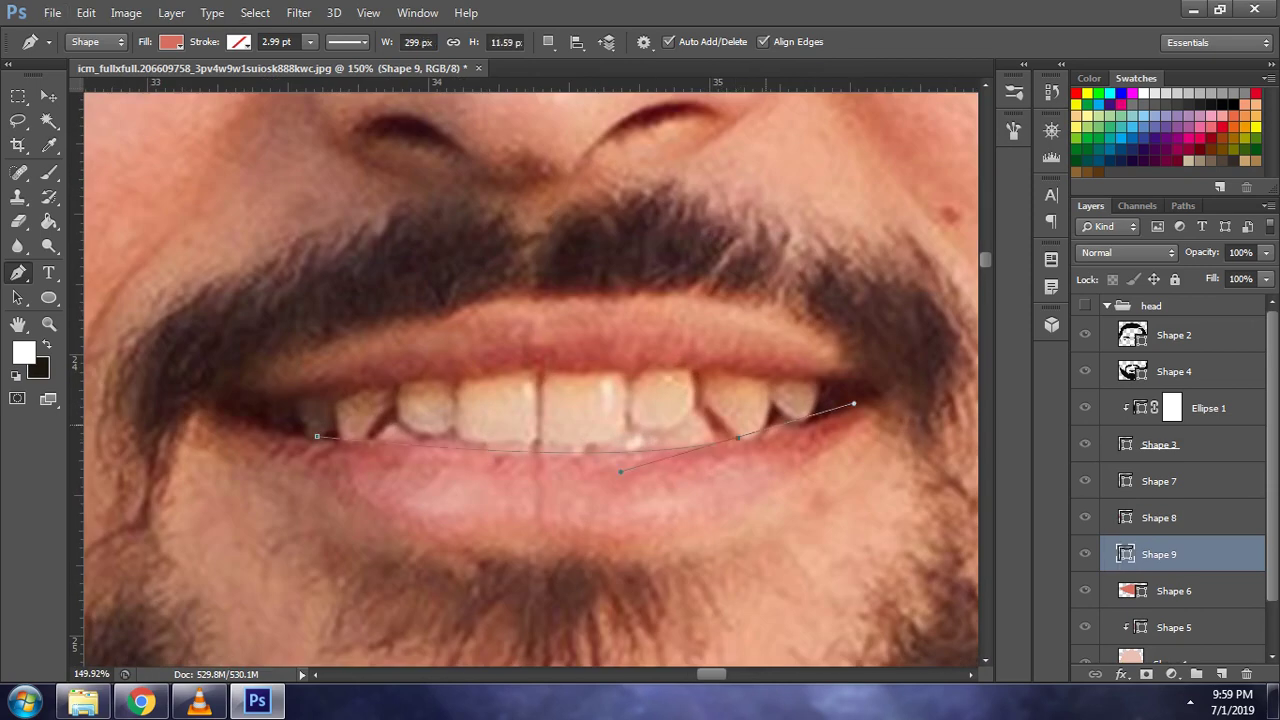
{"action": "left_click", "coordinate": [738, 436], "text": "alt"}
{"action": "left_click_drag", "start_coordinate": [738, 436], "coordinate": [720, 439]}
{"action": "left_click_drag", "start_coordinate": [687, 399], "coordinate": [665, 391]}
{"action": "left_click_drag", "start_coordinate": [379, 396], "coordinate": [353, 401]}
{"action": "left_click", "coordinate": [316, 436]}
- Show the illustration again and fill Shape 9 with light grey e7e7e7
{"action": "left_click", "coordinate": [1085, 589]}
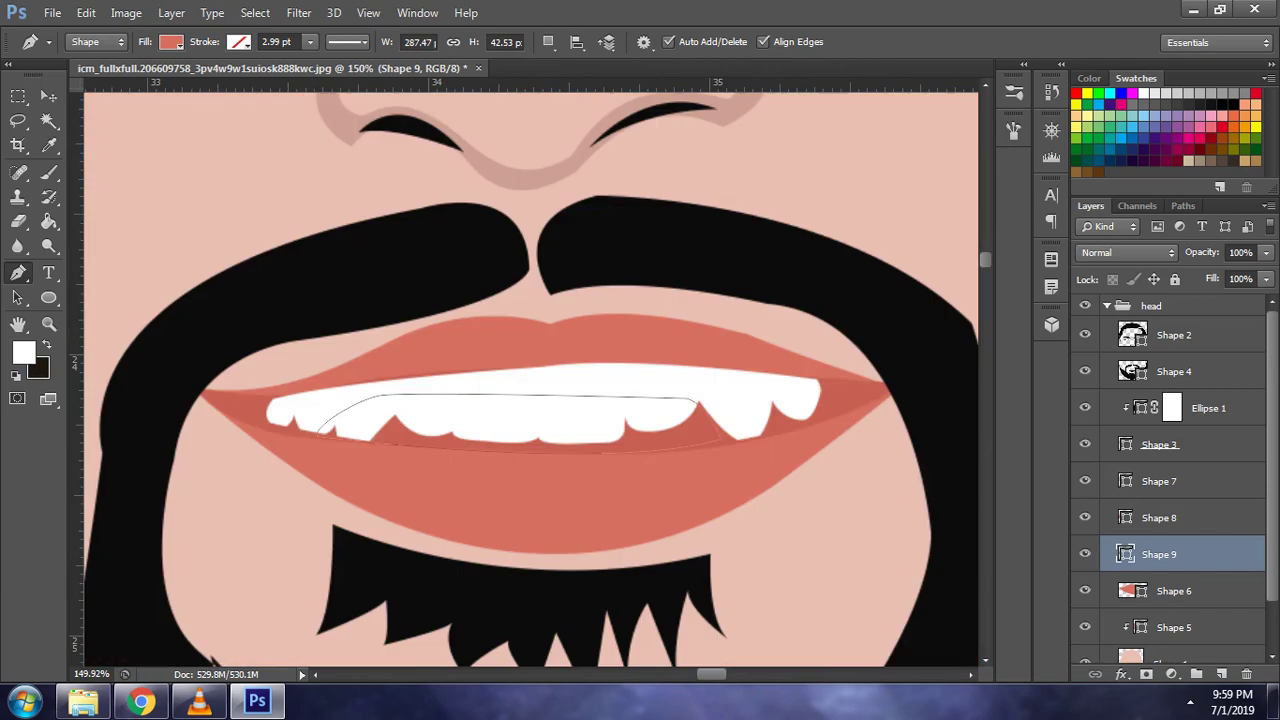
{"action": "double_click", "coordinate": [1125, 554]}
{"action": "type", "text": "e7e7e7"}
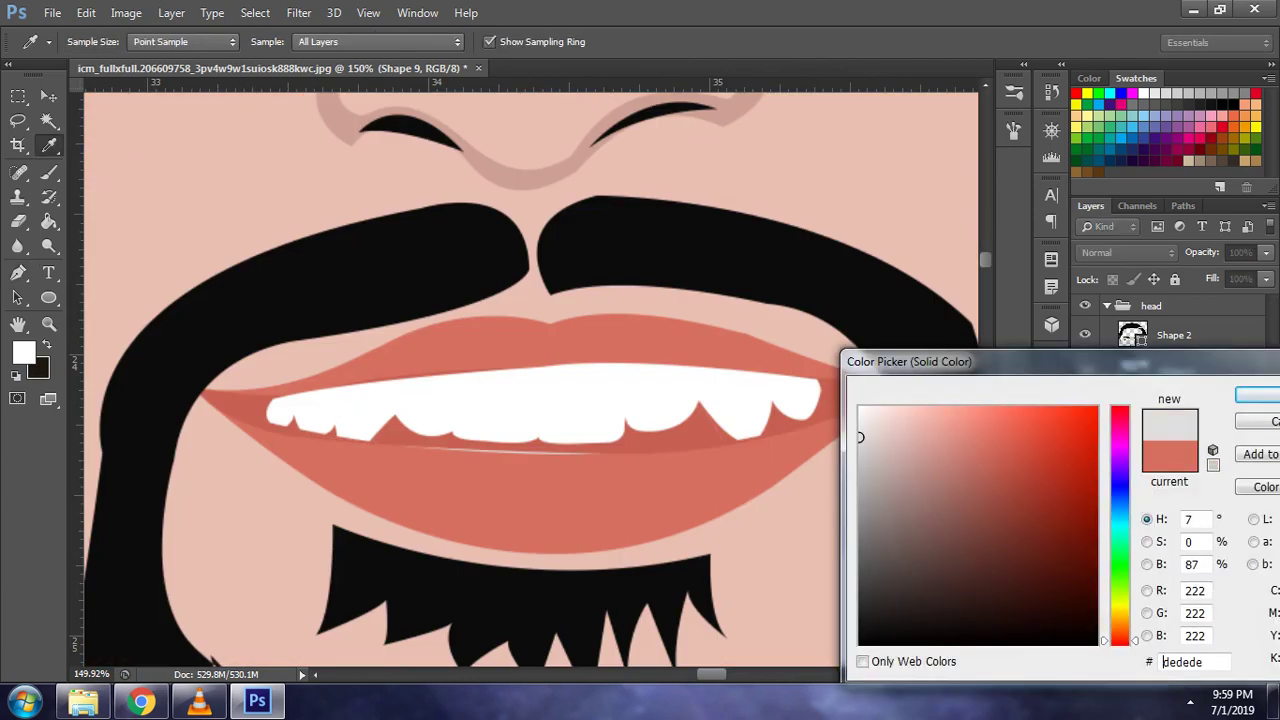
{"action": "key", "text": "Return"}
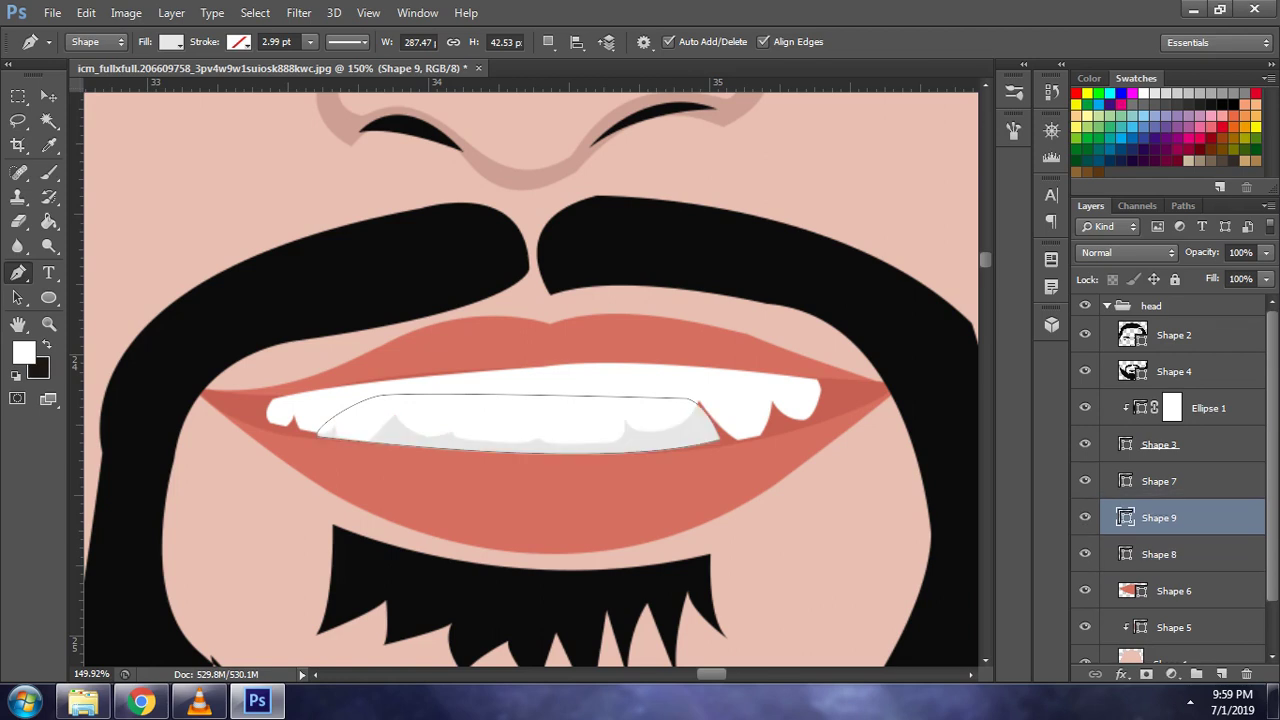
{"action": "key", "text": "Return"}
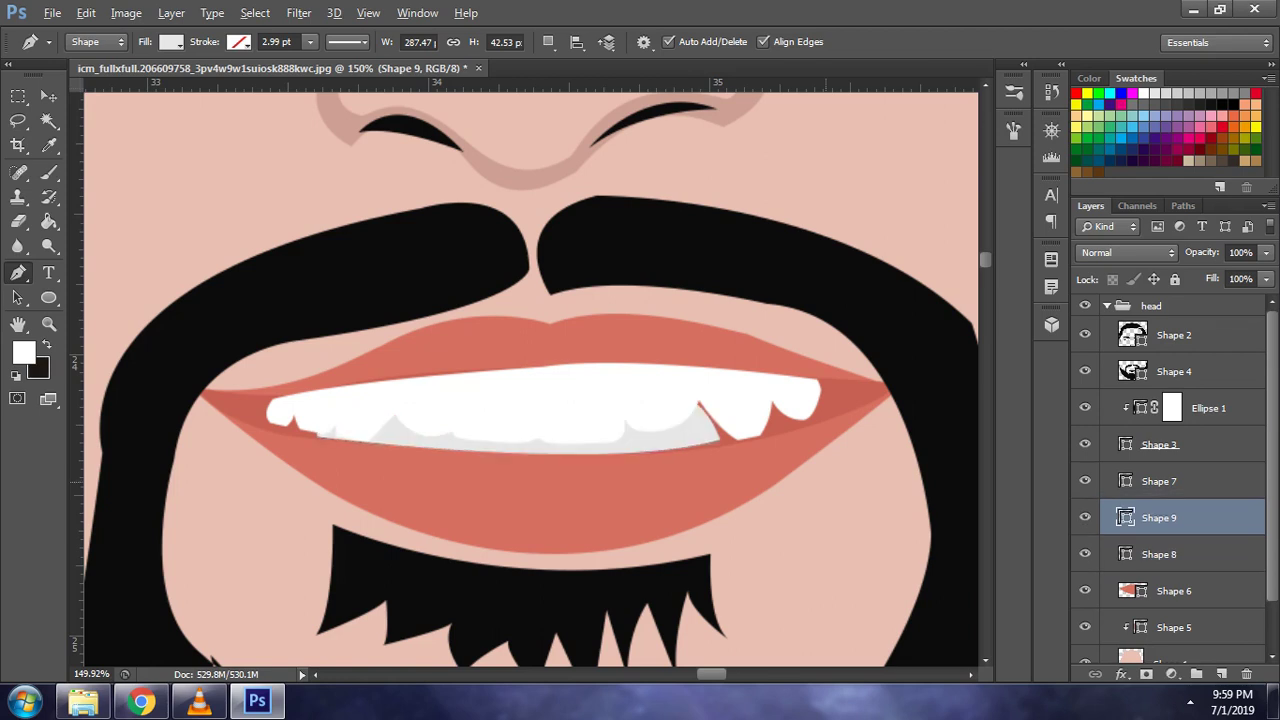
- Toggle the cartoon head off and on to compare the tooth shading with the photo
{"action": "scroll", "coordinate": [718, 476], "scroll_direction": "down", "scroll_amount": 3}
{"action": "scroll", "coordinate": [718, 476], "scroll_direction": "down", "scroll_amount": 2}
{"action": "scroll", "coordinate": [718, 476], "scroll_direction": "down", "scroll_amount": 1}
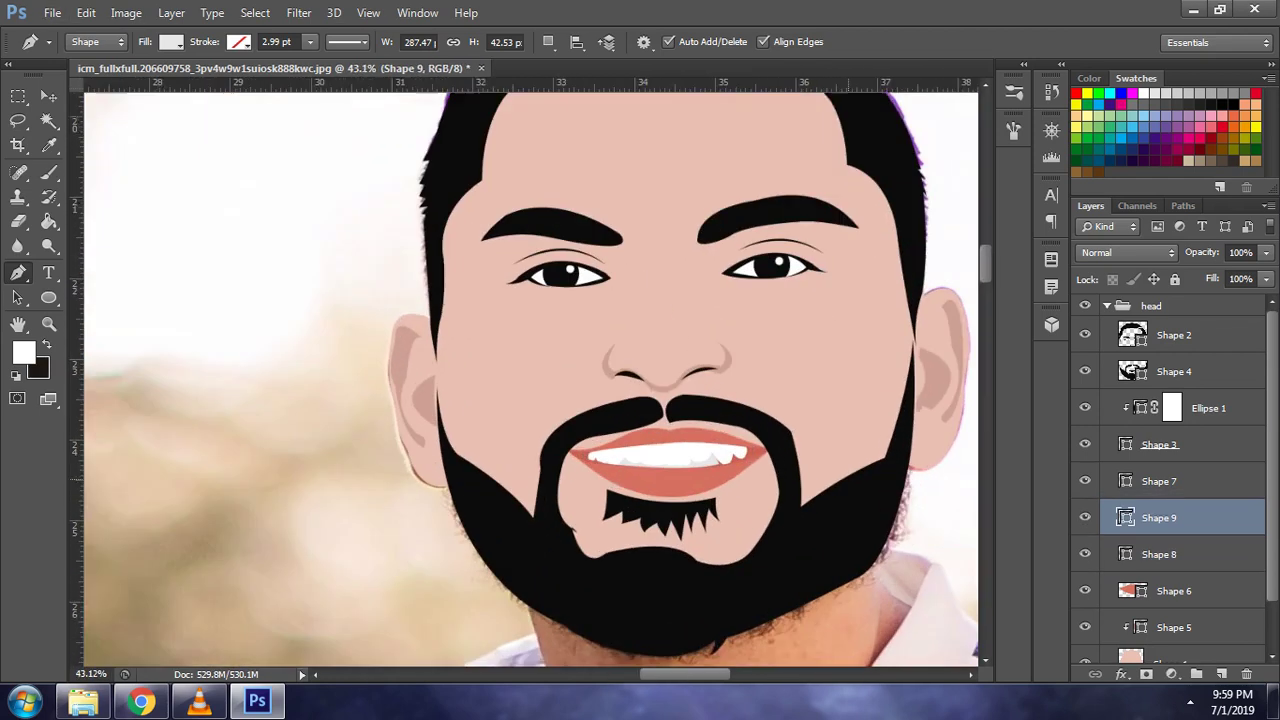
{"action": "scroll", "coordinate": [815, 460], "scroll_direction": "up", "scroll_amount": 1}
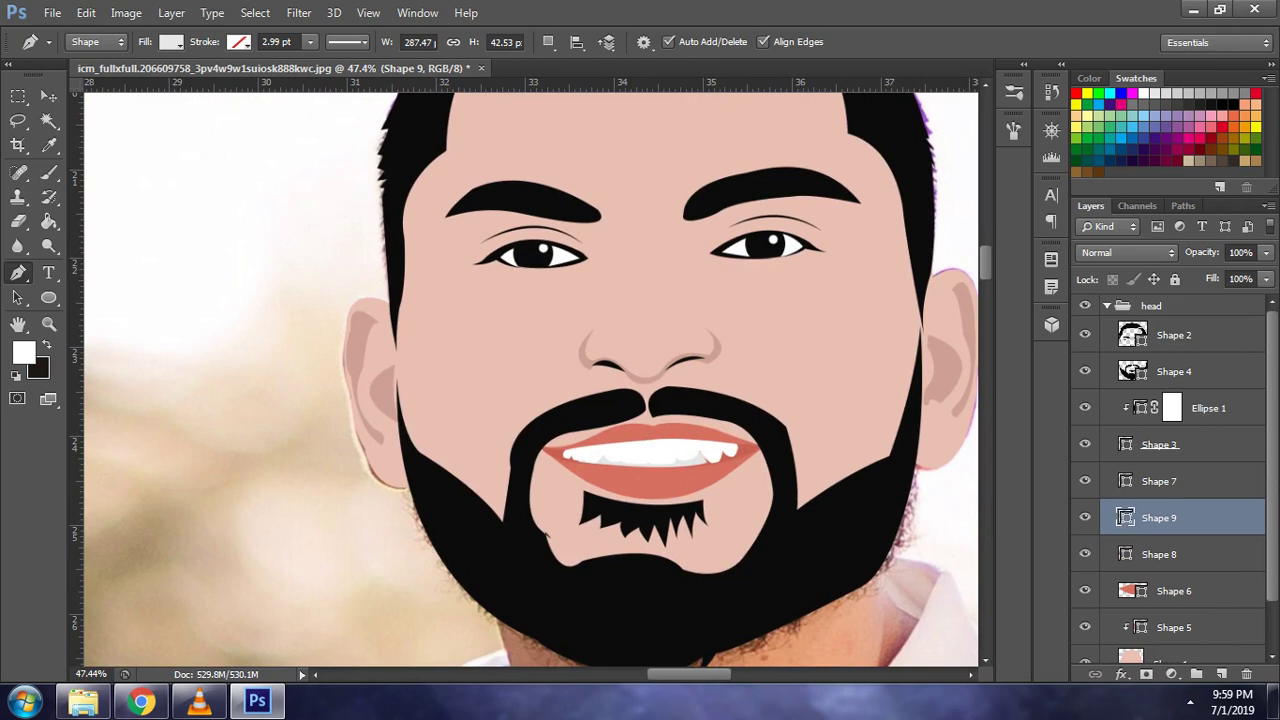
{"action": "left_click", "coordinate": [1085, 305]}
{"action": "left_click", "coordinate": [1085, 305]}
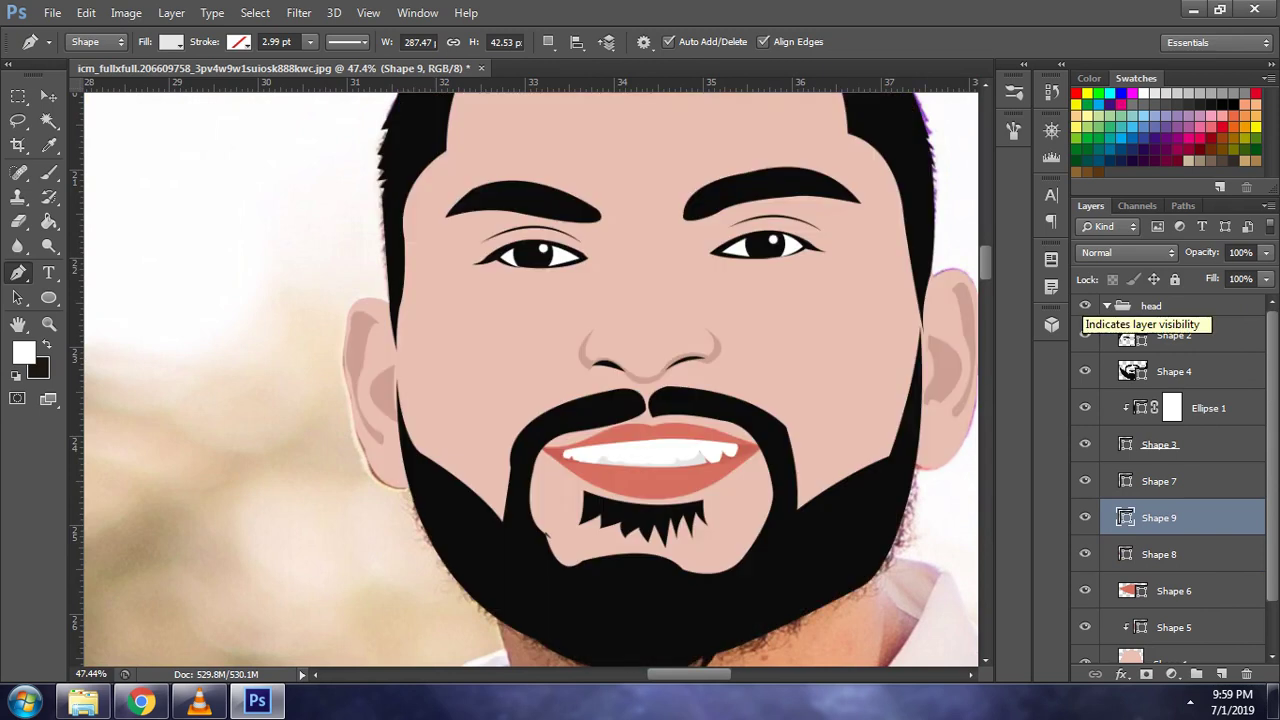
{"action": "scroll", "coordinate": [775, 482], "scroll_direction": "up", "scroll_amount": 3}
{"action": "scroll", "coordinate": [775, 482], "scroll_direction": "up", "scroll_amount": 3}
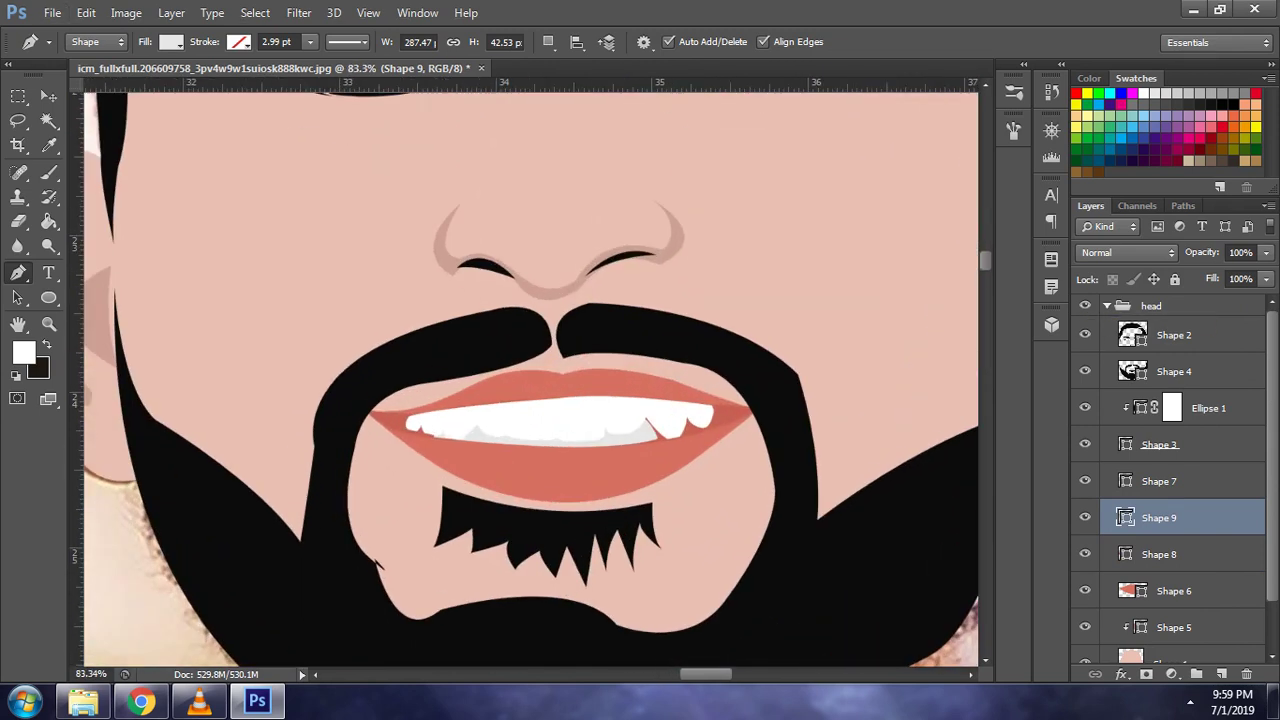
{"action": "key", "text": "alt+bracketright"}
- Set the teeth shape to Combine Shapes and draw a thin sliver between the front teeth
{"action": "left_click", "coordinate": [1085, 305]}
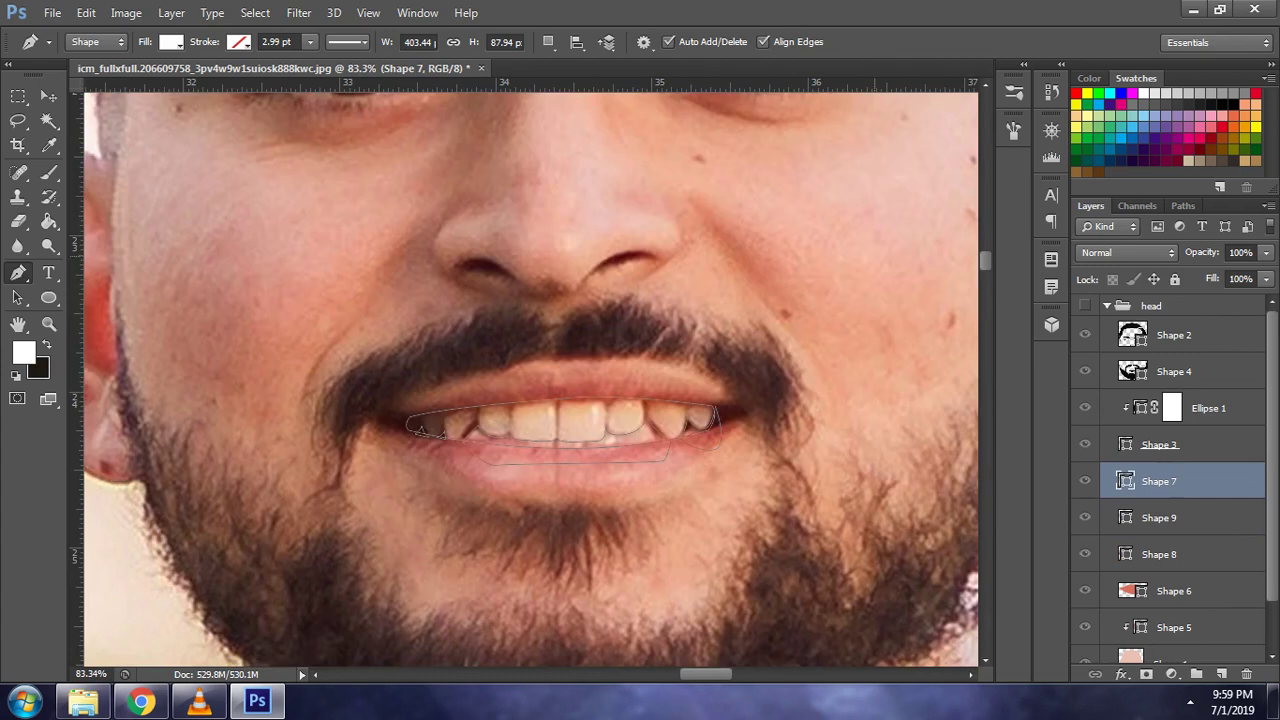
{"action": "left_click", "coordinate": [547, 42]}
{"action": "left_click", "coordinate": [612, 83]}
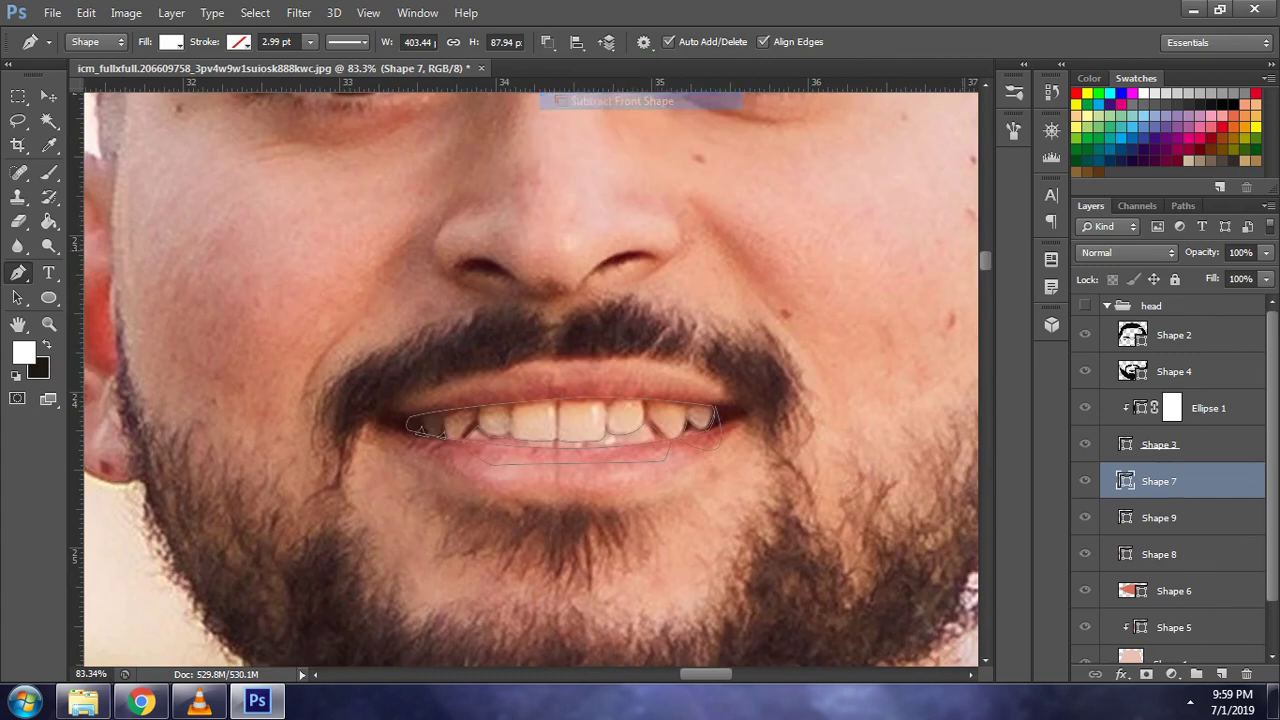
{"action": "left_click", "coordinate": [1085, 305]}
{"action": "scroll", "coordinate": [582, 402], "scroll_direction": "up", "scroll_amount": 5}
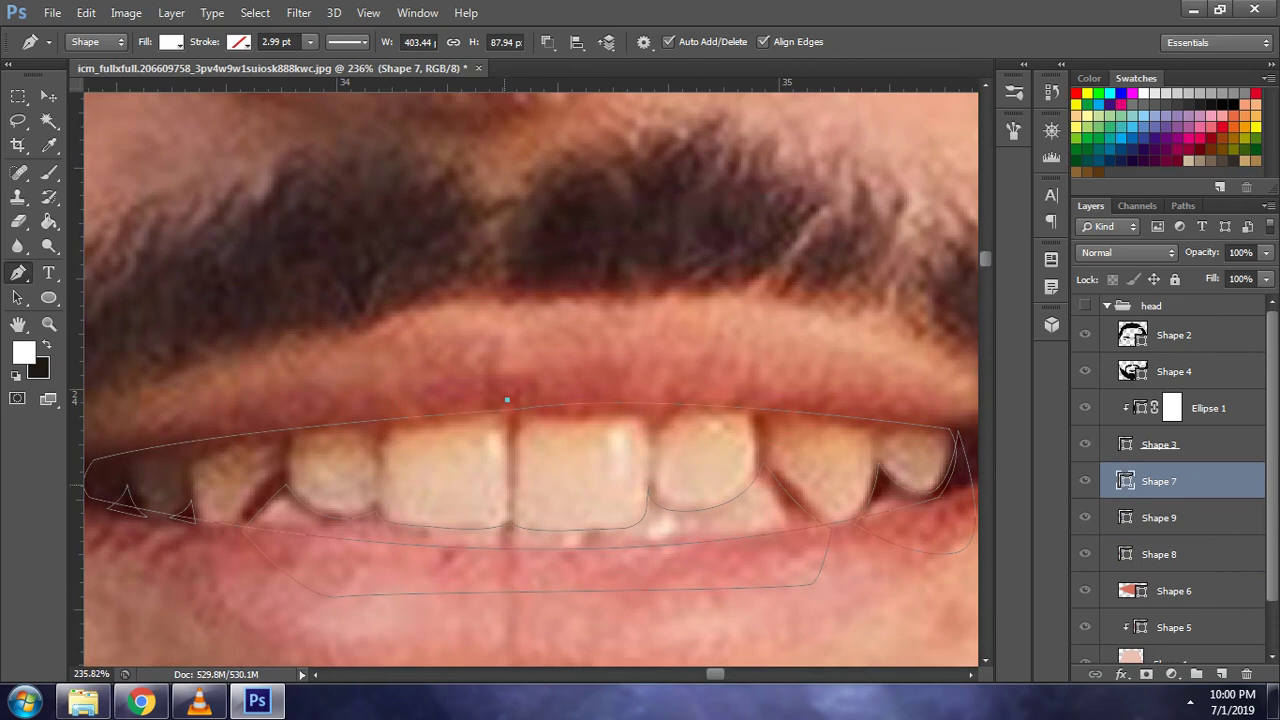
{"action": "left_click", "coordinate": [509, 500]}
{"action": "left_click", "coordinate": [518, 393]}
- Compare the new front-tooth gap against the photo and commit the gap path
{"action": "left_click", "coordinate": [1085, 305]}
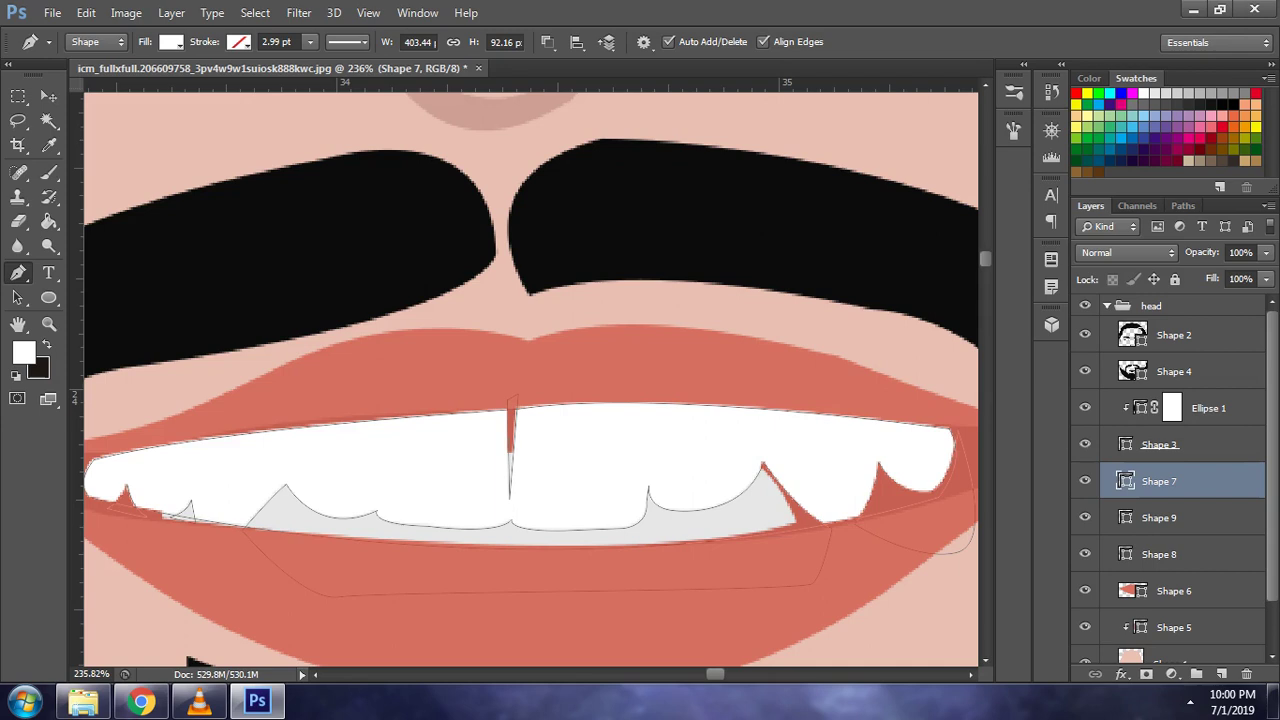
{"action": "left_click", "coordinate": [1085, 305]}
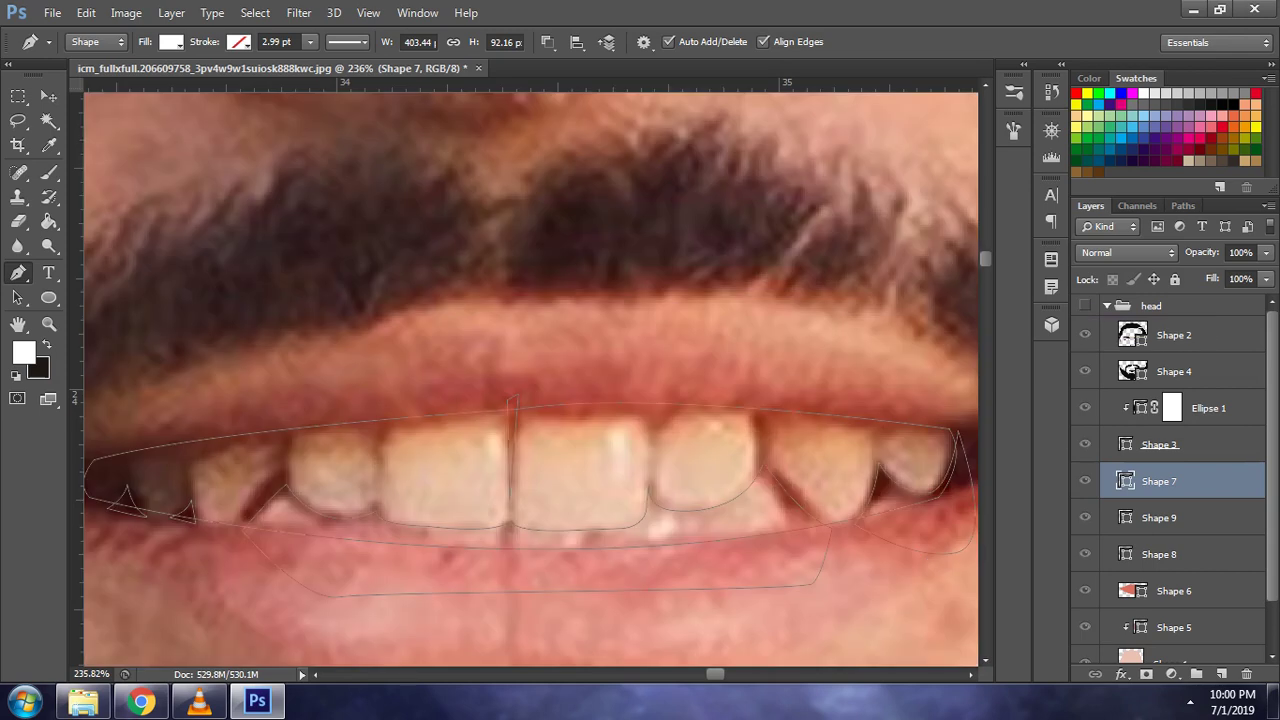
{"action": "left_click", "coordinate": [1085, 305]}
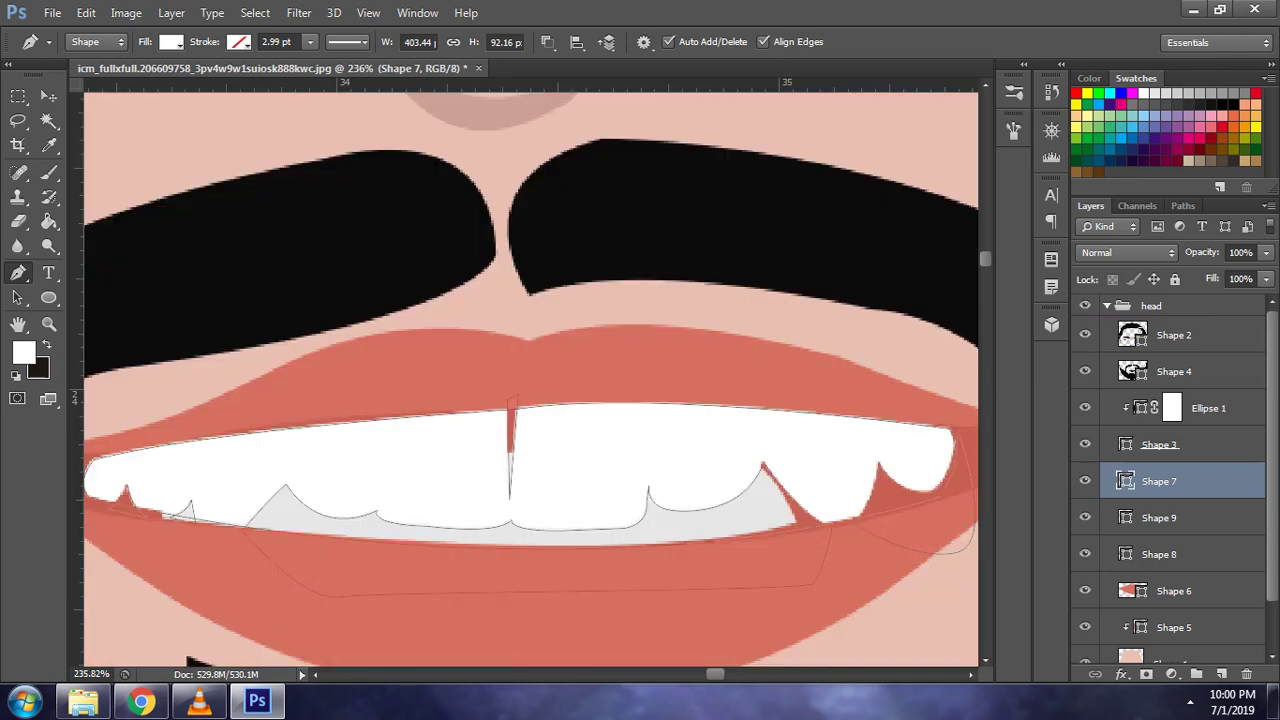
{"action": "key", "text": "Return"}
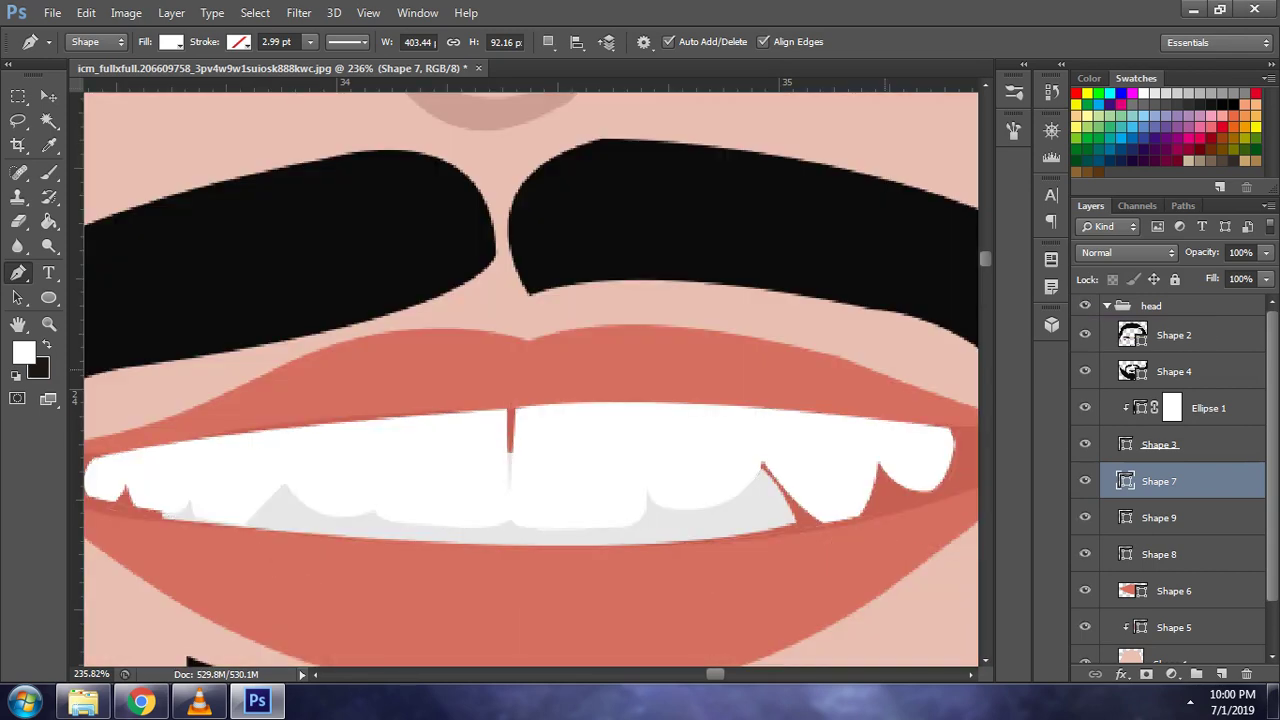
{"action": "scroll", "coordinate": [950, 540], "scroll_direction": "down", "scroll_amount": 3}
{"action": "scroll", "coordinate": [950, 540], "scroll_direction": "down", "scroll_amount": 3}
{"action": "scroll", "coordinate": [950, 540], "scroll_direction": "up", "scroll_amount": 3}
{"action": "scroll", "coordinate": [950, 540], "scroll_direction": "up", "scroll_amount": 2}
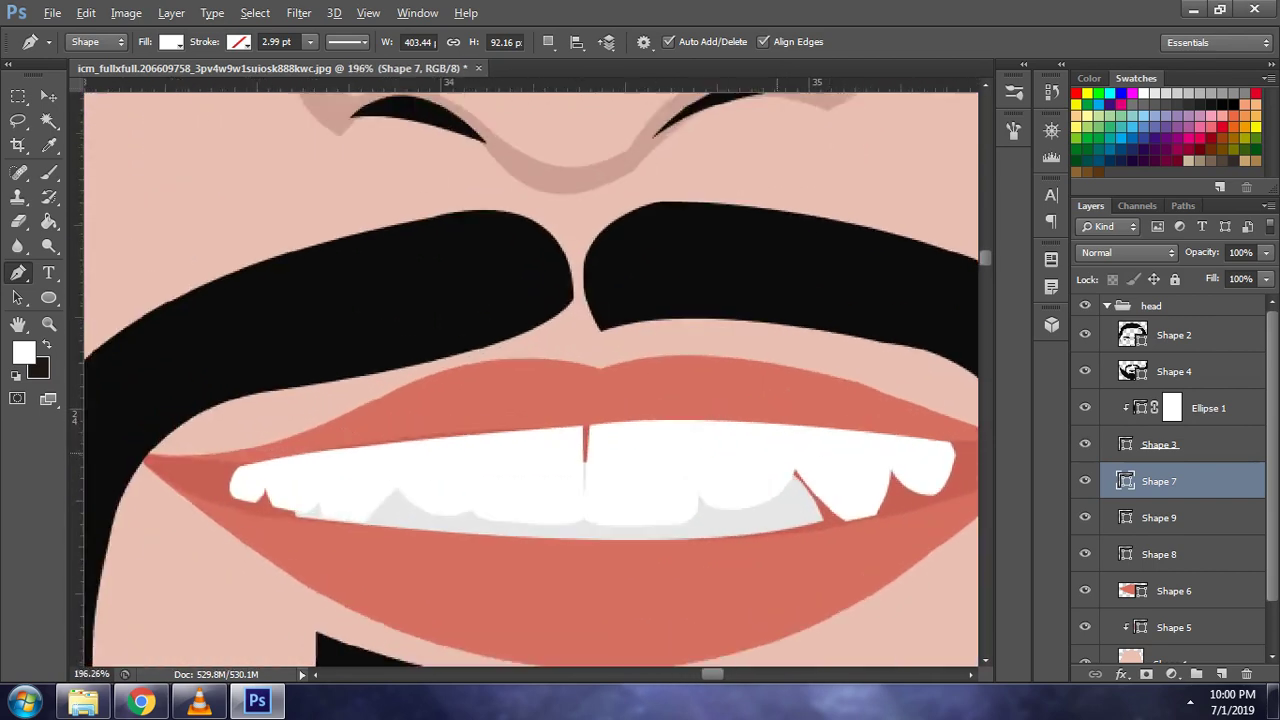
{"action": "scroll", "coordinate": [760, 400], "scroll_direction": "up", "scroll_amount": 1}
{"action": "left_click", "coordinate": [1085, 305]}
- Reselect the teeth layer and refine the top of the front-tooth gap outline
{"action": "left_click", "coordinate": [1159, 517]}
{"action": "left_click", "coordinate": [1159, 481]}
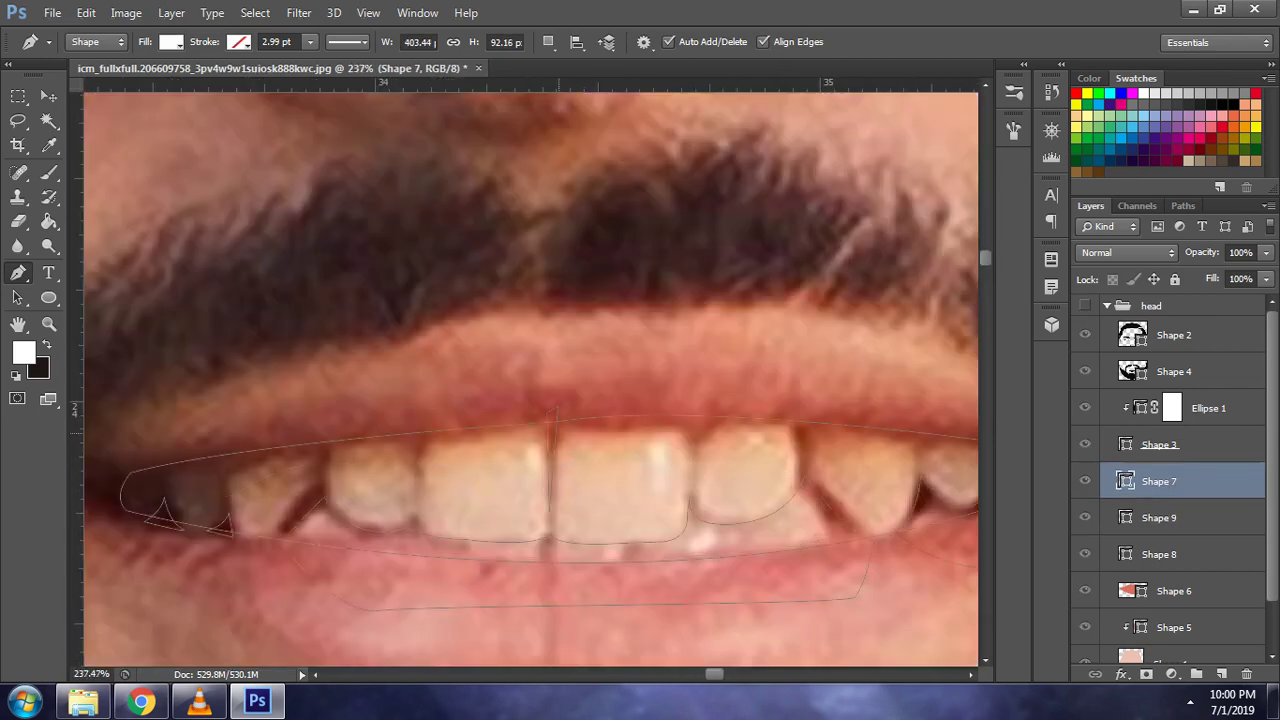
{"action": "scroll", "coordinate": [548, 497], "scroll_direction": "up", "scroll_amount": 2}
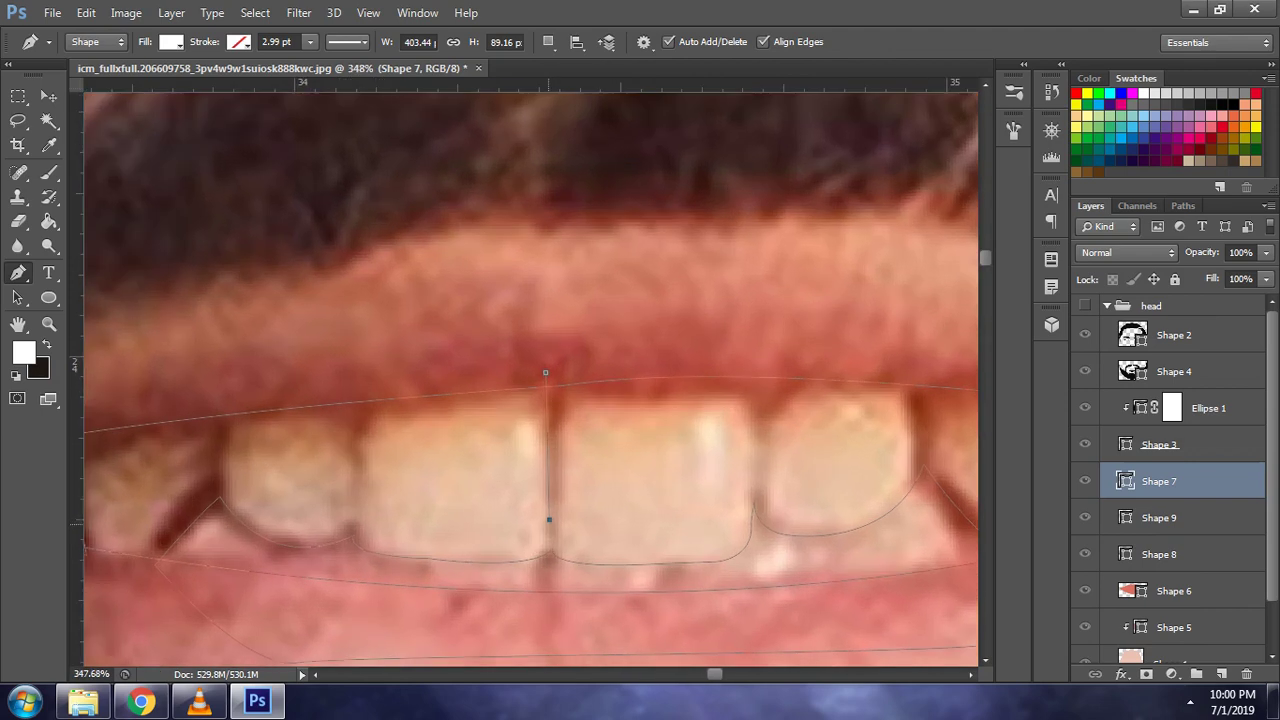
{"action": "left_click_drag", "start_coordinate": [549, 519], "coordinate": [545, 516]}
{"action": "key", "text": "ctrl+z"}
{"action": "left_click", "coordinate": [558, 379]}
{"action": "key", "text": "Return"}
- Select the grey tooth shading layer and set its path operation to Combine Shapes
{"action": "key", "text": "alt+bracketleft"}
{"action": "left_click", "coordinate": [548, 41]}
{"action": "left_click", "coordinate": [610, 83]}
{"action": "left_click", "coordinate": [1085, 305]}
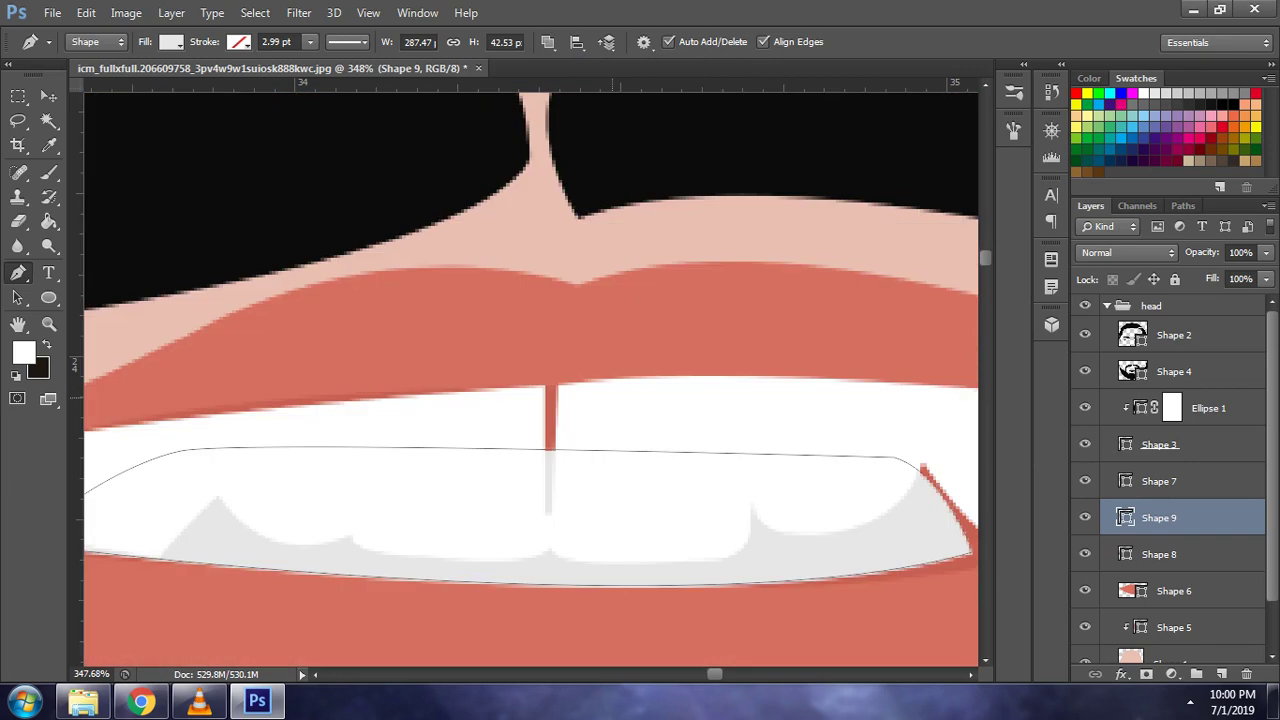
- Draw the continuation of the front-tooth gap through the grey shading and commit it
{"action": "left_click", "coordinate": [611, 382]}
{"action": "left_click_drag", "start_coordinate": [506, 389], "coordinate": [488, 391]}
{"action": "left_click", "coordinate": [502, 470]}
{"action": "left_click_drag", "start_coordinate": [617, 483], "coordinate": [624, 484]}
{"action": "left_click", "coordinate": [611, 382]}
{"action": "key", "text": "Return"}
{"action": "scroll", "coordinate": [645, 425], "scroll_direction": "down", "scroll_amount": 3}
{"action": "scroll", "coordinate": [645, 425], "scroll_direction": "down", "scroll_amount": 3}
{"action": "scroll", "coordinate": [645, 425], "scroll_direction": "down", "scroll_amount": 3}
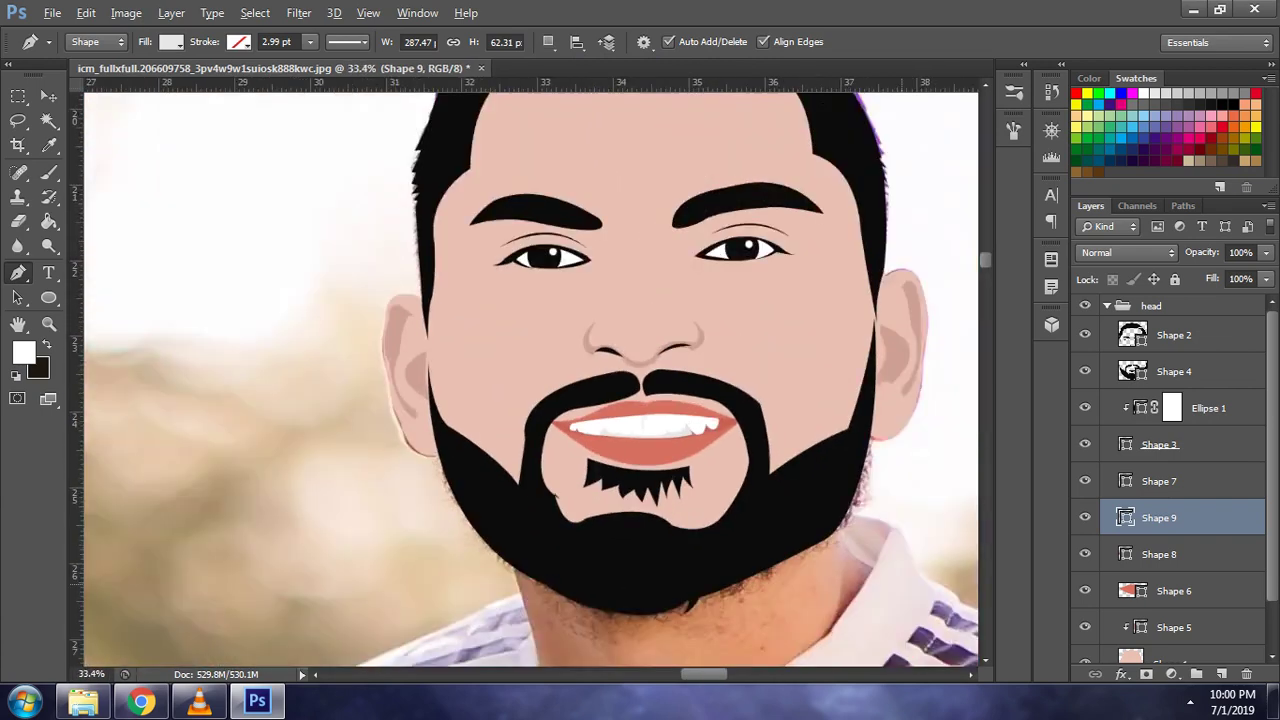
{"action": "scroll", "coordinate": [655, 430], "scroll_direction": "up", "scroll_amount": 2}
{"action": "scroll", "coordinate": [655, 430], "scroll_direction": "up", "scroll_amount": 2}
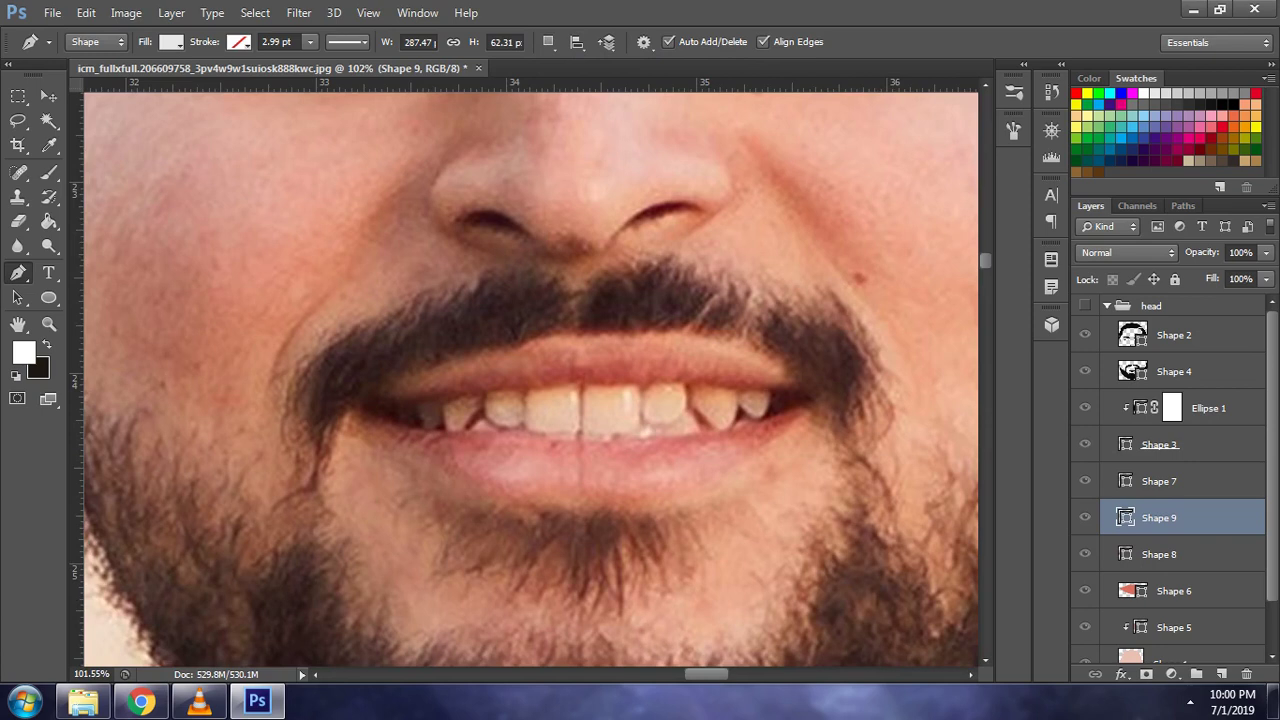
- Select the Shape 7 teeth layer and set its path operation to Combine Shapes
{"action": "left_click", "coordinate": [1159, 481]}
{"action": "scroll", "coordinate": [620, 395], "scroll_direction": "up", "scroll_amount": 1}
{"action": "scroll", "coordinate": [620, 395], "scroll_direction": "up", "scroll_amount": 1}
{"action": "left_click", "coordinate": [548, 41]}
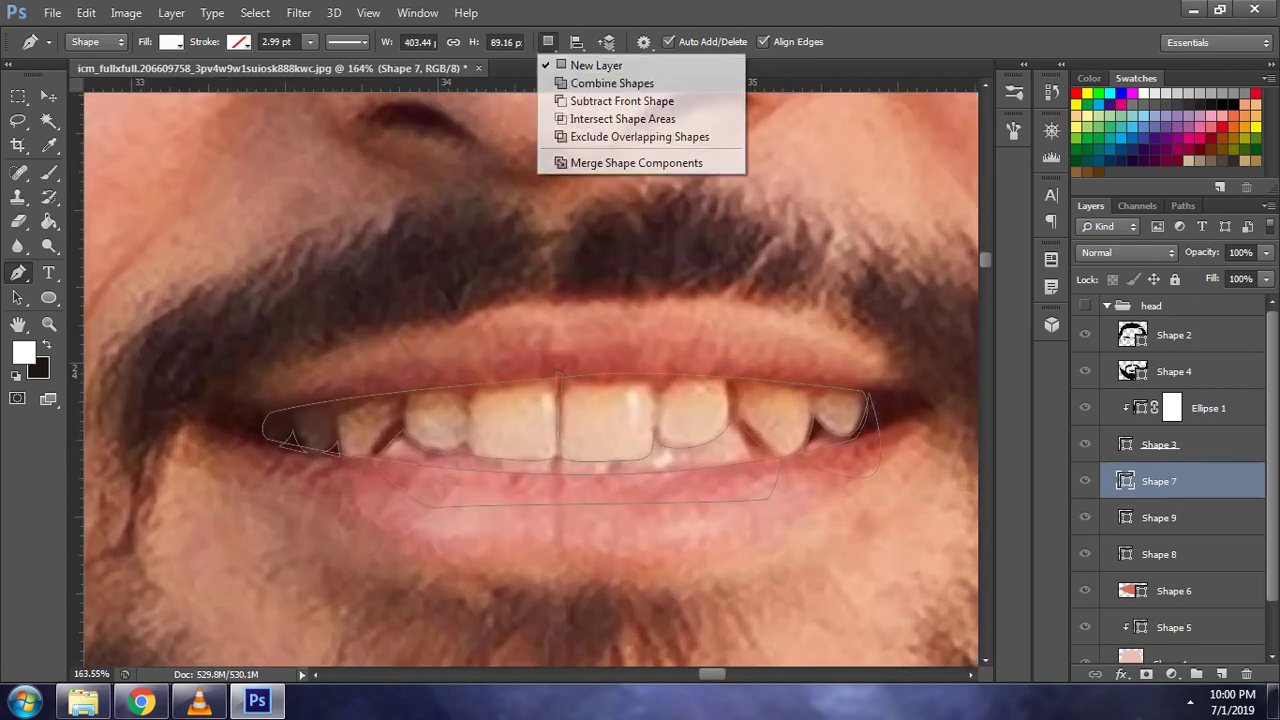
{"action": "left_click", "coordinate": [628, 80]}
{"action": "scroll", "coordinate": [686, 380], "scroll_direction": "up", "scroll_amount": 1}
{"action": "scroll", "coordinate": [663, 414], "scroll_direction": "up", "scroll_amount": 1}
{"action": "scroll", "coordinate": [663, 414], "scroll_direction": "left", "scroll_amount": 1}
- Draw a thin curved gap sliver from the upper lip edge down a centre tooth
{"action": "left_click", "coordinate": [400, 378]}
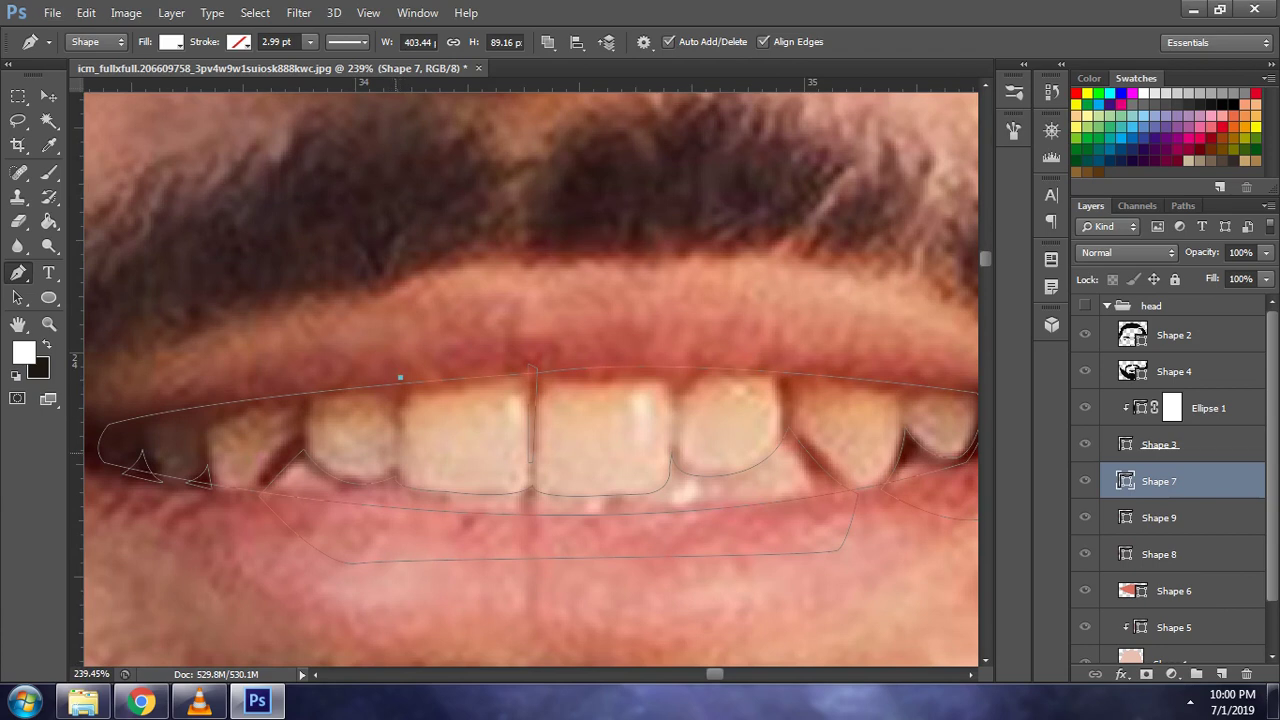
{"action": "left_click", "coordinate": [397, 462]}
{"action": "scroll", "coordinate": [396, 453], "scroll_direction": "up", "scroll_amount": 1}
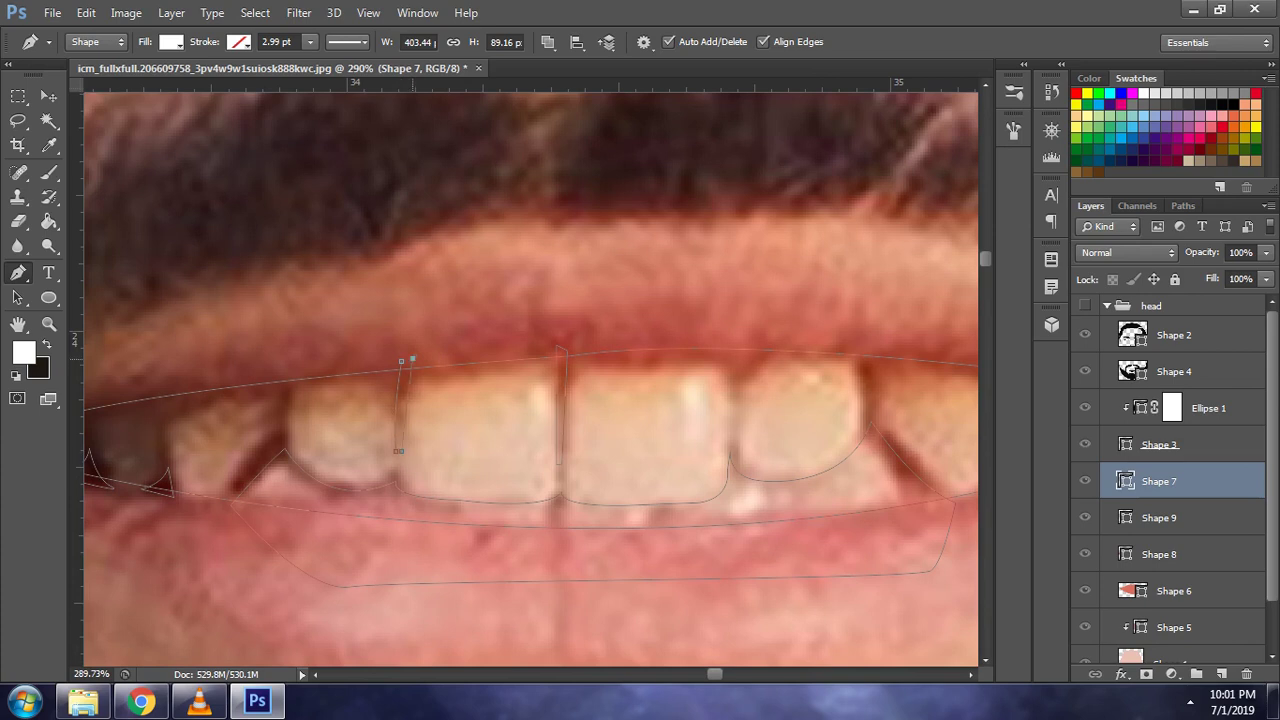
{"action": "left_click_drag", "start_coordinate": [413, 358], "coordinate": [429, 337]}
{"action": "key", "text": "Return"}
- Add a second gap sliver along the next tooth, with a sharp lower corner
{"action": "left_click_drag", "start_coordinate": [285, 433], "coordinate": [285, 460]}
{"action": "left_click_drag", "start_coordinate": [285, 434], "coordinate": [288, 435]}
{"action": "left_click", "coordinate": [288, 435], "text": "alt"}
{"action": "left_click_drag", "start_coordinate": [295, 373], "coordinate": [307, 345]}
{"action": "key", "text": "Return"}
- Draw a closed gap sliver between the left-side teeth
{"action": "left_click_drag", "start_coordinate": [168, 454], "coordinate": [178, 478]}
{"action": "left_click_drag", "start_coordinate": [187, 381], "coordinate": [230, 358]}
{"action": "left_click", "coordinate": [179, 391]}
{"action": "scroll", "coordinate": [530, 380], "scroll_direction": "down", "scroll_amount": 2}
{"action": "scroll", "coordinate": [530, 380], "scroll_direction": "up", "scroll_amount": 2}
{"action": "scroll", "coordinate": [530, 380], "scroll_direction": "up", "scroll_amount": 1}
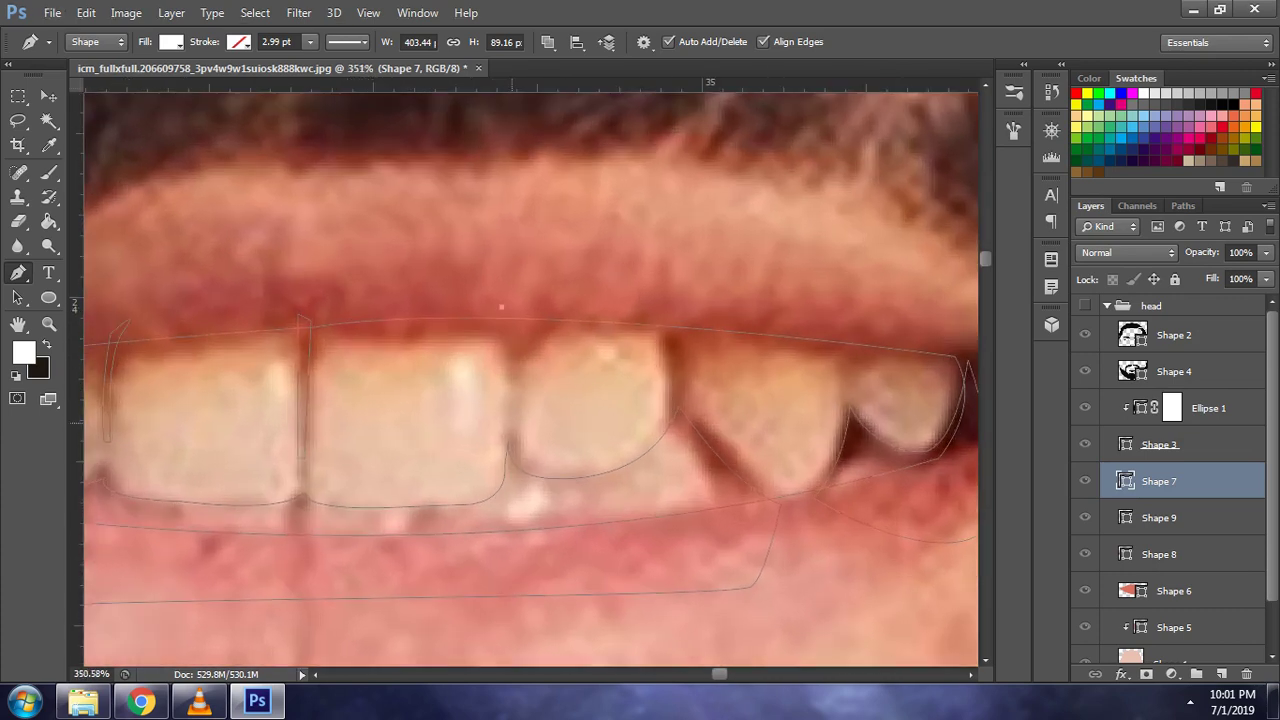
- Draw a curved gap sliver down the next tooth edge right of centre
{"action": "left_click_drag", "start_coordinate": [511, 422], "coordinate": [503, 454]}
{"action": "left_click_drag", "start_coordinate": [518, 390], "coordinate": [513, 381]}
{"action": "left_click_drag", "start_coordinate": [502, 455], "coordinate": [505, 459]}
{"action": "left_click", "coordinate": [508, 419], "text": "alt"}
{"action": "left_click_drag", "start_coordinate": [514, 307], "coordinate": [515, 260]}
{"action": "scroll", "coordinate": [770, 300], "scroll_direction": "down", "scroll_amount": 1}
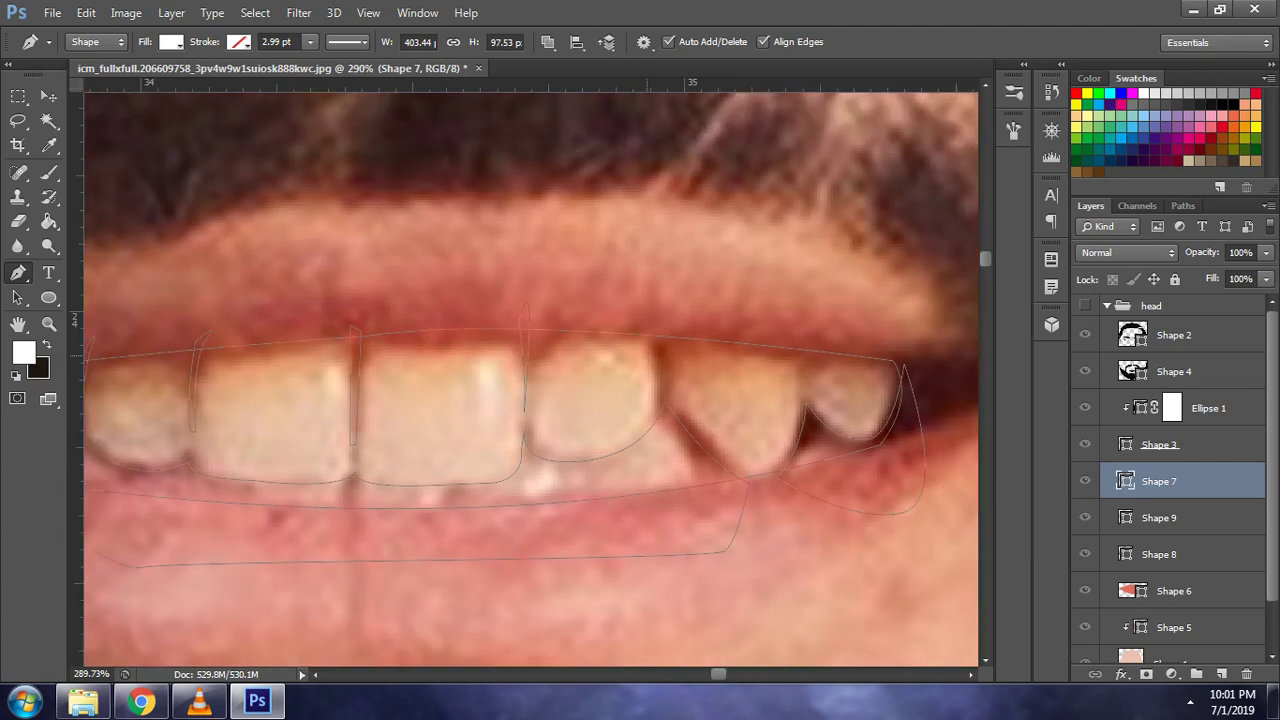
{"action": "scroll", "coordinate": [770, 300], "scroll_direction": "up", "scroll_amount": 1}
{"action": "scroll", "coordinate": [770, 300], "scroll_direction": "up", "scroll_amount": 1}
{"action": "key", "text": "alt"}
- Add a curved gap beside the right-side tooth, then reshow the cartoon head to review
{"action": "left_click_drag", "start_coordinate": [661, 400], "coordinate": [661, 423]}
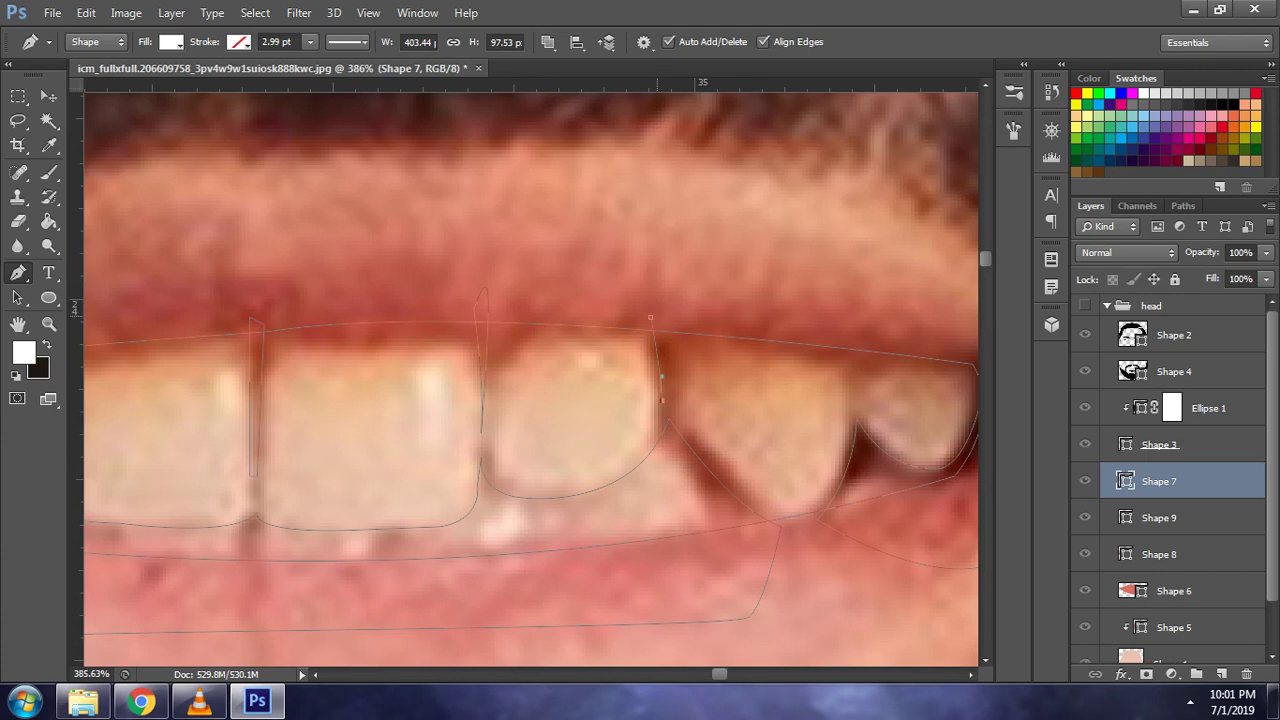
{"action": "left_click_drag", "start_coordinate": [653, 316], "coordinate": [665, 345]}
{"action": "scroll", "coordinate": [565, 380], "scroll_direction": "down", "scroll_amount": 4}
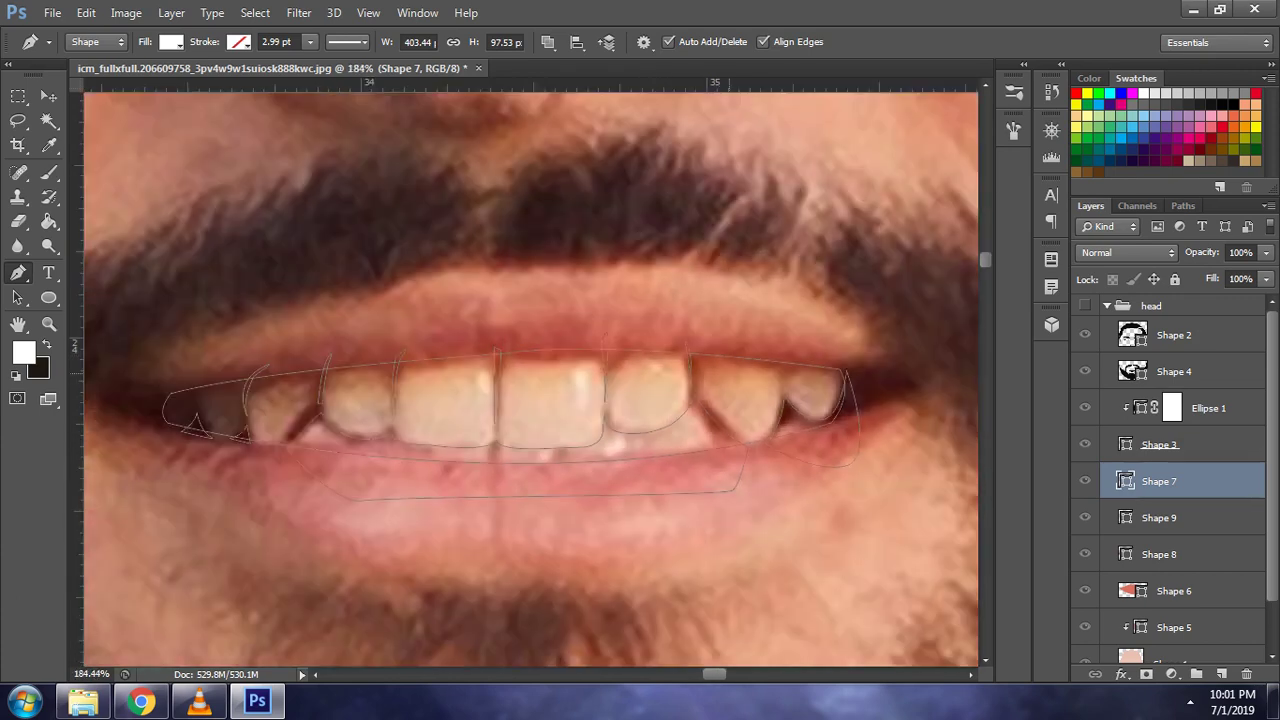
{"action": "scroll", "coordinate": [810, 390], "scroll_direction": "up", "scroll_amount": 3}
{"action": "scroll", "coordinate": [810, 390], "scroll_direction": "up", "scroll_amount": 2}
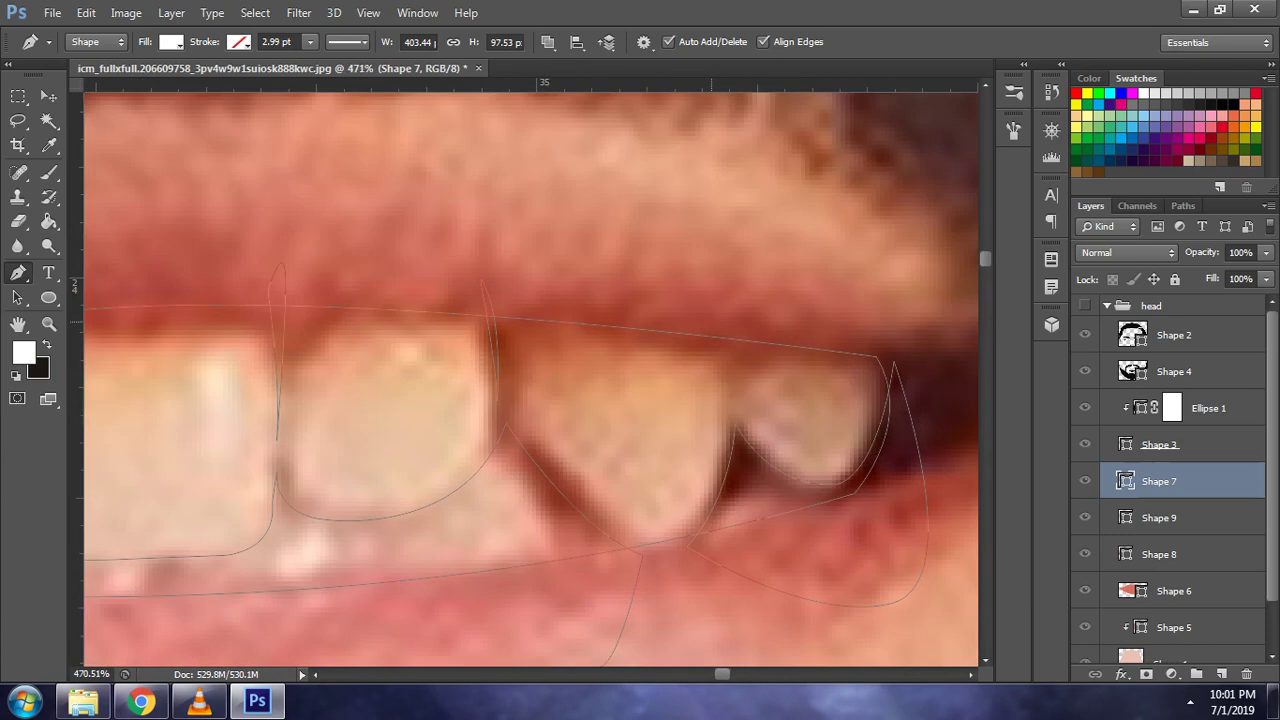
{"action": "left_click_drag", "start_coordinate": [734, 400], "coordinate": [738, 424]}
{"action": "left_click_drag", "start_coordinate": [713, 322], "coordinate": [696, 303]}
{"action": "left_click", "coordinate": [1085, 305]}
{"action": "scroll", "coordinate": [530, 380], "scroll_direction": "down", "scroll_amount": 5, "text": "alt"}
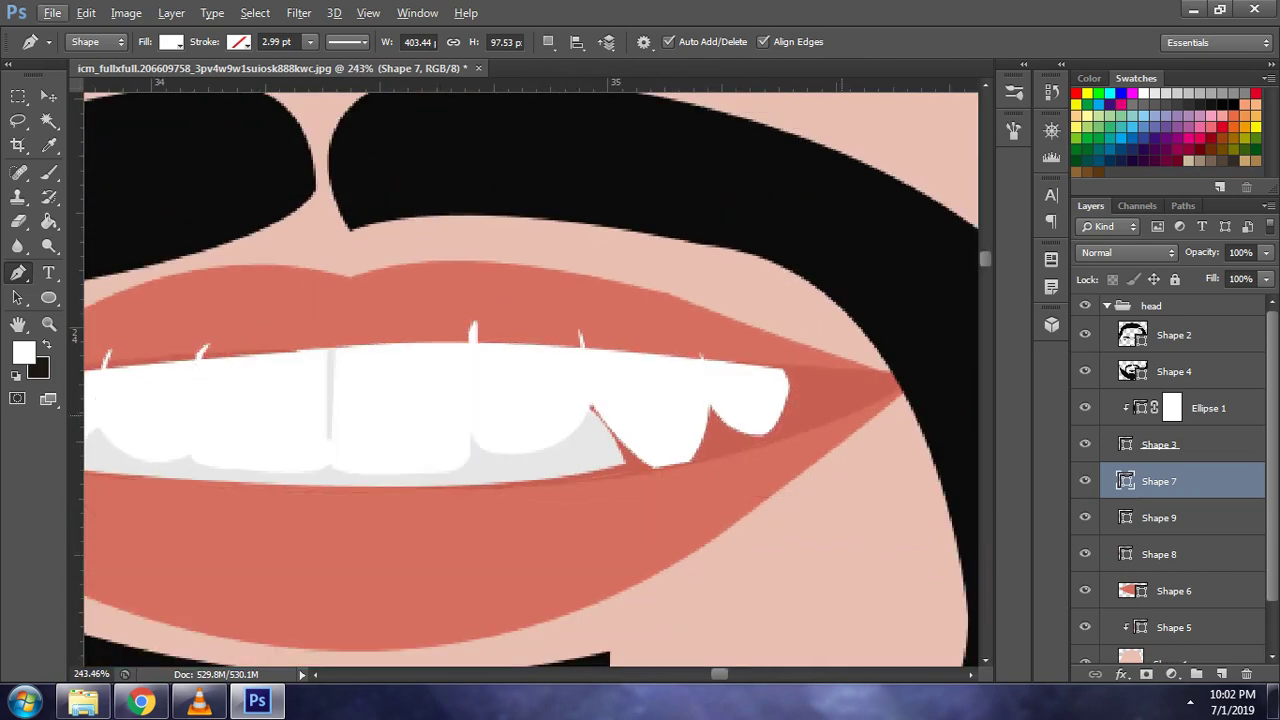
- Select the three tooth-gap paths and convert them into a selection
{"action": "scroll", "coordinate": [527, 360], "scroll_direction": "up", "scroll_amount": 2, "text": "alt"}
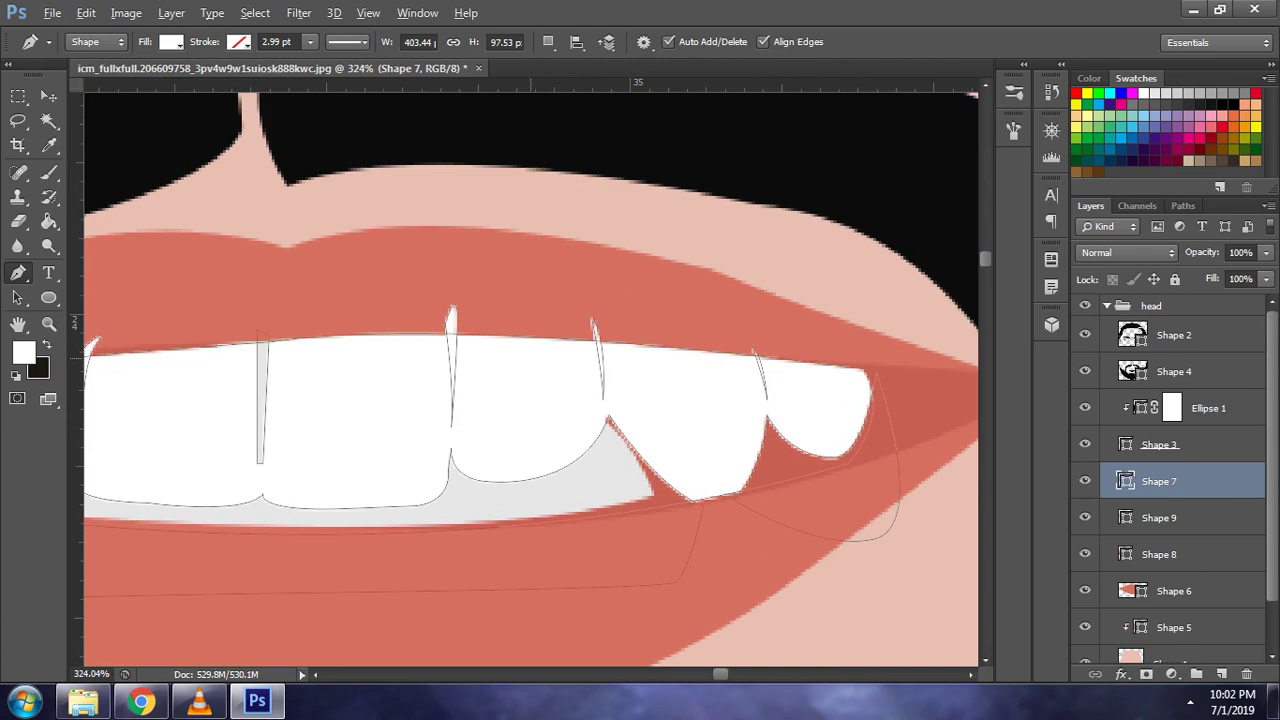
{"action": "left_click", "coordinate": [451, 322], "text": "ctrl"}
{"action": "left_click", "coordinate": [594, 328], "text": "ctrl"}
{"action": "left_click_drag", "start_coordinate": [594, 328], "coordinate": [714, 328]}
{"action": "scroll", "coordinate": [744, 327], "scroll_direction": "left", "scroll_amount": 2}
{"action": "left_click", "coordinate": [284, 345], "text": "ctrl"}
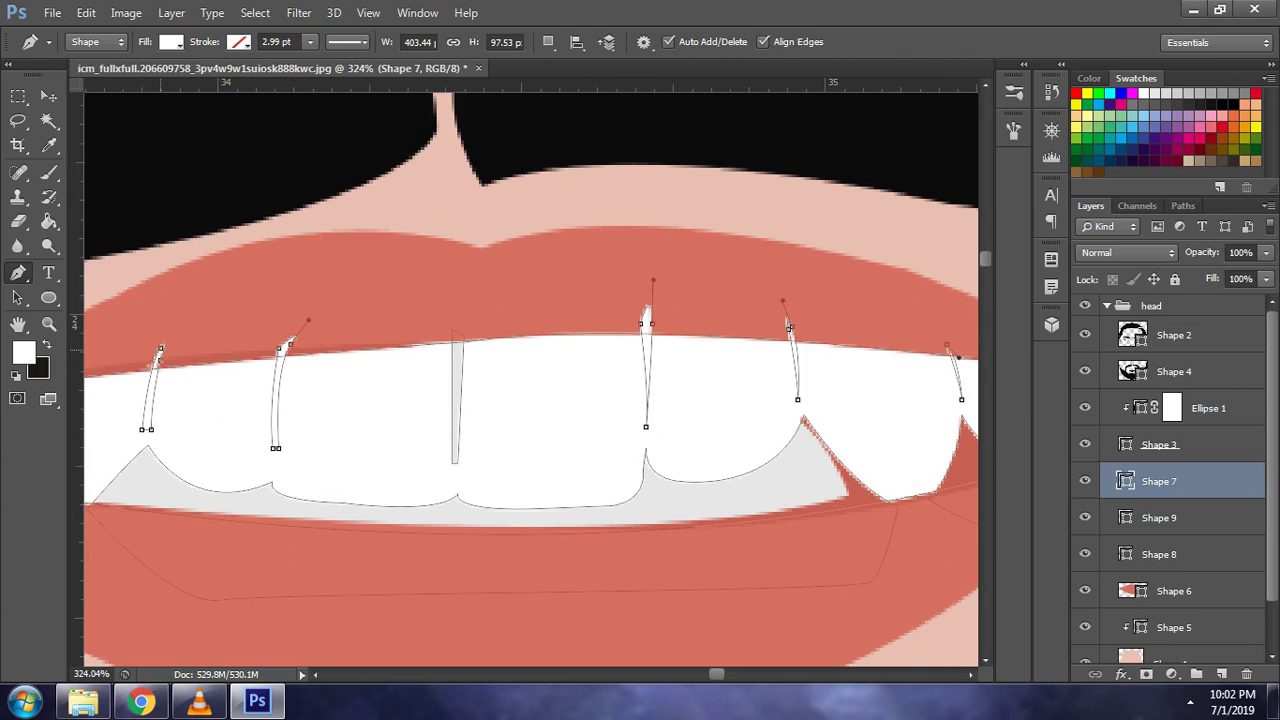
{"action": "right_click", "coordinate": [283, 345]}
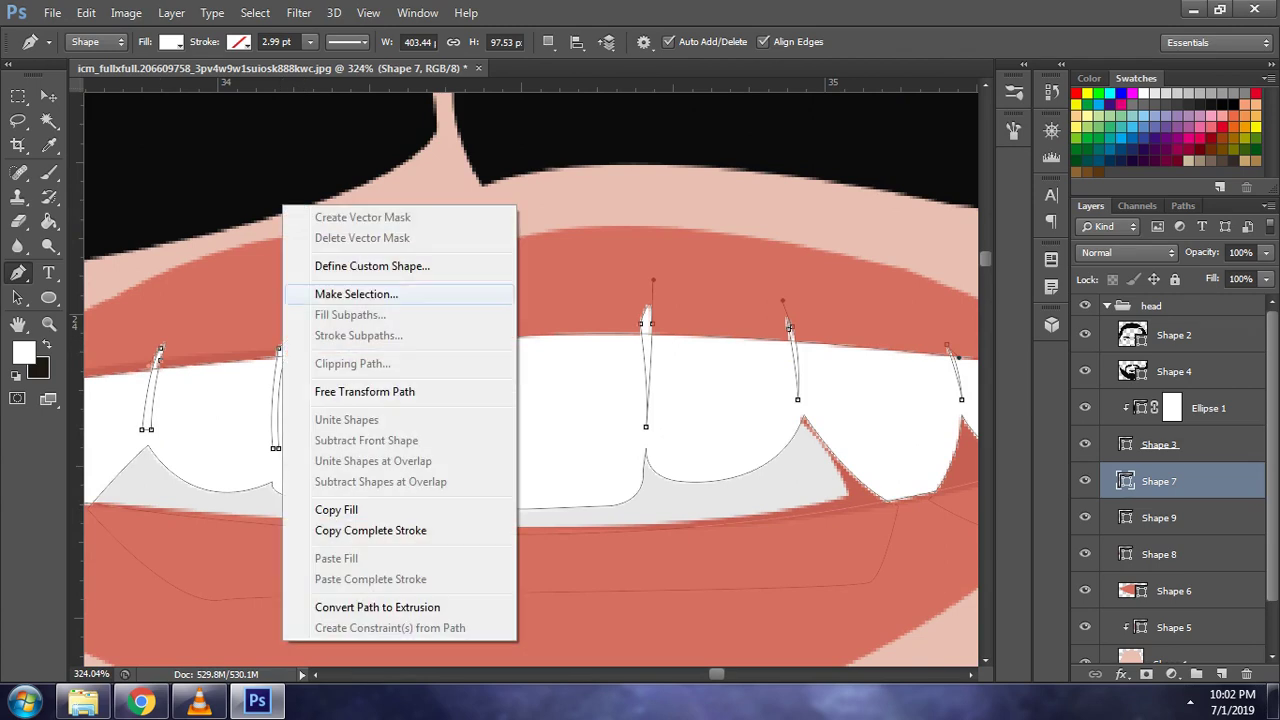
{"action": "left_click", "coordinate": [356, 294]}
{"action": "key", "text": "Return"}
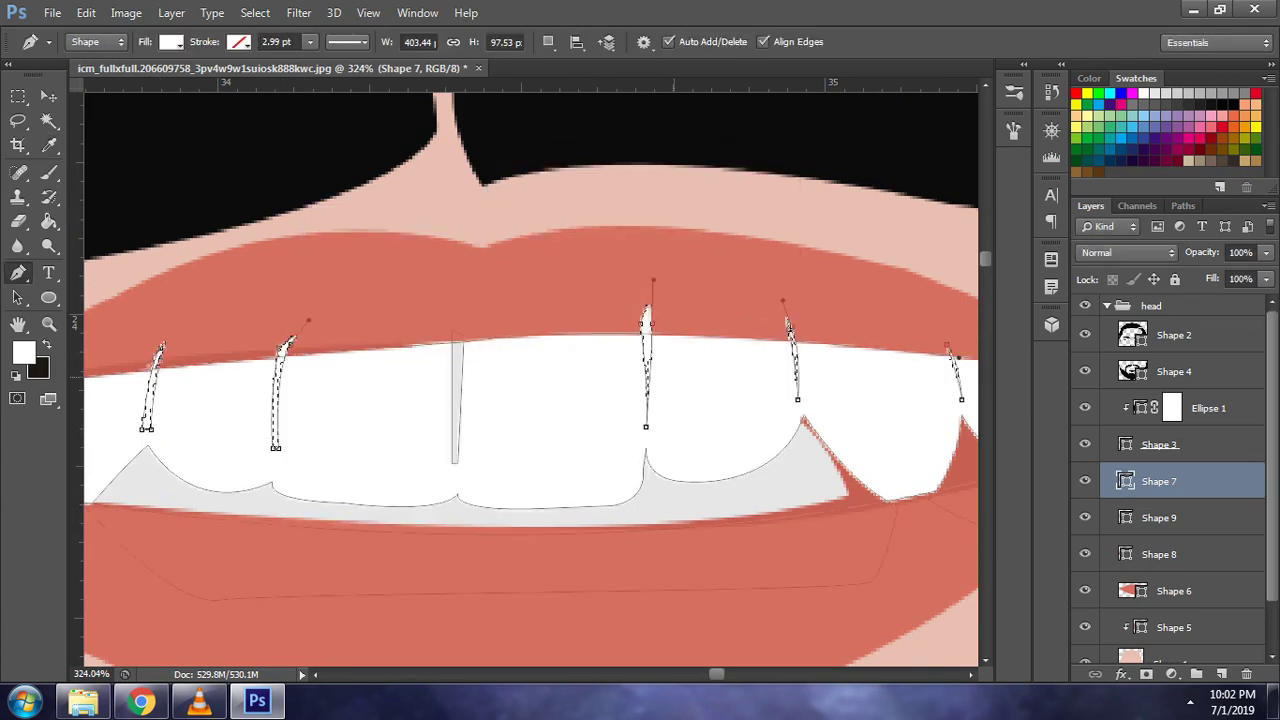
- Add a layer mask to the white teeth shape Shape 7 that hides the gap strokes
{"action": "left_click", "coordinate": [1085, 517]}
{"action": "left_click", "coordinate": [1085, 517]}
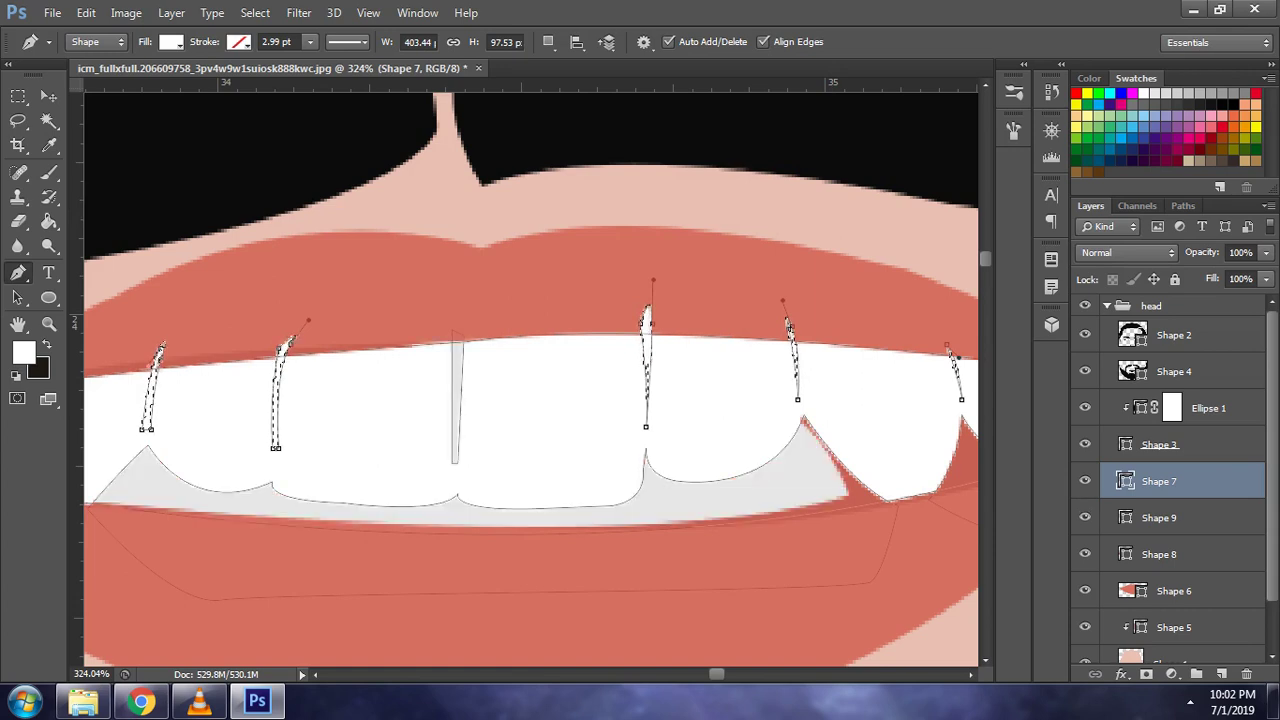
{"action": "left_click", "coordinate": [1085, 481]}
{"action": "left_click", "coordinate": [1146, 674]}
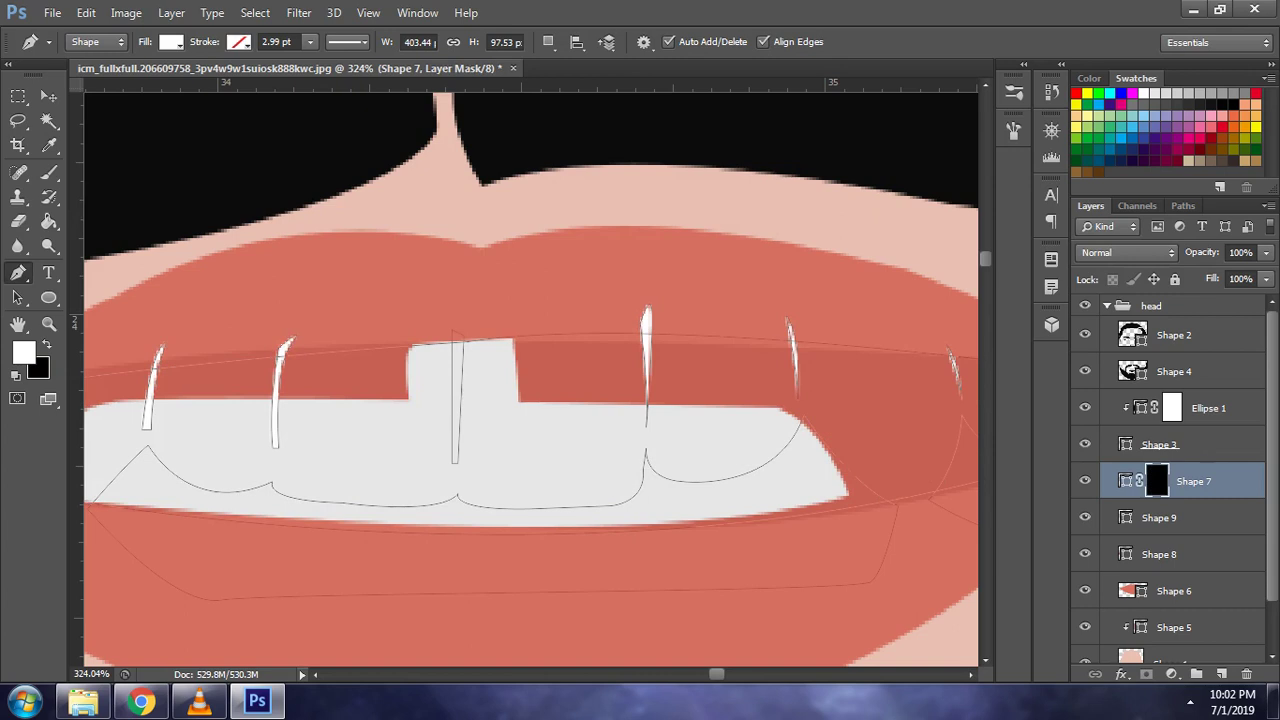
{"action": "key", "text": "ctrl+z"}
{"action": "left_click", "coordinate": [1146, 674], "text": "alt"}
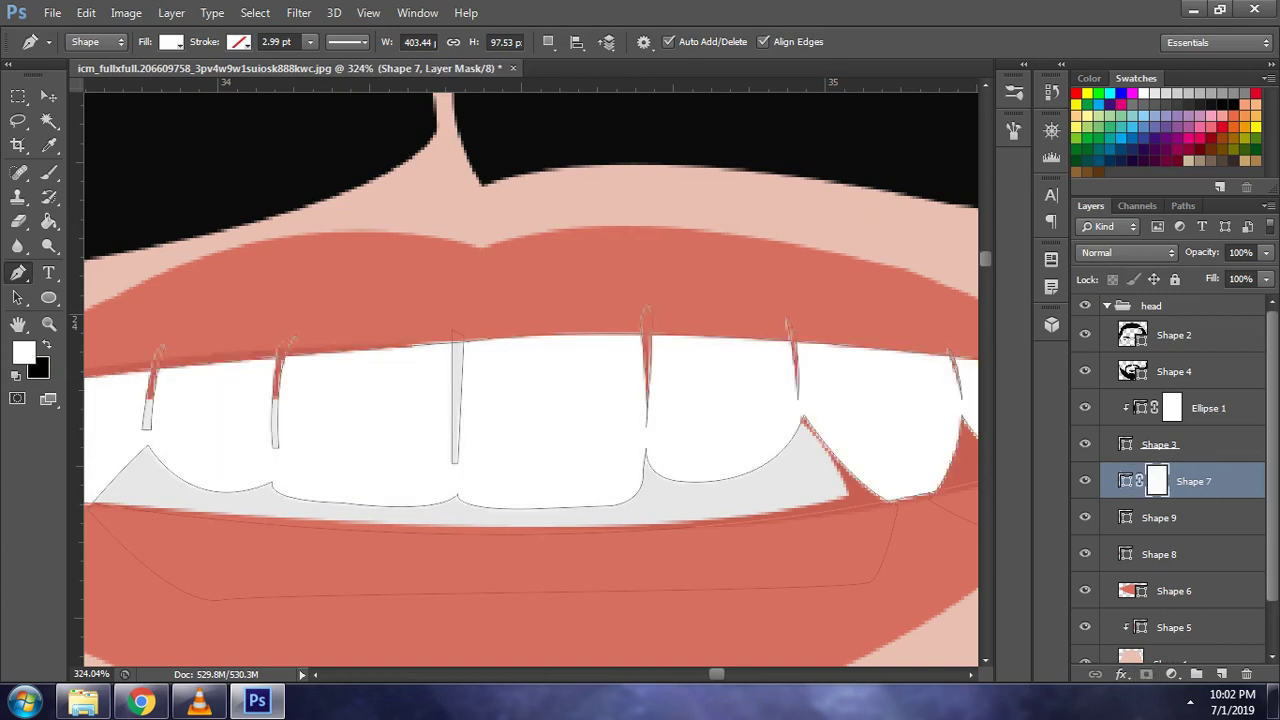
- Hide and reshow the path outlines to inspect the masked teeth
{"action": "key", "text": "ctrl+h"}
{"action": "scroll", "coordinate": [720, 380], "scroll_direction": "down", "scroll_amount": 2}
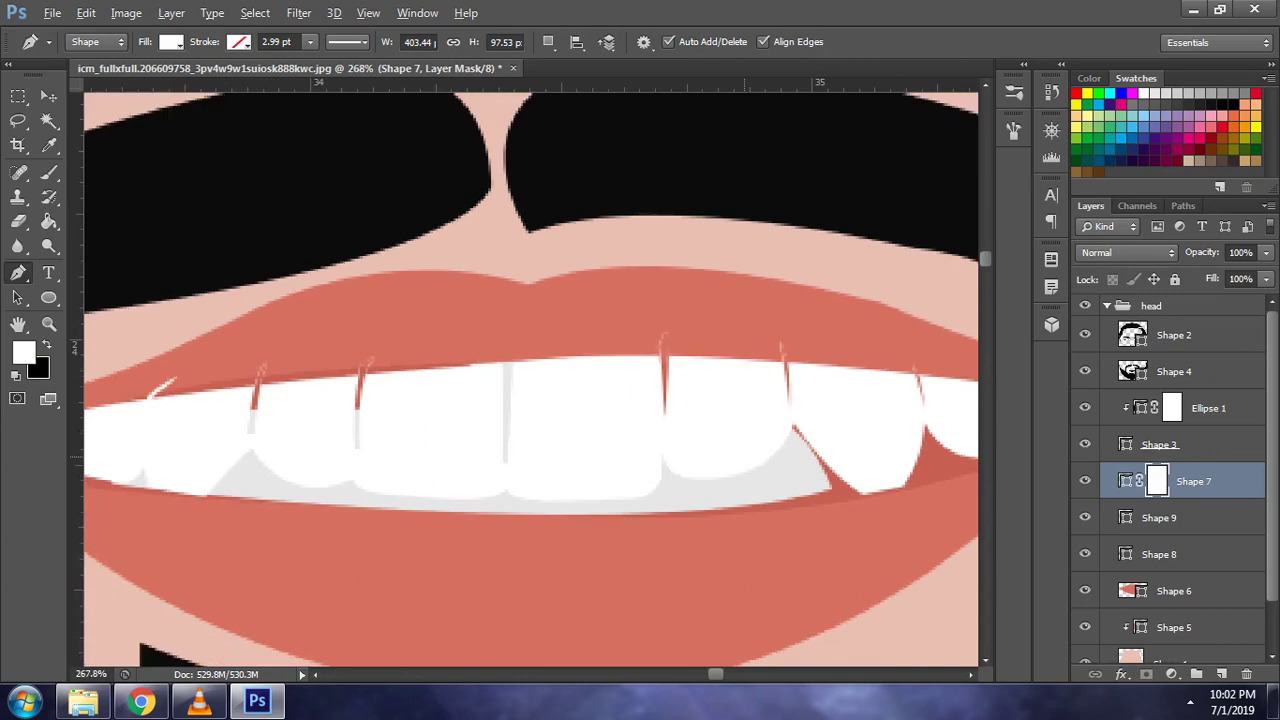
{"action": "scroll", "coordinate": [720, 380], "scroll_direction": "up", "scroll_amount": 3}
{"action": "key", "text": "ctrl+2"}
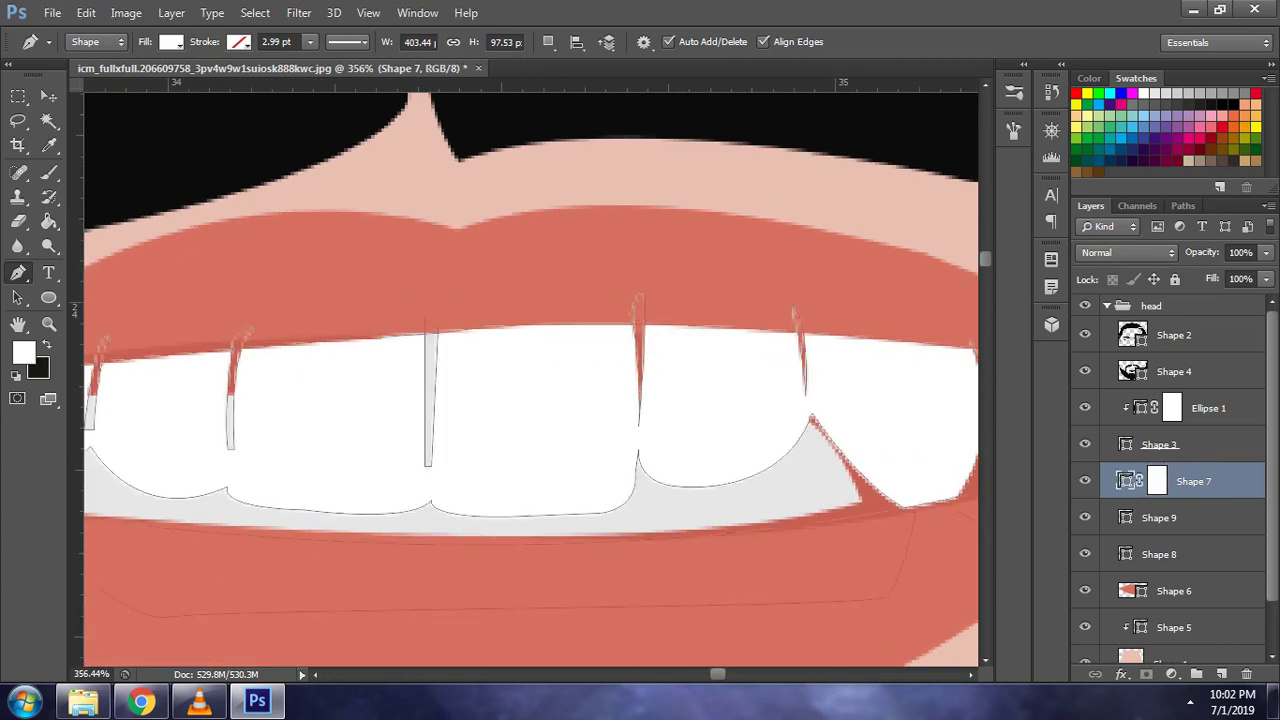
{"action": "key", "text": "ctrl+backslash"}
- Erase the three light slivers above the middle and left tooth gaps on Shape 7's mask
{"action": "key", "text": "e"}
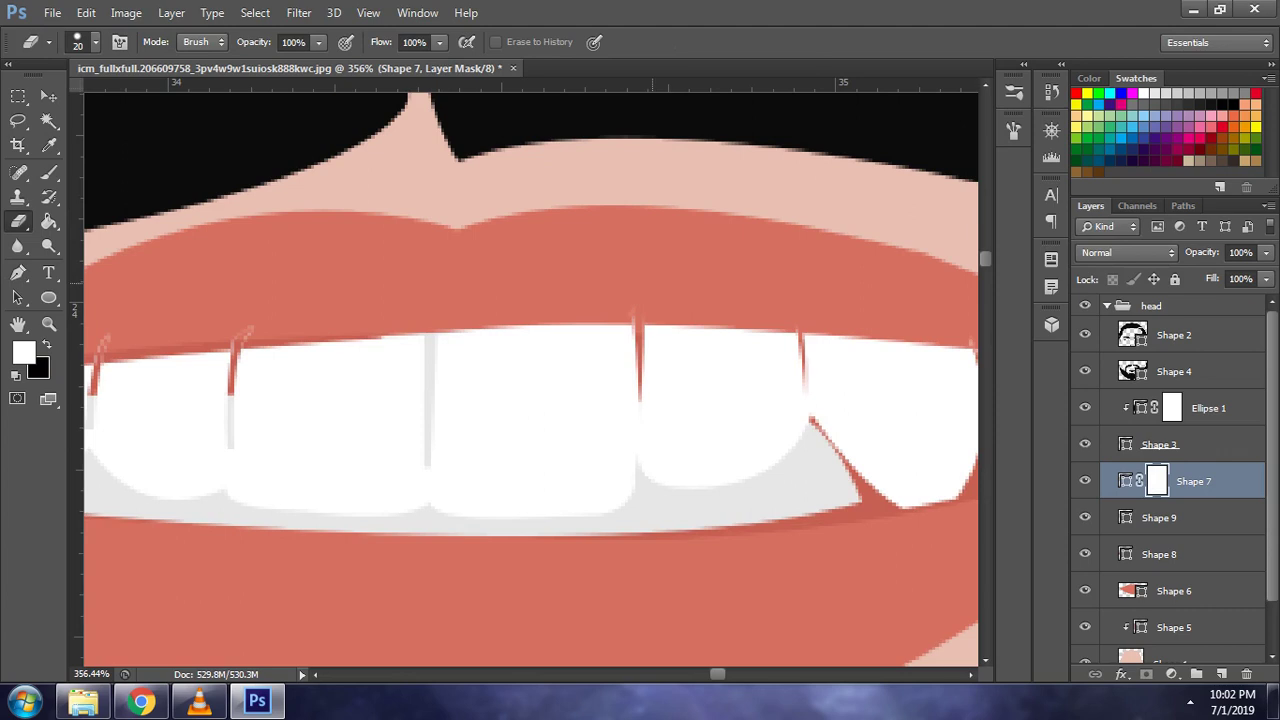
{"action": "left_click_drag", "start_coordinate": [430, 400], "coordinate": [548, 400]}
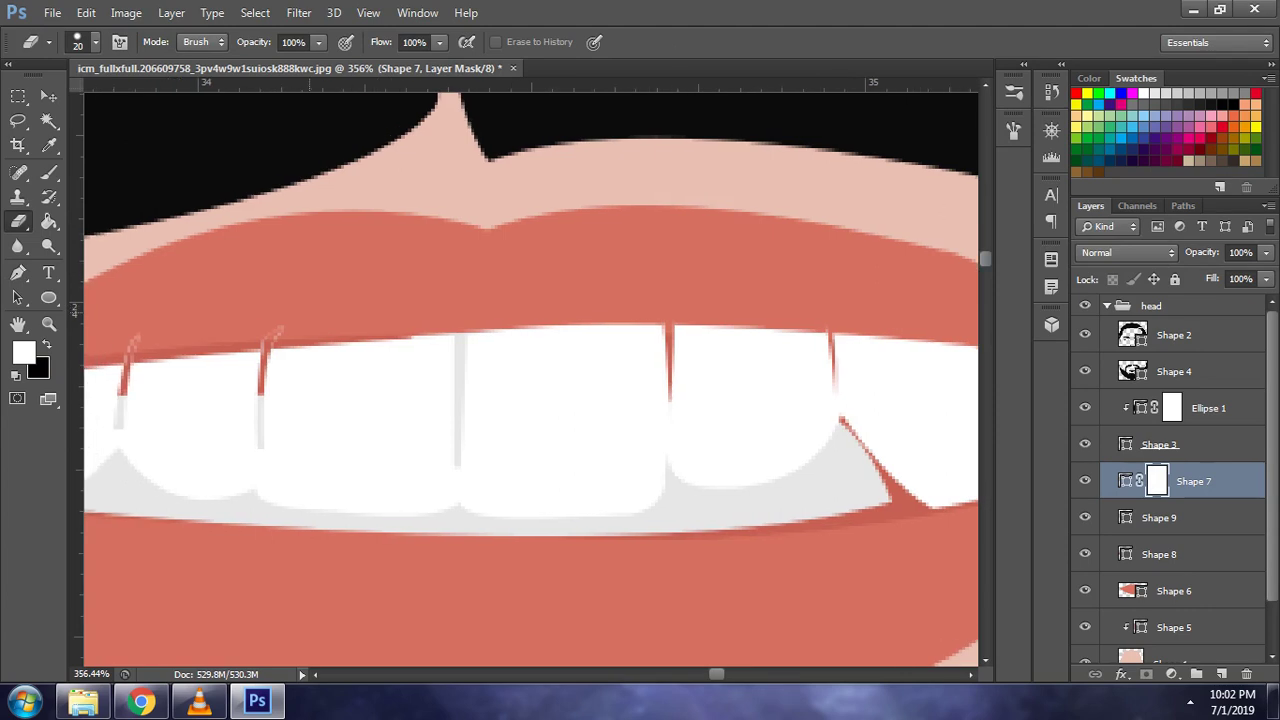
{"action": "left_click_drag", "start_coordinate": [366, 330], "coordinate": [356, 344]}
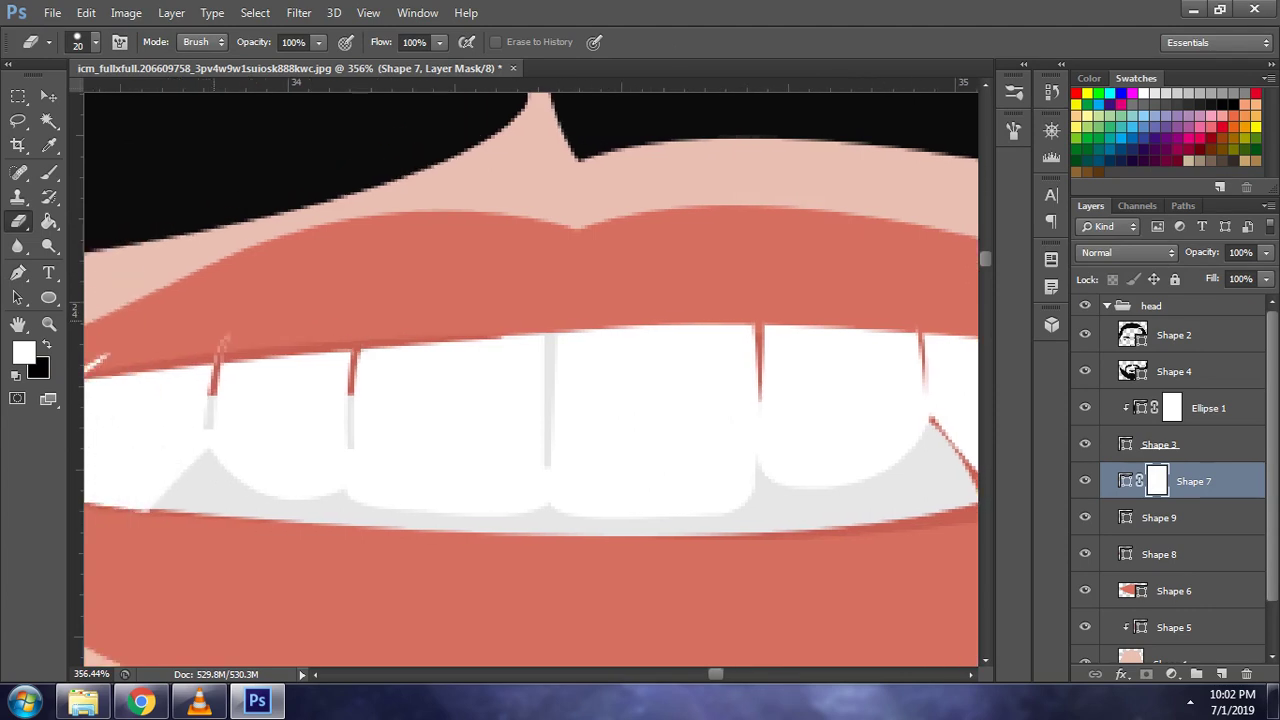
{"action": "mouse_move", "coordinate": [228, 334]}
{"action": "left_mouse_down"}
{"action": "mouse_move", "coordinate": [215, 352]}
{"action": "mouse_move", "coordinate": [308, 350]}
{"action": "left_mouse_up"}
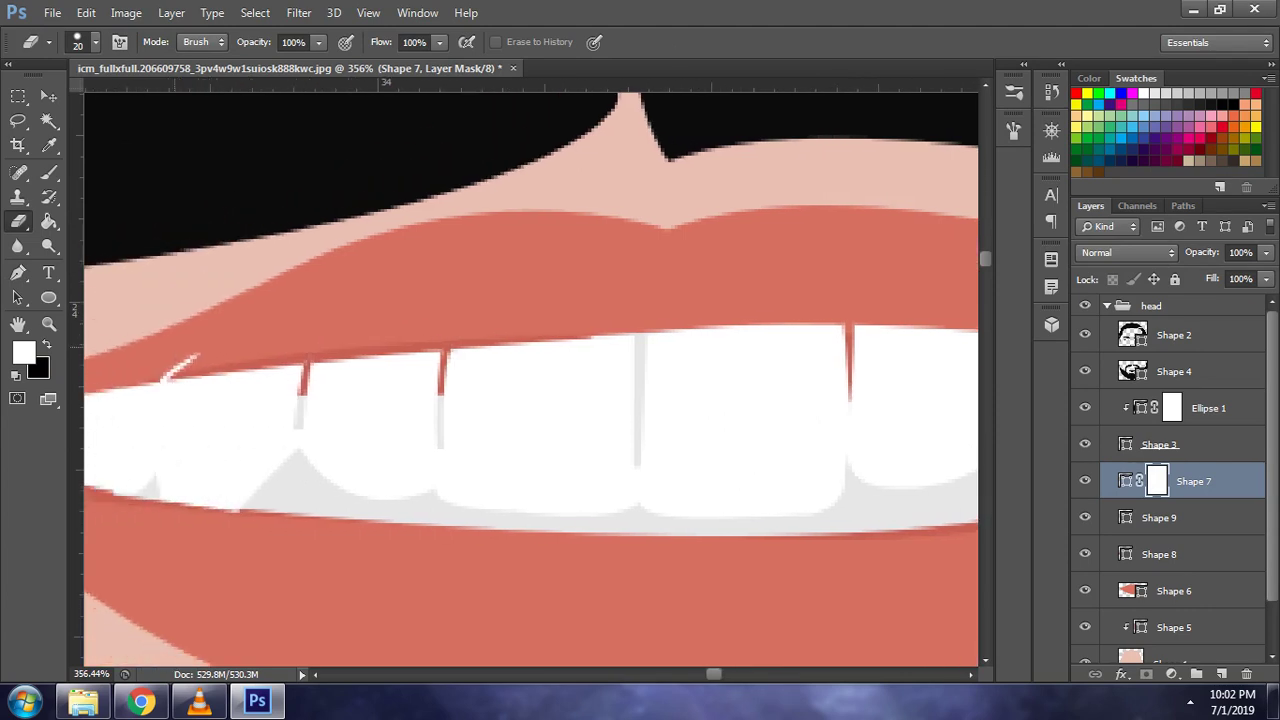
{"action": "left_click_drag", "start_coordinate": [197, 356], "coordinate": [165, 379]}
{"action": "scroll", "coordinate": [530, 380], "scroll_direction": "down", "scroll_amount": 3}
{"action": "scroll", "coordinate": [530, 380], "scroll_direction": "up", "scroll_amount": 2}
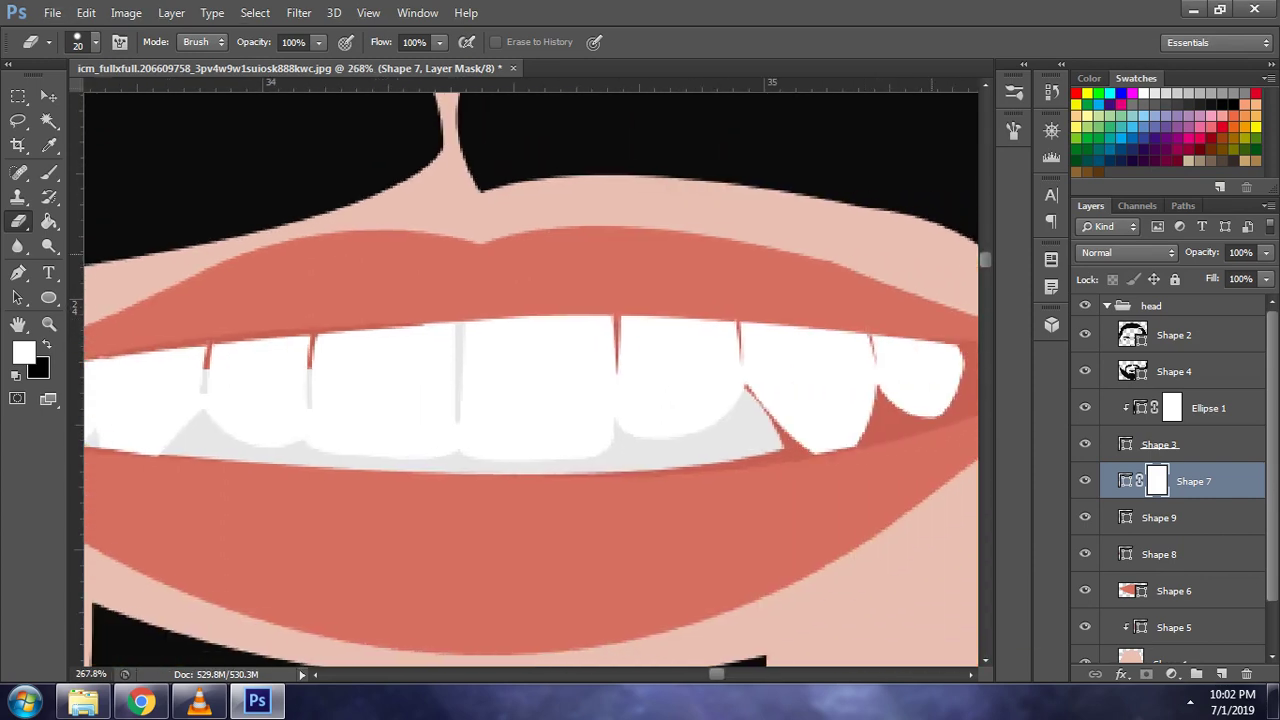
{"action": "scroll", "coordinate": [530, 380], "scroll_direction": "down", "scroll_amount": 3}
{"action": "scroll", "coordinate": [530, 380], "scroll_direction": "up", "scroll_amount": 2}
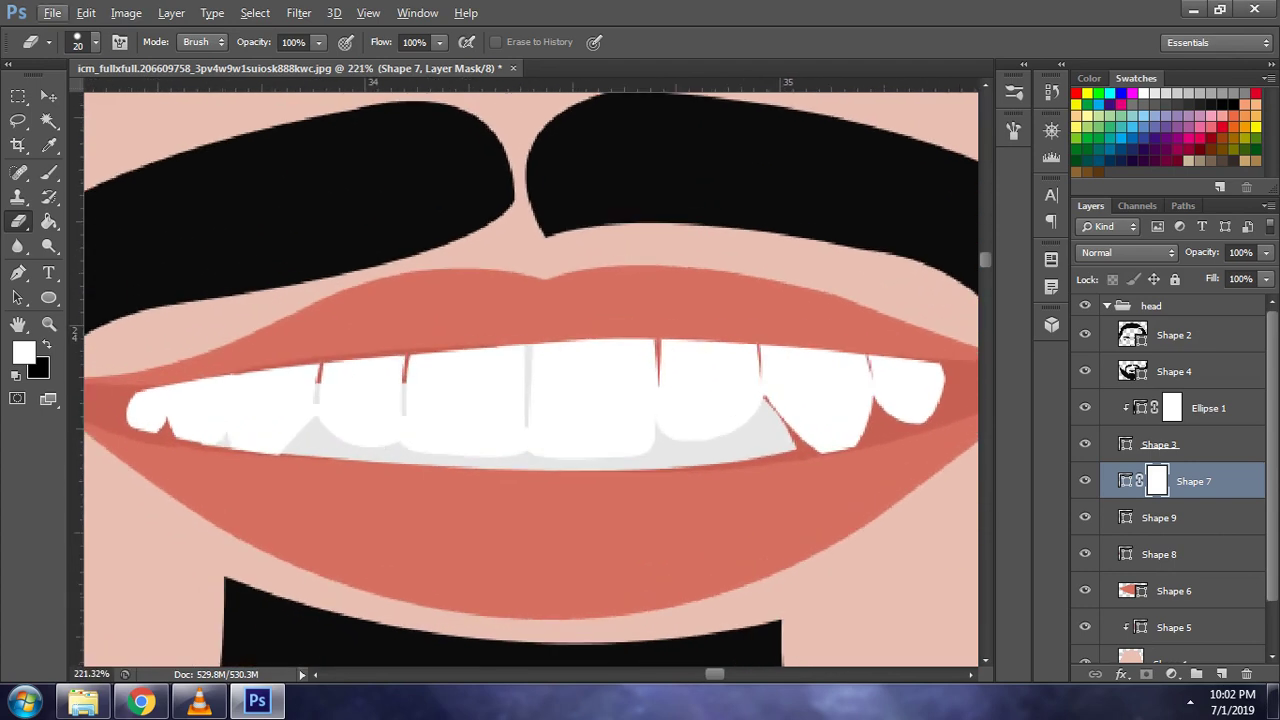
{"action": "key", "text": "alt+bracketleft"}
- Set the Pen to Combine Shapes and outline the middle upper tooth on Shape 9
{"action": "key", "text": "p"}
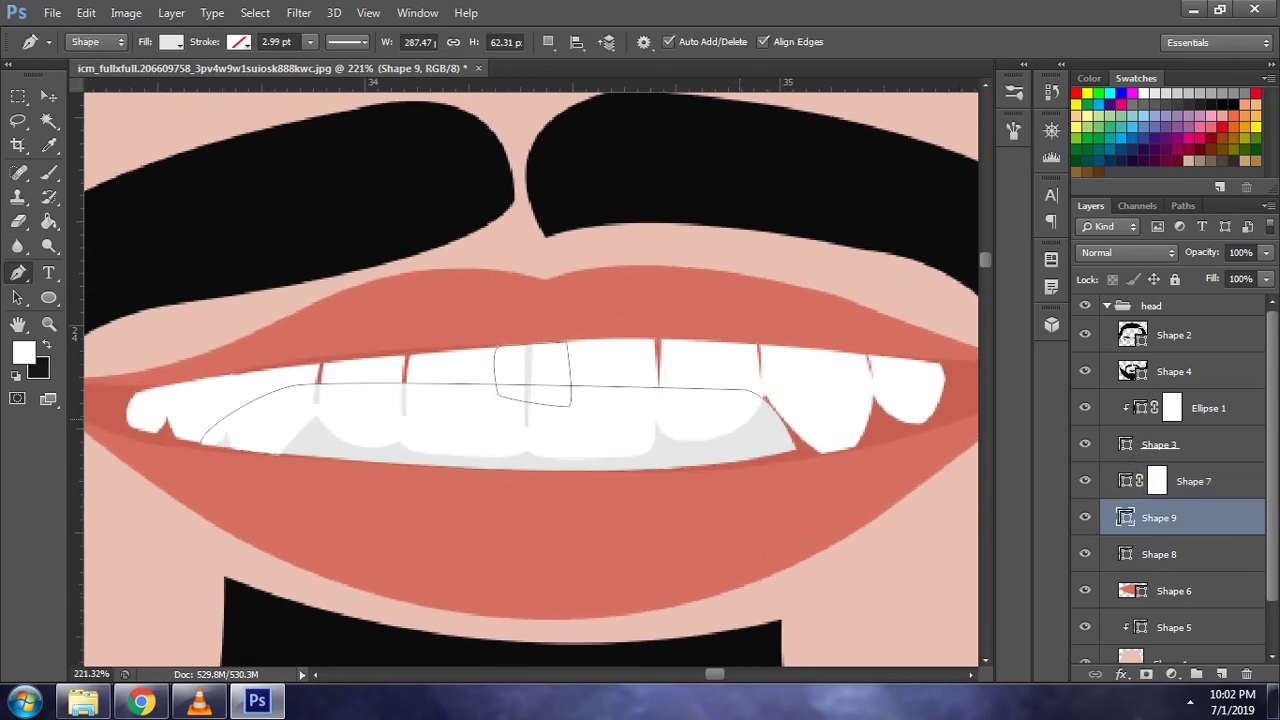
{"action": "left_click", "coordinate": [548, 41]}
{"action": "left_click", "coordinate": [575, 60]}
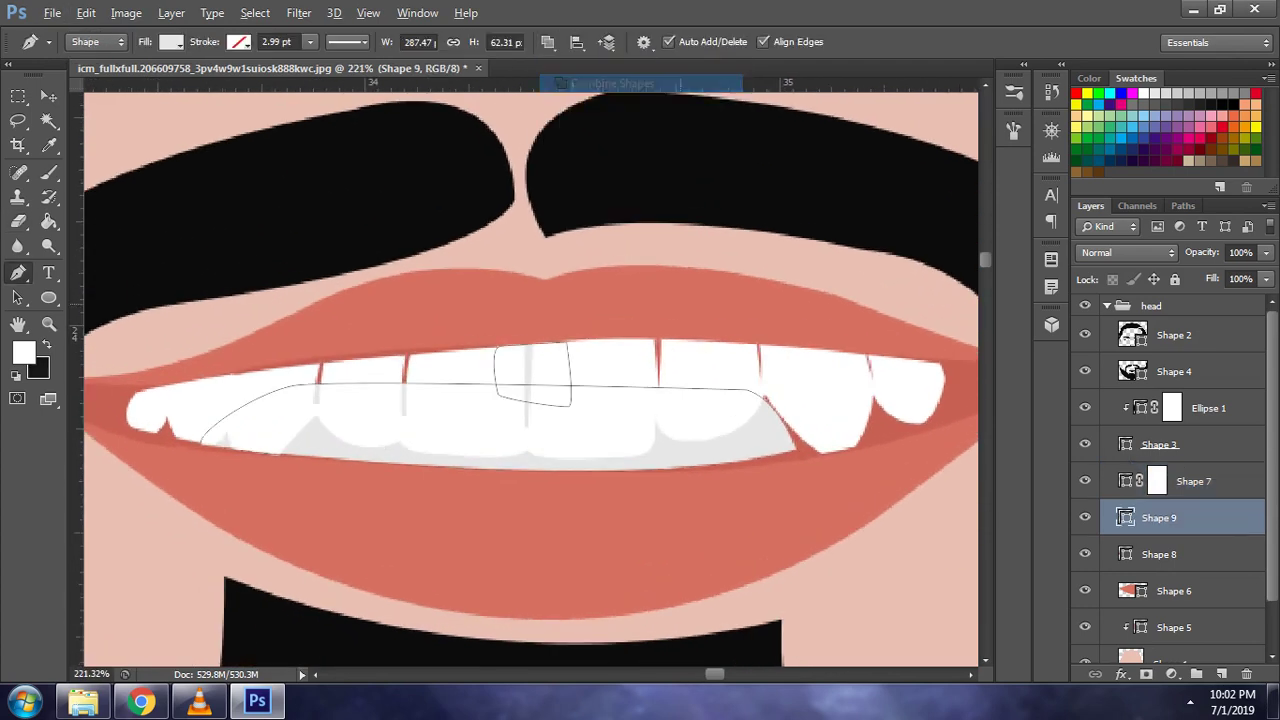
{"action": "scroll", "coordinate": [695, 358], "scroll_direction": "up", "scroll_amount": 3}
{"action": "left_click", "coordinate": [602, 329]}
{"action": "left_click_drag", "start_coordinate": [668, 332], "coordinate": [708, 340]}
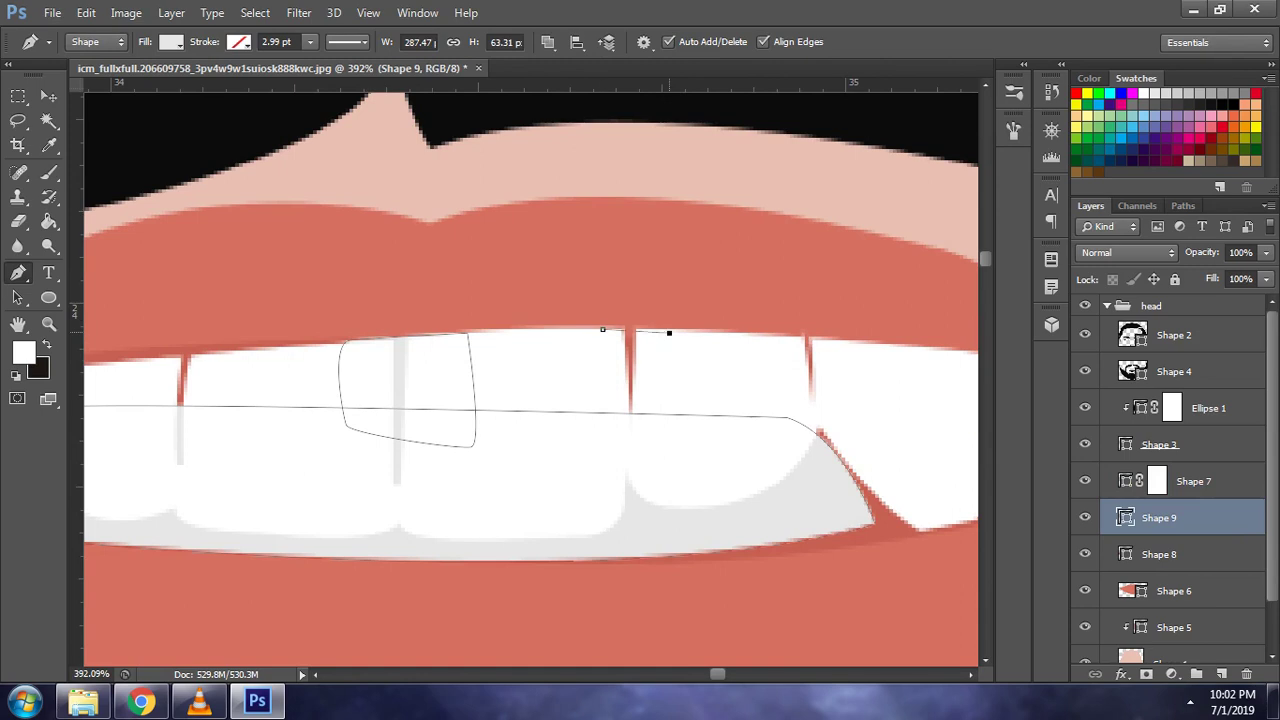
{"action": "left_click", "coordinate": [794, 337]}
{"action": "left_click_drag", "start_coordinate": [827, 341], "coordinate": [847, 348]}
{"action": "left_click", "coordinate": [860, 398]}
{"action": "left_click", "coordinate": [706, 436]}
{"action": "left_click", "coordinate": [606, 454]}
{"action": "left_click", "coordinate": [602, 329]}
- Draw a closed outline around the upper-right tooth
{"action": "scroll", "coordinate": [602, 329], "scroll_direction": "right", "scroll_amount": 5}
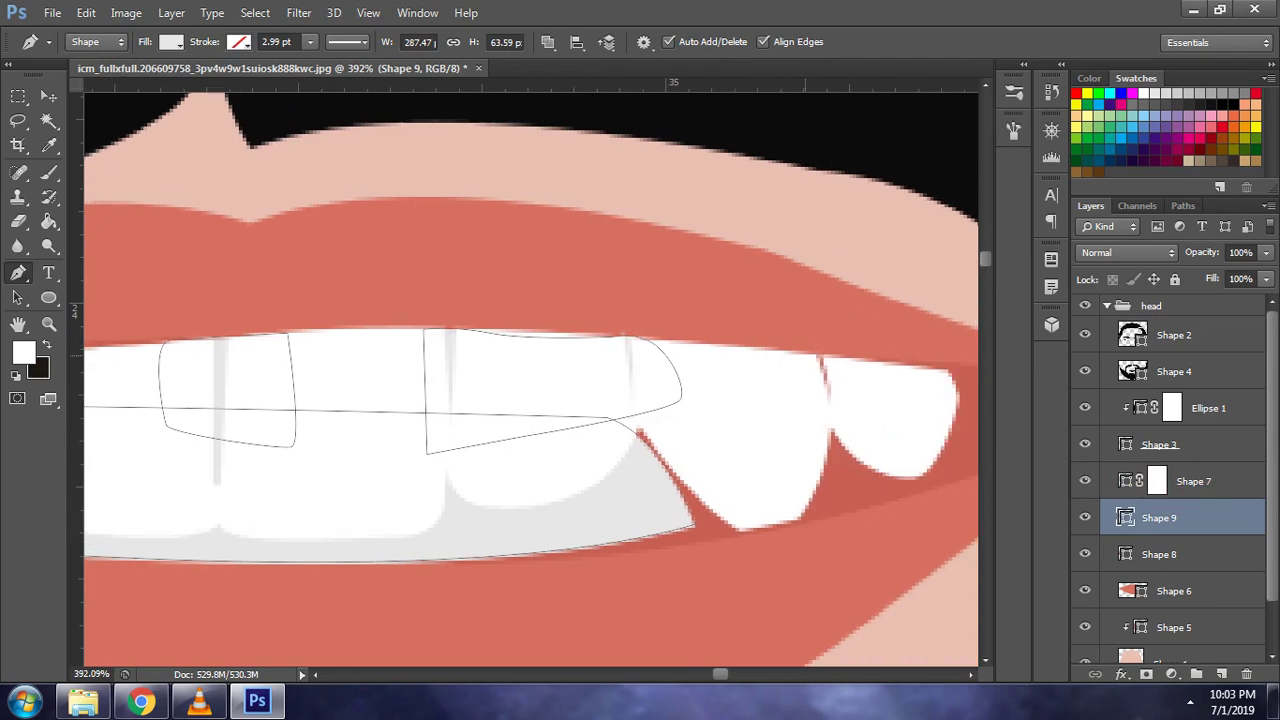
{"action": "left_click", "coordinate": [838, 357]}
{"action": "left_click", "coordinate": [856, 393]}
{"action": "left_click_drag", "start_coordinate": [812, 417], "coordinate": [818, 416]}
{"action": "left_click", "coordinate": [805, 355]}
- Draw a closed outline along the left teeth
{"action": "scroll", "coordinate": [530, 380], "scroll_direction": "left", "scroll_amount": 10}
{"action": "scroll", "coordinate": [315, 444], "scroll_direction": "up", "scroll_amount": 2}
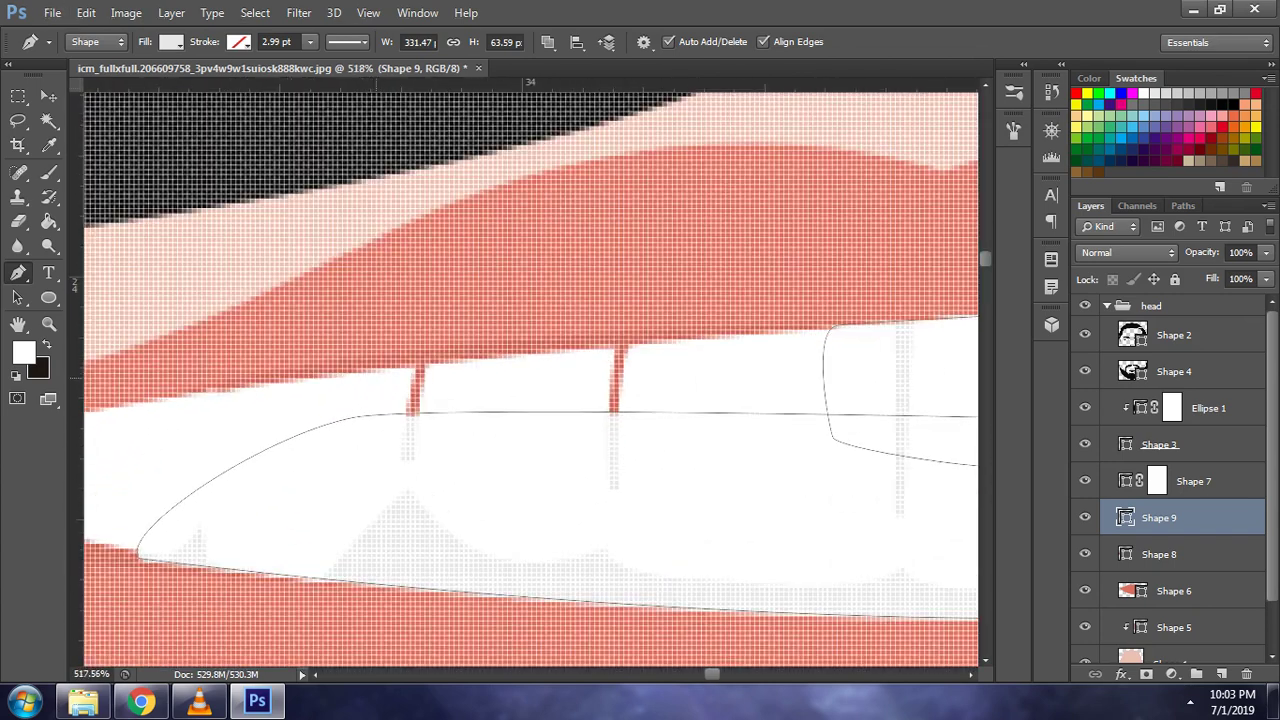
{"action": "left_click", "coordinate": [386, 368]}
{"action": "left_click_drag", "start_coordinate": [464, 369], "coordinate": [514, 369]}
{"action": "left_click", "coordinate": [609, 350]}
{"action": "left_click_drag", "start_coordinate": [663, 344], "coordinate": [678, 348]}
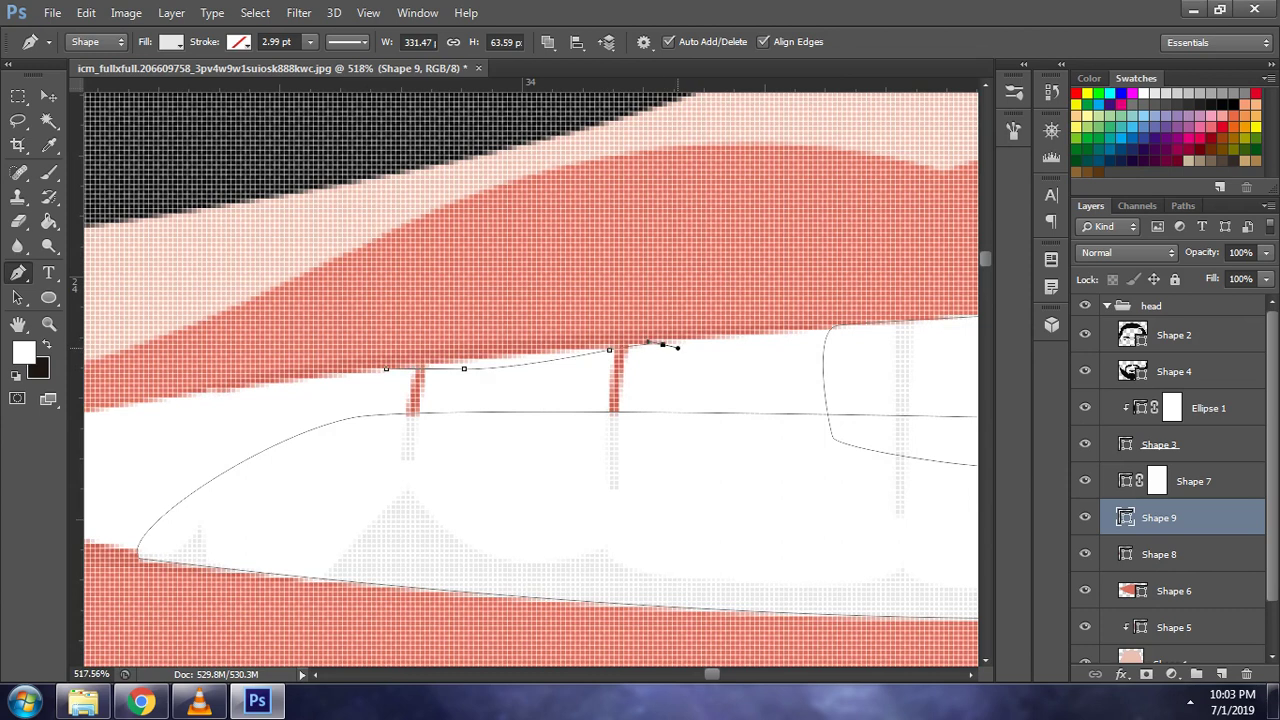
{"action": "left_click_drag", "start_coordinate": [658, 427], "coordinate": [656, 450]}
{"action": "left_click", "coordinate": [455, 515]}
{"action": "left_click_drag", "start_coordinate": [347, 464], "coordinate": [347, 467]}
{"action": "left_click", "coordinate": [386, 369]}
{"action": "scroll", "coordinate": [427, 430], "scroll_direction": "down", "scroll_amount": 5}
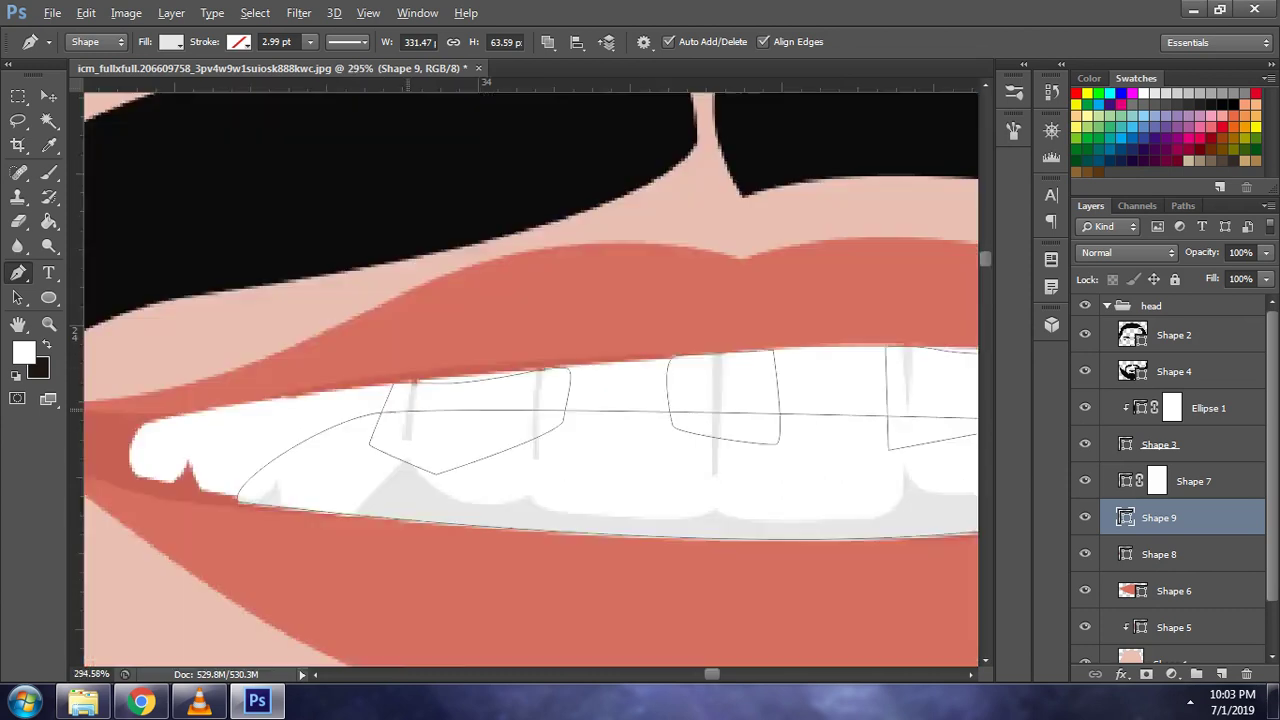
{"action": "scroll", "coordinate": [560, 456], "scroll_direction": "down", "scroll_amount": 2}
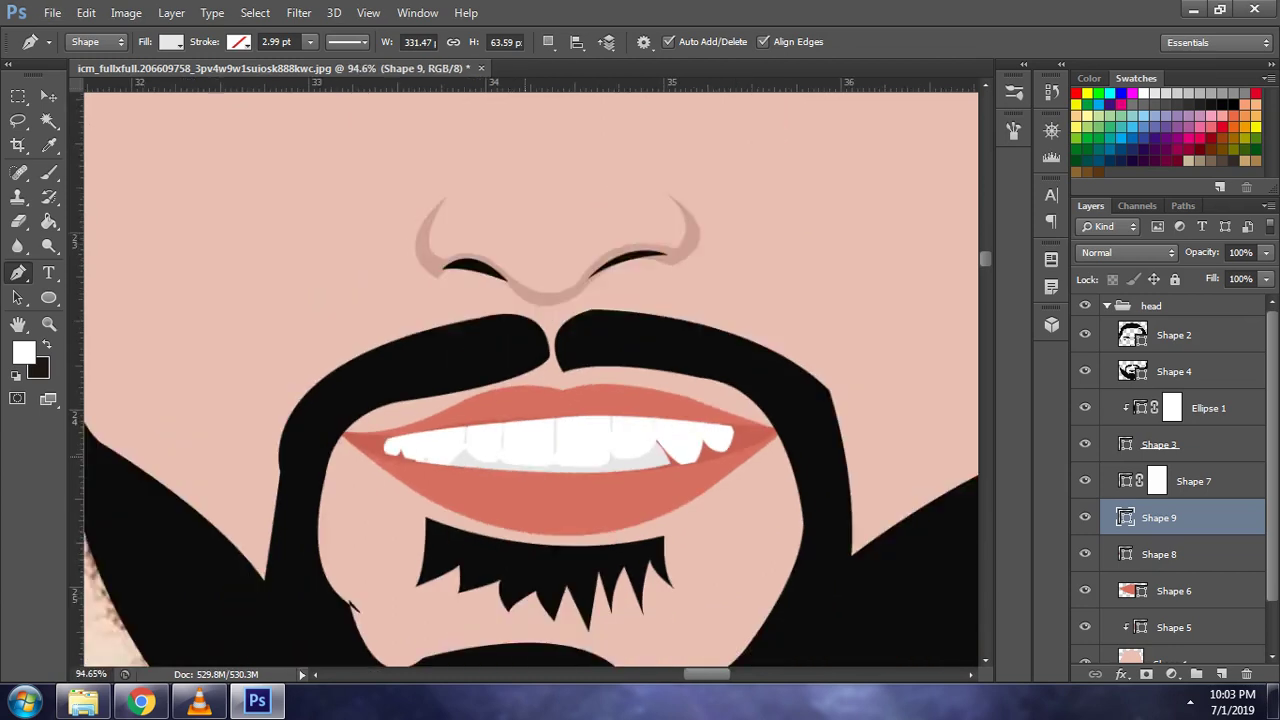
{"action": "scroll", "coordinate": [560, 456], "scroll_direction": "down", "scroll_amount": 2}
{"action": "scroll", "coordinate": [560, 456], "scroll_direction": "down", "scroll_amount": 2}
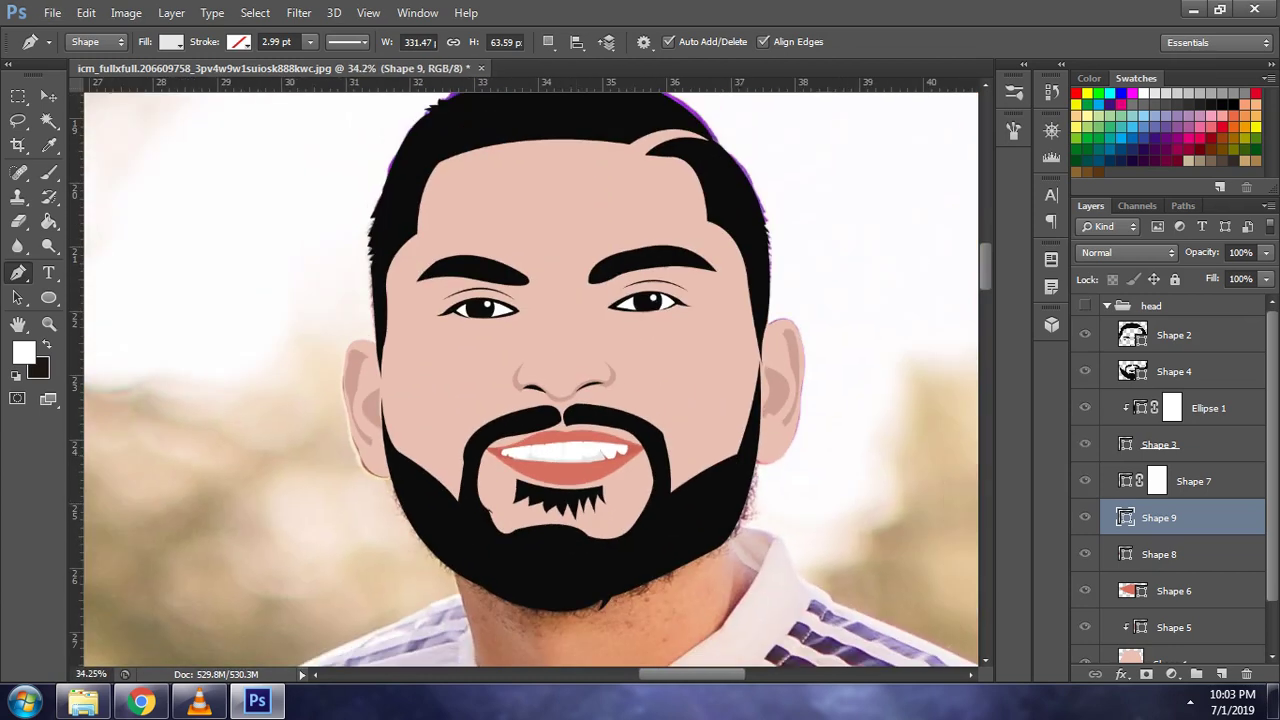
- Reshape the left-corner curve of the lips shape Shape 6 against the photo
{"action": "left_click", "coordinate": [1085, 305]}
{"action": "left_click", "coordinate": [1085, 305]}
{"action": "left_click", "coordinate": [1170, 590]}
{"action": "scroll", "coordinate": [556, 425], "scroll_direction": "up", "scroll_amount": 1}
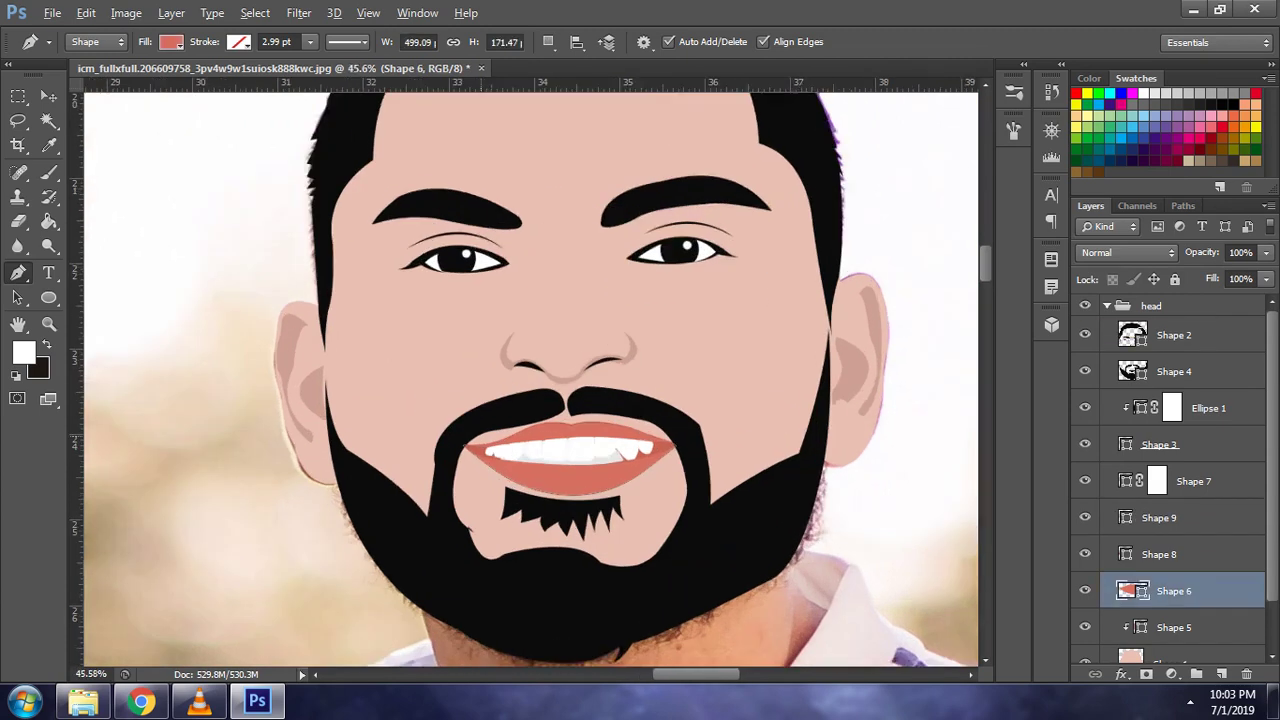
{"action": "scroll", "coordinate": [480, 432], "scroll_direction": "up", "scroll_amount": 1}
{"action": "scroll", "coordinate": [480, 432], "scroll_direction": "up", "scroll_amount": 2}
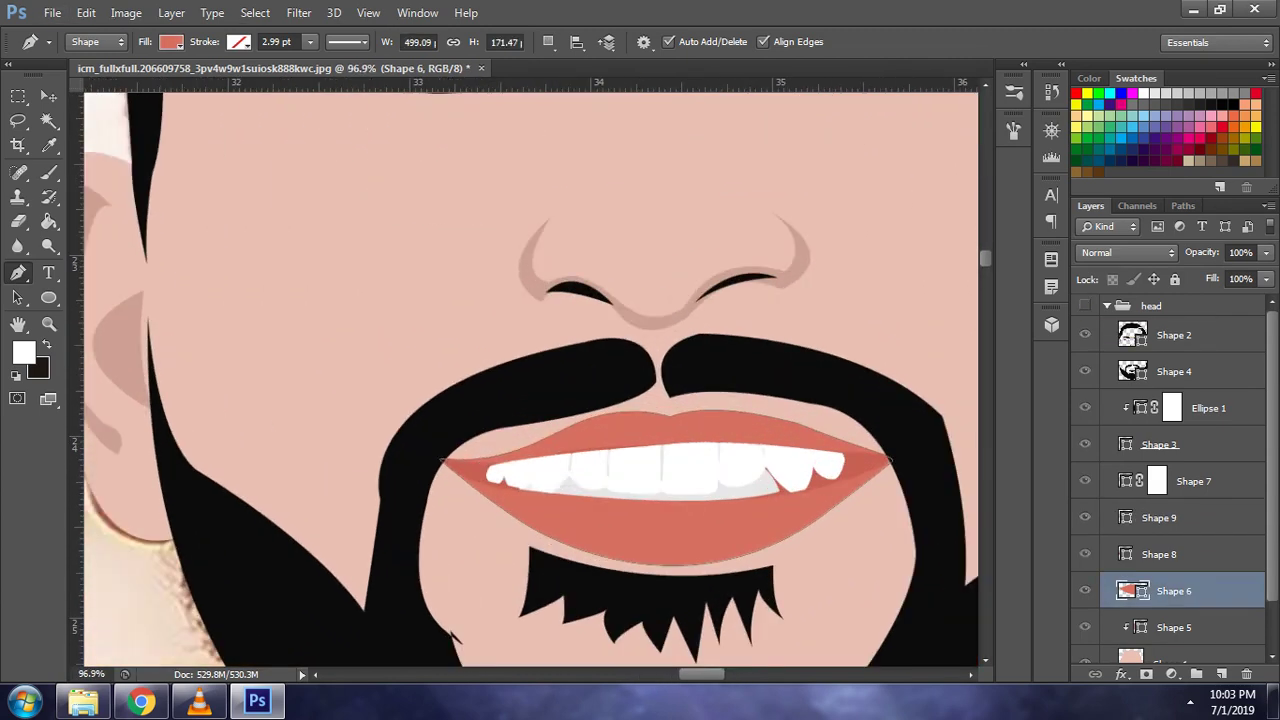
{"action": "left_click", "coordinate": [1085, 305]}
{"action": "left_click_drag", "start_coordinate": [440, 460], "coordinate": [514, 452]}
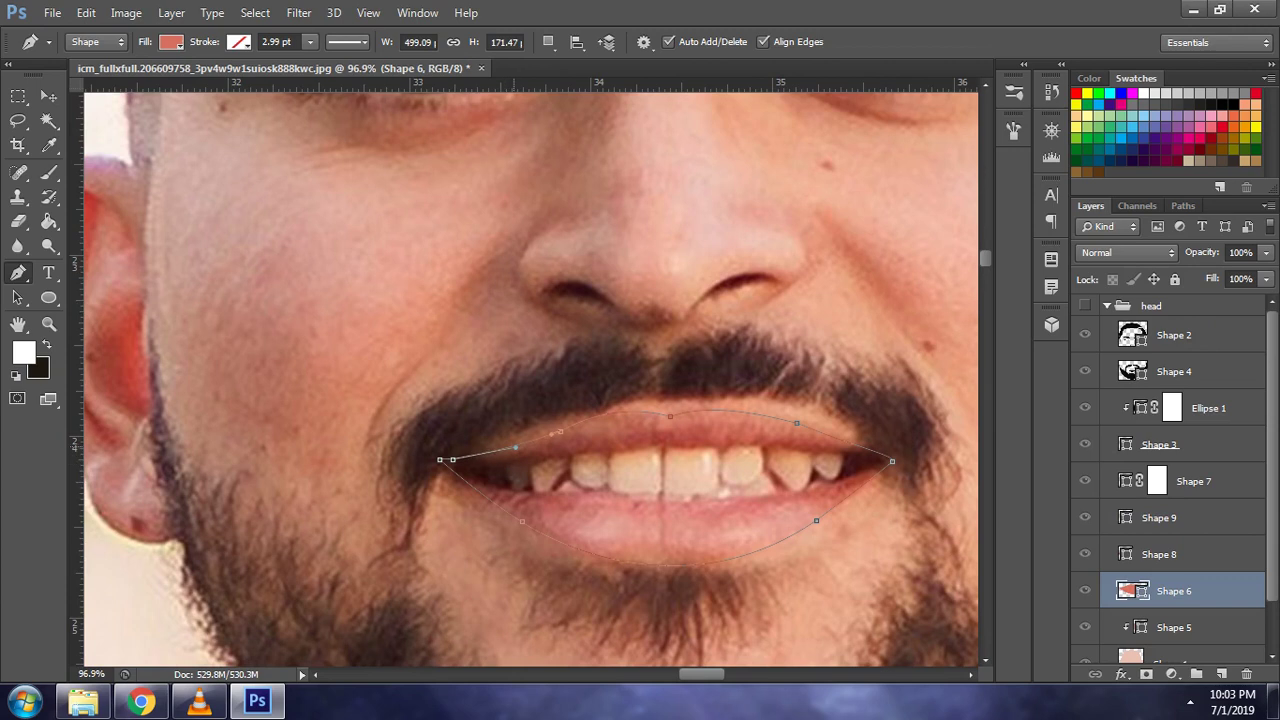
{"action": "left_click", "coordinate": [1085, 305]}
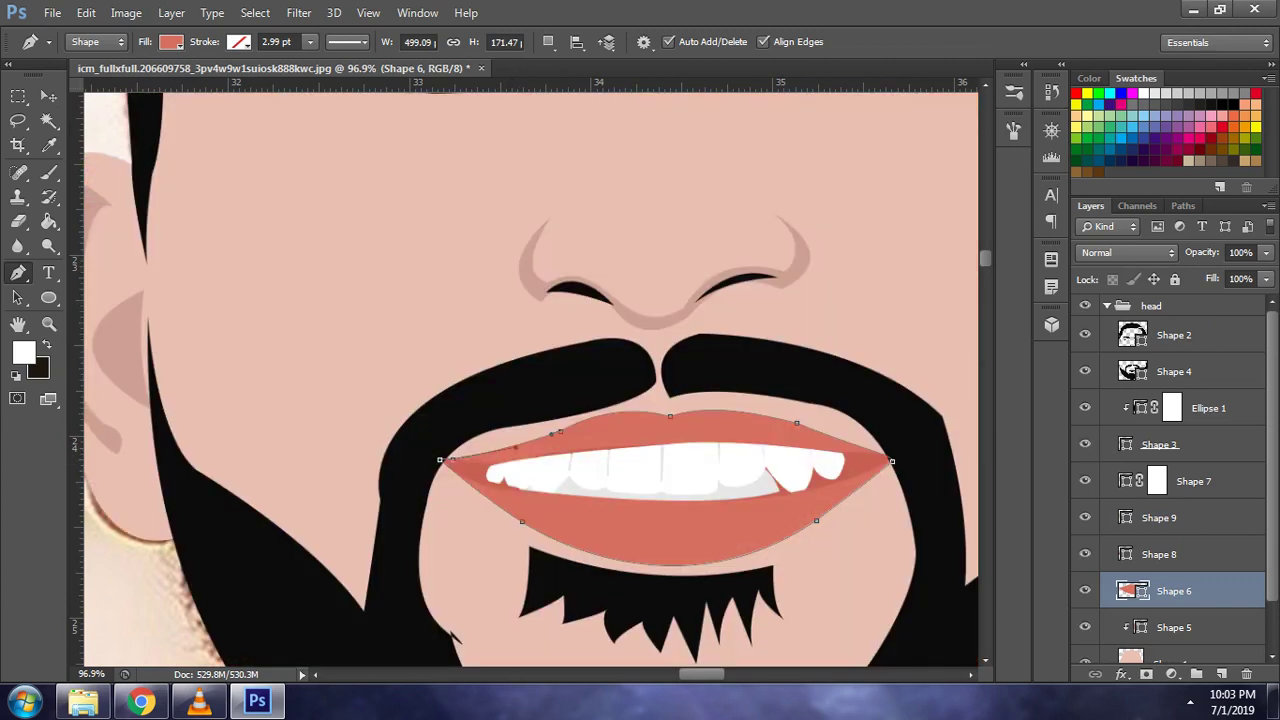
- With the head hidden, start a new pen shape curving along the lower lip
{"action": "left_click", "coordinate": [1085, 305]}
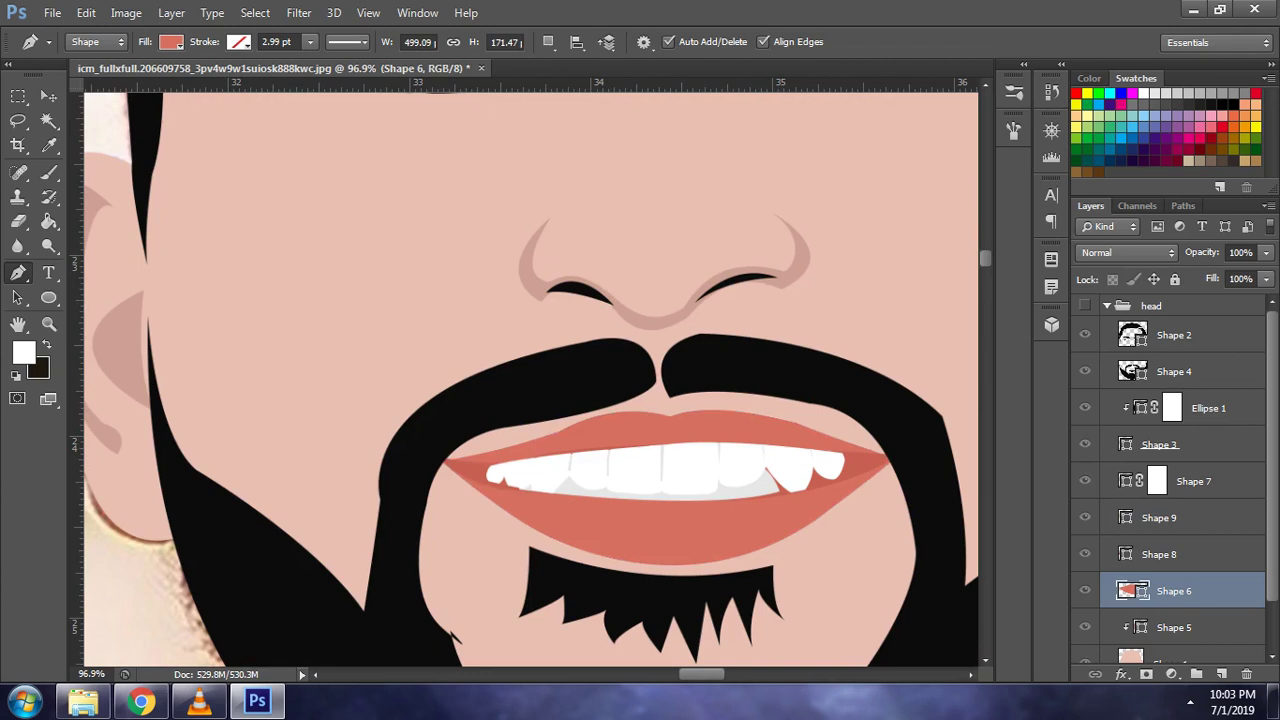
{"action": "left_click", "coordinate": [580, 503]}
{"action": "mouse_move", "coordinate": [687, 519]}
{"action": "left_mouse_down"}
{"action": "mouse_move", "coordinate": [892, 478]}
{"action": "mouse_move", "coordinate": [790, 497]}
{"action": "left_mouse_up"}
- Close the lower-lip crescent and set its fill to #e57c6e
{"action": "left_click", "coordinate": [785, 499]}
{"action": "left_click", "coordinate": [580, 503]}
{"action": "left_click", "coordinate": [1085, 305]}
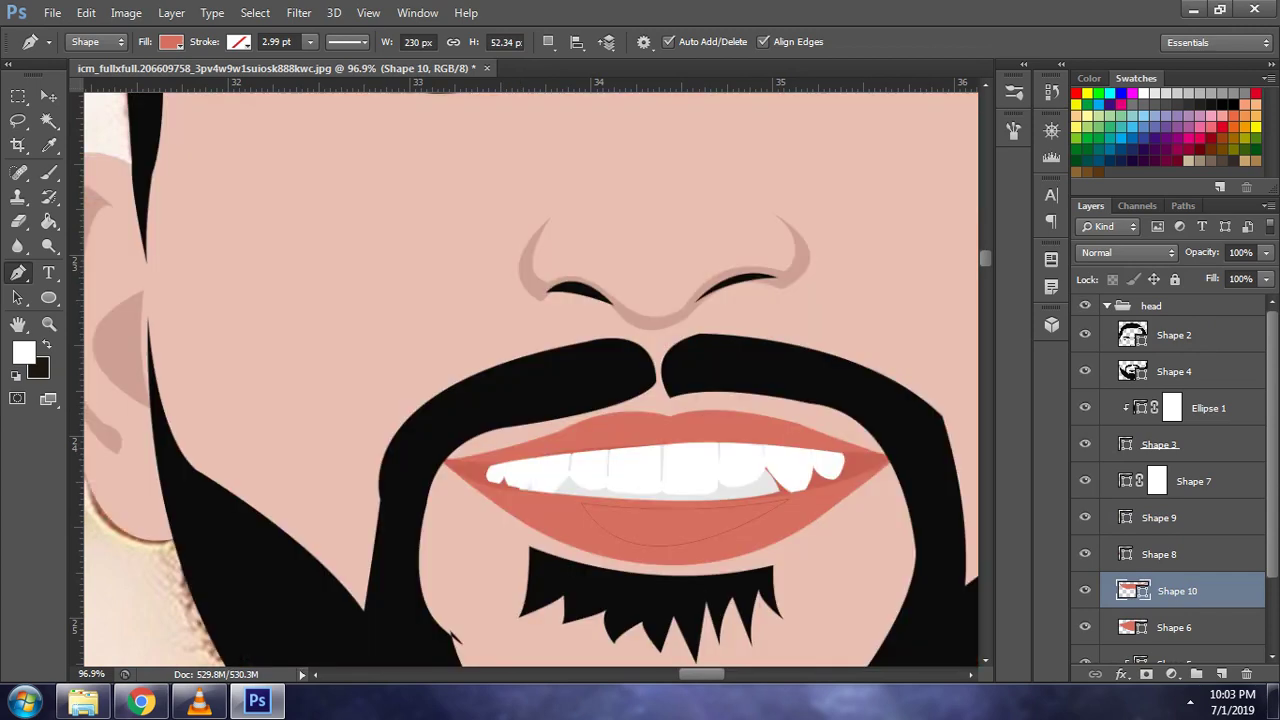
{"action": "double_click", "coordinate": [1133, 590]}
{"action": "left_click", "coordinate": [985, 432]}
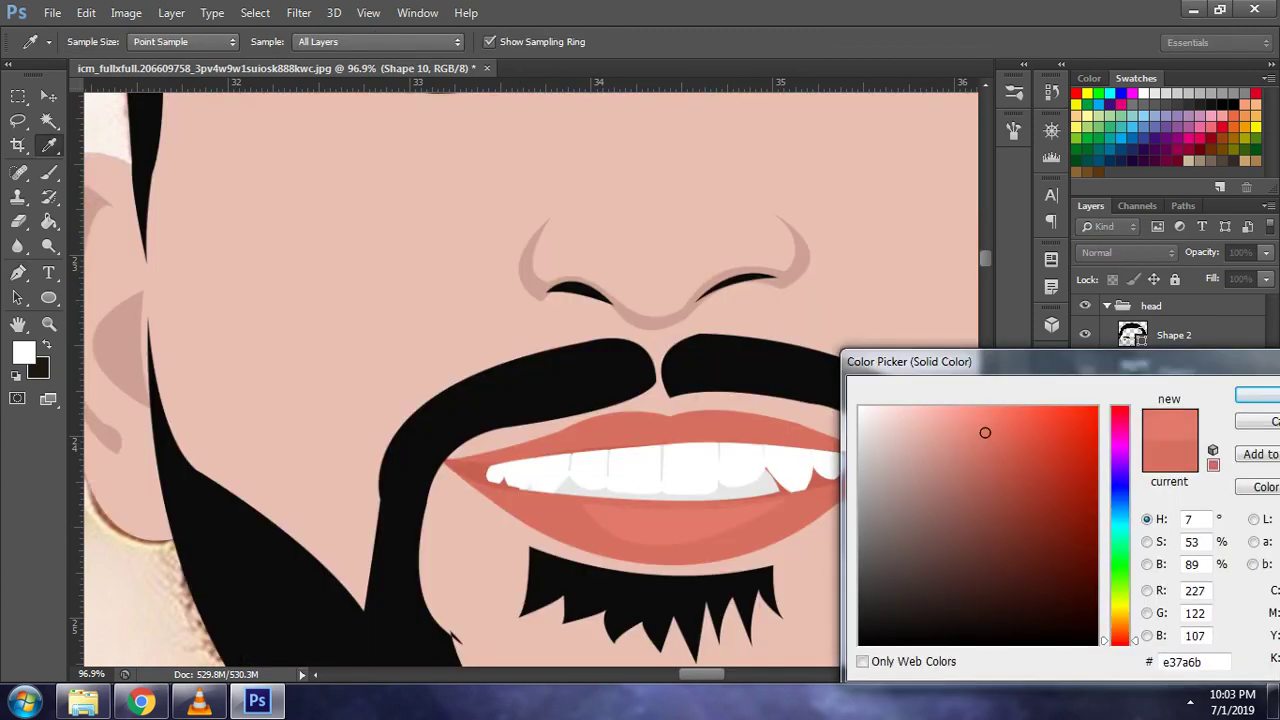
{"action": "left_click", "coordinate": [983, 430]}
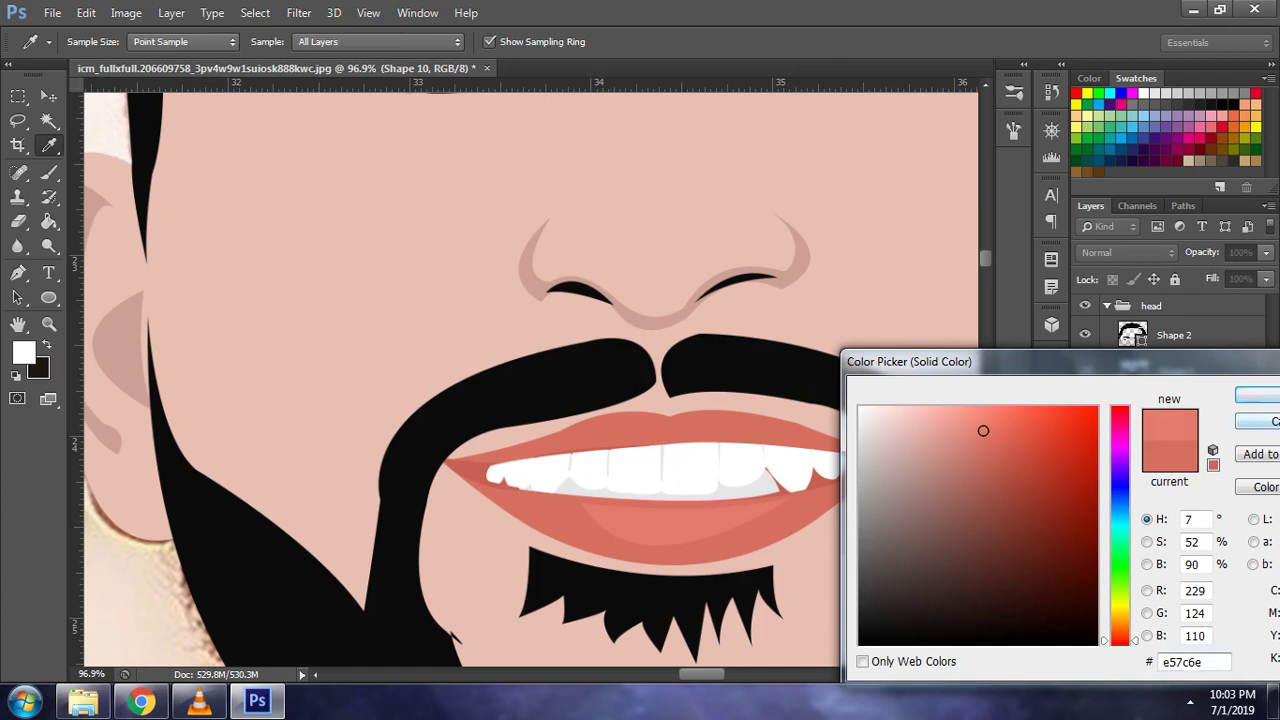
{"action": "key", "text": "Return"}
- Zoom out and toggle the cartoon head to compare the face with the photo
{"action": "scroll", "coordinate": [537, 454], "scroll_direction": "down", "scroll_amount": 3}
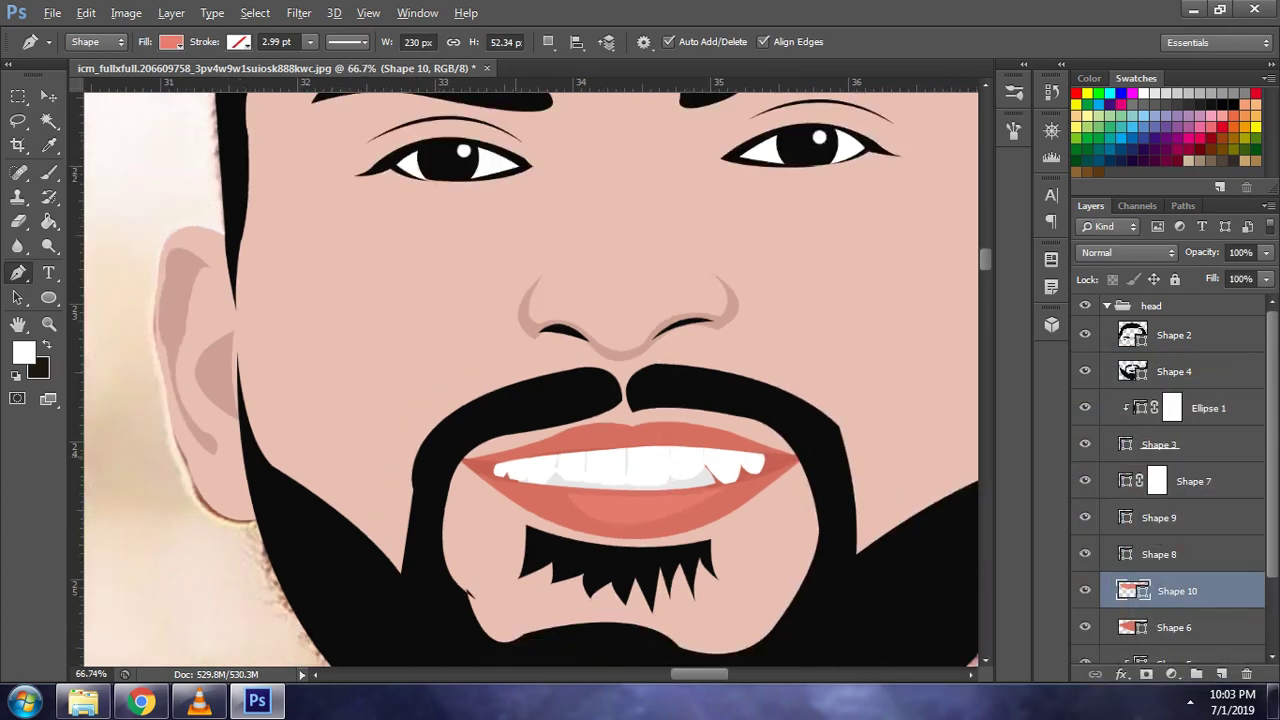
{"action": "scroll", "coordinate": [537, 454], "scroll_direction": "down", "scroll_amount": 3}
{"action": "left_click", "coordinate": [1085, 305]}
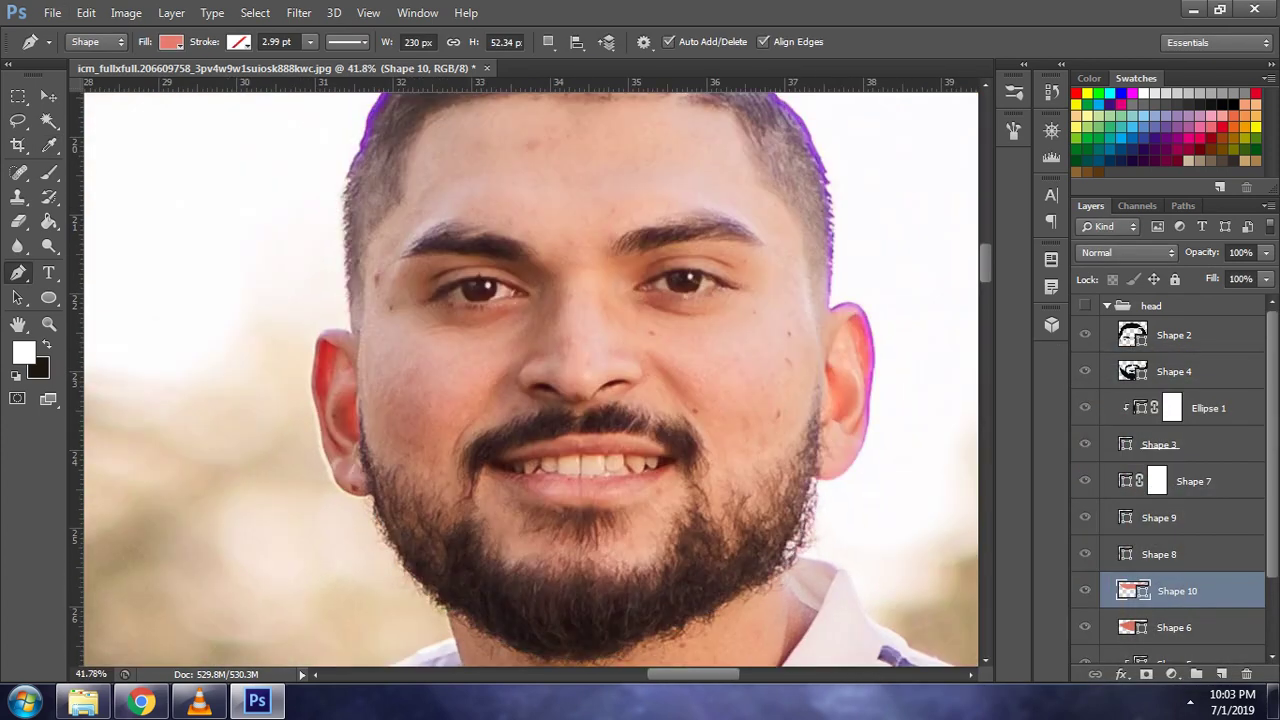
{"action": "left_click", "coordinate": [1085, 305]}
{"action": "scroll", "coordinate": [660, 365], "scroll_direction": "down", "scroll_amount": 2}
{"action": "scroll", "coordinate": [697, 494], "scroll_direction": "down", "scroll_amount": 1}
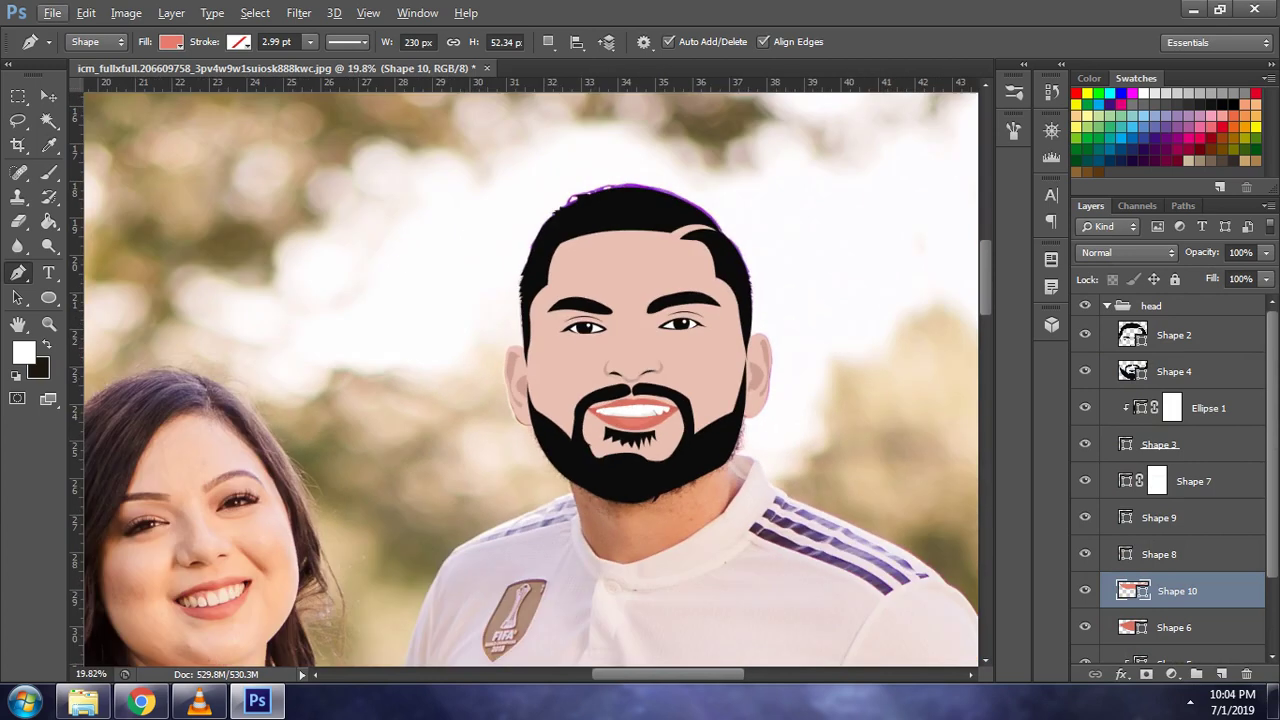
{"action": "left_click", "coordinate": [1085, 305]}
{"action": "scroll", "coordinate": [1170, 480], "scroll_direction": "down", "scroll_amount": 1}
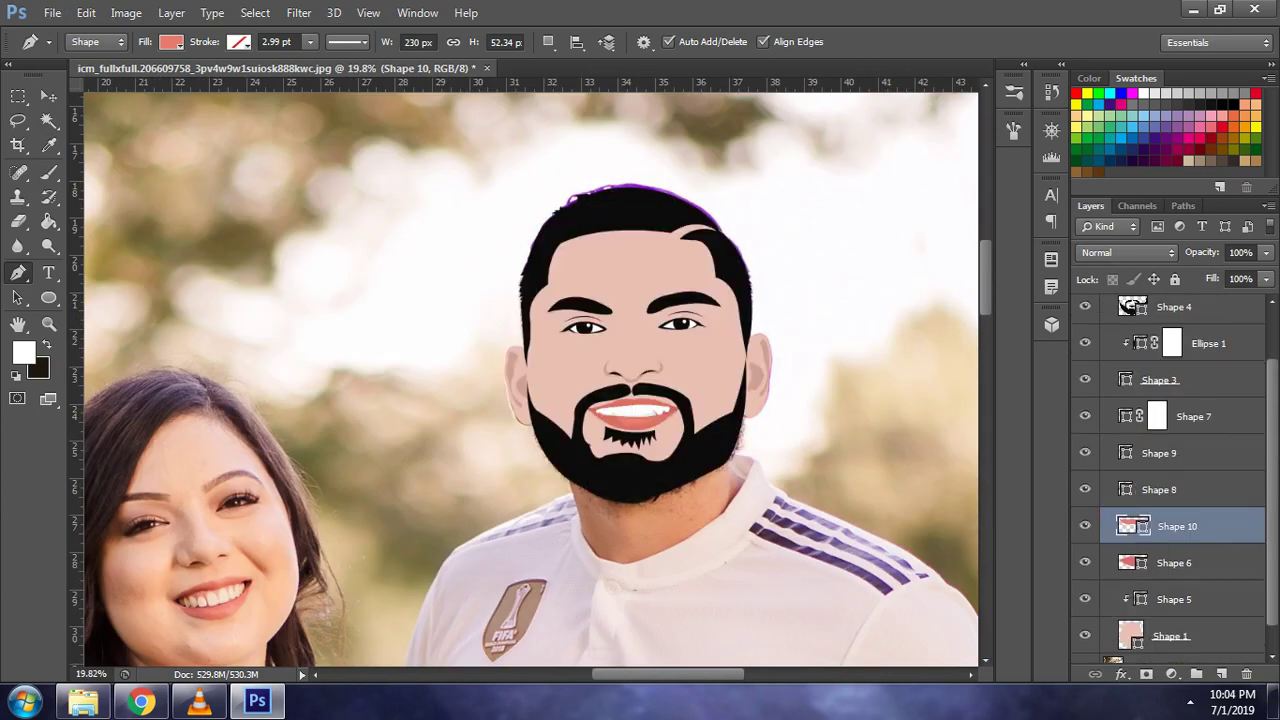
{"action": "left_click", "coordinate": [1170, 636]}
- Target Shape 5 with paths set to add, and hide the cartoon head
{"action": "key", "text": "alt+bracketright"}
{"action": "left_click", "coordinate": [547, 41]}
{"action": "left_click", "coordinate": [600, 80]}
{"action": "scroll", "coordinate": [1170, 480], "scroll_direction": "up", "scroll_amount": 1}
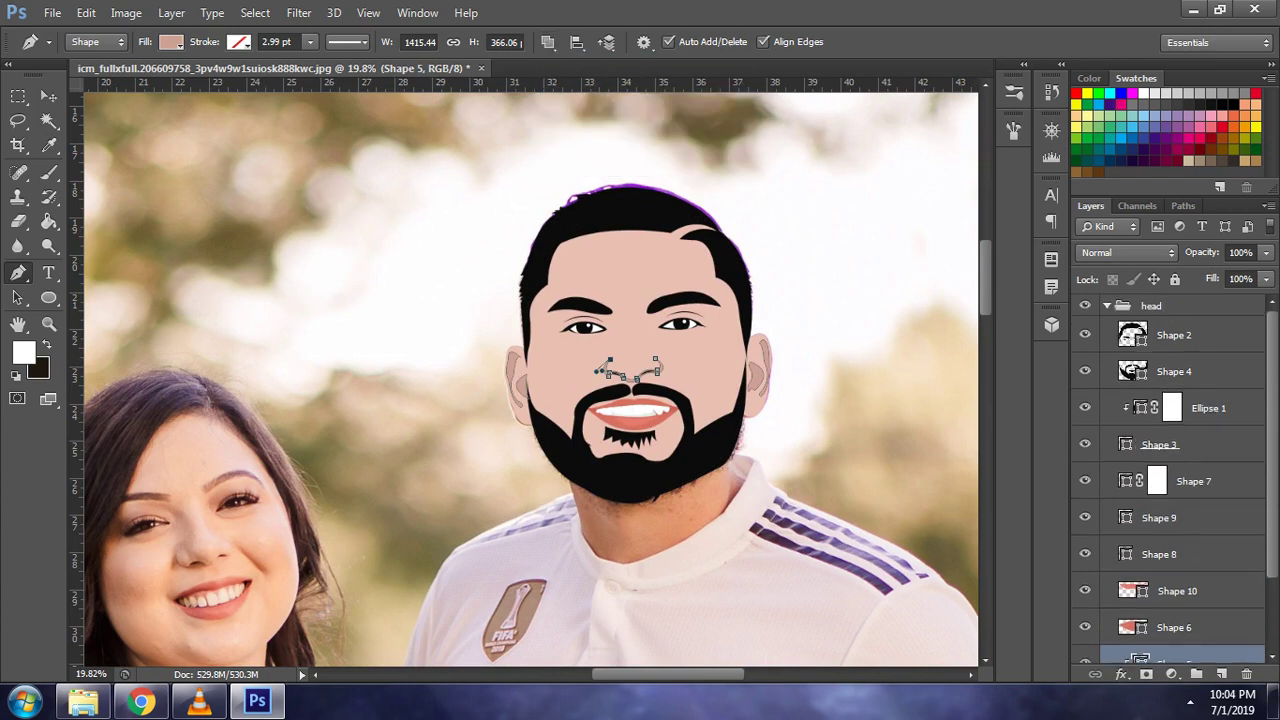
{"action": "left_click", "coordinate": [1085, 305]}
{"action": "scroll", "coordinate": [632, 292], "scroll_direction": "up", "scroll_amount": 5, "text": "alt"}
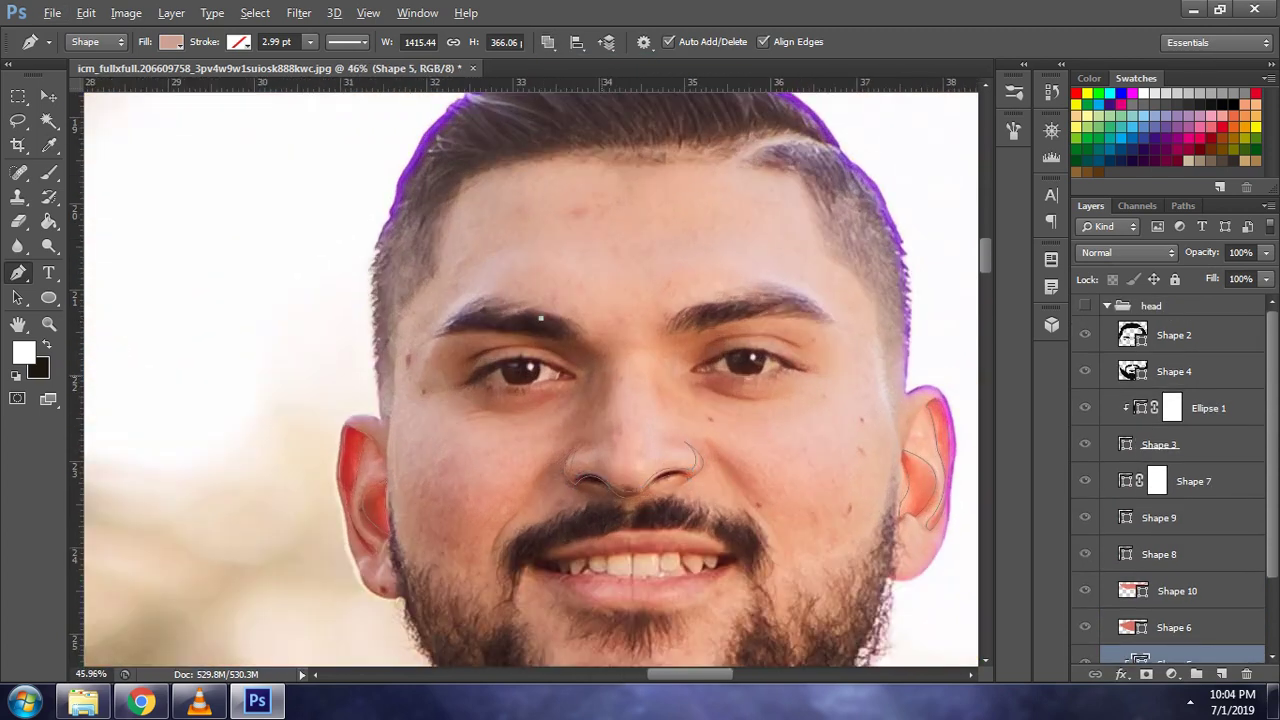
{"action": "scroll", "coordinate": [590, 380], "scroll_direction": "up", "scroll_amount": 2, "text": "alt"}
- Trace a closed shadow patch around the left eye from nose bridge to outer brow
{"action": "left_click_drag", "start_coordinate": [611, 399], "coordinate": [607, 481]}
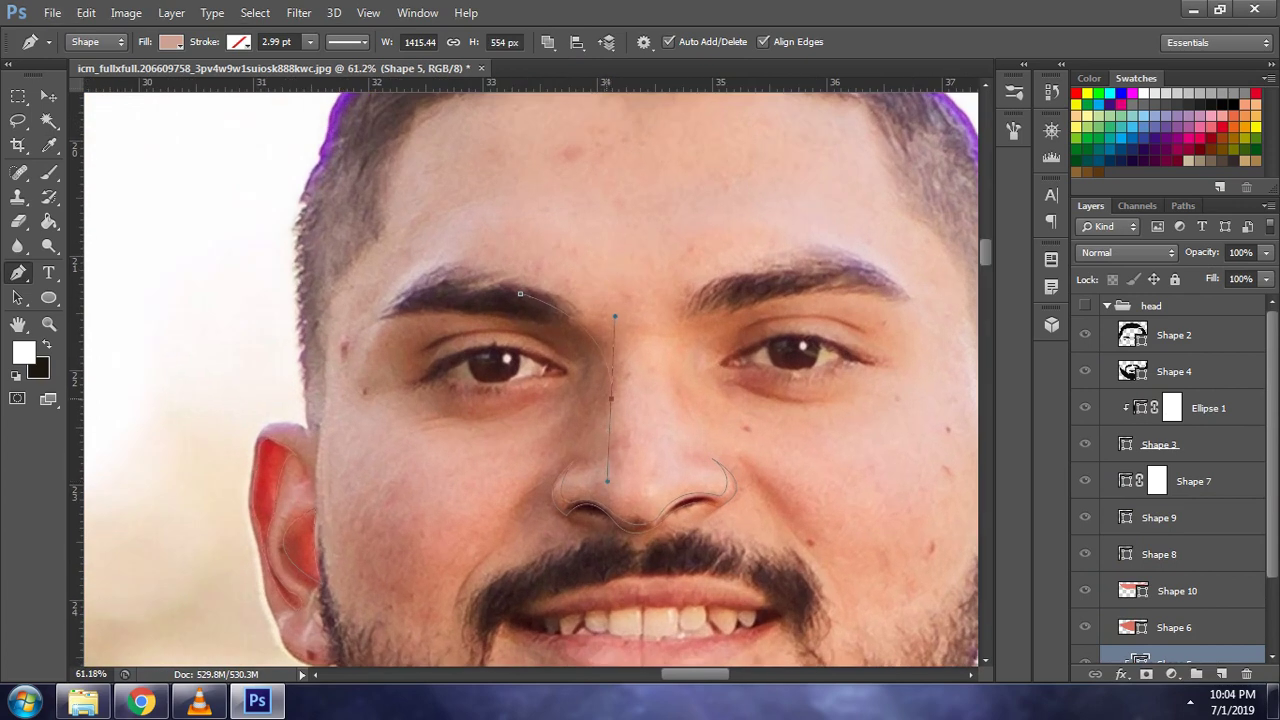
{"action": "left_click", "coordinate": [611, 399], "text": "alt"}
{"action": "left_click_drag", "start_coordinate": [509, 387], "coordinate": [569, 369]}
{"action": "left_click_drag", "start_coordinate": [569, 369], "coordinate": [583, 351]}
{"action": "left_click", "coordinate": [497, 387], "text": "alt"}
{"action": "left_click", "coordinate": [437, 379]}
{"action": "left_click", "coordinate": [417, 382]}
{"action": "left_click_drag", "start_coordinate": [386, 316], "coordinate": [452, 236]}
{"action": "left_click", "coordinate": [386, 316], "text": "alt"}
{"action": "left_click", "coordinate": [520, 294]}
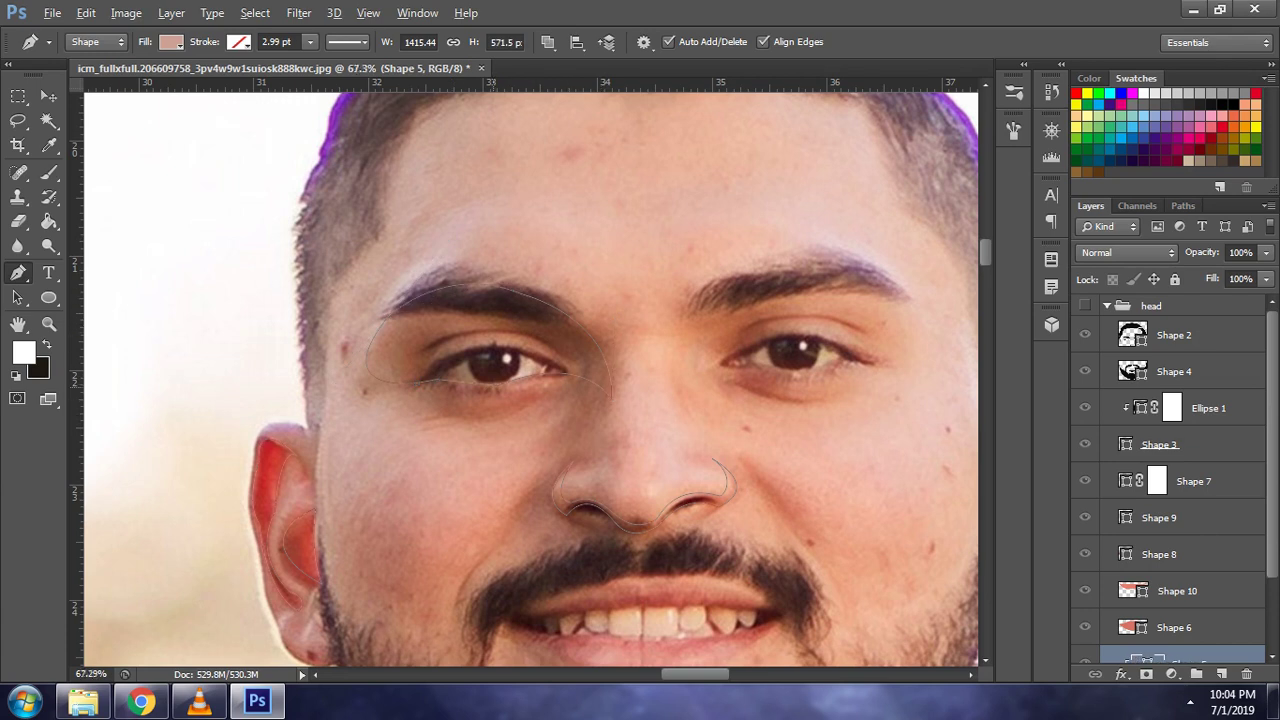
- Draw a closed crescent path under the left eye
{"action": "scroll", "coordinate": [497, 365], "scroll_direction": "up", "scroll_amount": 2}
{"action": "left_click_drag", "start_coordinate": [429, 407], "coordinate": [494, 432]}
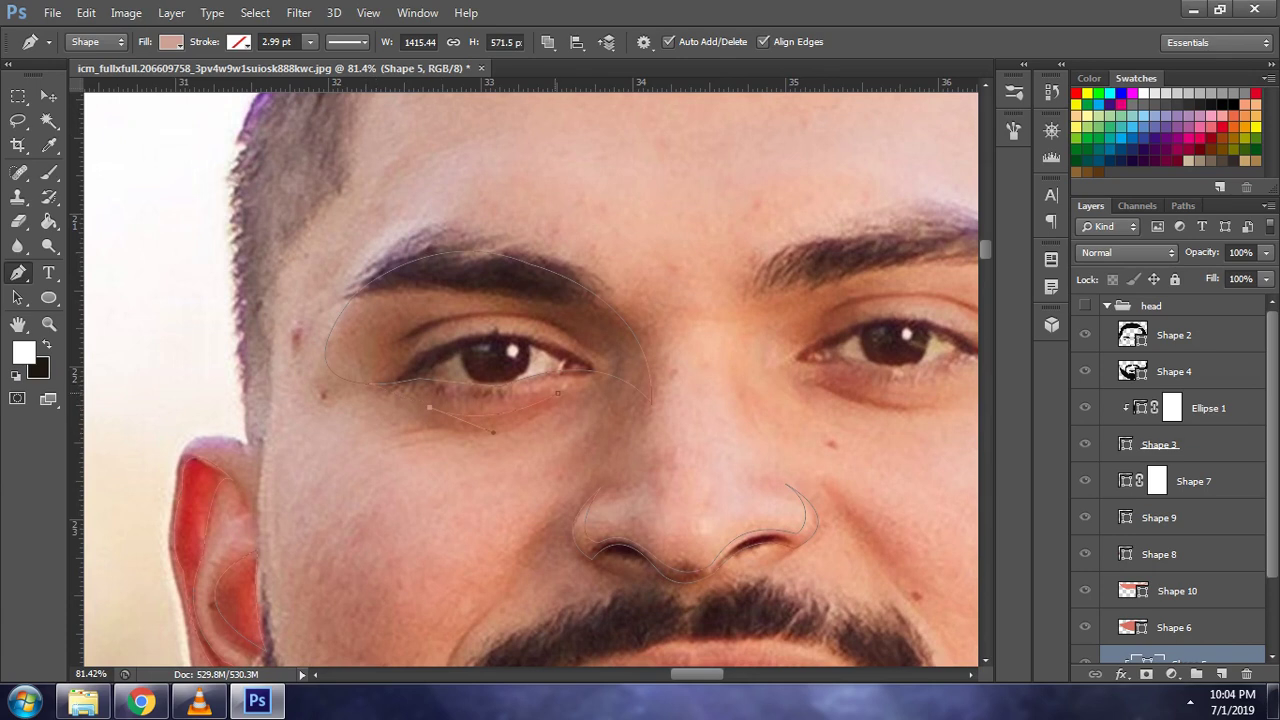
{"action": "scroll", "coordinate": [560, 340], "scroll_direction": "down", "scroll_amount": 2}
{"action": "scroll", "coordinate": [942, 388], "scroll_direction": "up", "scroll_amount": 1}
{"action": "scroll", "coordinate": [942, 388], "scroll_direction": "up", "scroll_amount": 1}
{"action": "scroll", "coordinate": [942, 388], "scroll_direction": "up", "scroll_amount": 1}
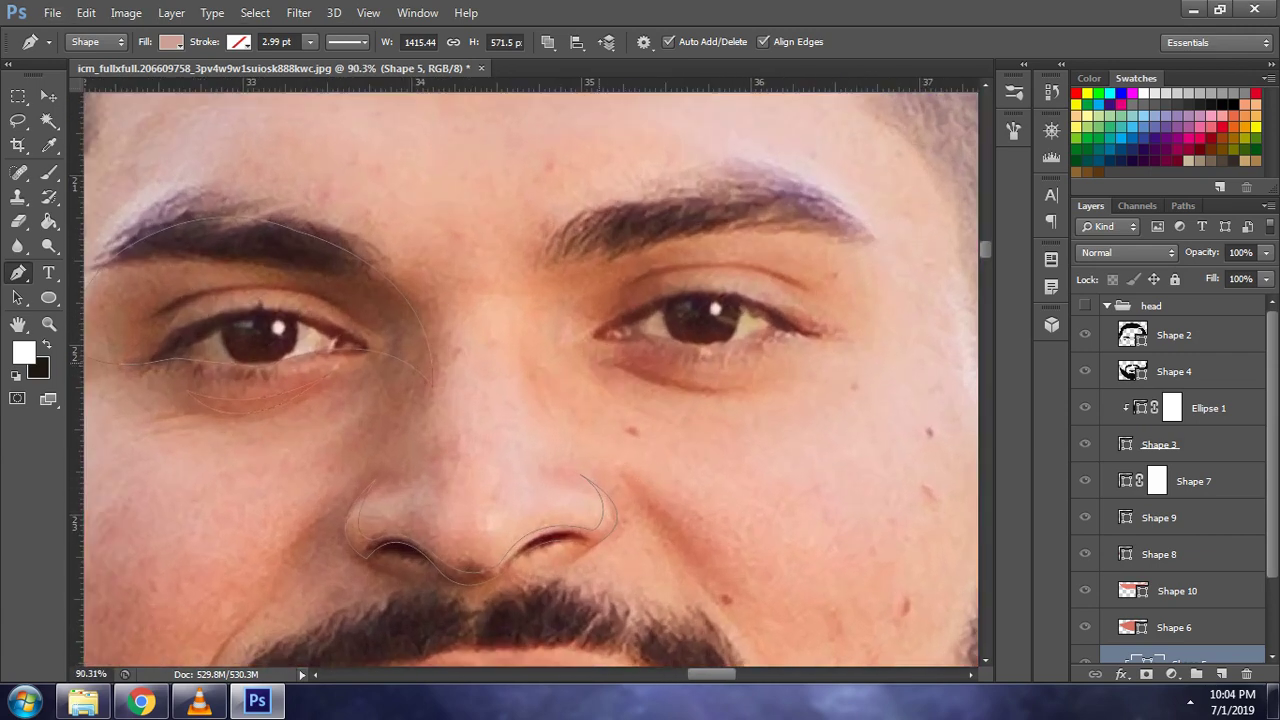
{"action": "left_click", "coordinate": [686, 415]}
{"action": "left_click_drag", "start_coordinate": [779, 387], "coordinate": [871, 351]}
{"action": "left_click", "coordinate": [779, 387], "text": "alt"}
{"action": "left_click_drag", "start_coordinate": [686, 415], "coordinate": [592, 325]}
{"action": "key", "text": "ctrl+z"}
{"action": "left_click", "coordinate": [599, 360]}
- Trace a closed shaded patch around the right eye, from beside it up to the outer brow
{"action": "scroll", "coordinate": [552, 320], "scroll_direction": "down", "scroll_amount": 3}
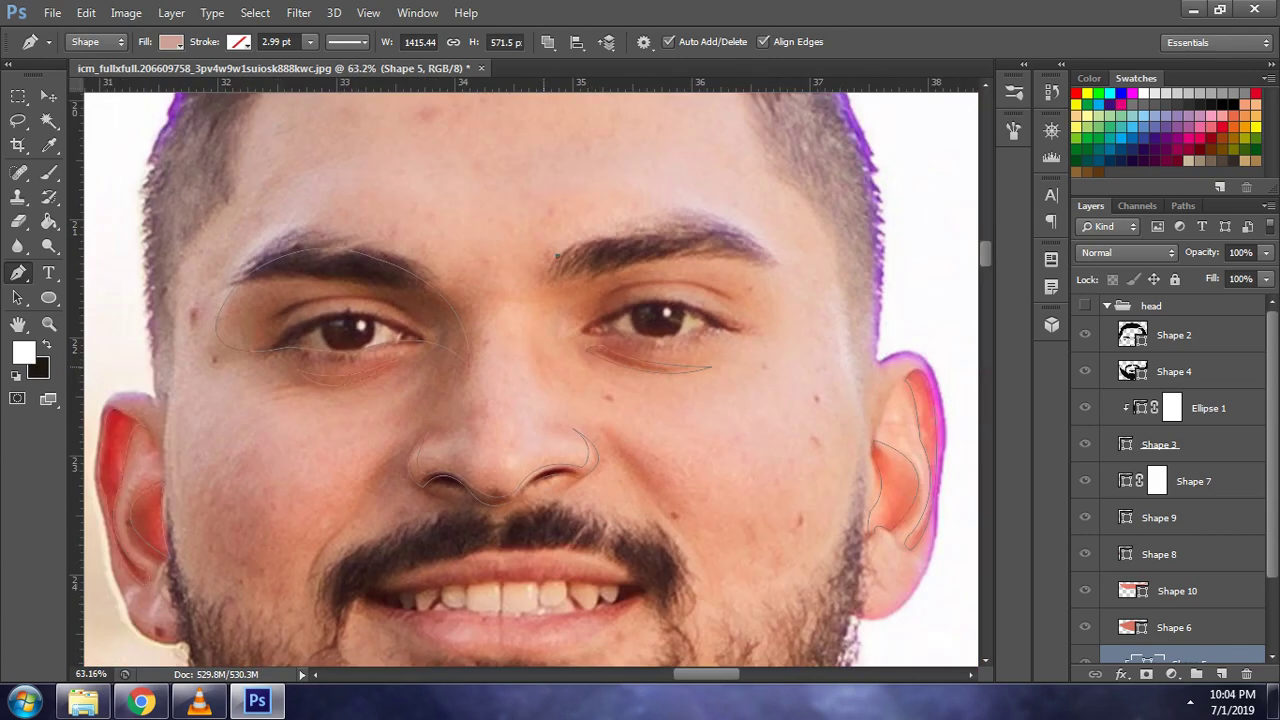
{"action": "left_click_drag", "start_coordinate": [542, 368], "coordinate": [557, 418]}
{"action": "left_click", "coordinate": [542, 368], "text": "alt"}
{"action": "left_click_drag", "start_coordinate": [595, 327], "coordinate": [624, 326]}
{"action": "left_click", "coordinate": [595, 327], "text": "alt"}
{"action": "left_click_drag", "start_coordinate": [756, 328], "coordinate": [769, 328]}
{"action": "left_click_drag", "start_coordinate": [771, 262], "coordinate": [763, 231]}
{"action": "left_click", "coordinate": [557, 256]}
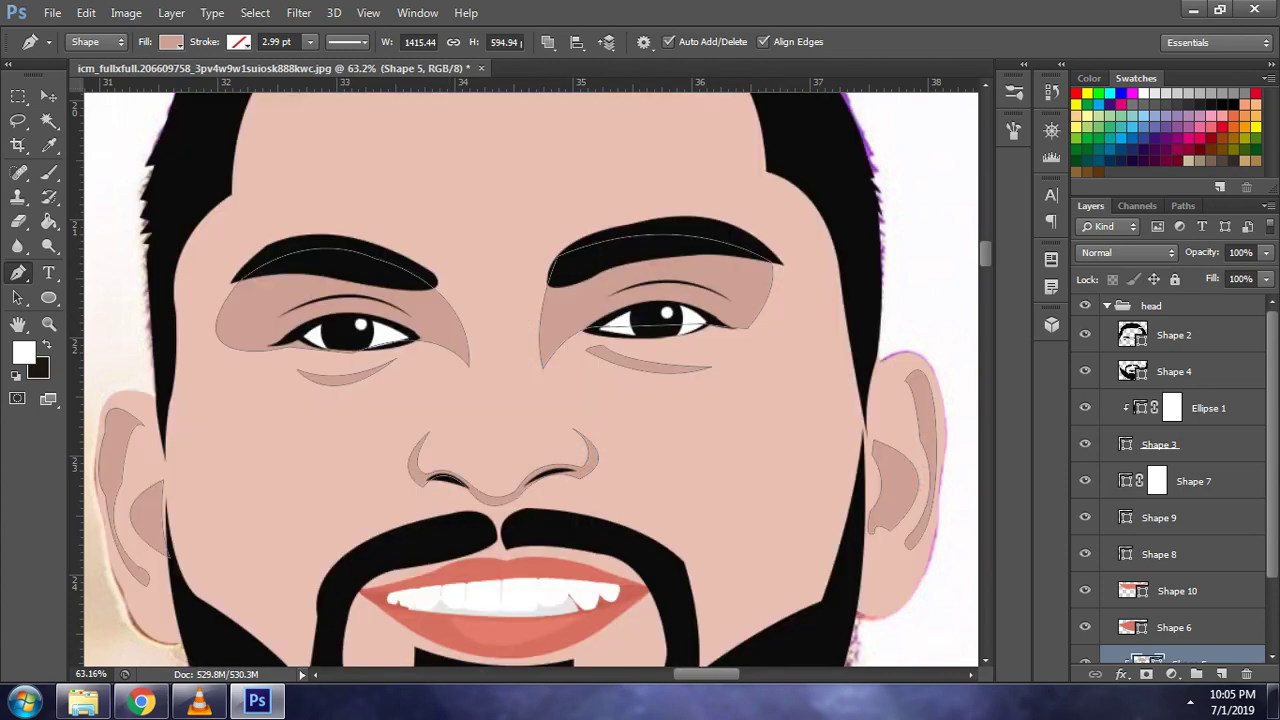
- Compare the cartoon head against the photo, then set path operations to Combine Shapes
{"action": "scroll", "coordinate": [780, 431], "scroll_direction": "down", "scroll_amount": 3}
{"action": "scroll", "coordinate": [780, 431], "scroll_direction": "down", "scroll_amount": 2}
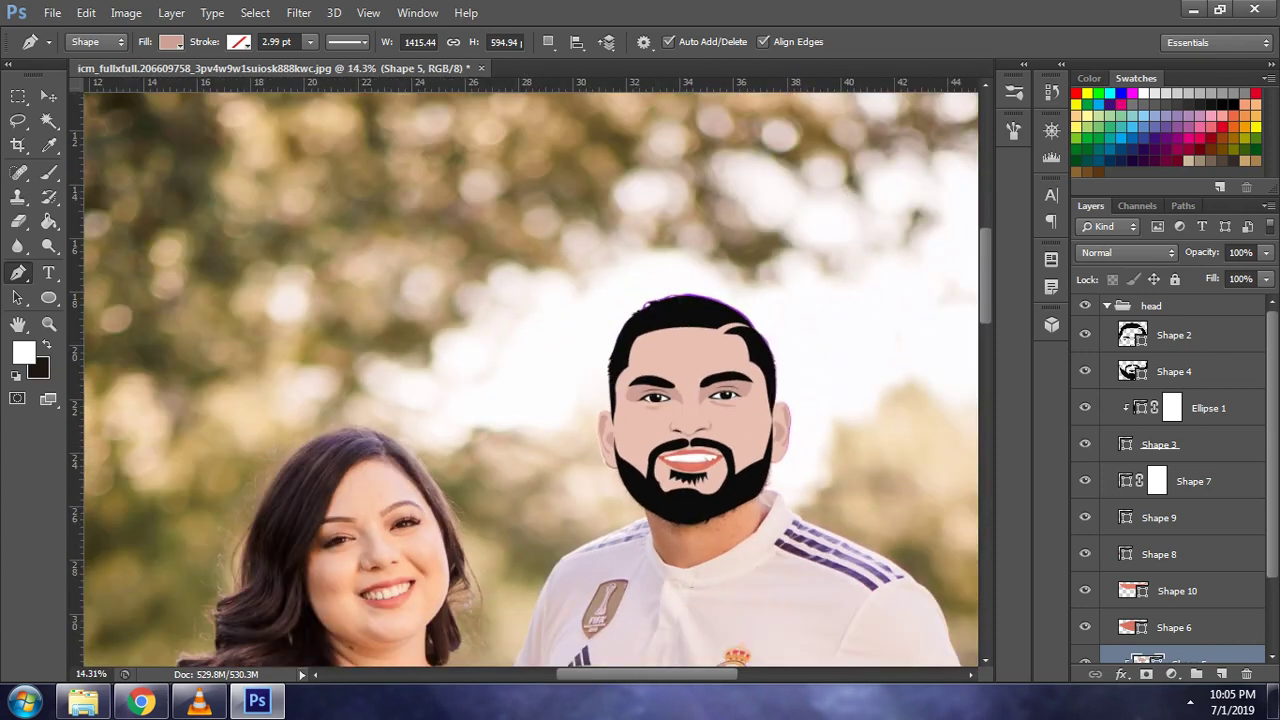
{"action": "left_click", "coordinate": [1085, 305]}
{"action": "left_click", "coordinate": [1085, 305]}
{"action": "scroll", "coordinate": [768, 400], "scroll_direction": "up", "scroll_amount": 1}
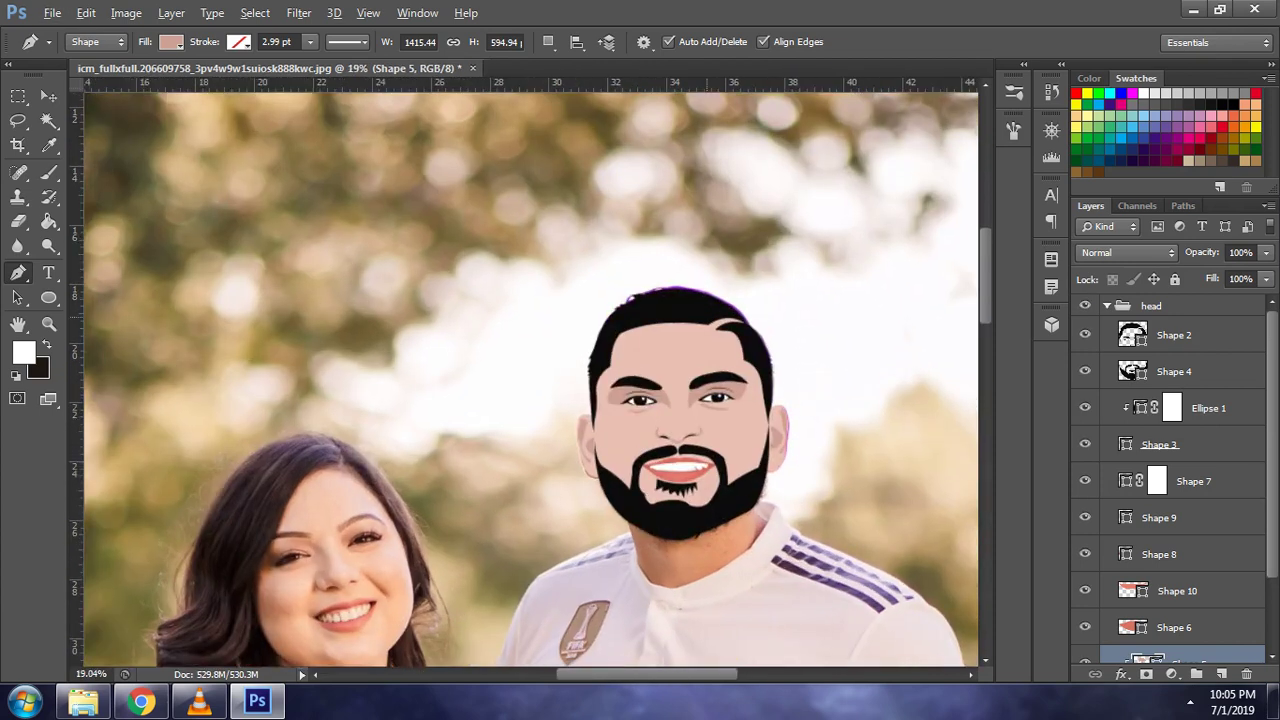
{"action": "scroll", "coordinate": [768, 400], "scroll_direction": "up", "scroll_amount": 2}
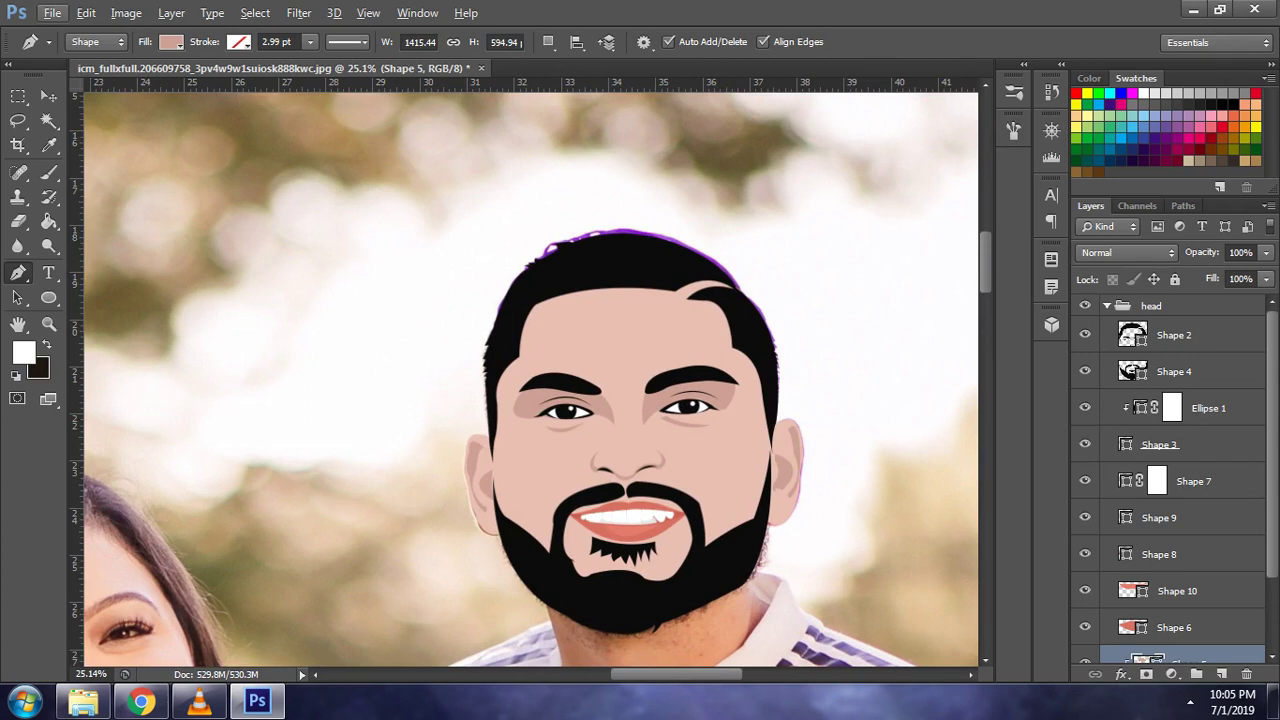
{"action": "scroll", "coordinate": [1170, 480], "scroll_direction": "down", "scroll_amount": 1}
{"action": "left_click", "coordinate": [548, 41]}
{"action": "left_click", "coordinate": [612, 83]}
- Hide the head group to study the photo, then show the cartoon head again
{"action": "scroll", "coordinate": [1170, 480], "scroll_direction": "up", "scroll_amount": 1}
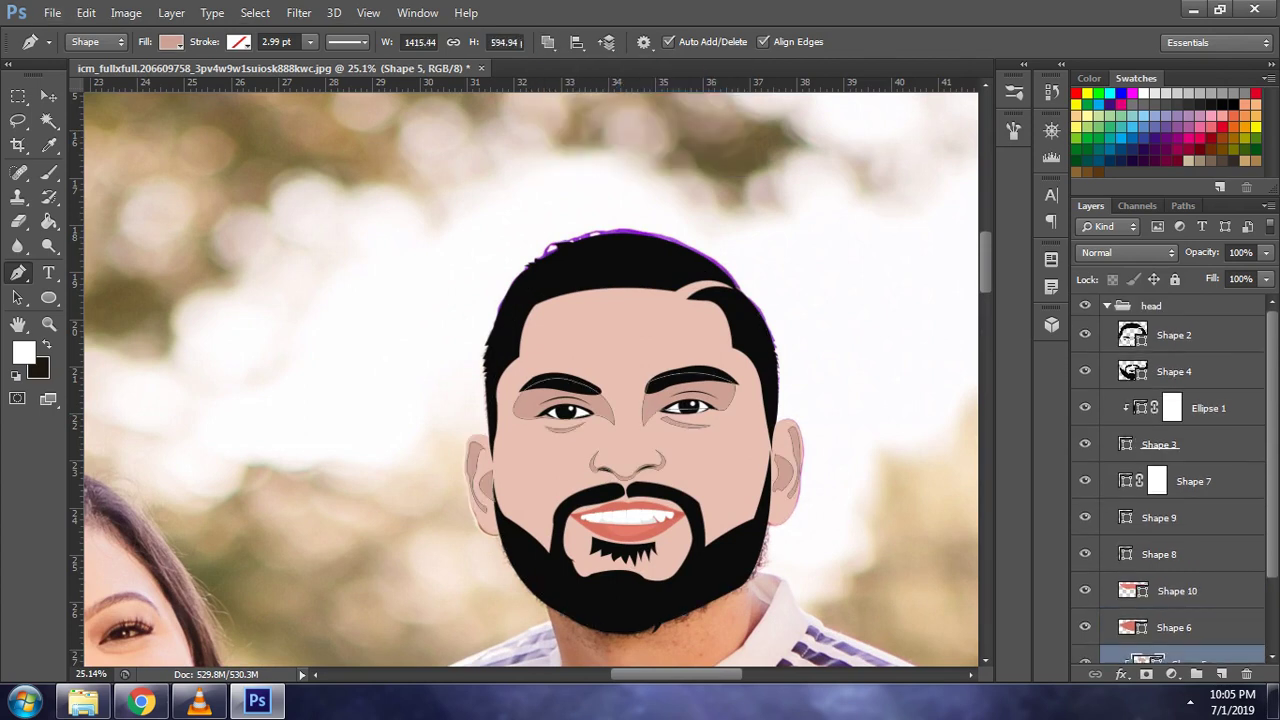
{"action": "left_click", "coordinate": [1085, 305]}
{"action": "scroll", "coordinate": [530, 378], "scroll_direction": "right", "scroll_amount": 2}
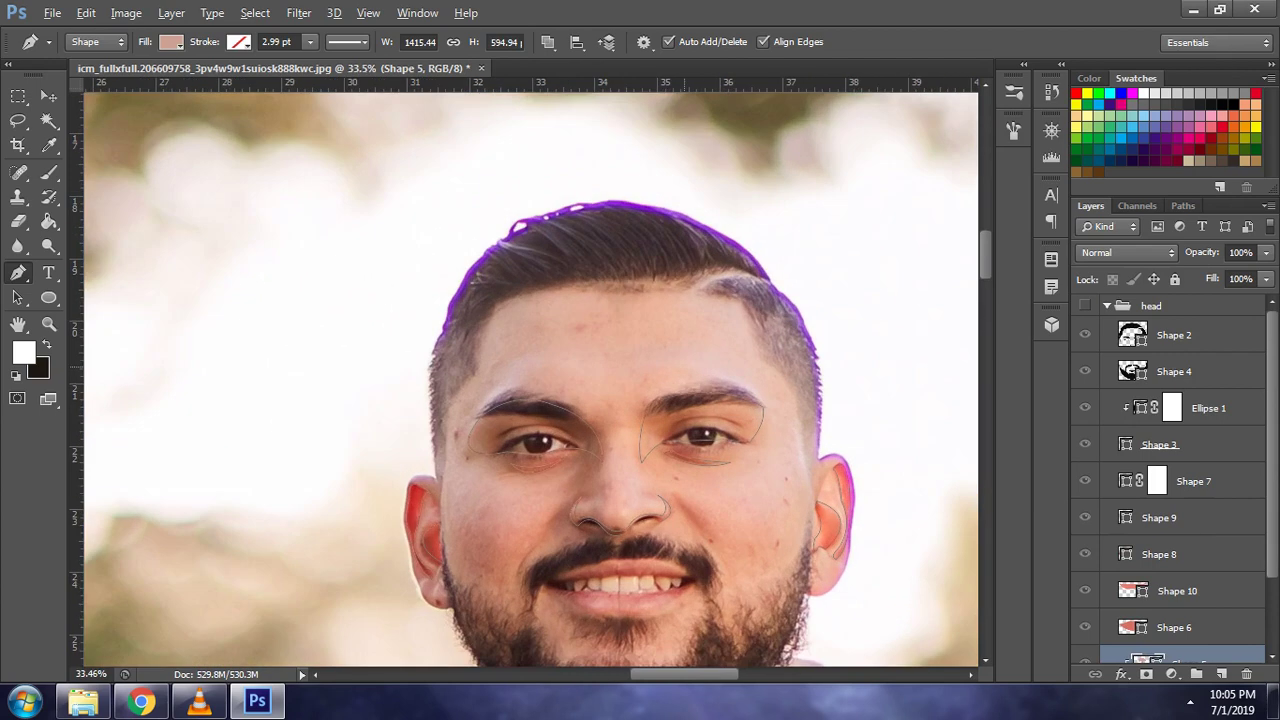
{"action": "scroll", "coordinate": [523, 378], "scroll_direction": "up", "scroll_amount": 2}
{"action": "scroll", "coordinate": [523, 378], "scroll_direction": "up", "scroll_amount": 1}
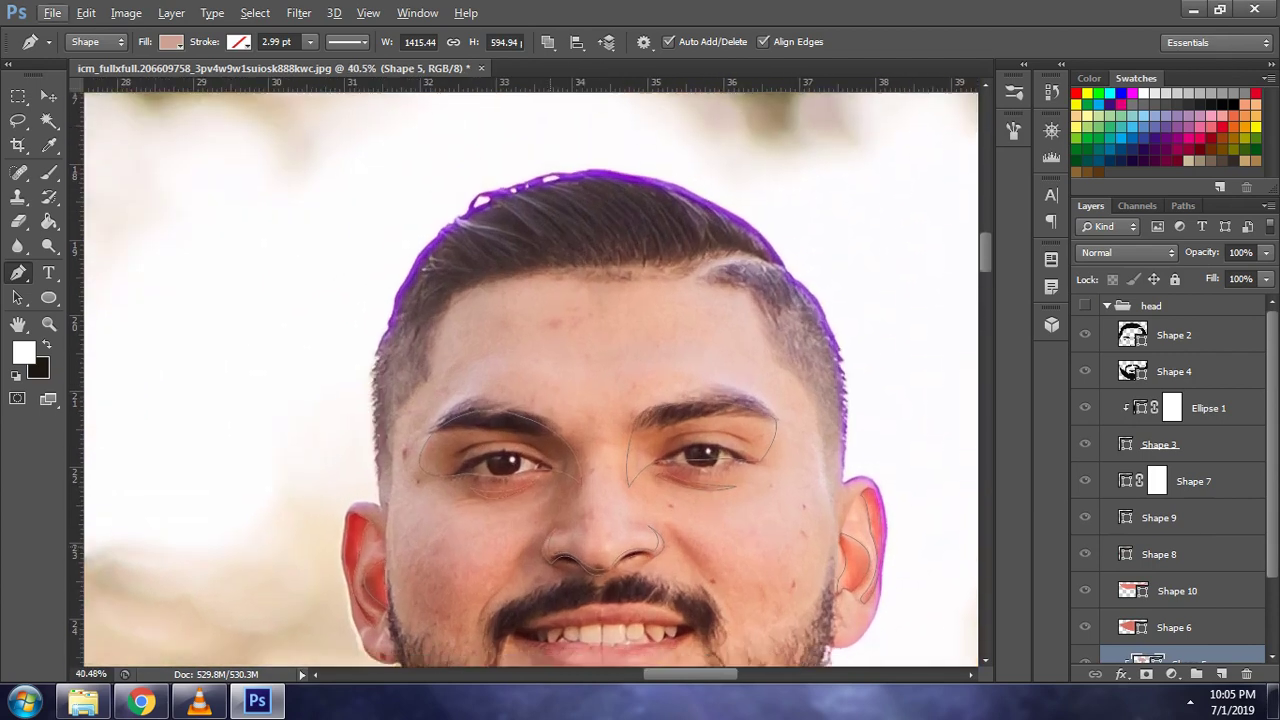
{"action": "scroll", "coordinate": [523, 378], "scroll_direction": "down", "scroll_amount": 2}
{"action": "scroll", "coordinate": [493, 514], "scroll_direction": "up", "scroll_amount": 3}
{"action": "scroll", "coordinate": [493, 514], "scroll_direction": "up", "scroll_amount": 2}
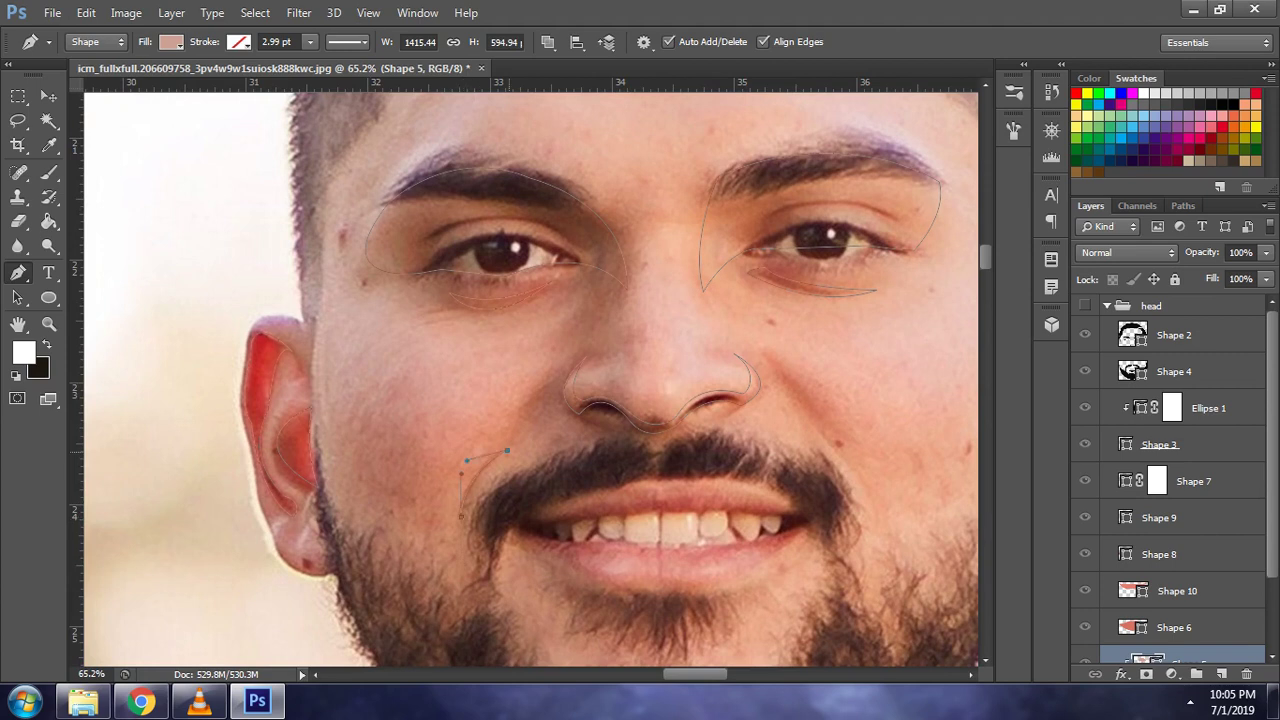
{"action": "scroll", "coordinate": [480, 470], "scroll_direction": "down", "scroll_amount": 1}
{"action": "scroll", "coordinate": [530, 380], "scroll_direction": "down", "scroll_amount": 2}
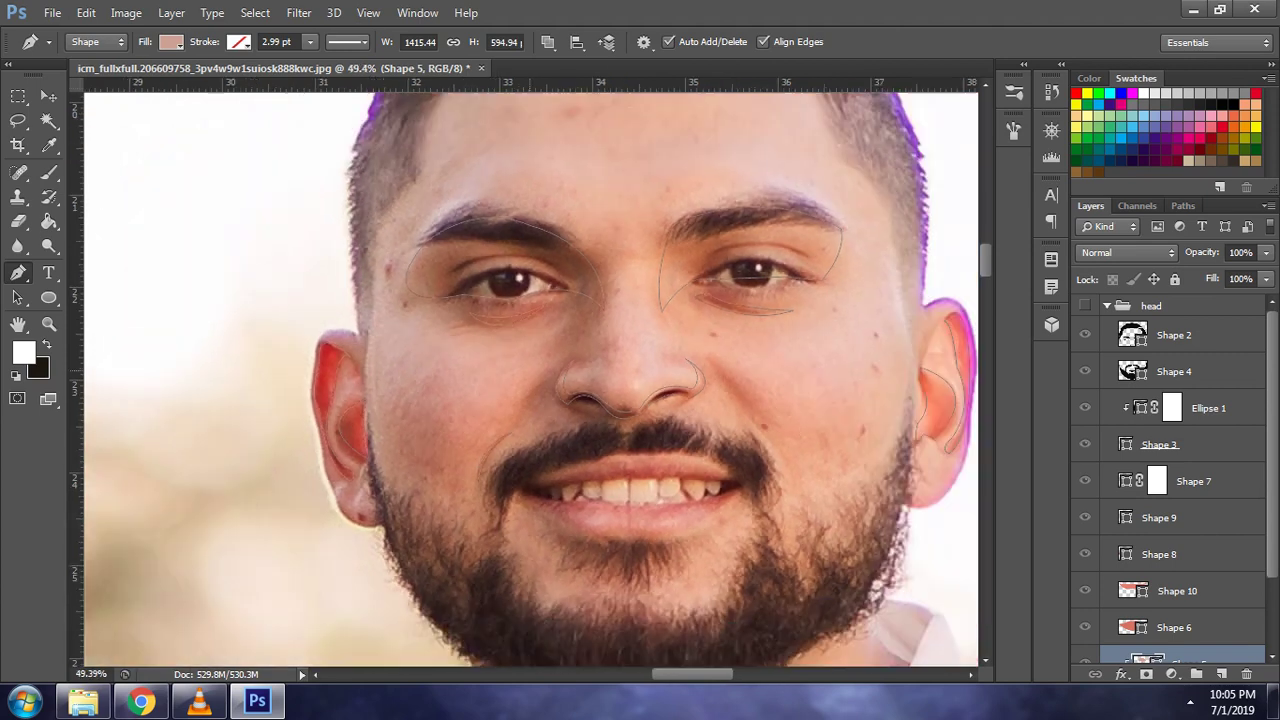
{"action": "scroll", "coordinate": [530, 380], "scroll_direction": "up", "scroll_amount": 3}
{"action": "scroll", "coordinate": [530, 380], "scroll_direction": "up", "scroll_amount": 2}
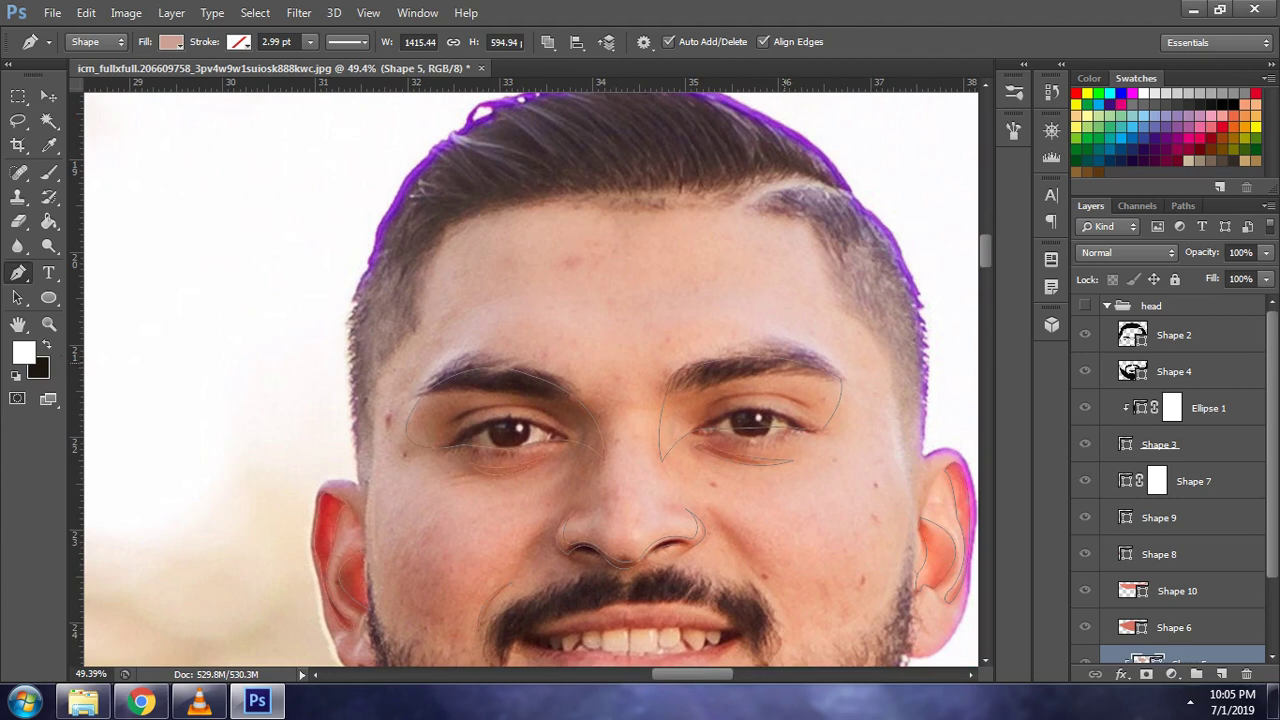
{"action": "left_click", "coordinate": [1085, 305]}
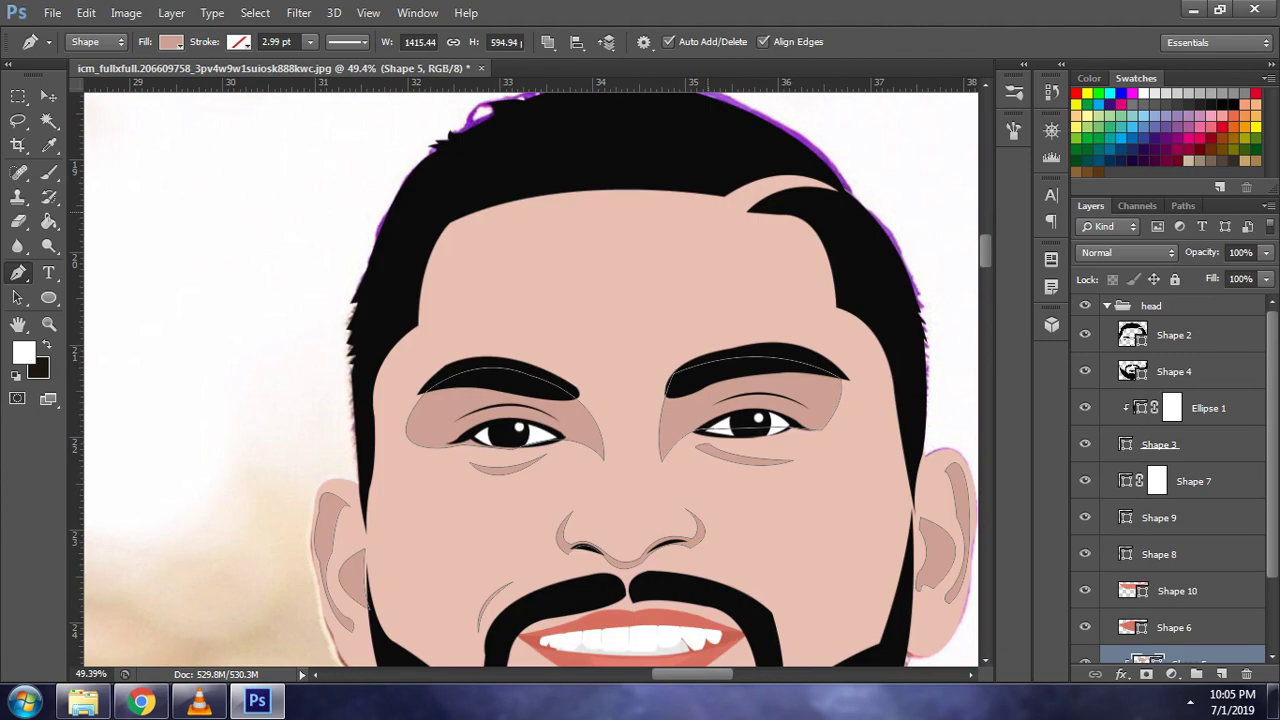
- Start the Shape 5 outline at the right temple and curve it down the right hairline and cheek
{"action": "left_click", "coordinate": [744, 224]}
{"action": "mouse_move", "coordinate": [828, 307]}
{"action": "left_mouse_down"}
{"action": "mouse_move", "coordinate": [823, 403]}
{"action": "mouse_move", "coordinate": [839, 415]}
{"action": "left_mouse_up"}
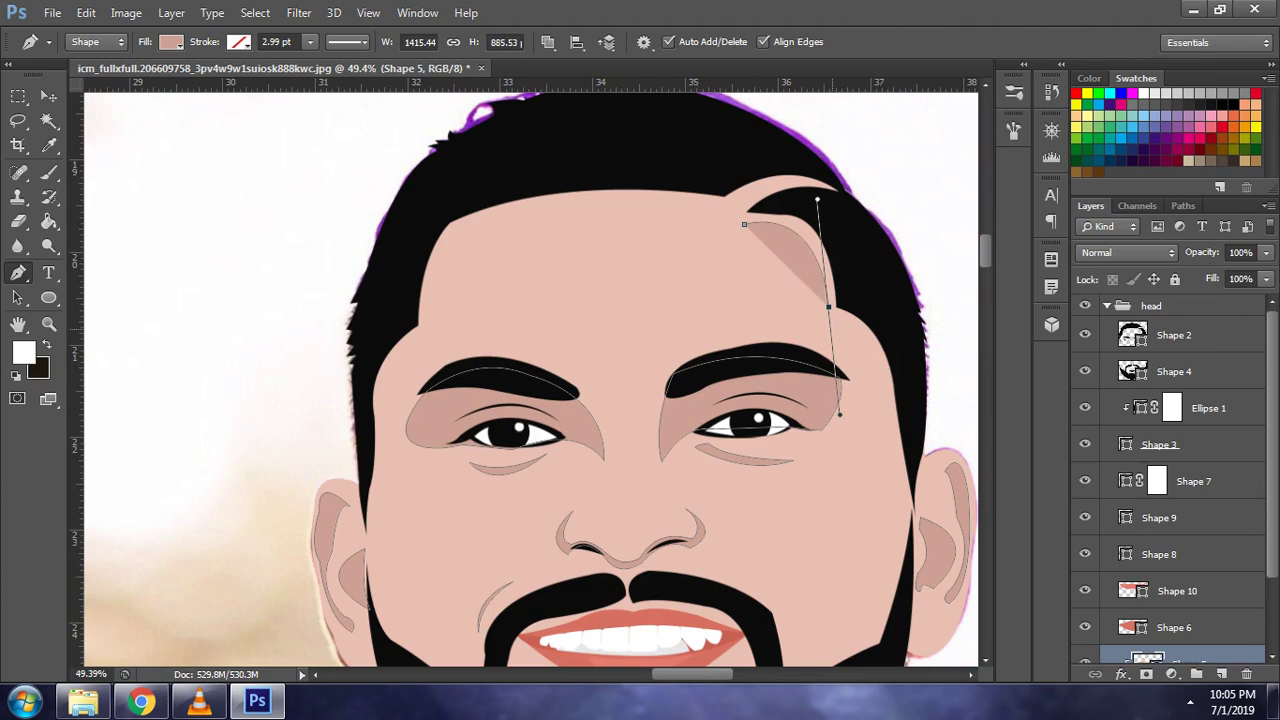
{"action": "left_click", "coordinate": [828, 307], "text": "alt"}
{"action": "left_click", "coordinate": [829, 314]}
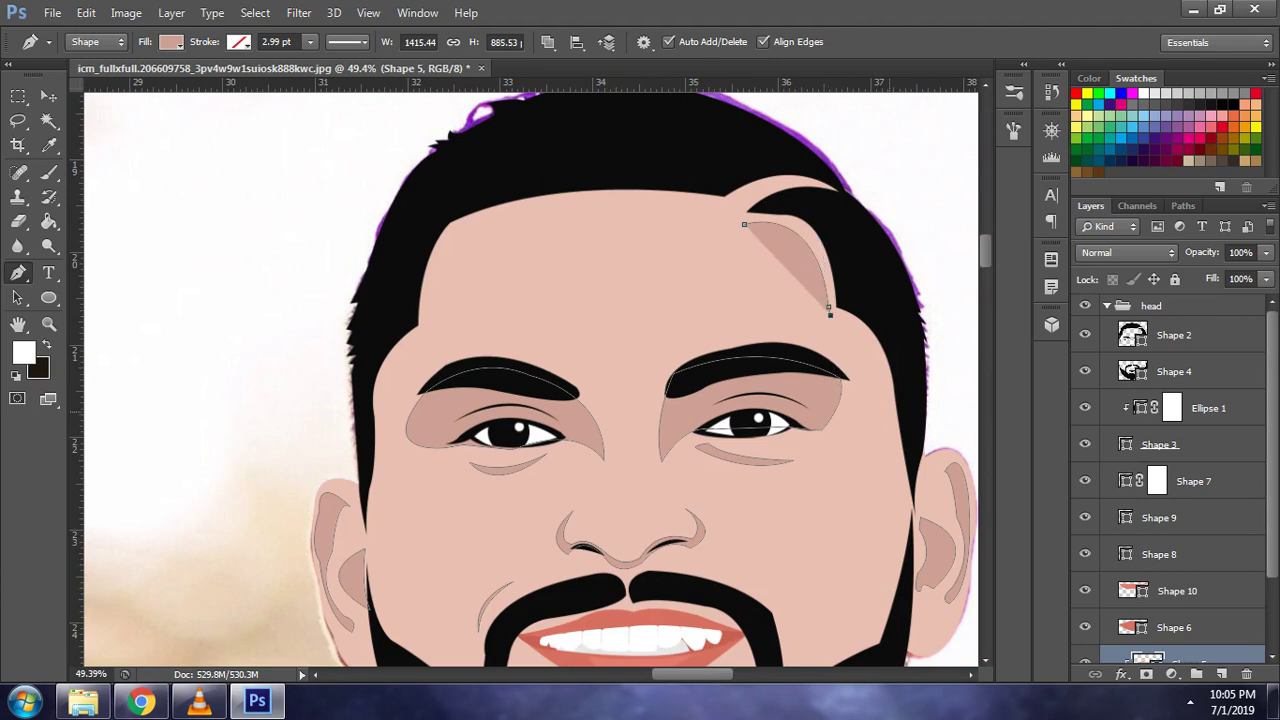
{"action": "left_click_drag", "start_coordinate": [890, 453], "coordinate": [892, 576]}
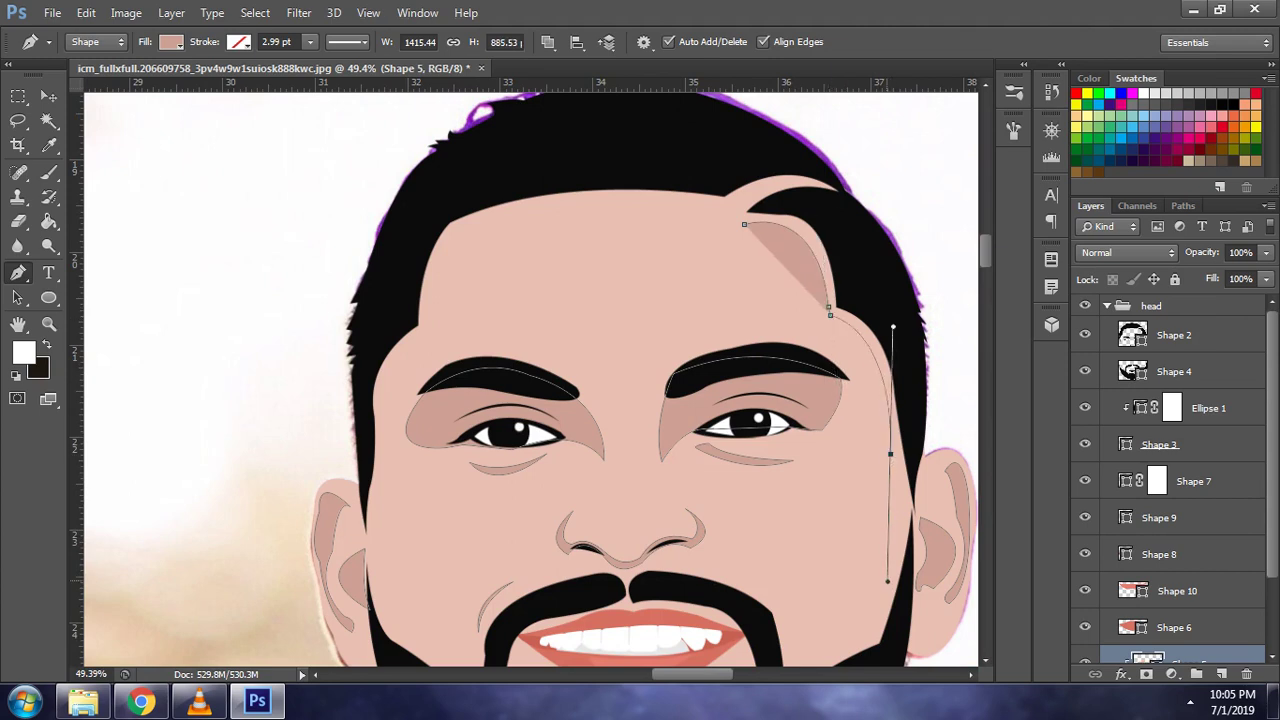
{"action": "key", "text": "ctrl+z"}
{"action": "left_click_drag", "start_coordinate": [898, 473], "coordinate": [911, 612]}
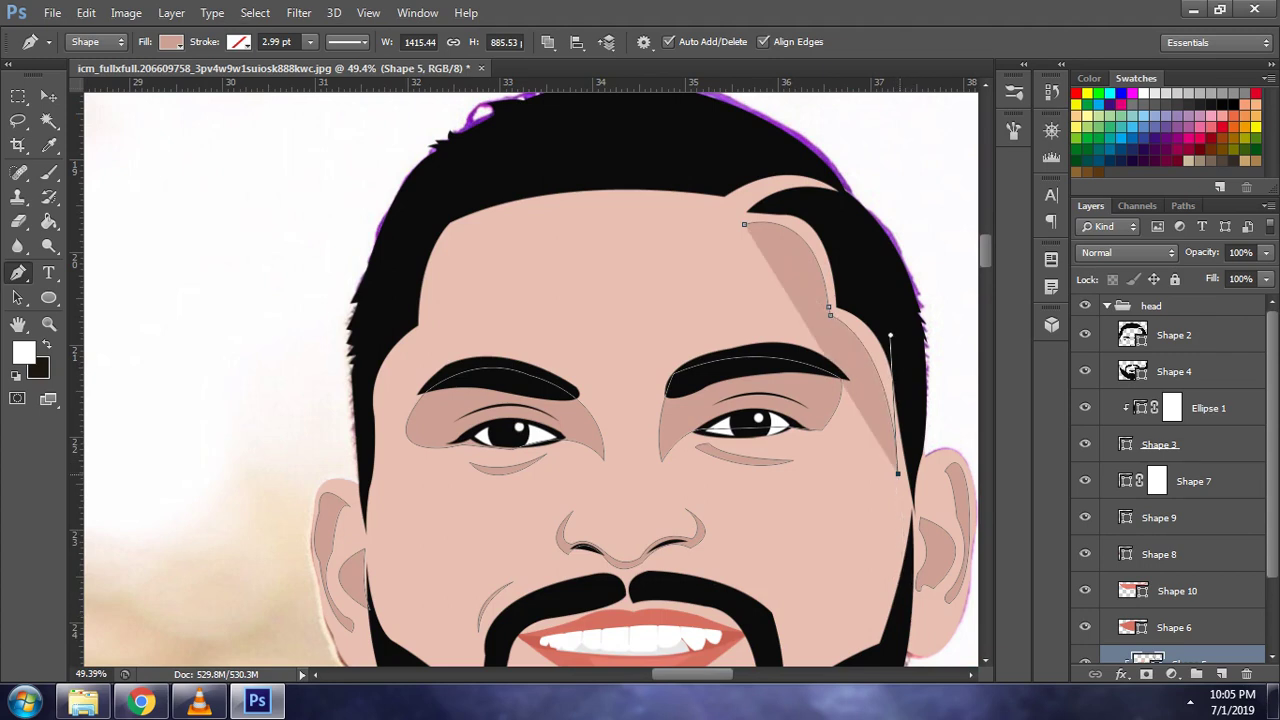
- Continue the outline along the beard edge and back up the right jaw
{"action": "scroll", "coordinate": [911, 612], "scroll_direction": "down", "scroll_amount": 2}
{"action": "scroll", "coordinate": [530, 380], "scroll_direction": "down", "scroll_amount": 2}
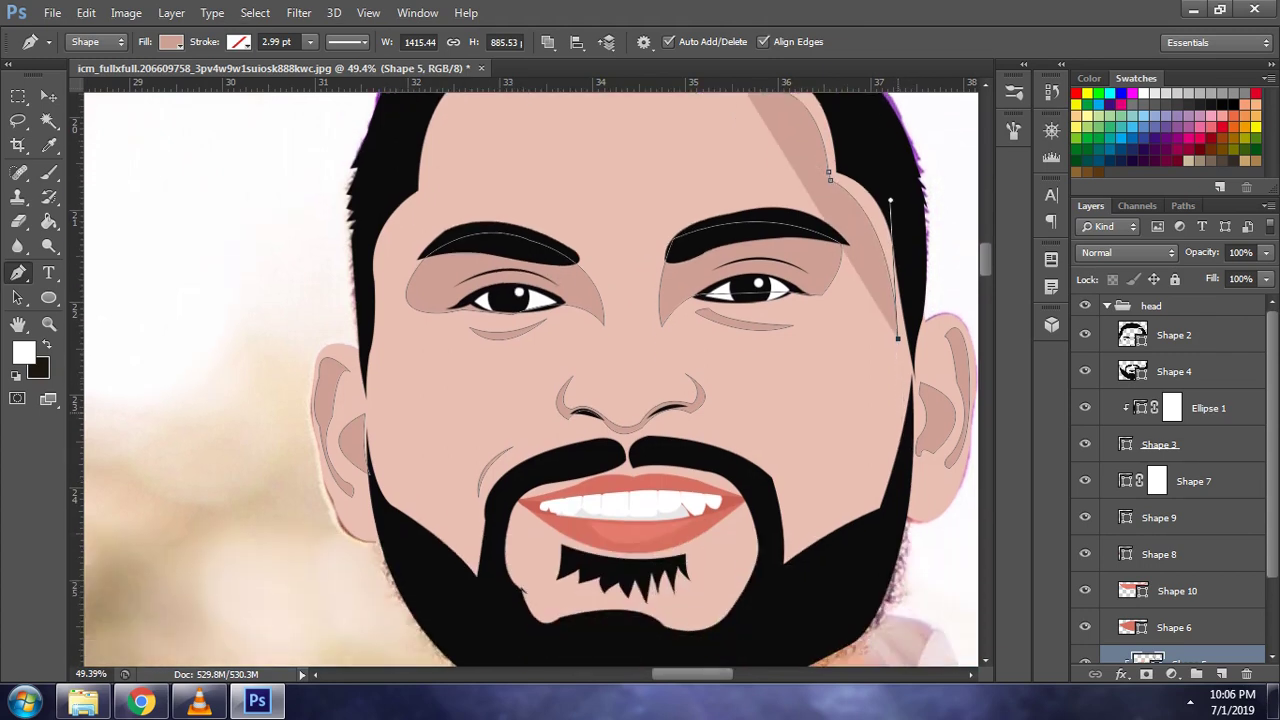
{"action": "left_click_drag", "start_coordinate": [875, 487], "coordinate": [850, 535]}
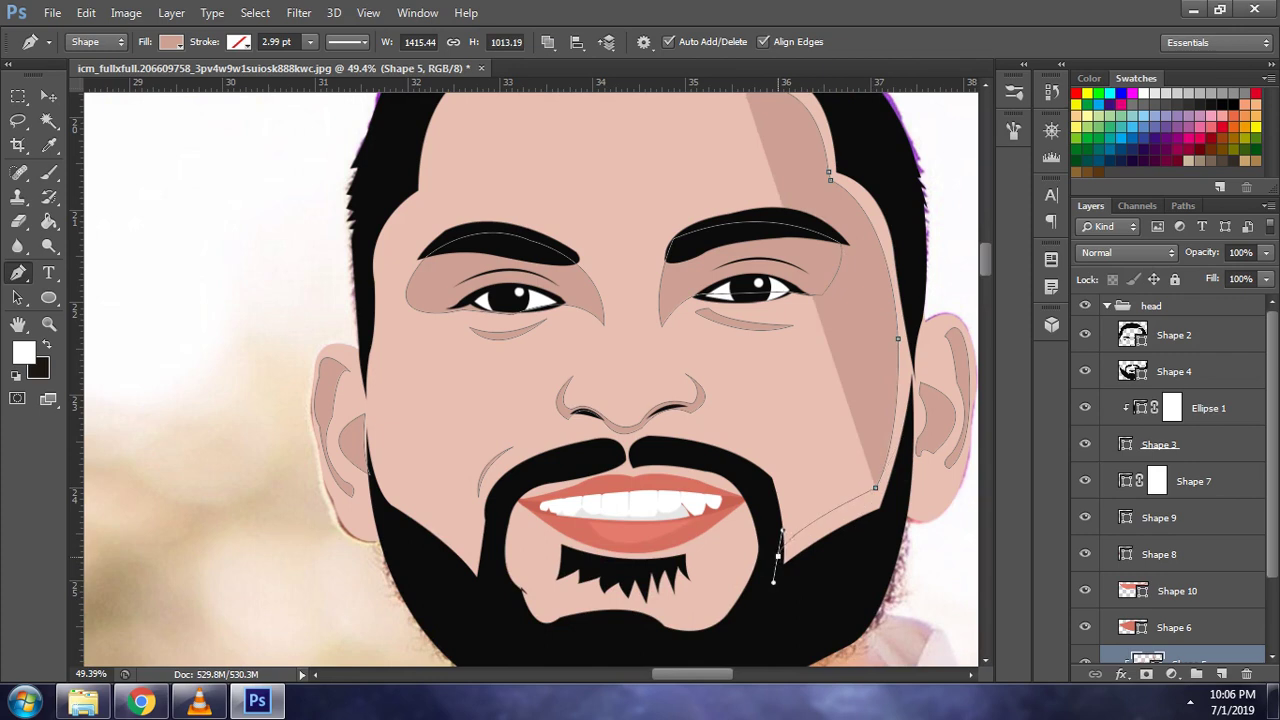
{"action": "left_click_drag", "start_coordinate": [778, 554], "coordinate": [767, 589]}
{"action": "scroll", "coordinate": [767, 589], "scroll_direction": "down", "scroll_amount": 1}
{"action": "left_click", "coordinate": [765, 592]}
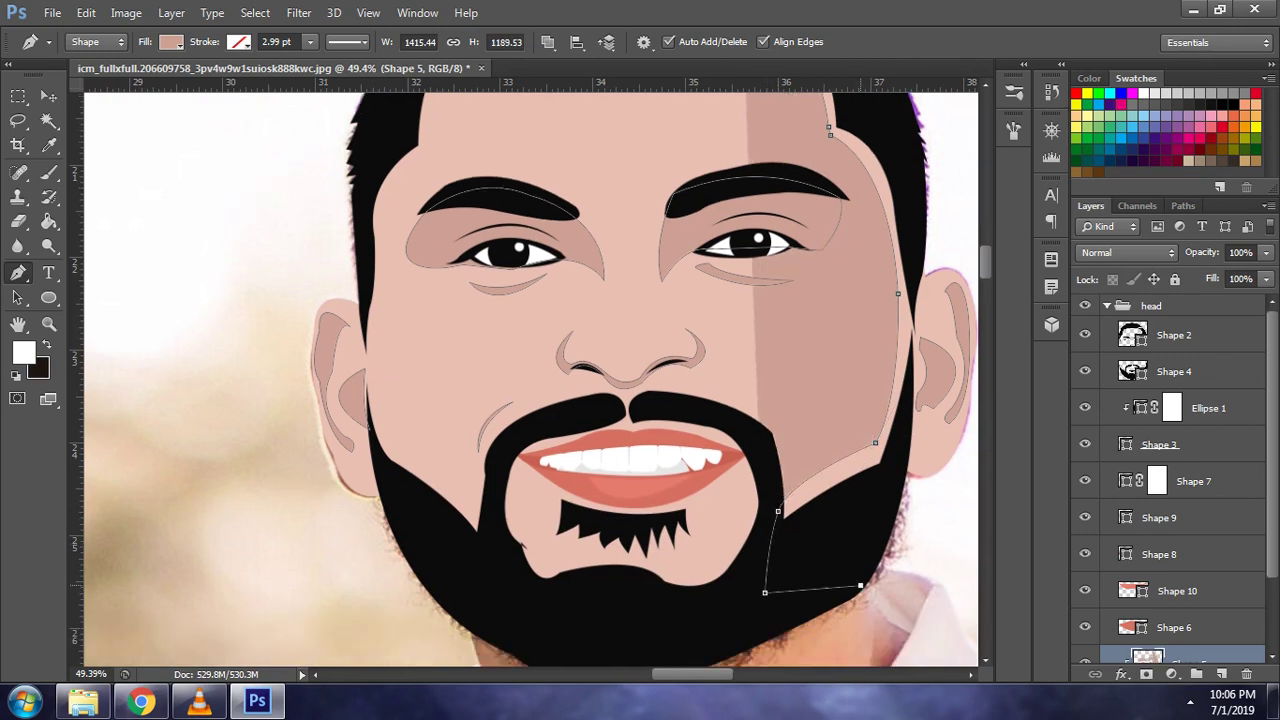
{"action": "left_click", "coordinate": [858, 588]}
{"action": "left_click", "coordinate": [898, 474]}
{"action": "left_click", "coordinate": [912, 391]}
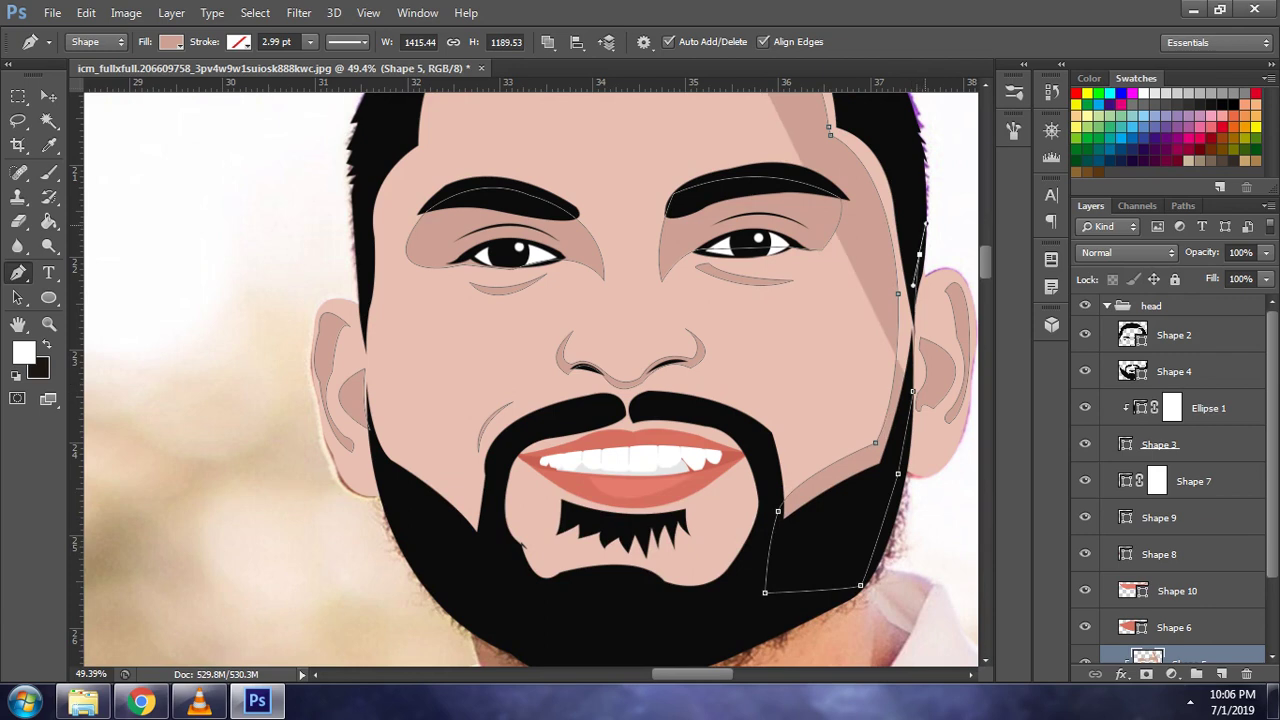
{"action": "left_click", "coordinate": [919, 254]}
- Carry the outline across the hairline, over the top of the hair and down to the left cheek
{"action": "scroll", "coordinate": [913, 215], "scroll_direction": "up", "scroll_amount": 1}
{"action": "scroll", "coordinate": [913, 215], "scroll_direction": "up", "scroll_amount": 3}
{"action": "left_click", "coordinate": [853, 158]}
{"action": "scroll", "coordinate": [853, 160], "scroll_direction": "up", "scroll_amount": 3}
{"action": "scroll", "coordinate": [853, 160], "scroll_direction": "up", "scroll_amount": 1}
{"action": "left_click_drag", "start_coordinate": [745, 171], "coordinate": [618, 171]}
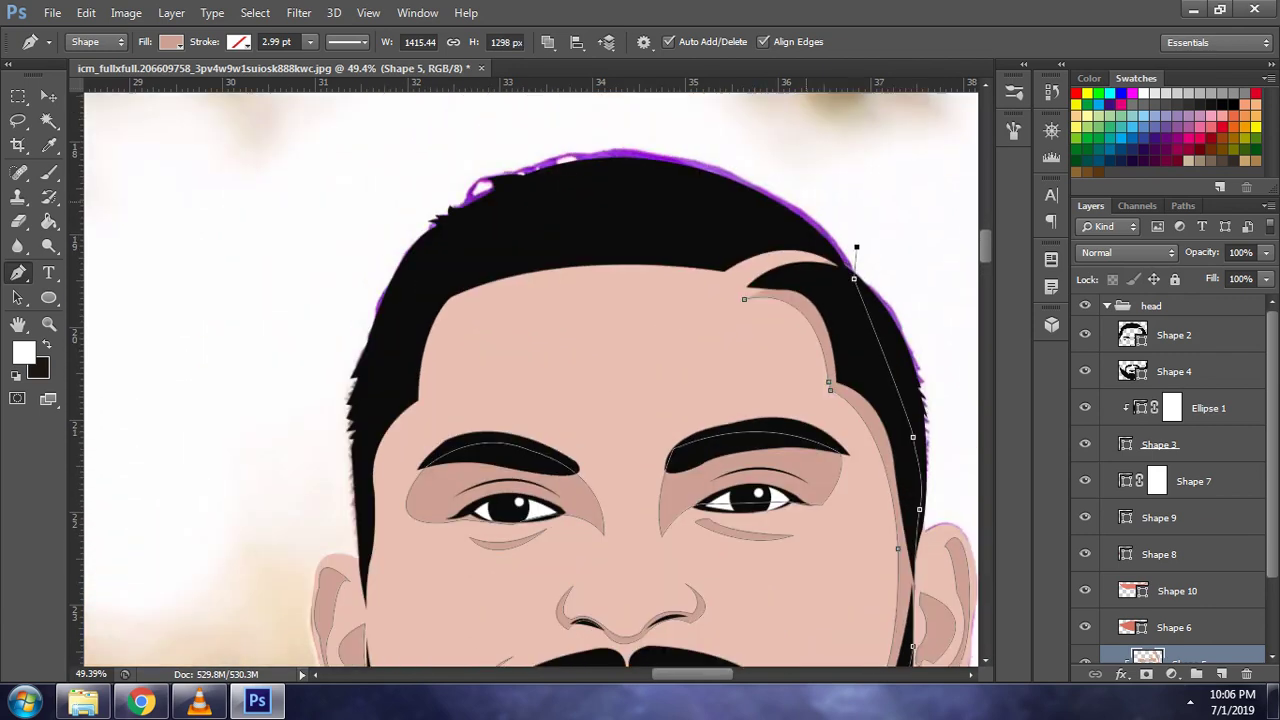
{"action": "left_click_drag", "start_coordinate": [434, 152], "coordinate": [341, 287]}
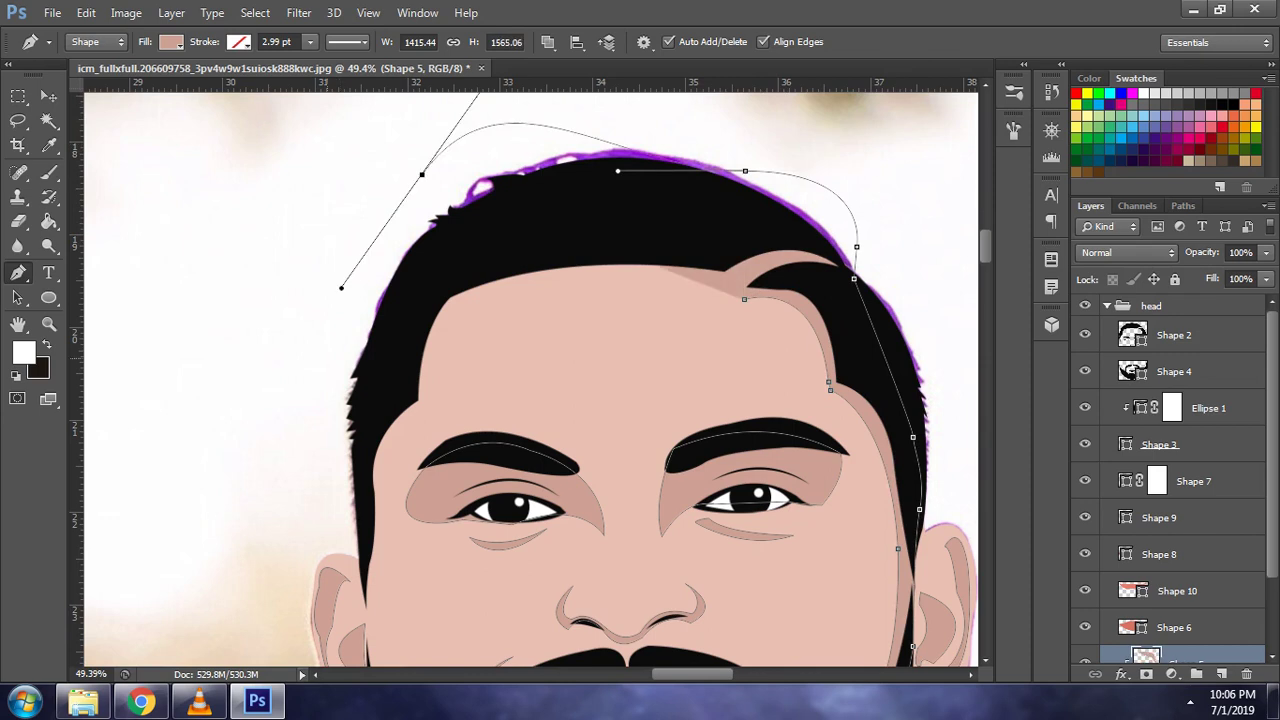
{"action": "scroll", "coordinate": [341, 287], "scroll_direction": "down", "scroll_amount": 3}
{"action": "left_click", "coordinate": [359, 436]}
{"action": "scroll", "coordinate": [359, 436], "scroll_direction": "down", "scroll_amount": 2}
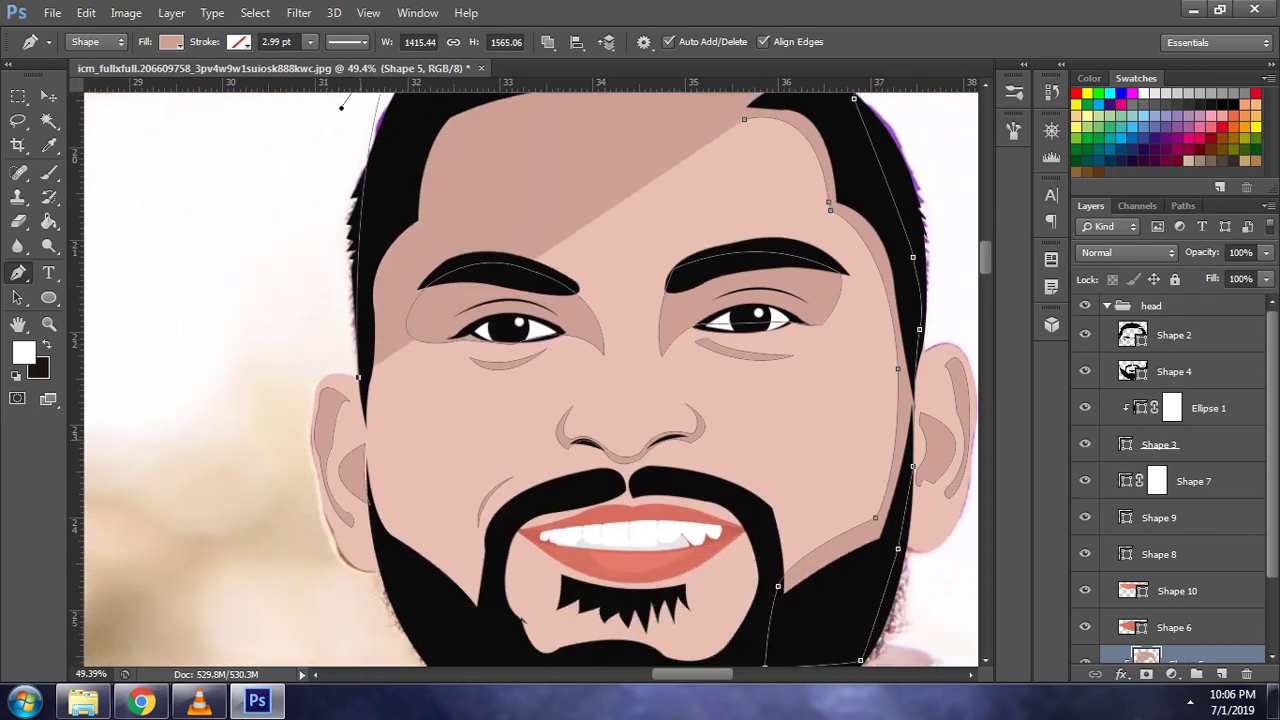
{"action": "scroll", "coordinate": [359, 436], "scroll_direction": "down", "scroll_amount": 1}
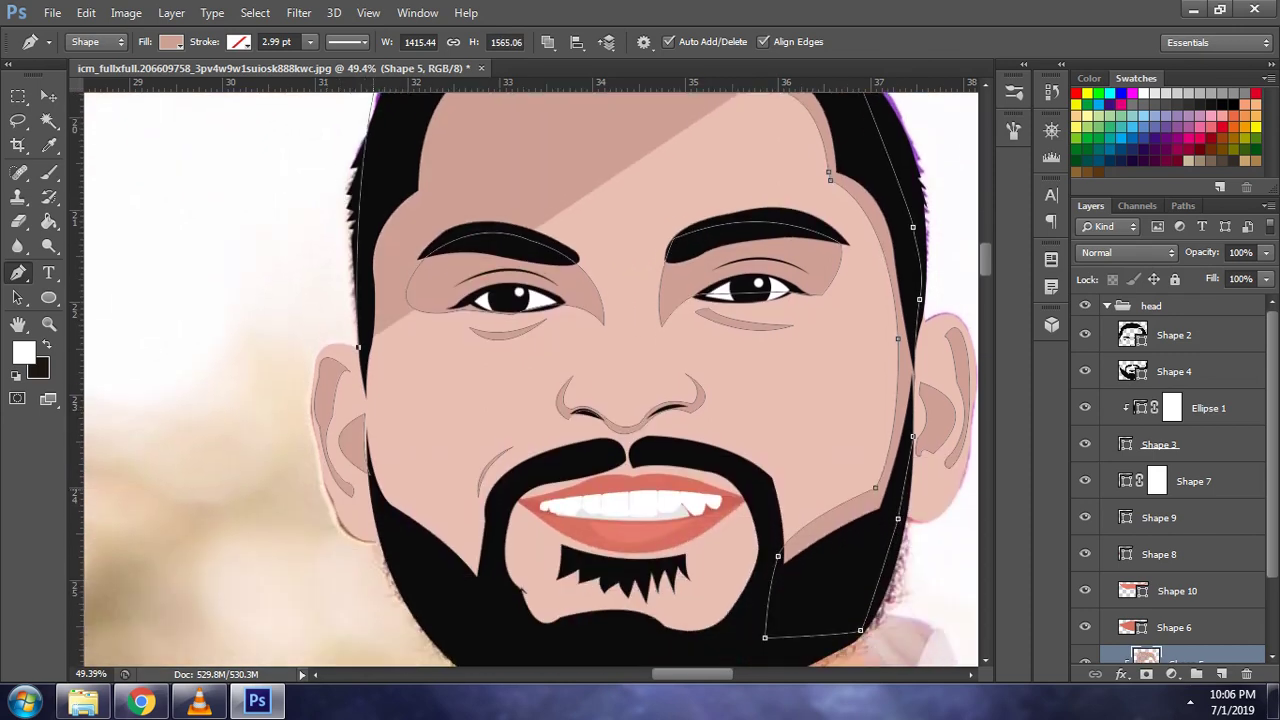
- Curve the outline along the left jaw, up the cheek and forehead, closing it at the start
{"action": "mouse_move", "coordinate": [374, 499]}
{"action": "left_mouse_down"}
{"action": "mouse_move", "coordinate": [429, 572]}
{"action": "mouse_move", "coordinate": [482, 603]}
{"action": "left_mouse_up"}
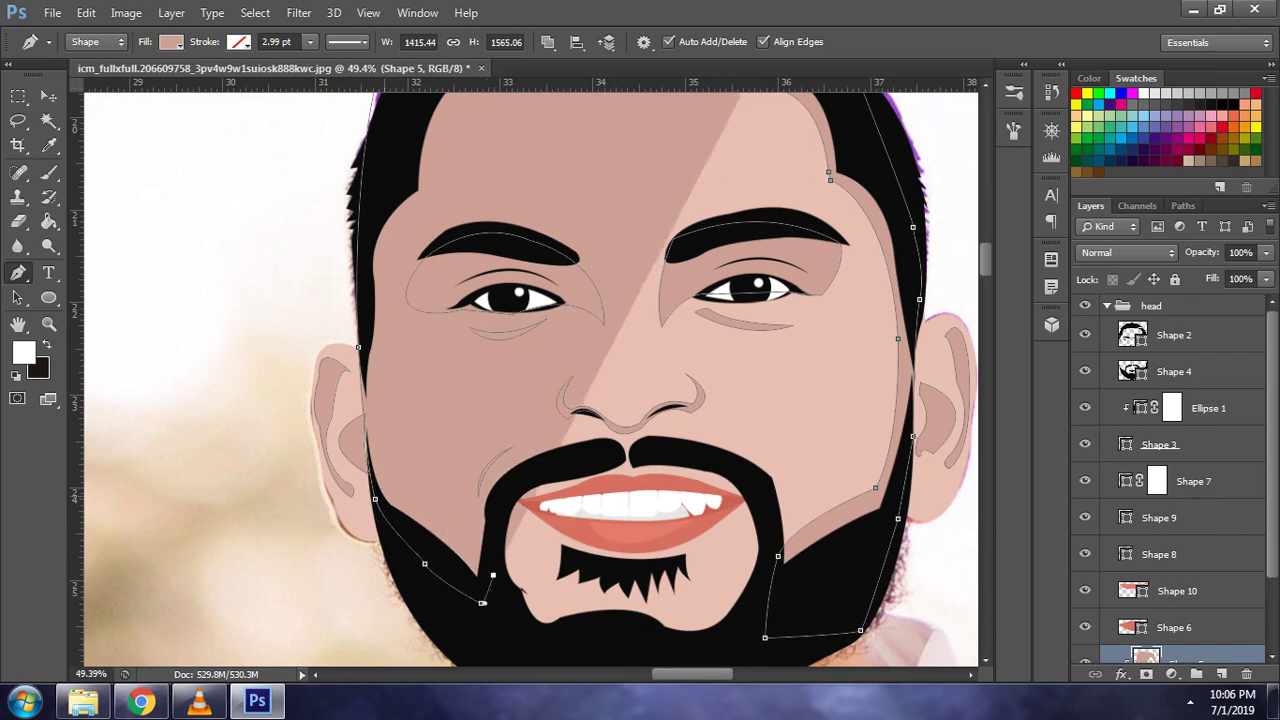
{"action": "left_click_drag", "start_coordinate": [389, 493], "coordinate": [446, 499]}
{"action": "left_click", "coordinate": [389, 493], "text": "alt"}
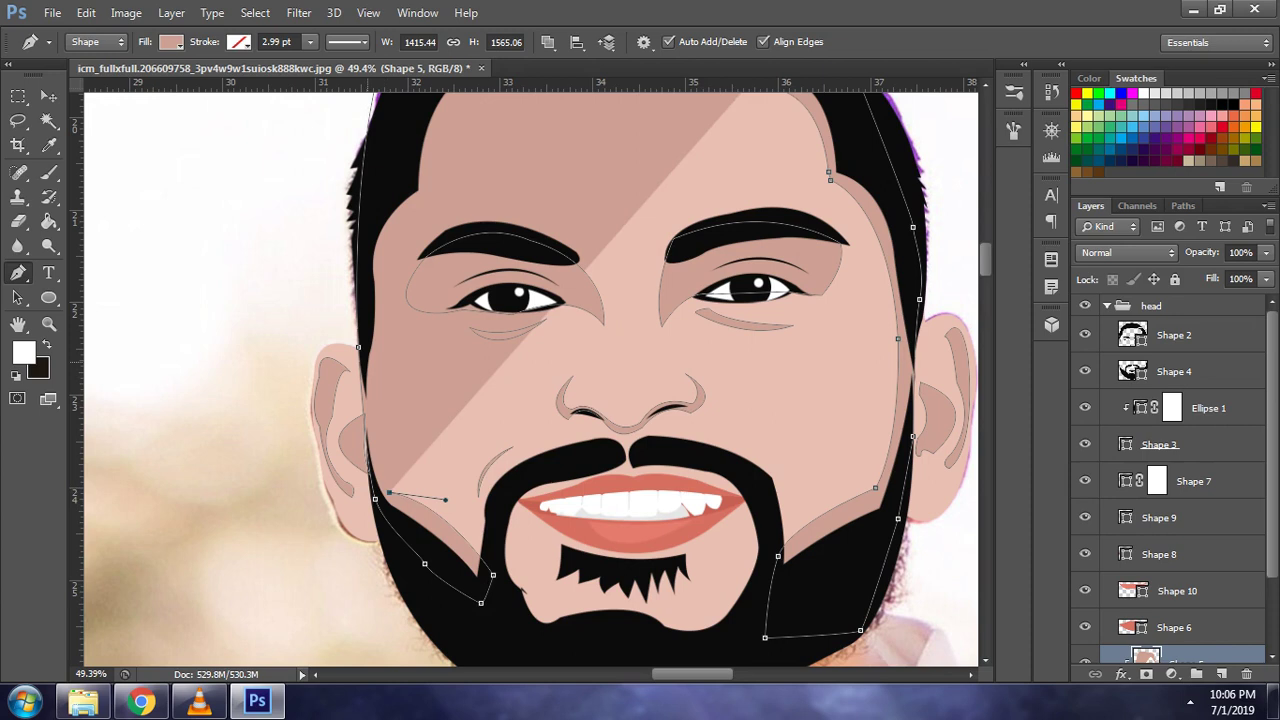
{"action": "left_click_drag", "start_coordinate": [368, 370], "coordinate": [364, 400]}
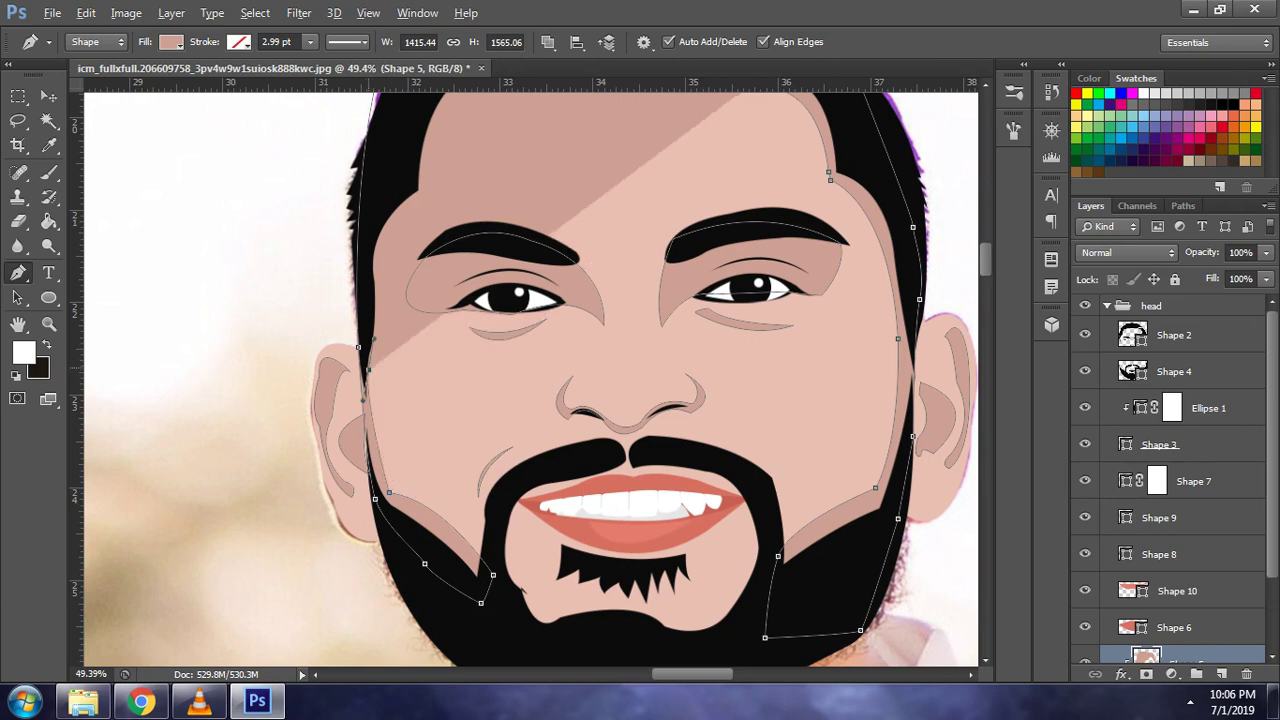
{"action": "left_click_drag", "start_coordinate": [384, 288], "coordinate": [390, 323]}
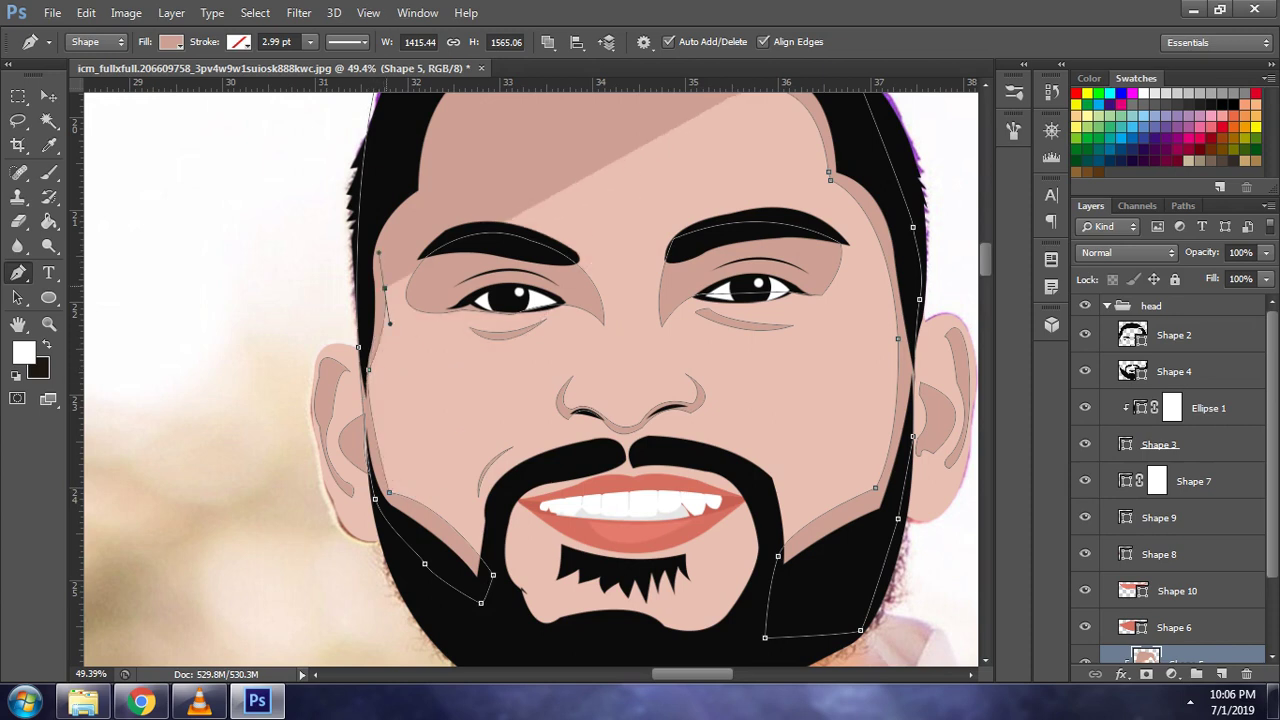
{"action": "left_click_drag", "start_coordinate": [424, 201], "coordinate": [476, 177]}
{"action": "scroll", "coordinate": [530, 380], "scroll_direction": "up", "scroll_amount": 3}
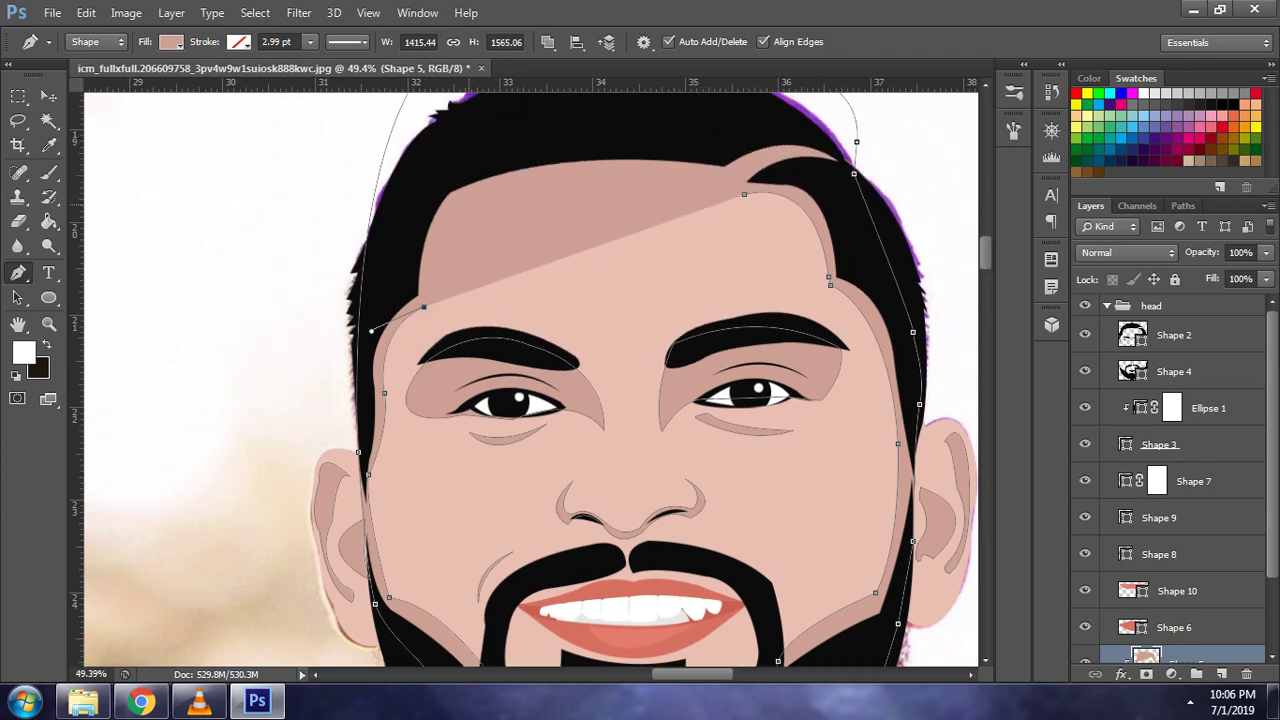
{"action": "left_click_drag", "start_coordinate": [466, 200], "coordinate": [507, 187]}
{"action": "left_click", "coordinate": [744, 193]}
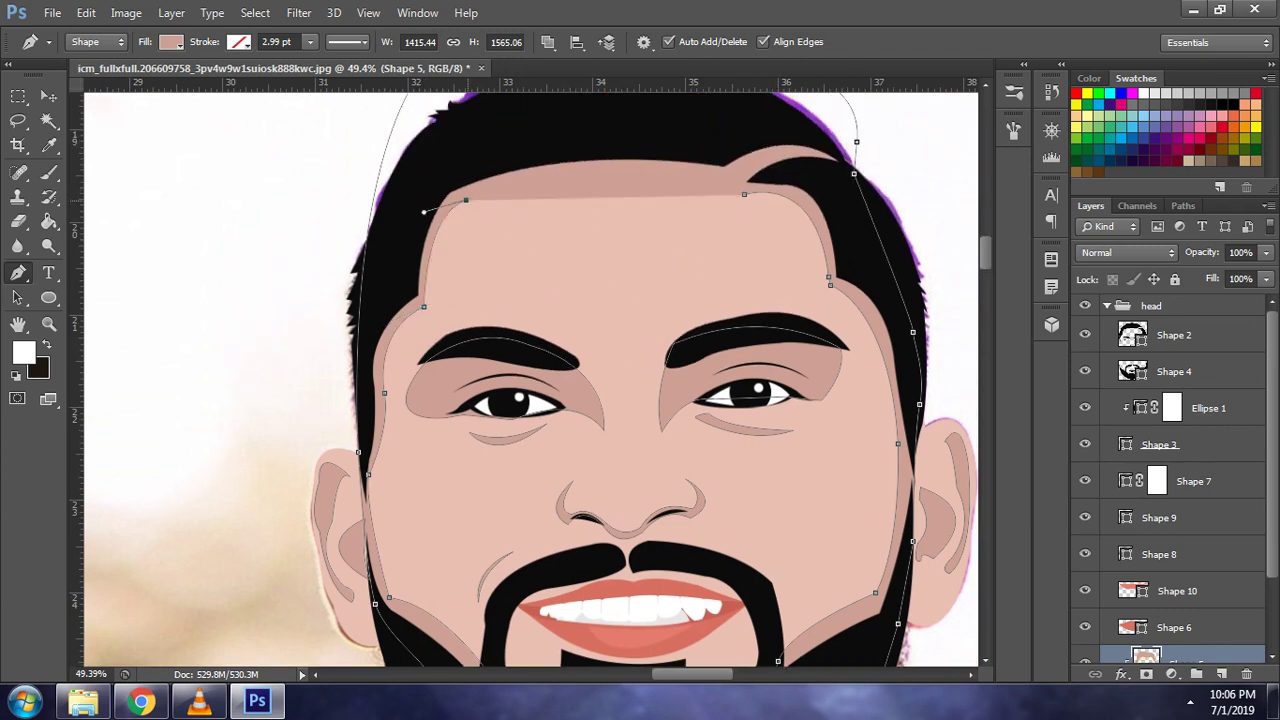
- Bend the forehead edge to follow the hairline and finish the path
{"action": "left_click_drag", "start_coordinate": [713, 176], "coordinate": [888, 193]}
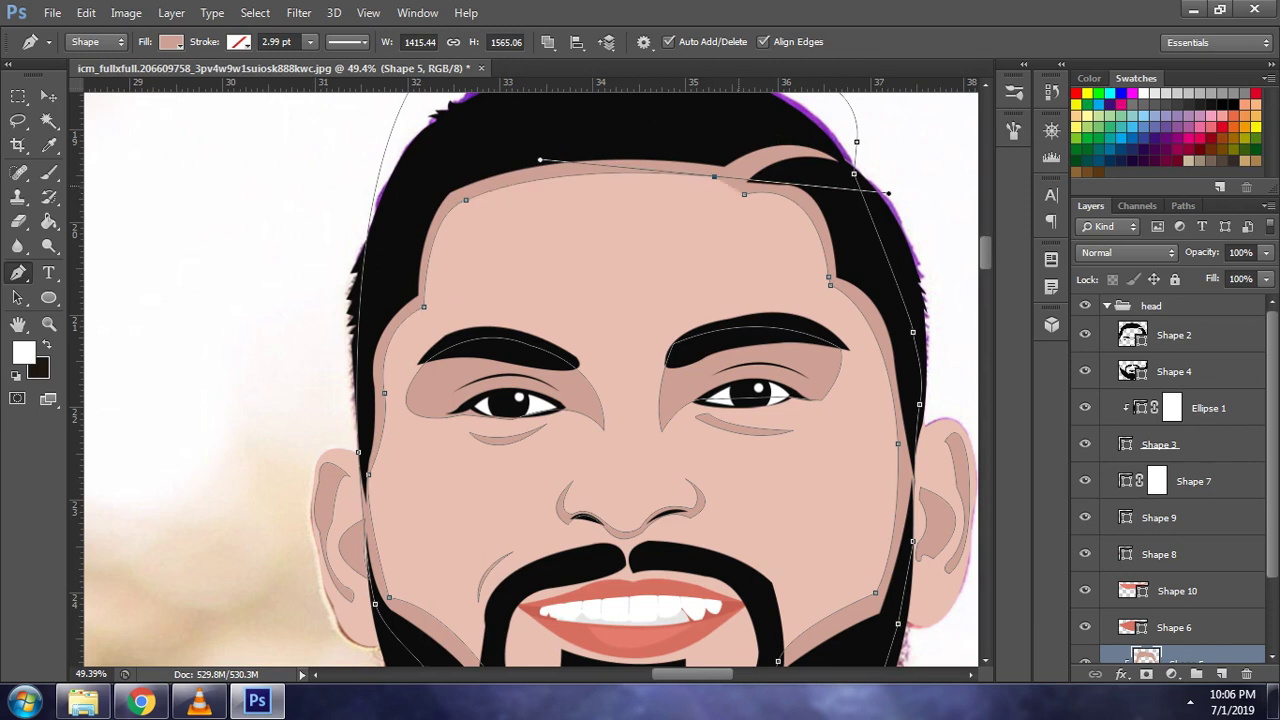
{"action": "left_click", "coordinate": [742, 170]}
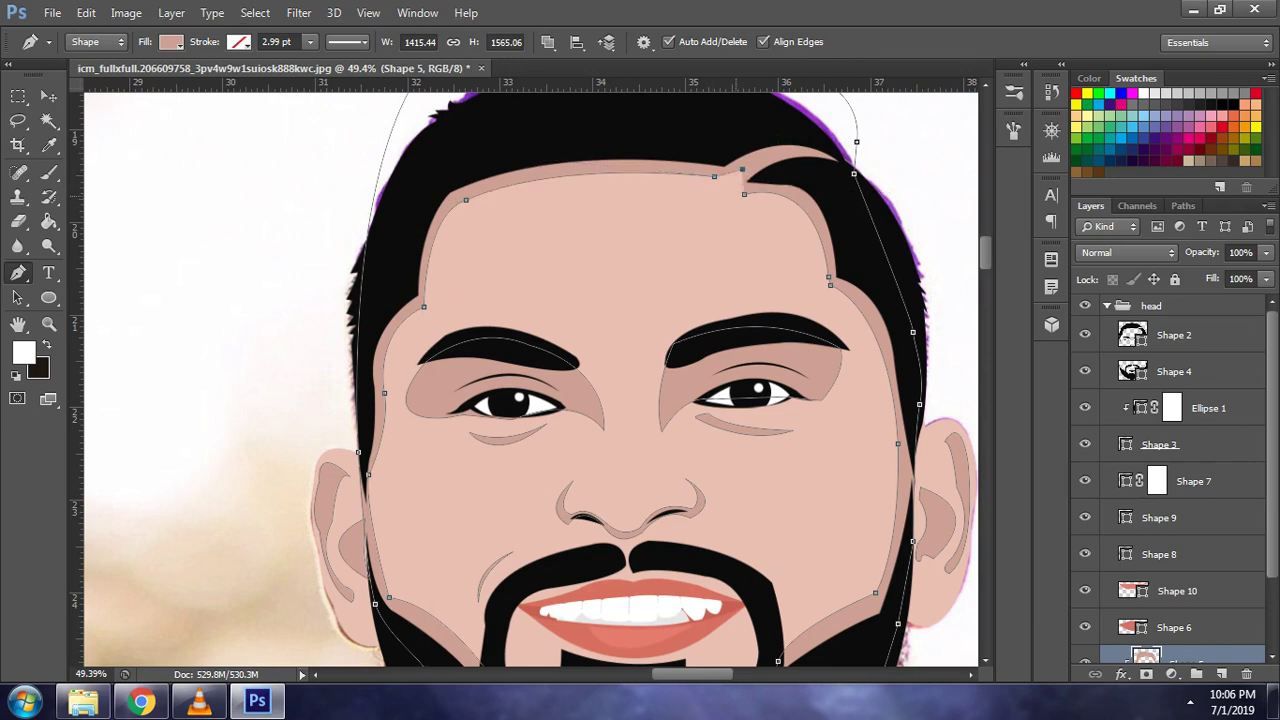
{"action": "key", "text": "Return"}
{"action": "scroll", "coordinate": [798, 236], "scroll_direction": "down", "scroll_amount": 5}
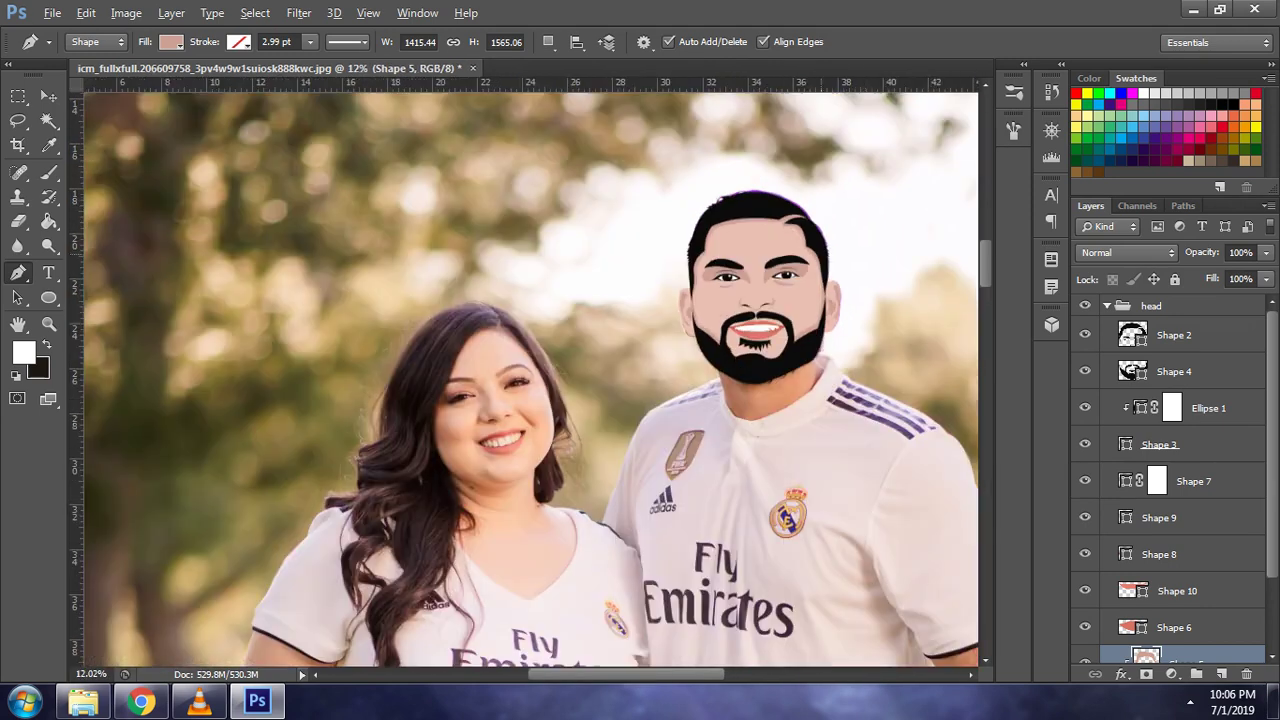
- Select Shape 5 and set its path operation to Combine Shapes
{"action": "scroll", "coordinate": [883, 283], "scroll_direction": "up", "scroll_amount": 1}
{"action": "scroll", "coordinate": [883, 283], "scroll_direction": "up", "scroll_amount": 1}
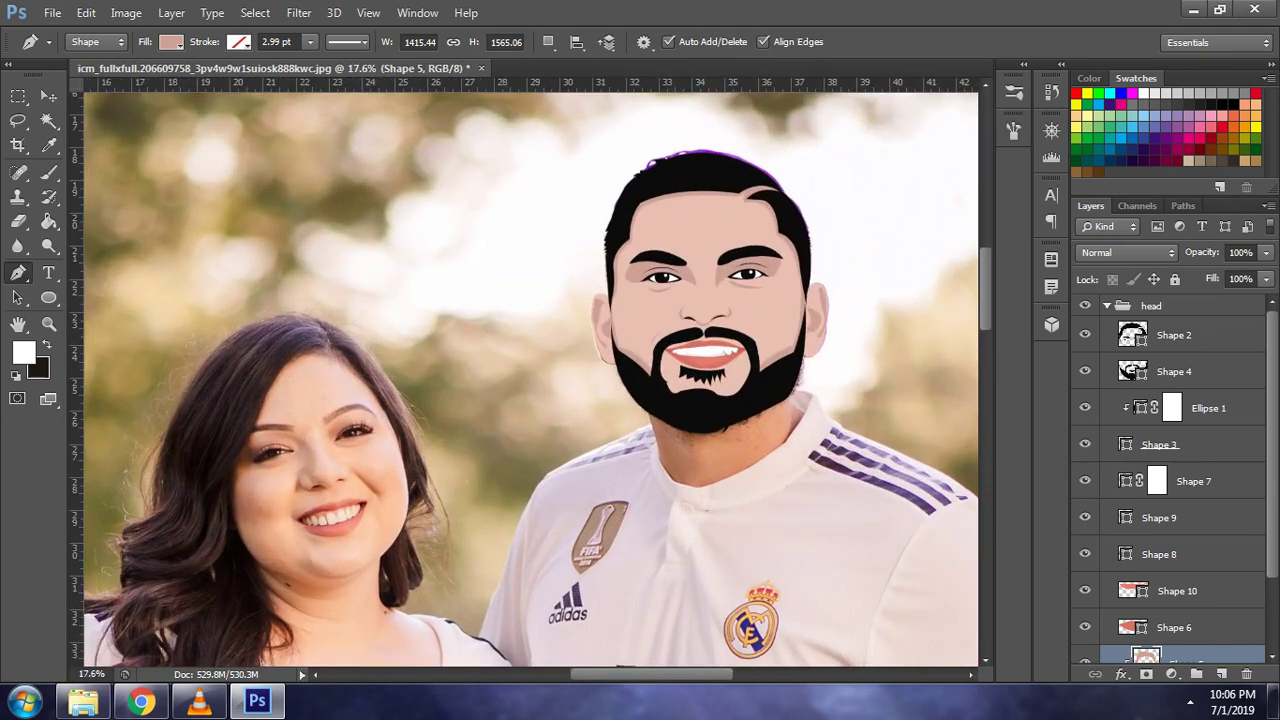
{"action": "left_click", "coordinate": [1085, 305]}
{"action": "left_click", "coordinate": [1085, 305]}
{"action": "scroll", "coordinate": [1170, 480], "scroll_direction": "down", "scroll_amount": 3}
{"action": "left_click", "coordinate": [1146, 572]}
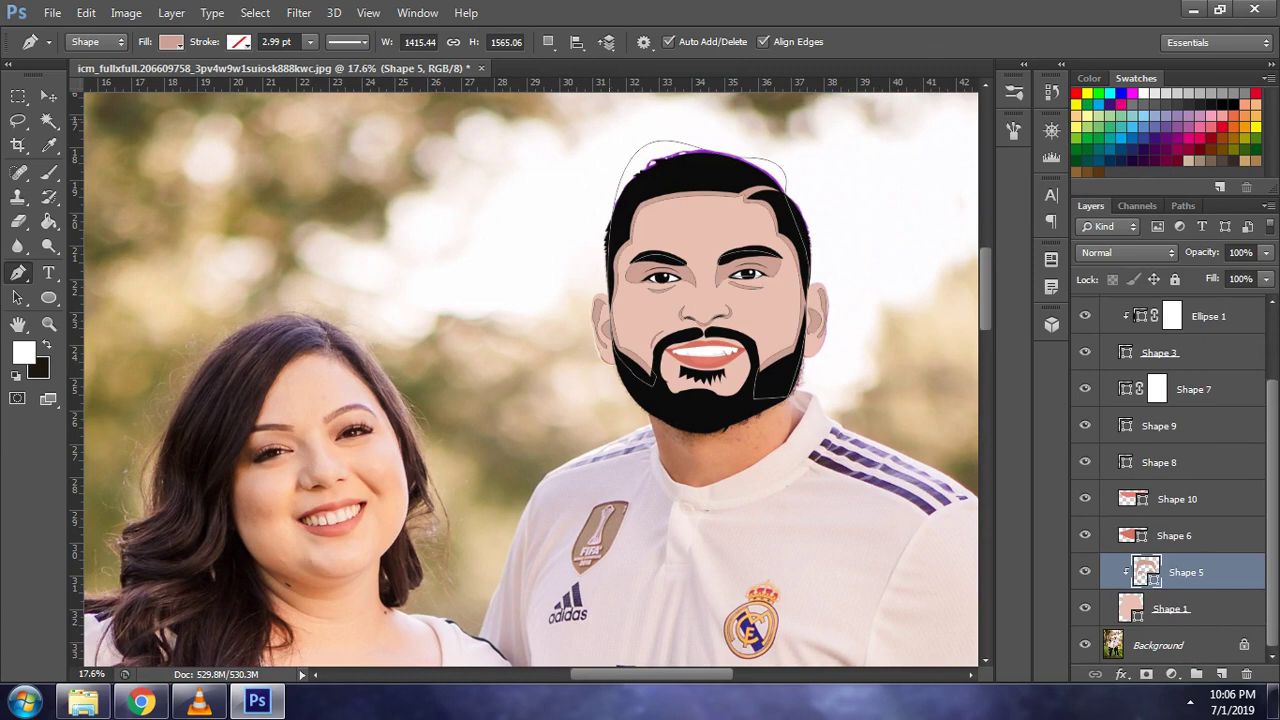
{"action": "left_click", "coordinate": [548, 41]}
{"action": "left_click", "coordinate": [600, 82]}
- Zoom in and toggle the cartoon shapes to check the chin in the photo
{"action": "scroll", "coordinate": [766, 352], "scroll_direction": "up", "scroll_amount": 2}
{"action": "scroll", "coordinate": [766, 352], "scroll_direction": "up", "scroll_amount": 3}
{"action": "scroll", "coordinate": [766, 352], "scroll_direction": "up", "scroll_amount": 3}
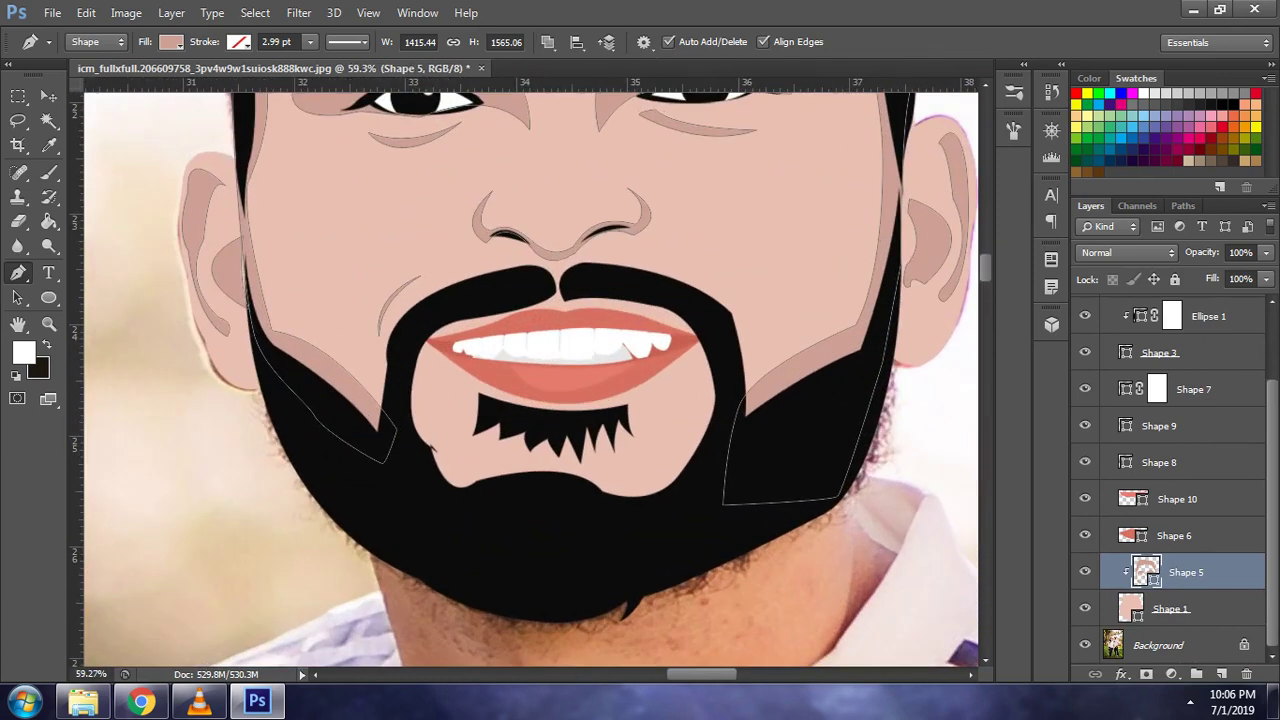
{"action": "scroll", "coordinate": [1170, 450], "scroll_direction": "up", "scroll_amount": 2}
{"action": "left_click", "coordinate": [1085, 305]}
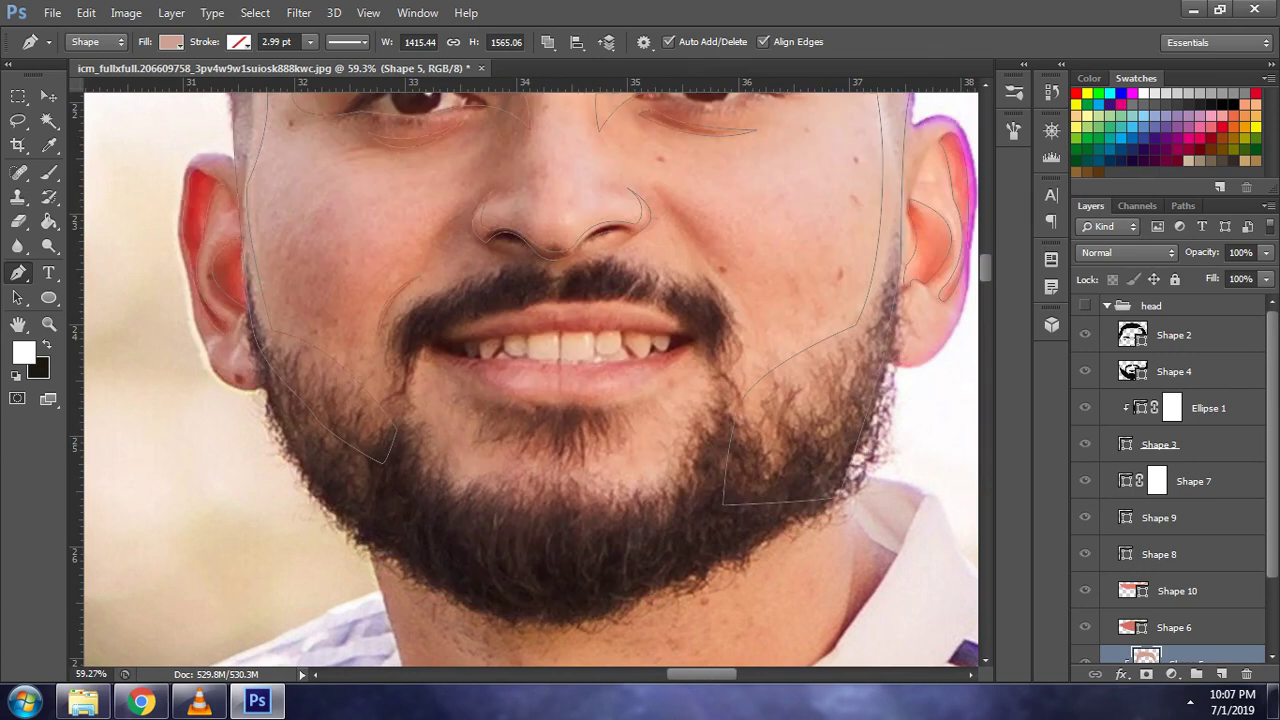
{"action": "left_click", "coordinate": [1085, 305]}
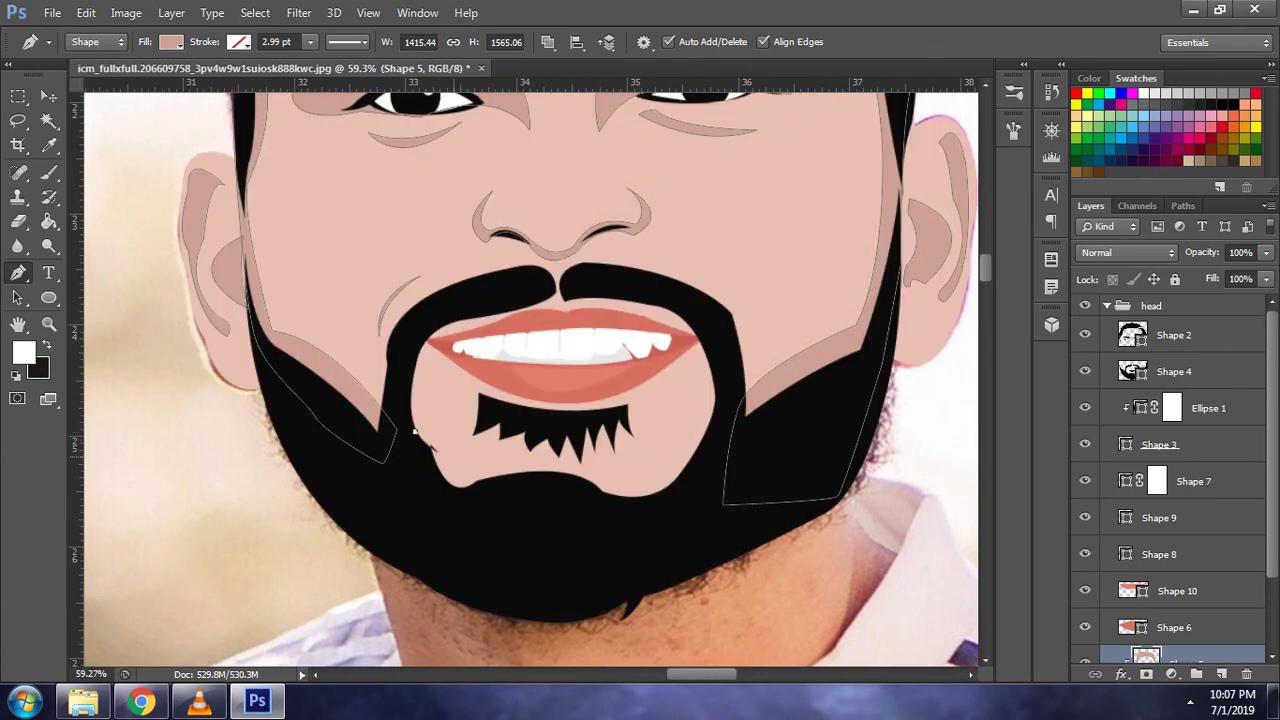
- Draw a closed chin patch below the lower lip, then select the goatee piece on Shape 4
{"action": "left_click_drag", "start_coordinate": [446, 454], "coordinate": [452, 467]}
{"action": "left_click_drag", "start_coordinate": [479, 468], "coordinate": [509, 463]}
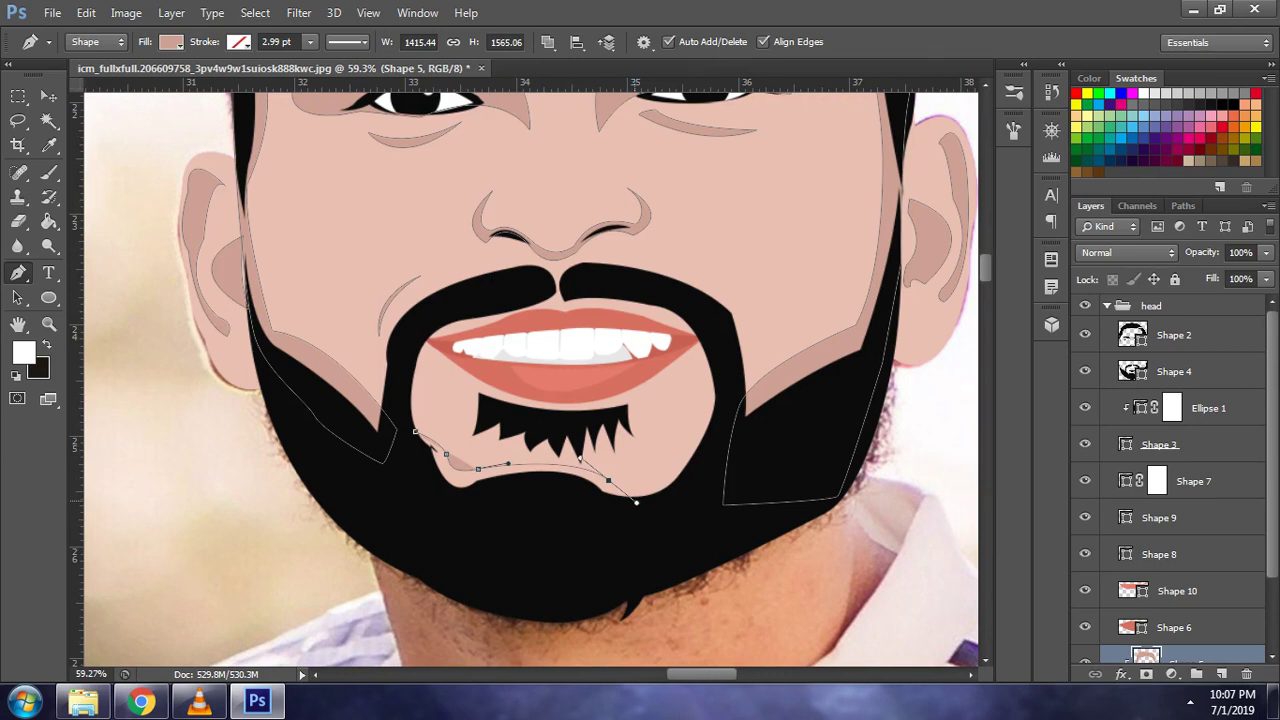
{"action": "mouse_move", "coordinate": [608, 481]}
{"action": "left_mouse_down"}
{"action": "mouse_move", "coordinate": [622, 488]}
{"action": "mouse_move", "coordinate": [691, 459]}
{"action": "mouse_move", "coordinate": [698, 484]}
{"action": "left_mouse_up"}
{"action": "left_click", "coordinate": [675, 459], "text": "alt"}
{"action": "left_click", "coordinate": [713, 450]}
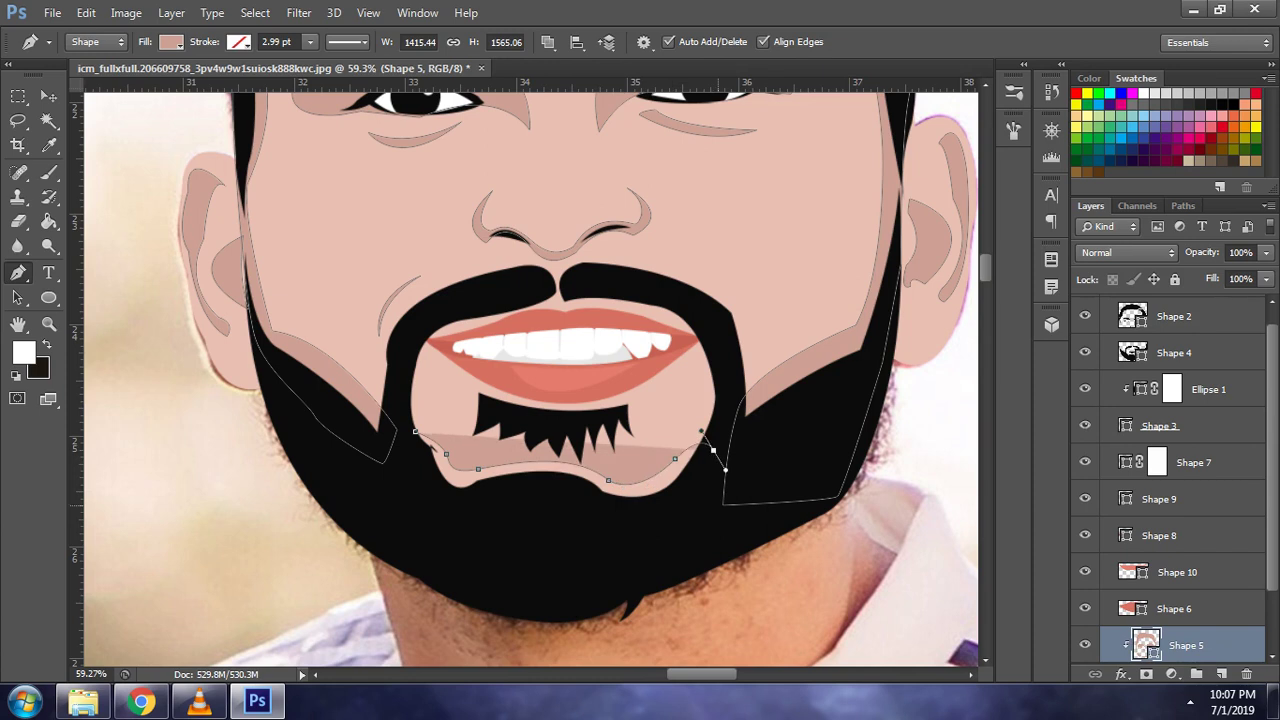
{"action": "left_click_drag", "start_coordinate": [712, 520], "coordinate": [687, 530]}
{"action": "left_click_drag", "start_coordinate": [514, 572], "coordinate": [497, 571]}
{"action": "left_click", "coordinate": [377, 462]}
{"action": "left_click", "coordinate": [415, 432]}
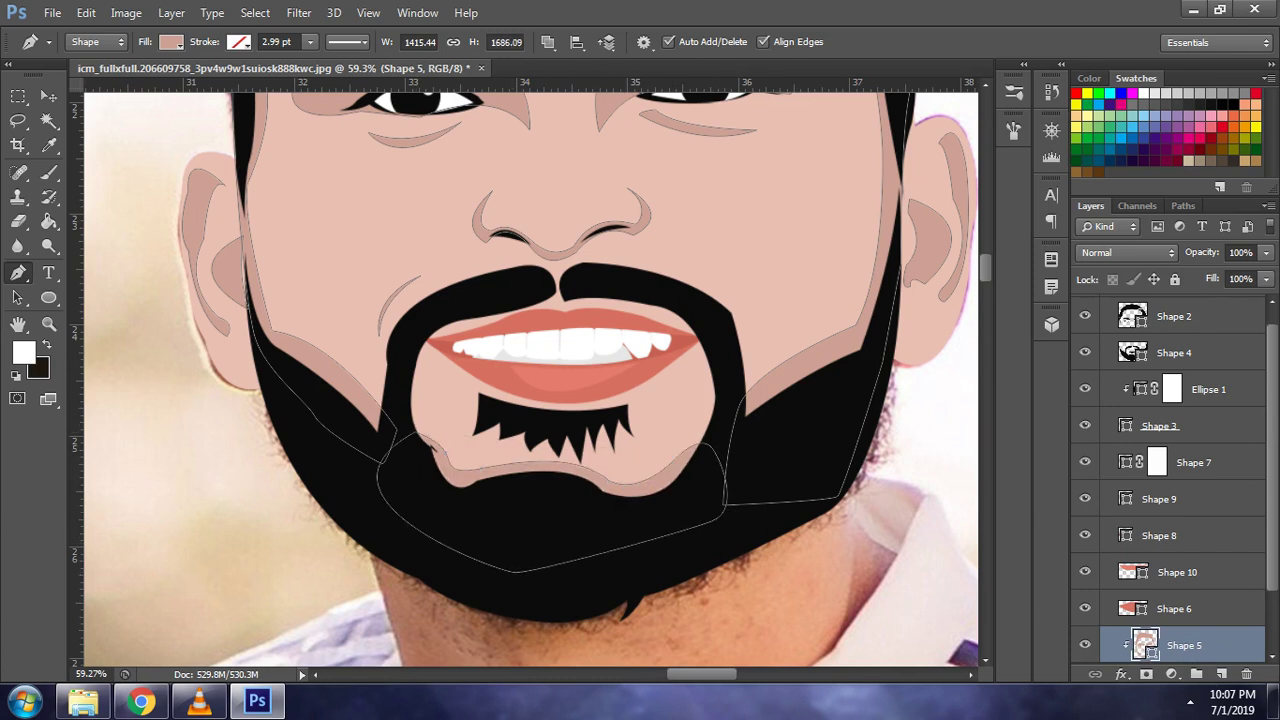
{"action": "left_click", "coordinate": [730, 312], "text": "ctrl"}
{"action": "left_click", "coordinate": [614, 445], "text": "ctrl"}
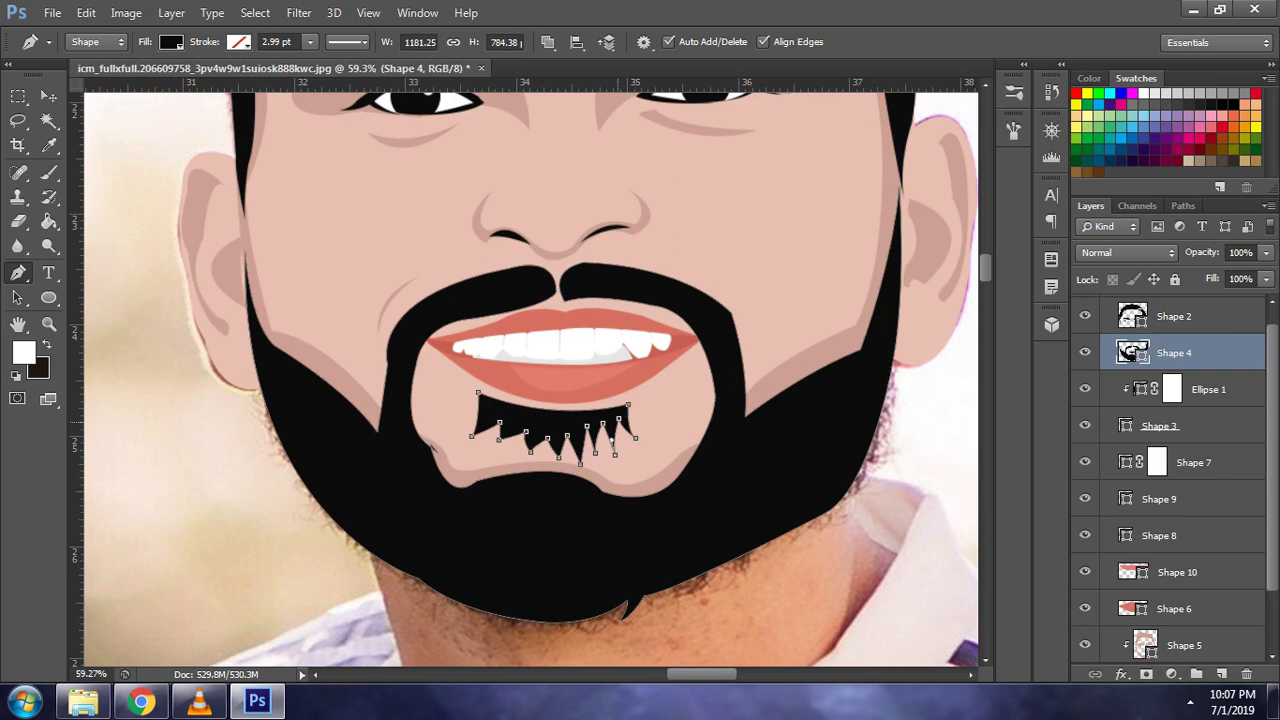
- Nudge the goatee up with Free Transform, keeping its tilt near level
{"action": "key", "text": "ctrl+t"}
{"action": "key", "text": "Up"}
{"action": "key", "text": "Up"}
{"action": "key", "text": "Up"}
{"action": "key", "text": "Up"}
{"action": "key", "text": "Up"}
{"action": "key", "text": "Up"}
{"action": "key", "text": "Up"}
{"action": "key", "text": "Up"}
{"action": "key", "text": "Up"}
{"action": "key", "text": "Up"}
{"action": "key", "text": "Up"}
{"action": "key", "text": "Up"}
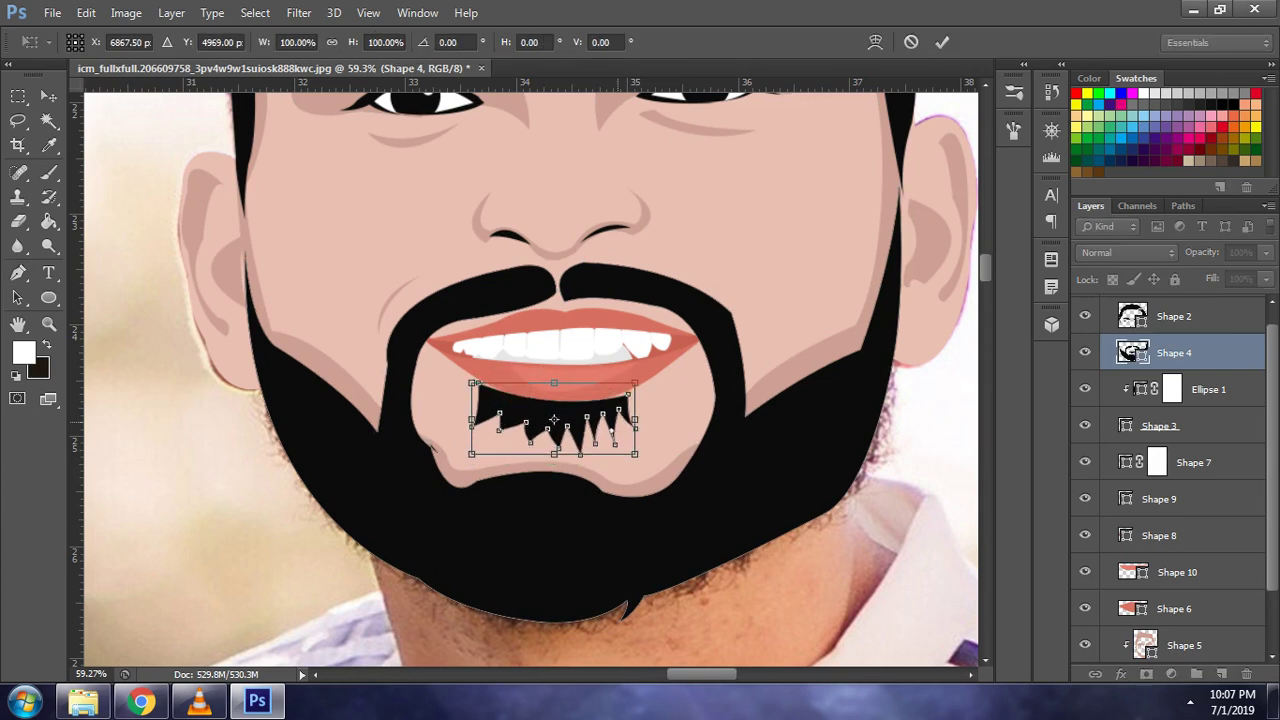
{"action": "scroll", "coordinate": [530, 380], "scroll_direction": "up", "scroll_amount": 1}
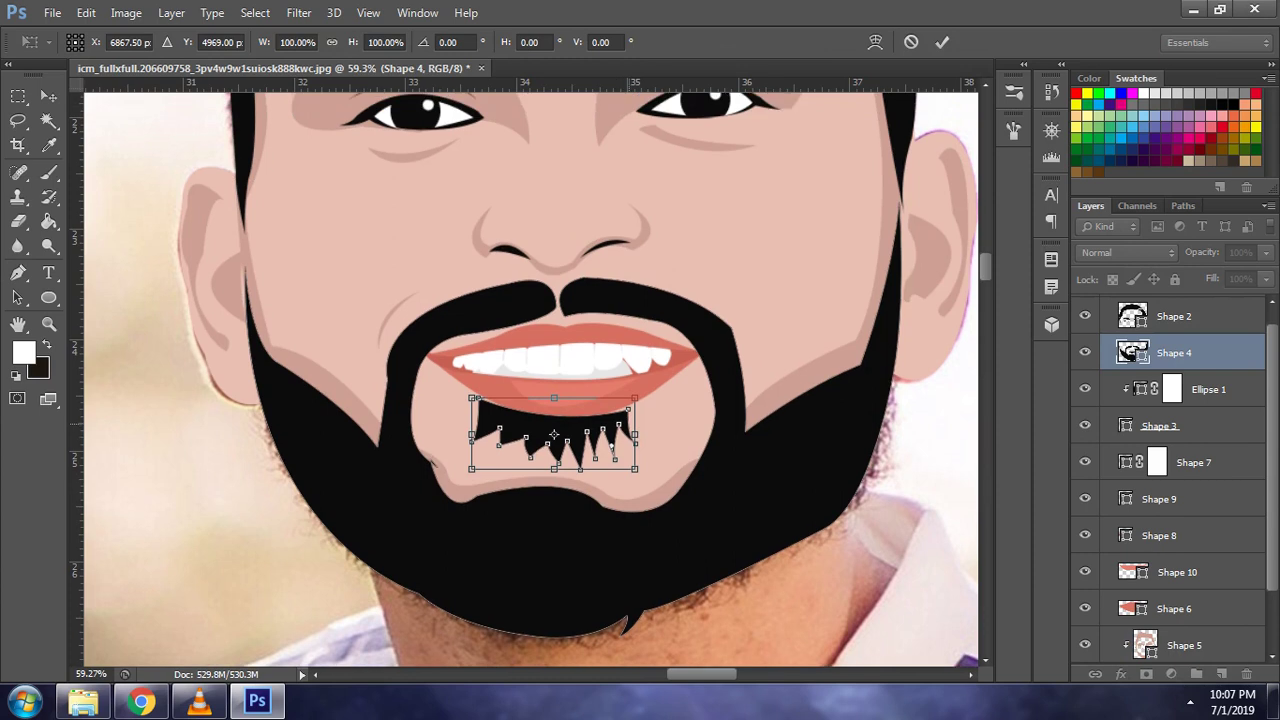
{"action": "left_click_drag", "start_coordinate": [662, 468], "coordinate": [665, 461]}
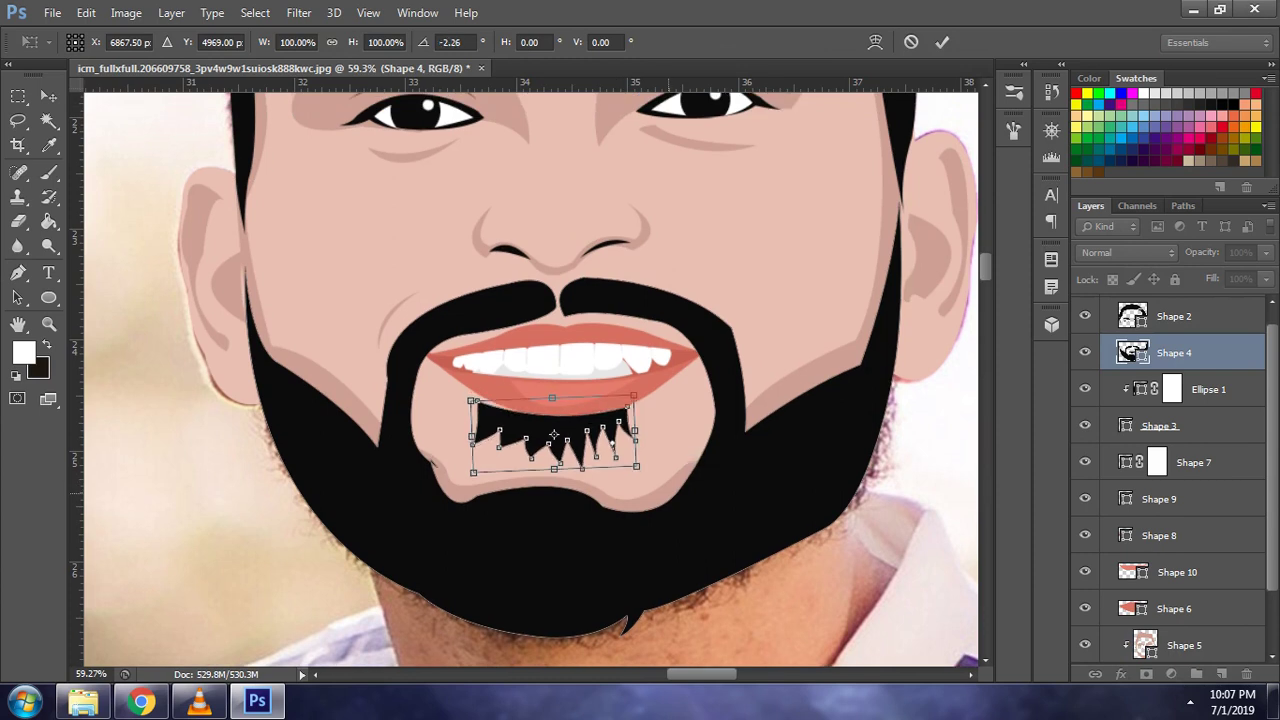
{"action": "left_click_drag", "start_coordinate": [665, 461], "coordinate": [688, 470]}
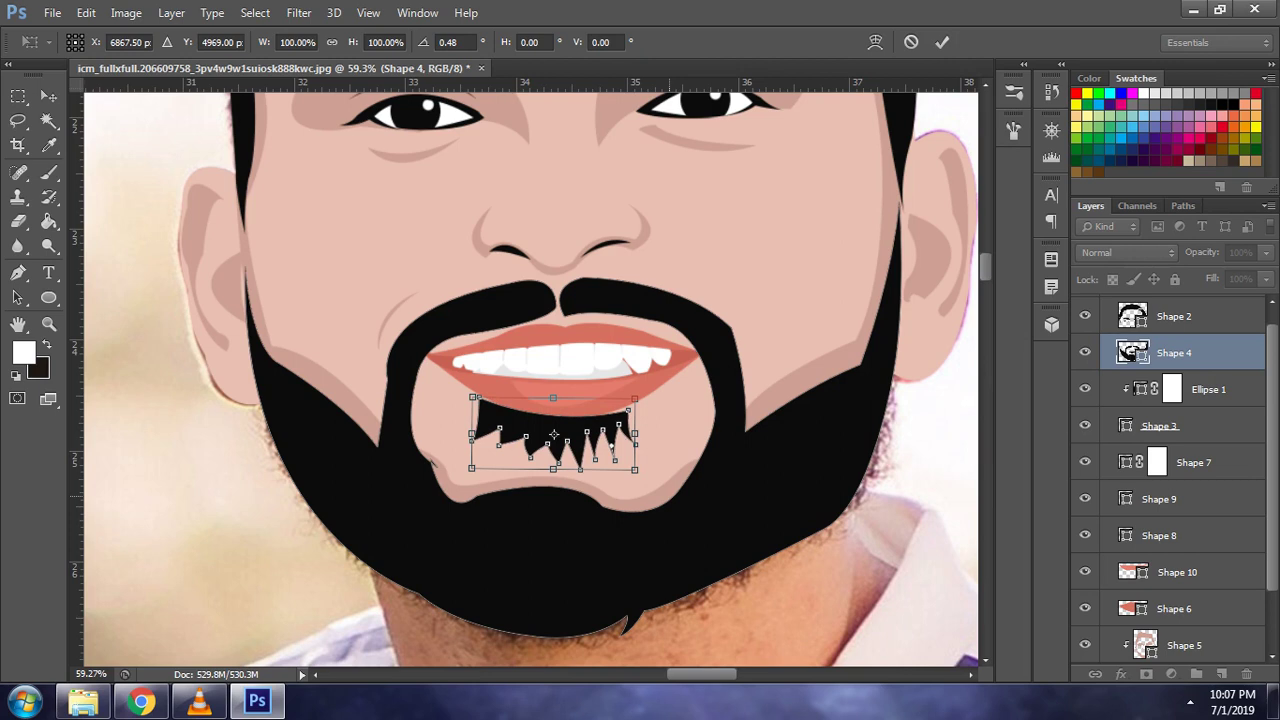
{"action": "key", "text": "Return"}
{"action": "key", "text": "p"}
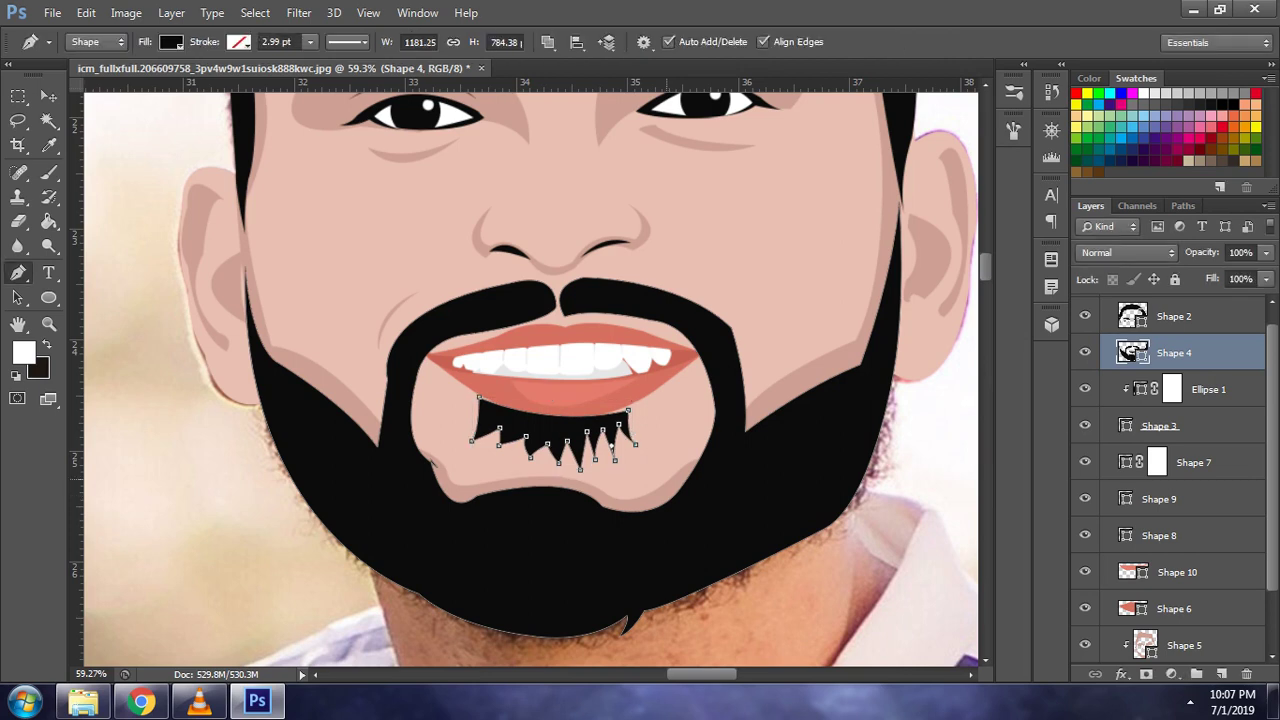
{"action": "scroll", "coordinate": [638, 458], "scroll_direction": "up", "scroll_amount": 2}
{"action": "scroll", "coordinate": [638, 458], "scroll_direction": "up", "scroll_amount": 3}
- Stretch the goatee patch slightly upward and add a layer mask to Shape 4
{"action": "key", "text": "ctrl+t"}
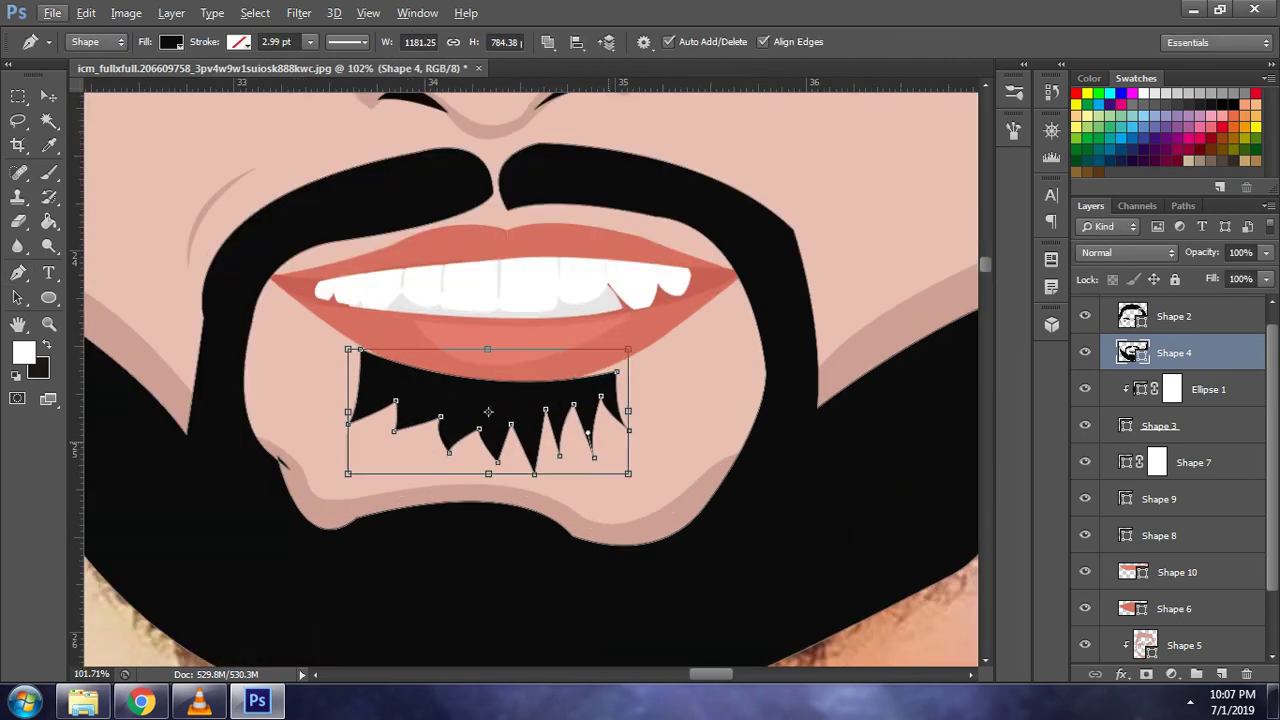
{"action": "left_click_drag", "start_coordinate": [488, 411], "coordinate": [489, 399]}
{"action": "key", "text": "Return"}
{"action": "key", "text": "Return"}
{"action": "left_click", "coordinate": [1146, 674]}
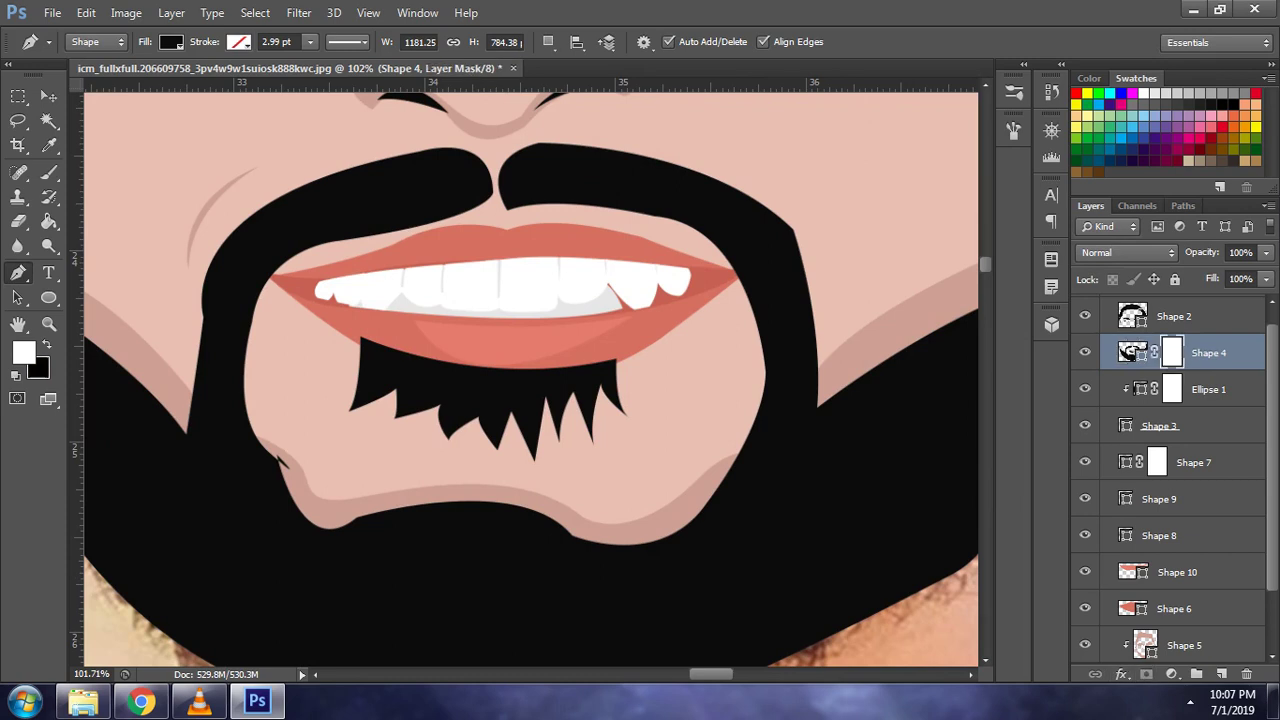
- Load the lips selection, erase Shape 4's mask over the lower lip, then deselect and compare with the photo
{"action": "scroll", "coordinate": [1170, 480], "scroll_direction": "down", "scroll_amount": 2}
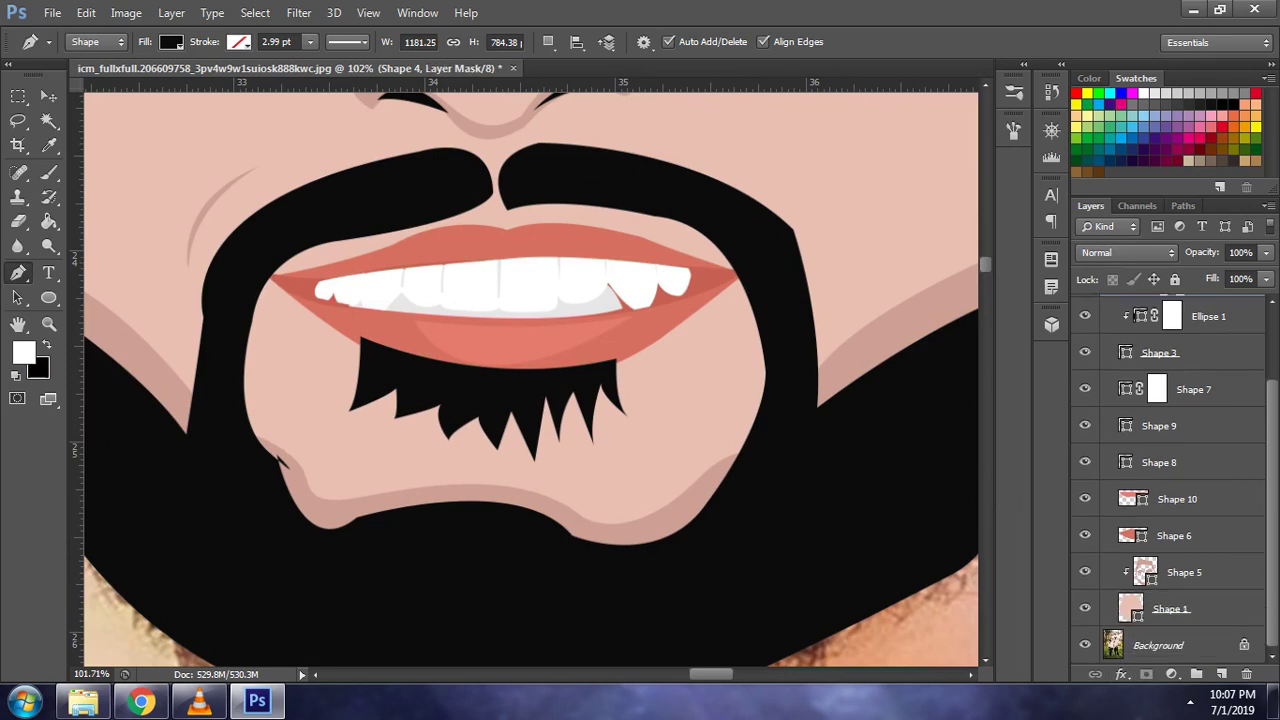
{"action": "left_click", "coordinate": [1132, 535], "text": "ctrl"}
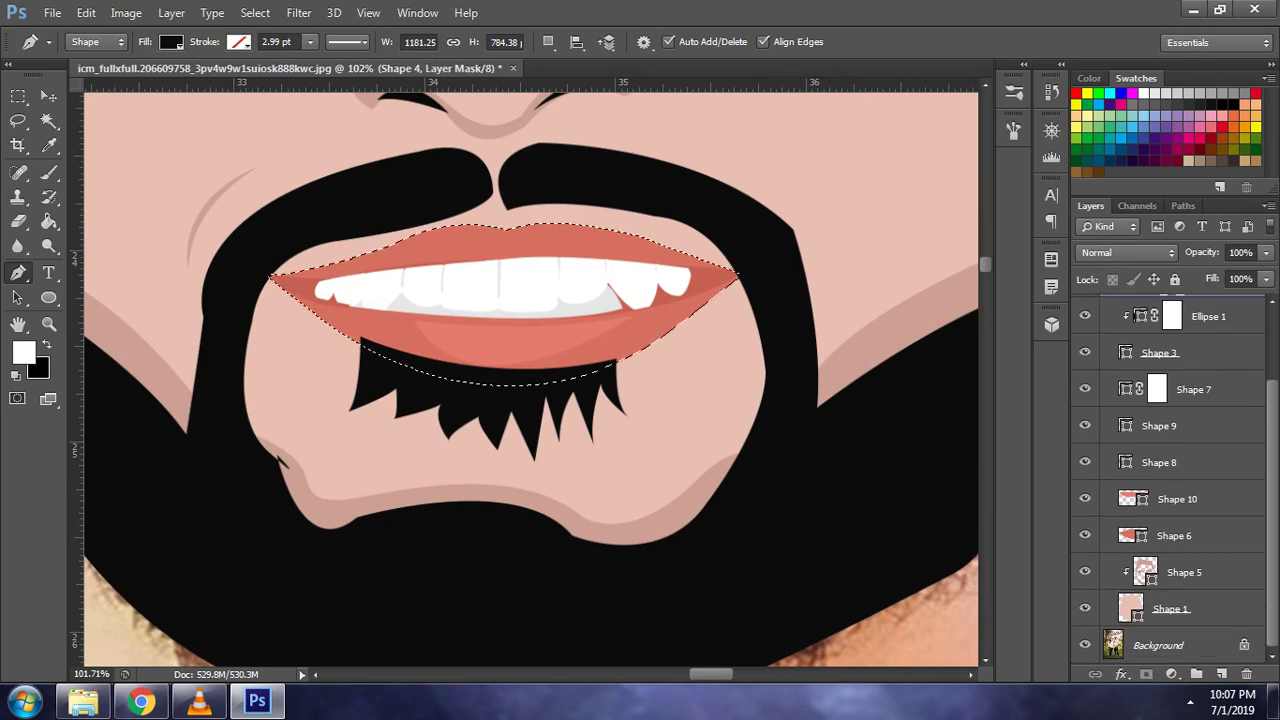
{"action": "scroll", "coordinate": [1170, 480], "scroll_direction": "up", "scroll_amount": 2}
{"action": "key", "text": "e"}
{"action": "mouse_move", "coordinate": [612, 366]}
{"action": "left_mouse_down"}
{"action": "mouse_move", "coordinate": [480, 380]}
{"action": "mouse_move", "coordinate": [574, 382]}
{"action": "mouse_move", "coordinate": [510, 382]}
{"action": "mouse_move", "coordinate": [370, 346]}
{"action": "left_mouse_up"}
{"action": "key", "text": "ctrl+d"}
{"action": "scroll", "coordinate": [702, 361], "scroll_direction": "down", "scroll_amount": 3}
{"action": "scroll", "coordinate": [702, 361], "scroll_direction": "down", "scroll_amount": 1}
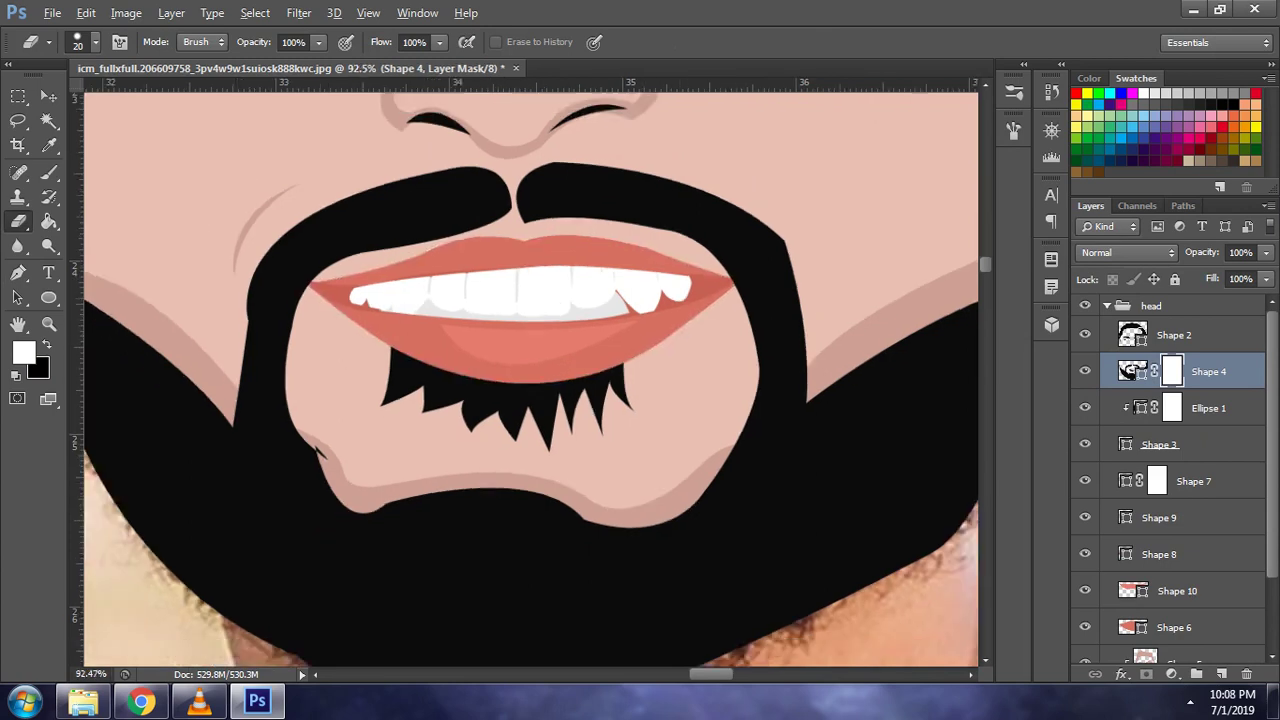
{"action": "scroll", "coordinate": [702, 361], "scroll_direction": "down", "scroll_amount": 4}
{"action": "scroll", "coordinate": [702, 361], "scroll_direction": "down", "scroll_amount": 1}
{"action": "scroll", "coordinate": [524, 379], "scroll_direction": "up", "scroll_amount": 1}
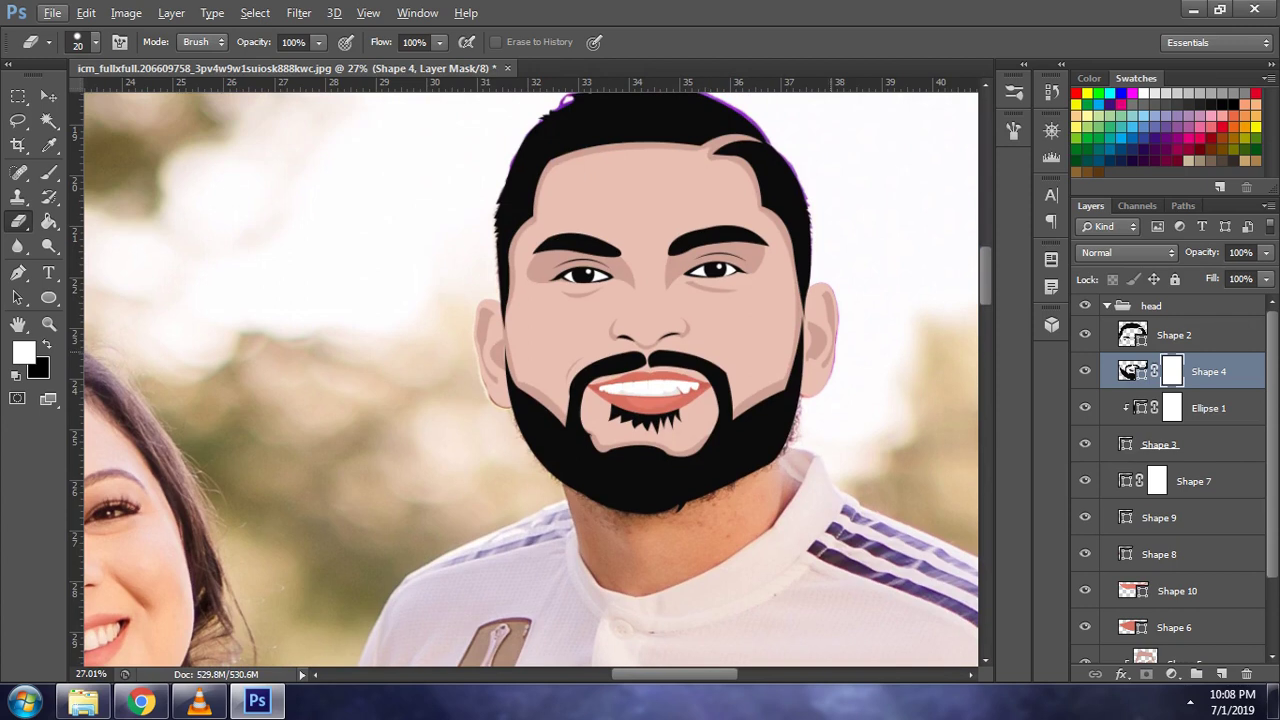
{"action": "left_click", "coordinate": [1085, 305]}
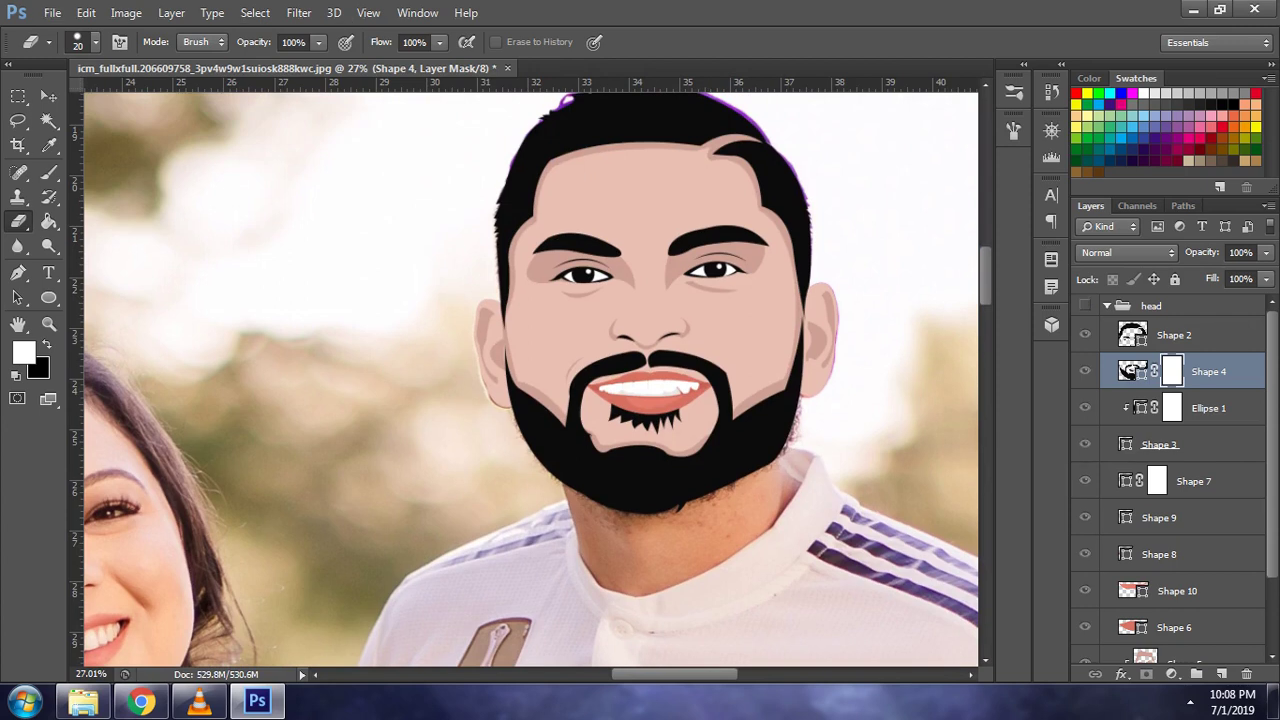
- Hide the cartoon head group to reveal the photo and select the Shape 2 layer
{"action": "left_click", "coordinate": [1085, 305]}
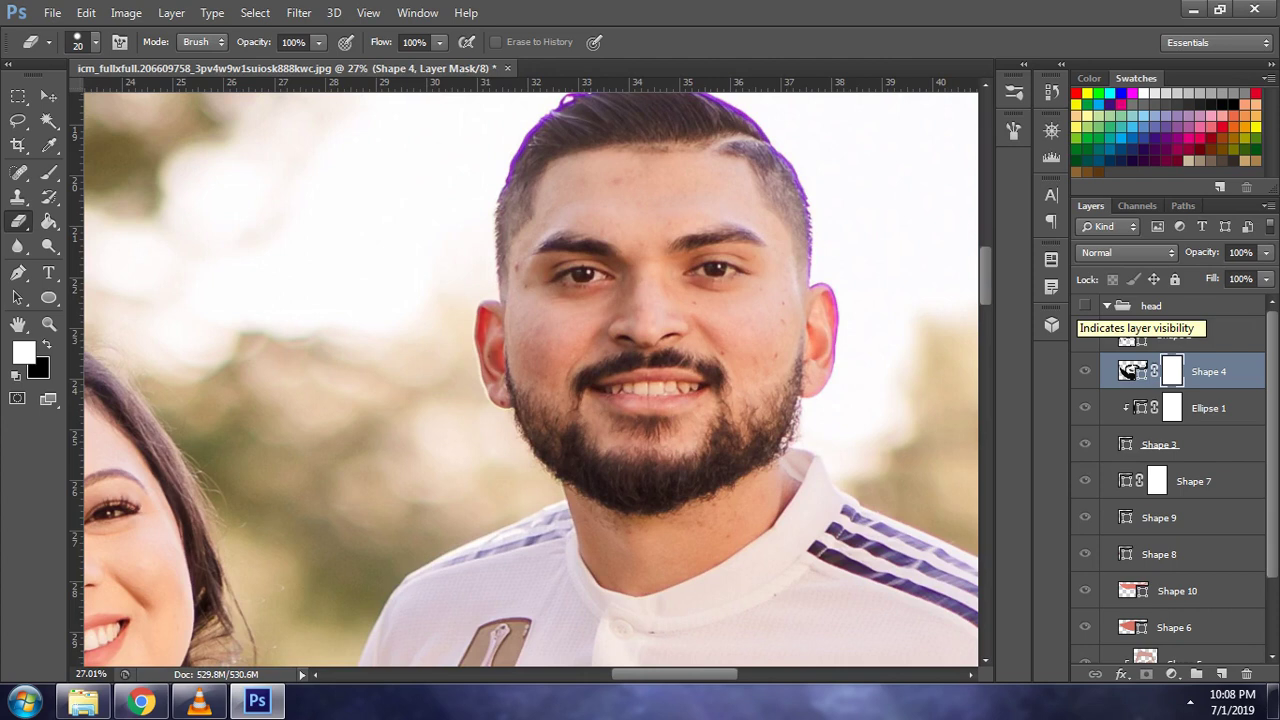
{"action": "scroll", "coordinate": [1160, 450], "scroll_direction": "down", "scroll_amount": 3}
{"action": "left_click", "coordinate": [1180, 572]}
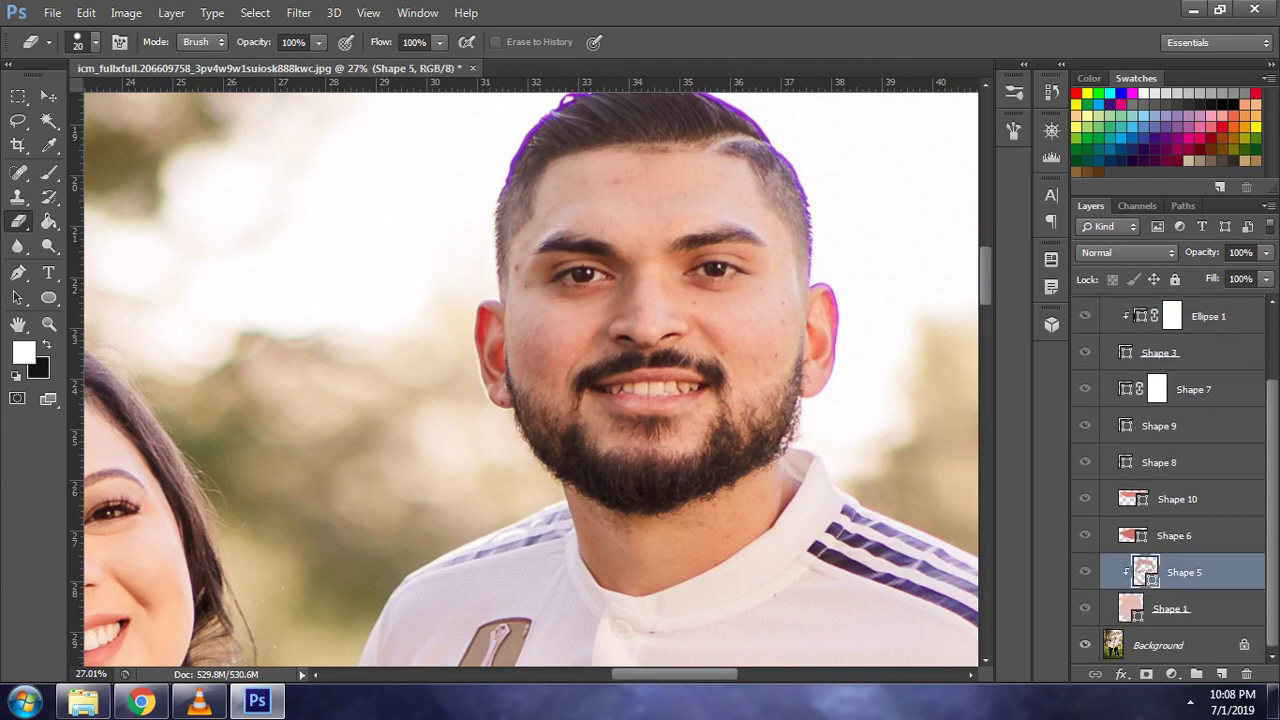
{"action": "scroll", "coordinate": [748, 200], "scroll_direction": "up", "scroll_amount": 1}
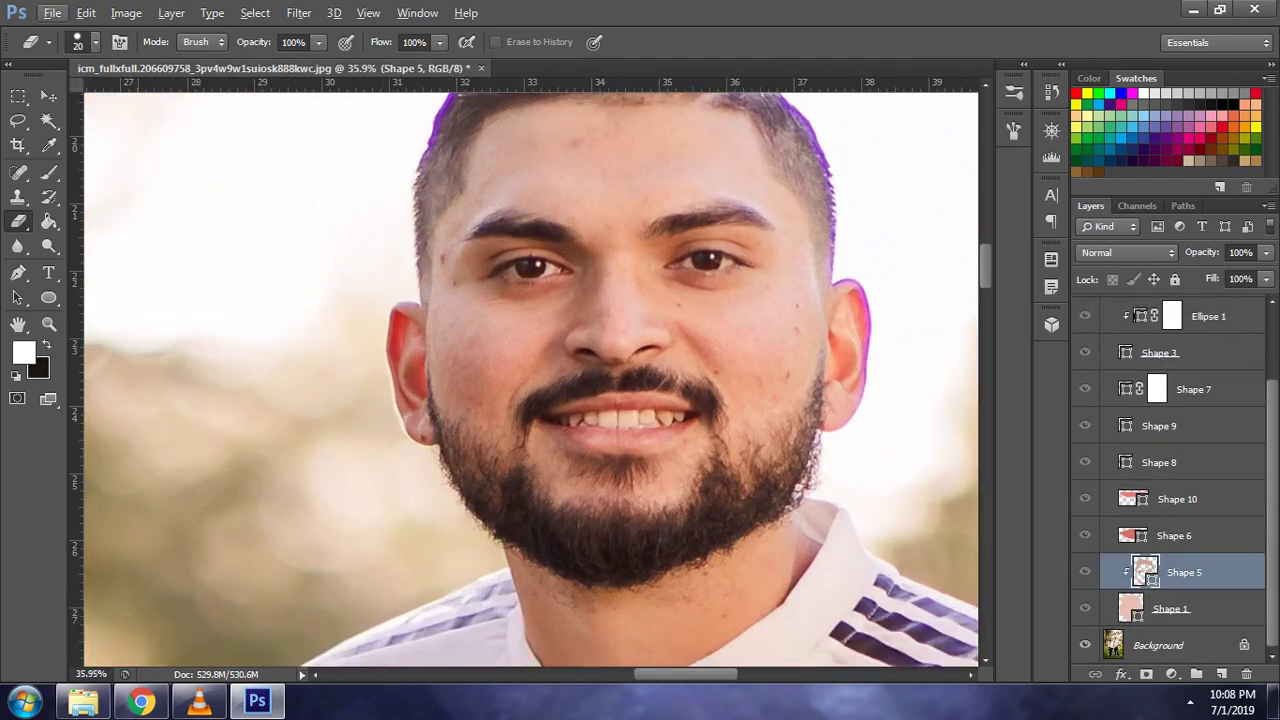
{"action": "scroll", "coordinate": [748, 200], "scroll_direction": "up", "scroll_amount": 1}
{"action": "scroll", "coordinate": [748, 200], "scroll_direction": "up", "scroll_amount": 1}
{"action": "scroll", "coordinate": [530, 380], "scroll_direction": "up", "scroll_amount": 1}
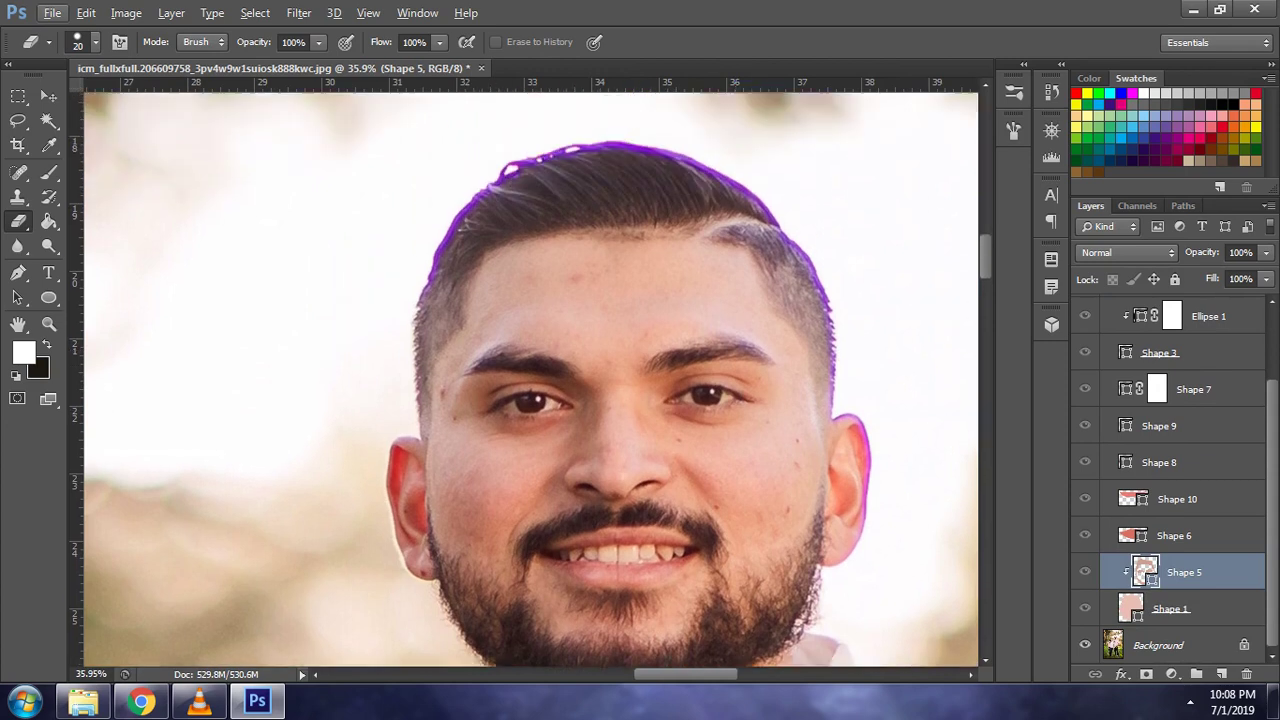
{"action": "scroll", "coordinate": [1170, 480], "scroll_direction": "up", "scroll_amount": 3}
{"action": "left_click", "coordinate": [1190, 335]}
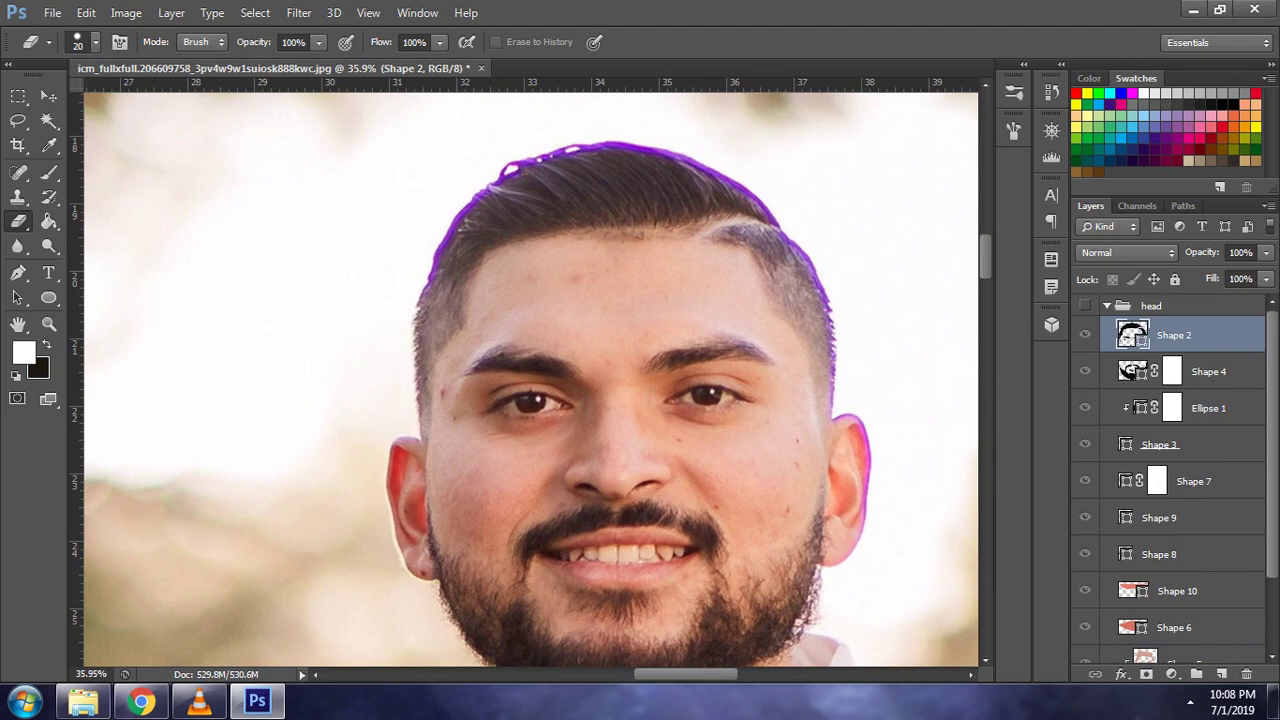
- With the Pen tool active, add a new empty Layer 1 above Shape 2
{"action": "key", "text": "p"}
{"action": "key", "text": "Return"}
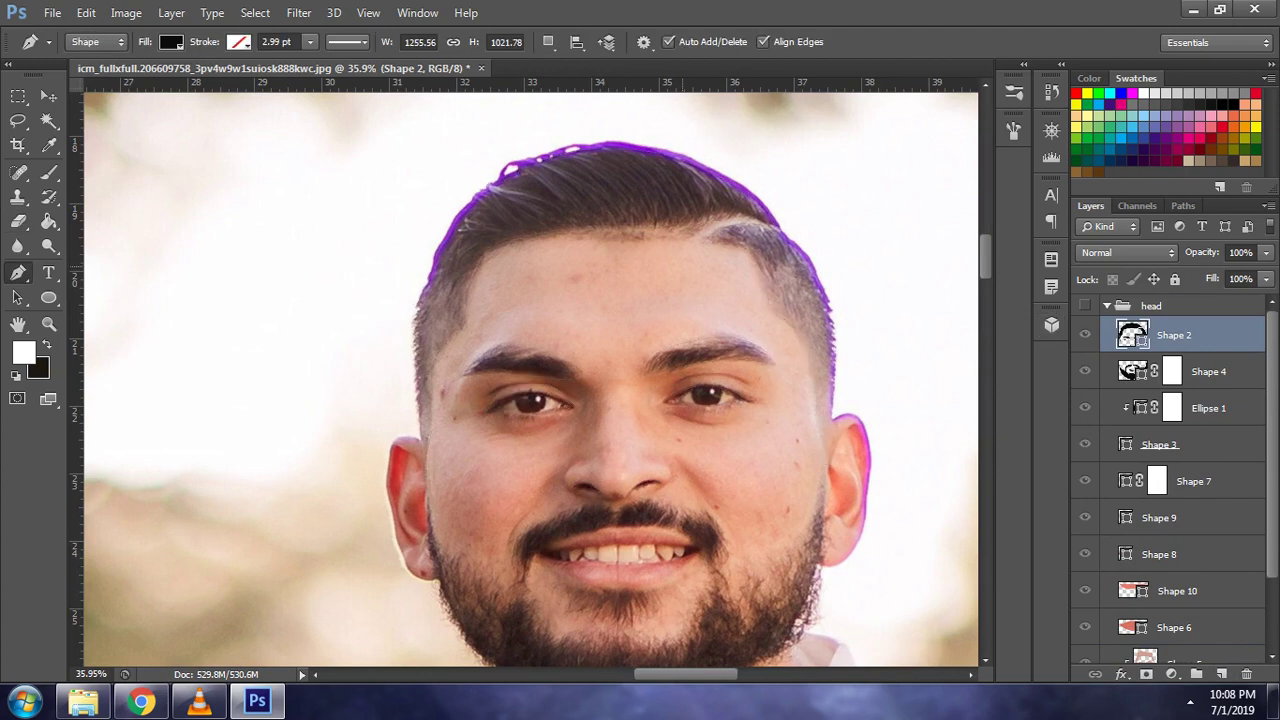
{"action": "left_click", "coordinate": [1221, 674]}
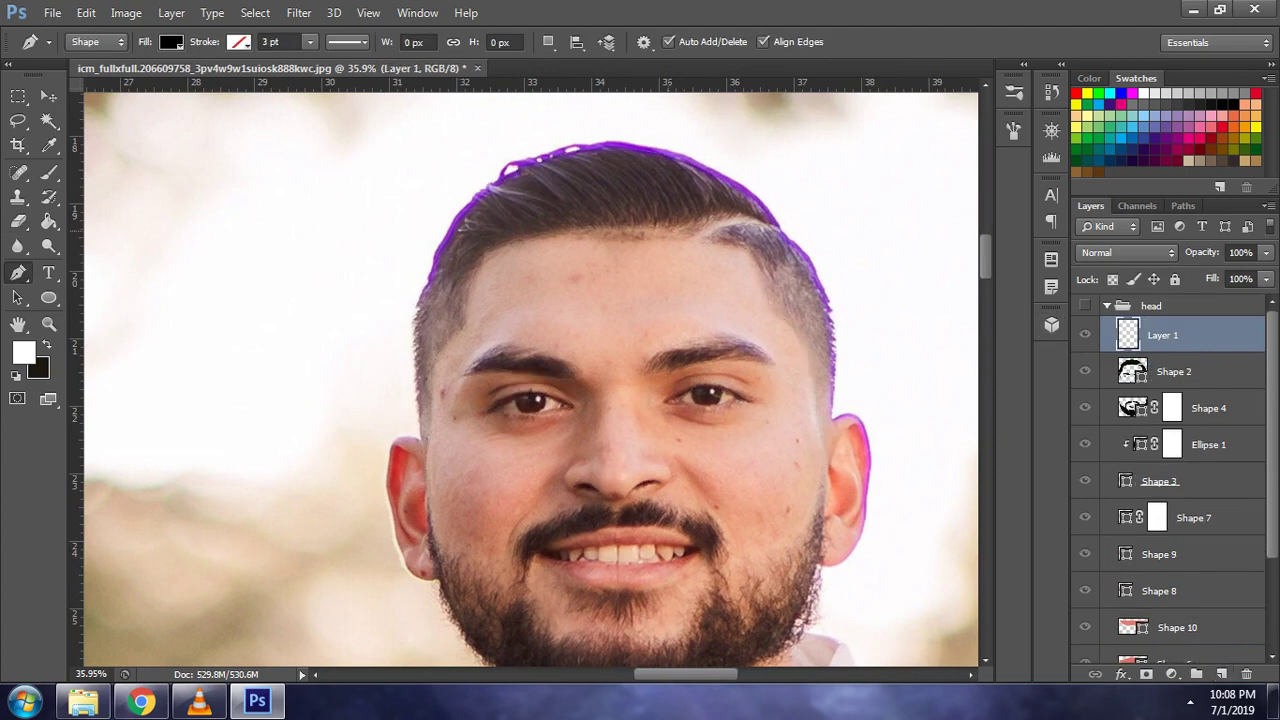
- Set the Pen tool drawing mode to Path
{"action": "scroll", "coordinate": [629, 100], "scroll_direction": "up", "scroll_amount": 3}
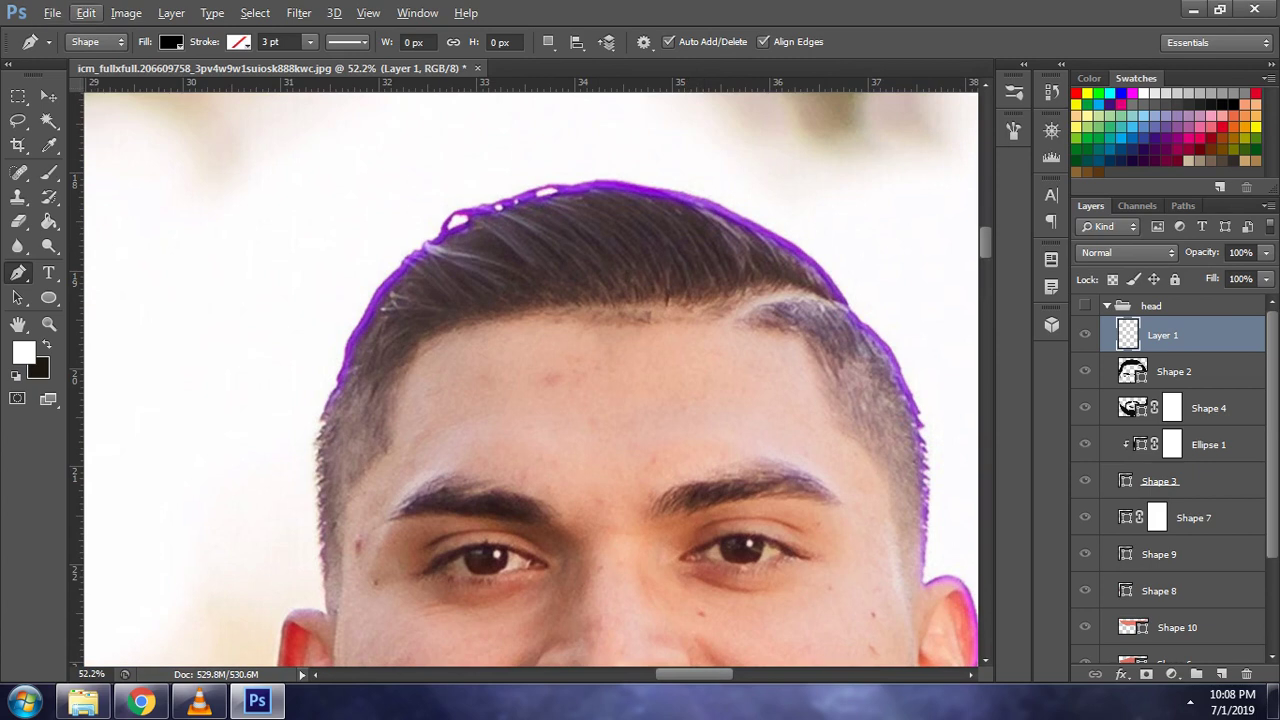
{"action": "left_click", "coordinate": [97, 41]}
{"action": "left_click", "coordinate": [88, 67]}
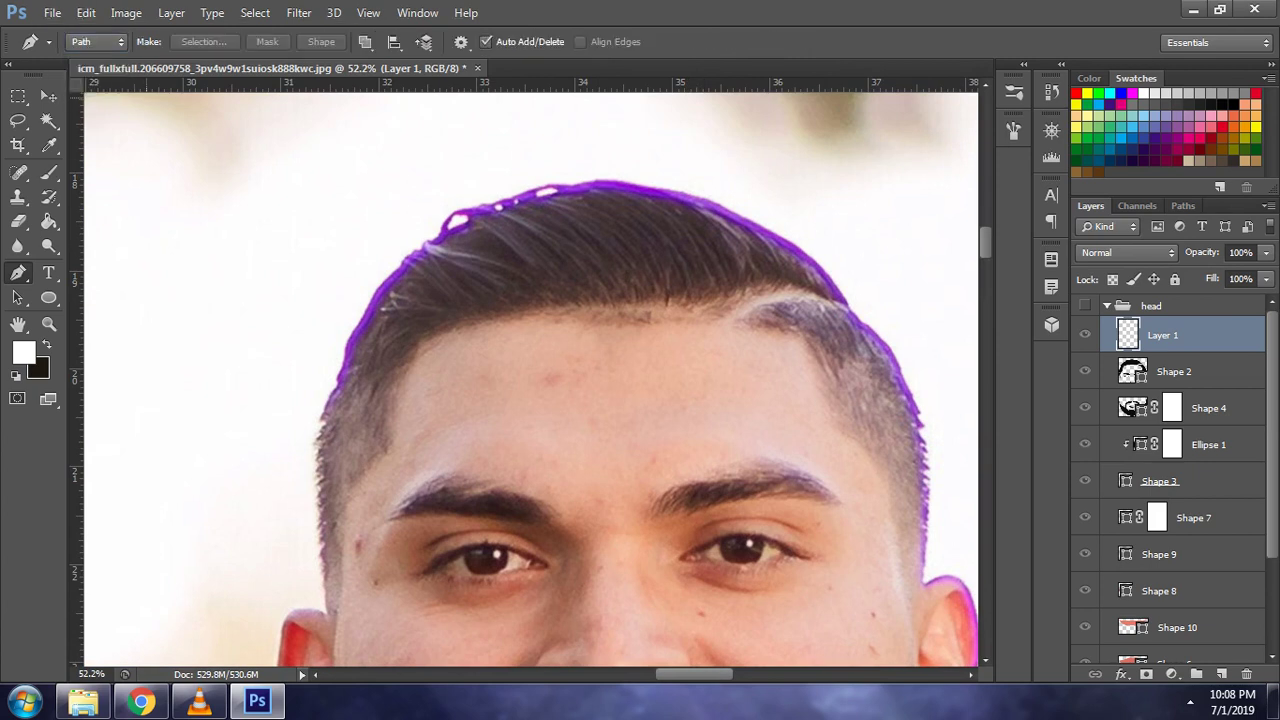
- Trace and refine a curved hair-strand path from the hairline over the crown
{"action": "left_click", "coordinate": [752, 284]}
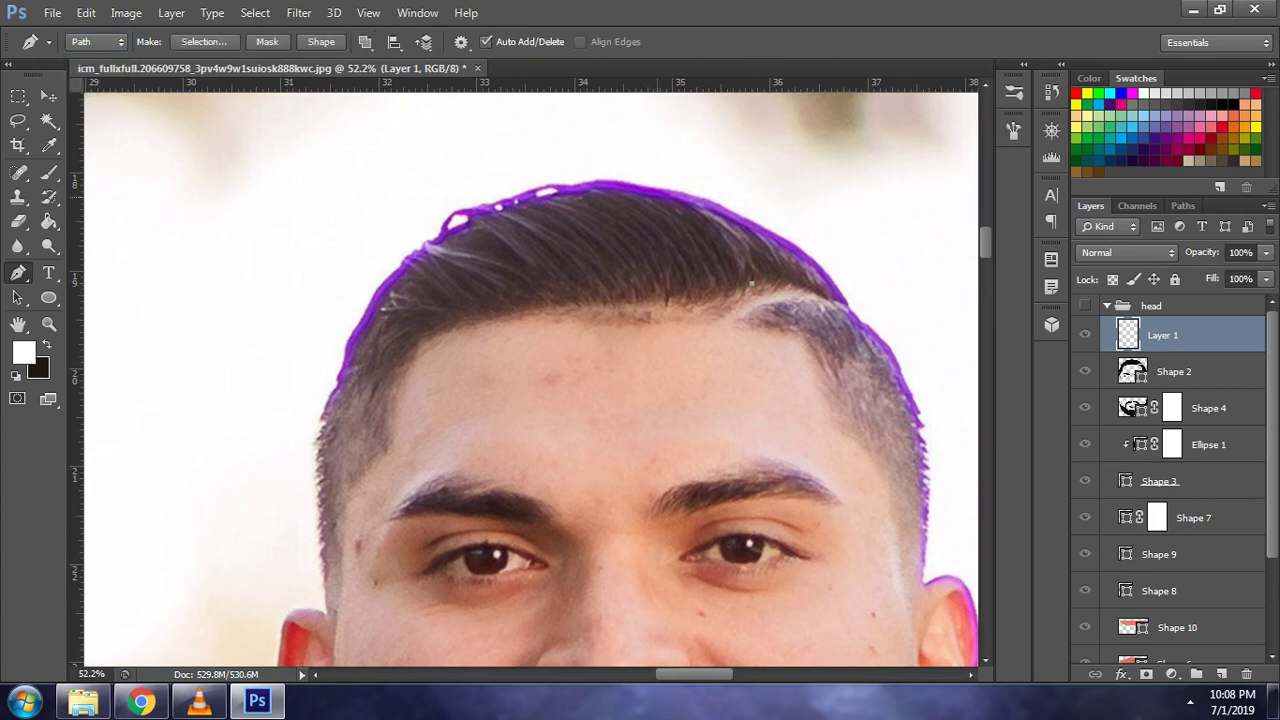
{"action": "mouse_move", "coordinate": [657, 191]}
{"action": "left_mouse_down"}
{"action": "mouse_move", "coordinate": [738, 193]}
{"action": "mouse_move", "coordinate": [740, 214]}
{"action": "left_mouse_up"}
{"action": "left_click", "coordinate": [657, 191], "text": "alt"}
{"action": "left_click_drag", "start_coordinate": [647, 183], "coordinate": [649, 181]}
{"action": "left_click_drag", "start_coordinate": [741, 196], "coordinate": [698, 205]}
{"action": "left_click_drag", "start_coordinate": [612, 186], "coordinate": [640, 182]}
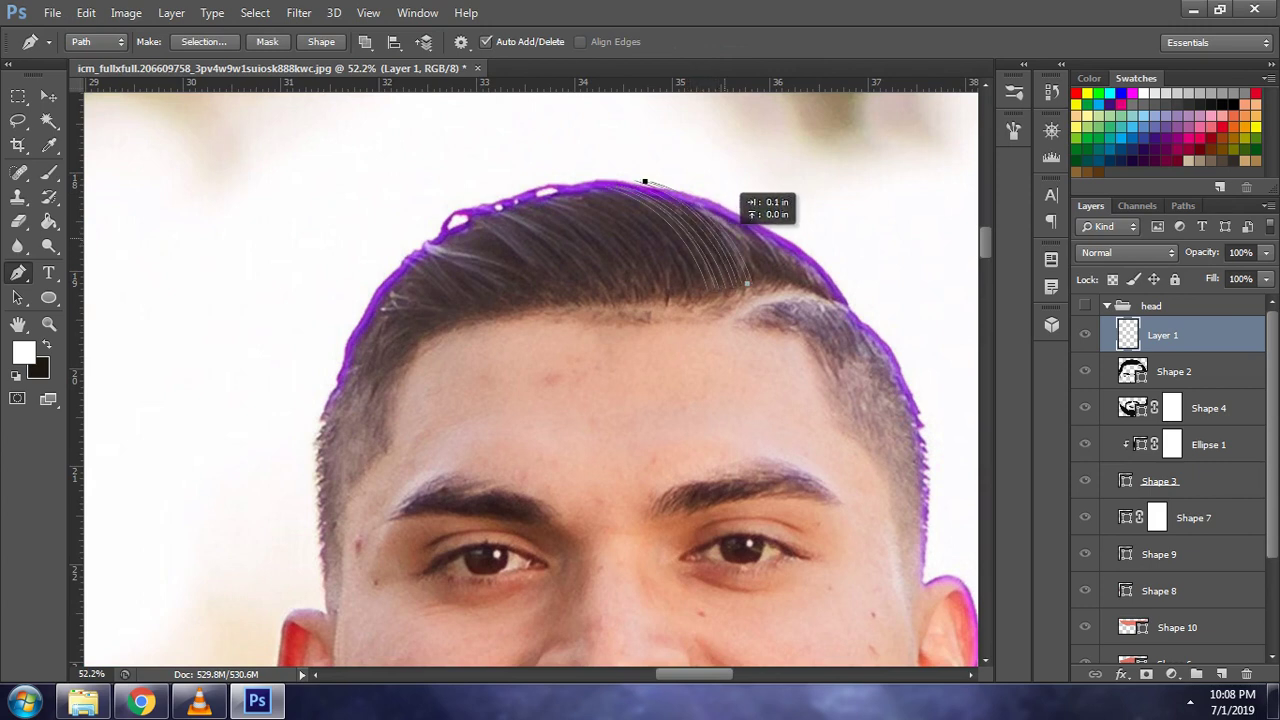
{"action": "left_click_drag", "start_coordinate": [640, 182], "coordinate": [611, 188]}
{"action": "key", "text": "Escape"}
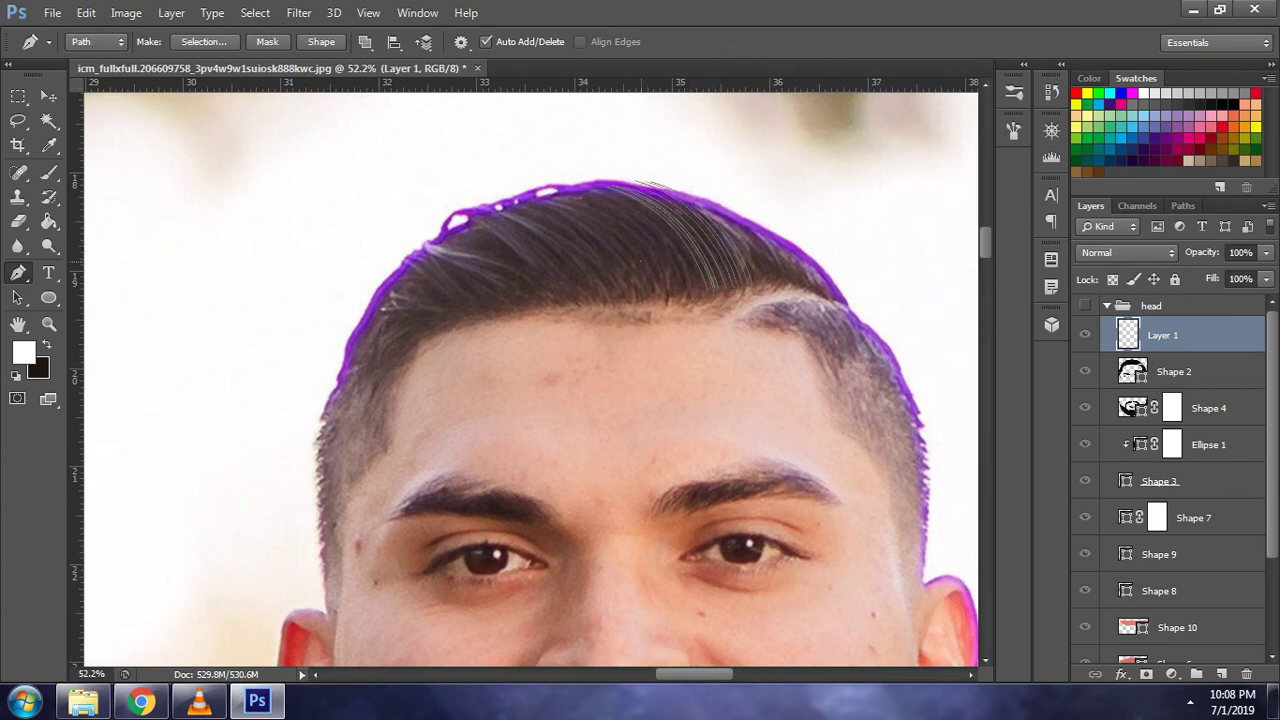
- Draw more curved strand paths along the top of the hair toward the forehead
{"action": "mouse_move", "coordinate": [544, 187]}
{"action": "left_mouse_down"}
{"action": "mouse_move", "coordinate": [403, 190]}
{"action": "mouse_move", "coordinate": [380, 160]}
{"action": "mouse_move", "coordinate": [402, 181]}
{"action": "left_mouse_up"}
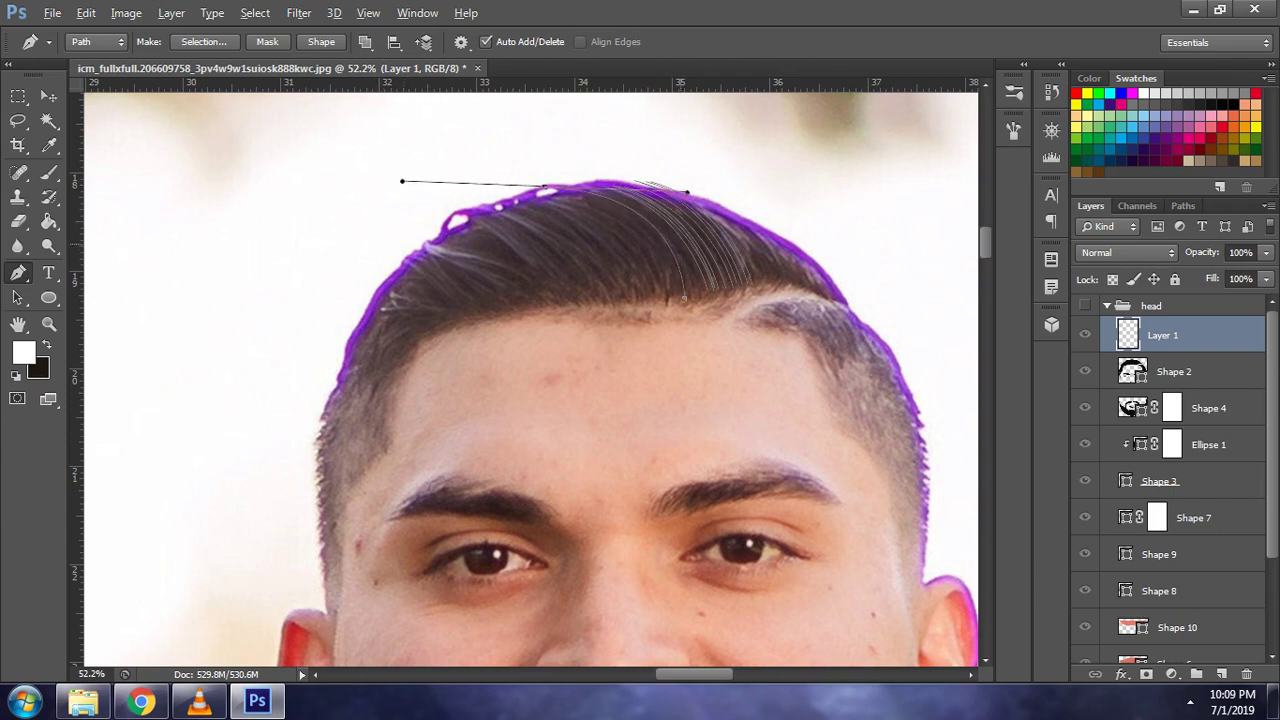
{"action": "key", "text": "Escape"}
{"action": "left_click_drag", "start_coordinate": [690, 200], "coordinate": [642, 204]}
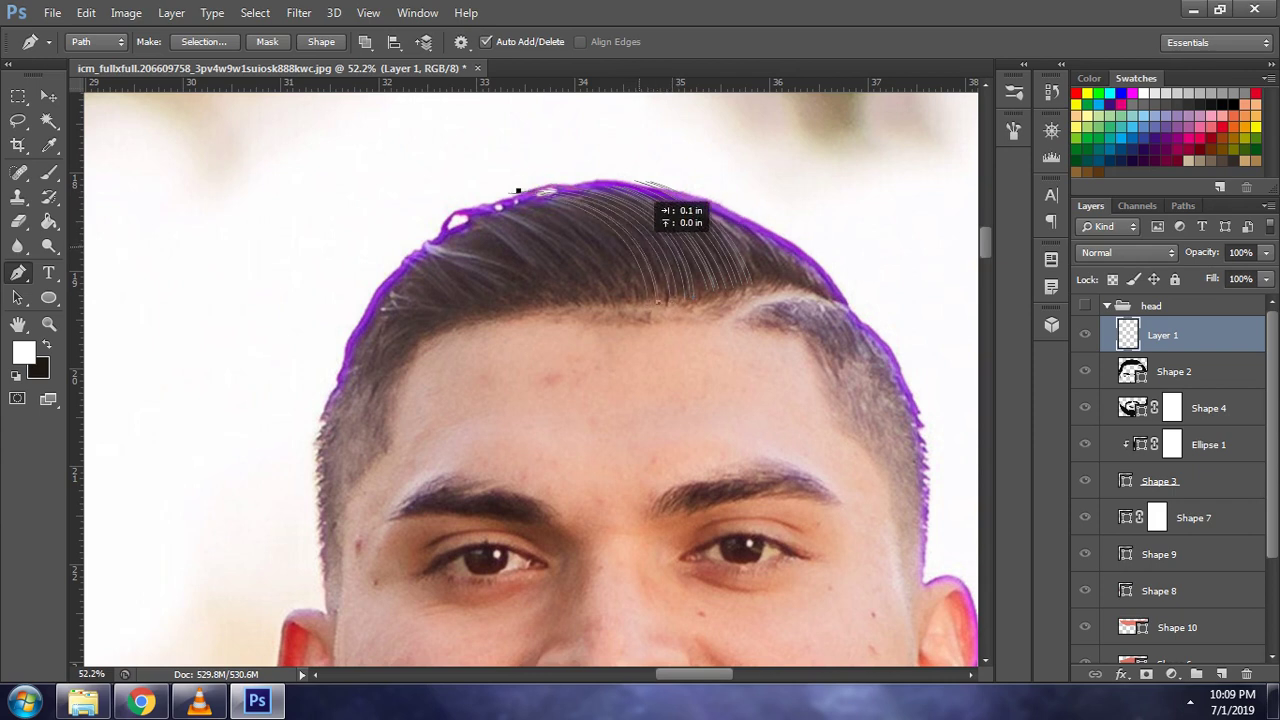
{"action": "mouse_move", "coordinate": [642, 204]}
{"action": "left_mouse_down"}
{"action": "mouse_move", "coordinate": [578, 203]}
{"action": "mouse_move", "coordinate": [632, 205]}
{"action": "left_mouse_up"}
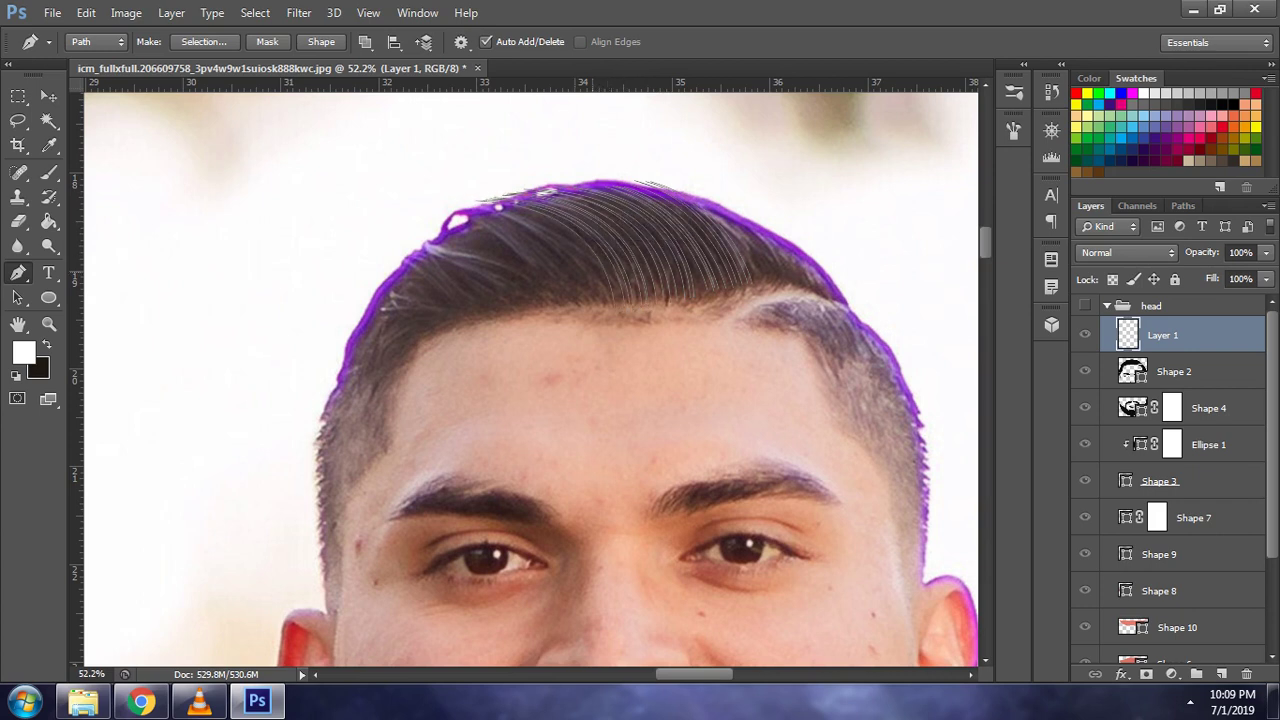
{"action": "left_click", "coordinate": [559, 295]}
{"action": "left_click_drag", "start_coordinate": [471, 253], "coordinate": [511, 253]}
{"action": "mouse_move", "coordinate": [410, 227]}
{"action": "left_mouse_down"}
{"action": "mouse_move", "coordinate": [394, 204]}
{"action": "mouse_move", "coordinate": [403, 229]}
{"action": "left_mouse_up"}
{"action": "left_click_drag", "start_coordinate": [514, 242], "coordinate": [516, 239]}
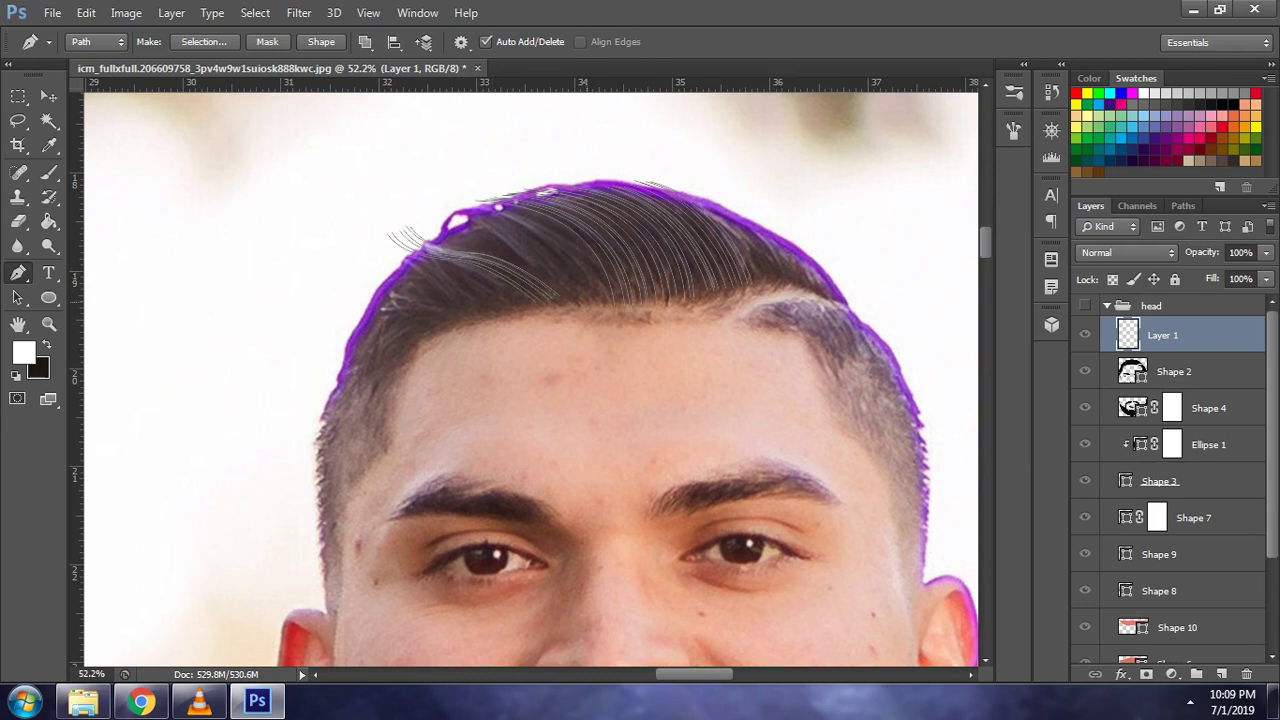
{"action": "left_click", "coordinate": [500, 235], "text": "ctrl"}
- Reshape the existing strand curves near the top of the hair
{"action": "left_click_drag", "start_coordinate": [498, 229], "coordinate": [499, 240]}
{"action": "left_click", "coordinate": [449, 215], "text": "ctrl"}
{"action": "left_click_drag", "start_coordinate": [510, 246], "coordinate": [514, 242]}
{"action": "left_click_drag", "start_coordinate": [456, 212], "coordinate": [548, 210]}
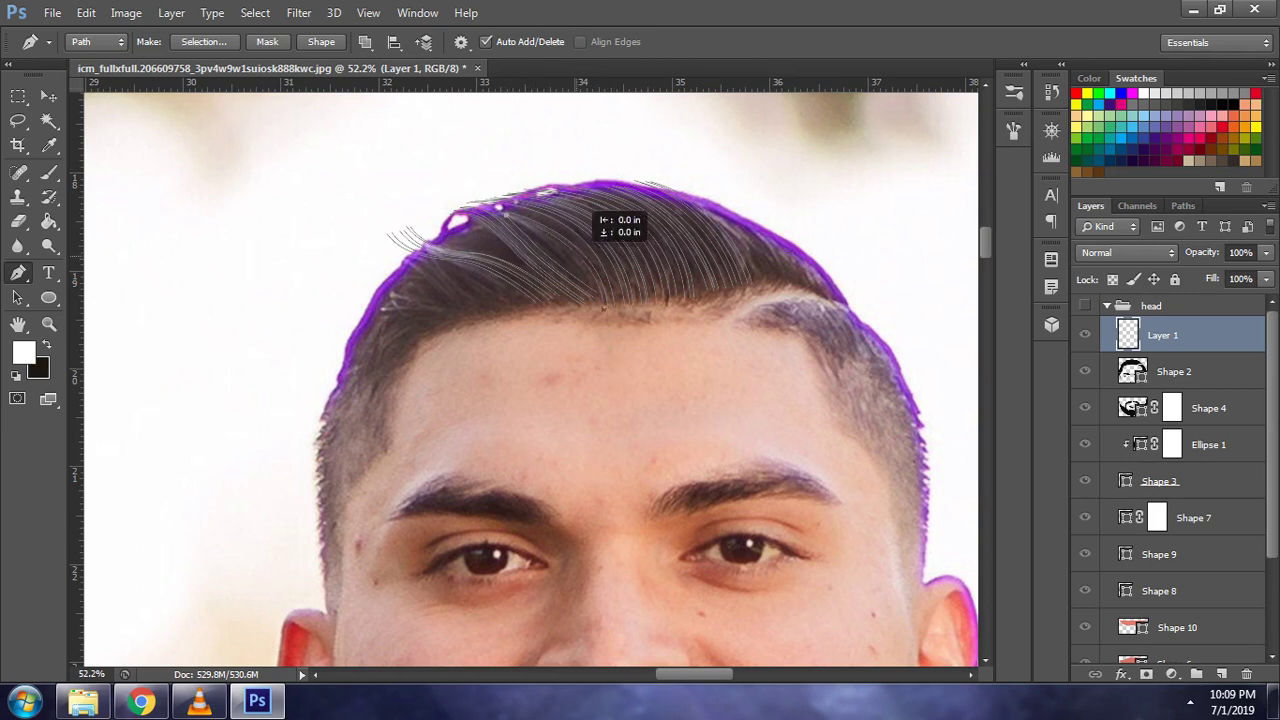
{"action": "left_click_drag", "start_coordinate": [607, 304], "coordinate": [612, 303]}
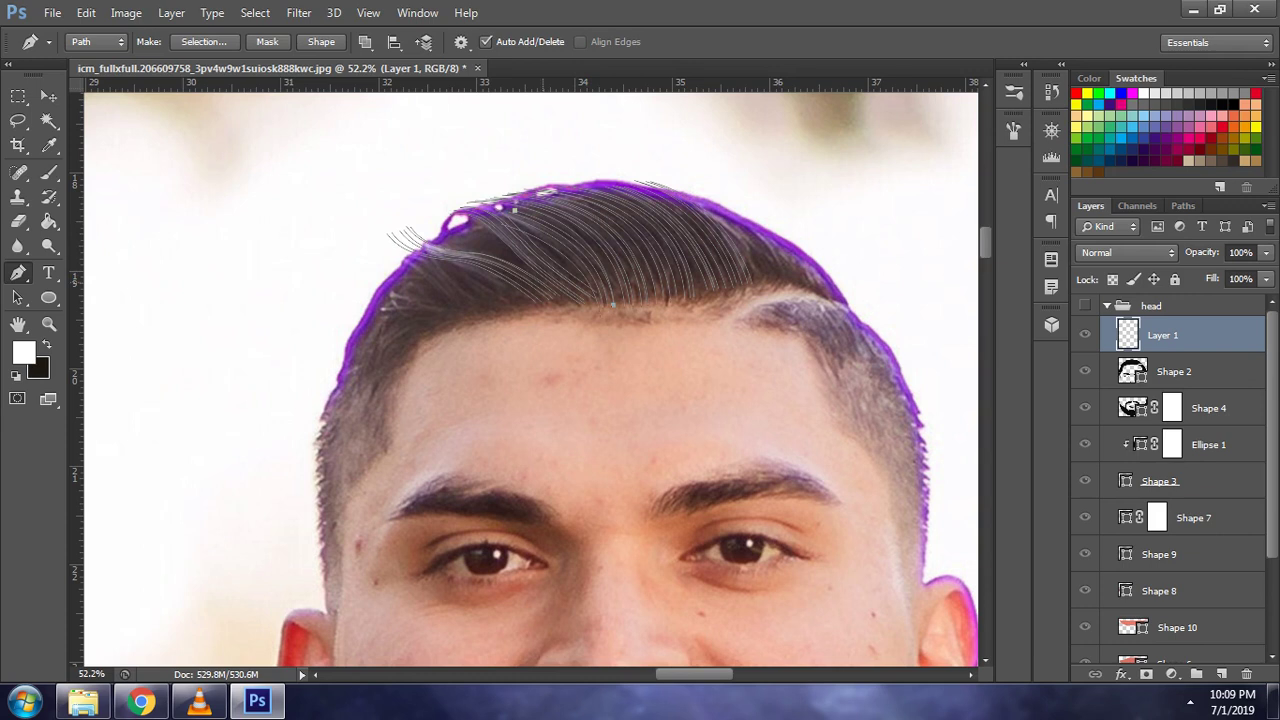
- Add strand paths at the left and right hair edges, then show the cartoon head again
{"action": "left_click_drag", "start_coordinate": [378, 236], "coordinate": [389, 250]}
{"action": "left_click_drag", "start_coordinate": [389, 250], "coordinate": [395, 251]}
{"action": "mouse_move", "coordinate": [341, 298]}
{"action": "left_mouse_down"}
{"action": "mouse_move", "coordinate": [334, 308]}
{"action": "mouse_move", "coordinate": [312, 295]}
{"action": "mouse_move", "coordinate": [330, 313]}
{"action": "left_mouse_up"}
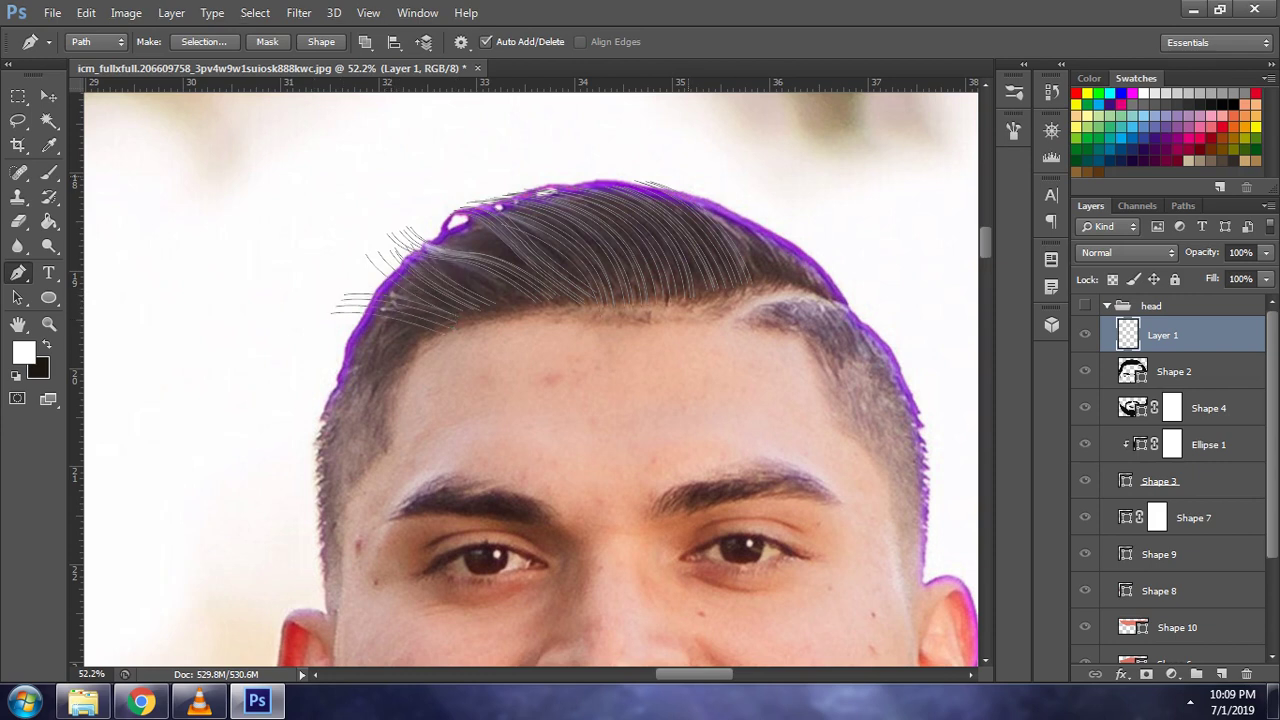
{"action": "left_click_drag", "start_coordinate": [761, 292], "coordinate": [749, 343]}
{"action": "mouse_move", "coordinate": [687, 175]}
{"action": "left_mouse_down"}
{"action": "mouse_move", "coordinate": [748, 174]}
{"action": "mouse_move", "coordinate": [680, 175]}
{"action": "left_mouse_up"}
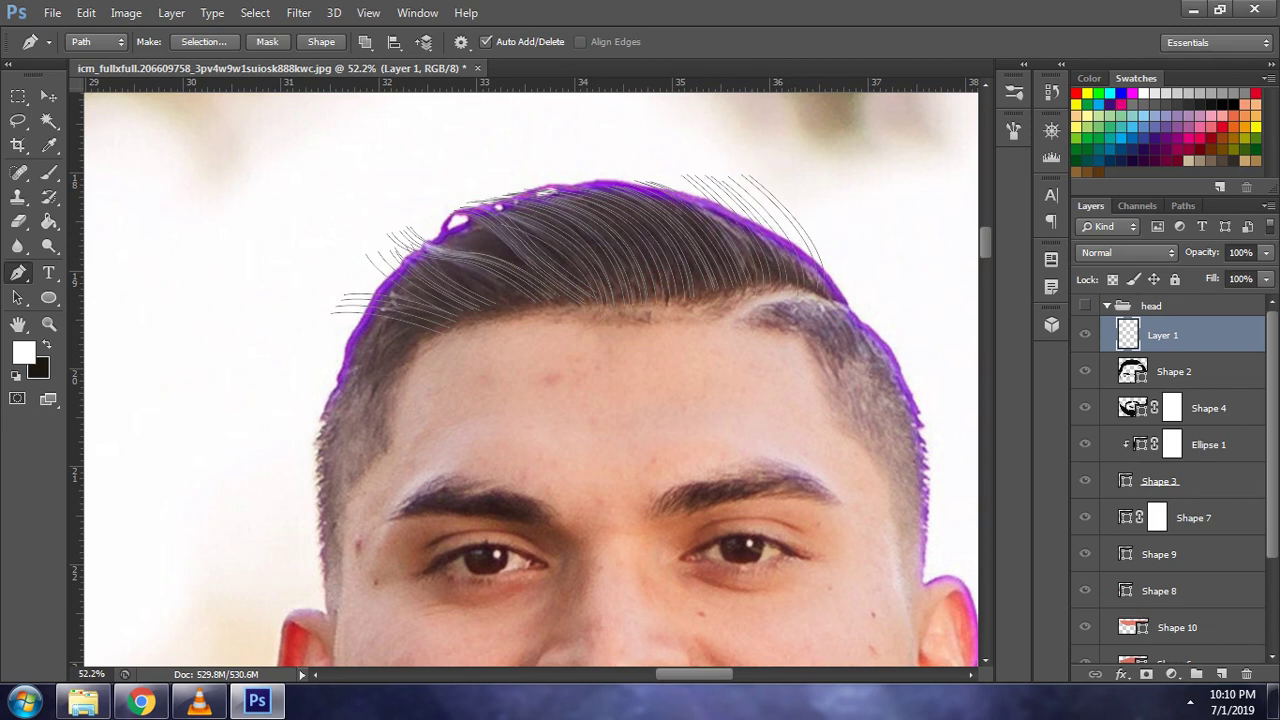
{"action": "left_click", "coordinate": [1085, 305]}
- Try a brush stroke on the hair, undo it, and return to the Pen tool
{"action": "key", "text": "b"}
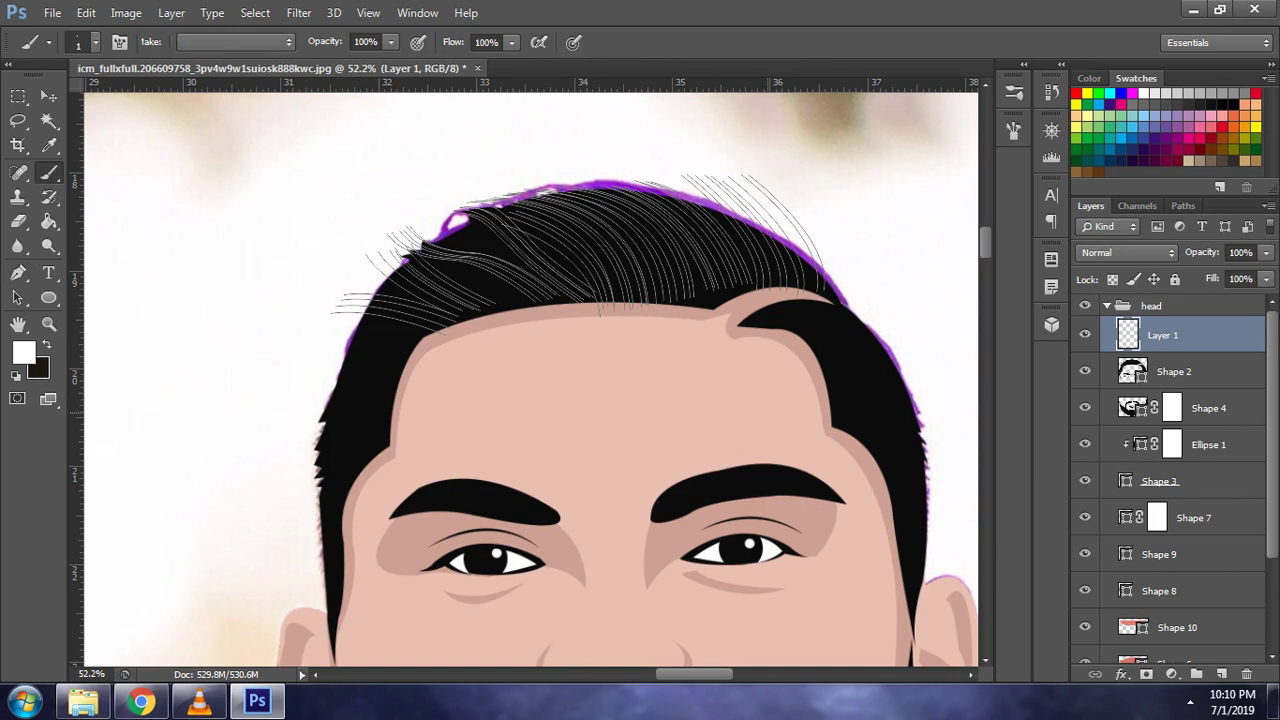
{"action": "left_click_drag", "start_coordinate": [866, 363], "coordinate": [874, 404]}
{"action": "key", "text": "ctrl+z"}
{"action": "scroll", "coordinate": [709, 335], "scroll_direction": "up", "scroll_amount": 2}
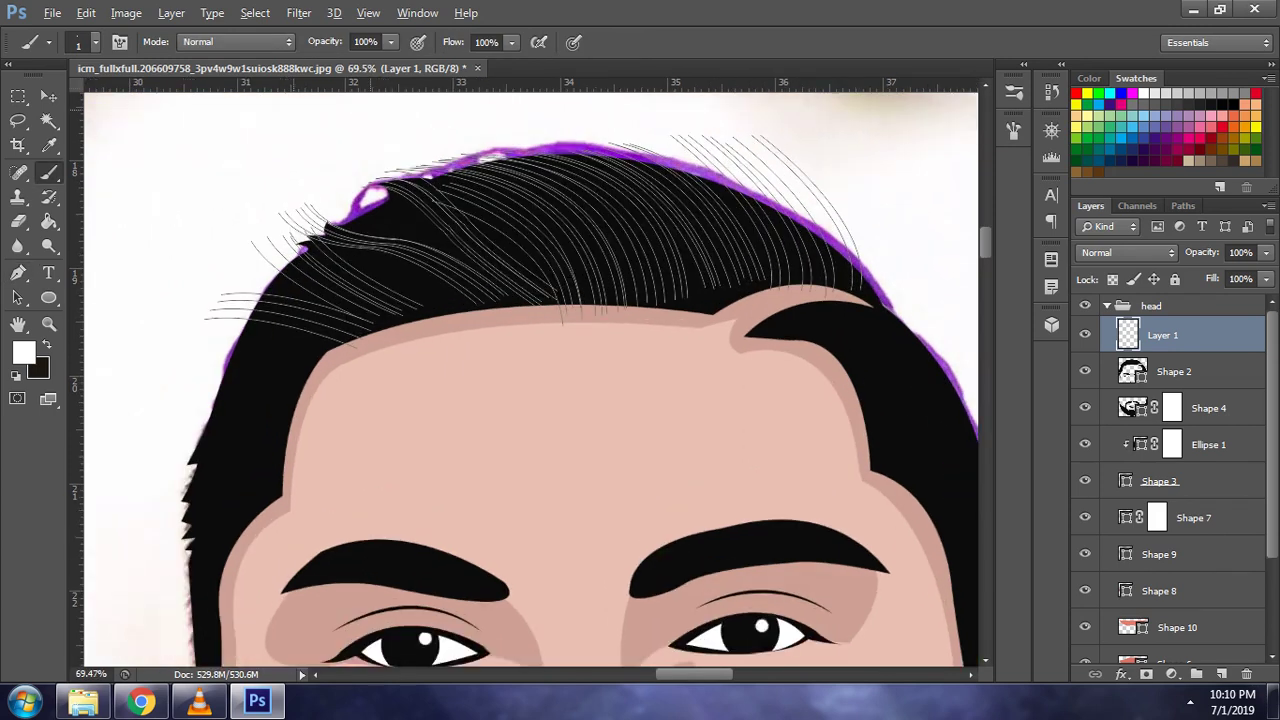
{"action": "key", "text": "p"}
- Draw five curved strand paths from the crown down into the hair
{"action": "left_click", "coordinate": [581, 193]}
{"action": "left_click_drag", "start_coordinate": [690, 224], "coordinate": [717, 329]}
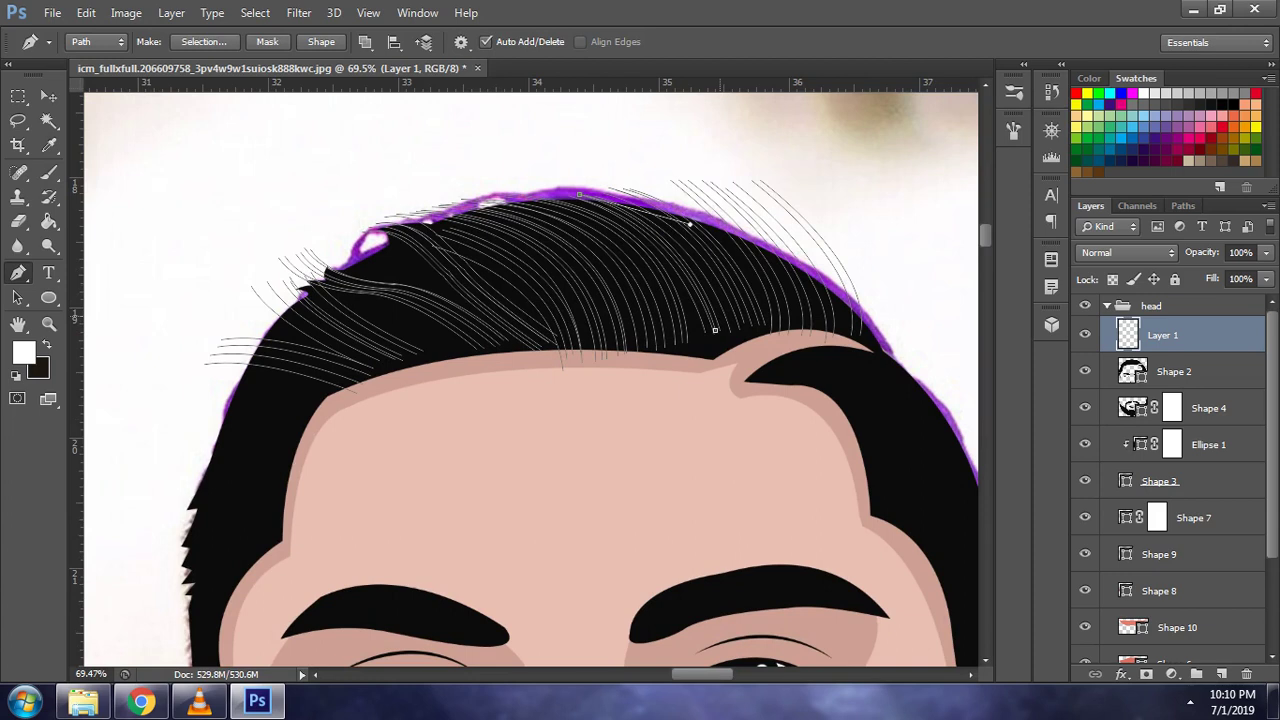
{"action": "left_click", "coordinate": [607, 188]}
{"action": "left_click_drag", "start_coordinate": [735, 218], "coordinate": [765, 324]}
{"action": "left_click", "coordinate": [570, 195]}
{"action": "left_click_drag", "start_coordinate": [680, 224], "coordinate": [705, 330]}
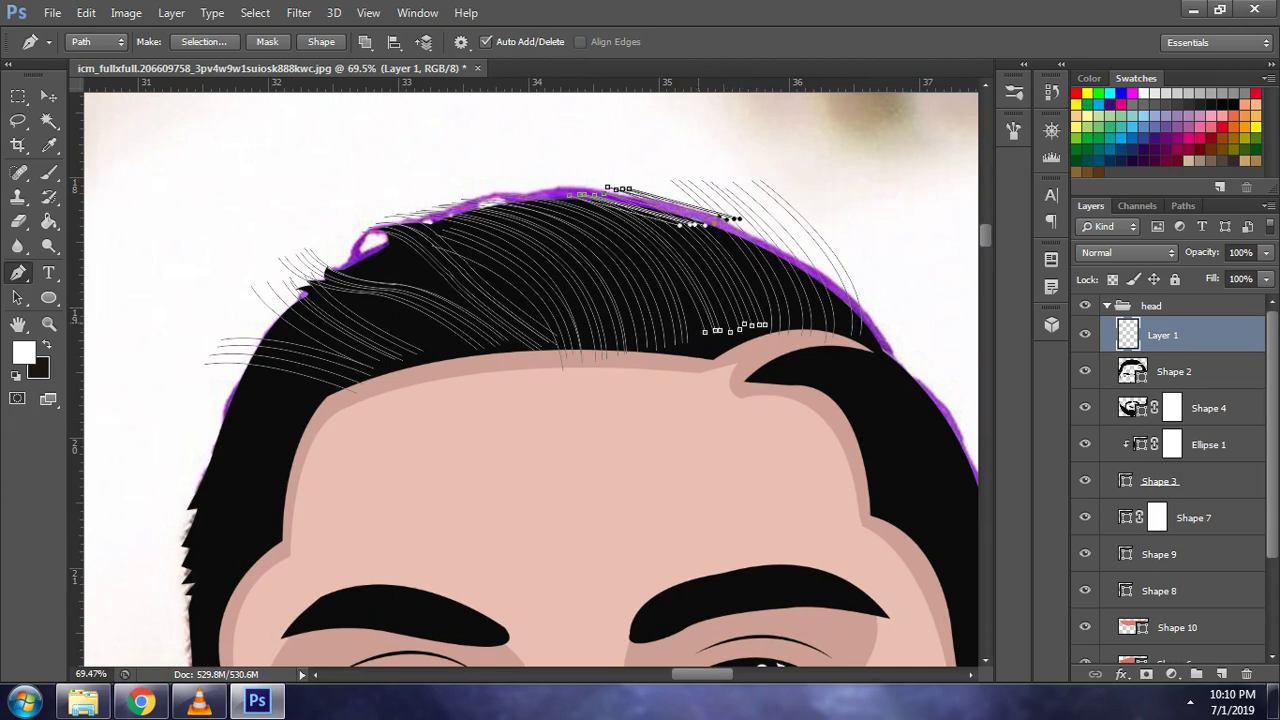
{"action": "left_click", "coordinate": [580, 197]}
{"action": "left_click_drag", "start_coordinate": [687, 227], "coordinate": [714, 331]}
{"action": "left_click", "coordinate": [497, 193]}
{"action": "mouse_move", "coordinate": [685, 201]}
{"action": "left_mouse_down"}
{"action": "mouse_move", "coordinate": [675, 342]}
{"action": "mouse_move", "coordinate": [657, 349]}
{"action": "left_mouse_up"}
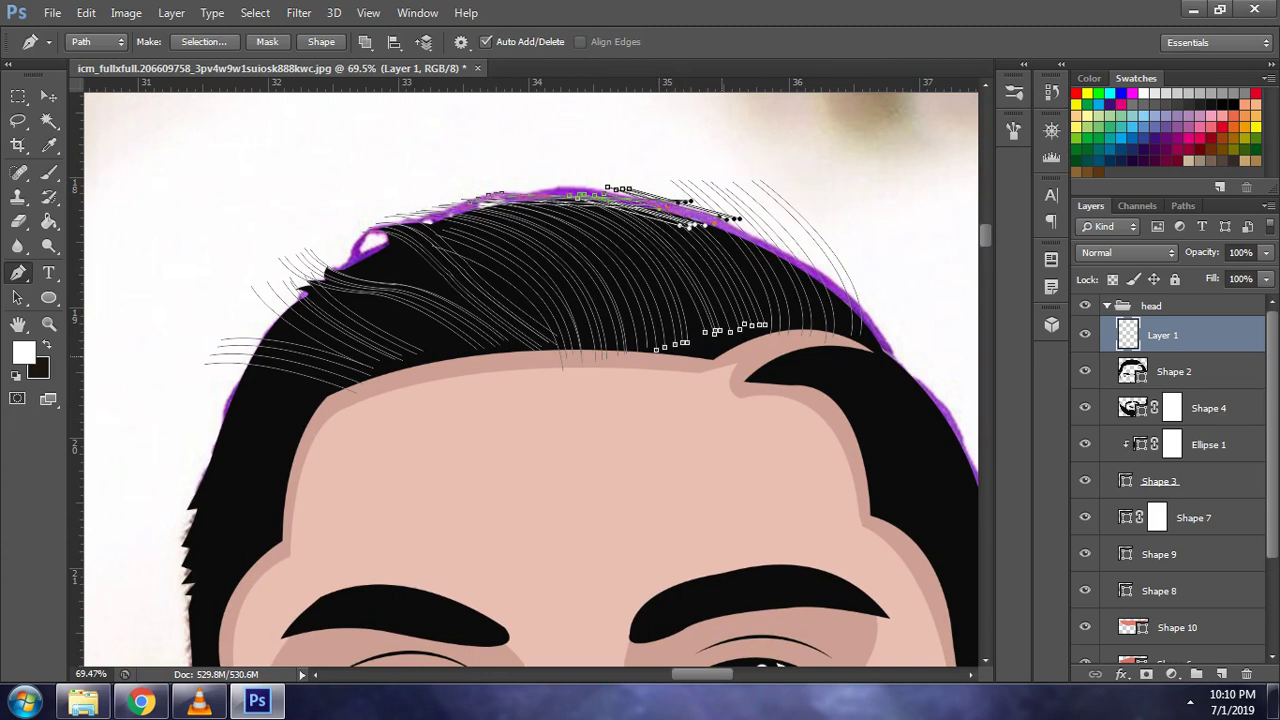
- Commit a transform on the strand paths and hide the path outlines
{"action": "key", "text": "ctrl+t"}
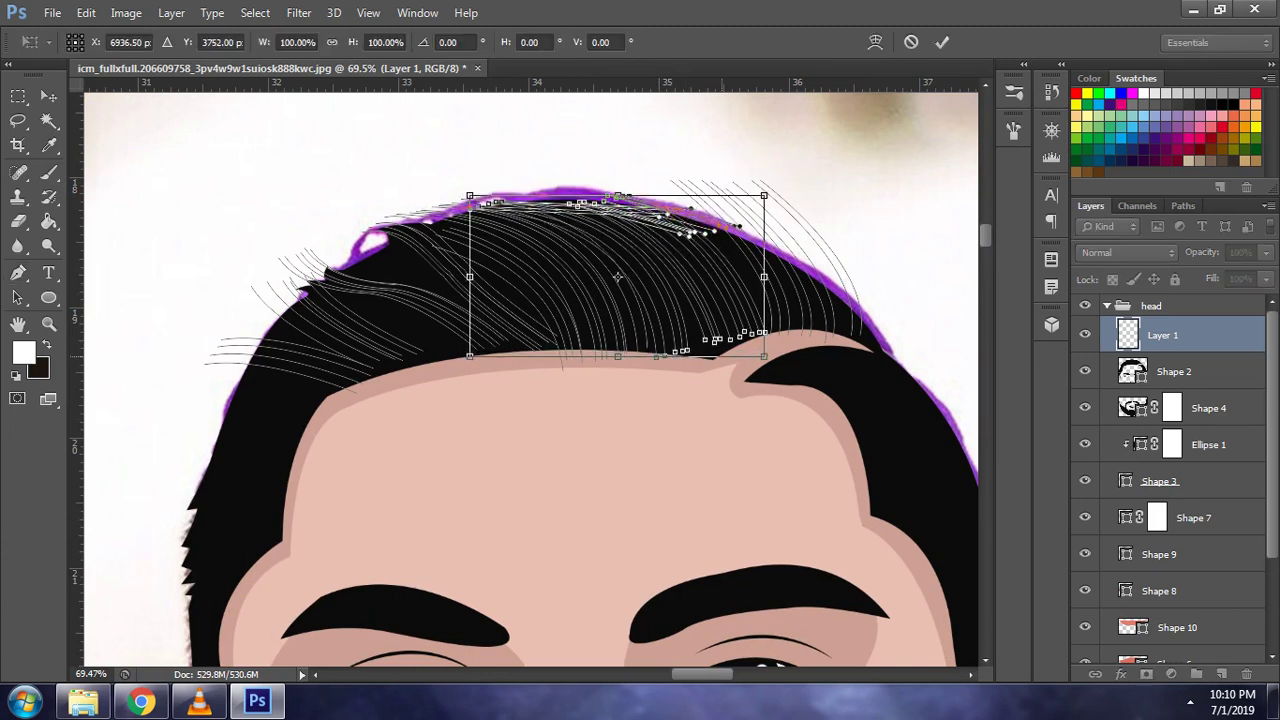
{"action": "key", "text": "Return"}
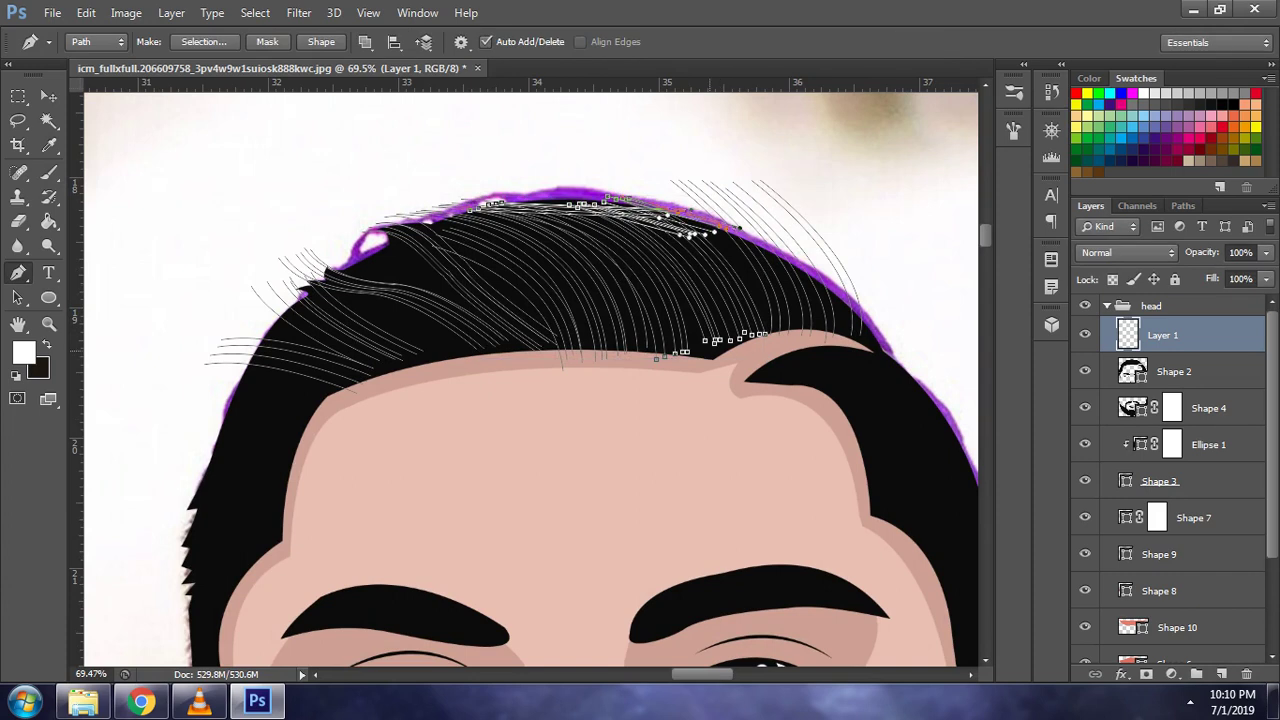
{"action": "key", "text": "Return"}
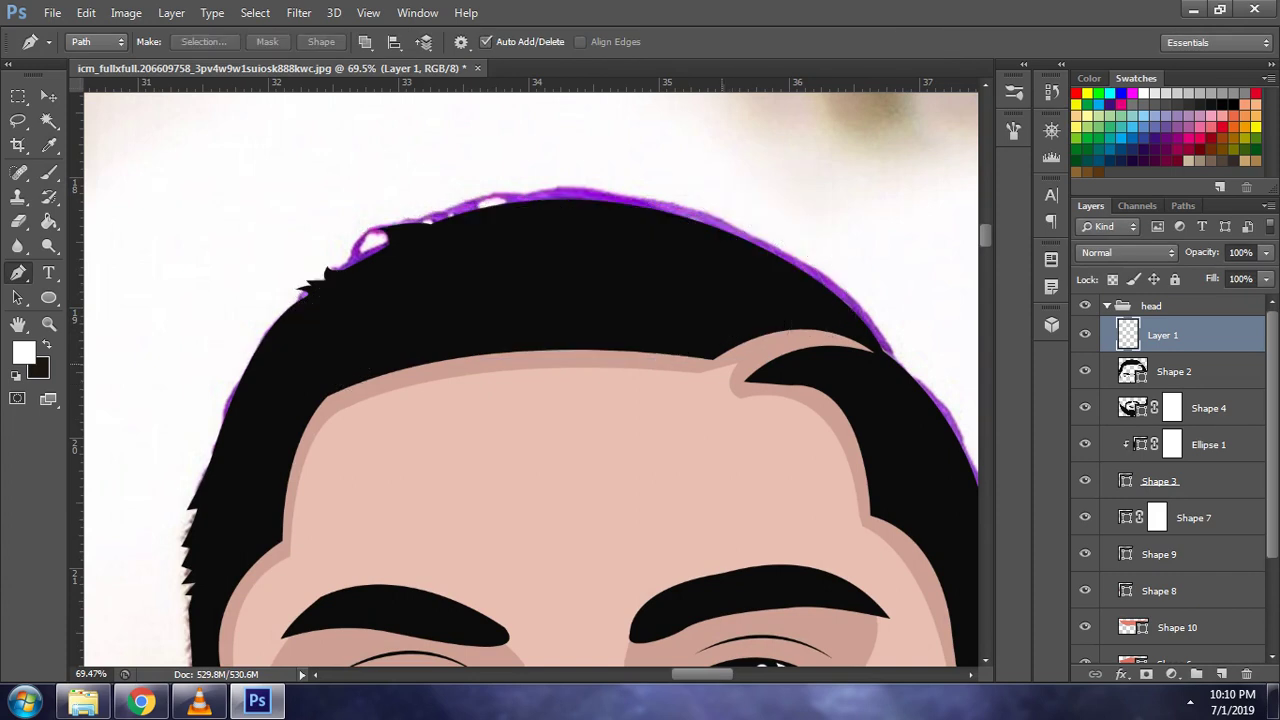
{"action": "key", "text": "ctrl+z"}
{"action": "key", "text": "ctrl+h"}
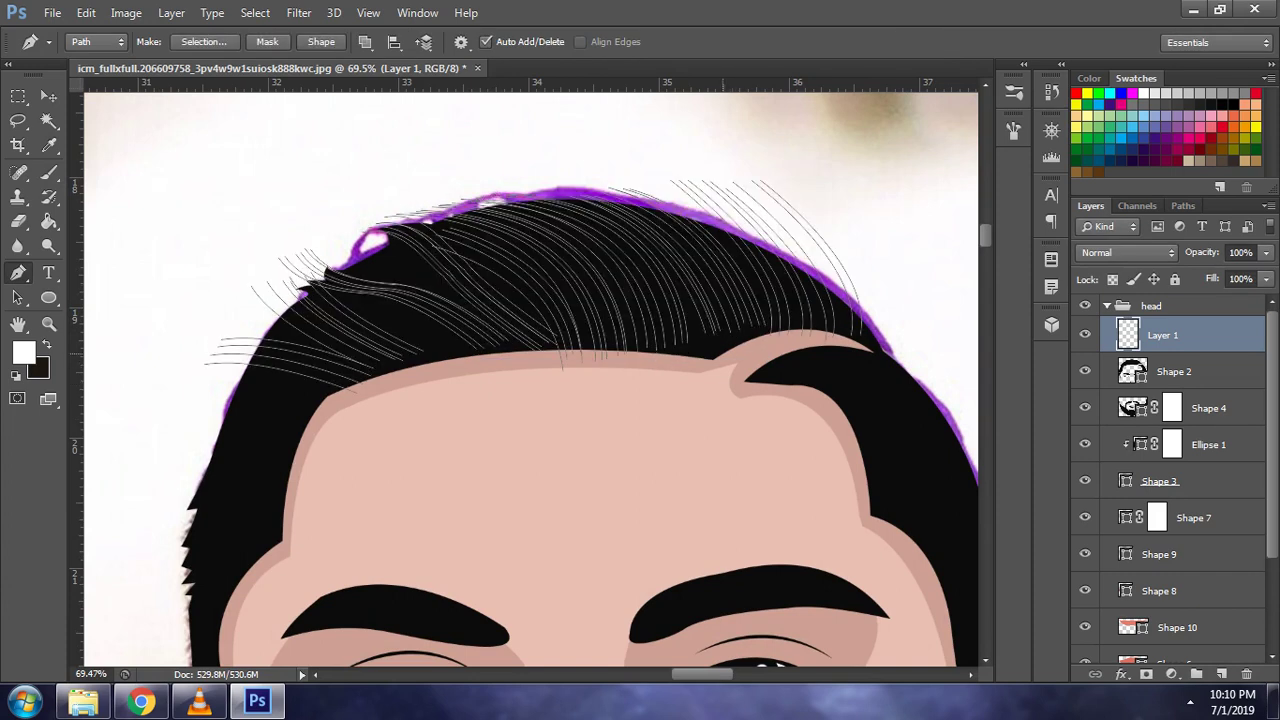
- Add two more strand paths along the hairline and nudge one slightly down
{"action": "left_click", "coordinate": [576, 195]}
{"action": "left_click", "coordinate": [688, 225]}
{"action": "left_click", "coordinate": [608, 187]}
{"action": "left_click", "coordinate": [726, 218]}
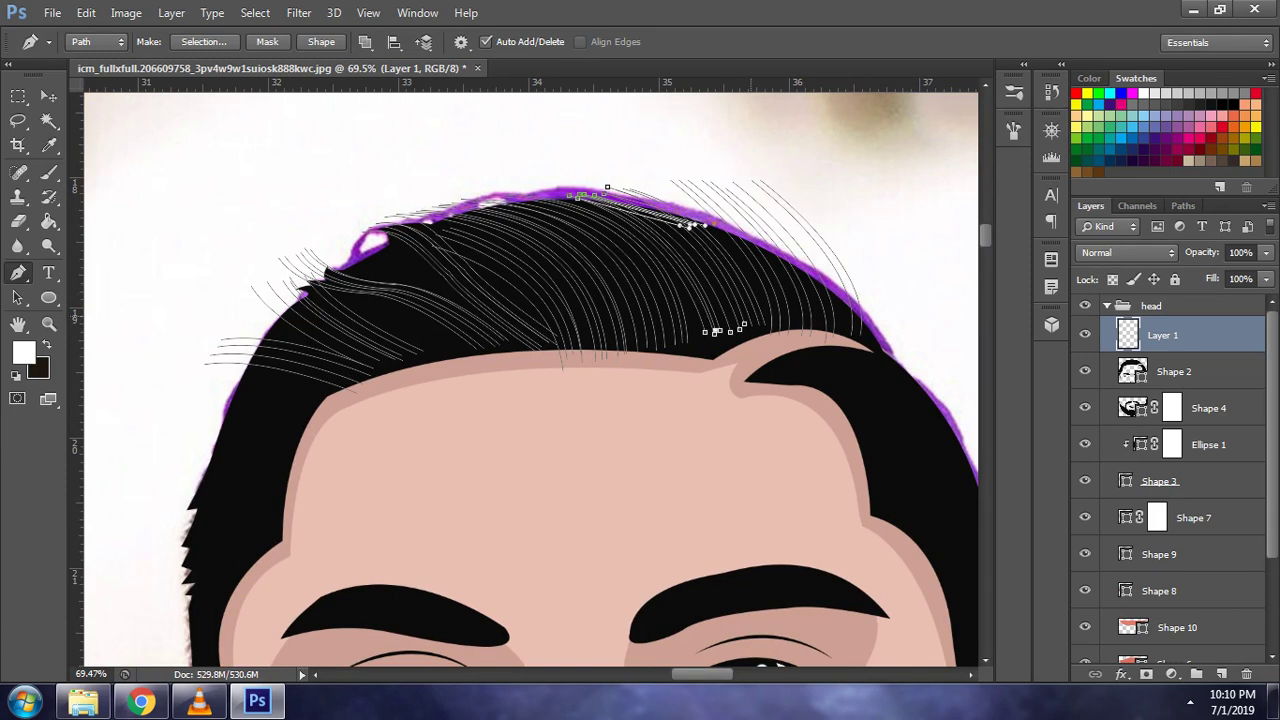
{"action": "key", "text": "ctrl+t"}
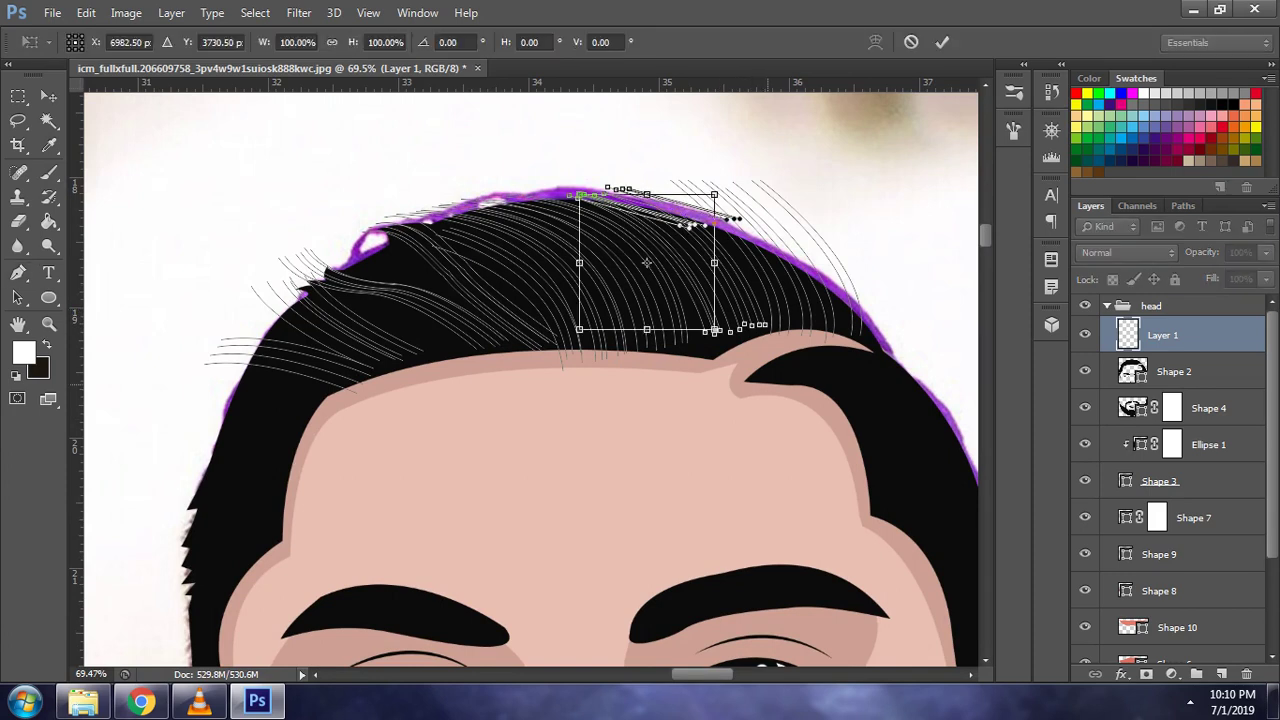
{"action": "key", "text": "Down"}
{"action": "key", "text": "Down"}
{"action": "key", "text": "Down"}
{"action": "key", "text": "Down"}
{"action": "key", "text": "Down"}
{"action": "key", "text": "Down"}
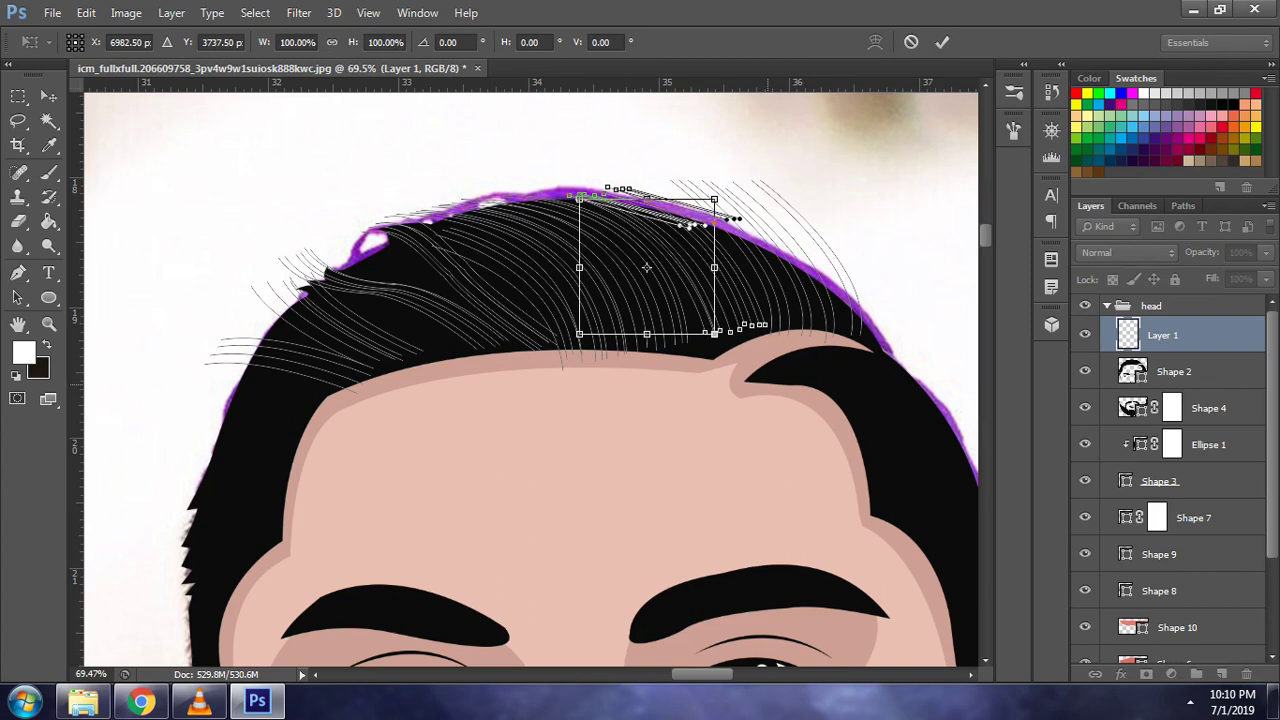
{"action": "key", "text": "Return"}
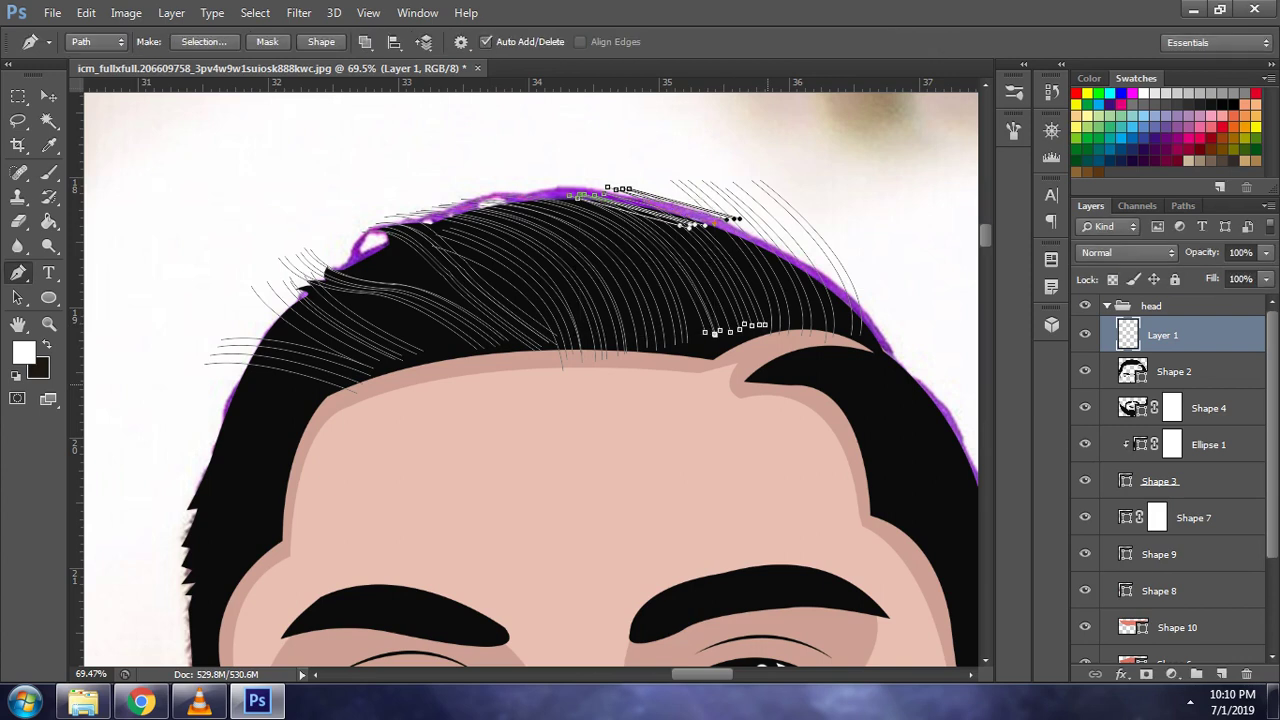
{"action": "key", "text": "Return"}
- Draw four more curved strand paths from the crown down into the hair
{"action": "left_click", "coordinate": [568, 195]}
{"action": "left_click_drag", "start_coordinate": [679, 225], "coordinate": [705, 331]}
{"action": "left_click", "coordinate": [594, 195]}
{"action": "left_click_drag", "start_coordinate": [704, 225], "coordinate": [730, 331]}
{"action": "left_click", "coordinate": [607, 188]}
{"action": "left_click_drag", "start_coordinate": [717, 222], "coordinate": [741, 326]}
{"action": "left_click", "coordinate": [581, 197]}
{"action": "left_click_drag", "start_coordinate": [690, 227], "coordinate": [716, 331]}
{"action": "key", "text": "ctrl+t"}
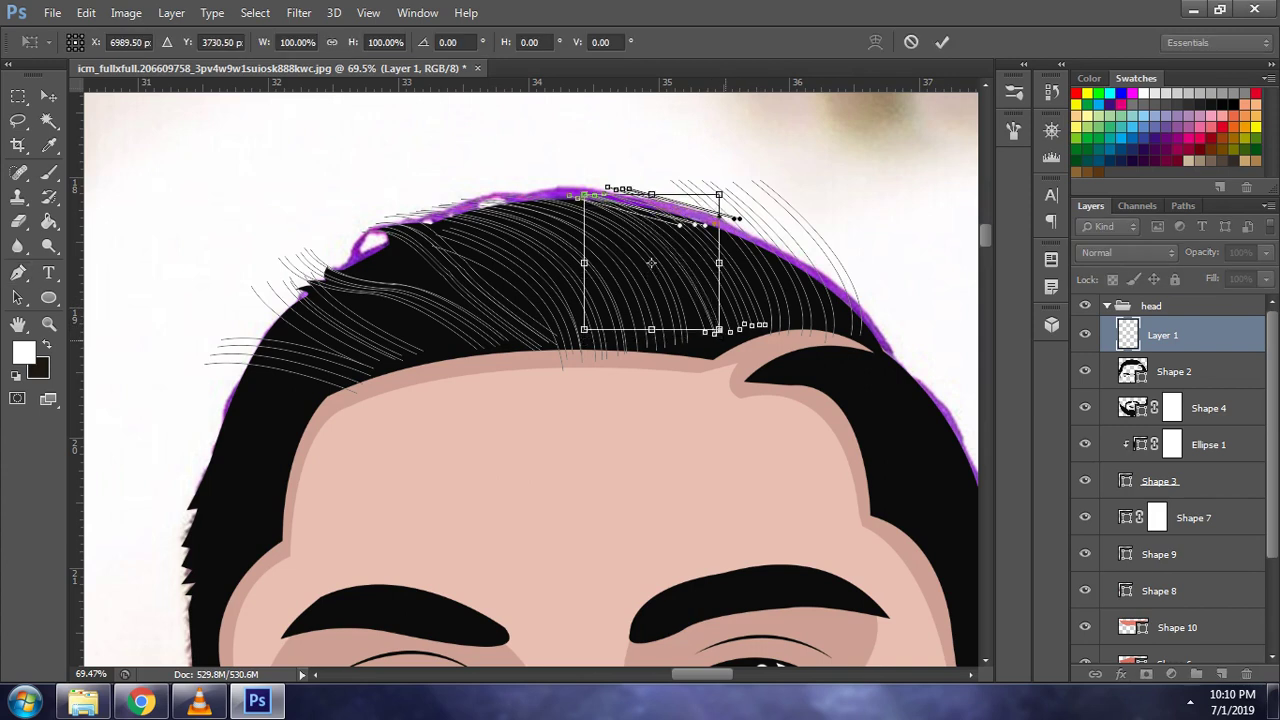
- Move a temple strand path onto the hairline and rotate it about 14°
{"action": "key", "text": "Return"}
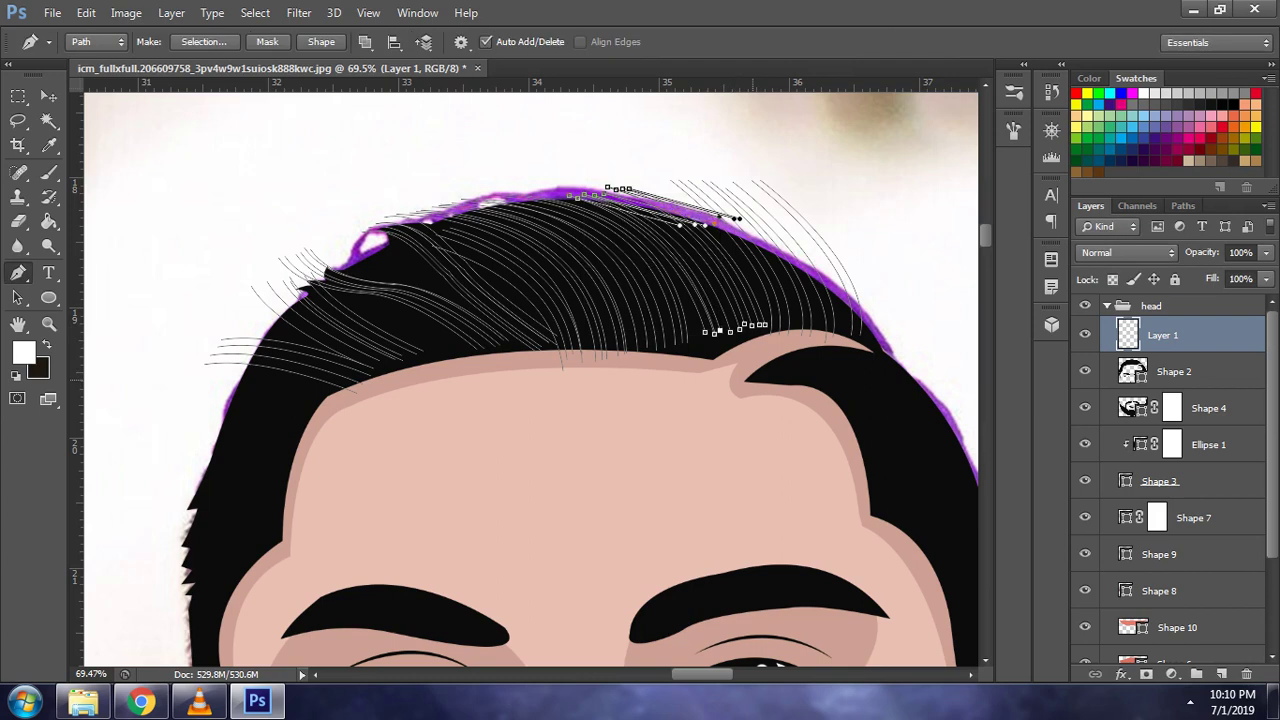
{"action": "scroll", "coordinate": [770, 330], "scroll_direction": "up", "scroll_amount": 1}
{"action": "scroll", "coordinate": [770, 330], "scroll_direction": "up", "scroll_amount": 1}
{"action": "scroll", "coordinate": [750, 328], "scroll_direction": "up", "scroll_amount": 2}
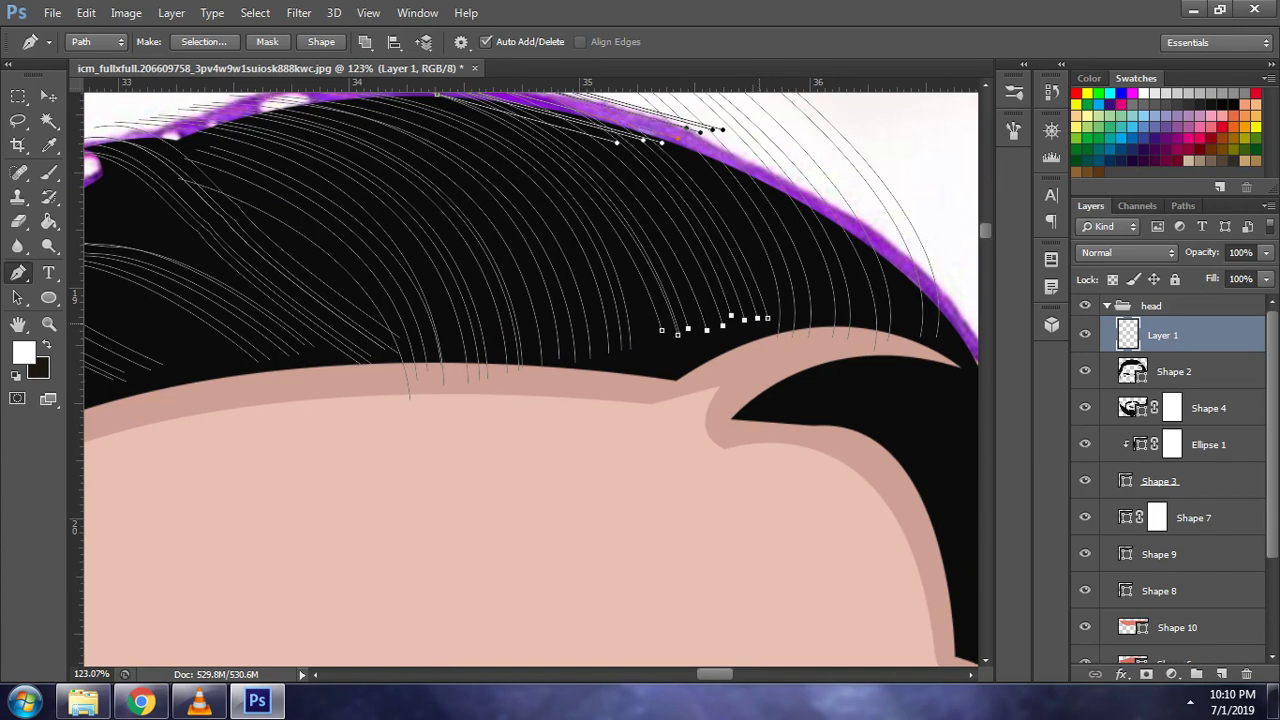
{"action": "left_click", "coordinate": [678, 335]}
{"action": "key", "text": "ctrl+t"}
{"action": "left_click_drag", "start_coordinate": [678, 335], "coordinate": [678, 368]}
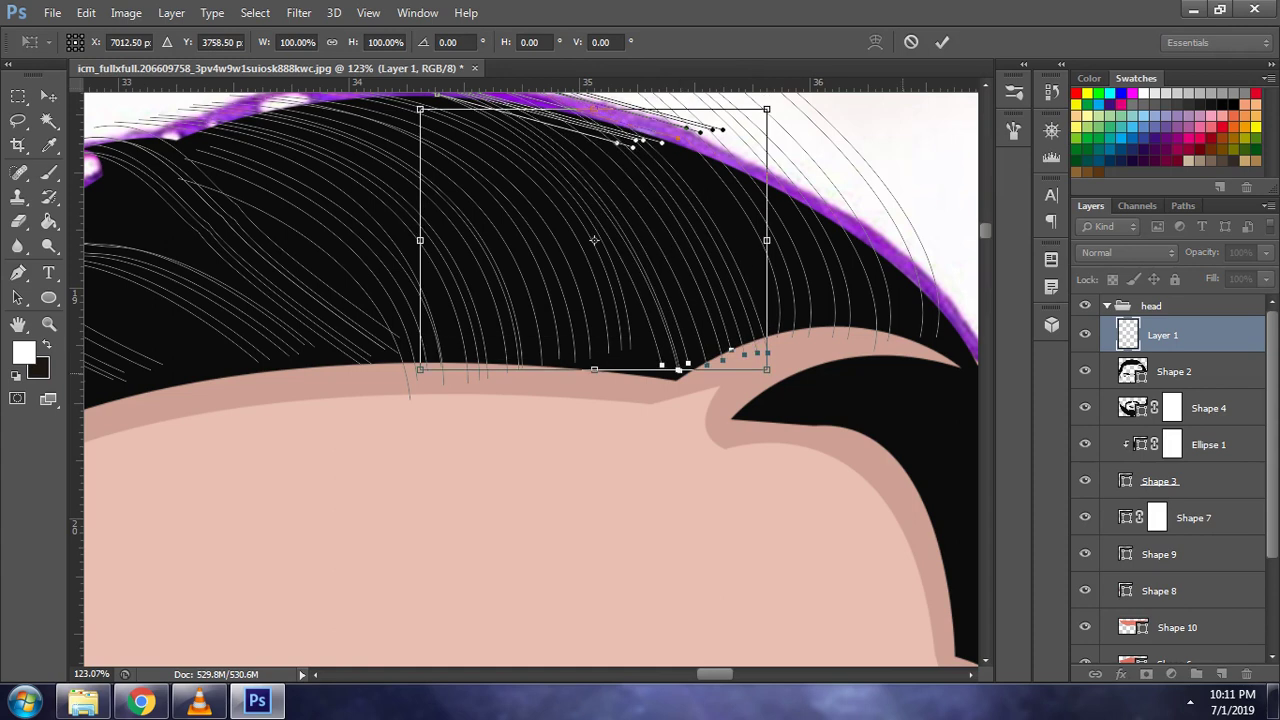
{"action": "left_click_drag", "start_coordinate": [878, 326], "coordinate": [868, 352]}
{"action": "left_click_drag", "start_coordinate": [594, 240], "coordinate": [603, 241]}
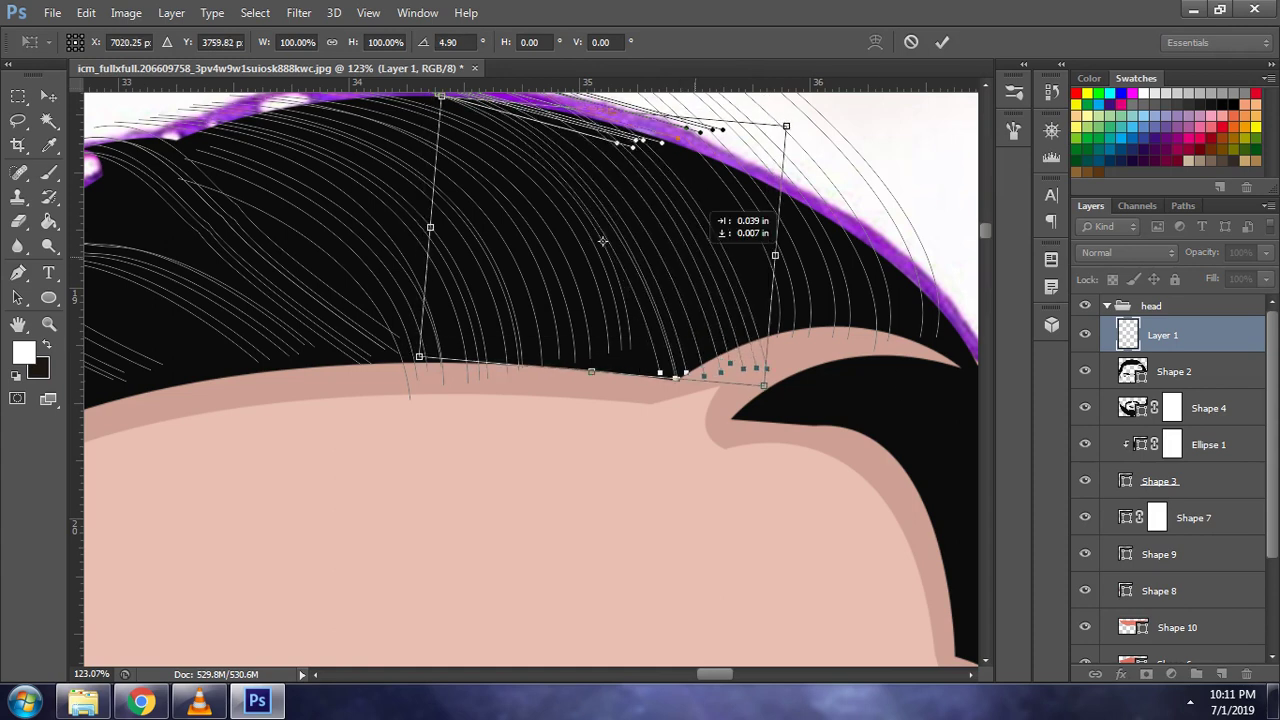
{"action": "left_click_drag", "start_coordinate": [868, 352], "coordinate": [850, 390]}
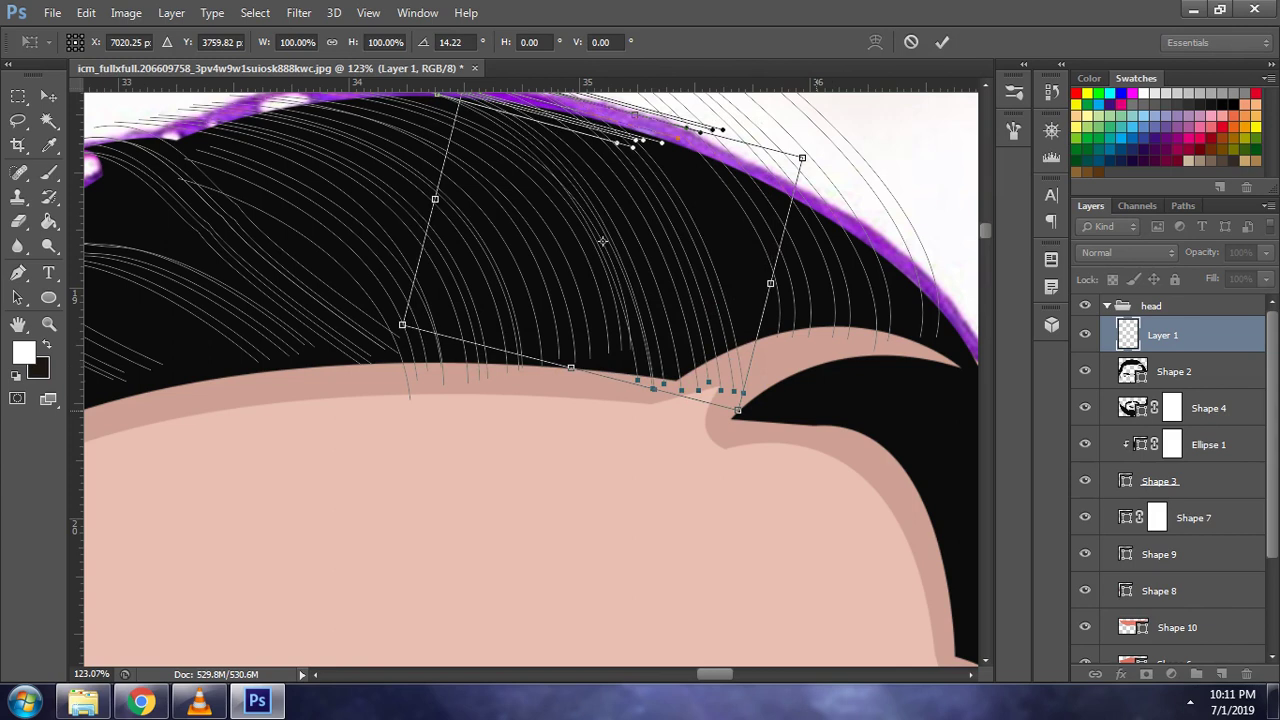
{"action": "left_click_drag", "start_coordinate": [603, 241], "coordinate": [632, 230]}
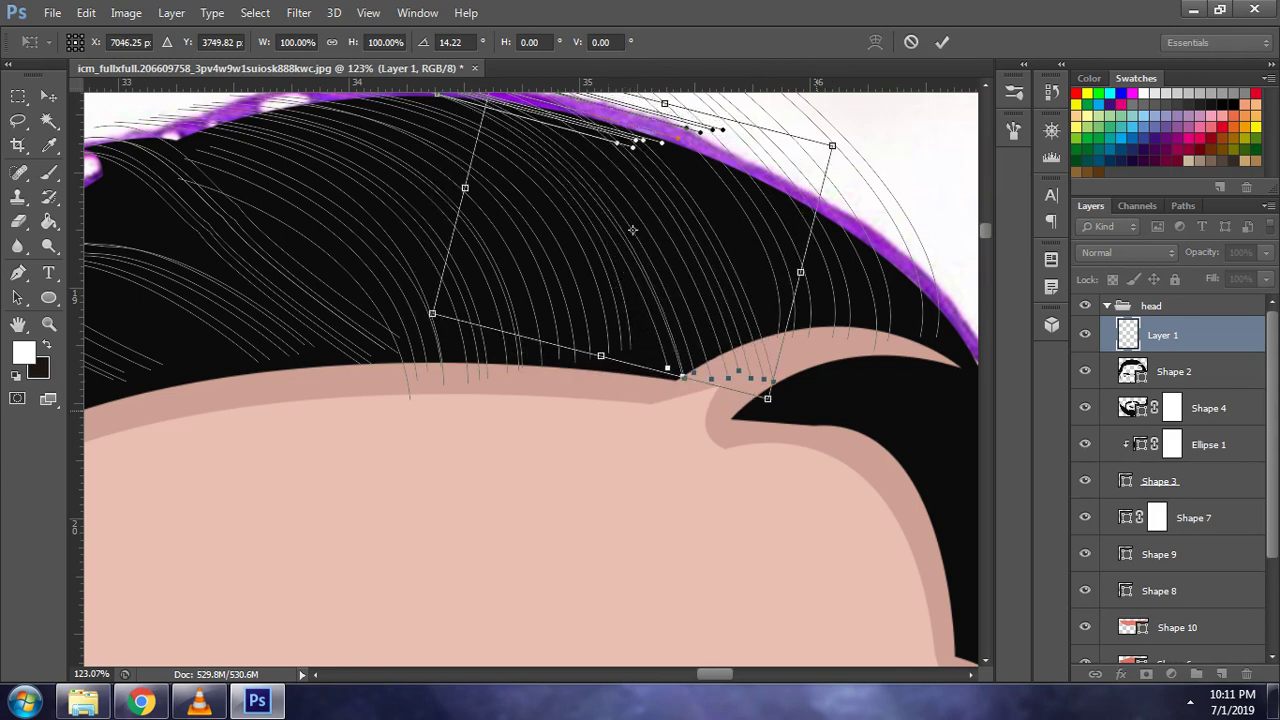
{"action": "key", "text": "Return"}
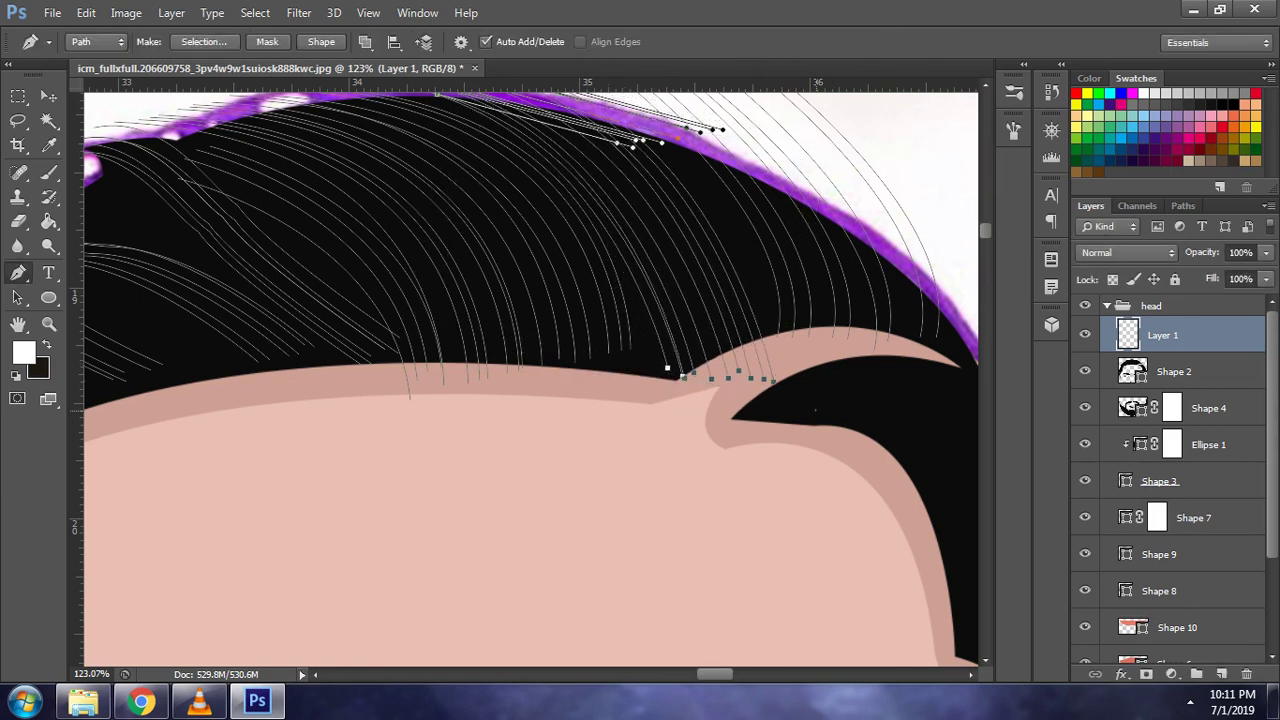
- Scroll back down and switch to the Brush tool
{"action": "scroll", "coordinate": [815, 410], "scroll_direction": "down", "scroll_amount": 2, "text": "alt"}
{"action": "scroll", "coordinate": [815, 410], "scroll_direction": "down", "scroll_amount": 2, "text": "alt"}
{"action": "scroll", "coordinate": [815, 410], "scroll_direction": "down", "scroll_amount": 2, "text": "alt"}
{"action": "key", "text": "b"}
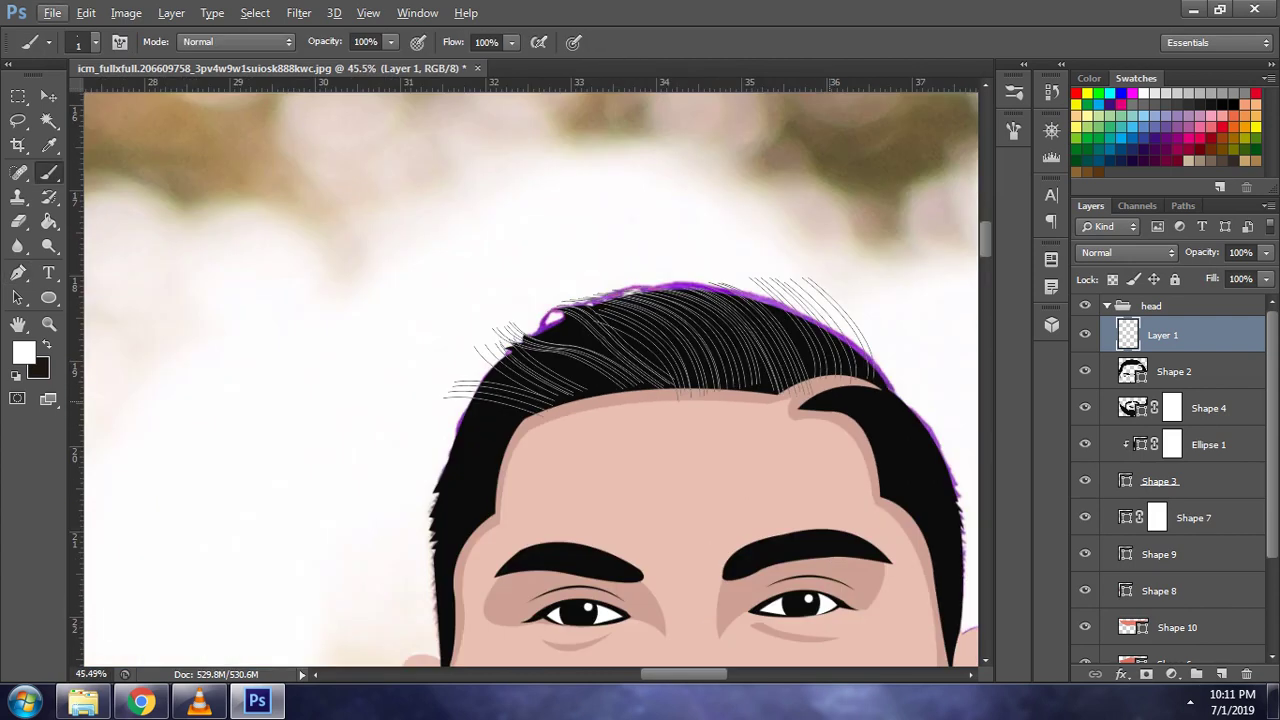
- Stroke the hair paths with a 1 px, 0% hardness brush and hide their outlines
{"action": "right_click", "coordinate": [870, 380]}
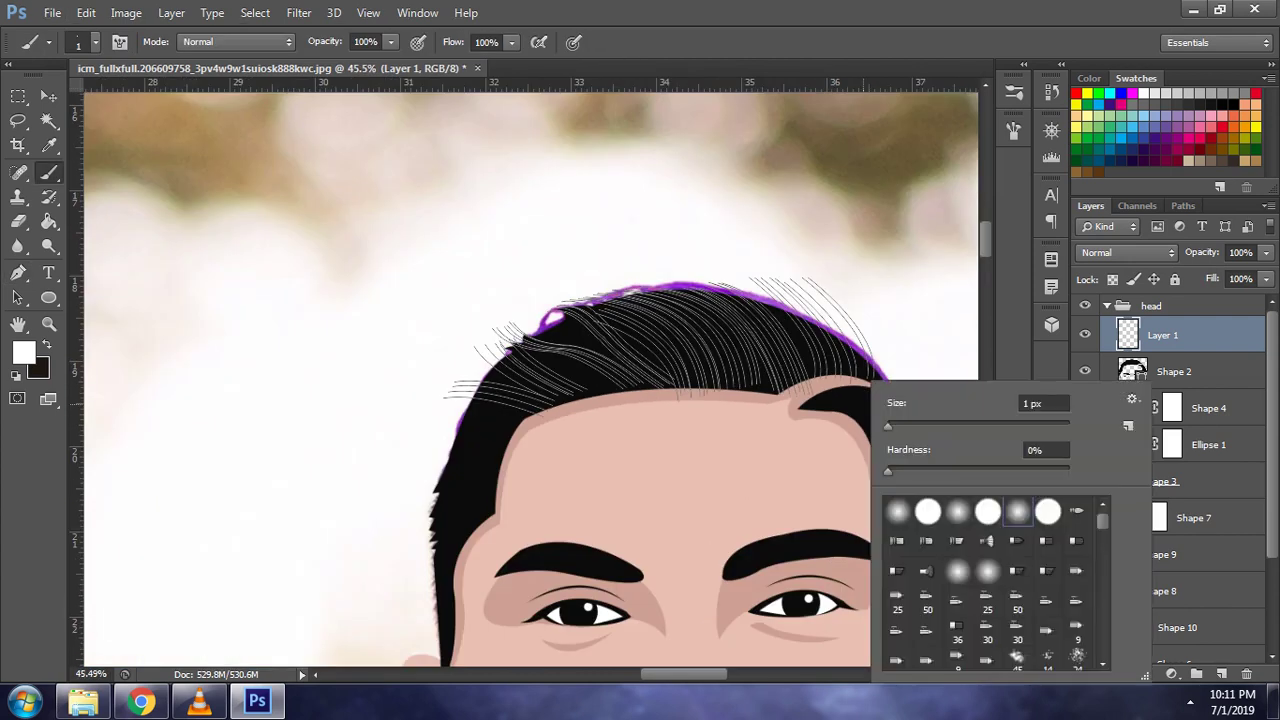
{"action": "key", "text": "Escape"}
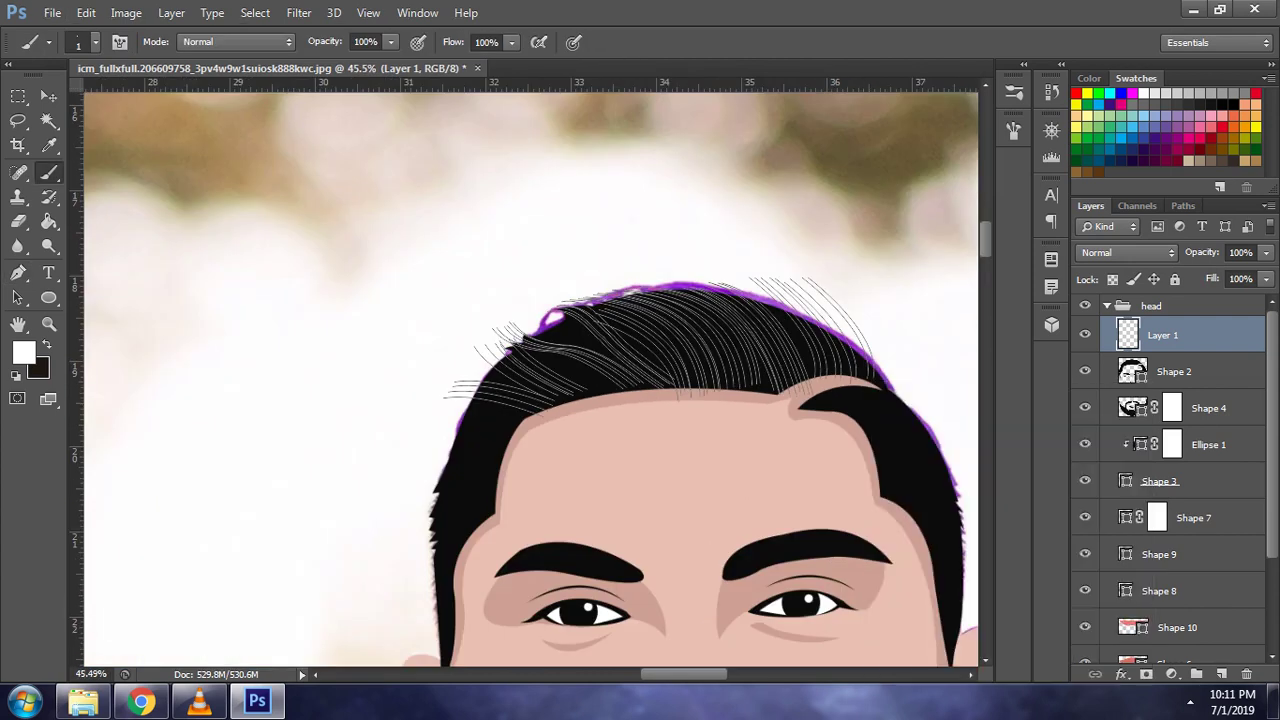
{"action": "left_click_drag", "start_coordinate": [675, 362], "coordinate": [765, 292]}
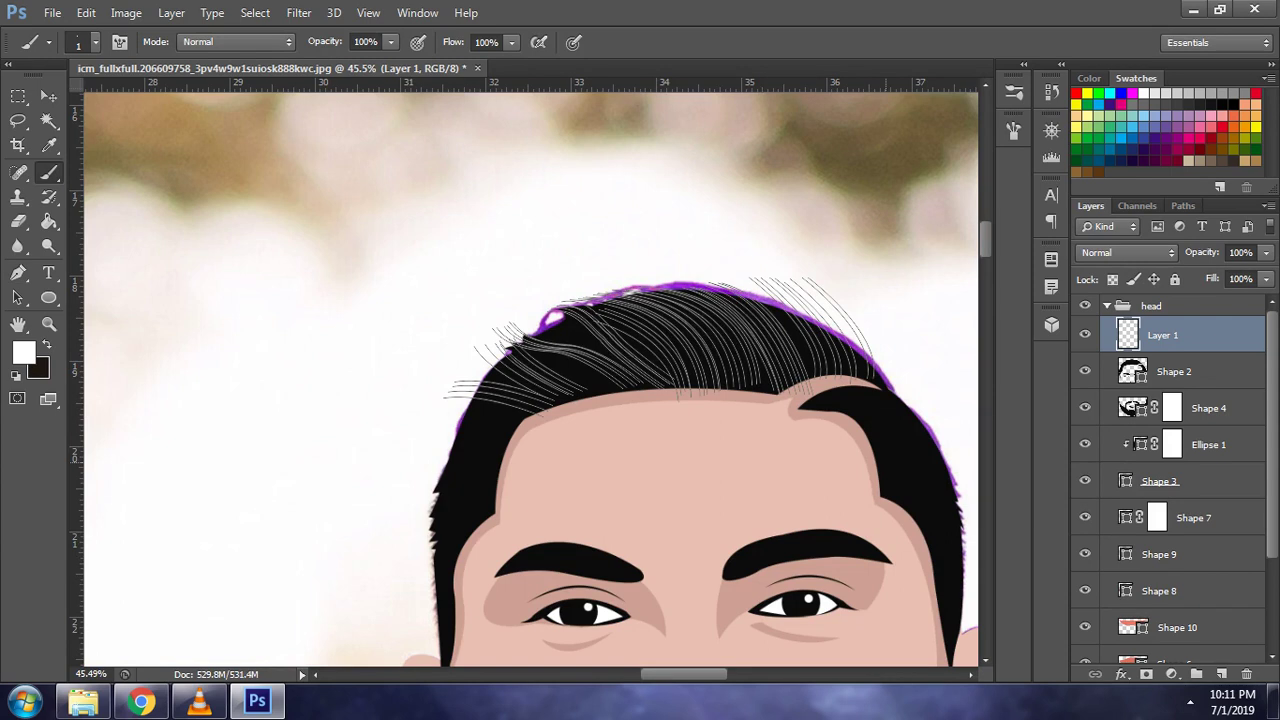
{"action": "key", "text": "p"}
{"action": "key", "text": "ctrl+h"}
{"action": "scroll", "coordinate": [798, 428], "scroll_direction": "down", "scroll_amount": 2}
{"action": "scroll", "coordinate": [808, 454], "scroll_direction": "down", "scroll_amount": 3}
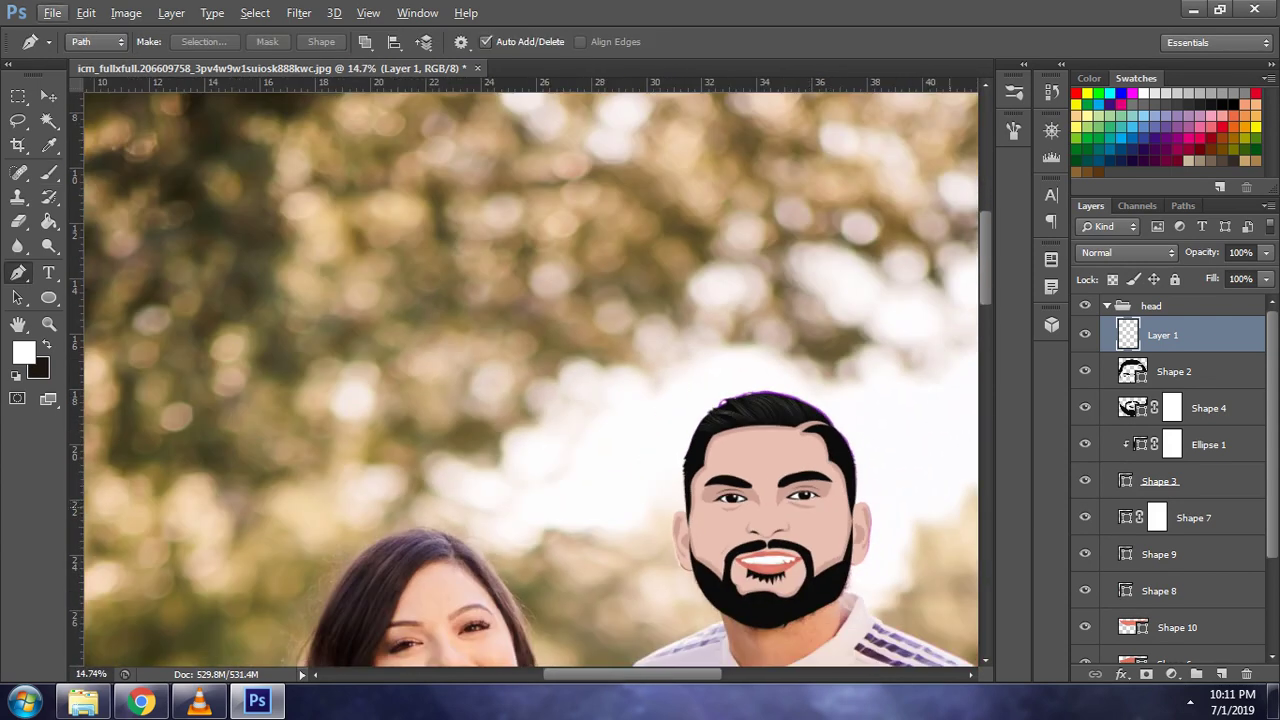
{"action": "scroll", "coordinate": [816, 525], "scroll_direction": "up", "scroll_amount": 1}
- Clip Layer 1 to Shape 2 and toggle the head group to compare
{"action": "right_click", "coordinate": [1202, 335]}
{"action": "left_click", "coordinate": [880, 326]}
{"action": "left_click", "coordinate": [1085, 305]}
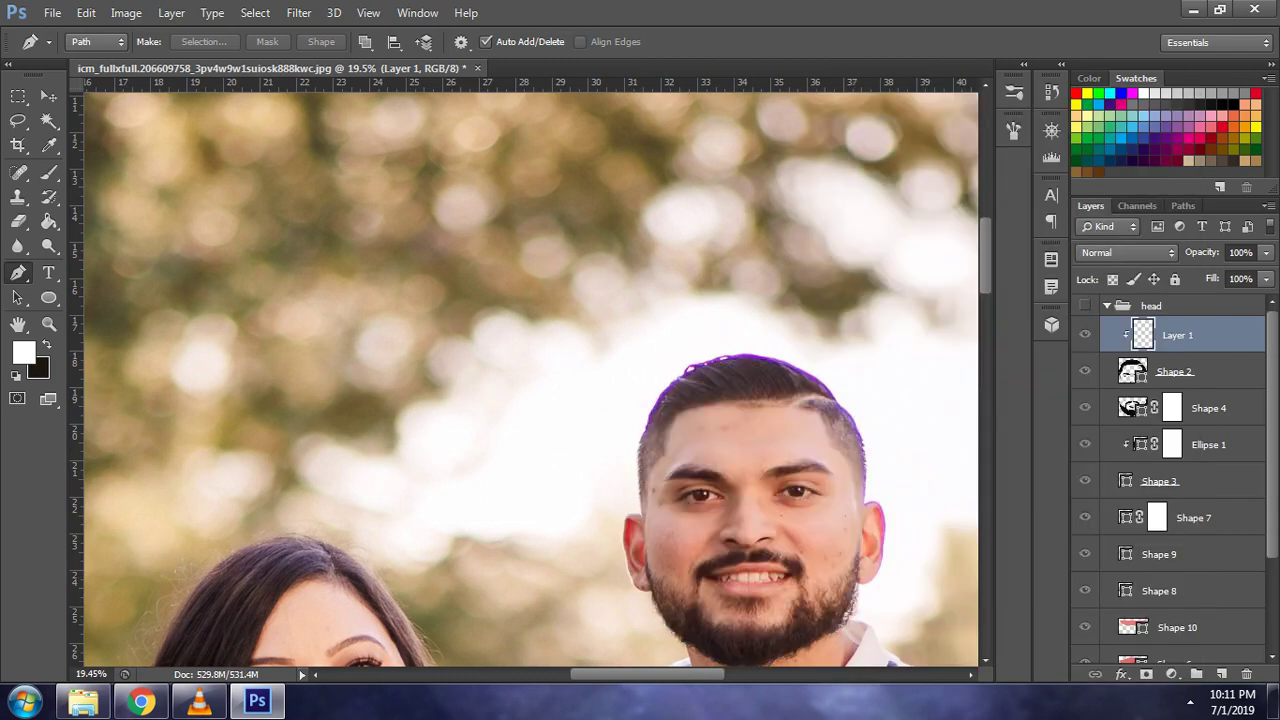
{"action": "scroll", "coordinate": [600, 470], "scroll_direction": "down", "scroll_amount": 1}
{"action": "scroll", "coordinate": [800, 589], "scroll_direction": "up", "scroll_amount": 1}
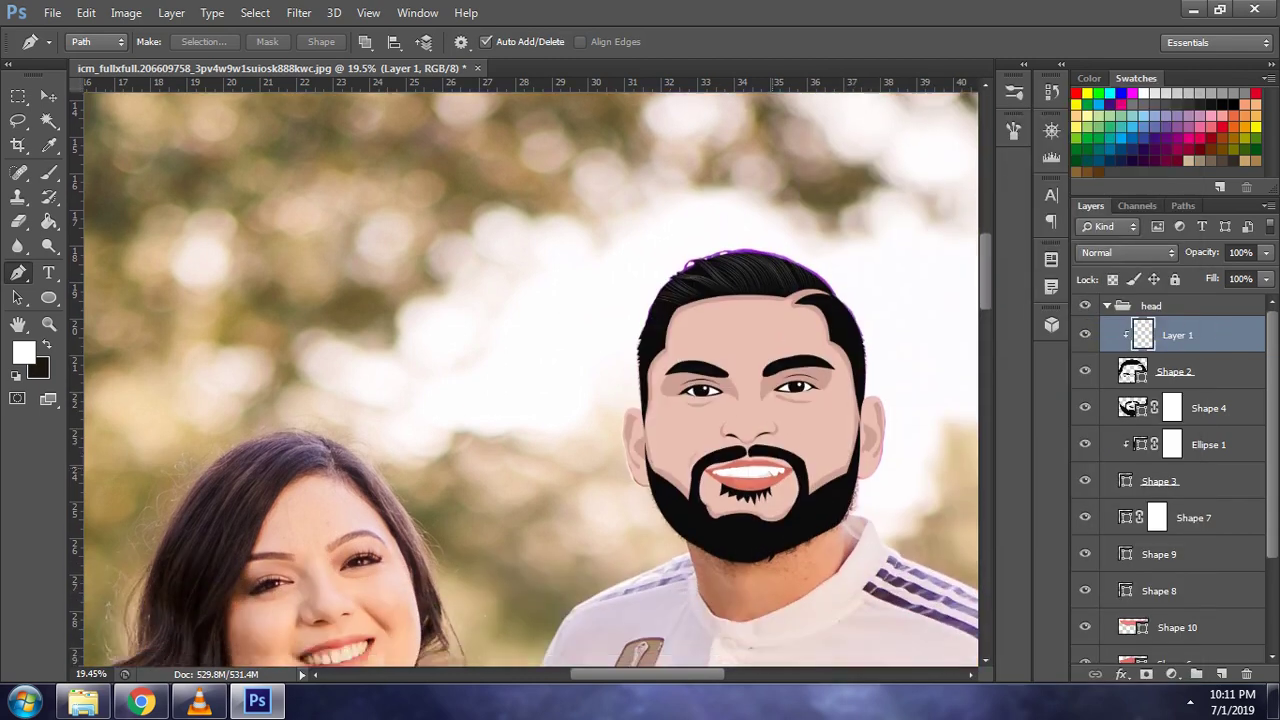
- Show the cartoon head and enable a Color Overlay effect on Layer 1
{"action": "scroll", "coordinate": [800, 589], "scroll_direction": "up", "scroll_amount": 1}
{"action": "scroll", "coordinate": [800, 589], "scroll_direction": "up", "scroll_amount": 1}
{"action": "scroll", "coordinate": [800, 589], "scroll_direction": "up", "scroll_amount": 1}
{"action": "left_click", "coordinate": [1085, 305]}
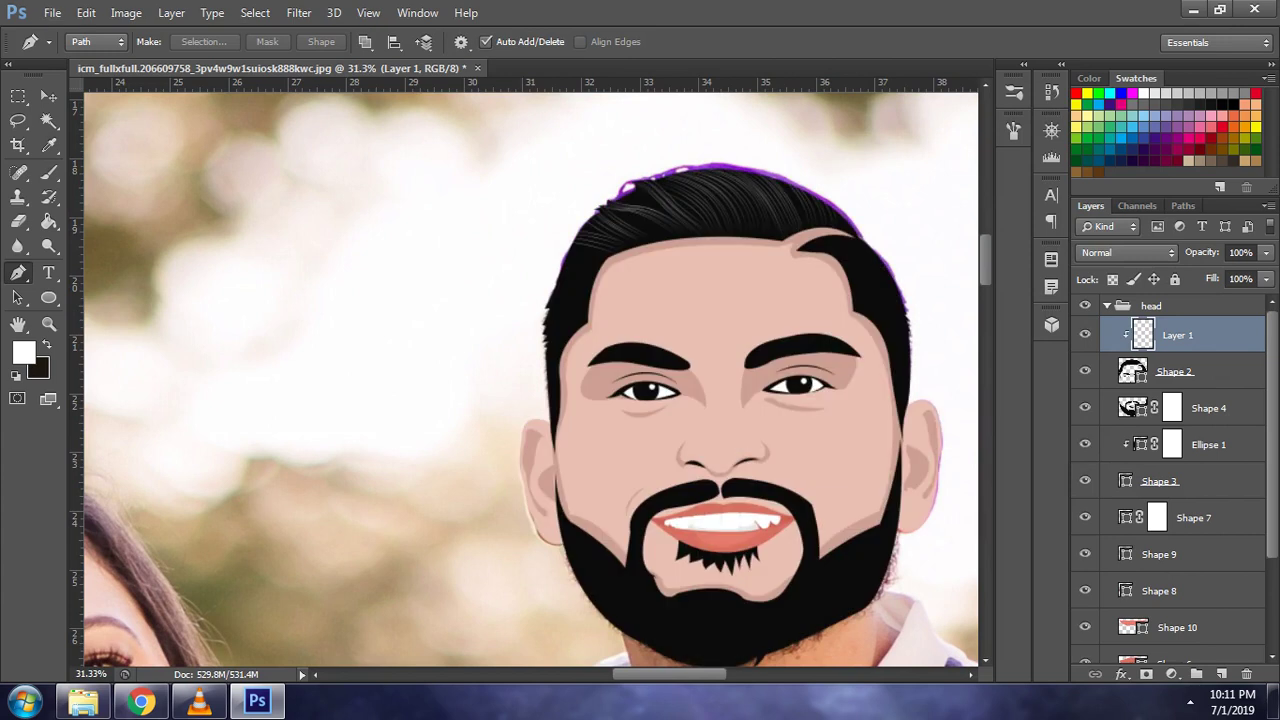
{"action": "double_click", "coordinate": [1210, 335]}
{"action": "left_click", "coordinate": [737, 337]}
- Set the overlay colour to mid-grey 898989, apply it, and zoom out
{"action": "mouse_move", "coordinate": [760, 113]}
{"action": "left_mouse_down"}
{"action": "mouse_move", "coordinate": [824, 213]}
{"action": "mouse_move", "coordinate": [567, 376]}
{"action": "mouse_move", "coordinate": [510, 379]}
{"action": "left_mouse_up"}
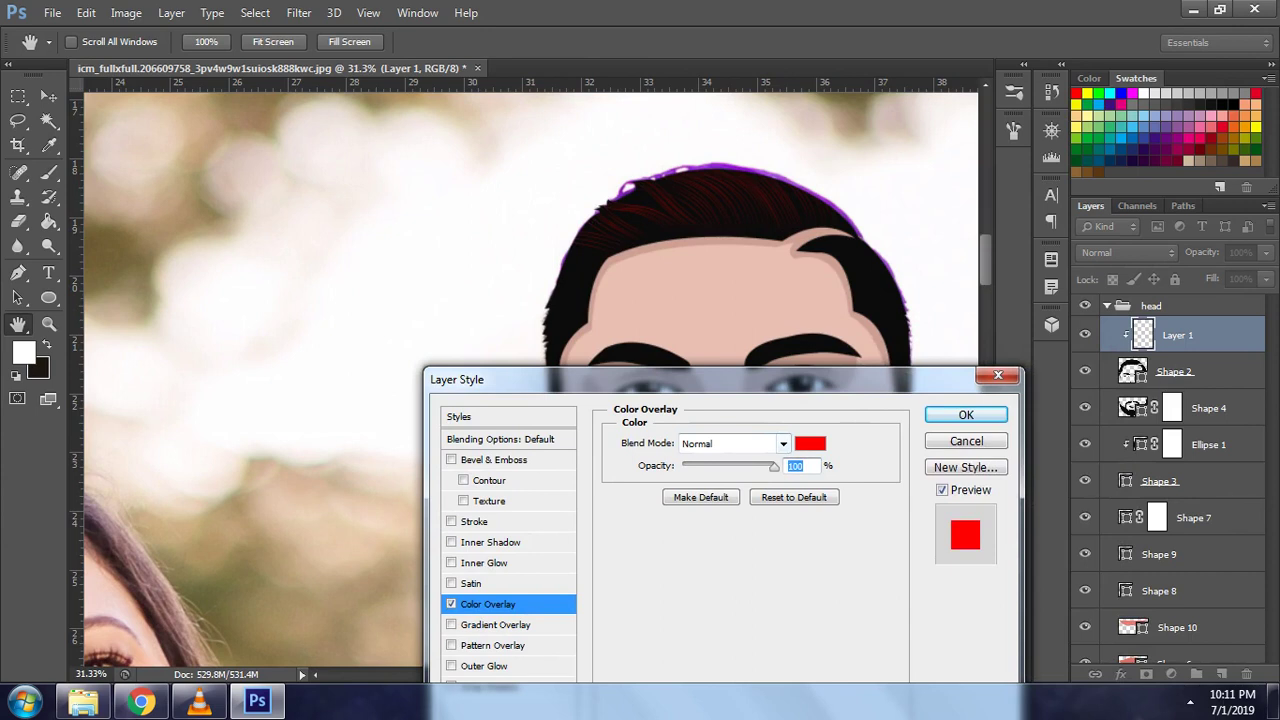
{"action": "left_click", "coordinate": [810, 443]}
{"action": "type", "text": "dedede"}
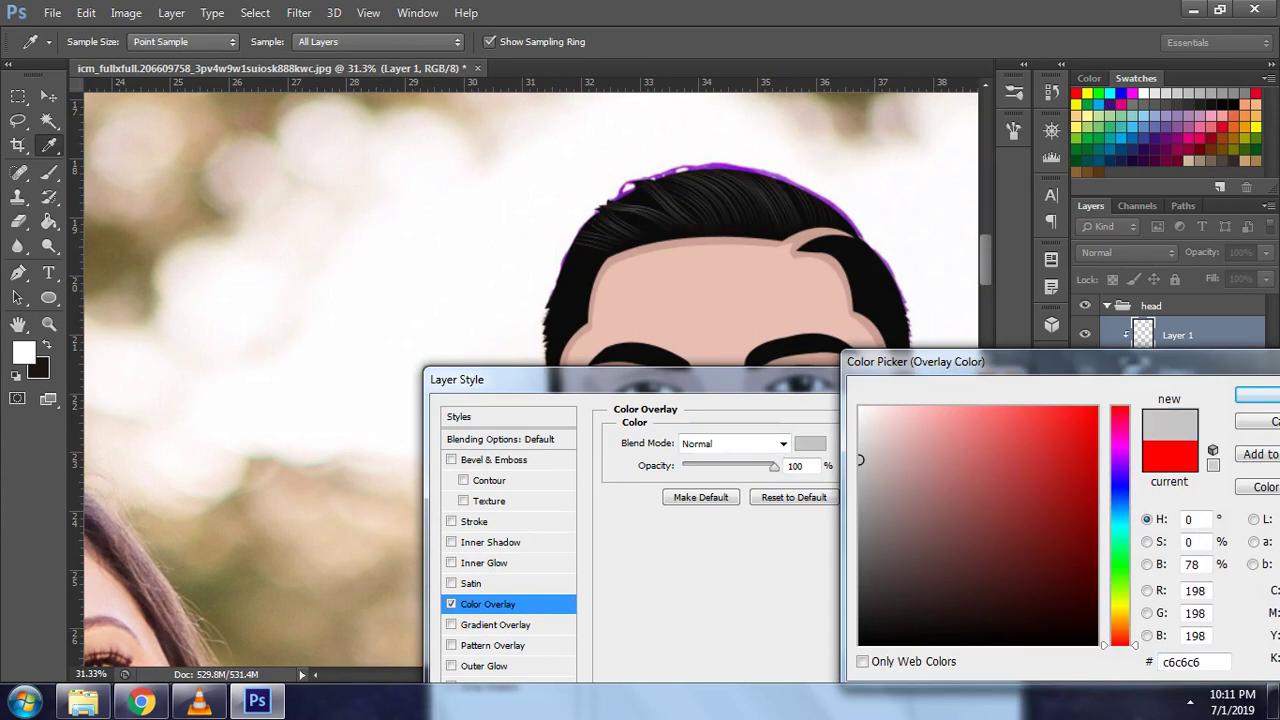
{"action": "left_click_drag", "start_coordinate": [860, 437], "coordinate": [860, 517]}
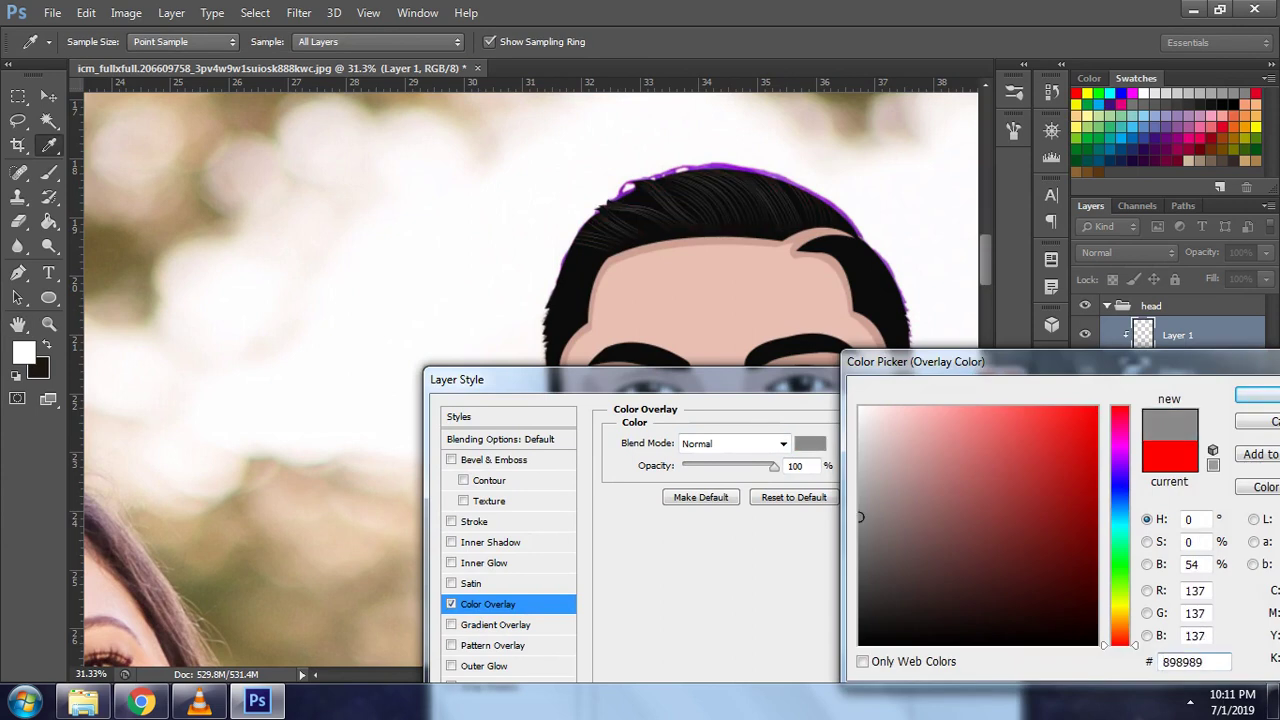
{"action": "left_click", "coordinate": [1257, 395]}
{"action": "left_click", "coordinate": [966, 415]}
{"action": "key", "text": "ctrl+minus"}
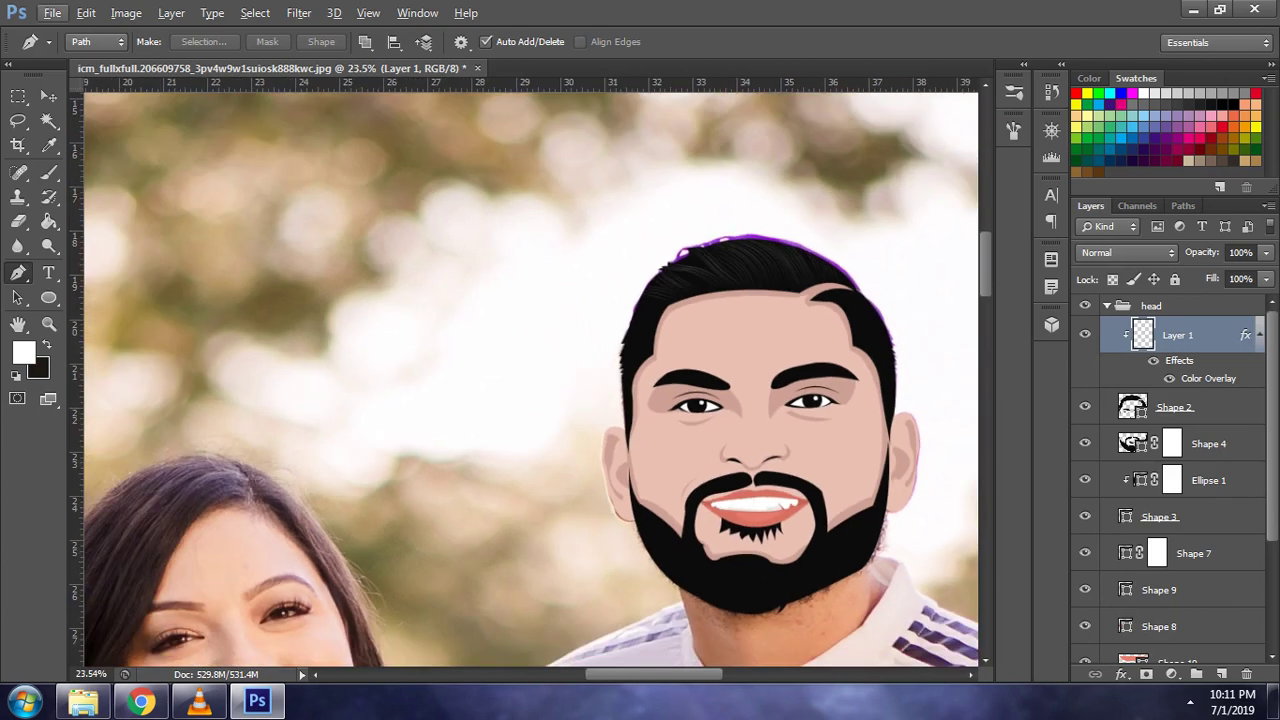
{"action": "key", "text": "alt+bracketleft"}
{"action": "key", "text": "alt+bracketleft"}
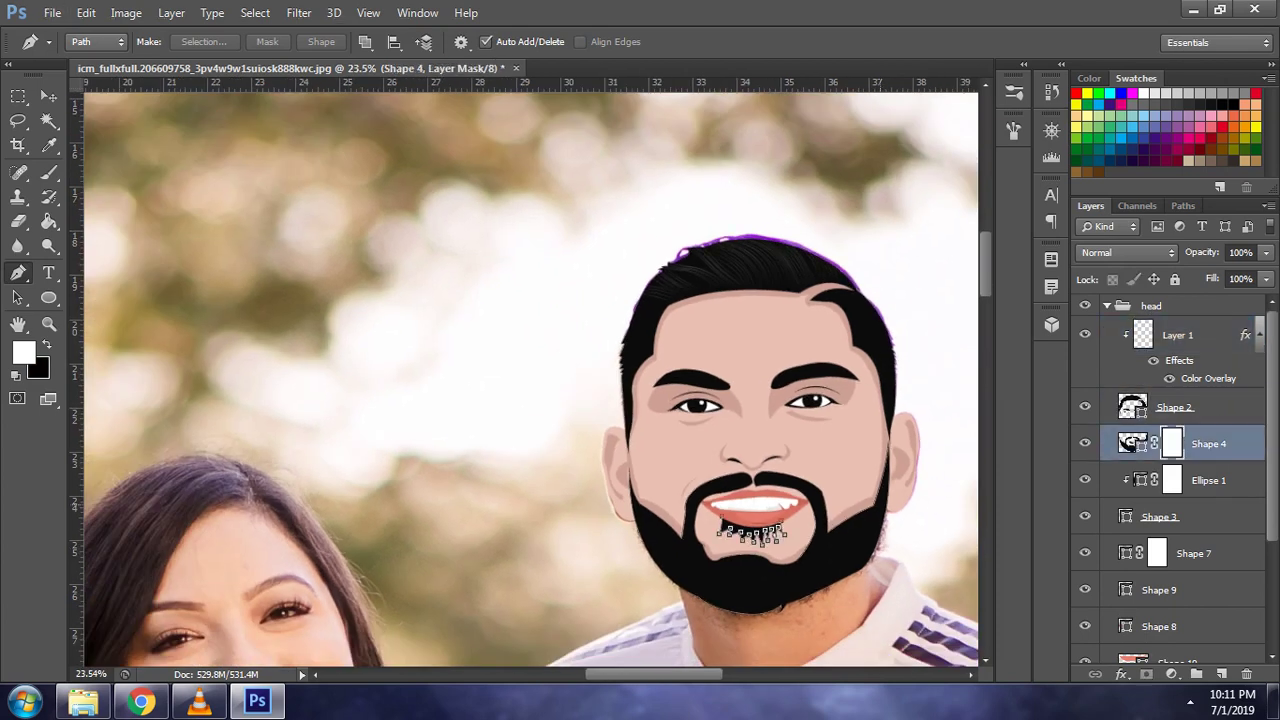
- Finish the spiky chin-hair shape and toggle the head group to check it
{"action": "key", "text": "Return"}
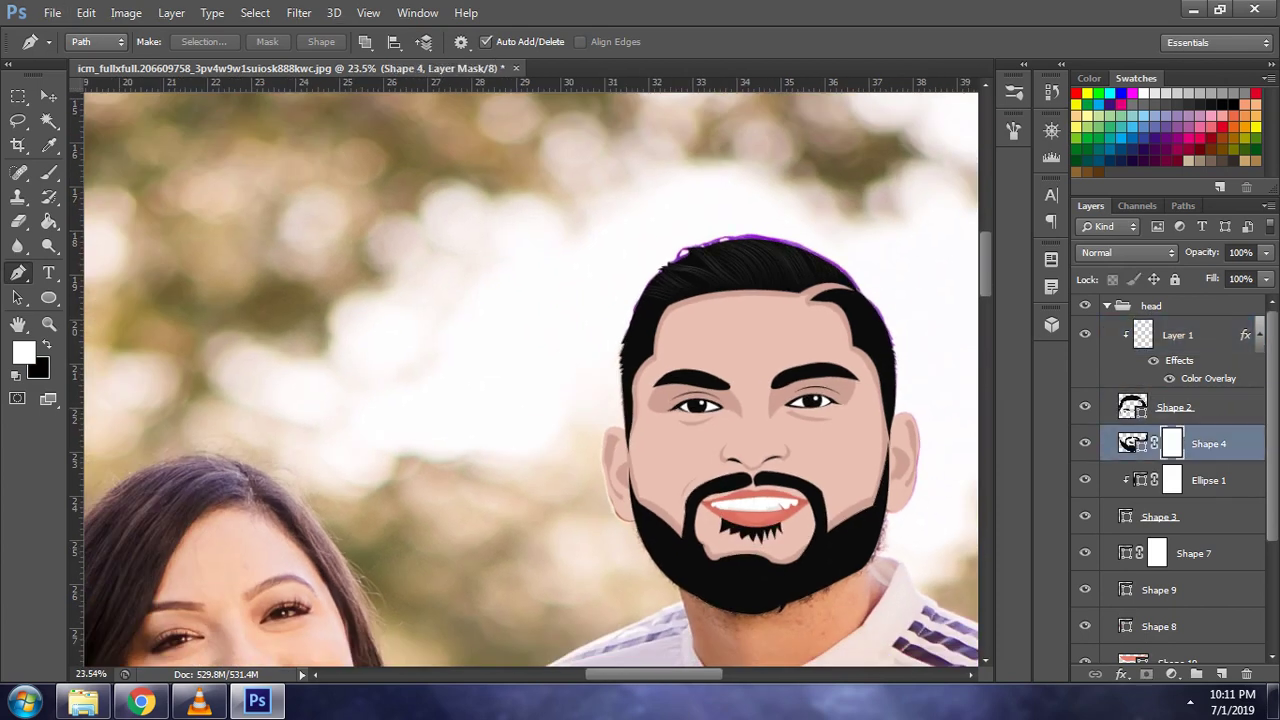
{"action": "left_click", "coordinate": [1085, 305]}
{"action": "left_click", "coordinate": [1085, 305]}
- Set up the Eraser with the 500 textured brush preset at 143 px
{"action": "key", "text": "e"}
{"action": "right_click", "coordinate": [835, 348]}
{"action": "scroll", "coordinate": [955, 545], "scroll_direction": "down", "scroll_amount": 2}
{"action": "scroll", "coordinate": [955, 545], "scroll_direction": "down", "scroll_amount": 3}
{"action": "scroll", "coordinate": [955, 545], "scroll_direction": "down", "scroll_amount": 3}
{"action": "scroll", "coordinate": [955, 545], "scroll_direction": "down", "scroll_amount": 2}
{"action": "scroll", "coordinate": [955, 545], "scroll_direction": "down", "scroll_amount": 1}
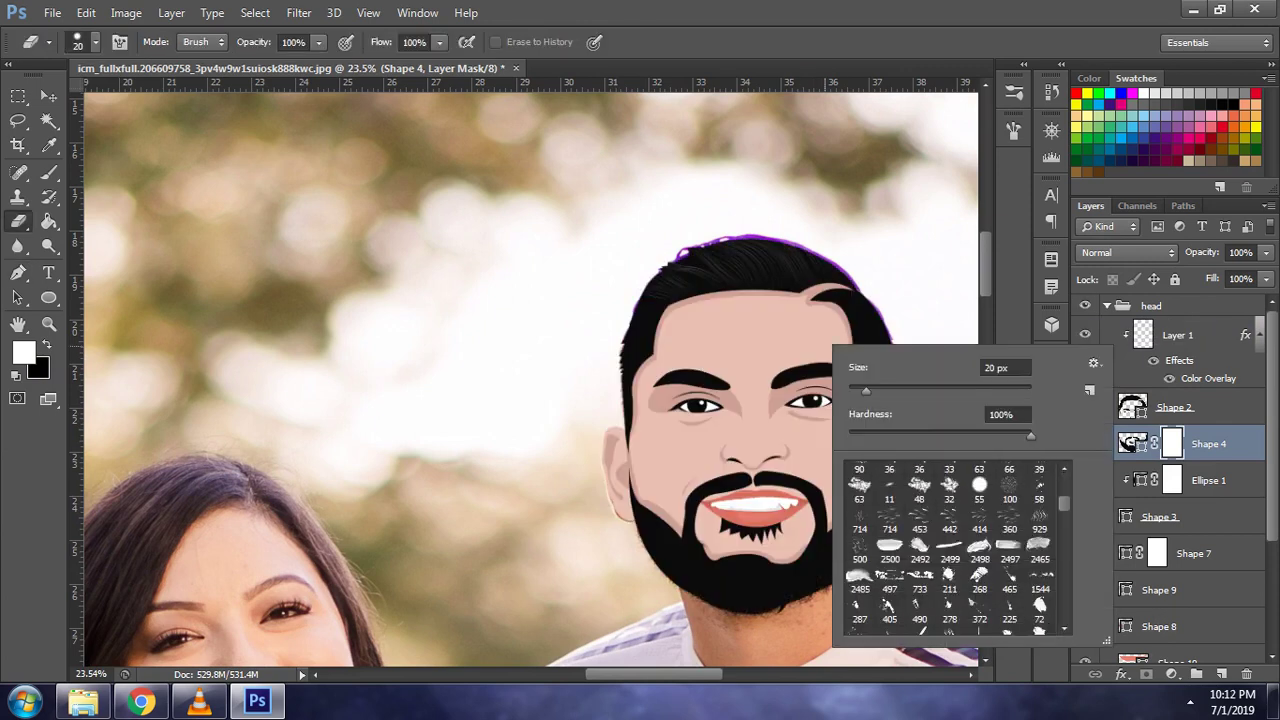
{"action": "left_click", "coordinate": [859, 550]}
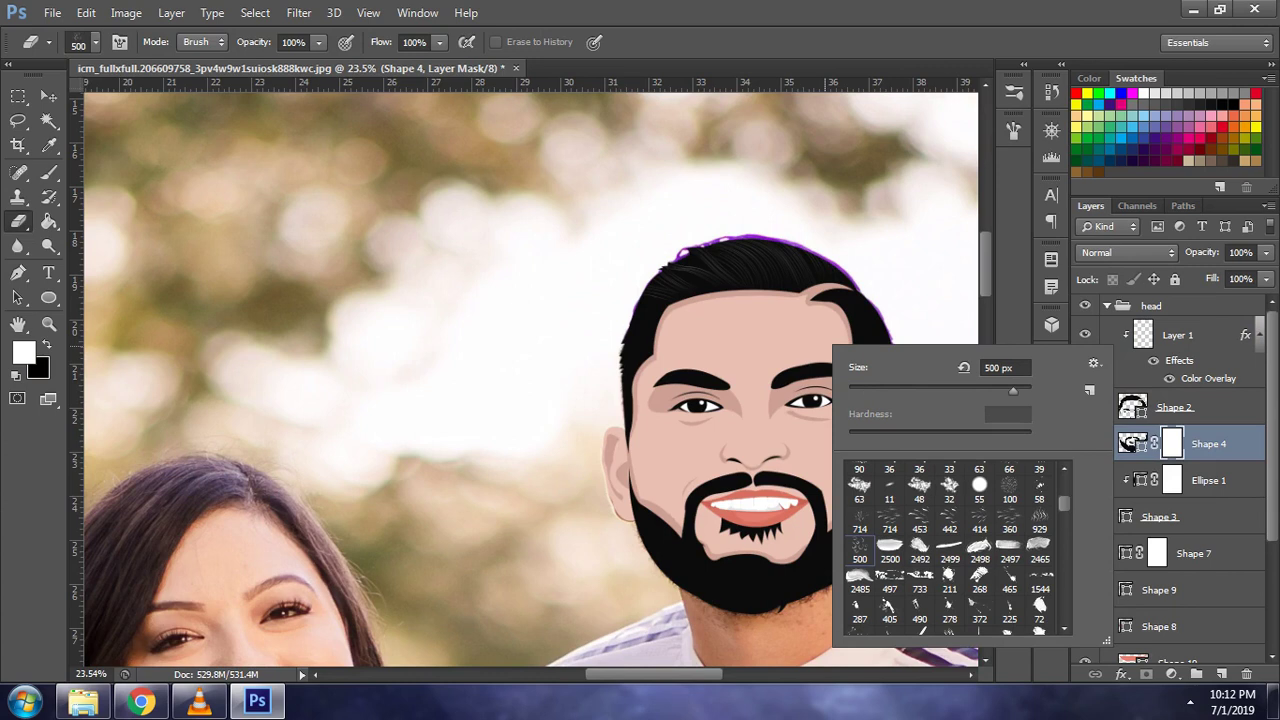
{"action": "type", "text": "72"}
{"action": "key", "text": "Return"}
{"action": "type", "text": "174"}
{"action": "key", "text": "Return"}
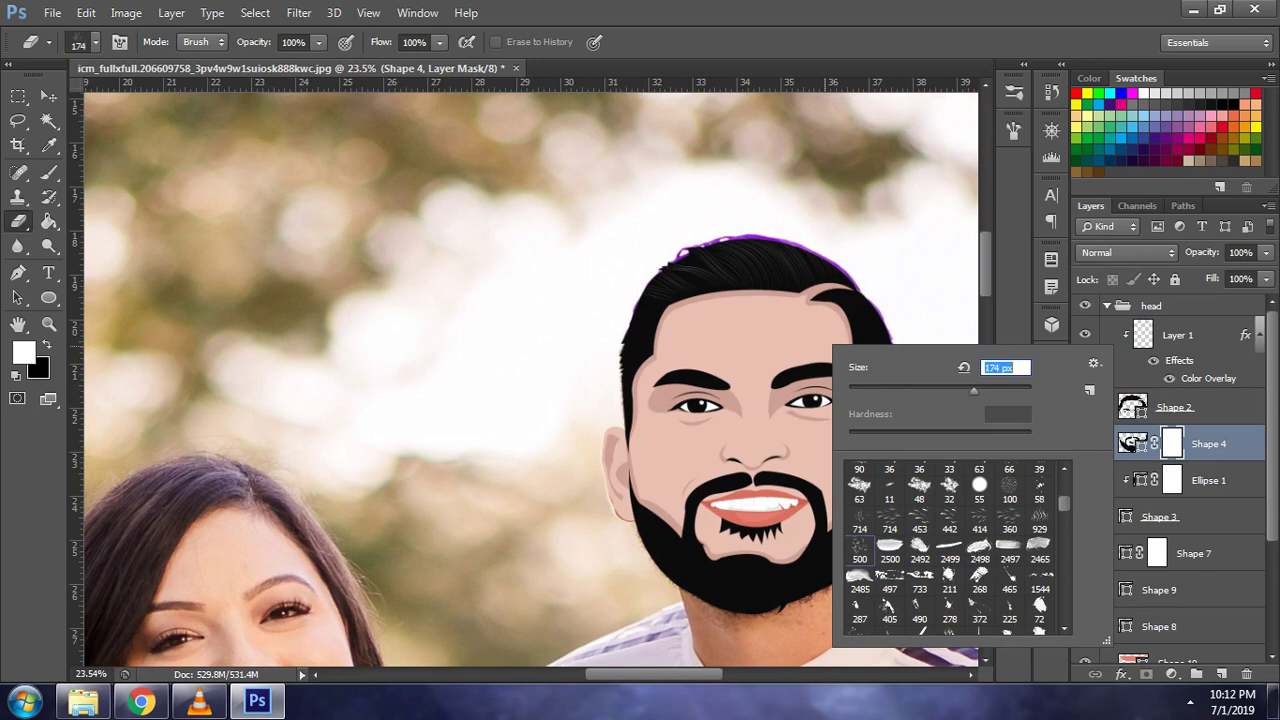
{"action": "type", "text": "143"}
{"action": "key", "text": "Return"}
{"action": "key", "text": "Return"}
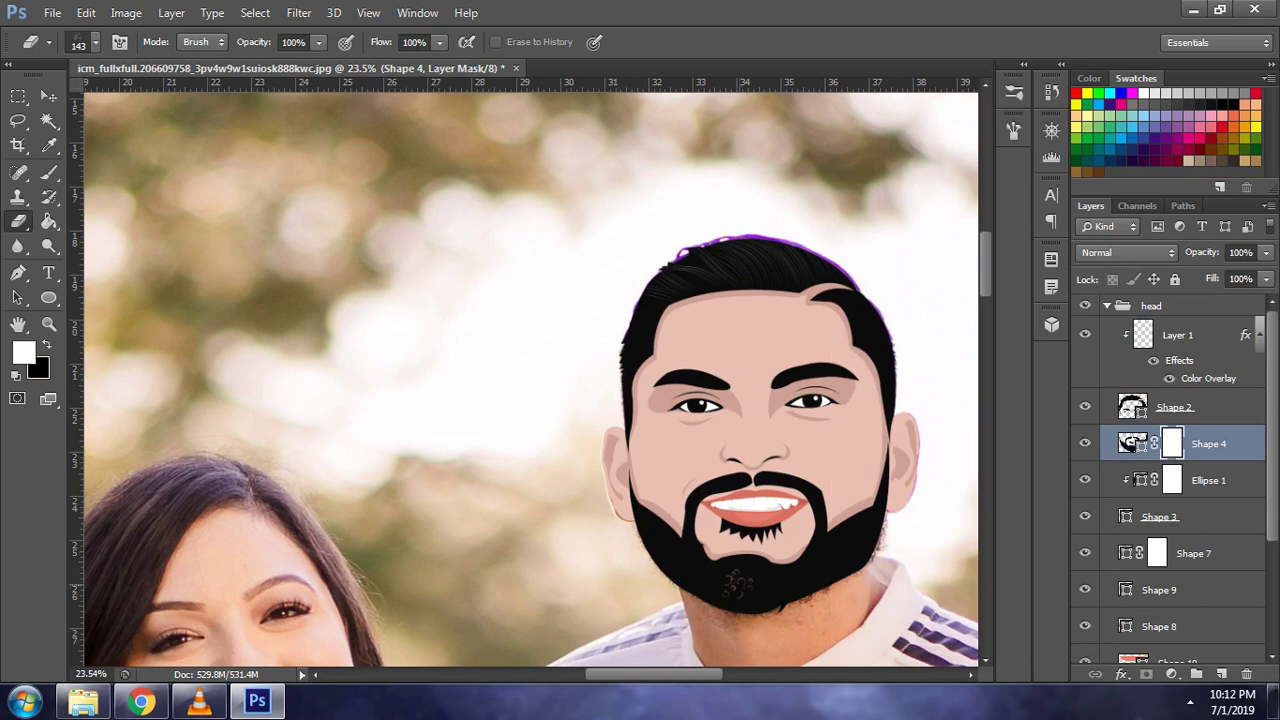
- Zoom in and set the eraser to 27% opacity, 81% flow and 100 px size
{"action": "scroll", "coordinate": [776, 590], "scroll_direction": "up", "scroll_amount": 2}
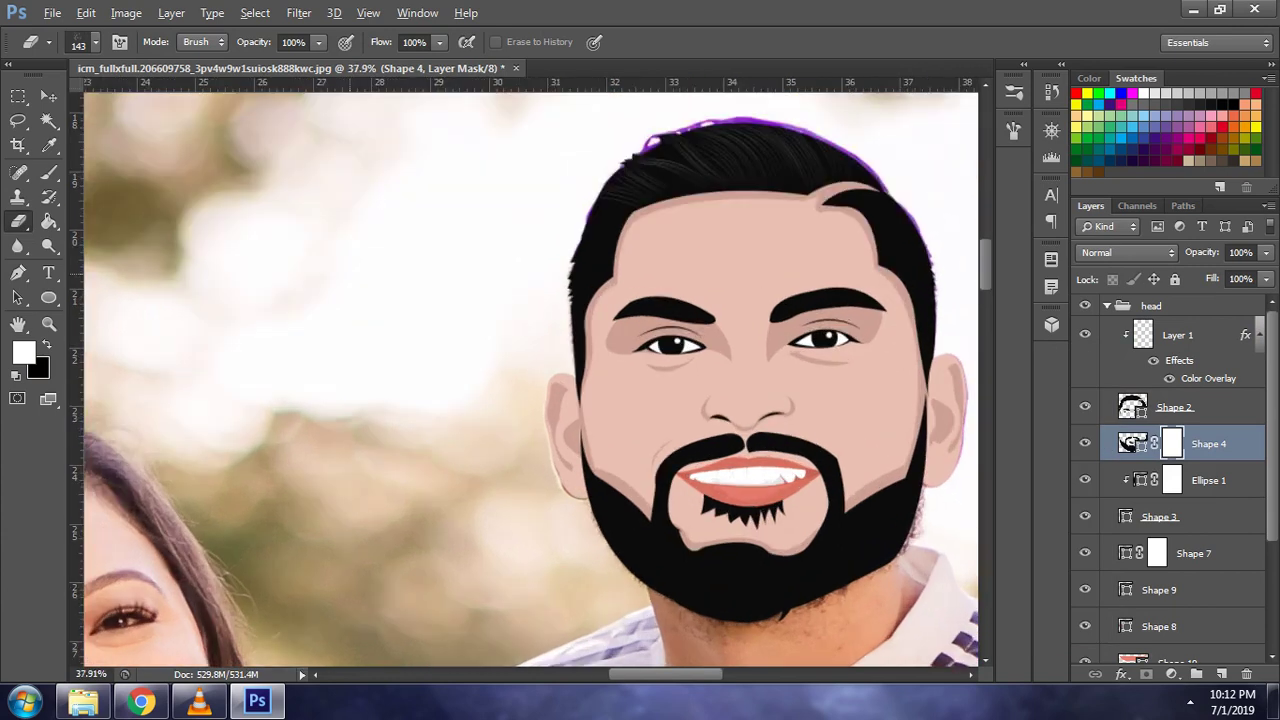
{"action": "scroll", "coordinate": [776, 590], "scroll_direction": "up", "scroll_amount": 2}
{"action": "scroll", "coordinate": [776, 590], "scroll_direction": "up", "scroll_amount": 3}
{"action": "right_click", "coordinate": [684, 228]}
{"action": "key", "text": "Escape"}
{"action": "key", "text": "2"}
{"action": "key", "text": "7"}
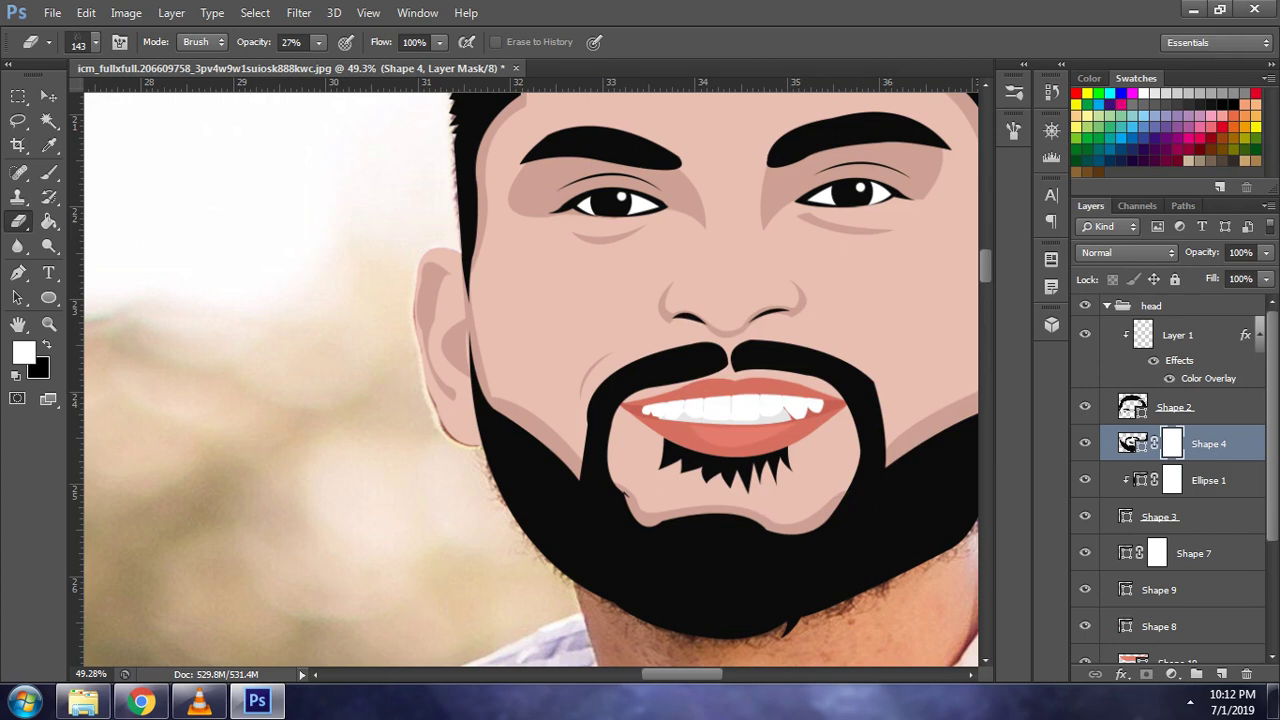
{"action": "key", "text": "shift+8"}
{"action": "key", "text": "shift+1"}
{"action": "left_click", "coordinate": [1085, 305]}
{"action": "left_click", "coordinate": [1085, 305]}
{"action": "key", "text": "bracketleft"}
{"action": "key", "text": "bracketleft"}
- Erase curly texture into the beard along the left jaw, beside the mustache and lower-left chin
{"action": "left_click_drag", "start_coordinate": [556, 493], "coordinate": [560, 478]}
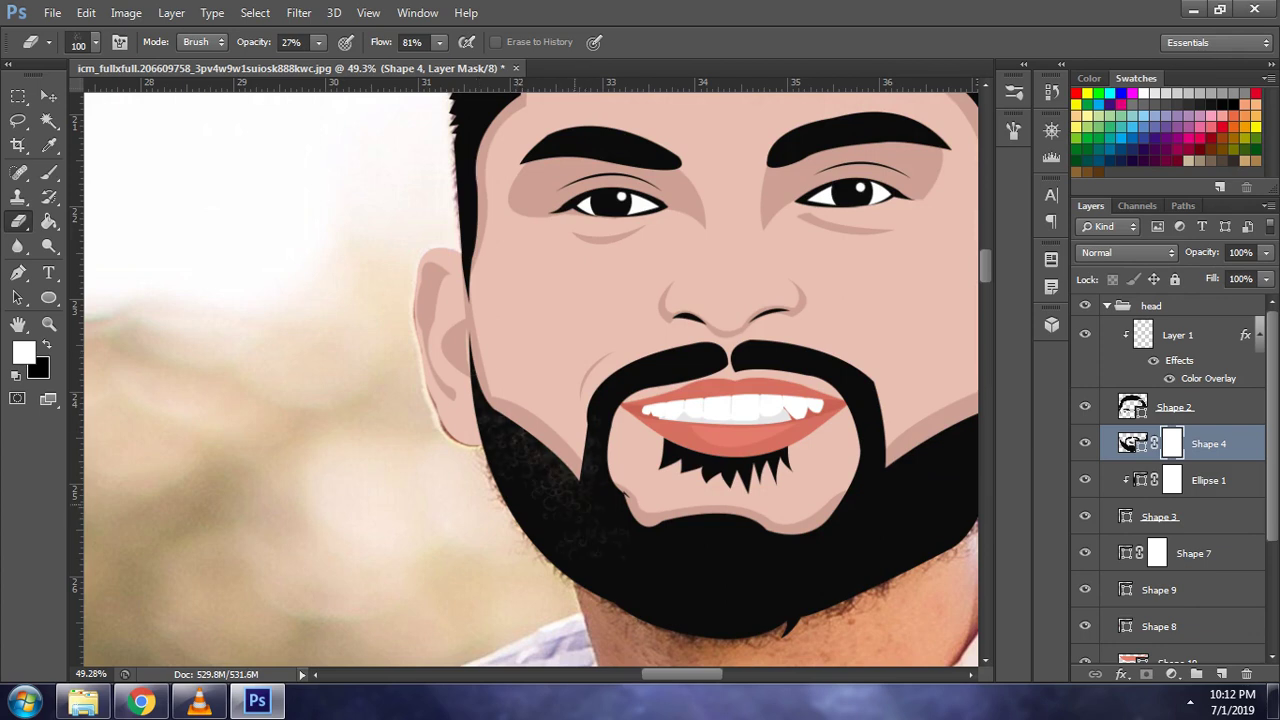
{"action": "left_click", "coordinate": [1085, 305]}
{"action": "mouse_move", "coordinate": [592, 437]}
{"action": "left_mouse_down"}
{"action": "mouse_move", "coordinate": [700, 348]}
{"action": "mouse_move", "coordinate": [882, 475]}
{"action": "left_mouse_up"}
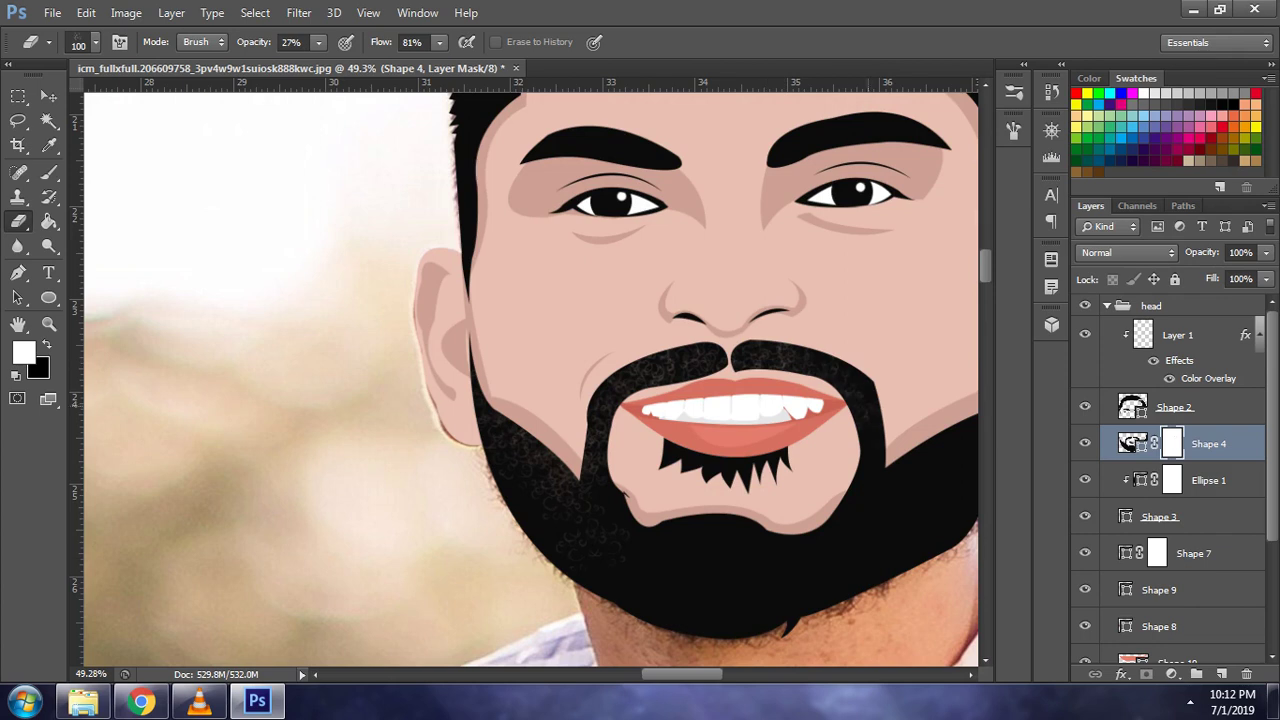
{"action": "left_click", "coordinate": [1085, 305]}
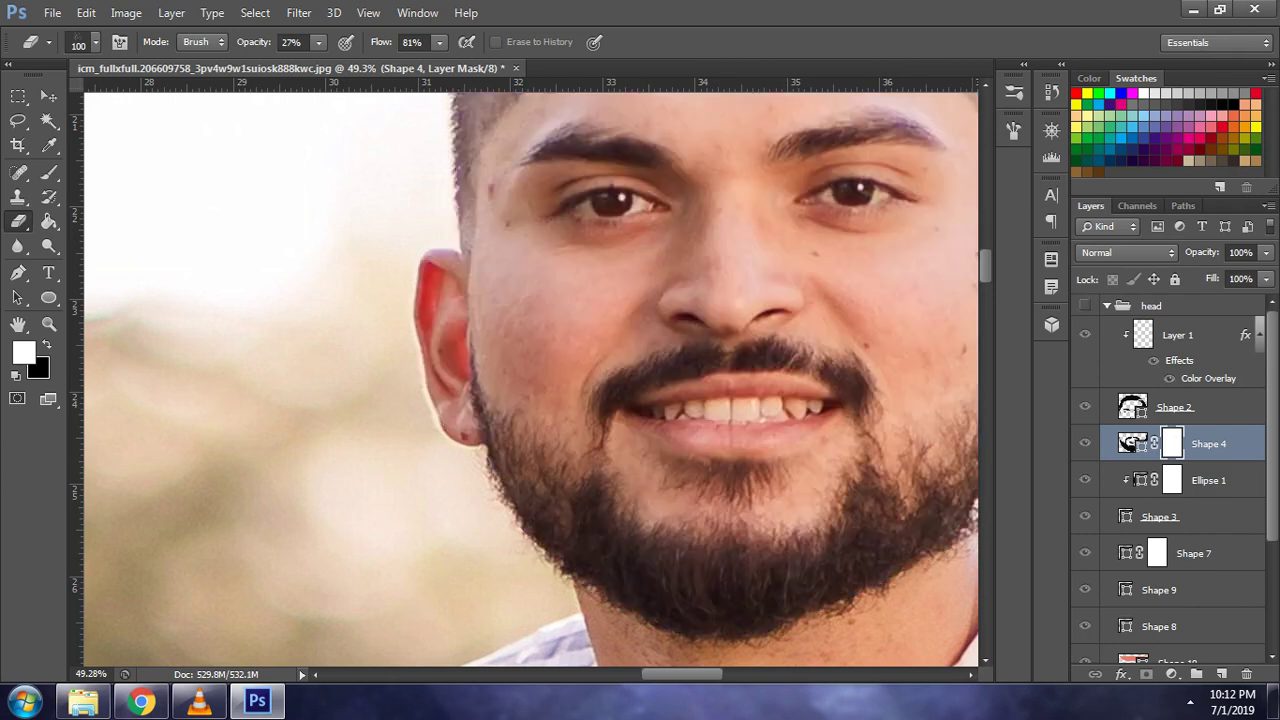
{"action": "left_click", "coordinate": [1085, 305]}
{"action": "left_click_drag", "start_coordinate": [596, 510], "coordinate": [650, 560]}
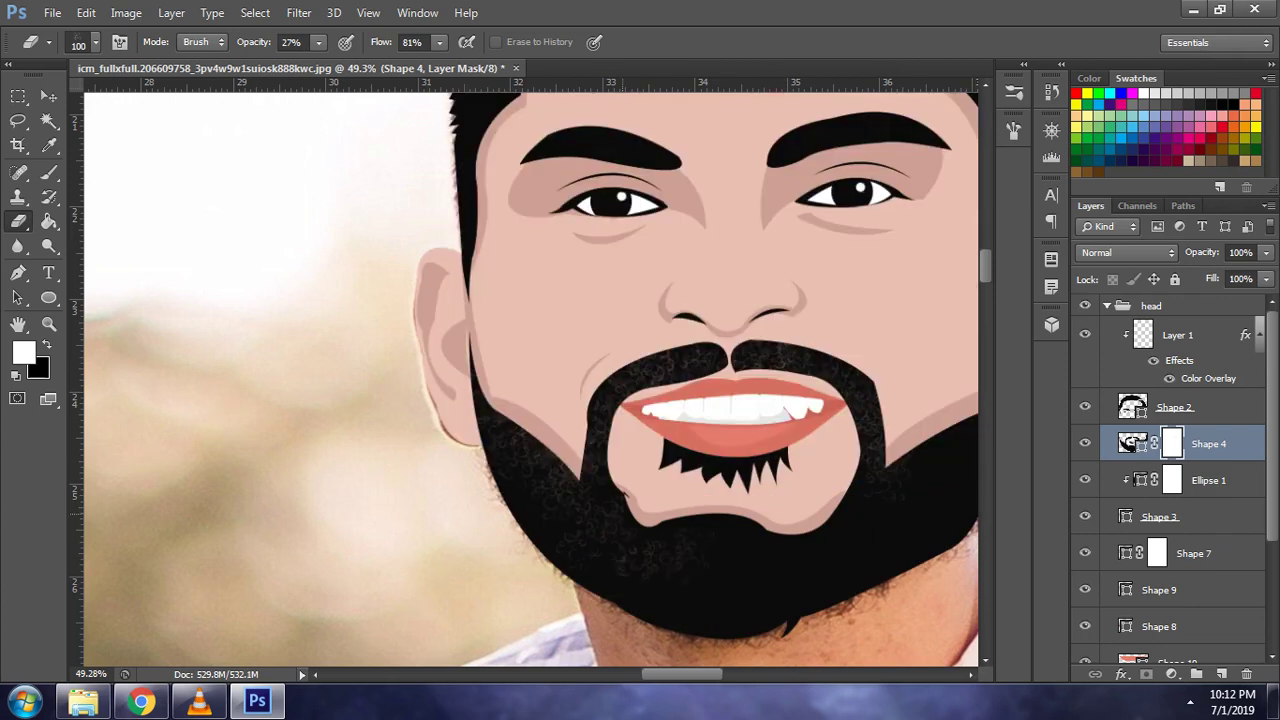
{"action": "left_click_drag", "start_coordinate": [590, 505], "coordinate": [640, 540]}
{"action": "mouse_move", "coordinate": [515, 475]}
{"action": "left_mouse_down"}
{"action": "mouse_move", "coordinate": [560, 510]}
{"action": "mouse_move", "coordinate": [555, 528]}
{"action": "left_mouse_up"}
- Texture the right, lower and chin areas of the beard and lighten its inner edge
{"action": "scroll", "coordinate": [530, 375], "scroll_direction": "right", "scroll_amount": 2}
{"action": "scroll", "coordinate": [530, 375], "scroll_direction": "right", "scroll_amount": 1}
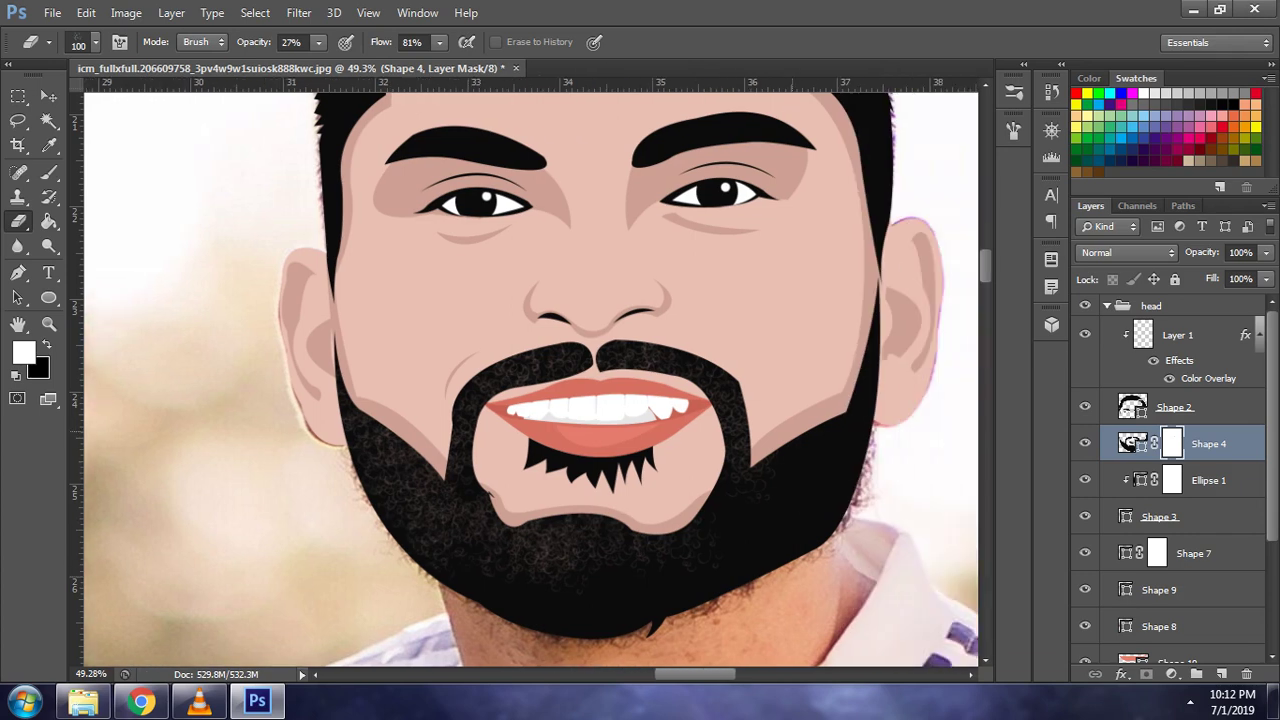
{"action": "left_click_drag", "start_coordinate": [866, 410], "coordinate": [860, 440]}
{"action": "mouse_move", "coordinate": [785, 520]}
{"action": "left_mouse_down"}
{"action": "mouse_move", "coordinate": [765, 565]}
{"action": "mouse_move", "coordinate": [692, 592]}
{"action": "mouse_move", "coordinate": [520, 590]}
{"action": "mouse_move", "coordinate": [565, 592]}
{"action": "mouse_move", "coordinate": [595, 628]}
{"action": "left_mouse_up"}
{"action": "left_click_drag", "start_coordinate": [542, 568], "coordinate": [550, 594]}
{"action": "left_click_drag", "start_coordinate": [785, 485], "coordinate": [725, 540]}
{"action": "mouse_move", "coordinate": [746, 494]}
{"action": "left_mouse_down"}
{"action": "mouse_move", "coordinate": [626, 534]}
{"action": "mouse_move", "coordinate": [619, 556]}
{"action": "left_mouse_up"}
{"action": "left_click_drag", "start_coordinate": [379, 481], "coordinate": [439, 535]}
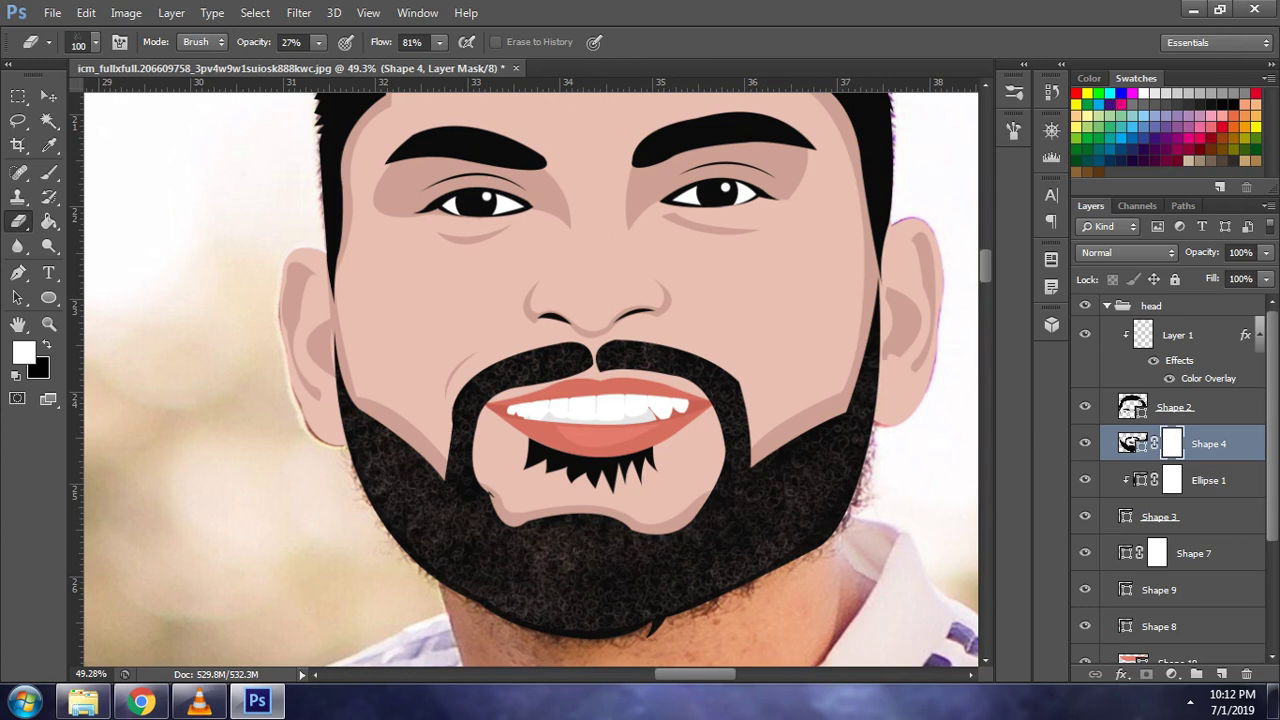
{"action": "left_click", "coordinate": [1085, 305]}
{"action": "left_click", "coordinate": [1085, 305]}
{"action": "left_click_drag", "start_coordinate": [416, 466], "coordinate": [406, 484]}
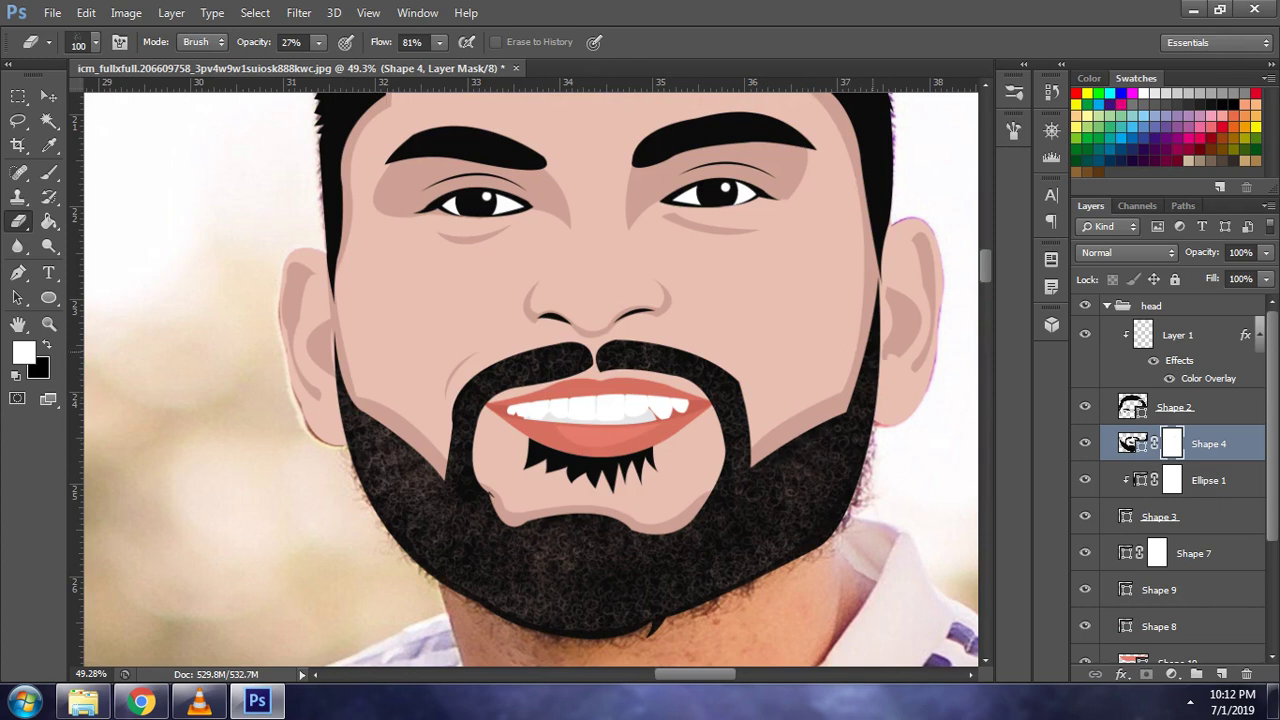
{"action": "left_click_drag", "start_coordinate": [462, 398], "coordinate": [600, 555]}
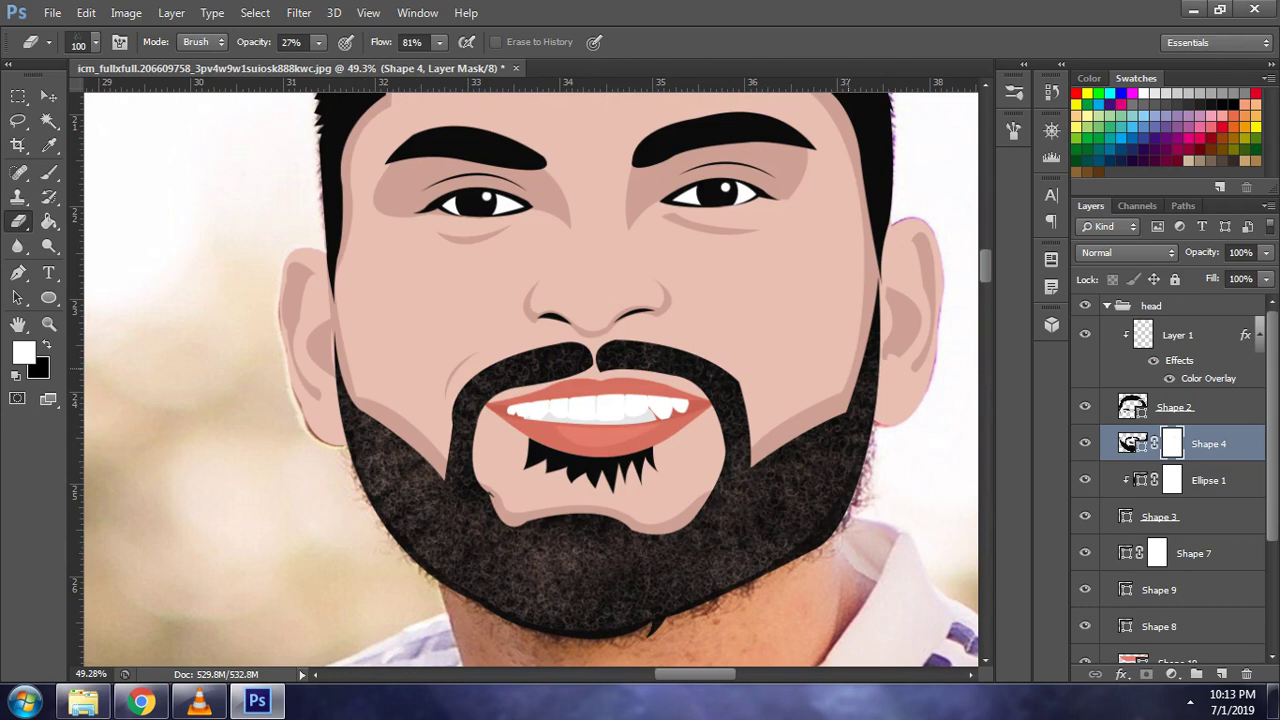
- Switch the foreground to black and raise brush opacity to 90% for restoring solid beard areas
{"action": "key", "text": "x"}
{"action": "key", "text": "3"}
{"action": "key", "text": "6"}
{"action": "key", "text": "6"}
{"action": "key", "text": "6"}
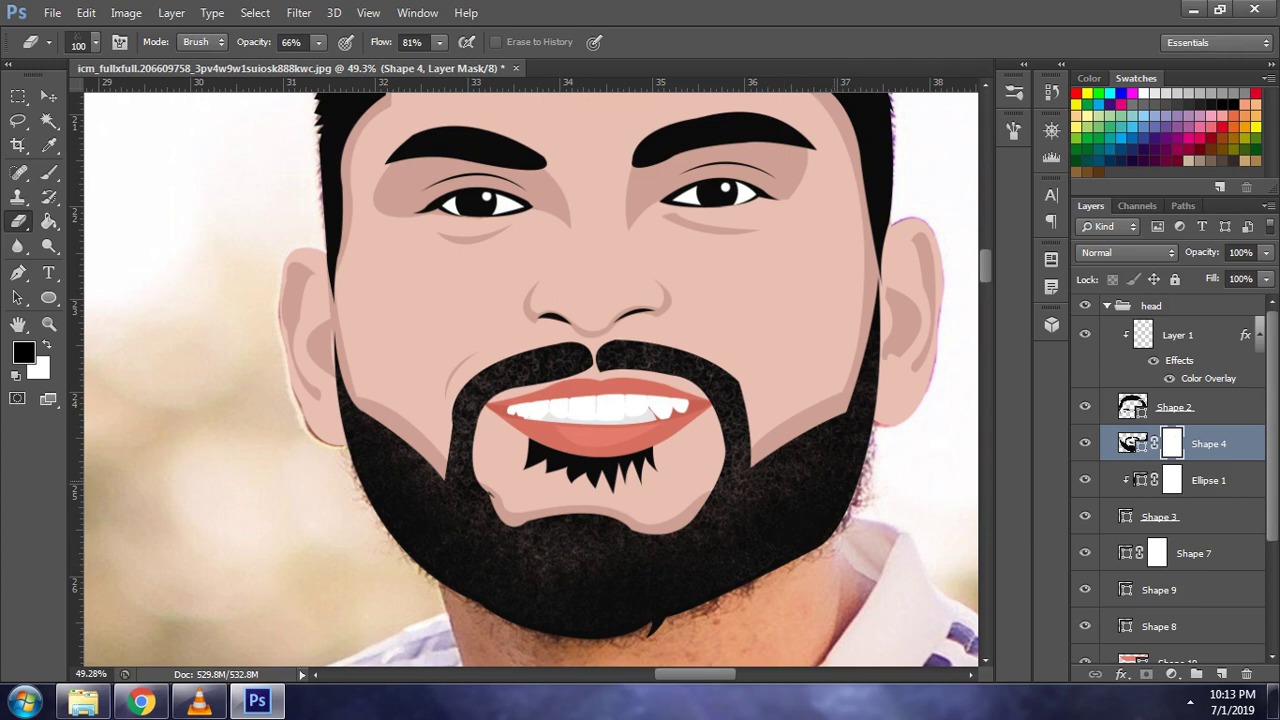
{"action": "key", "text": "9"}
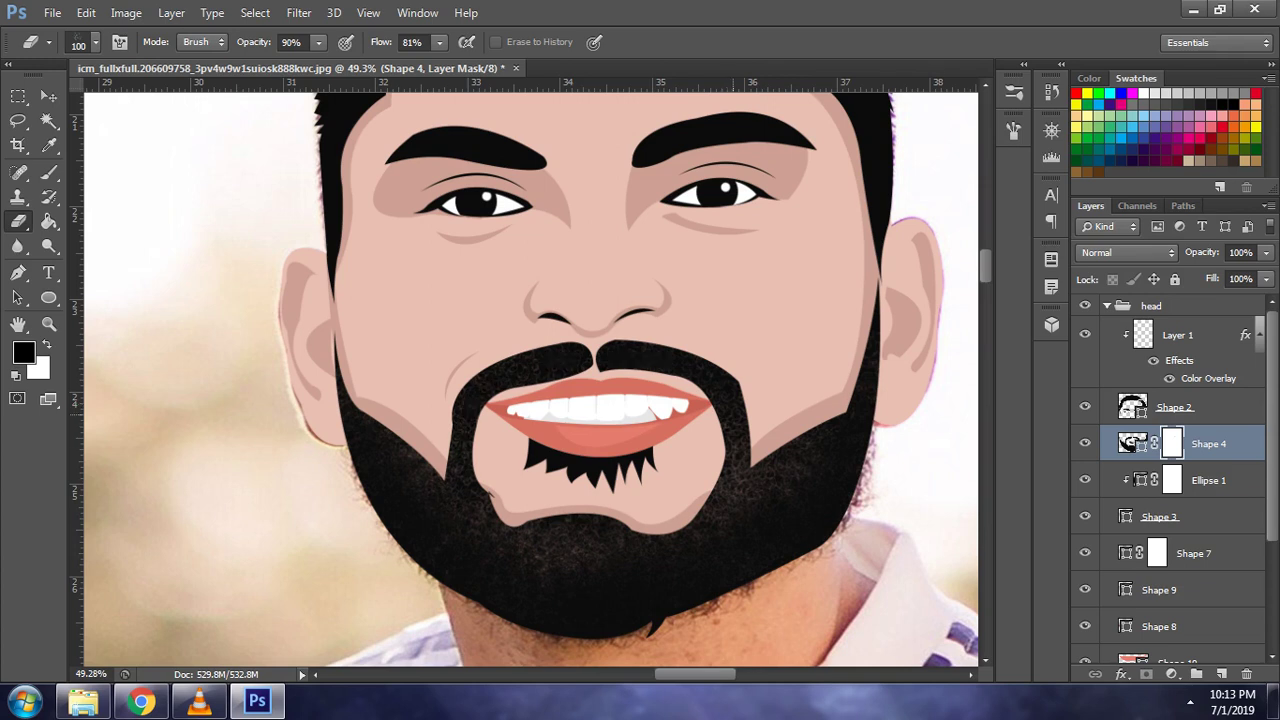
{"action": "scroll", "coordinate": [685, 375], "scroll_direction": "down", "scroll_amount": 3}
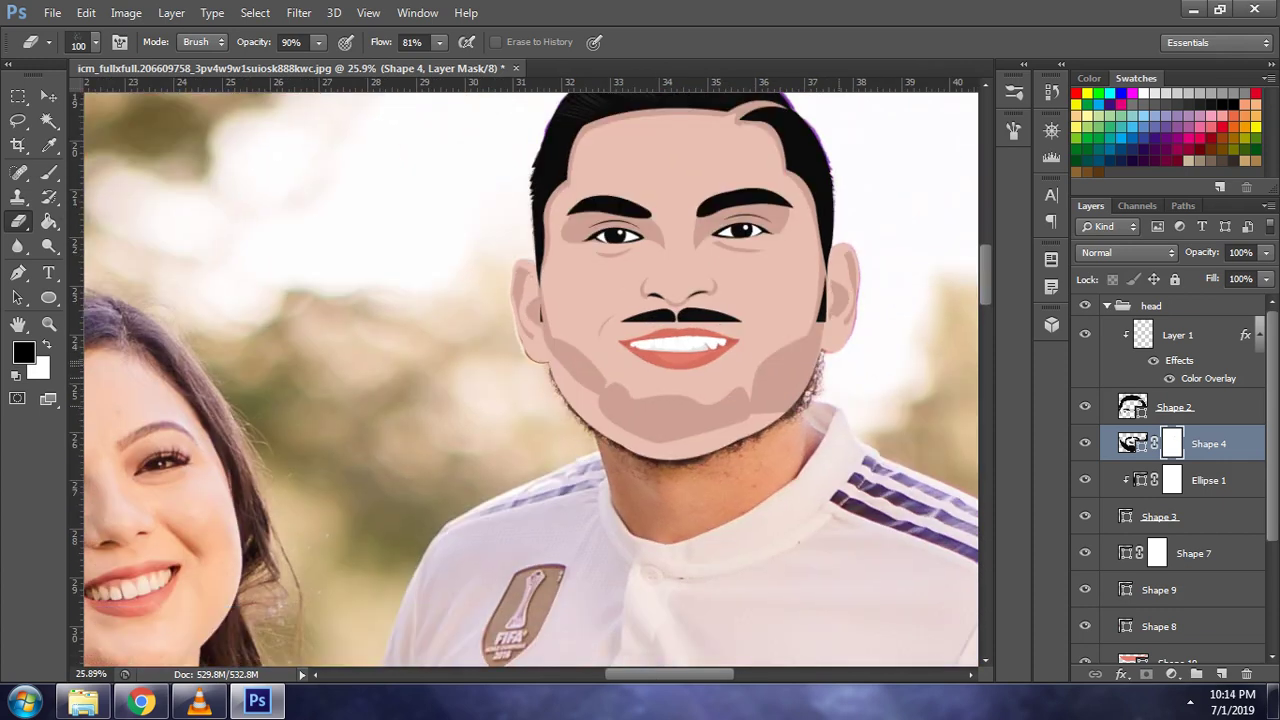
{"action": "scroll", "coordinate": [530, 375], "scroll_direction": "up", "scroll_amount": 2}
{"action": "scroll", "coordinate": [530, 375], "scroll_direction": "up", "scroll_amount": 2}
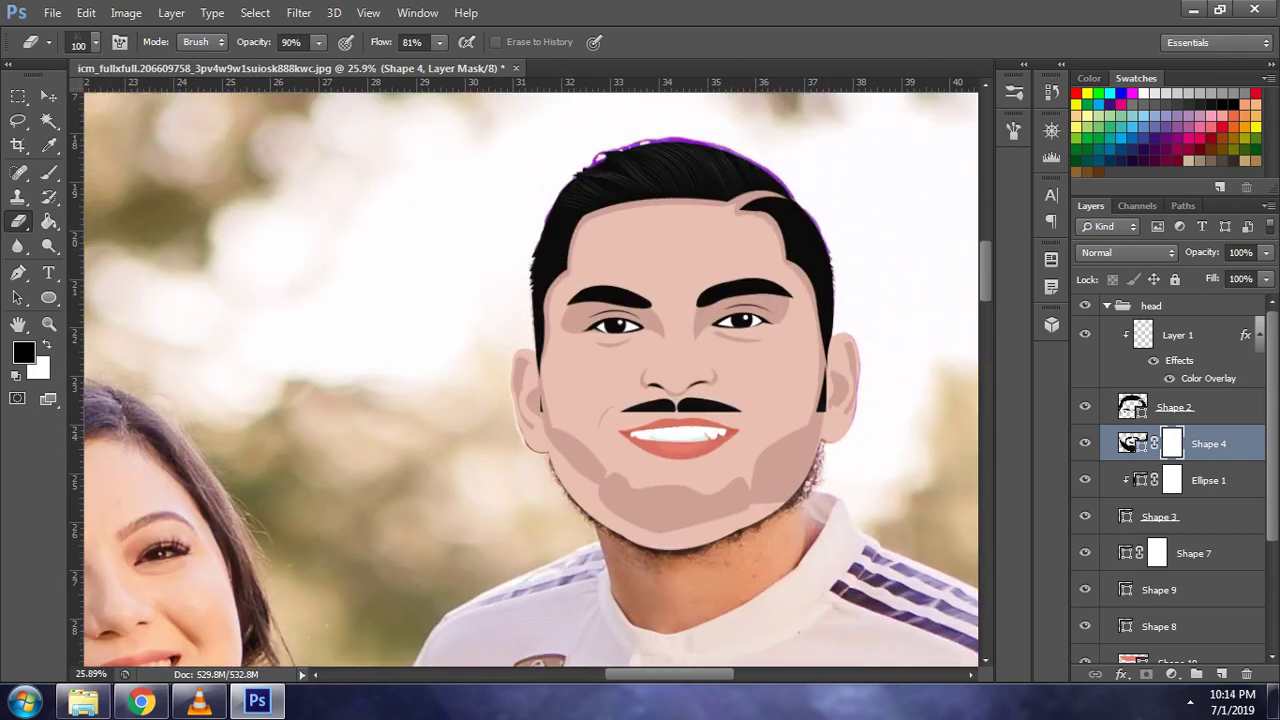
{"action": "left_click", "coordinate": [1085, 305]}
{"action": "left_click", "coordinate": [1085, 305]}
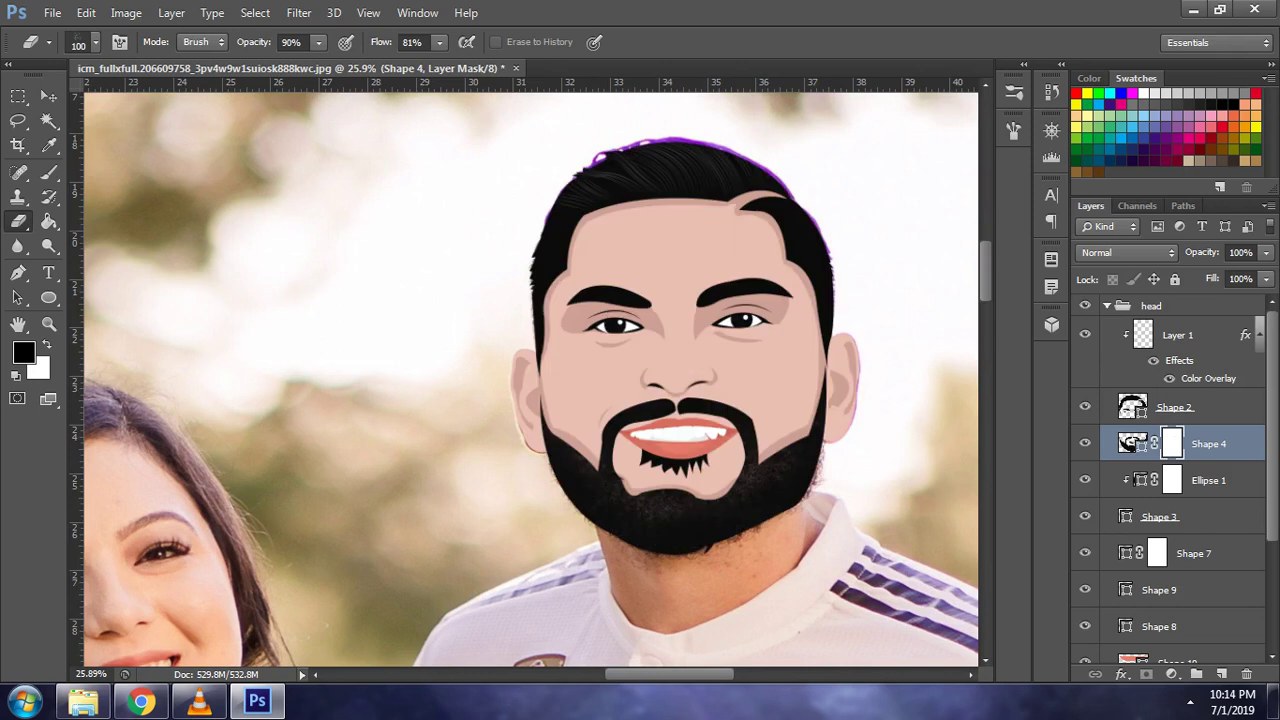
{"action": "left_click", "coordinate": [1085, 305]}
{"action": "left_click", "coordinate": [1085, 305]}
{"action": "left_click", "coordinate": [1085, 305]}
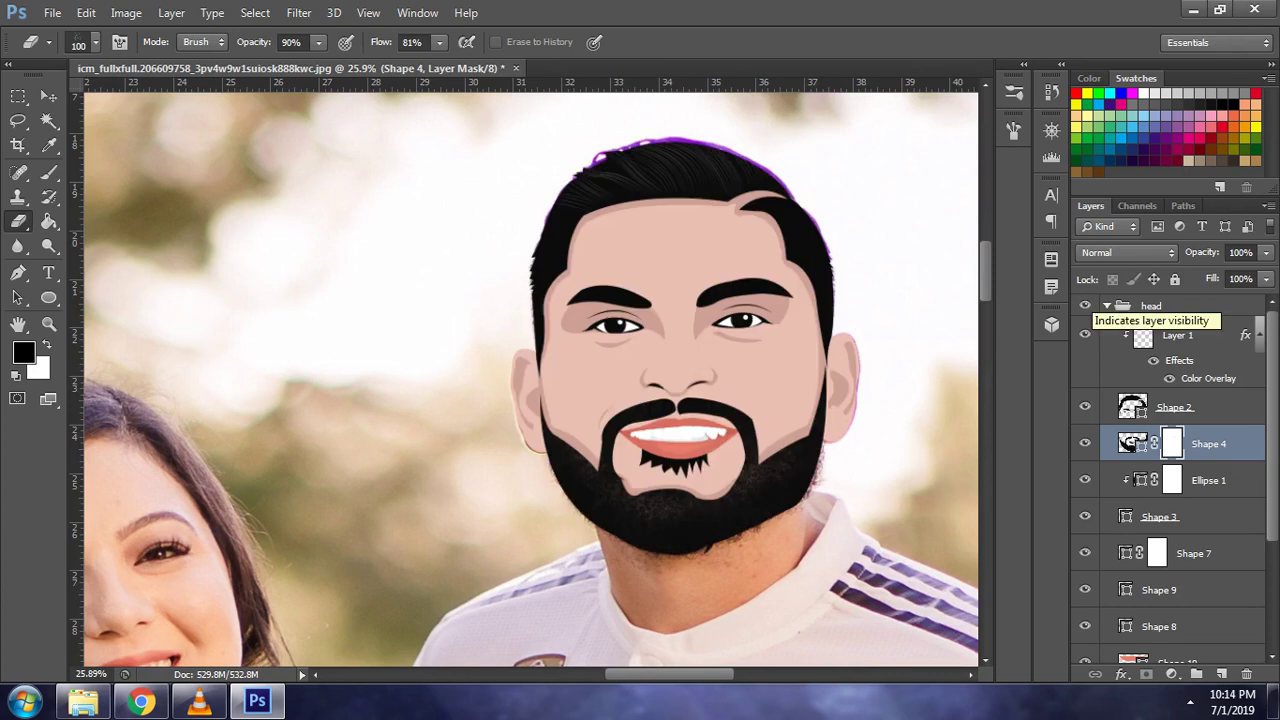
{"action": "left_click", "coordinate": [1085, 305]}
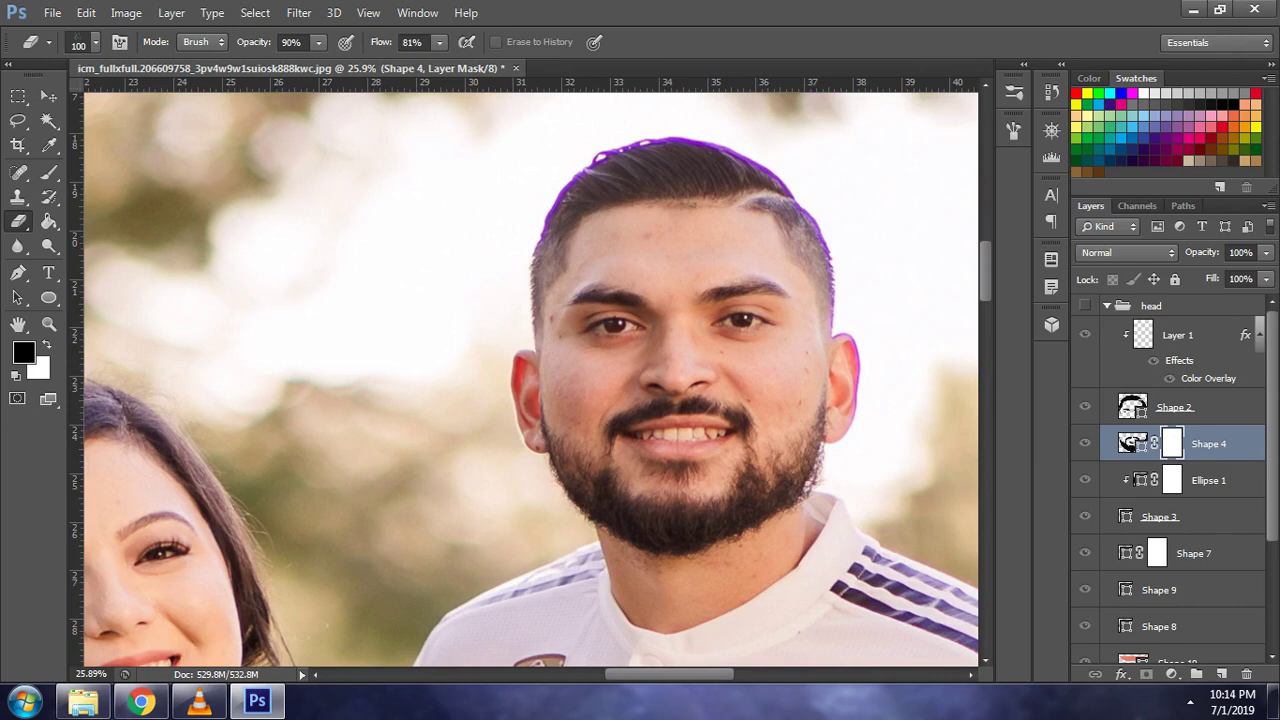
{"action": "left_click", "coordinate": [1085, 305]}
{"action": "scroll", "coordinate": [640, 450], "scroll_direction": "down", "scroll_amount": 2}
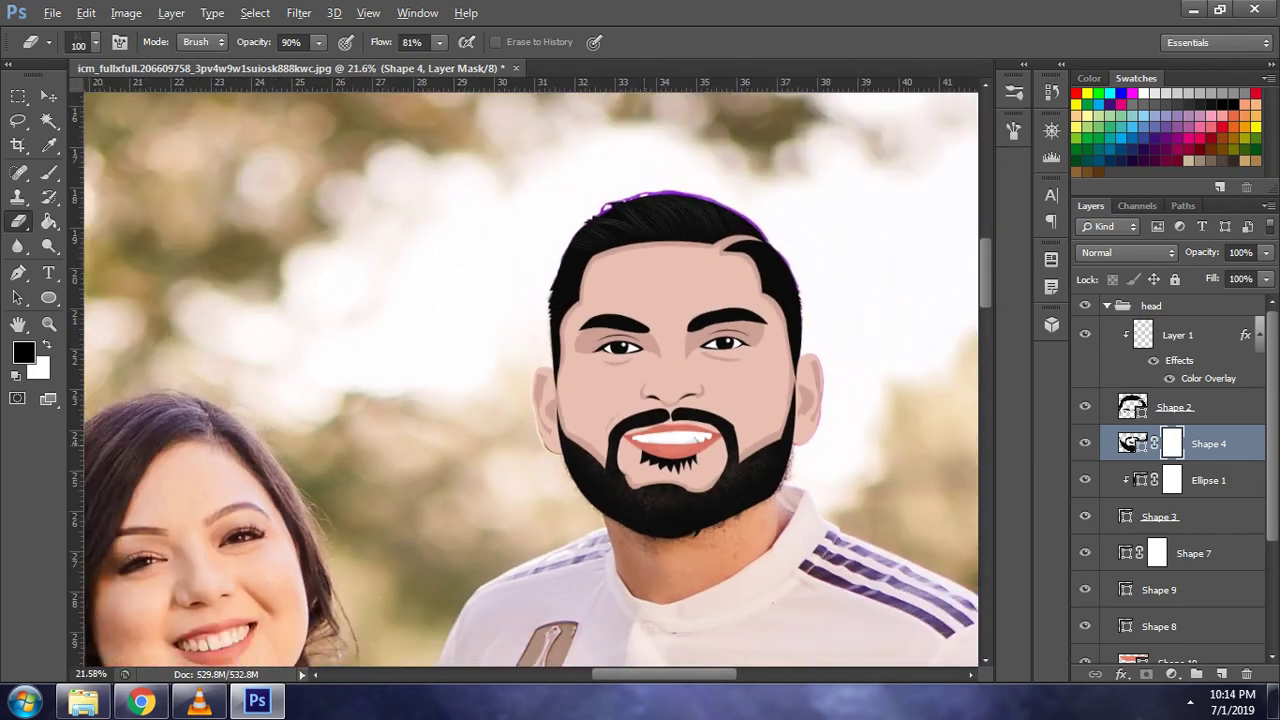
{"action": "scroll", "coordinate": [663, 447], "scroll_direction": "down", "scroll_amount": 4}
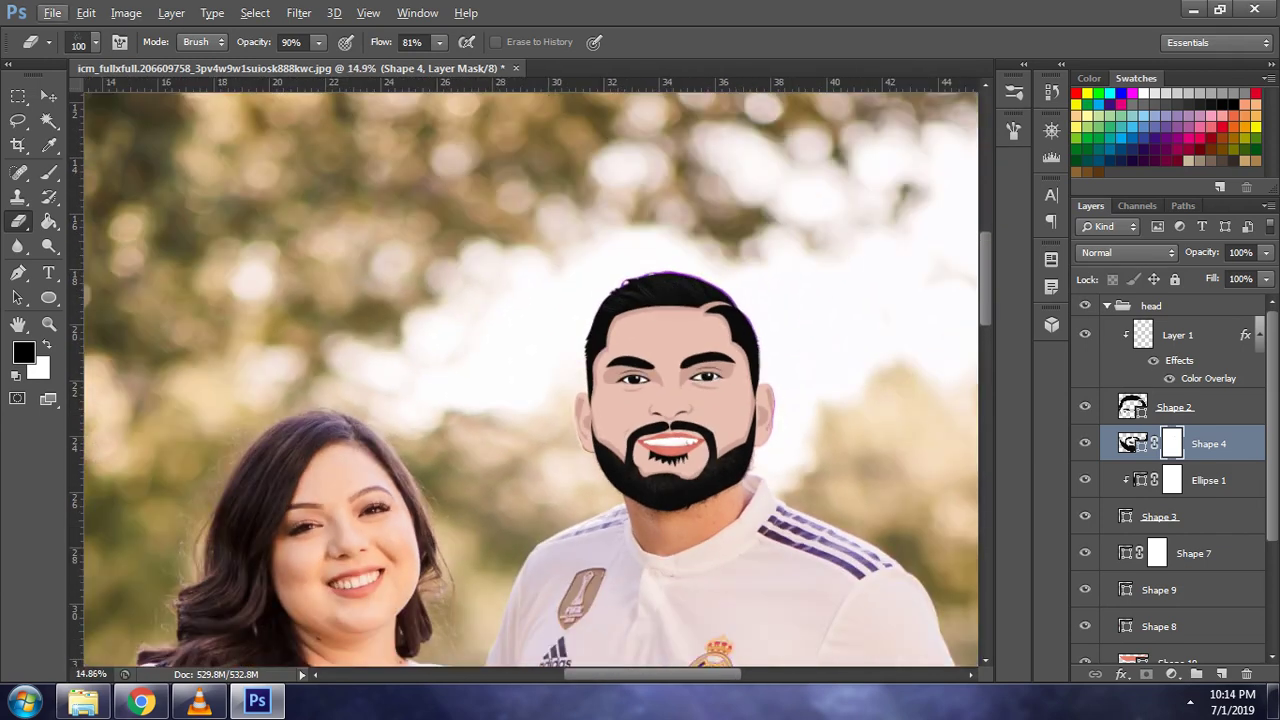
{"action": "scroll", "coordinate": [800, 340], "scroll_direction": "up", "scroll_amount": 2}
{"action": "left_click", "coordinate": [1085, 305]}
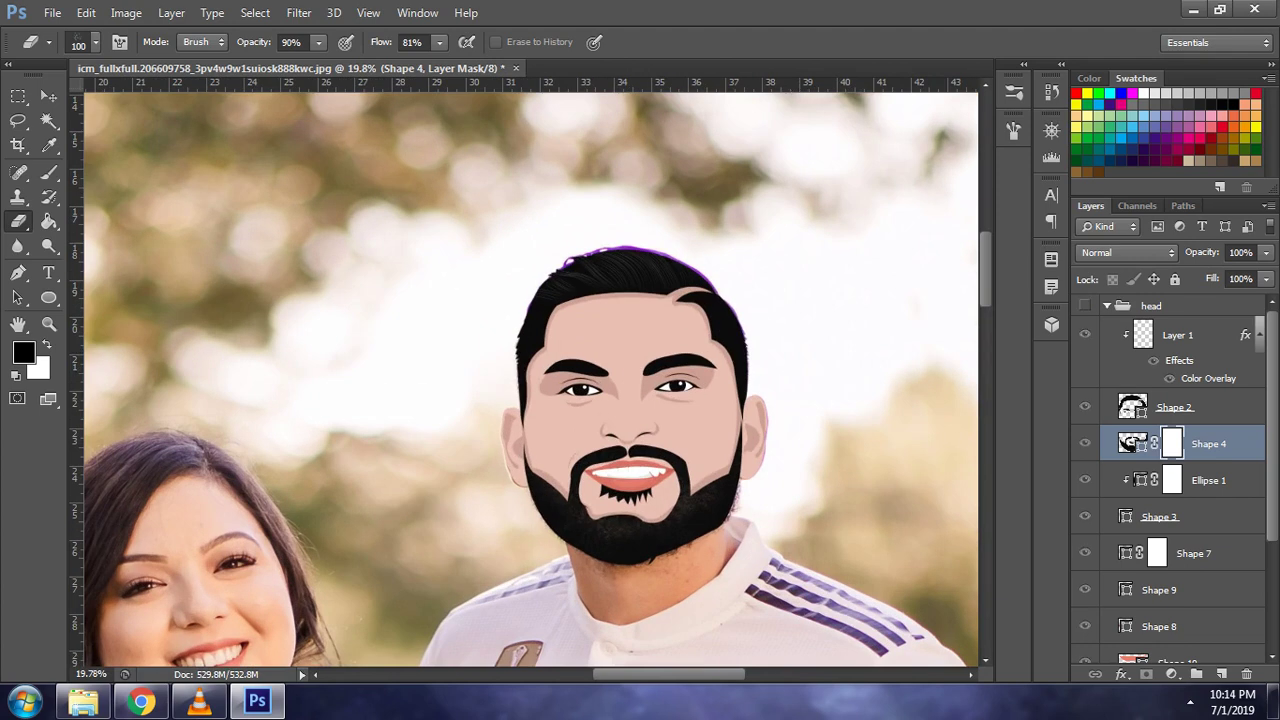
{"action": "left_click", "coordinate": [1085, 305]}
{"action": "left_click", "coordinate": [1085, 305]}
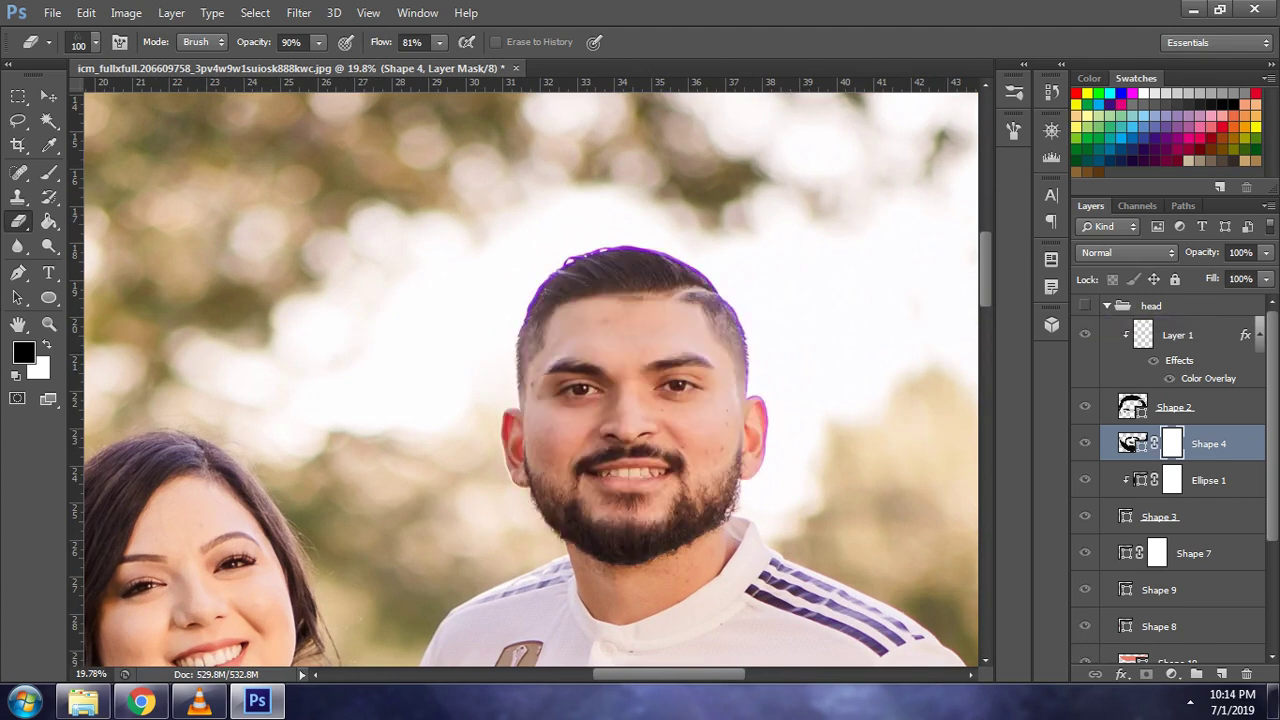
{"action": "left_click", "coordinate": [1085, 305]}
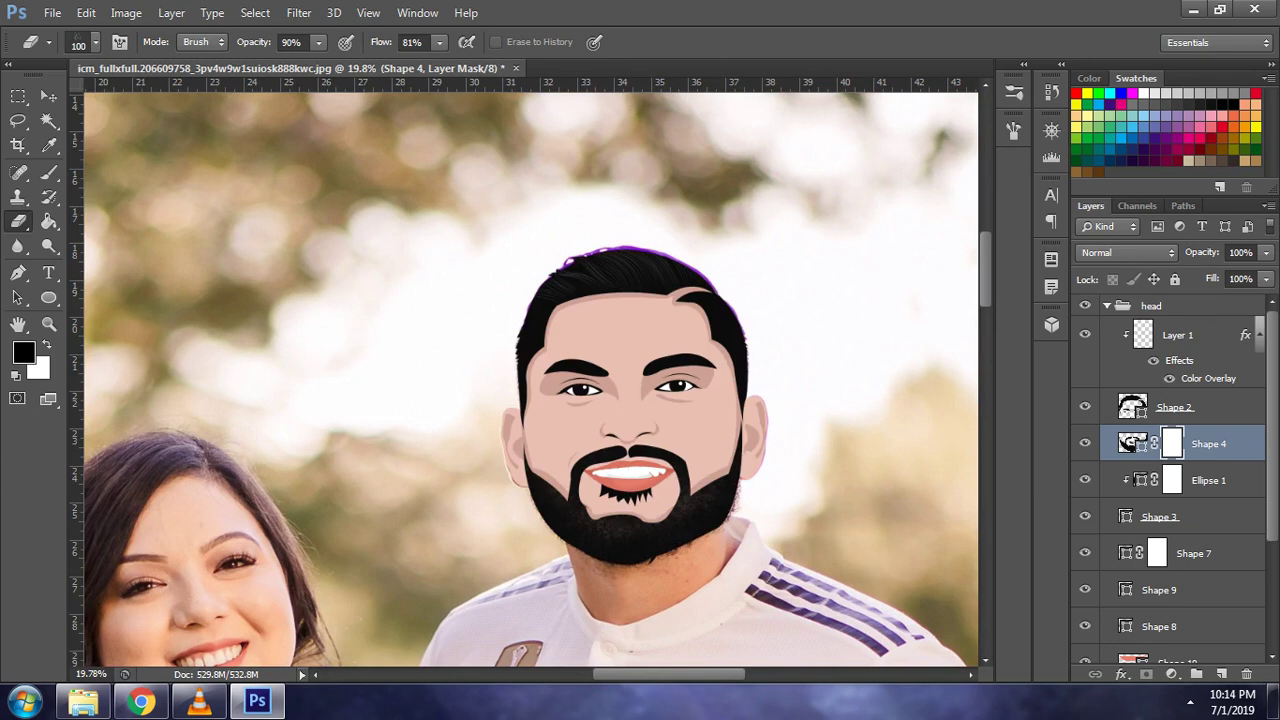
{"action": "left_click", "coordinate": [1085, 305]}
{"action": "left_click", "coordinate": [1085, 305]}
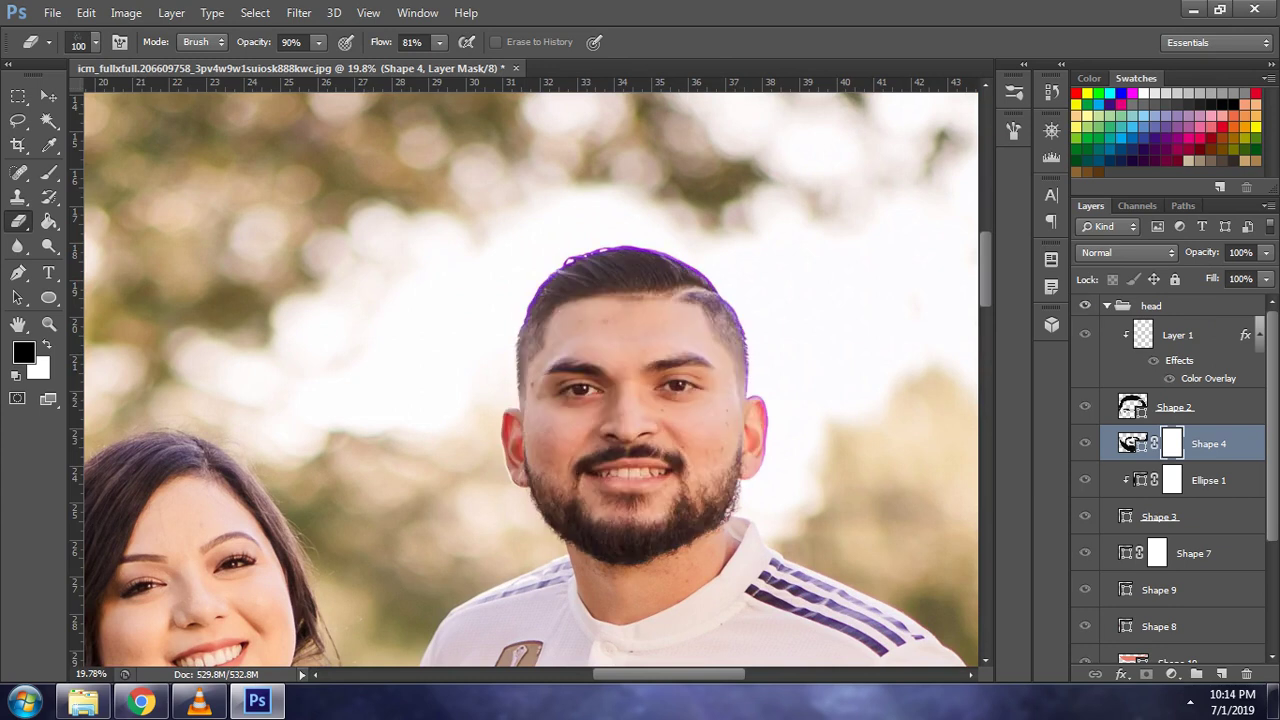
{"action": "left_click", "coordinate": [1085, 305]}
{"action": "left_click", "coordinate": [1085, 305]}
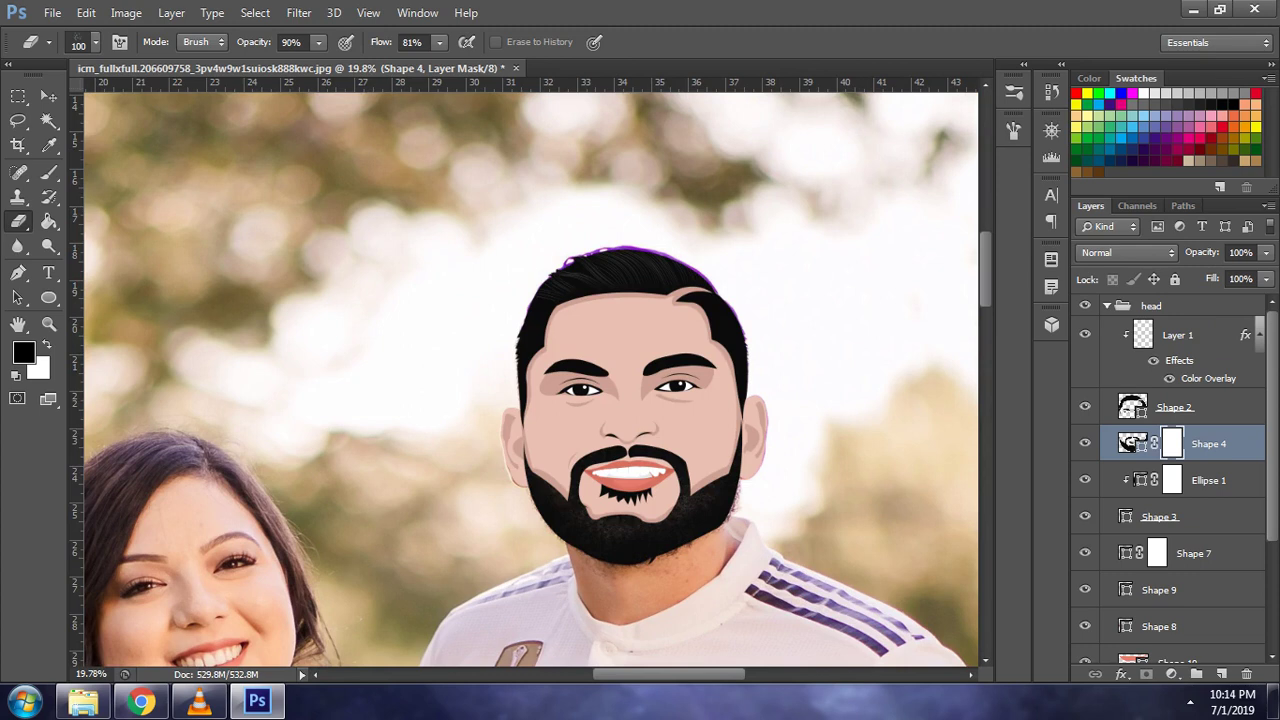
{"action": "scroll", "coordinate": [1170, 480], "scroll_direction": "down", "scroll_amount": 3}
{"action": "left_click", "coordinate": [1184, 572]}
{"action": "key", "text": "x"}
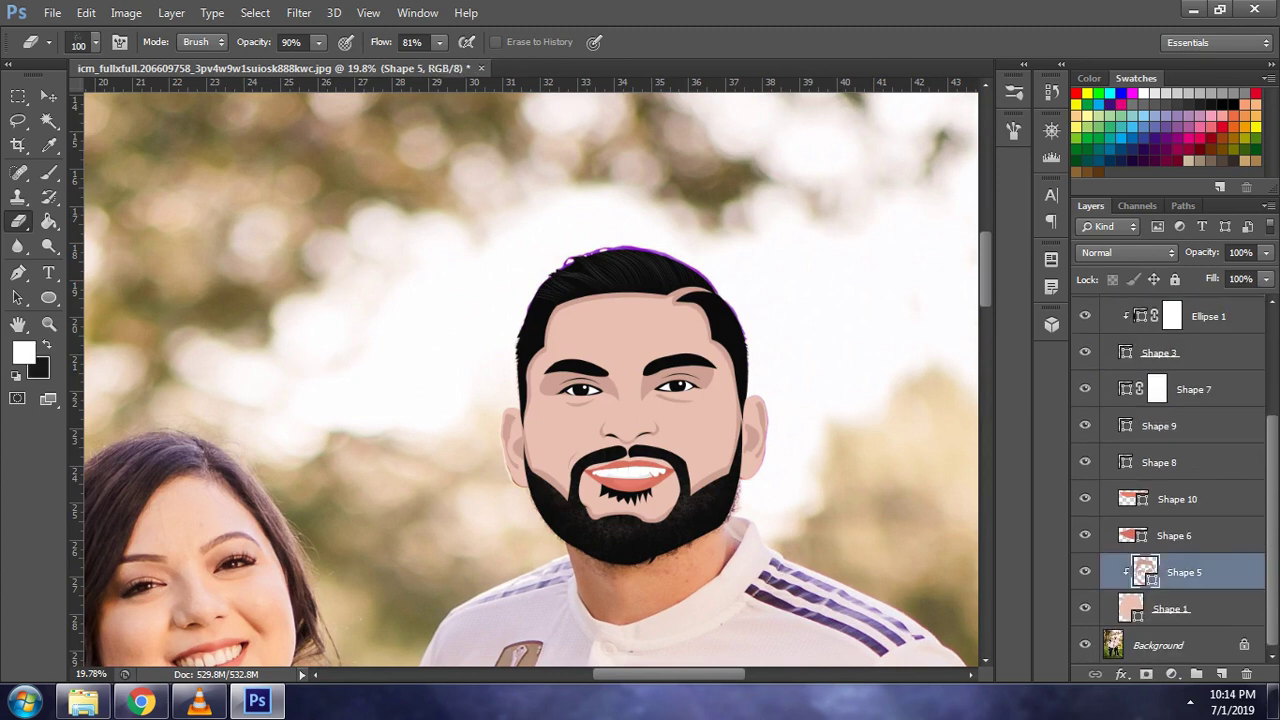
- Refine the nose outline with the Pen tool, adding curved and corner anchors
{"action": "key", "text": "p"}
{"action": "left_click", "coordinate": [365, 42]}
{"action": "left_click", "coordinate": [430, 83]}
{"action": "scroll", "coordinate": [1170, 480], "scroll_direction": "up", "scroll_amount": 4}
{"action": "scroll", "coordinate": [1170, 480], "scroll_direction": "up", "scroll_amount": 1}
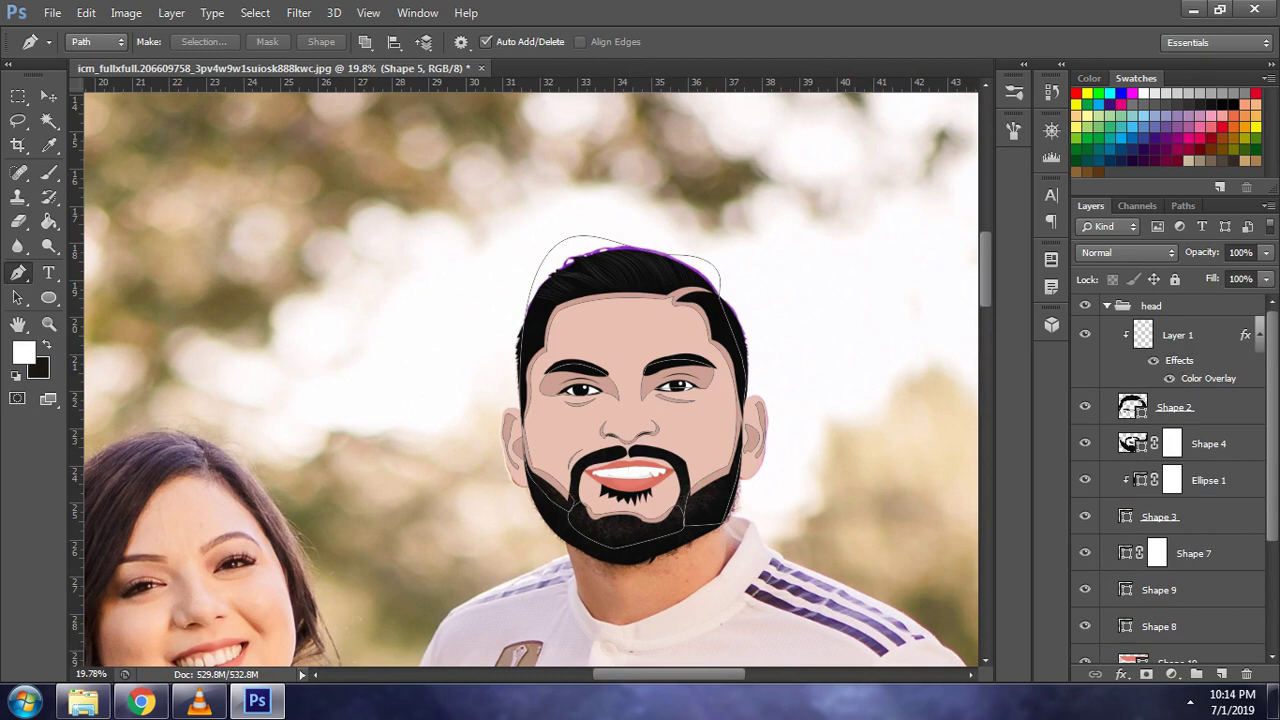
{"action": "left_click", "coordinate": [1085, 305]}
{"action": "scroll", "coordinate": [717, 430], "scroll_direction": "up", "scroll_amount": 3}
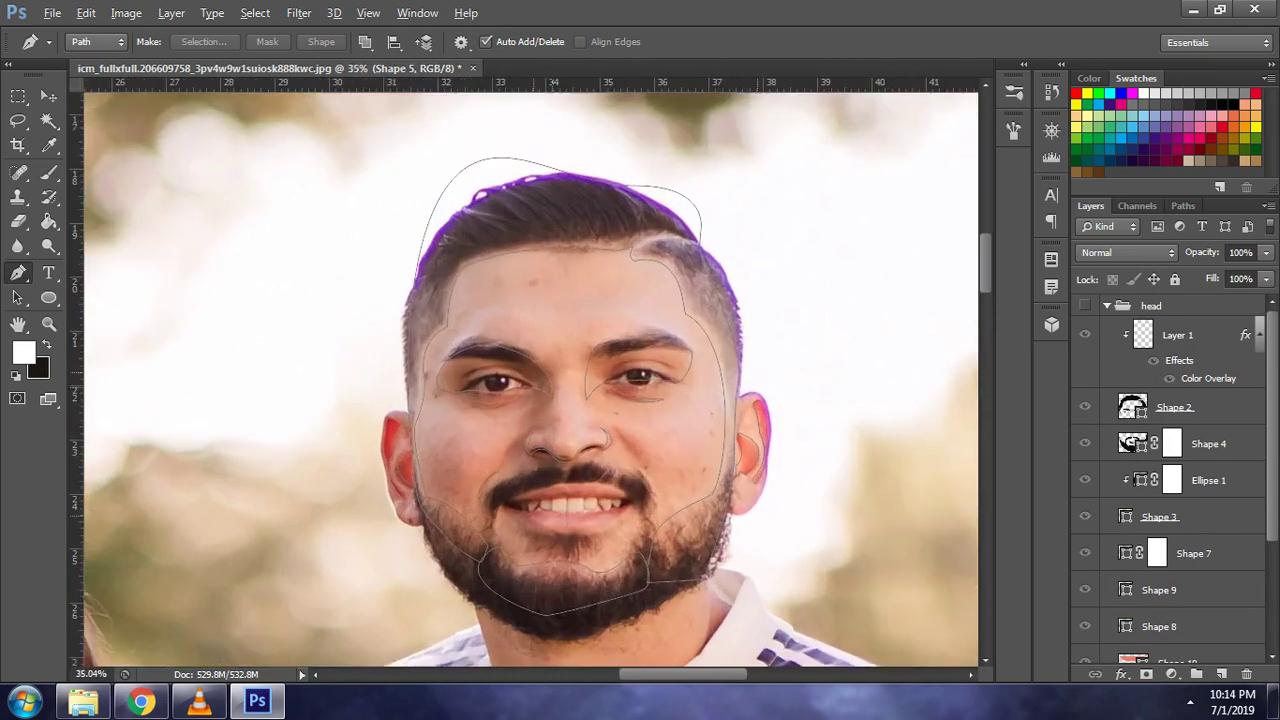
{"action": "scroll", "coordinate": [717, 430], "scroll_direction": "up", "scroll_amount": 3}
{"action": "scroll", "coordinate": [631, 440], "scroll_direction": "up", "scroll_amount": 1}
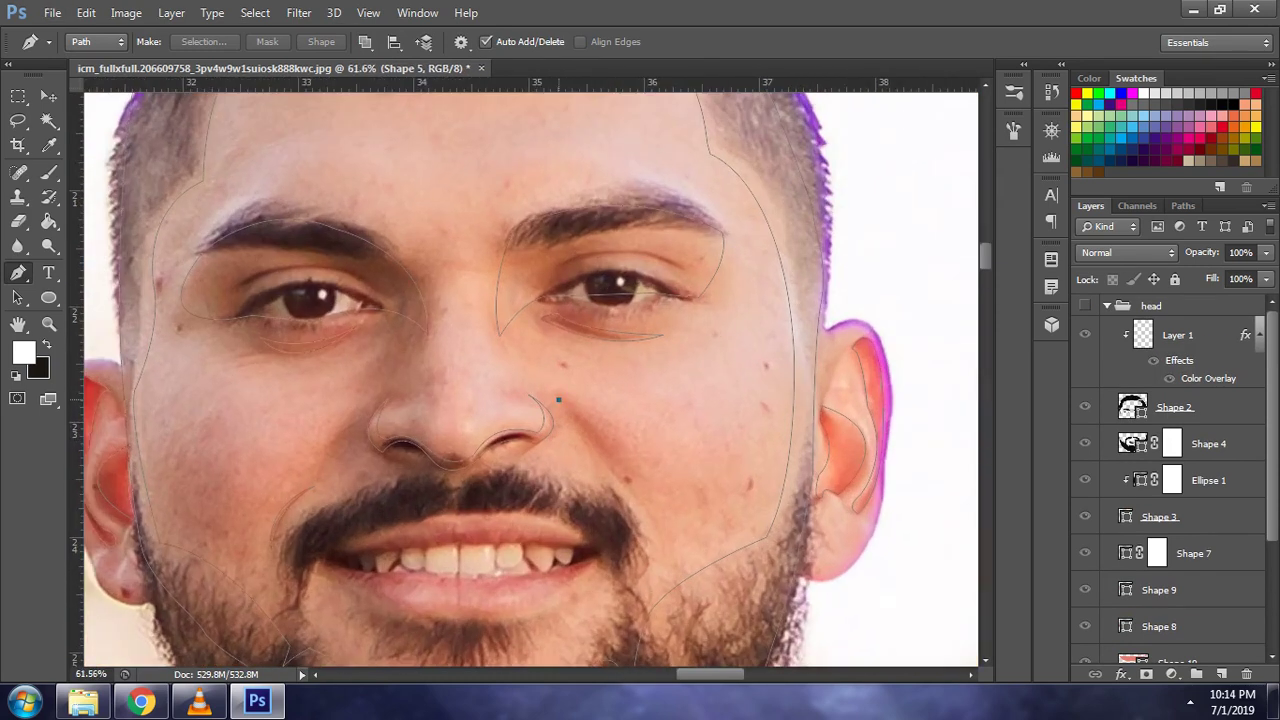
{"action": "left_click_drag", "start_coordinate": [624, 489], "coordinate": [638, 520]}
{"action": "left_click", "coordinate": [624, 489], "text": "alt"}
{"action": "key", "text": "Return"}
{"action": "left_click_drag", "start_coordinate": [328, 450], "coordinate": [328, 463]}
{"action": "key", "text": "Return"}
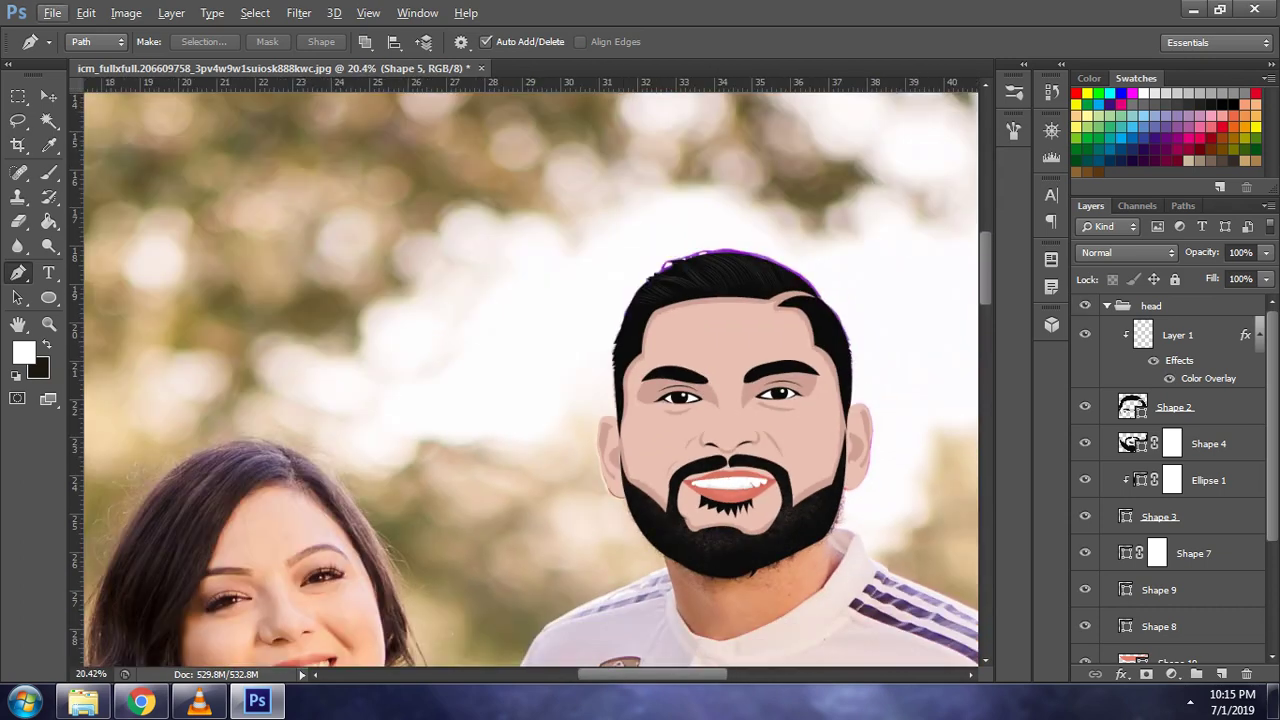
- Compare against the photo, then add a layer mask to the Shape 2 hair layer
{"action": "left_click", "coordinate": [1085, 305]}
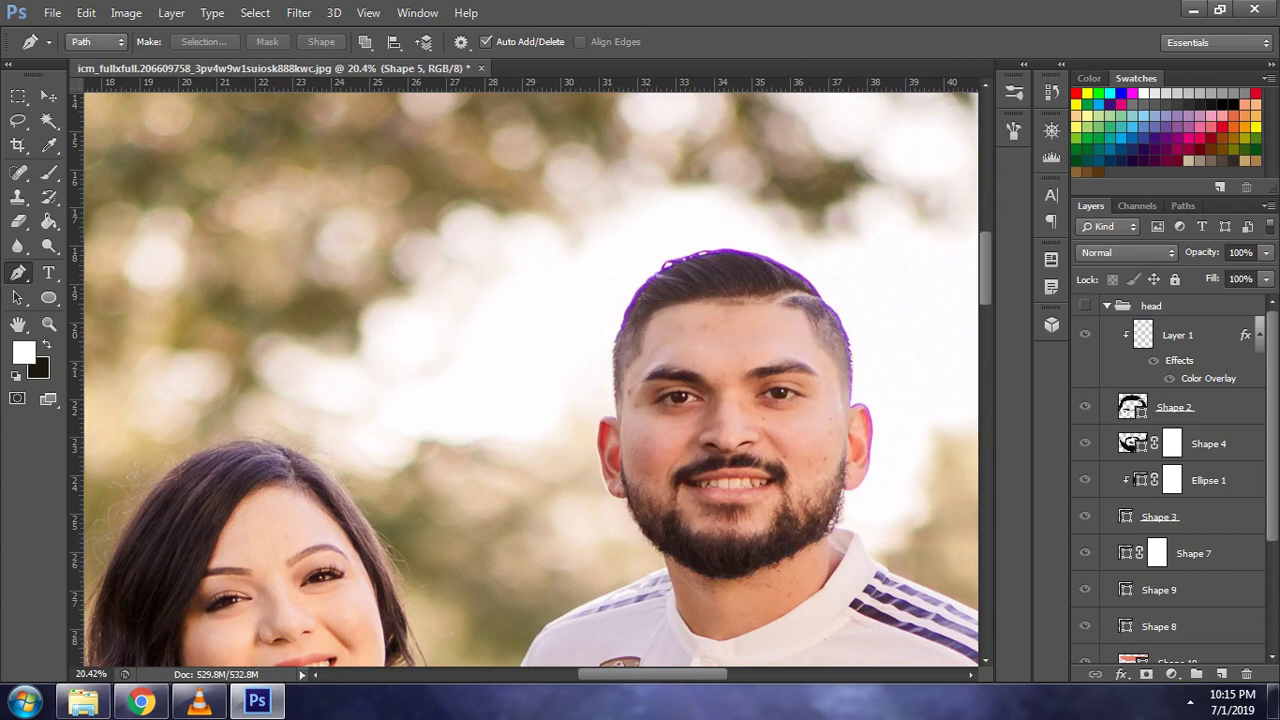
{"action": "left_click", "coordinate": [1085, 305]}
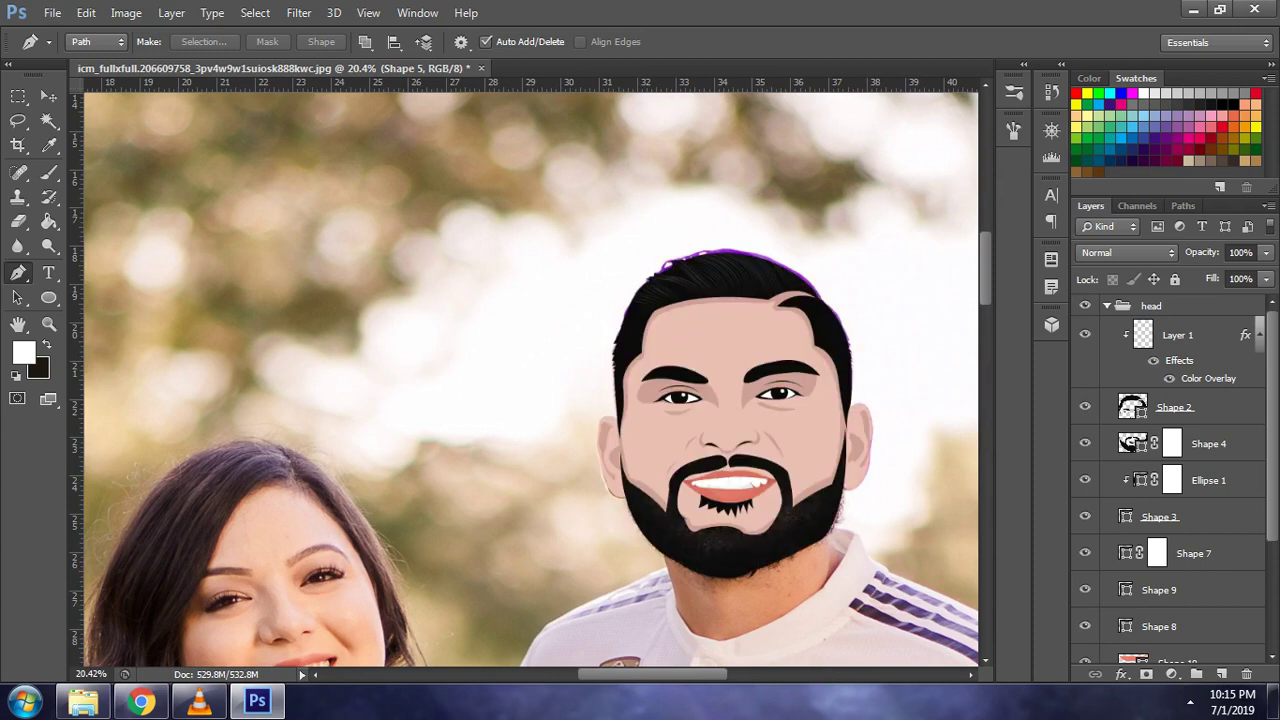
{"action": "left_click", "coordinate": [1085, 305]}
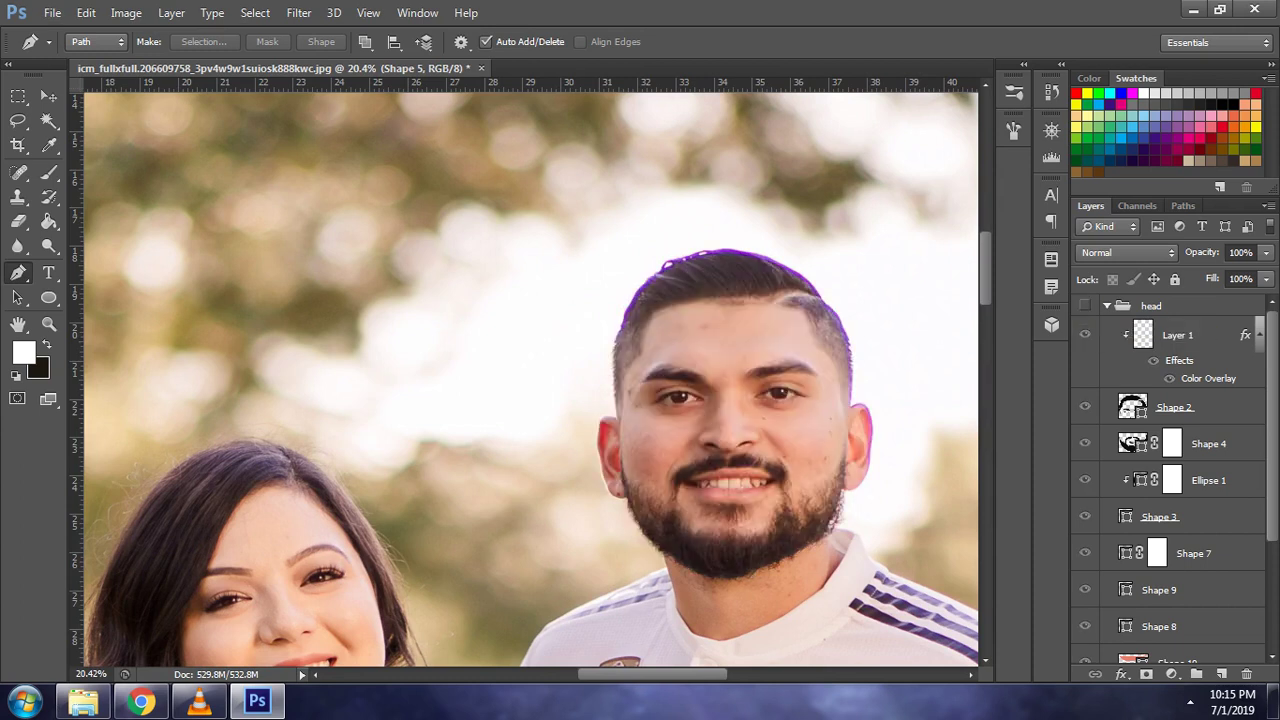
{"action": "left_click", "coordinate": [1085, 305]}
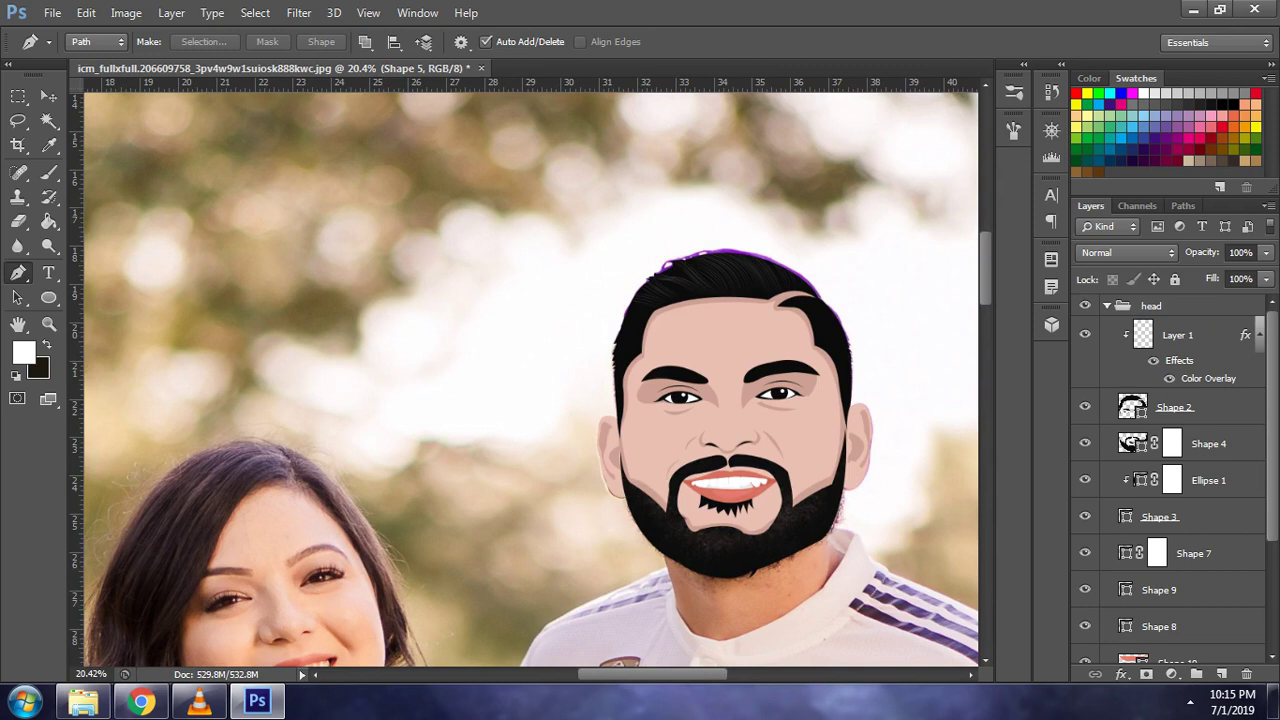
{"action": "left_click", "coordinate": [1085, 305]}
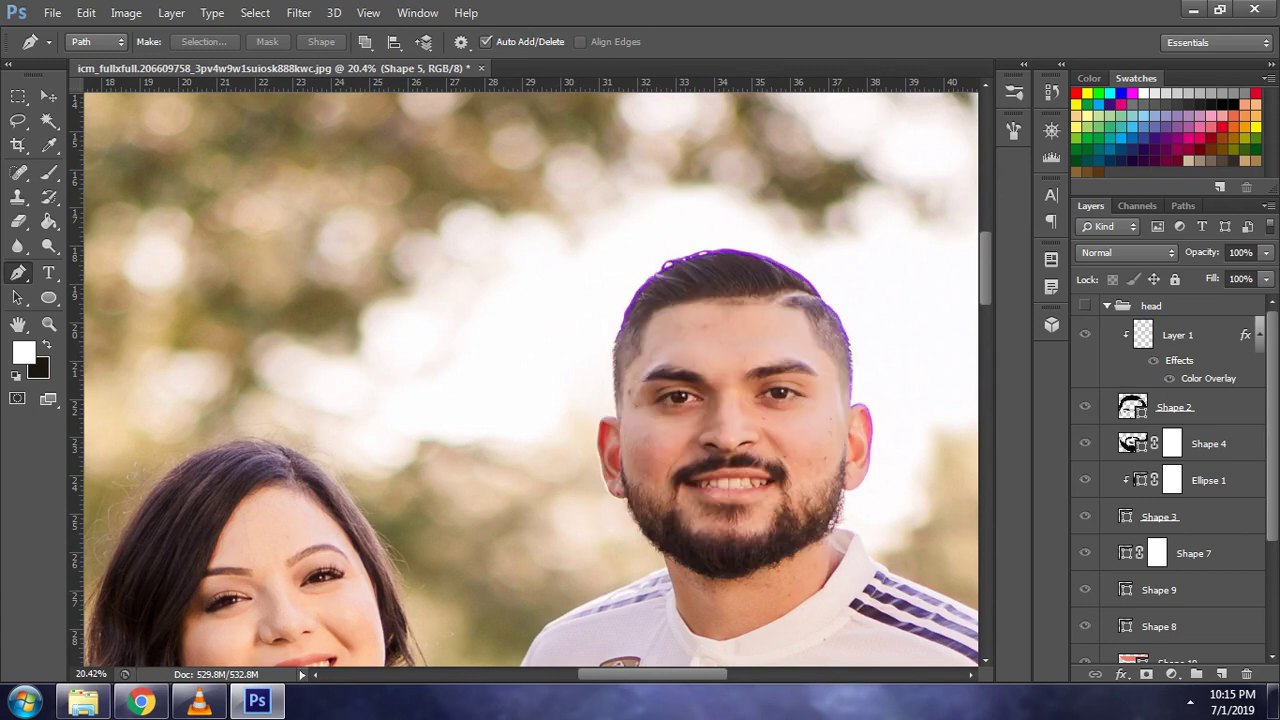
{"action": "left_click", "coordinate": [1175, 407]}
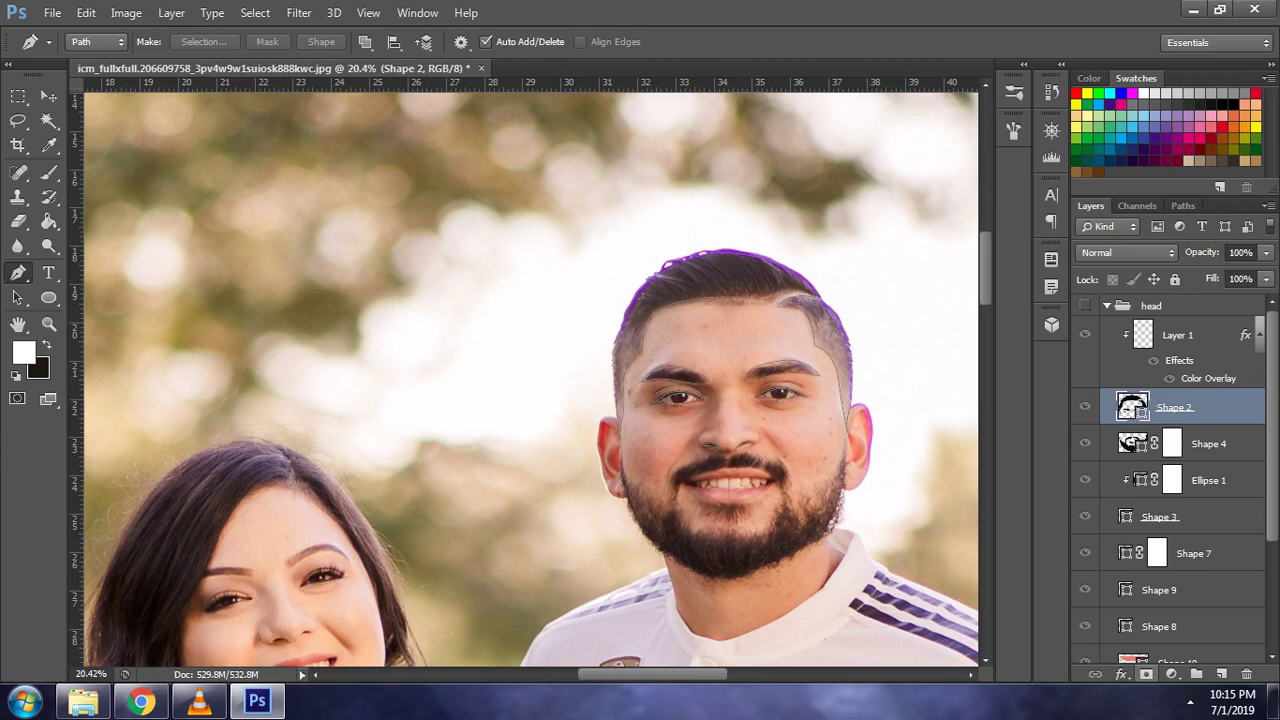
{"action": "left_click", "coordinate": [1146, 674]}
{"action": "left_click", "coordinate": [1085, 305]}
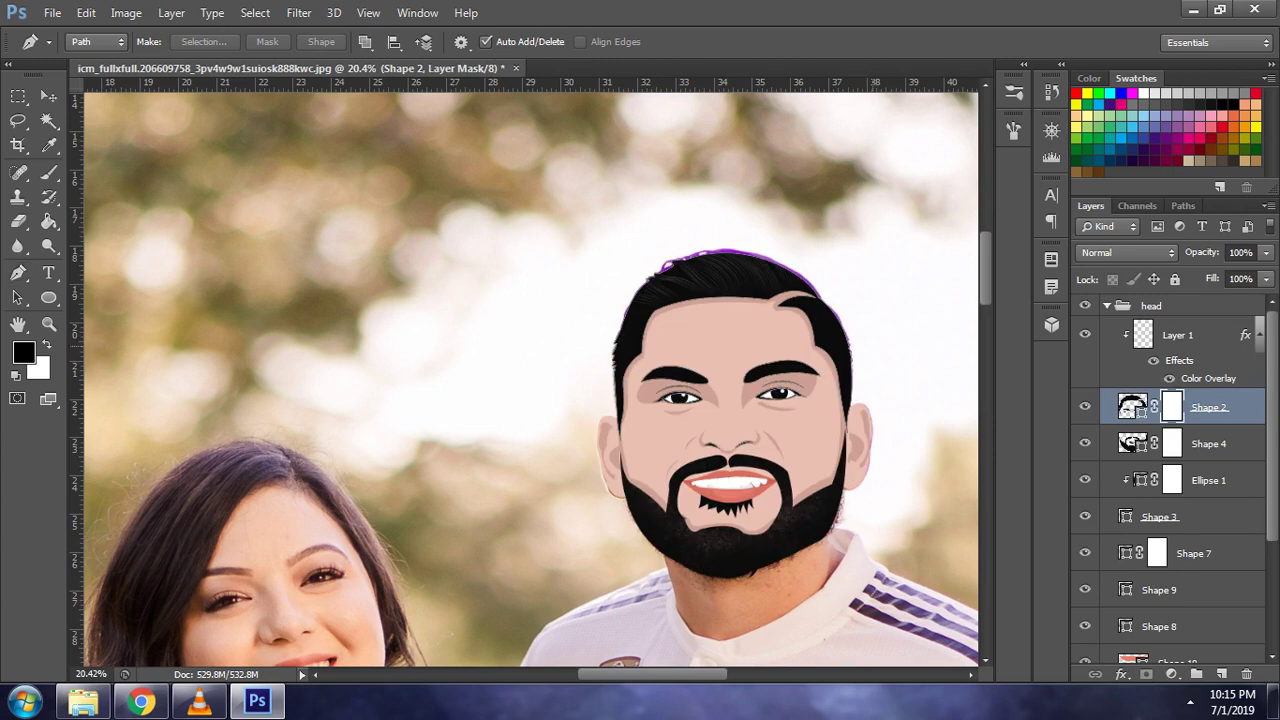
- Set up a soft Brush at 300 px size
{"action": "key", "text": "b"}
{"action": "right_click", "coordinate": [887, 297]}
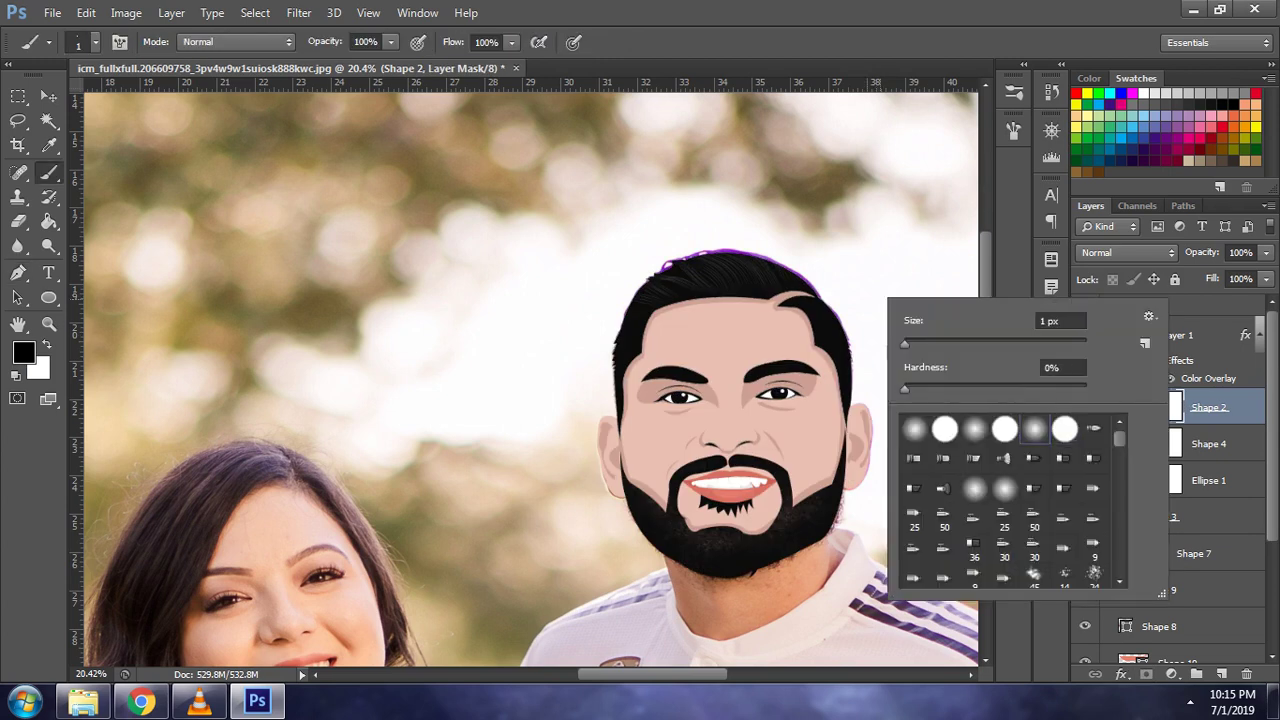
{"action": "left_click_drag", "start_coordinate": [904, 343], "coordinate": [1030, 343]}
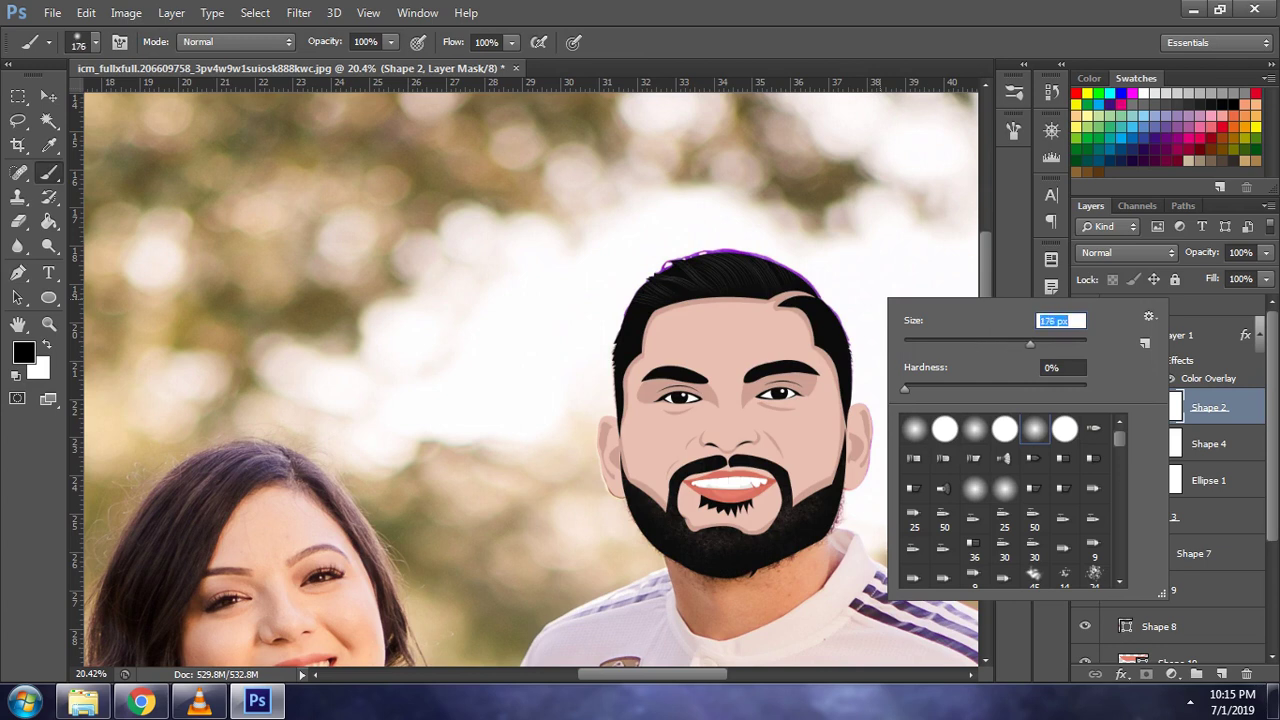
{"action": "type", "text": "10000"}
{"action": "key", "text": "Return"}
{"action": "key", "text": "Return"}
{"action": "type", "text": "300"}
{"action": "key", "text": "Return"}
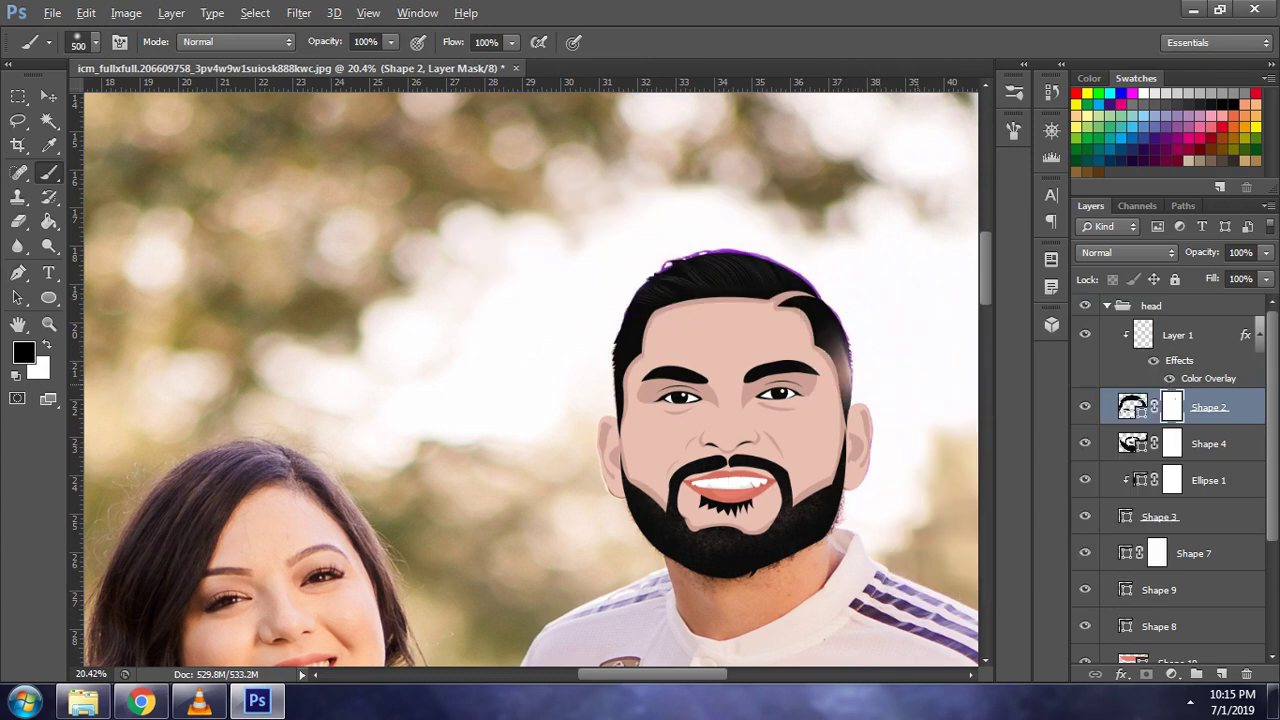
- Set brush opacity 72% and flow 77%, test a right hair-edge stroke and undo it
{"action": "scroll", "coordinate": [846, 384], "scroll_direction": "up", "scroll_amount": 4}
{"action": "scroll", "coordinate": [846, 384], "scroll_direction": "up", "scroll_amount": 1}
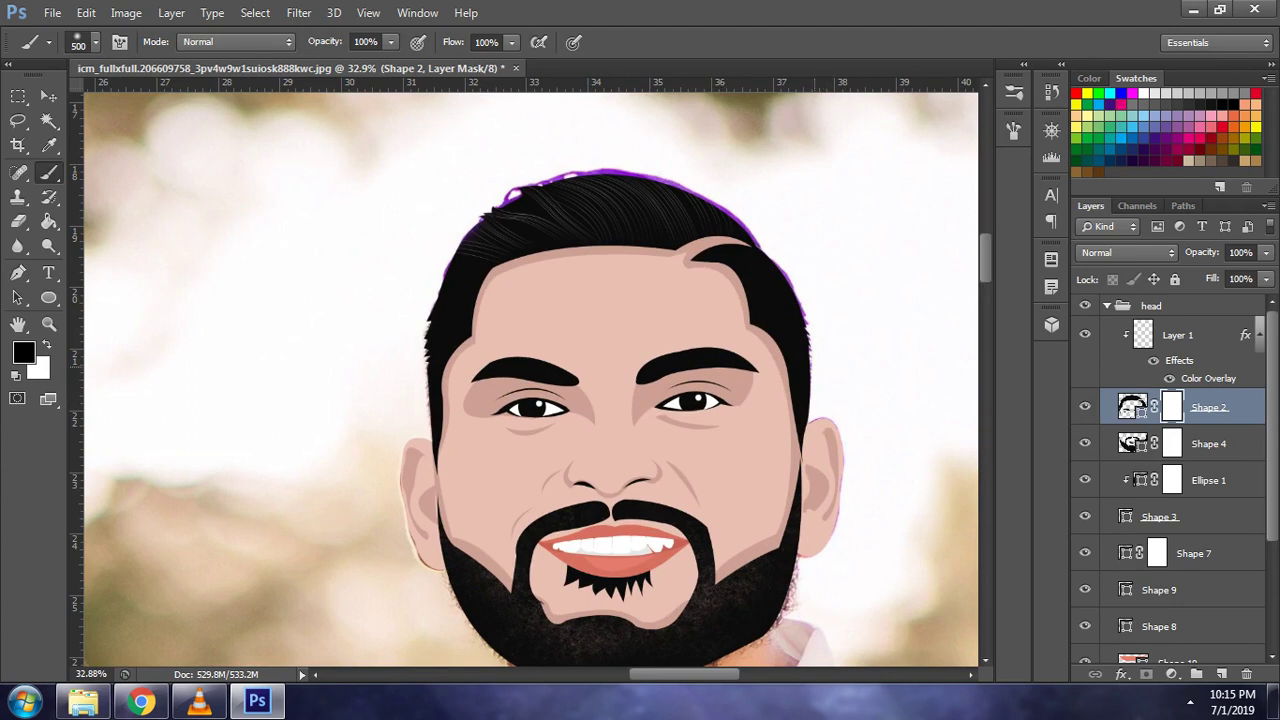
{"action": "key", "text": "7"}
{"action": "key", "text": "2"}
{"action": "key", "text": "shift+8"}
{"action": "key", "text": "shift+2"}
{"action": "key", "text": "shift+7"}
{"action": "key", "text": "shift+7"}
{"action": "left_click_drag", "start_coordinate": [792, 300], "coordinate": [782, 432]}
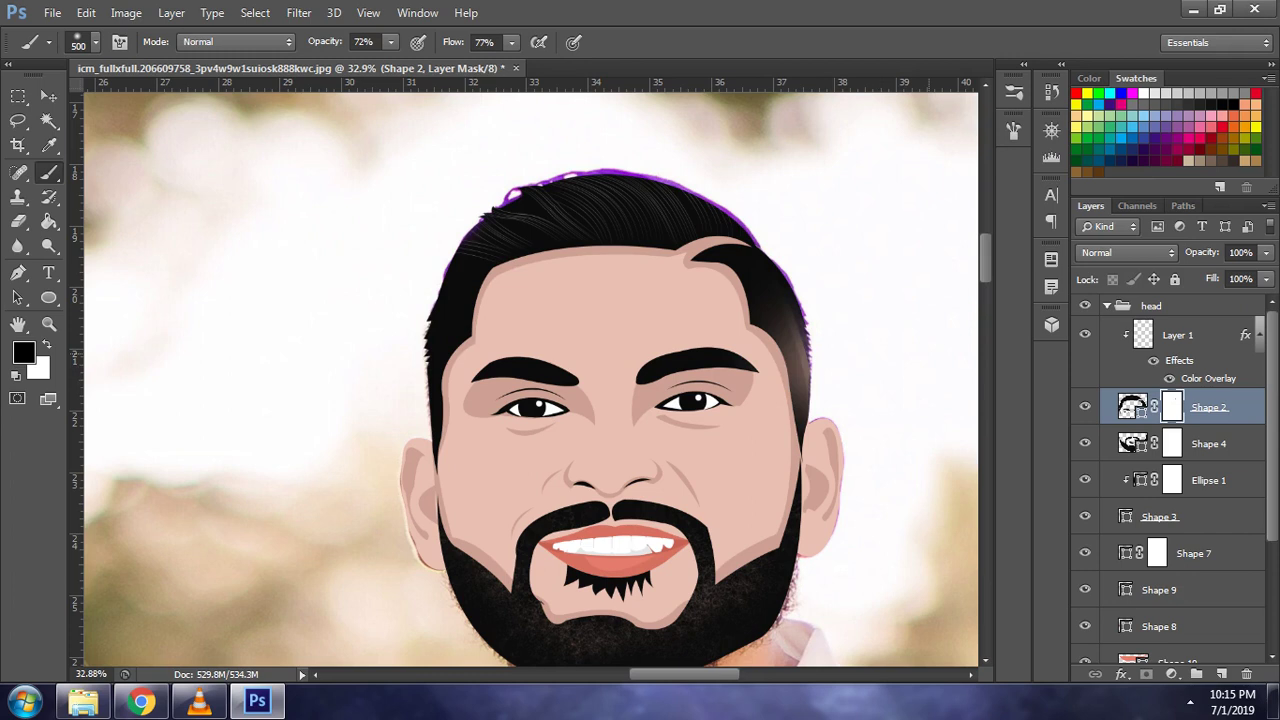
{"action": "key", "text": "ctrl+z"}
- At 33% brush opacity, softly fade the left and right hair edges on the mask
{"action": "right_click", "coordinate": [726, 240]}
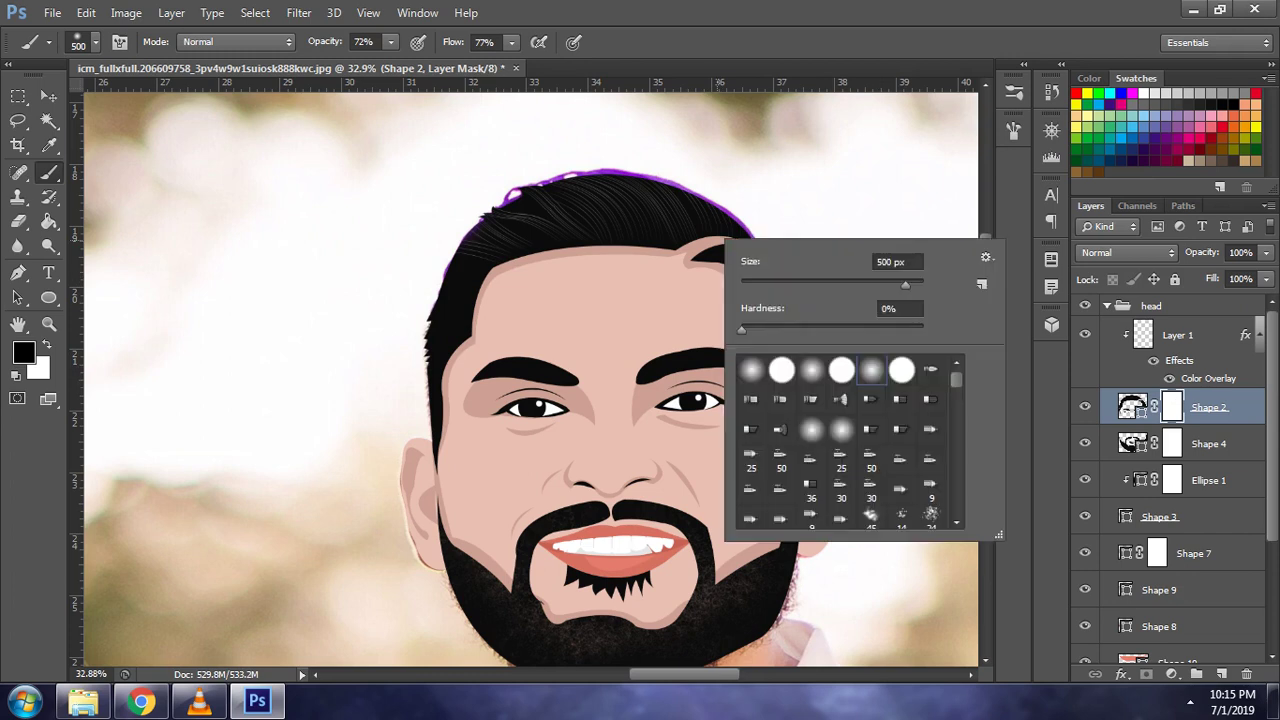
{"action": "key", "text": "Escape"}
{"action": "key", "text": "3"}
{"action": "key", "text": "3"}
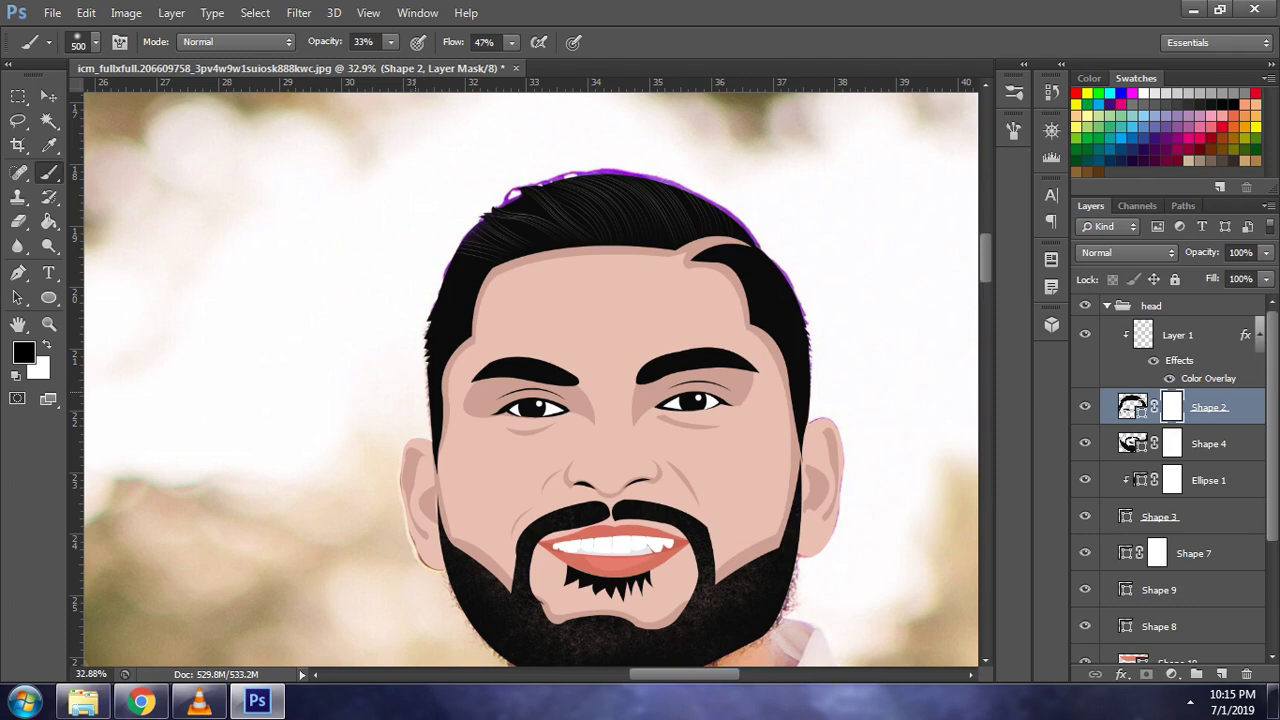
{"action": "left_click_drag", "start_coordinate": [438, 355], "coordinate": [438, 435]}
{"action": "left_click_drag", "start_coordinate": [800, 328], "coordinate": [800, 406]}
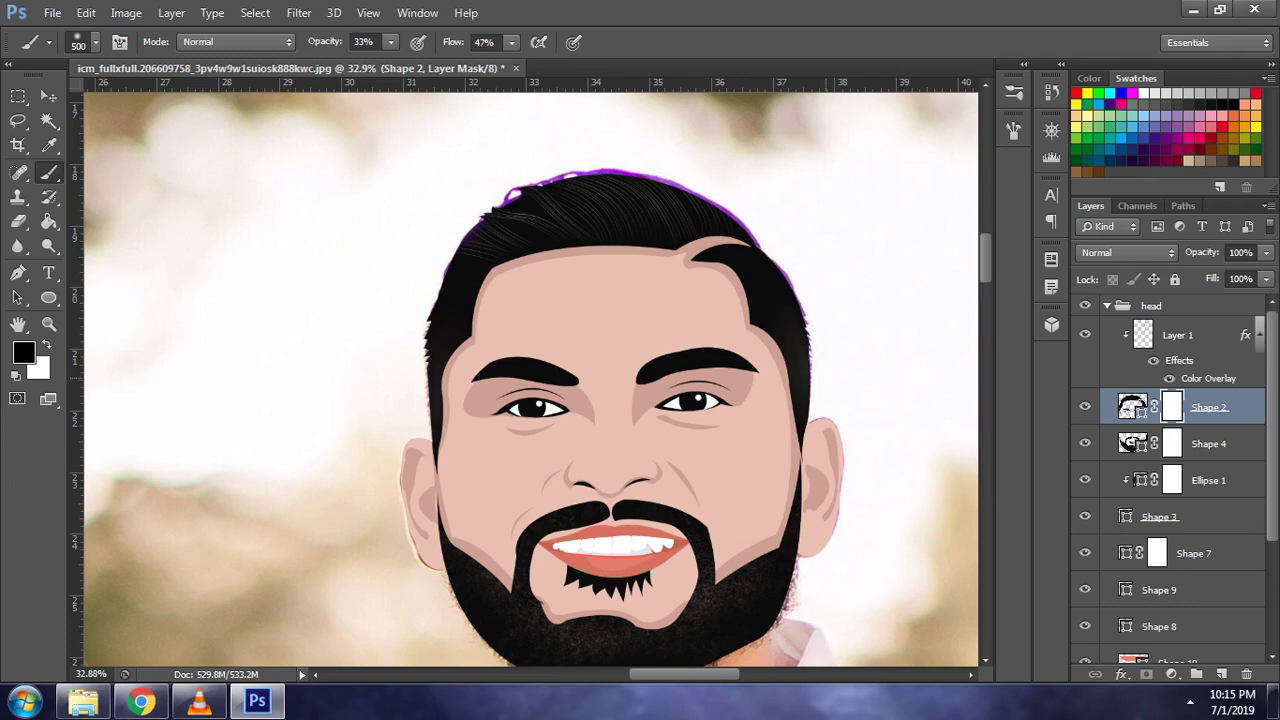
{"action": "left_click_drag", "start_coordinate": [800, 350], "coordinate": [800, 435]}
{"action": "left_click_drag", "start_coordinate": [800, 345], "coordinate": [800, 440]}
{"action": "left_click_drag", "start_coordinate": [406, 350], "coordinate": [406, 410]}
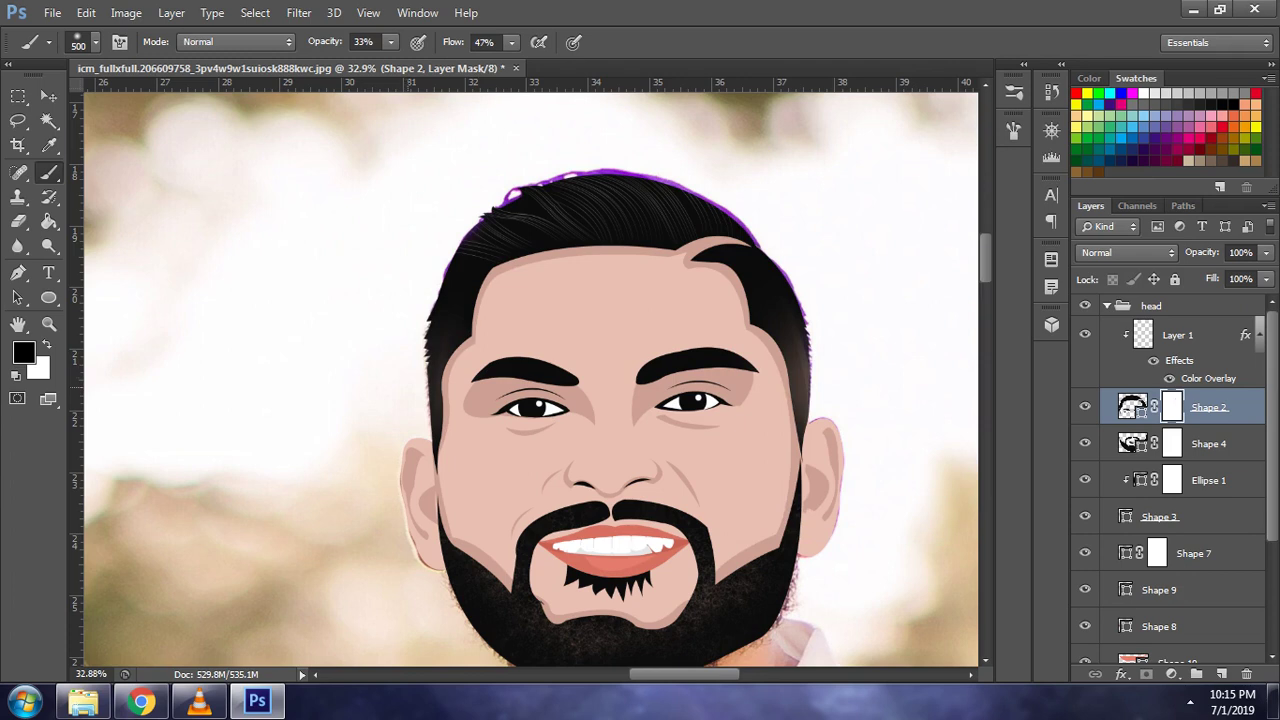
{"action": "scroll", "coordinate": [1170, 480], "scroll_direction": "down", "scroll_amount": 2}
{"action": "scroll", "coordinate": [1170, 480], "scroll_direction": "down", "scroll_amount": 1}
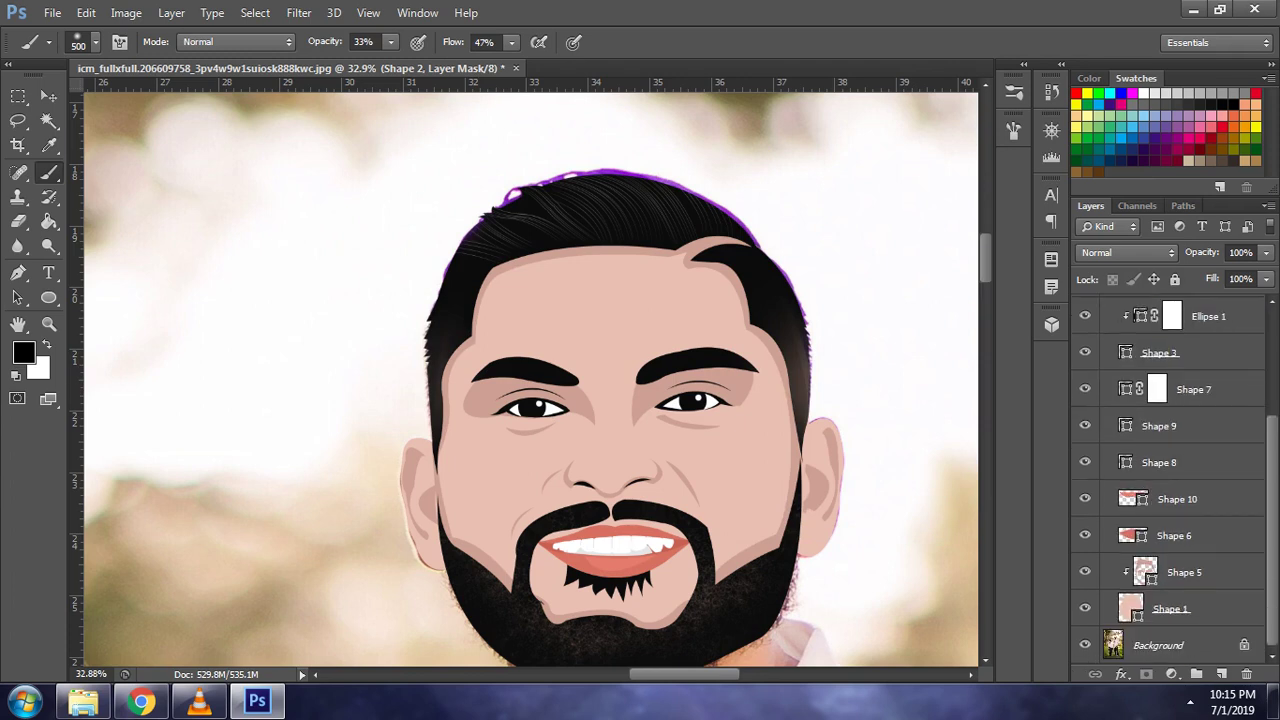
- Select the Shape 1 face layer and set the Pen to combine new paths with the shape
{"action": "left_click", "coordinate": [1170, 608]}
{"action": "key", "text": "x"}
{"action": "key", "text": "p"}
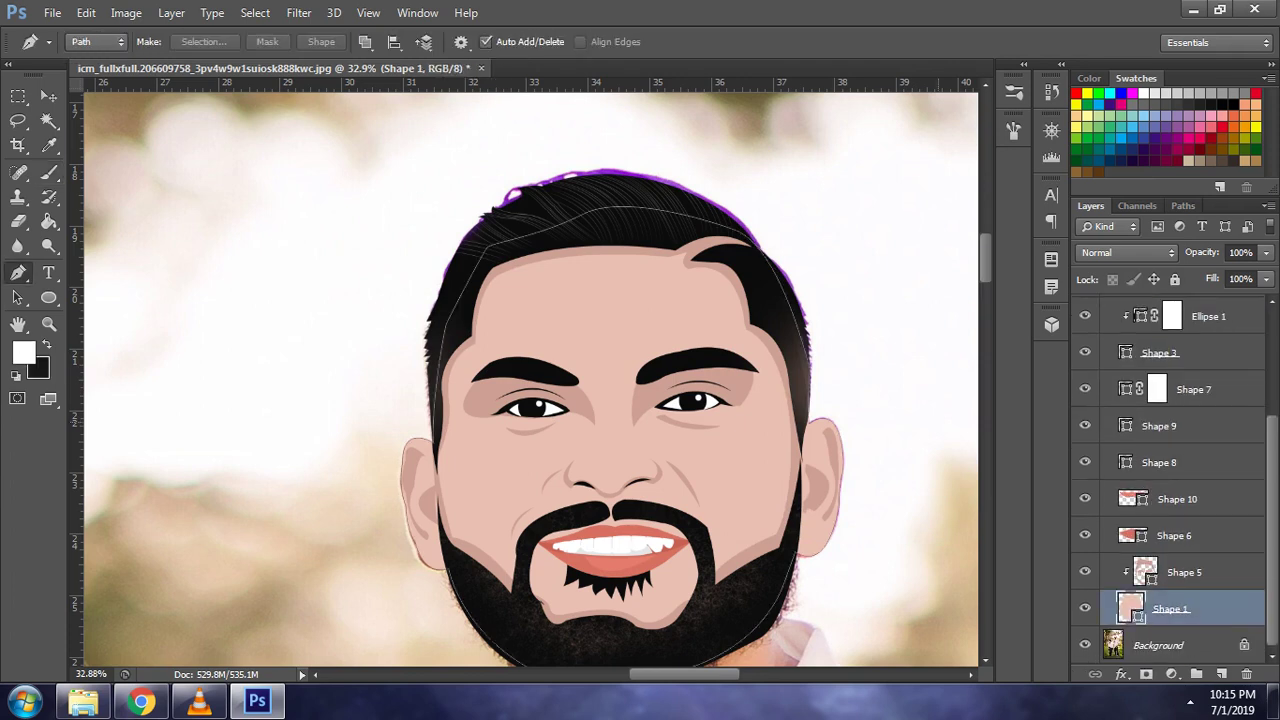
{"action": "scroll", "coordinate": [814, 322], "scroll_direction": "up", "scroll_amount": 2}
{"action": "scroll", "coordinate": [814, 322], "scroll_direction": "up", "scroll_amount": 1}
{"action": "scroll", "coordinate": [814, 322], "scroll_direction": "up", "scroll_amount": 1}
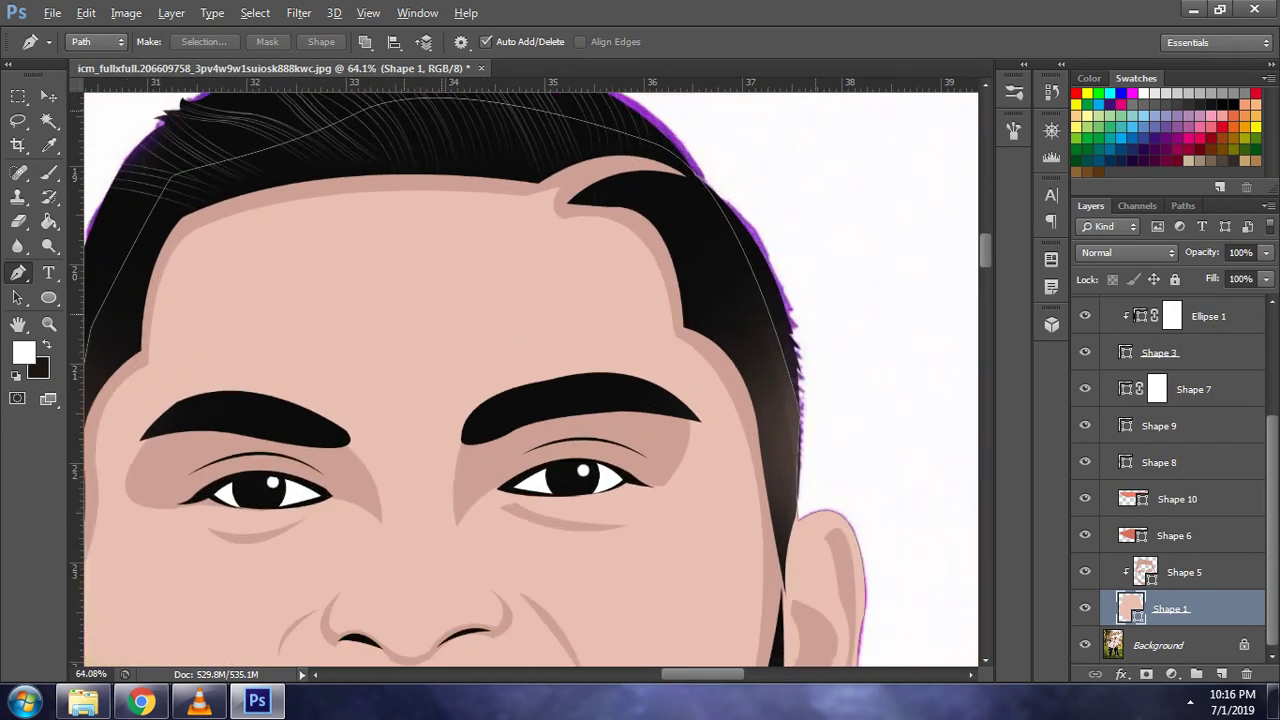
{"action": "left_click", "coordinate": [365, 41]}
{"action": "left_click", "coordinate": [420, 84]}
- Start a path at the right hairline, curving down the hair edge with a corner anchor
{"action": "left_click", "coordinate": [701, 183]}
{"action": "left_click", "coordinate": [791, 325]}
{"action": "left_click_drag", "start_coordinate": [791, 328], "coordinate": [818, 440]}
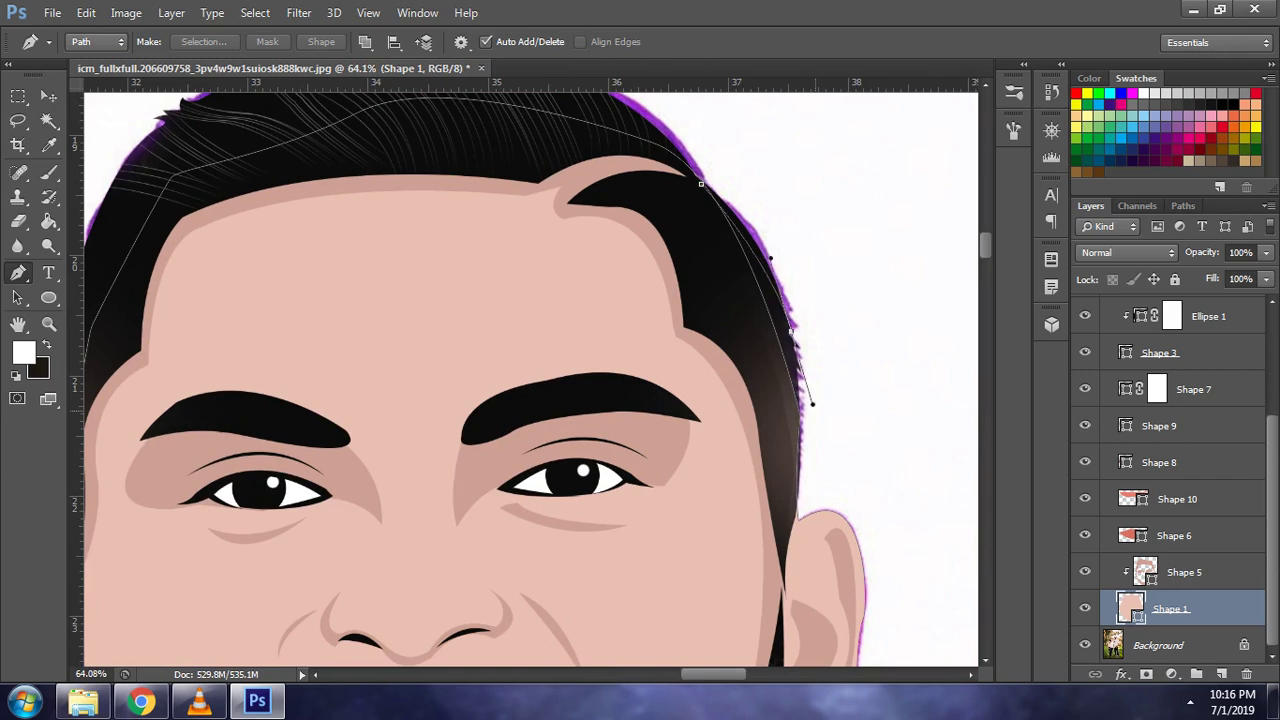
{"action": "left_click", "coordinate": [791, 330], "text": "alt"}
{"action": "scroll", "coordinate": [785, 330], "scroll_direction": "up", "scroll_amount": 3}
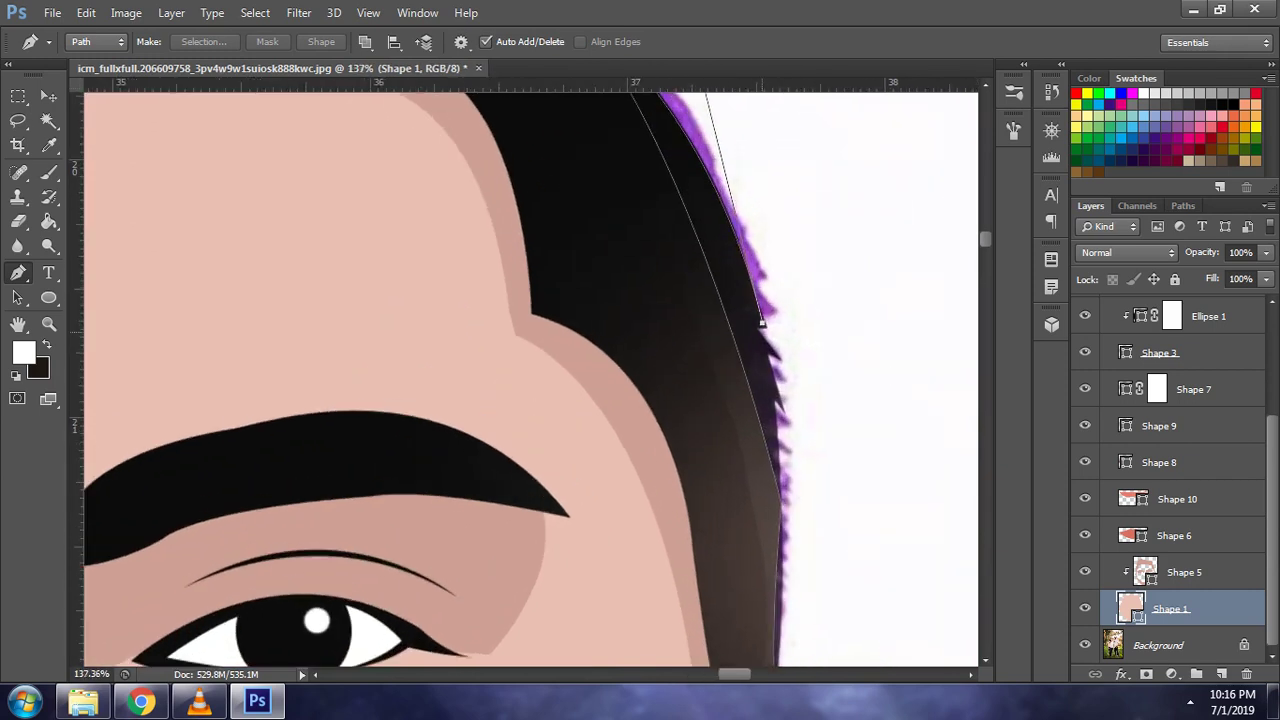
{"action": "left_click", "coordinate": [761, 324], "text": "alt"}
- Add anchors lower along the right head outline, then make Shape 5 the active layer
{"action": "left_click_drag", "start_coordinate": [768, 351], "coordinate": [781, 358]}
{"action": "left_click_drag", "start_coordinate": [775, 402], "coordinate": [784, 410]}
{"action": "scroll", "coordinate": [782, 410], "scroll_direction": "down", "scroll_amount": 1}
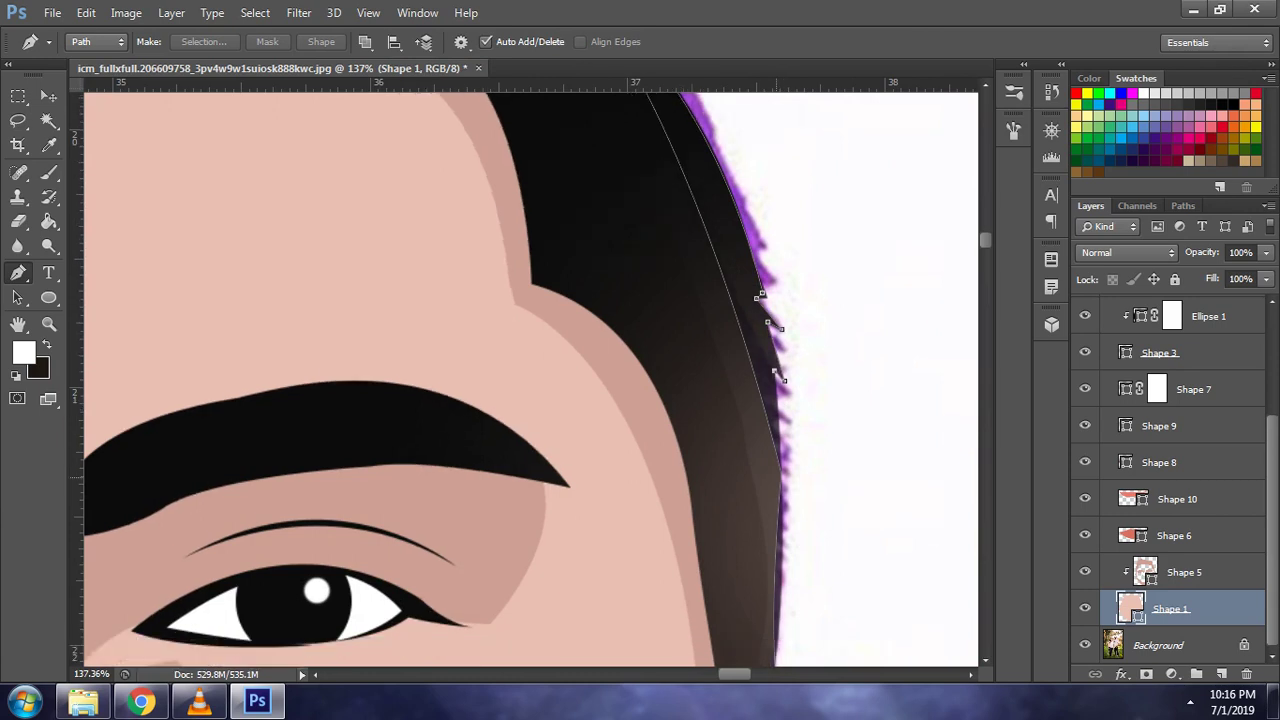
{"action": "left_click_drag", "start_coordinate": [778, 478], "coordinate": [775, 519]}
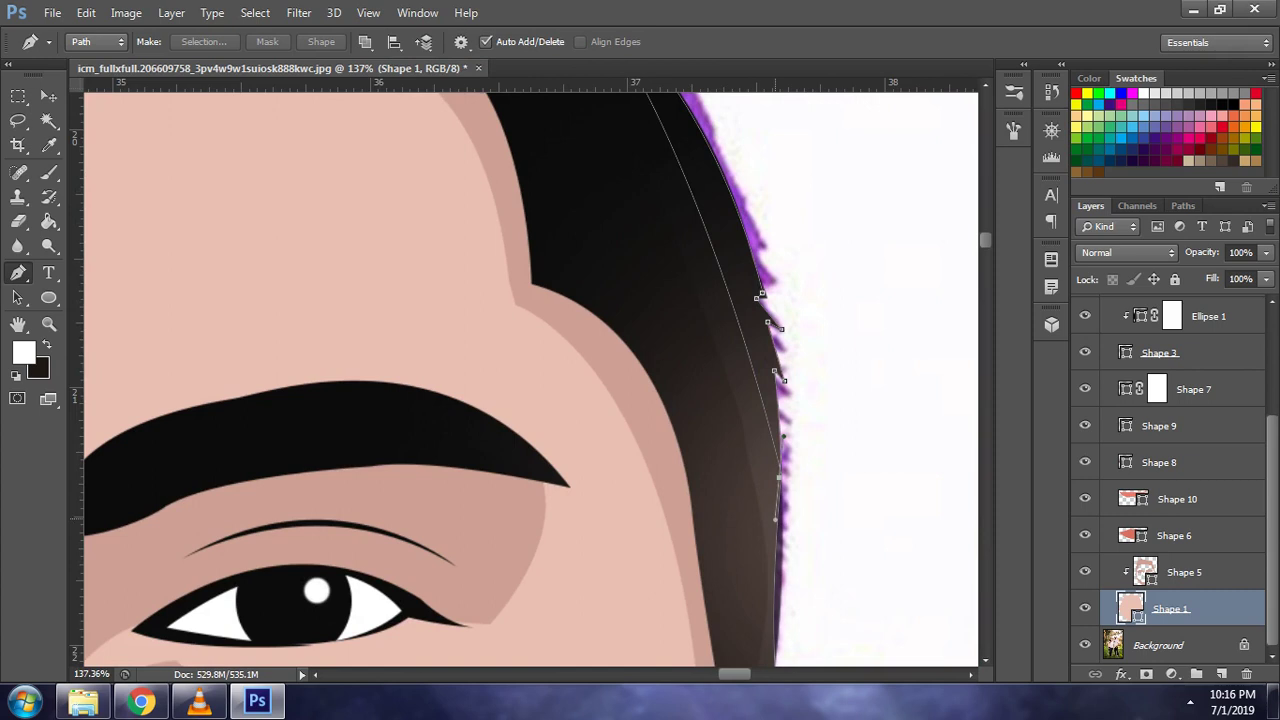
{"action": "left_click", "coordinate": [778, 477], "text": "alt"}
{"action": "scroll", "coordinate": [778, 477], "scroll_direction": "up", "scroll_amount": 2}
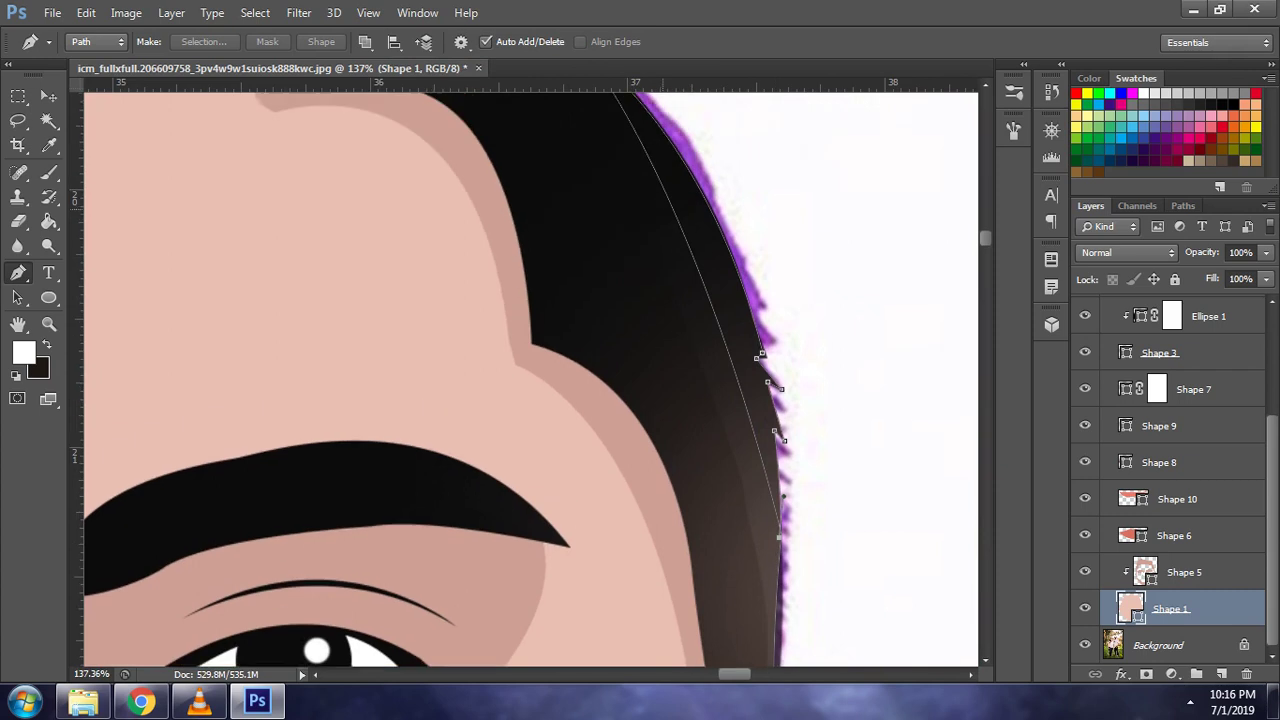
{"action": "scroll", "coordinate": [778, 477], "scroll_direction": "up", "scroll_amount": 2}
{"action": "scroll", "coordinate": [778, 477], "scroll_direction": "up", "scroll_amount": 2}
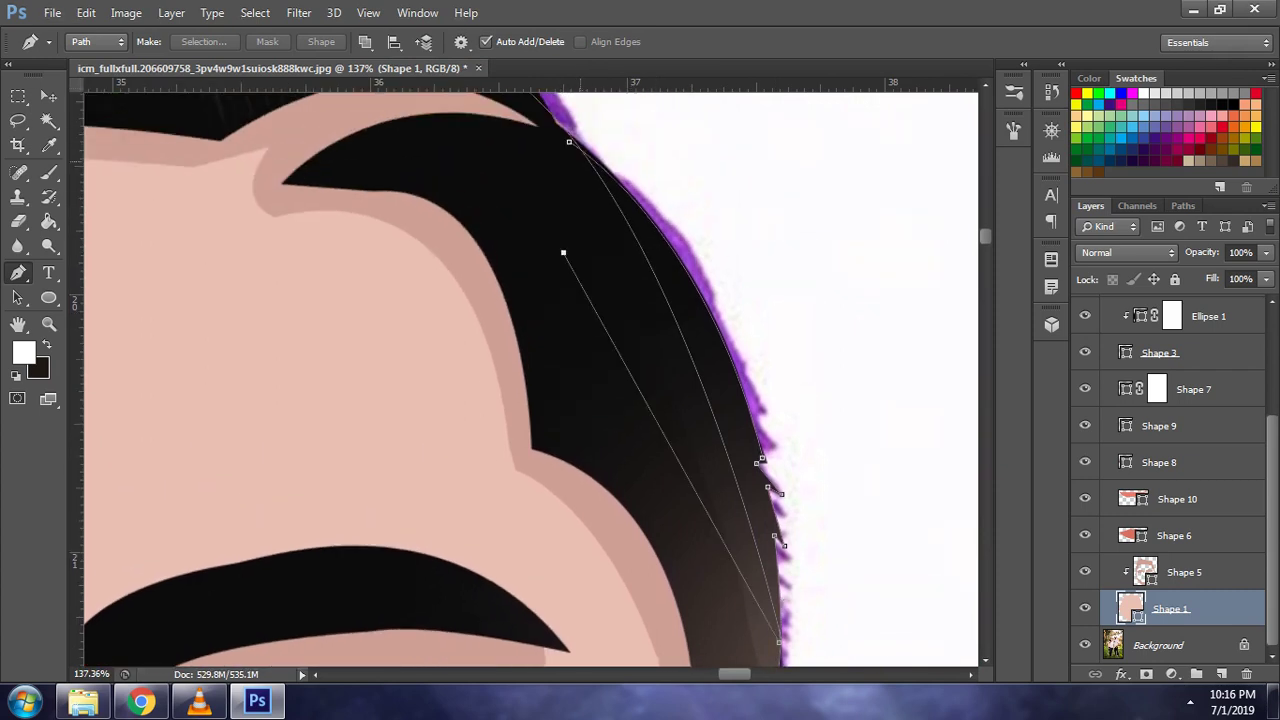
{"action": "scroll", "coordinate": [785, 320], "scroll_direction": "down", "scroll_amount": 3}
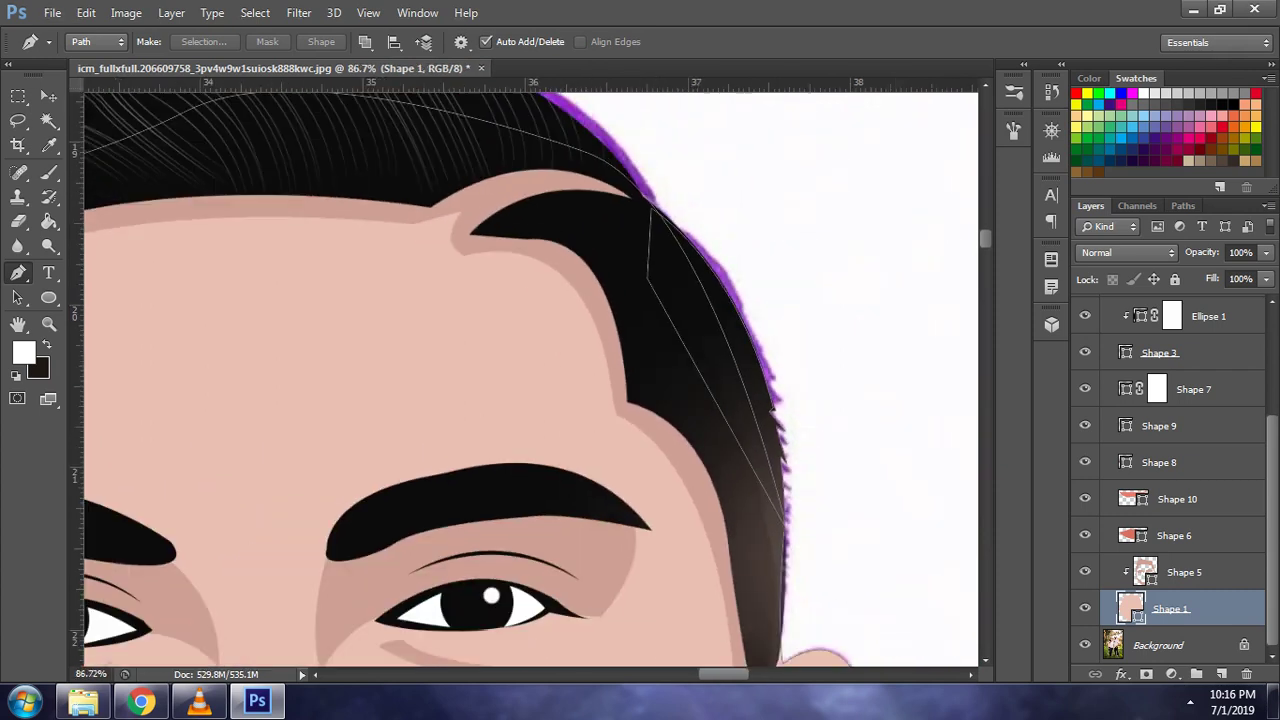
{"action": "key", "text": "alt+bracketright"}
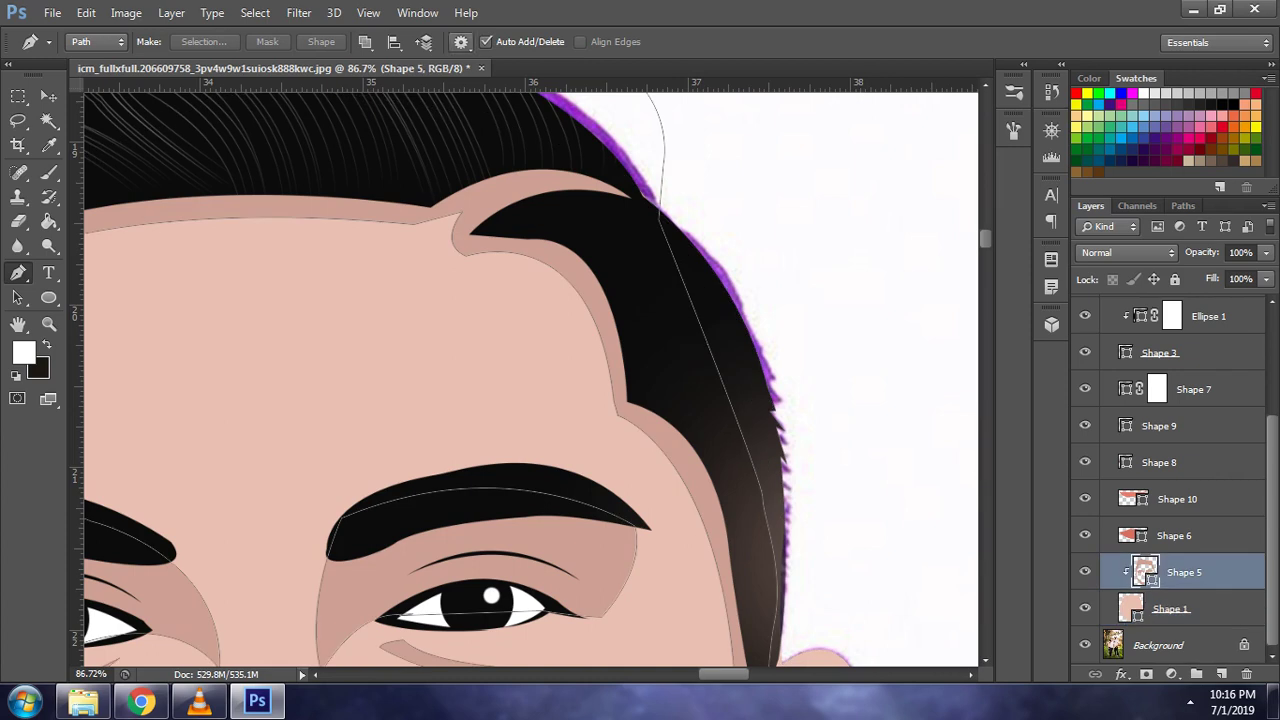
- Draw a closed Shape 5 outline along the right hair edge down to the ear
{"action": "left_click", "coordinate": [365, 42]}
{"action": "left_click", "coordinate": [430, 83]}
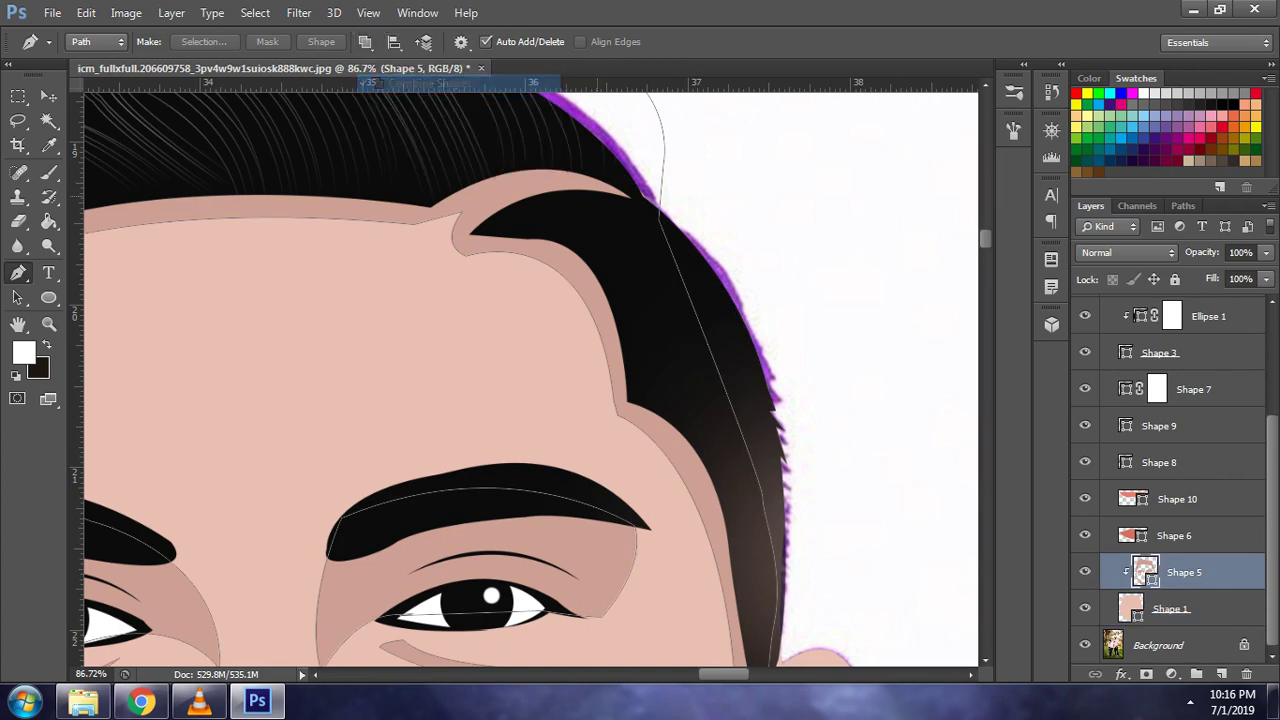
{"action": "left_click", "coordinate": [632, 200]}
{"action": "scroll", "coordinate": [792, 200], "scroll_direction": "down", "scroll_amount": 4}
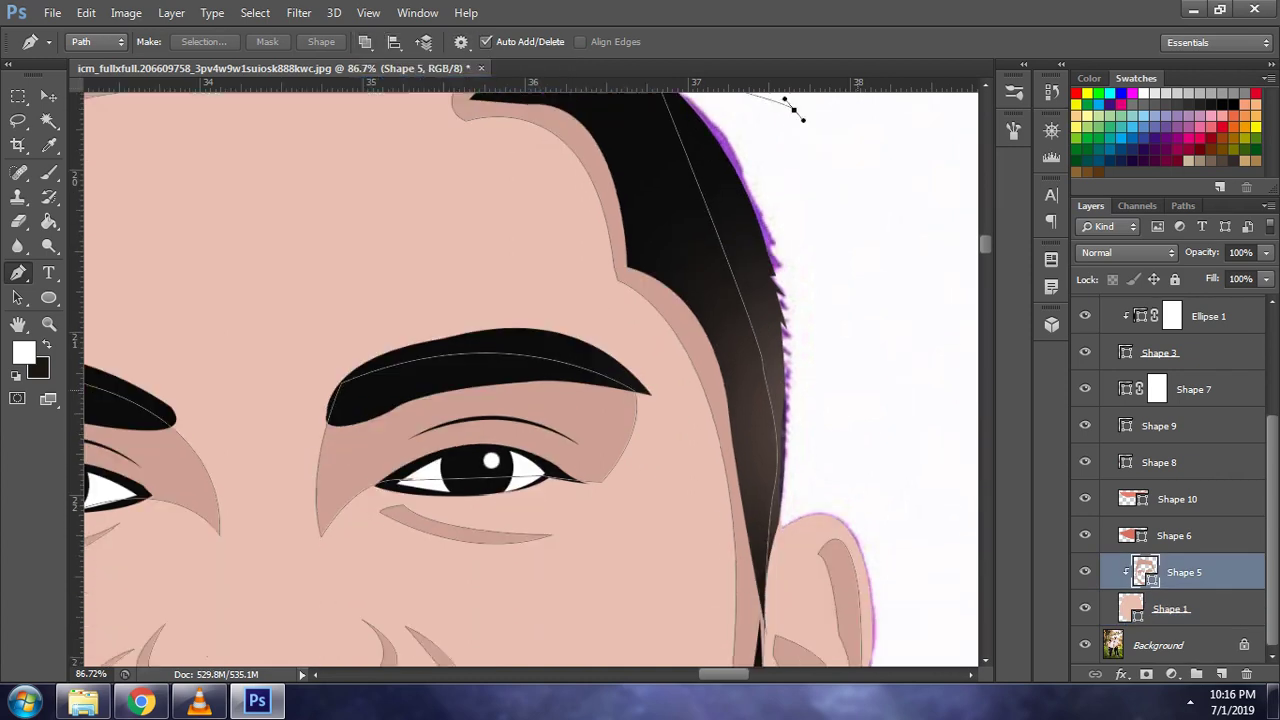
{"action": "scroll", "coordinate": [790, 110], "scroll_direction": "down", "scroll_amount": 1}
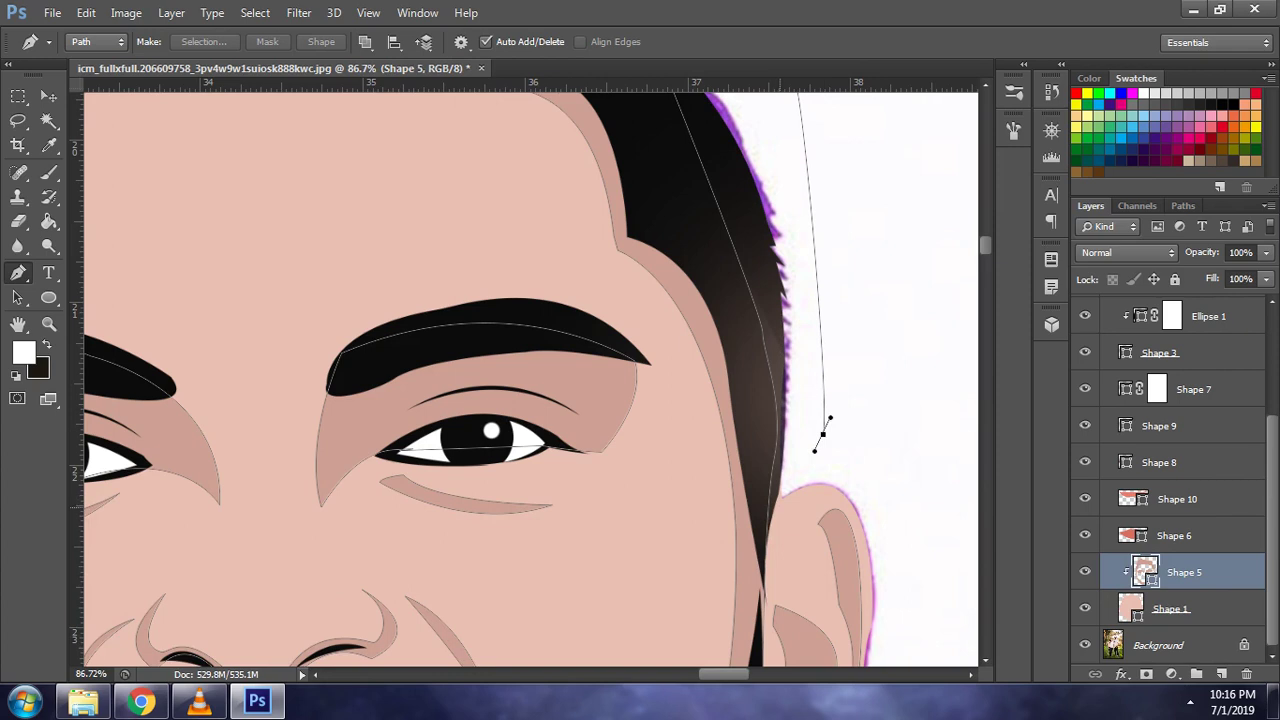
{"action": "mouse_move", "coordinate": [764, 586]}
{"action": "left_mouse_down"}
{"action": "mouse_move", "coordinate": [770, 665]}
{"action": "mouse_move", "coordinate": [773, 571]}
{"action": "mouse_move", "coordinate": [776, 597]}
{"action": "left_mouse_up"}
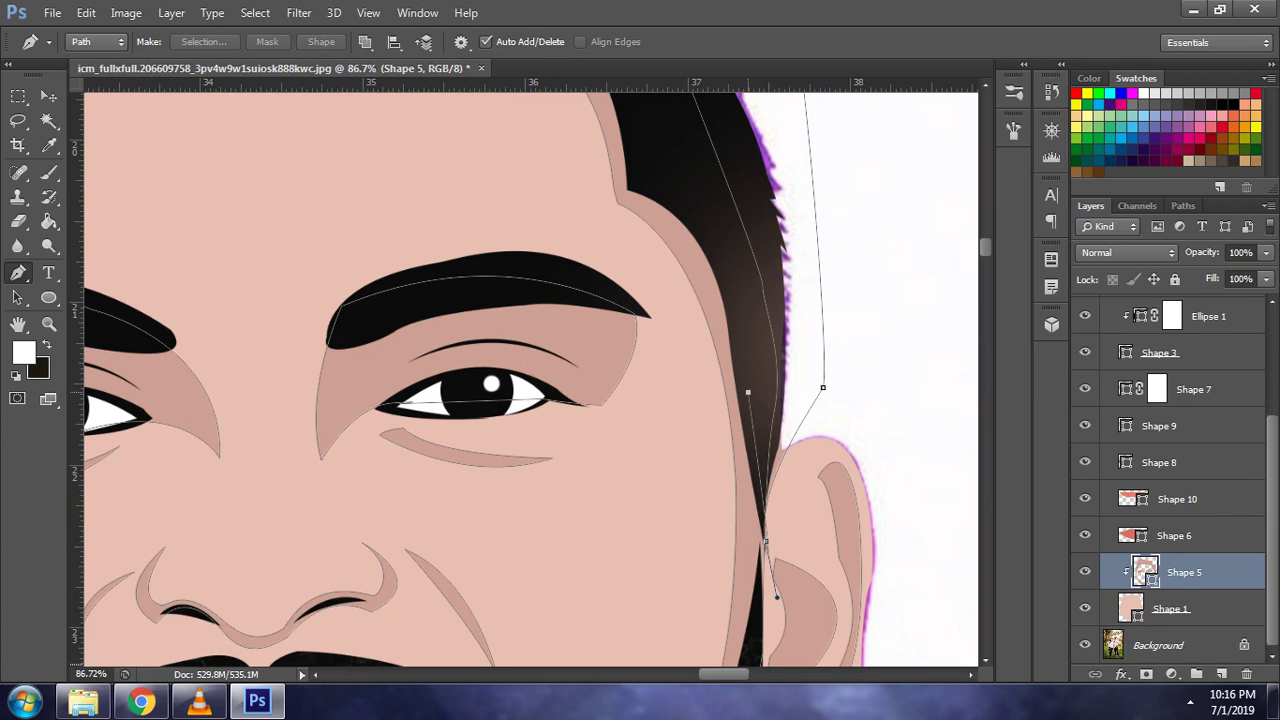
{"action": "left_click", "coordinate": [764, 541], "text": "alt"}
{"action": "scroll", "coordinate": [530, 380], "scroll_direction": "down", "scroll_amount": 1}
{"action": "scroll", "coordinate": [530, 380], "scroll_direction": "down", "scroll_amount": 2}
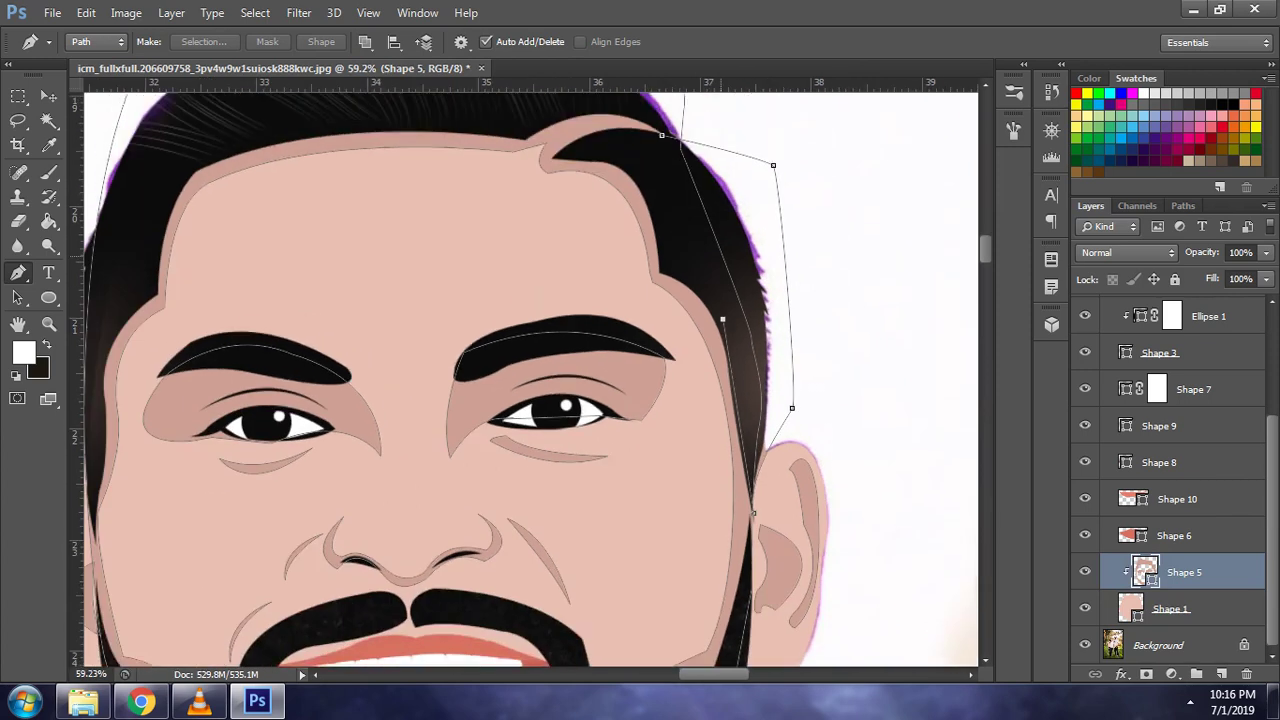
{"action": "scroll", "coordinate": [530, 380], "scroll_direction": "up", "scroll_amount": 2}
{"action": "left_click", "coordinate": [661, 180]}
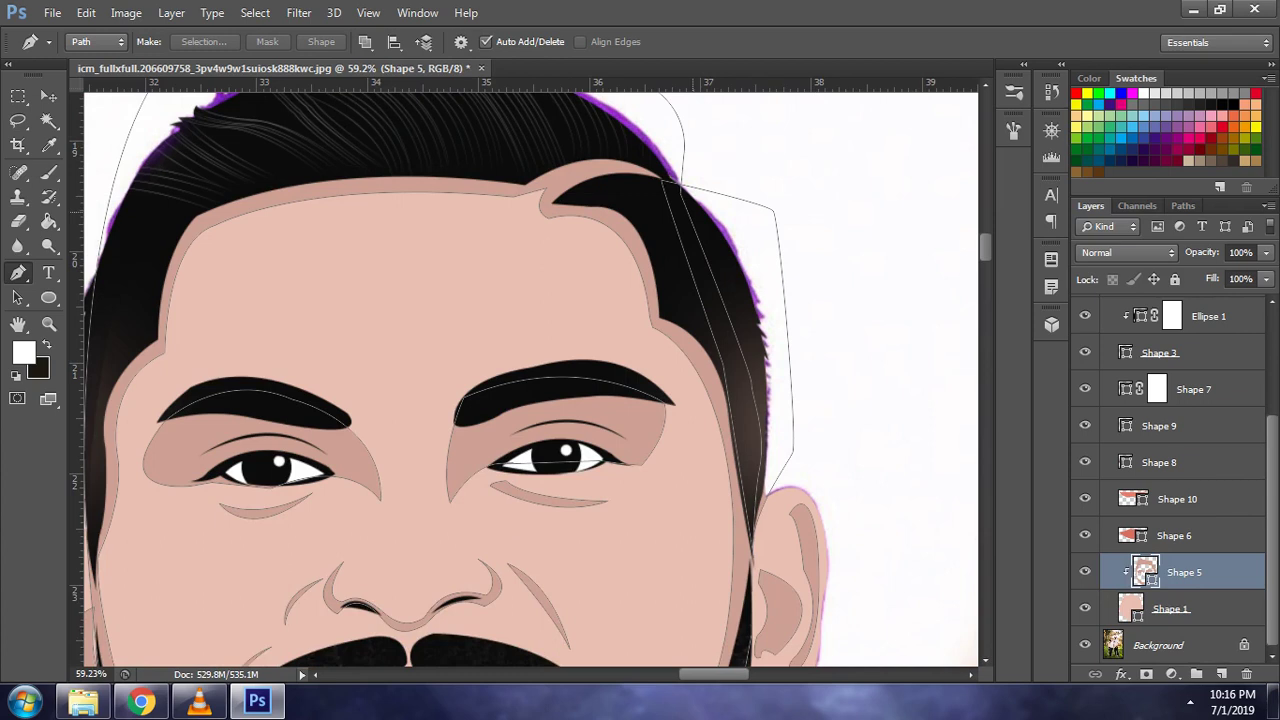
- Draw a closed outline around the left hair edge near the ear, then select Shape 1
{"action": "scroll", "coordinate": [530, 380], "scroll_direction": "left", "scroll_amount": 5}
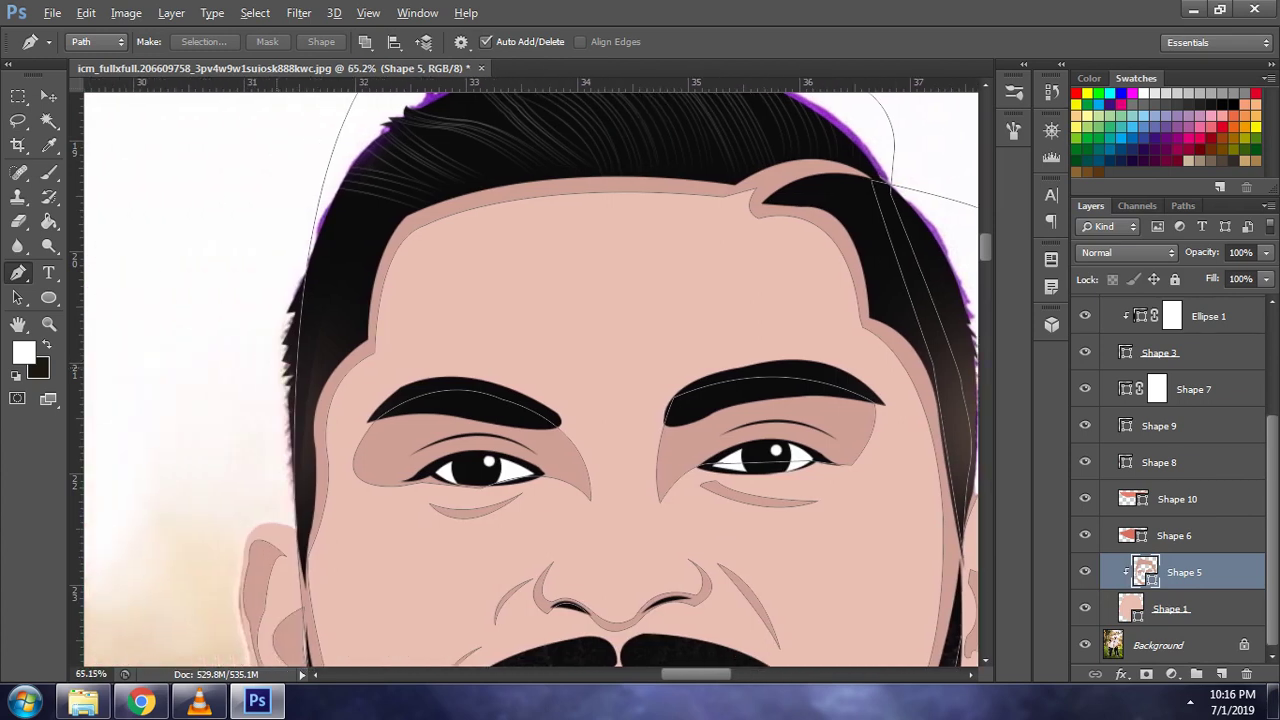
{"action": "scroll", "coordinate": [530, 380], "scroll_direction": "up", "scroll_amount": 2}
{"action": "scroll", "coordinate": [282, 360], "scroll_direction": "up", "scroll_amount": 1}
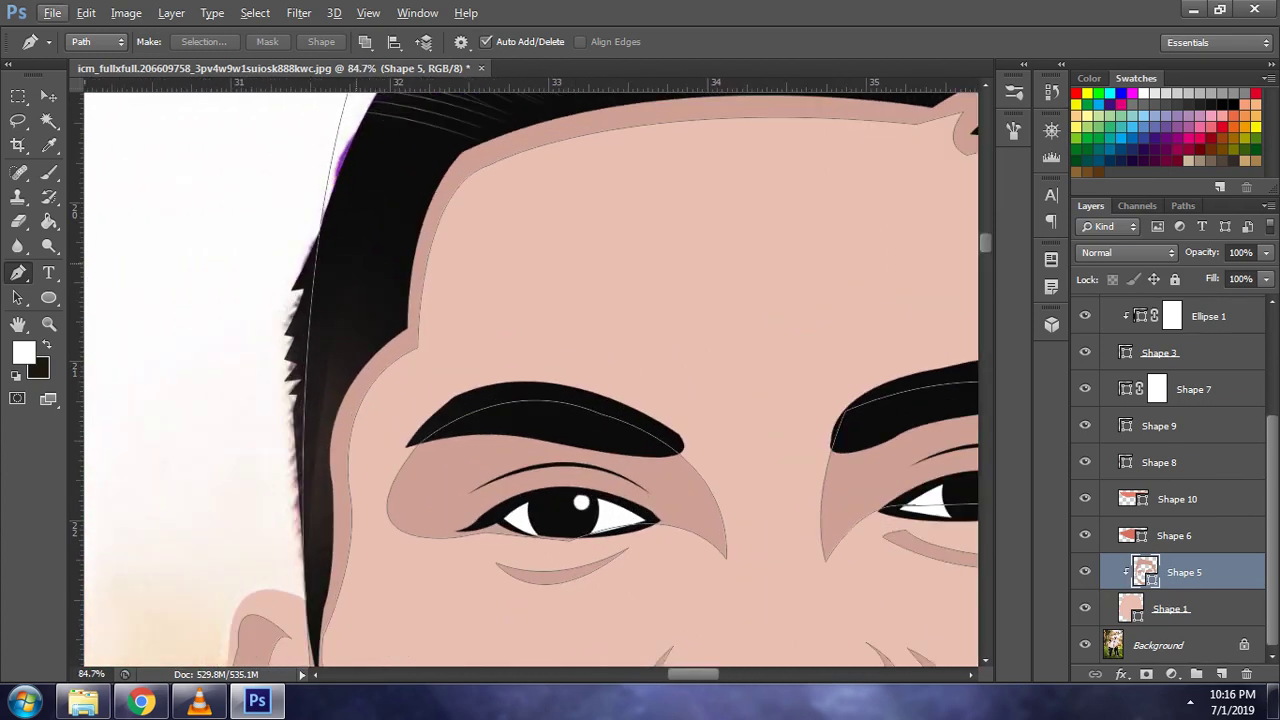
{"action": "left_click", "coordinate": [372, 262]}
{"action": "left_click", "coordinate": [320, 582]}
{"action": "left_click", "coordinate": [242, 566]}
{"action": "left_click", "coordinate": [237, 324]}
{"action": "left_click_drag", "start_coordinate": [263, 205], "coordinate": [274, 175]}
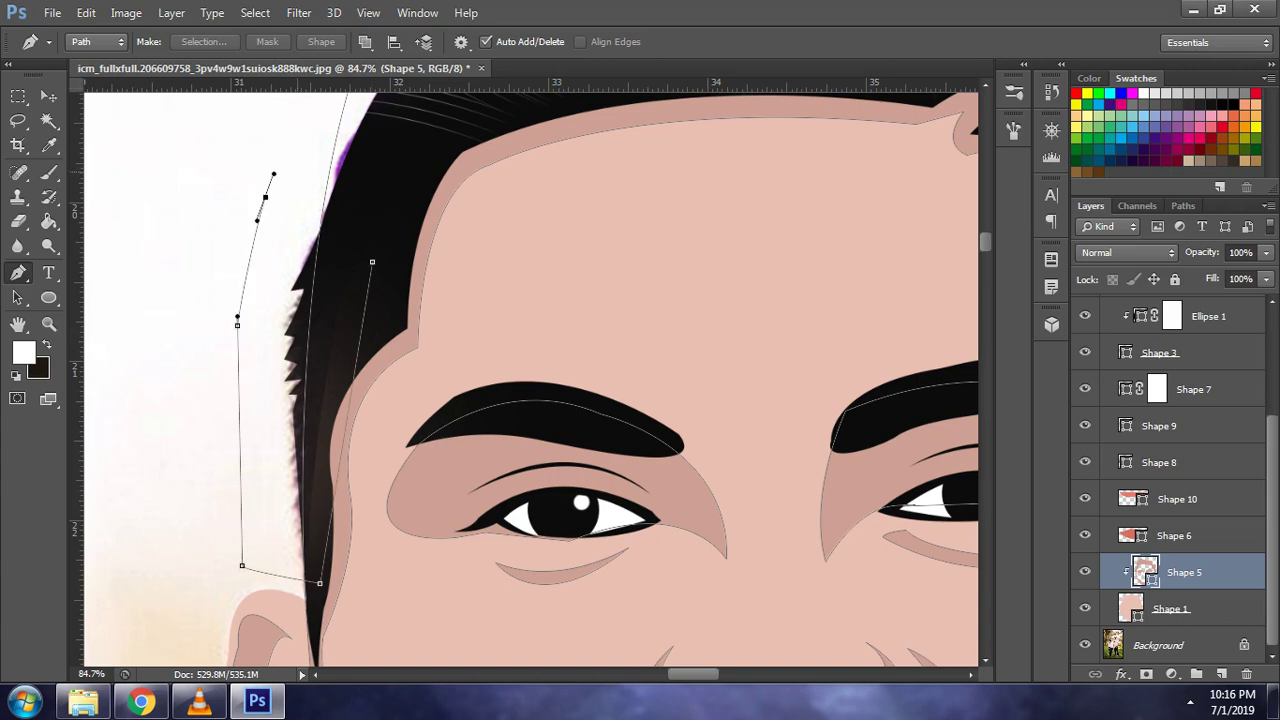
{"action": "scroll", "coordinate": [274, 175], "scroll_direction": "up", "scroll_amount": 2}
{"action": "left_click", "coordinate": [323, 147]}
{"action": "left_click", "coordinate": [403, 165]}
{"action": "left_click", "coordinate": [372, 307]}
{"action": "key", "text": "alt+bracketleft"}
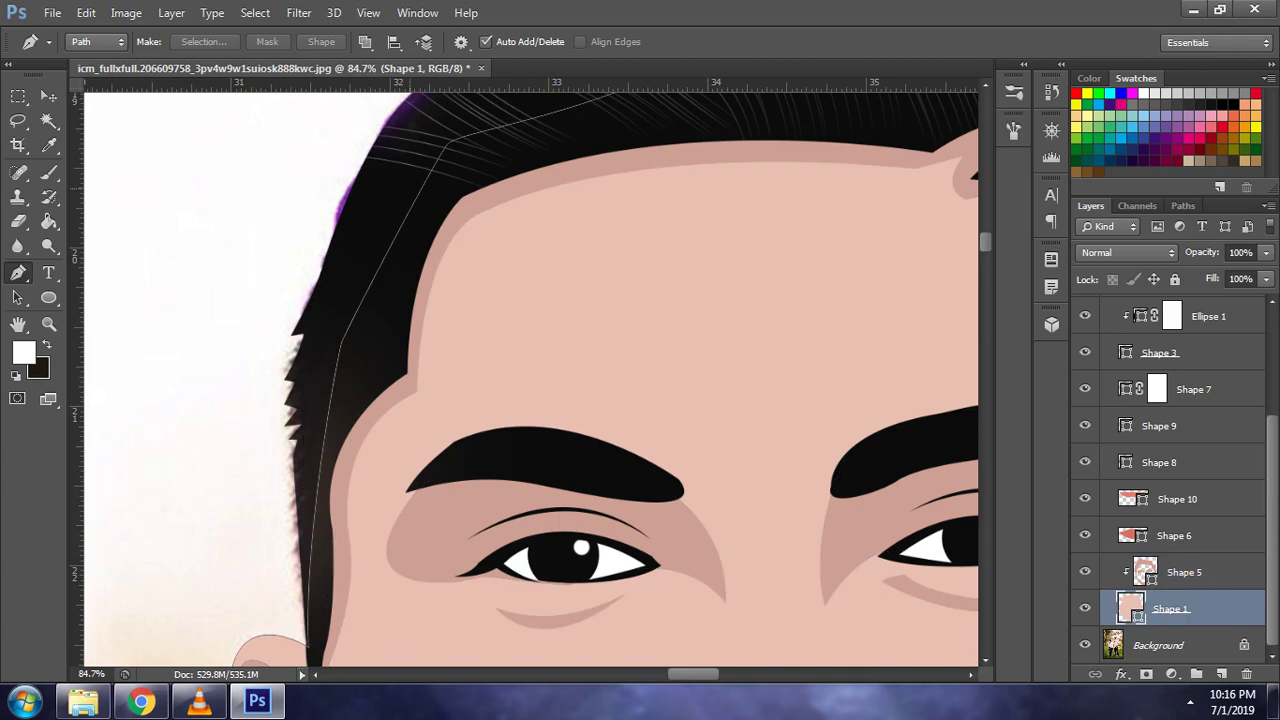
- Add sharp corner and curved anchor points for strand tips along the upper left hairline
{"action": "scroll", "coordinate": [426, 373], "scroll_direction": "up", "scroll_amount": 2}
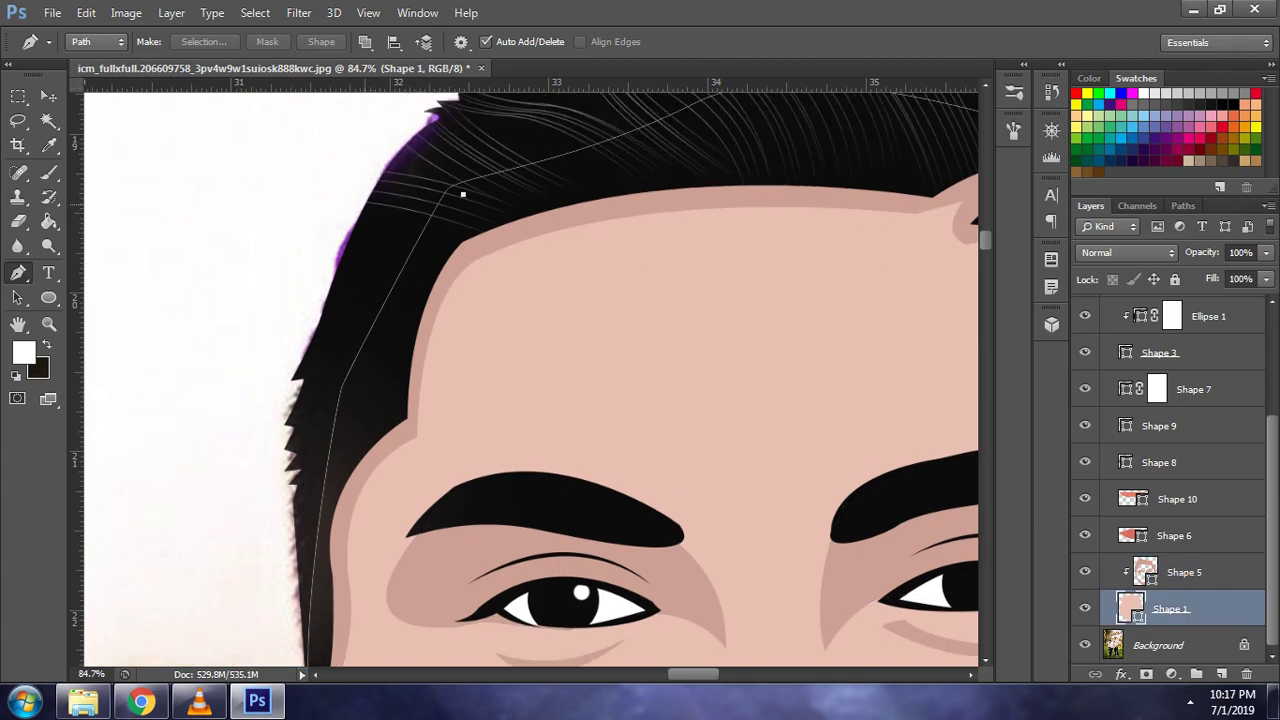
{"action": "scroll", "coordinate": [463, 191], "scroll_direction": "down", "scroll_amount": 3}
{"action": "scroll", "coordinate": [295, 300], "scroll_direction": "down", "scroll_amount": 1}
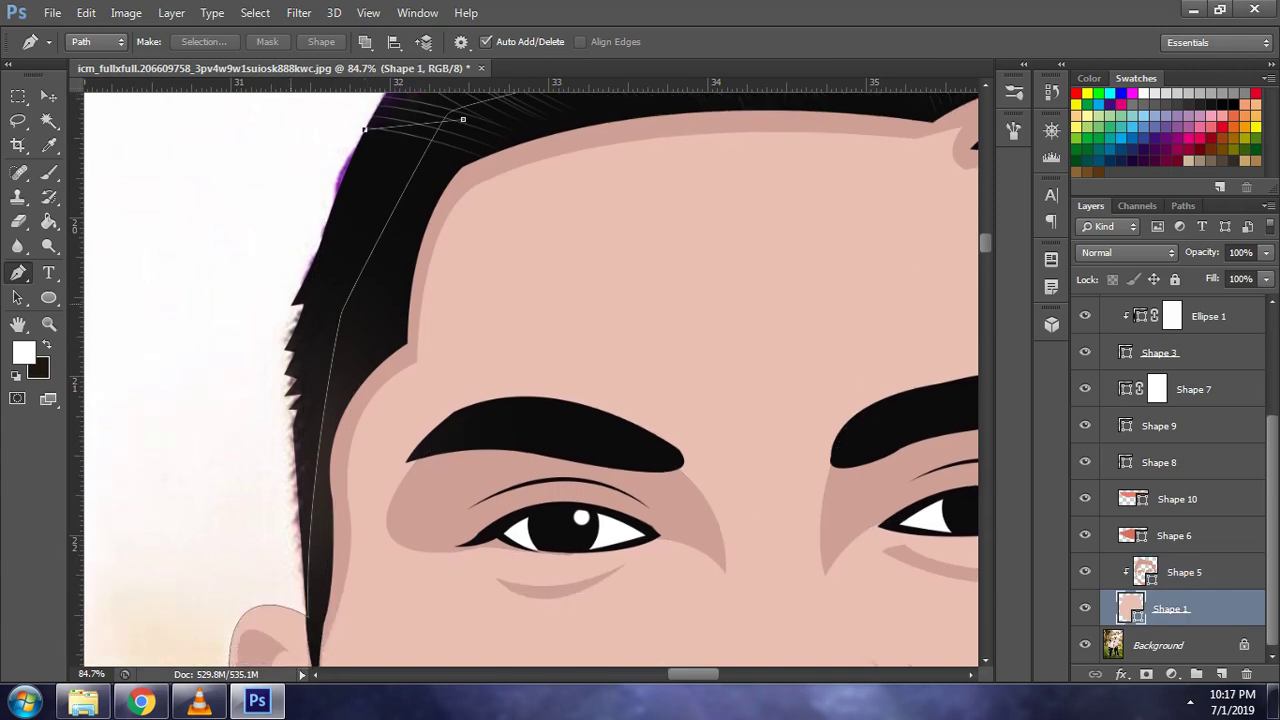
{"action": "left_click_drag", "start_coordinate": [283, 309], "coordinate": [277, 316]}
{"action": "left_click", "coordinate": [293, 301], "text": "alt"}
{"action": "left_click_drag", "start_coordinate": [286, 347], "coordinate": [297, 352]}
{"action": "left_click", "coordinate": [285, 373]}
- Continue the jagged hairline down to the ear and close the outline at the forehead
{"action": "left_click_drag", "start_coordinate": [286, 394], "coordinate": [306, 393]}
{"action": "scroll", "coordinate": [286, 396], "scroll_direction": "down", "scroll_amount": 2}
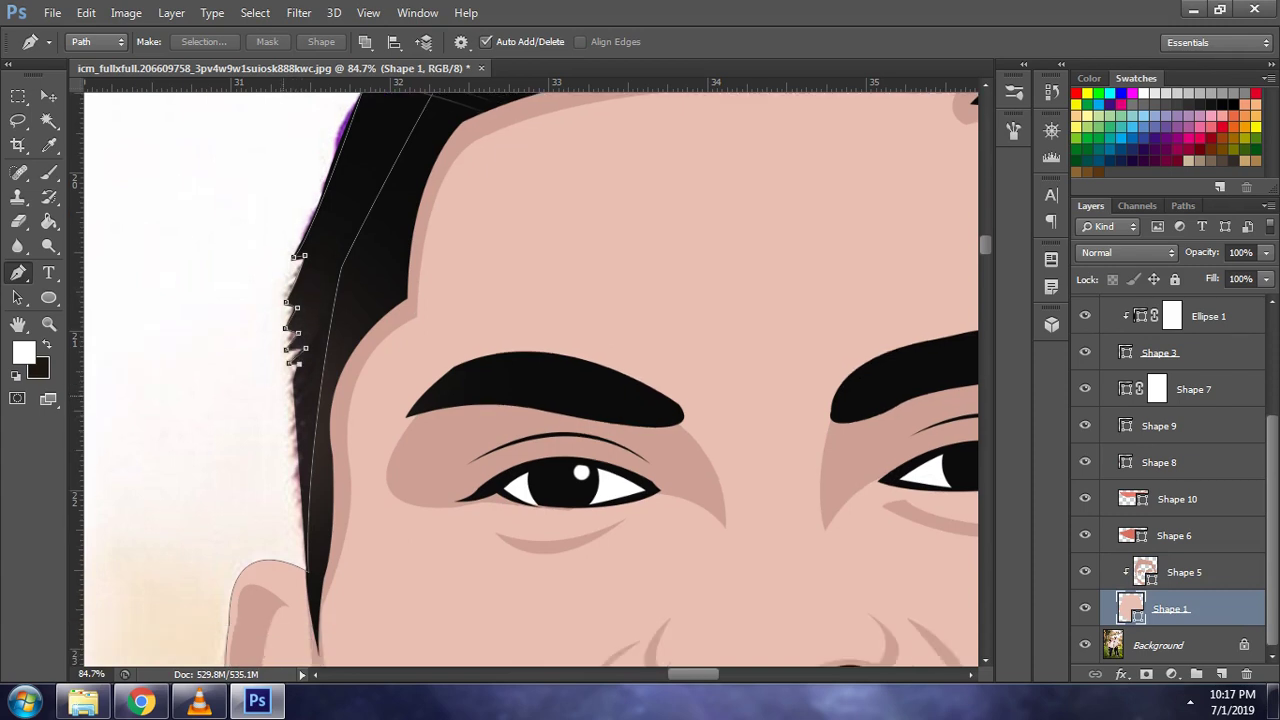
{"action": "left_click_drag", "start_coordinate": [307, 563], "coordinate": [312, 598]}
{"action": "left_click", "coordinate": [443, 246]}
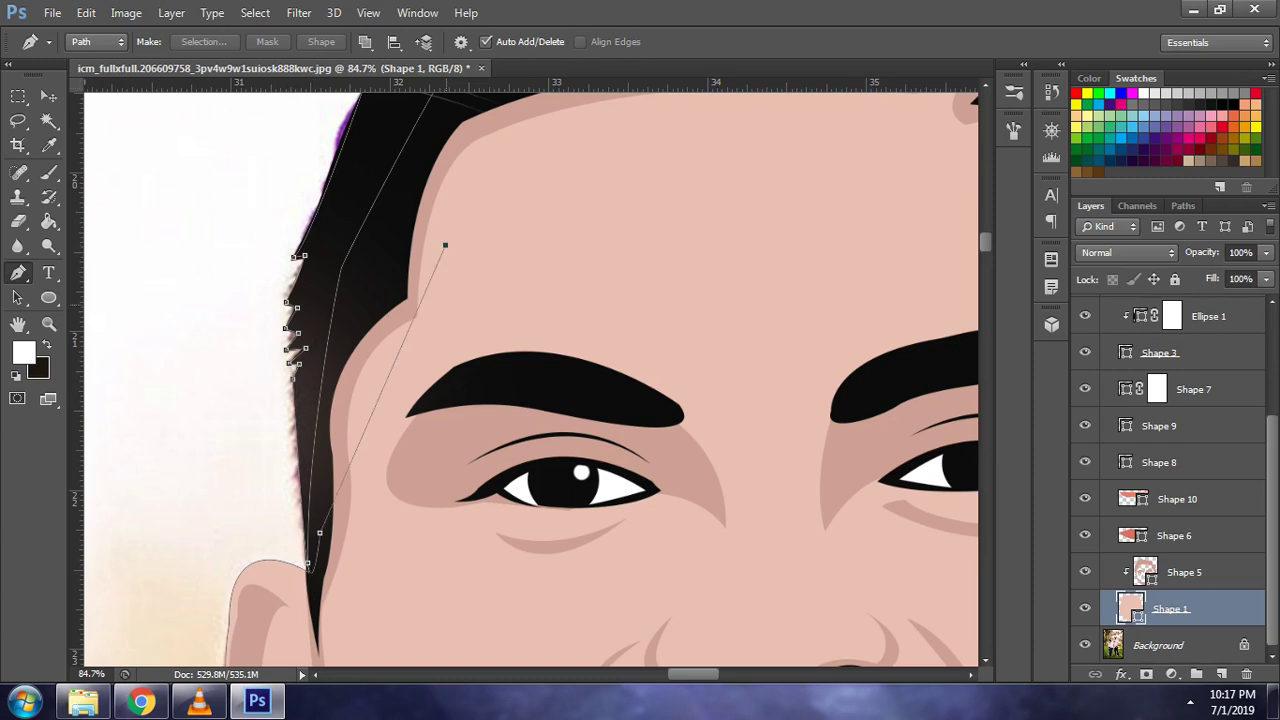
{"action": "scroll", "coordinate": [443, 246], "scroll_direction": "up", "scroll_amount": 5}
{"action": "key", "text": "Return"}
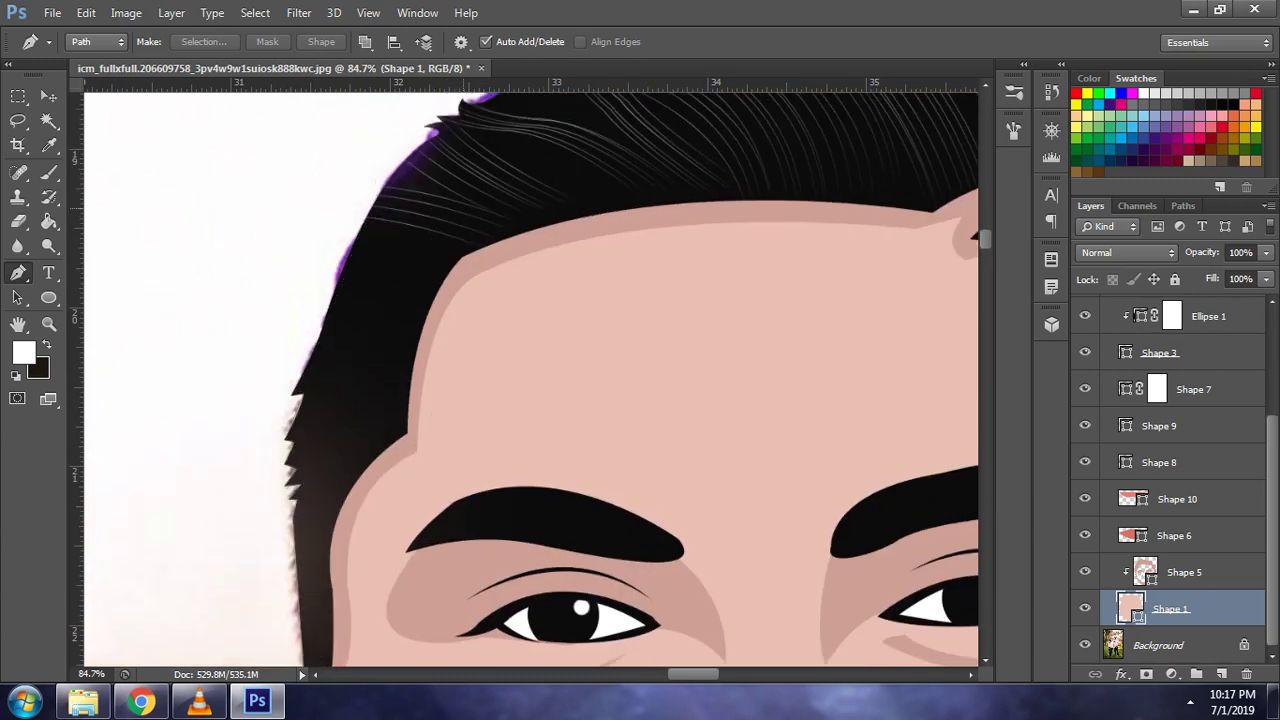
{"action": "scroll", "coordinate": [530, 380], "scroll_direction": "down", "scroll_amount": 2}
{"action": "scroll", "coordinate": [530, 380], "scroll_direction": "down", "scroll_amount": 8}
{"action": "scroll", "coordinate": [530, 380], "scroll_direction": "down", "scroll_amount": 6}
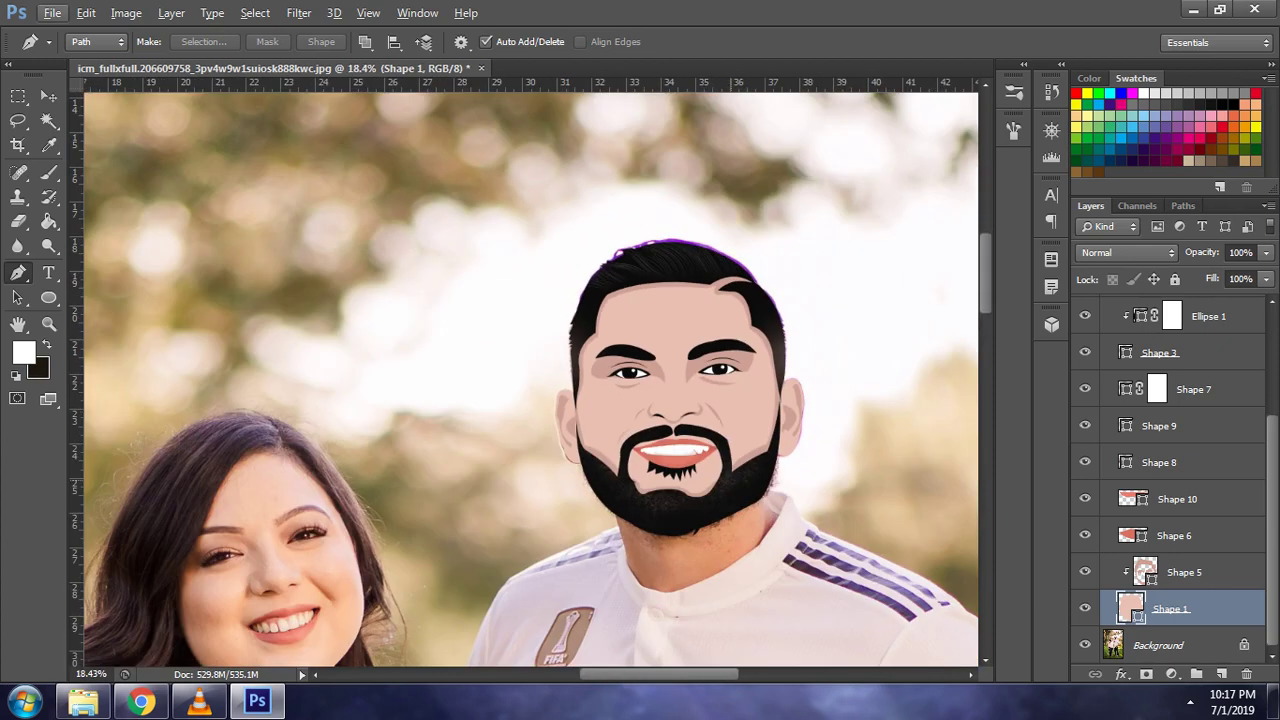
- Save the document as Head.psd in Photoshop (*.PSD) format in Downloads
{"action": "left_click", "coordinate": [52, 12]}
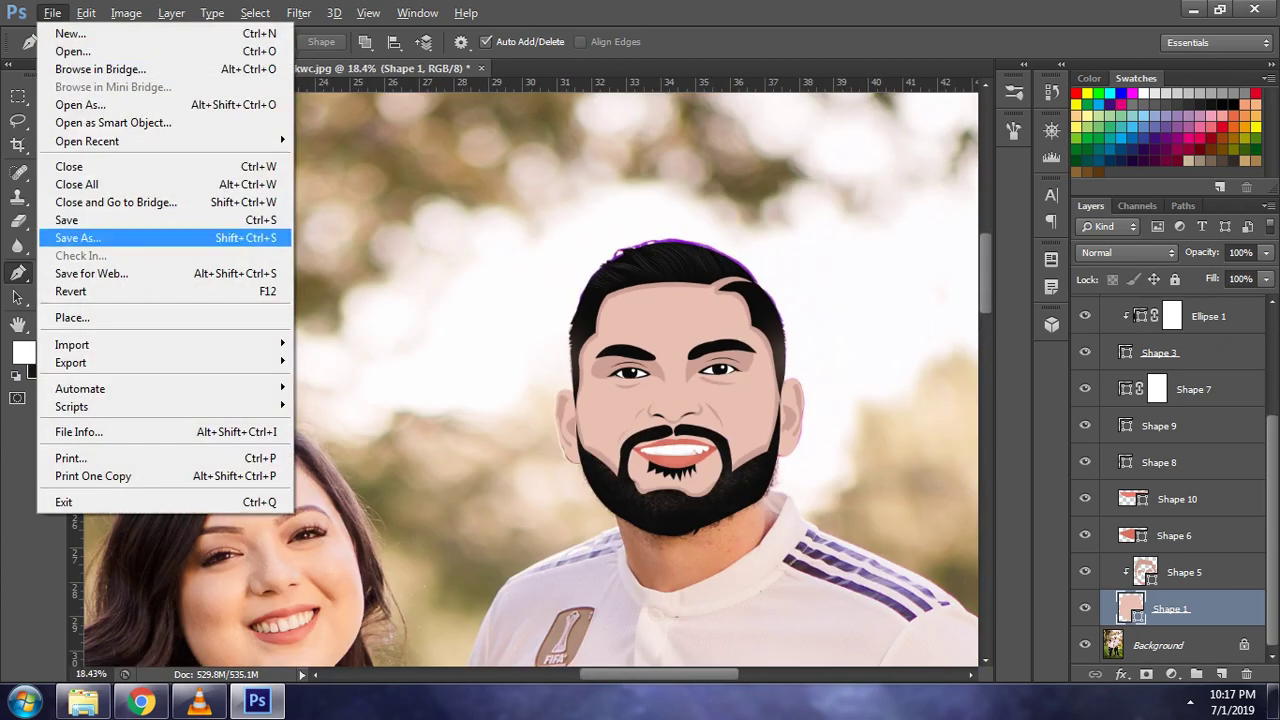
{"action": "left_click", "coordinate": [90, 237]}
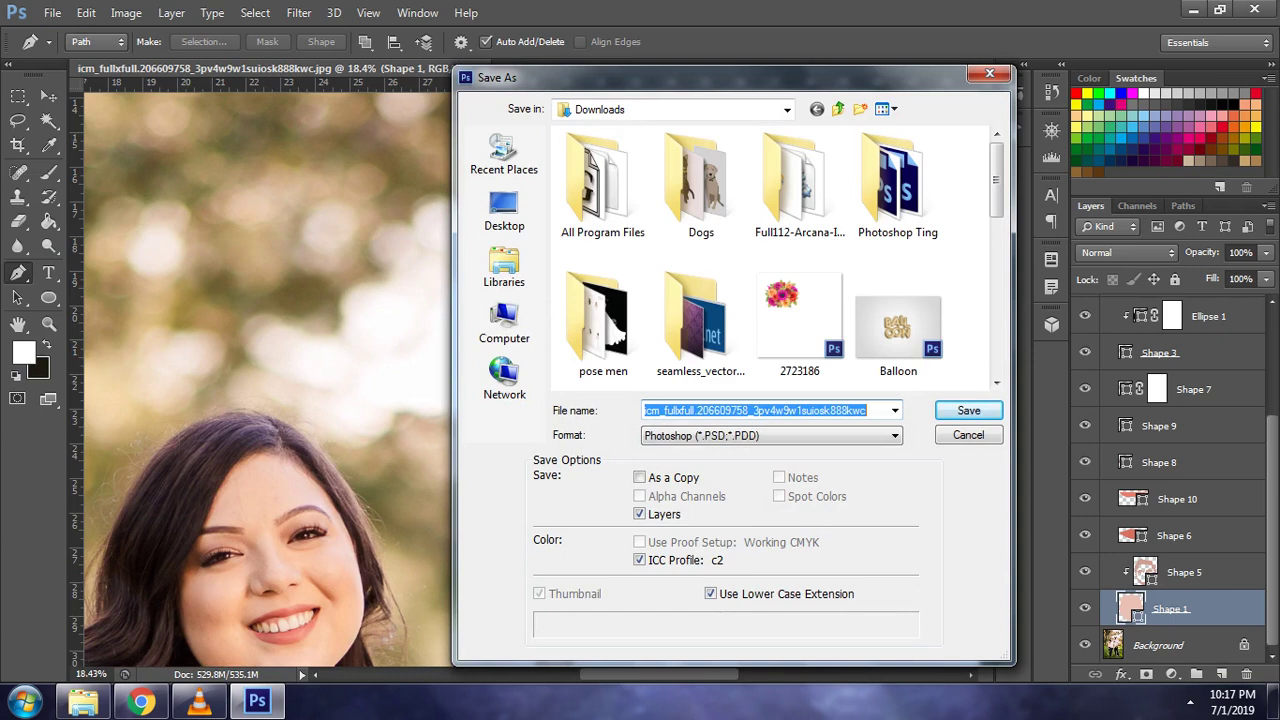
{"action": "type", "text": "Head"}
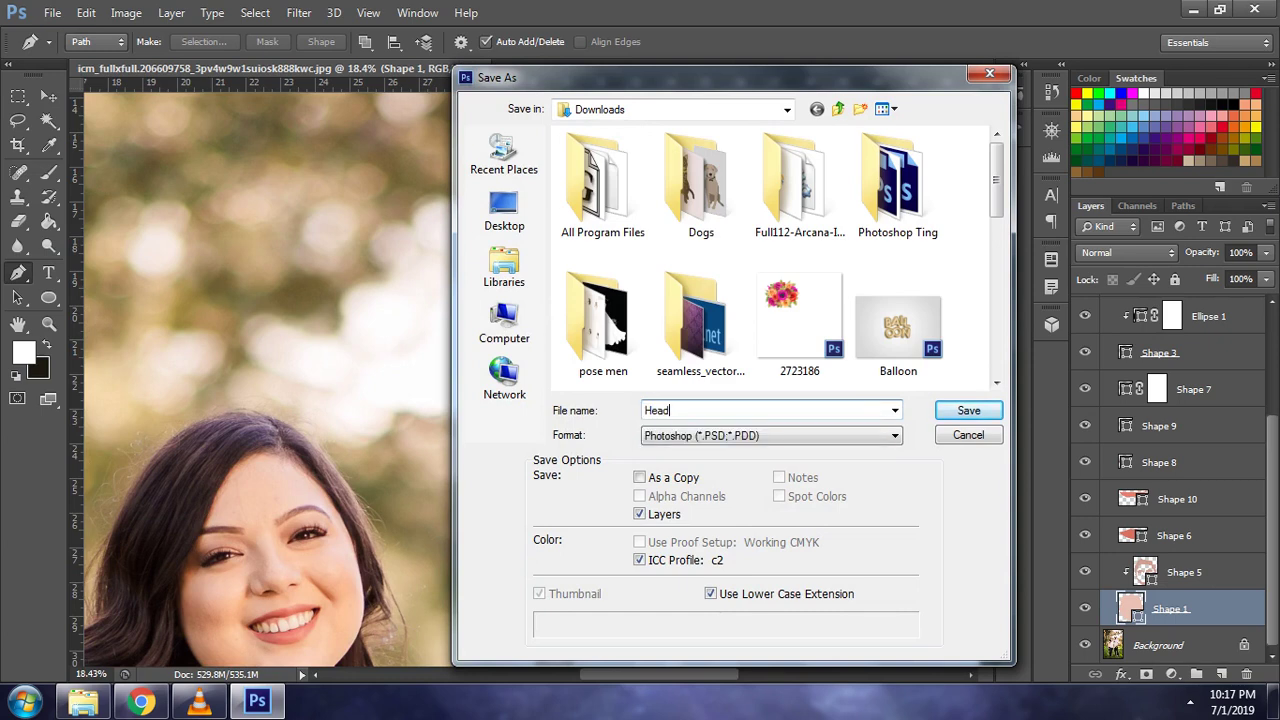
{"action": "key", "text": "ctrl+a"}
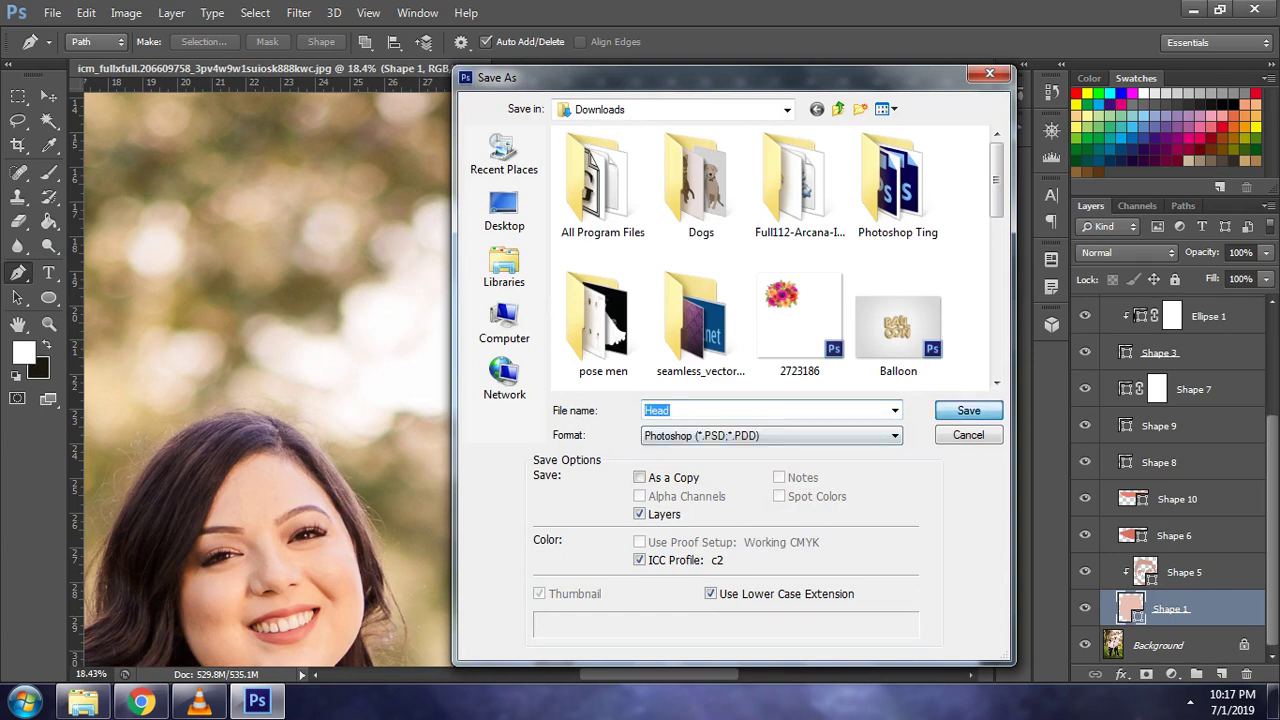
{"action": "key", "text": "Return"}
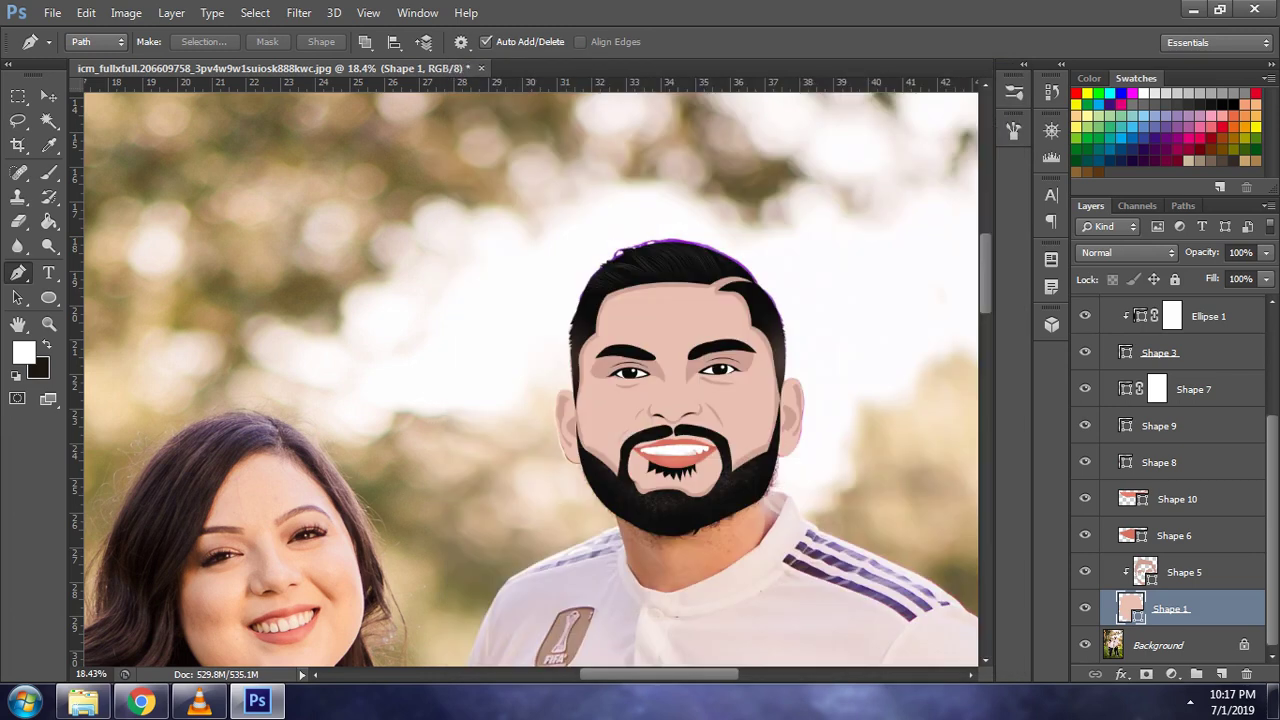
{"action": "scroll", "coordinate": [530, 380], "scroll_direction": "up", "scroll_amount": 1}
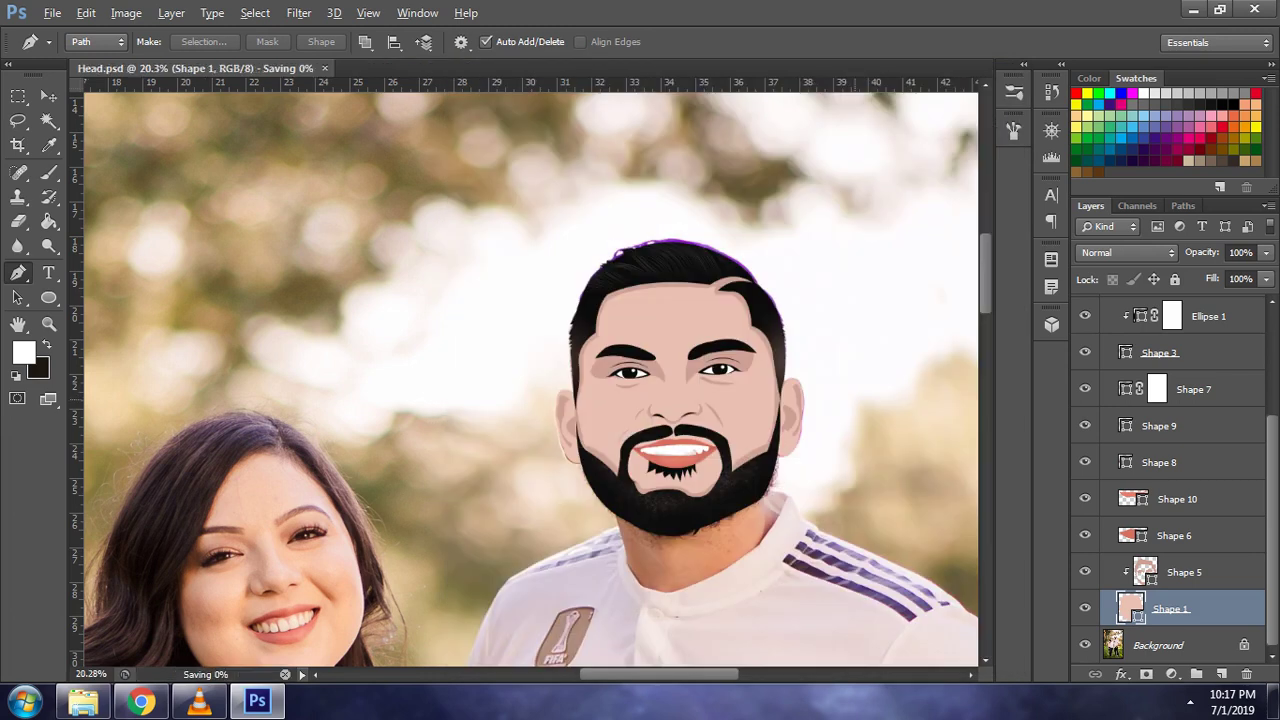
- Hide and reshow the cartoon head group to compare it with the photo, then switch to VLC
{"action": "scroll", "coordinate": [814, 398], "scroll_direction": "up", "scroll_amount": 3}
{"action": "scroll", "coordinate": [814, 398], "scroll_direction": "up", "scroll_amount": 2}
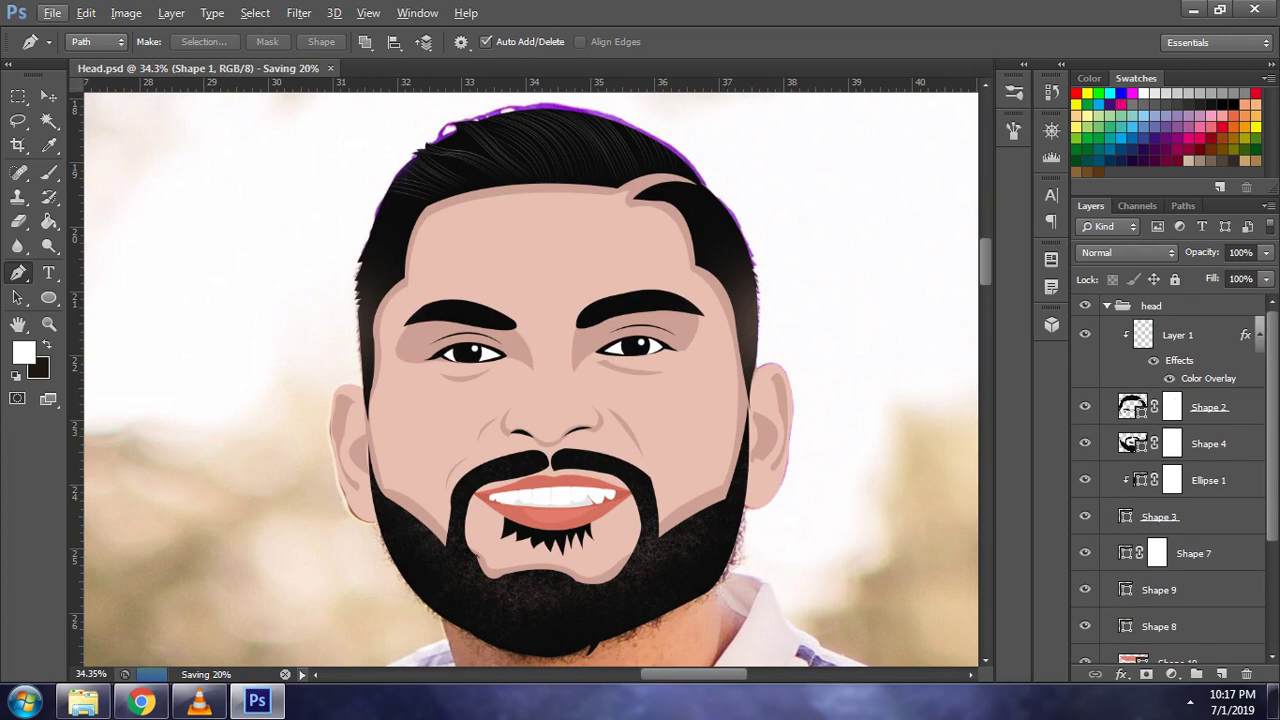
{"action": "left_click", "coordinate": [1085, 305]}
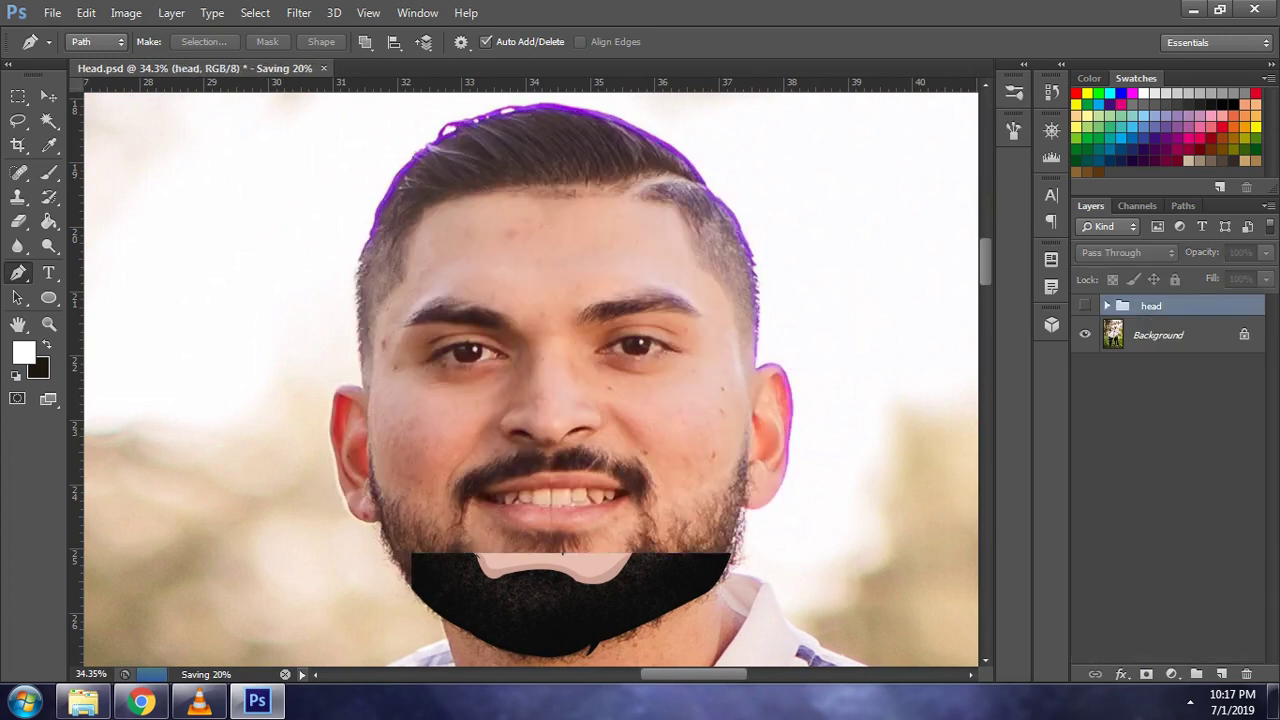
{"action": "left_click", "coordinate": [1085, 305]}
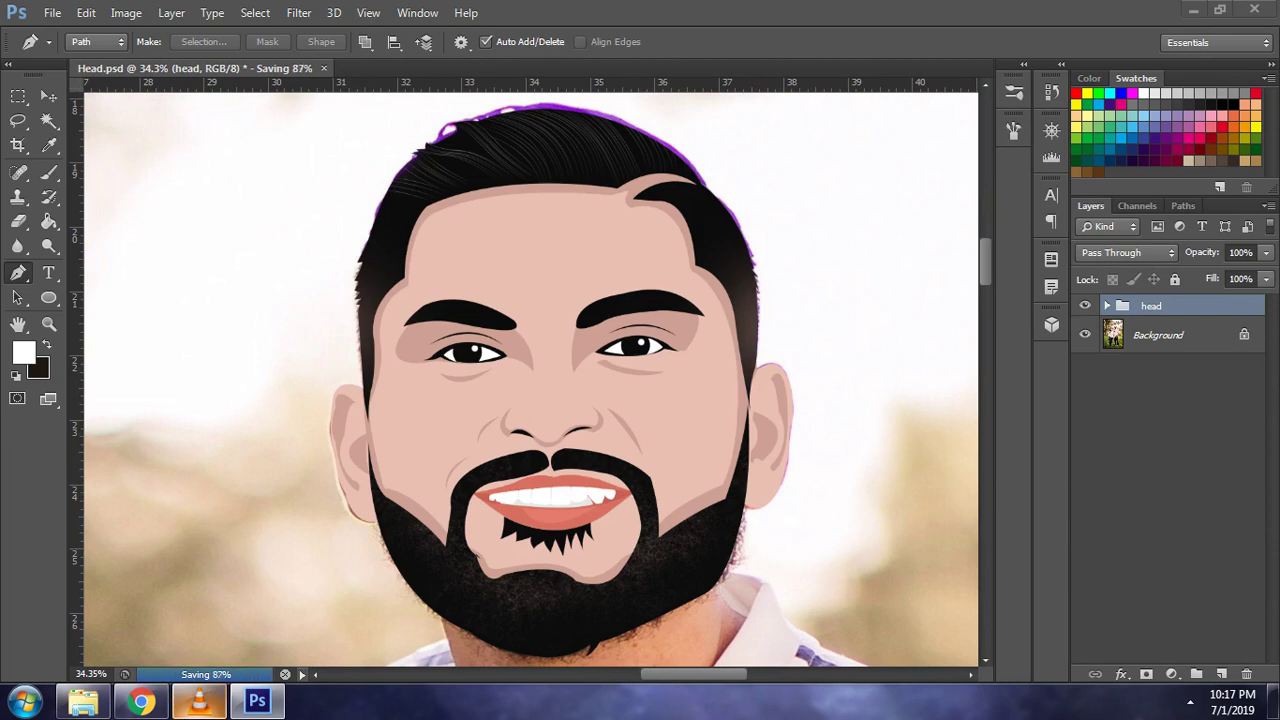
{"action": "left_click", "coordinate": [199, 702]}
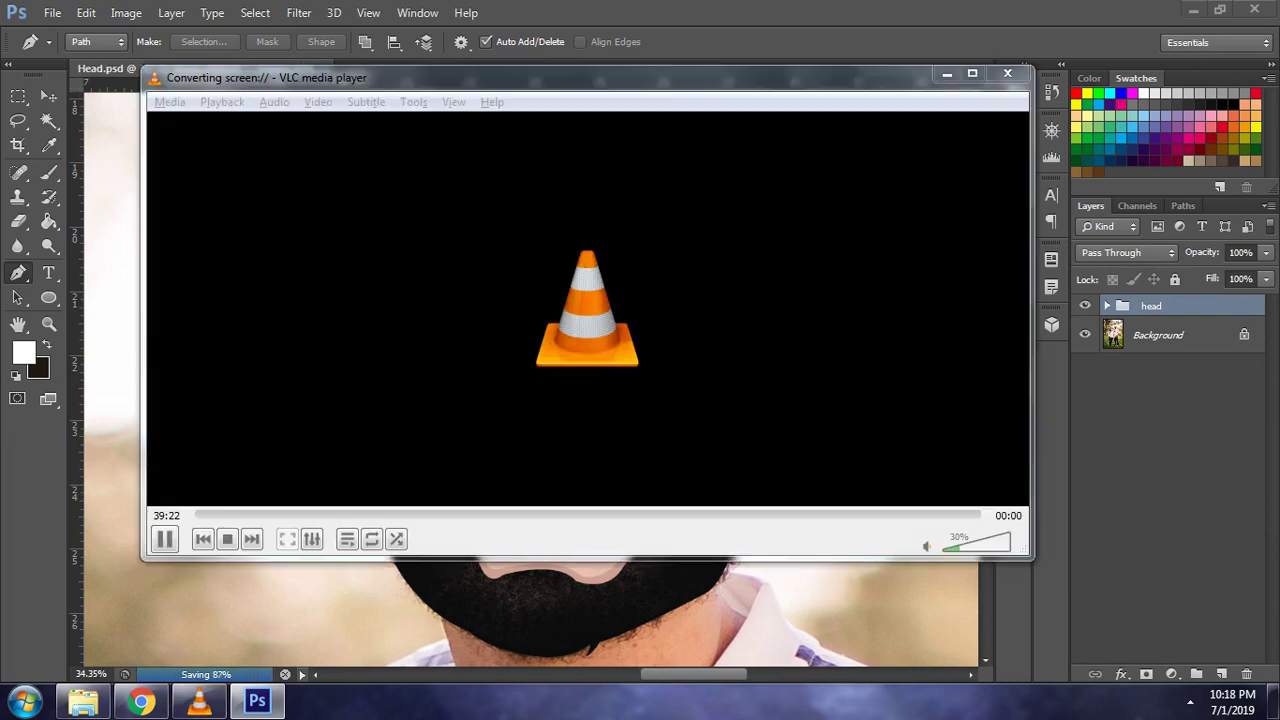